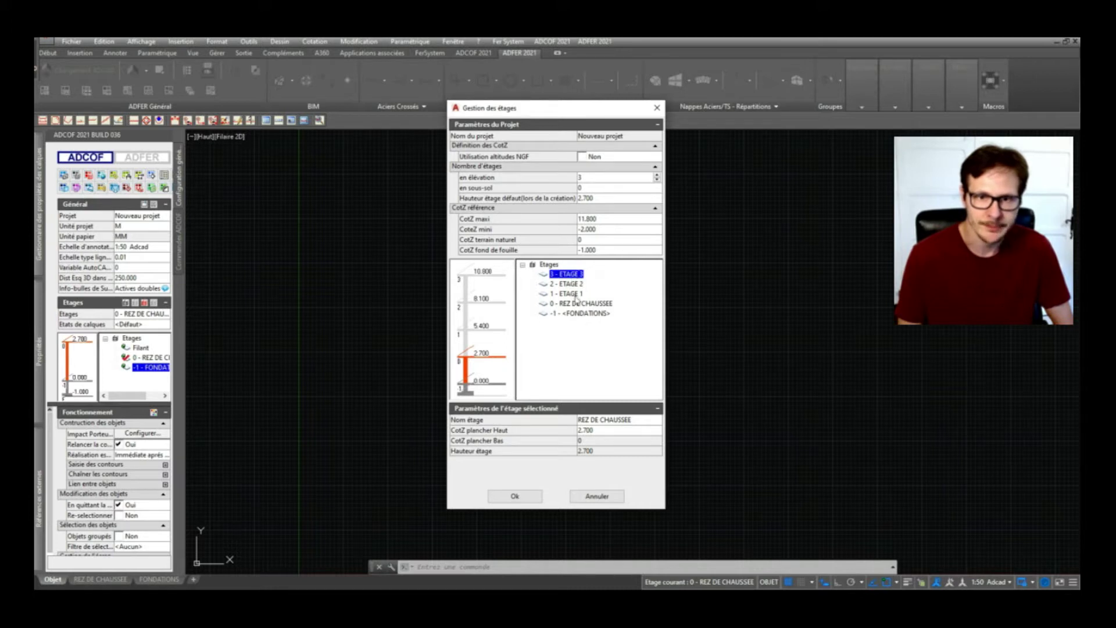
# Step: Confirm the storey settings with three upper floors and make ETAGE 3 the current storey
pyautogui.click(515, 496)
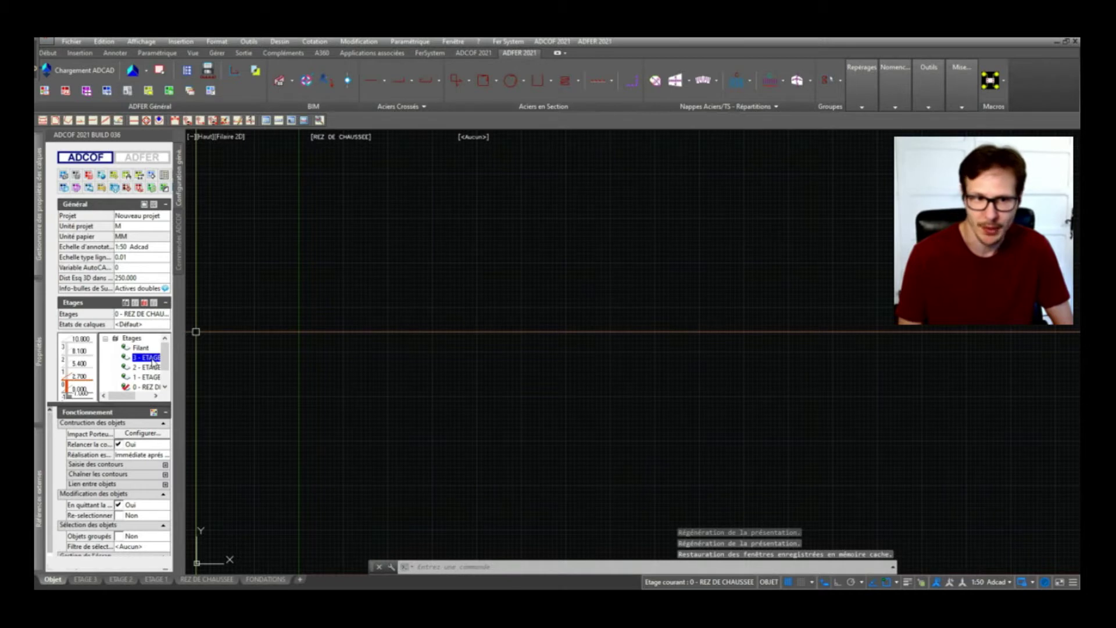
pyautogui.doubleClick(150, 358)
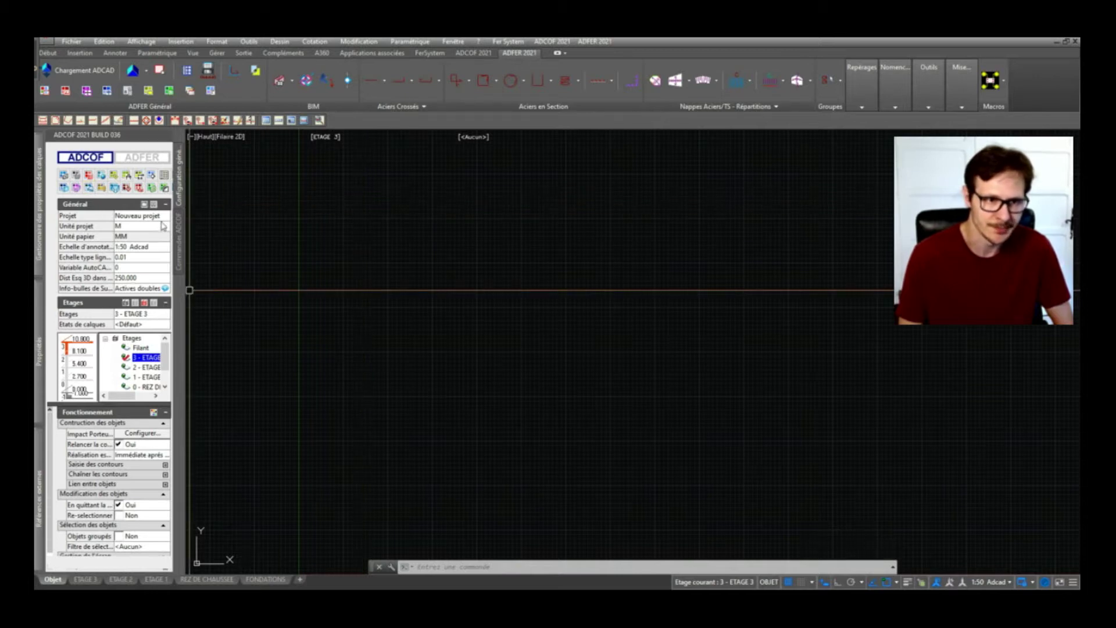
# Step: Start a wall on ETAGE 3 and check which levels are offered for its lower level reference (Arase inférieure)
pyautogui.click(178, 234)
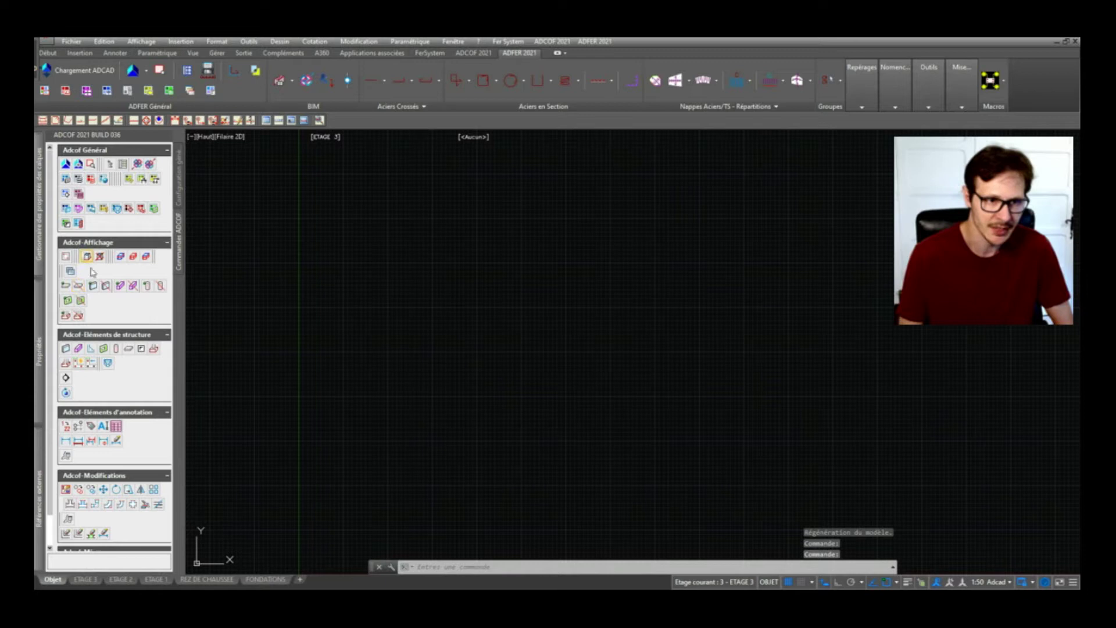
pyautogui.click(69, 351)
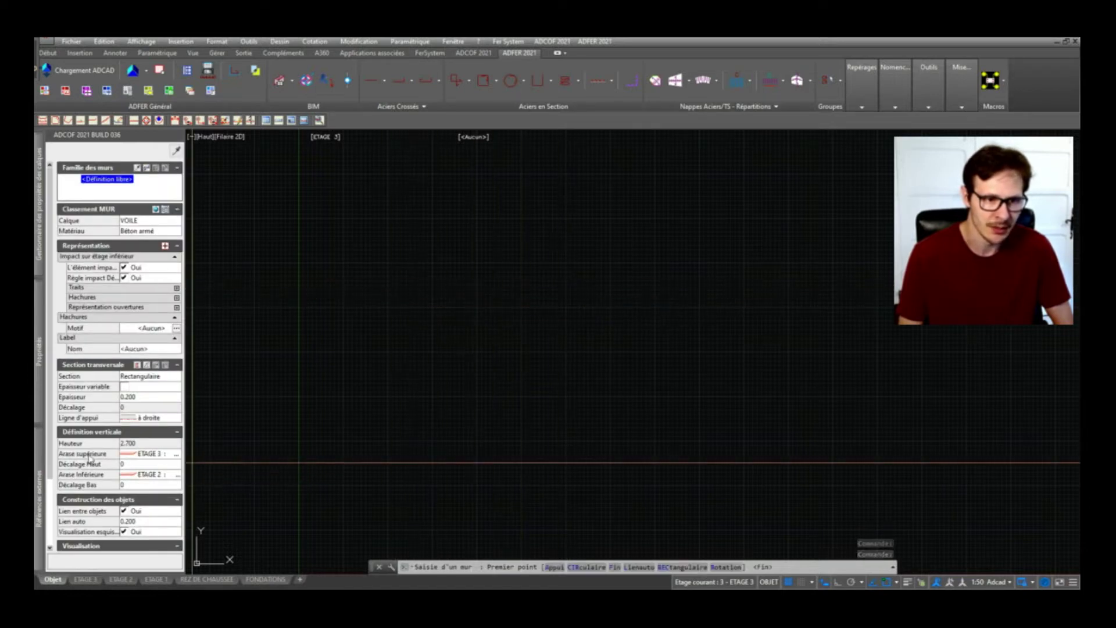
pyautogui.click(156, 474)
pyautogui.click(157, 475)
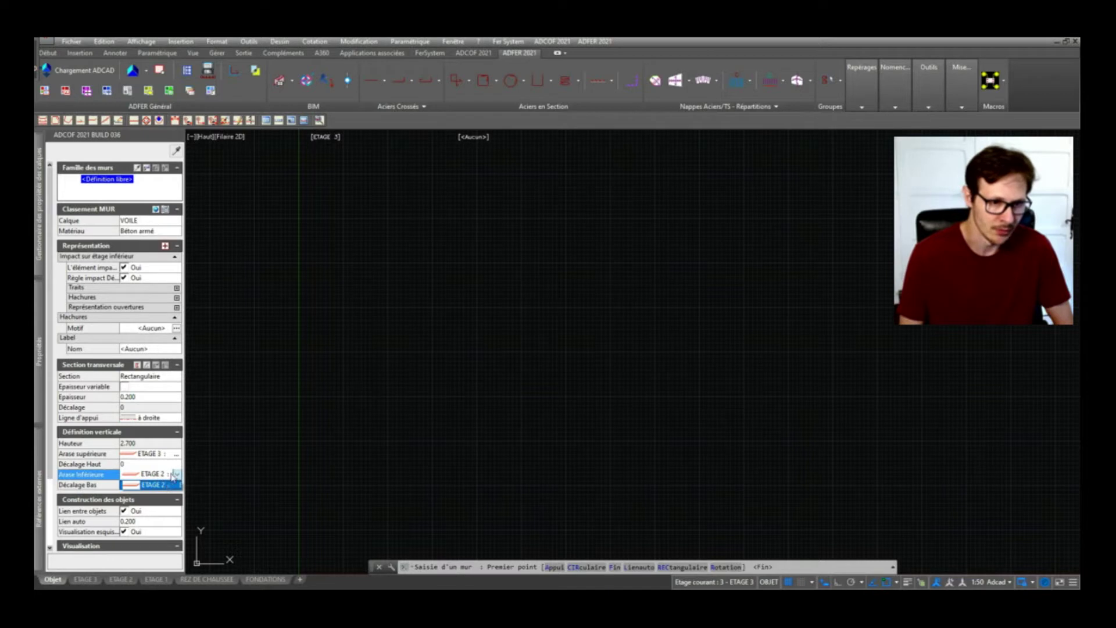
pyautogui.click(181, 476)
pyautogui.click(177, 477)
pyautogui.click(176, 476)
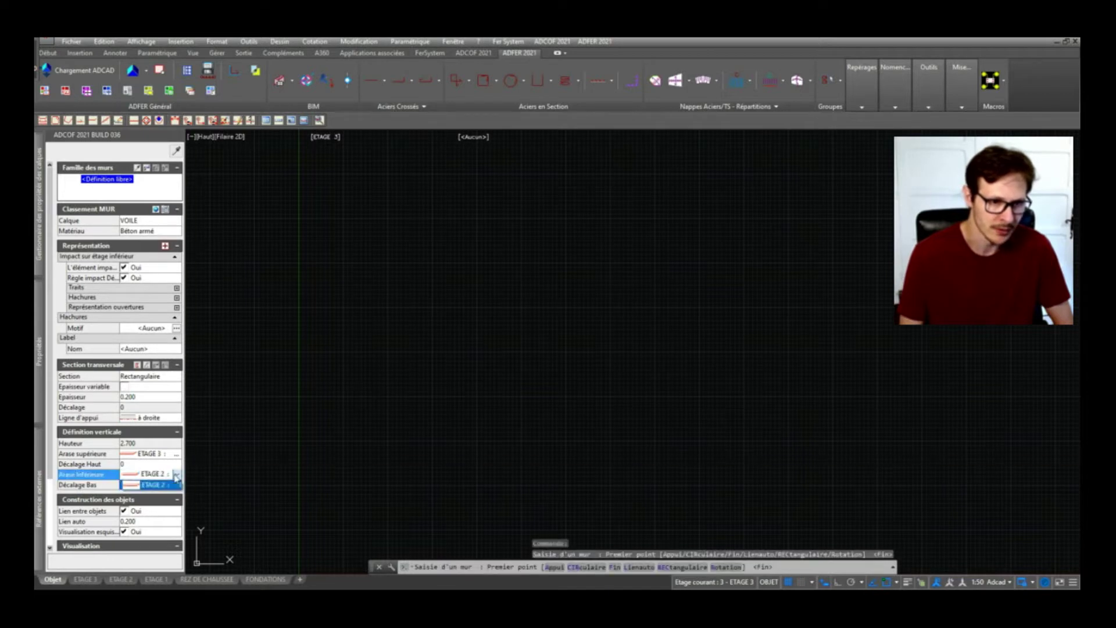
pyautogui.click(176, 477)
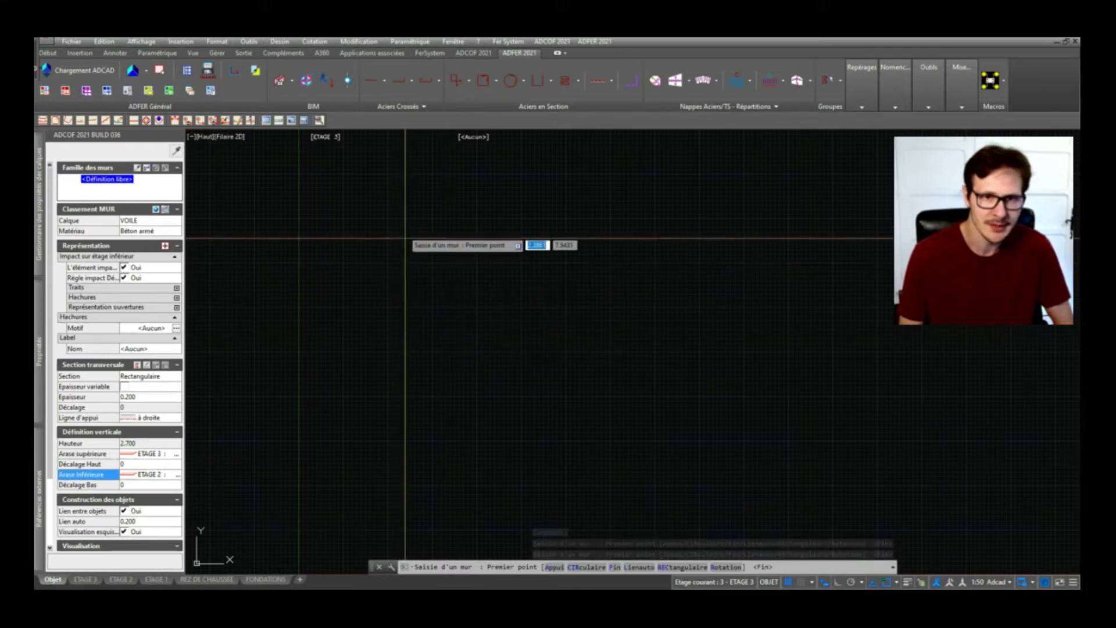
# Step: Turn on orthogonal mode while sketching a trial horizontal wall, and cancel that wall
pyautogui.click(427, 243)
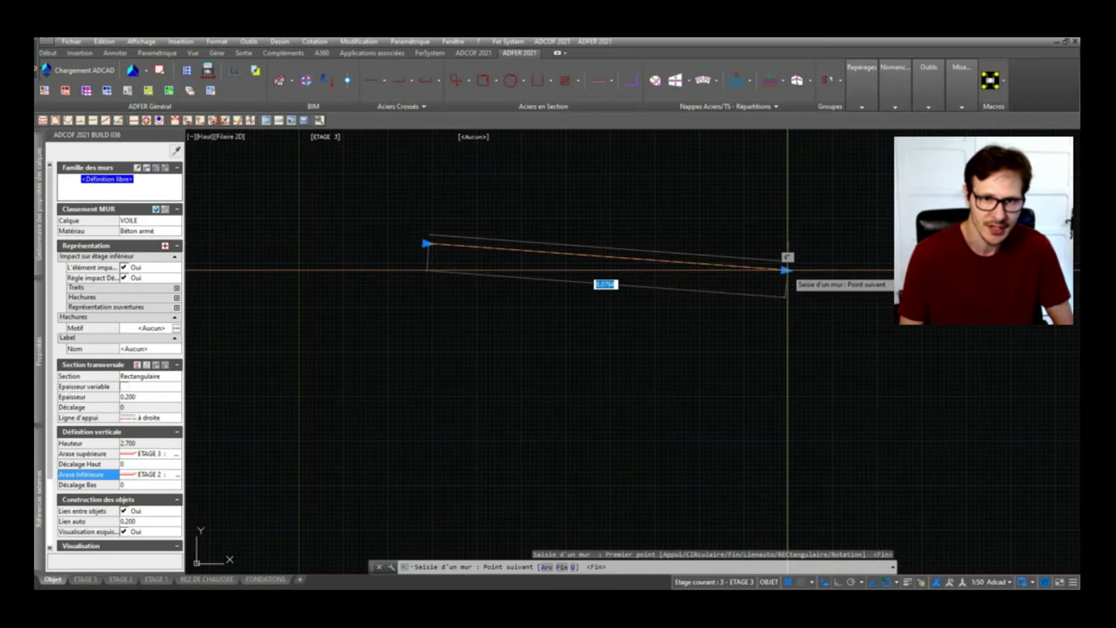
pyautogui.press('F8')
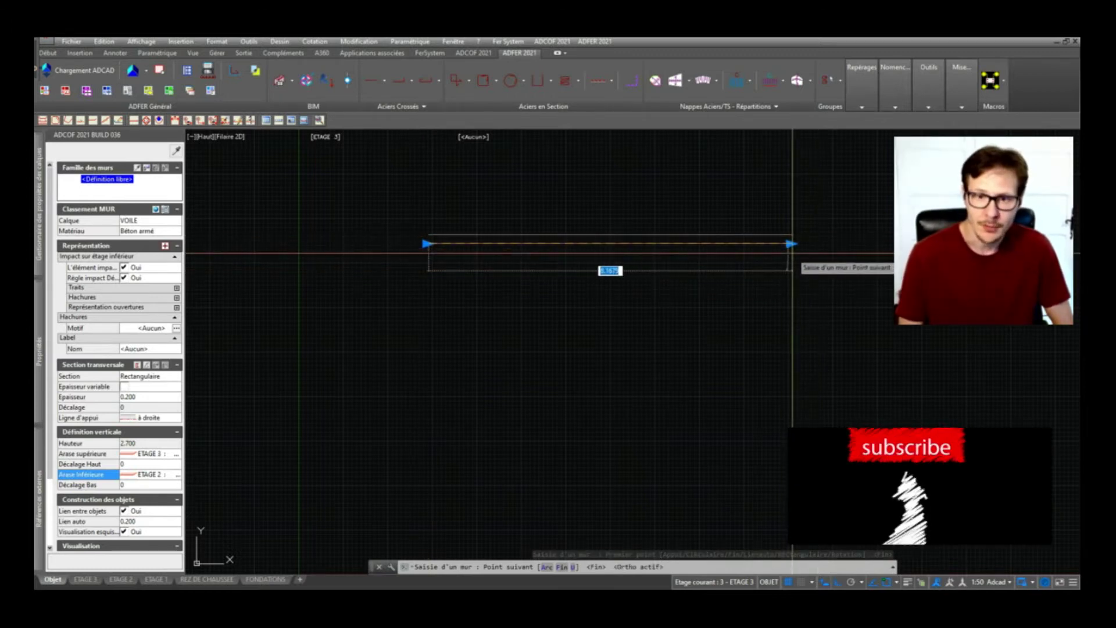
pyautogui.write('8')
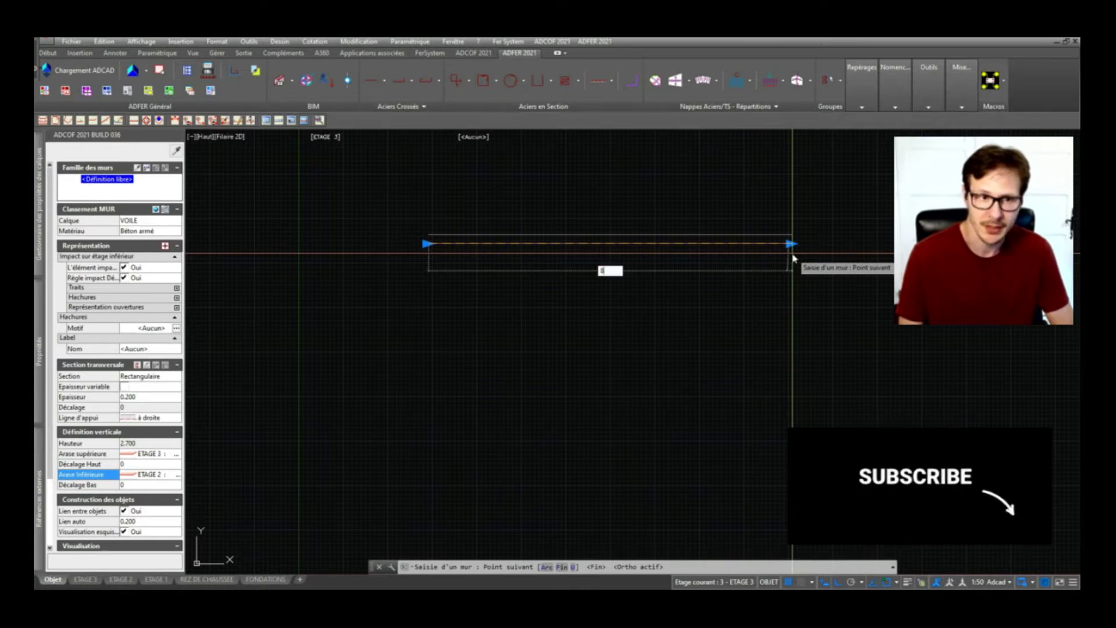
pyautogui.press('Escape')
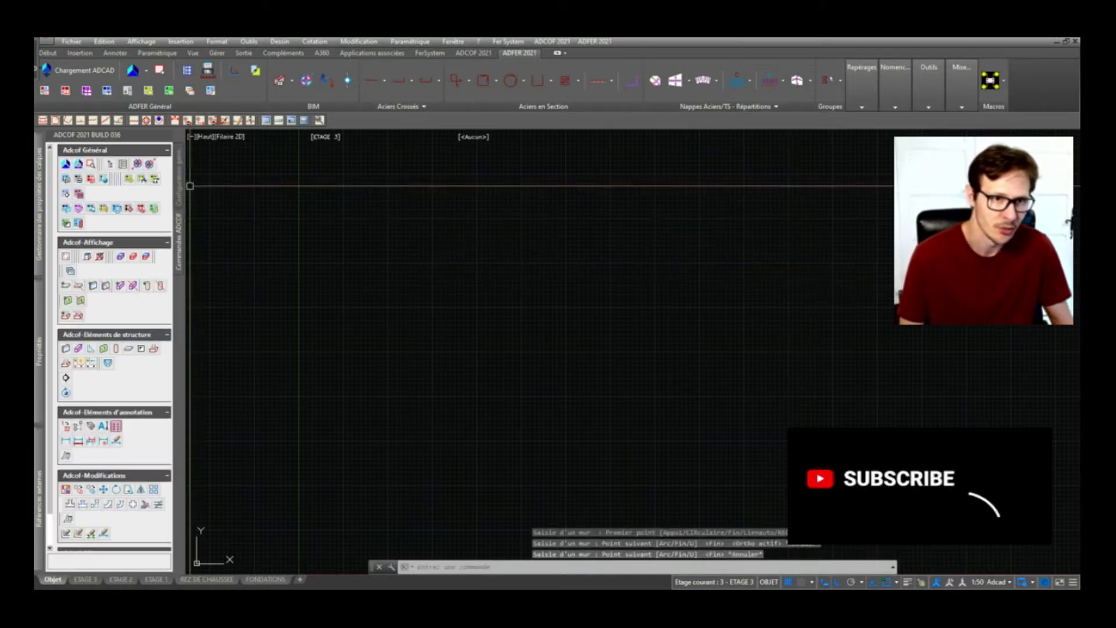
# Step: Set the project unit (Unité projet) to CM in the general configuration
pyautogui.click(180, 174)
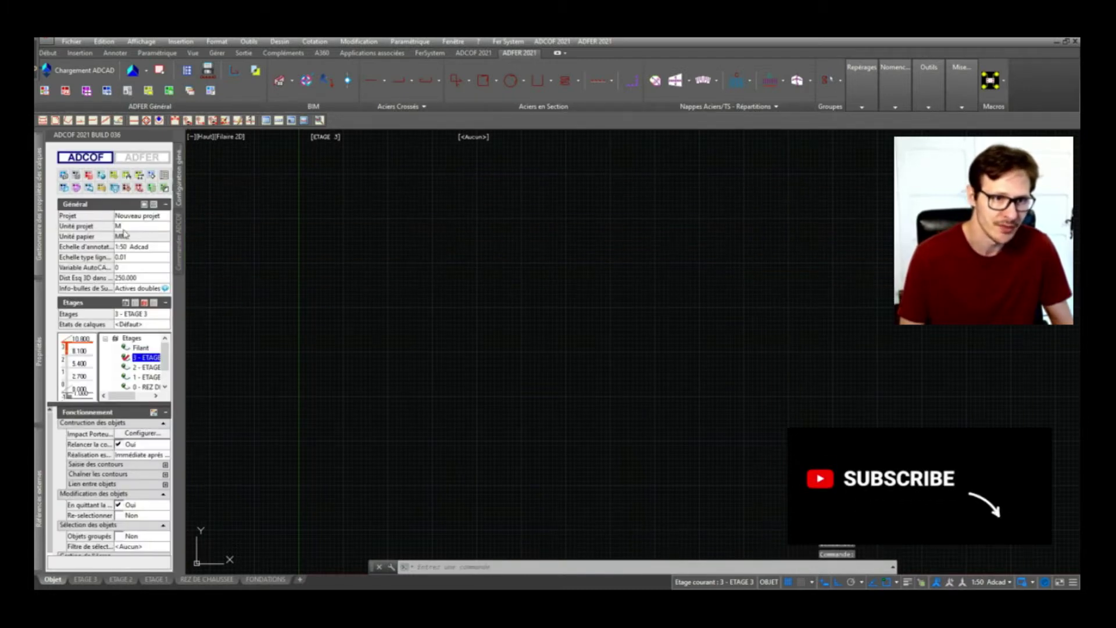
pyautogui.click(125, 226)
pyautogui.click(125, 226)
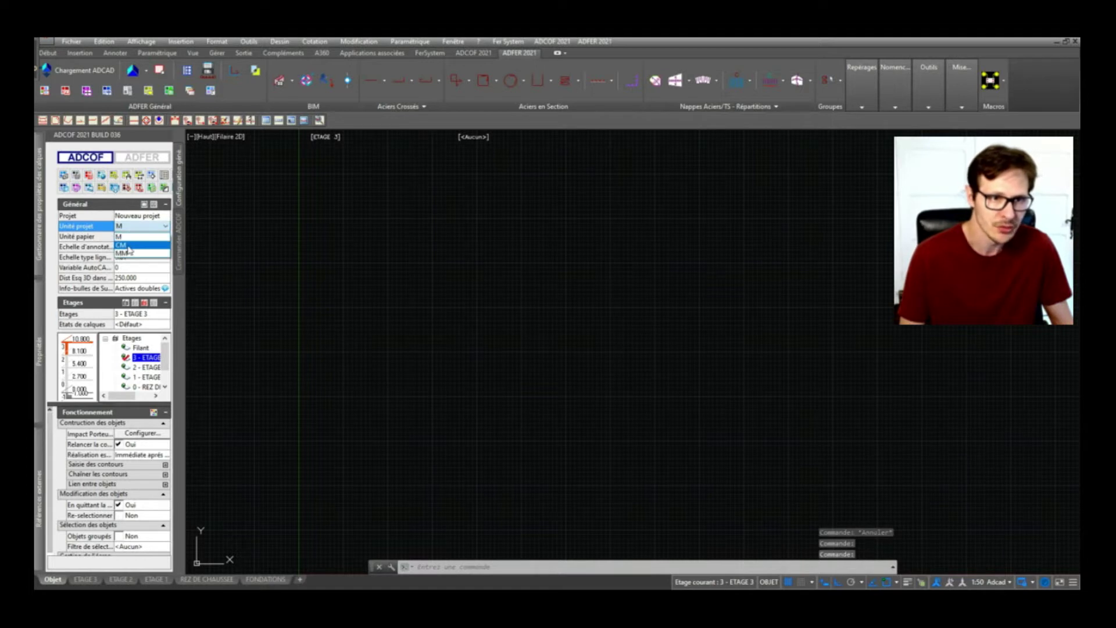
pyautogui.click(124, 245)
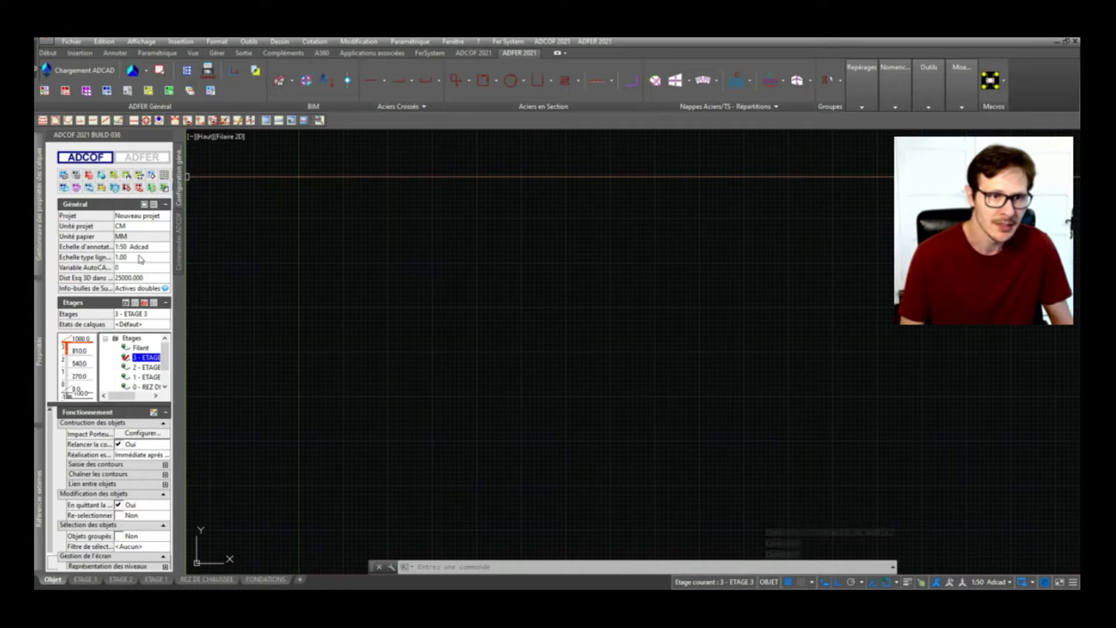
# Step: Draw a 20 cm thick wall run on ETAGE 3: 800 cm horizontally to the right and 500 cm straight down
pyautogui.click(179, 239)
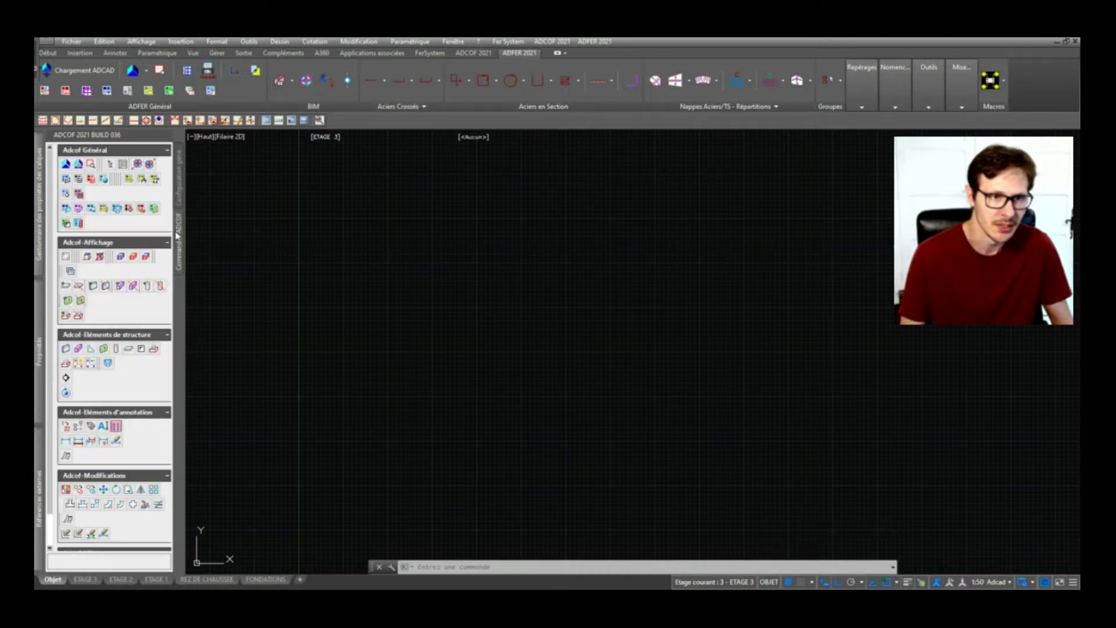
pyautogui.click(65, 348)
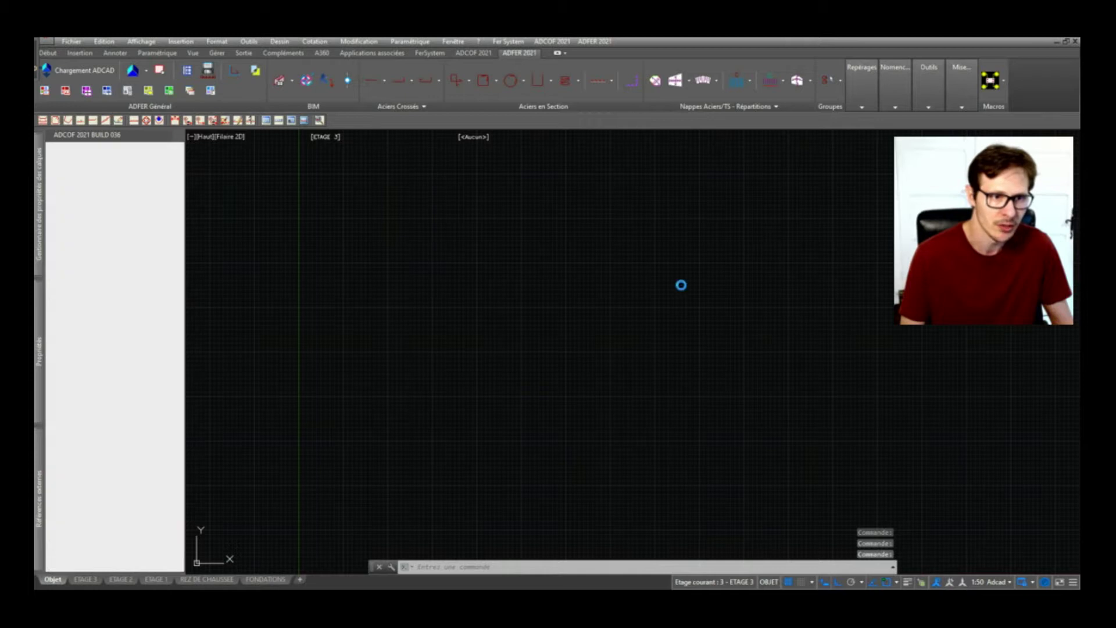
pyautogui.click(386, 265)
pyautogui.write('800')
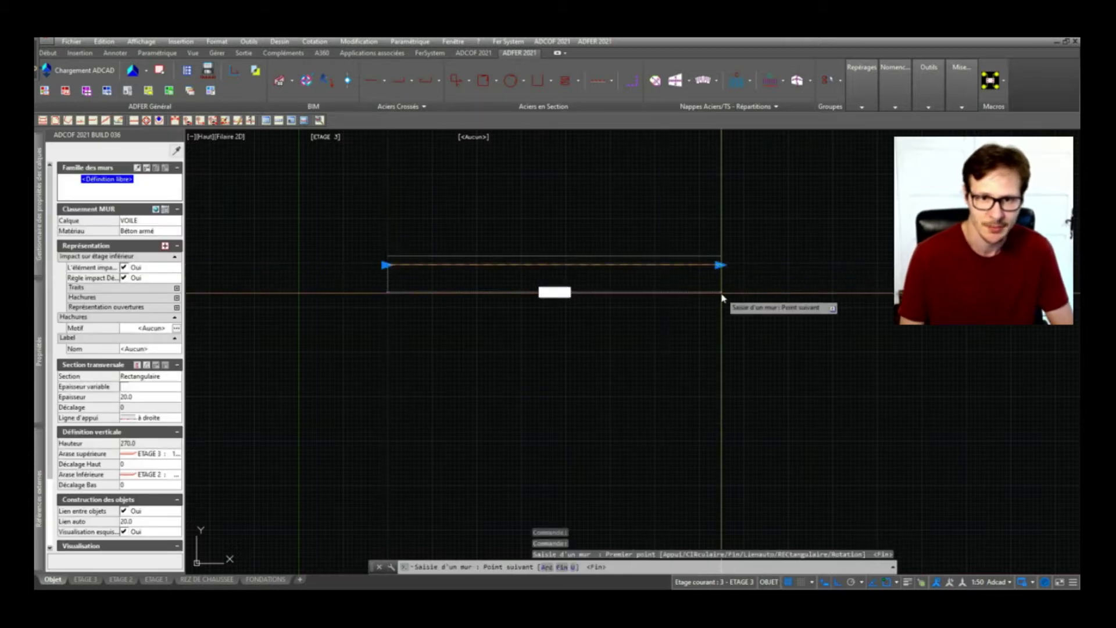
pyautogui.press('Return')
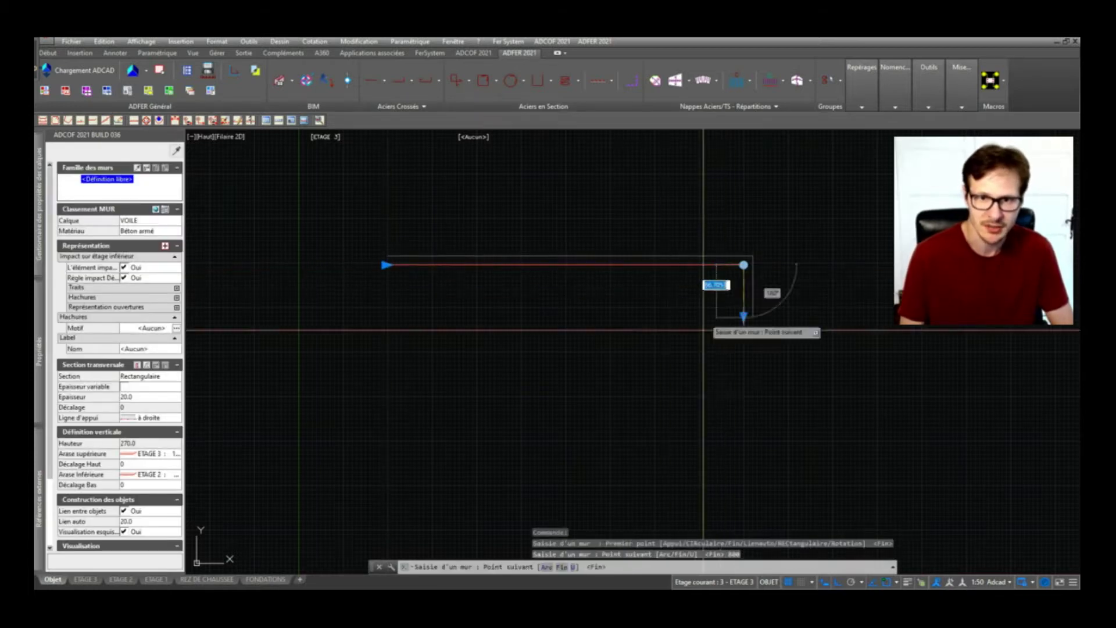
pyautogui.scroll(-3, 735, 334)
pyautogui.scroll(3, 739, 404)
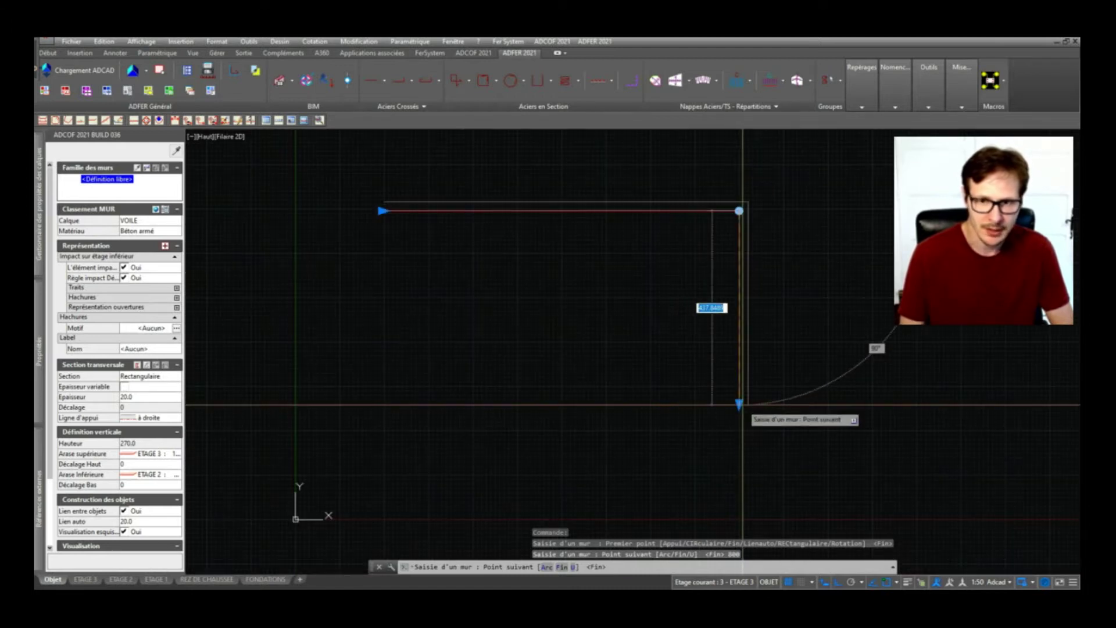
pyautogui.write('400')
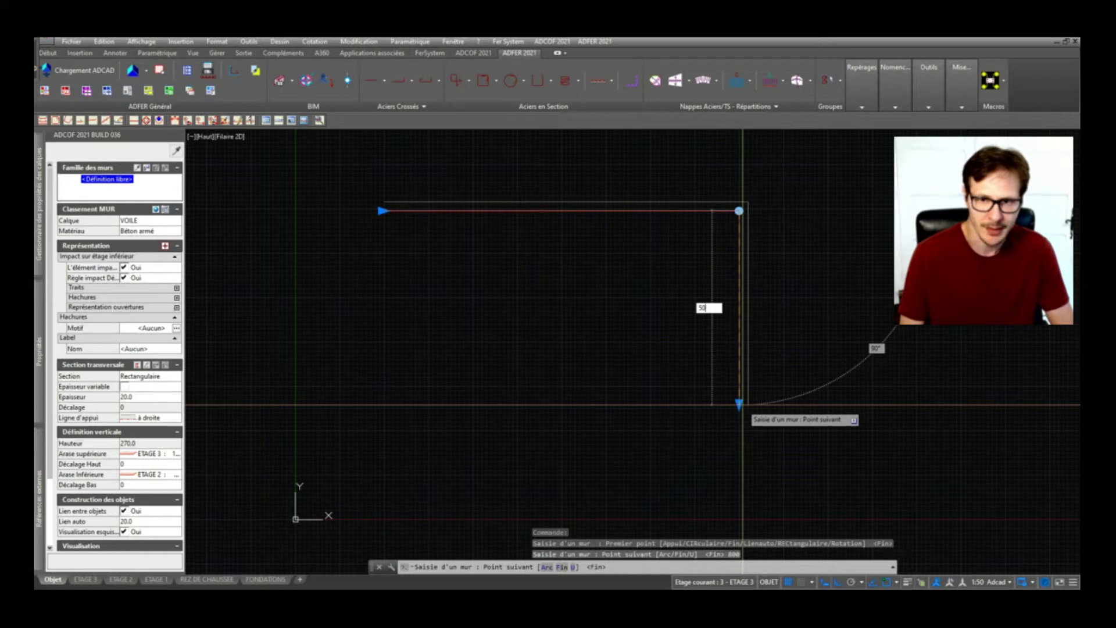
pyautogui.write('0')
pyautogui.press('Return')
# Step: Add an 800 cm wall segment back to the left and close the wall run into a rectangle
pyautogui.scroll(-2, 589, 368)
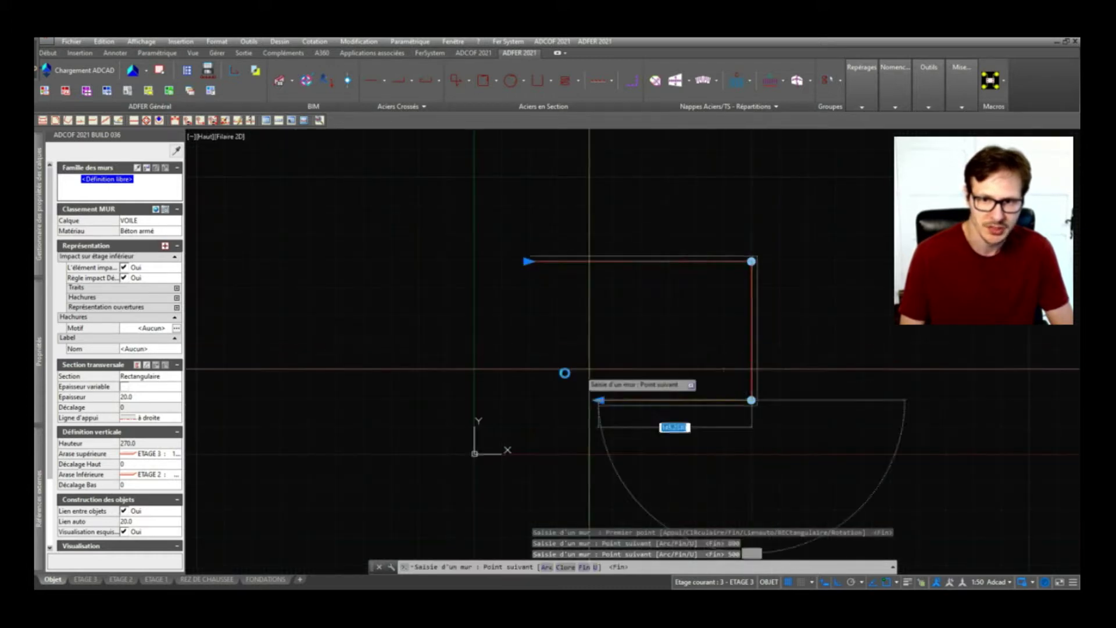
pyautogui.scroll(2, 519, 381)
pyautogui.write('800')
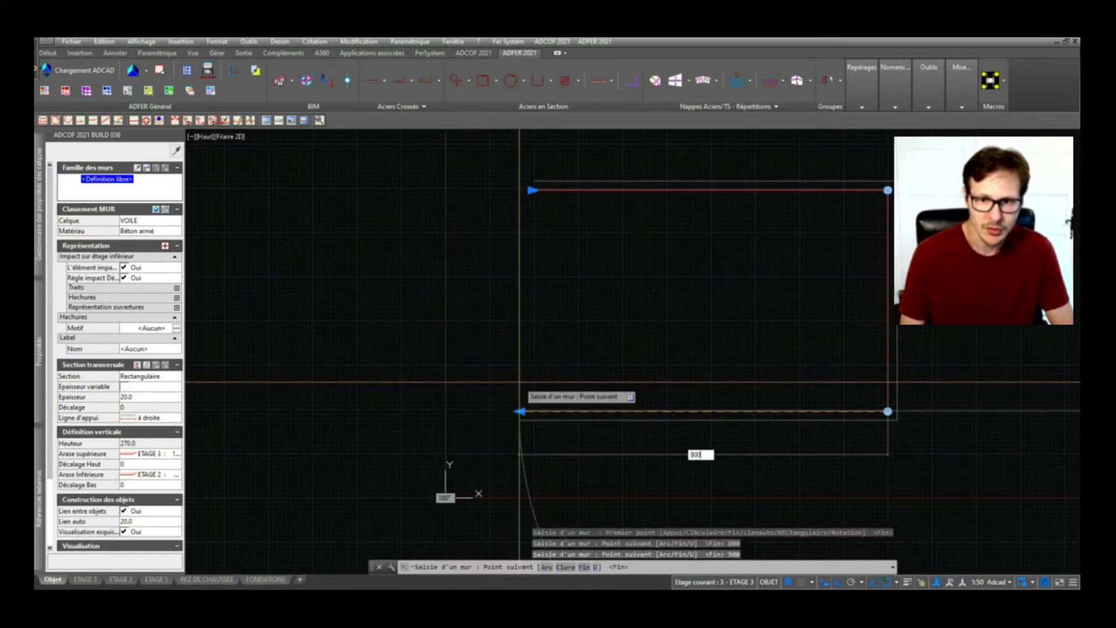
pyautogui.press('Return')
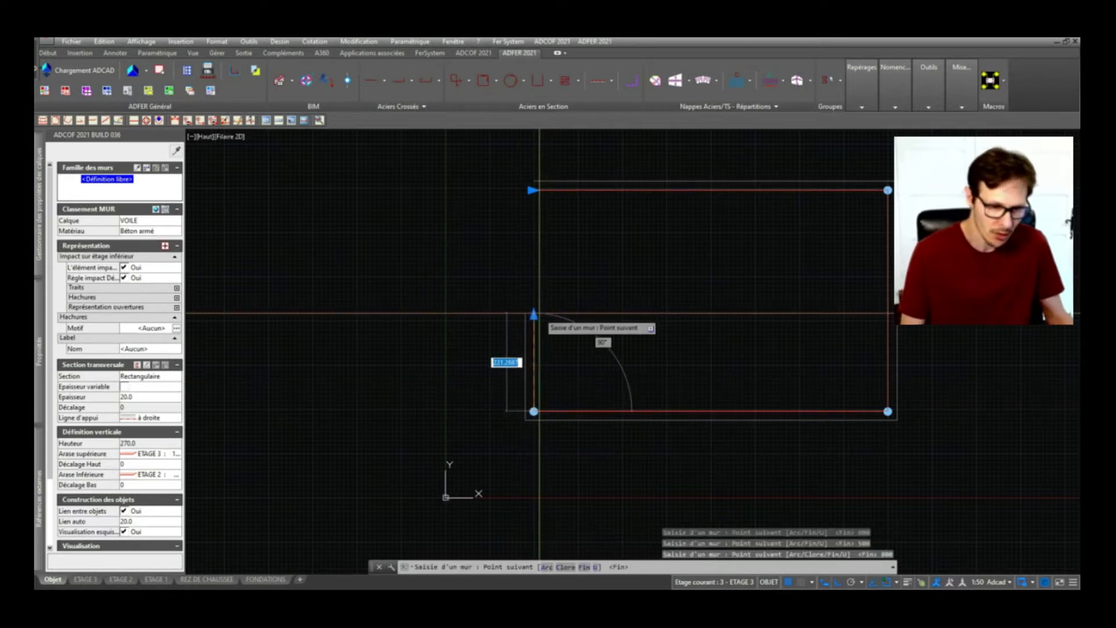
pyautogui.write('c')
pyautogui.press('Return')
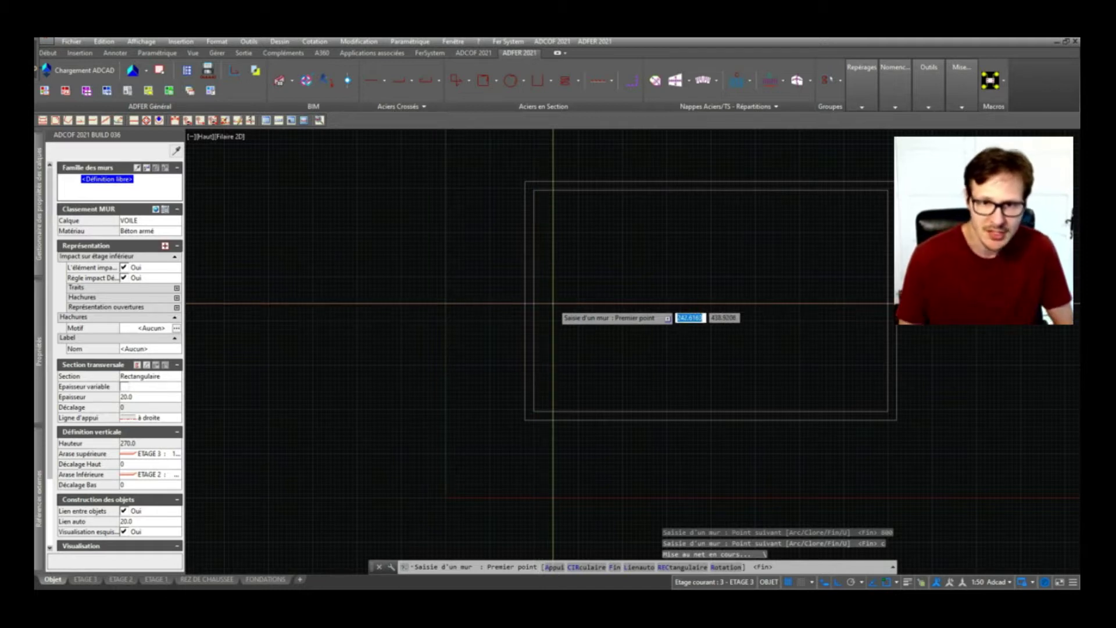
pyautogui.press('Escape')
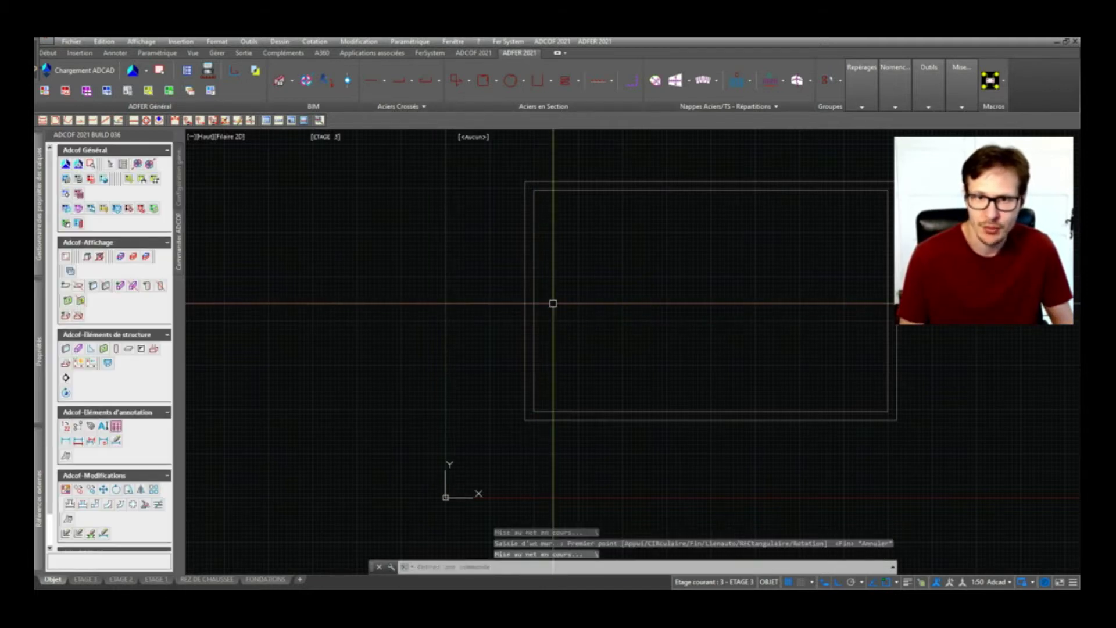
# Step: Start a wall opening and set its type to Fenêtre - Porte-fenêtre
pyautogui.moveTo(595, 277); pyautogui.dragTo(560, 299, button='middle')
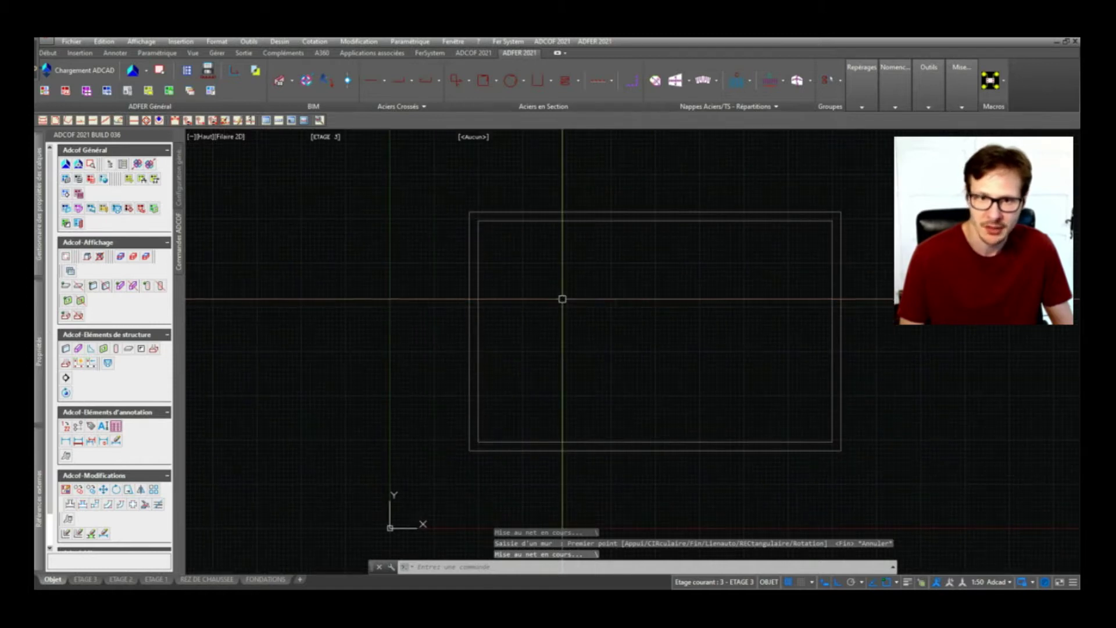
pyautogui.moveTo(844, 329); pyautogui.dragTo(615, 339, button='middle')
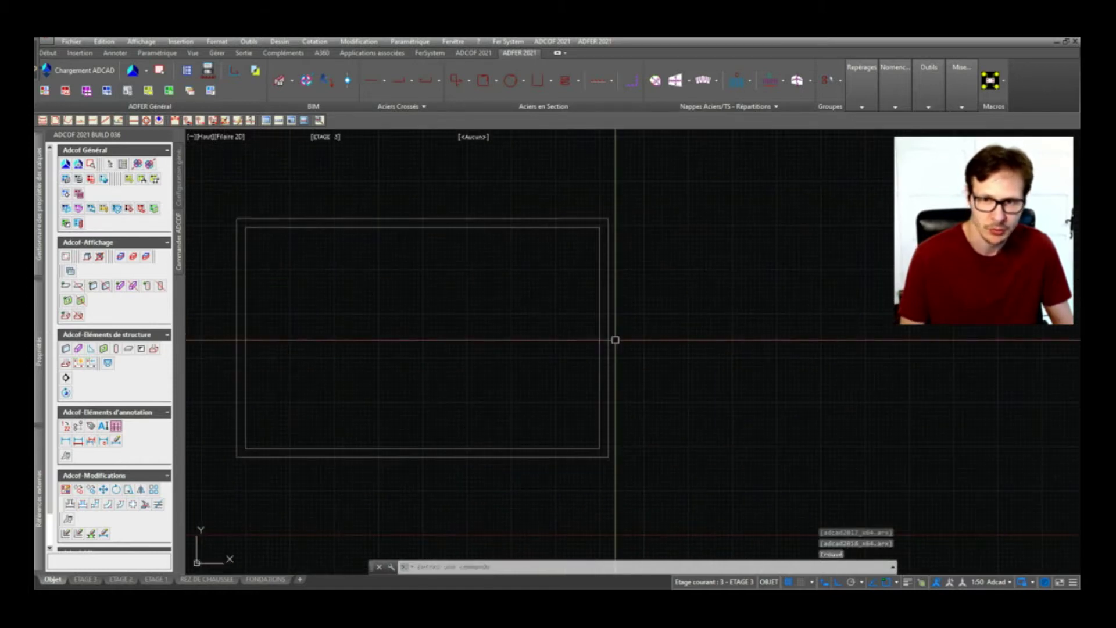
pyautogui.moveTo(426, 290); pyautogui.dragTo(558, 273, button='middle')
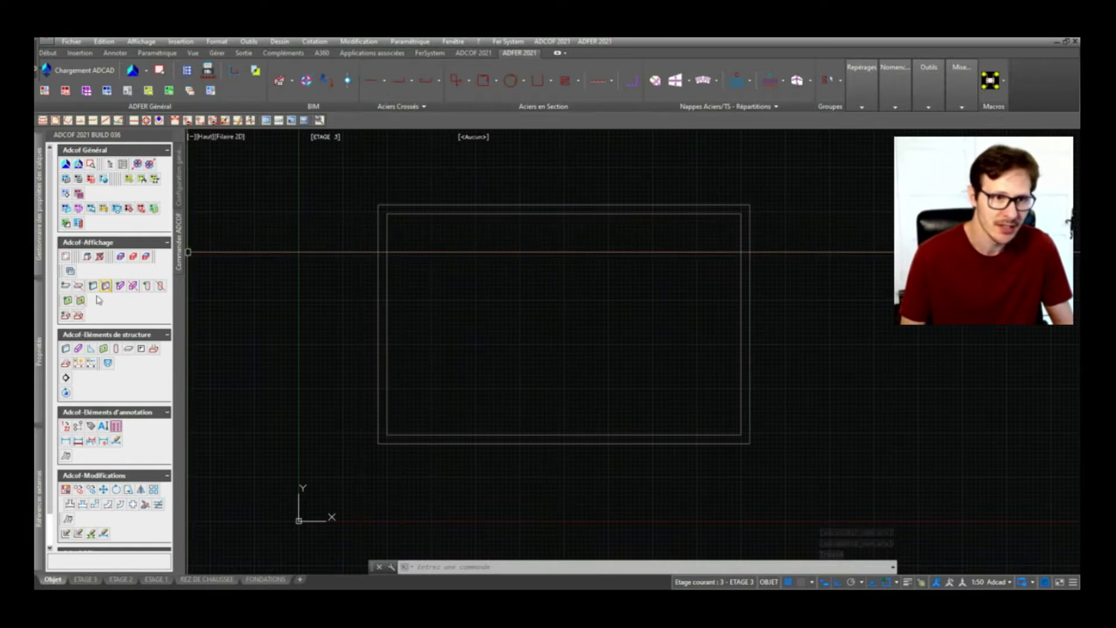
pyautogui.click(104, 350)
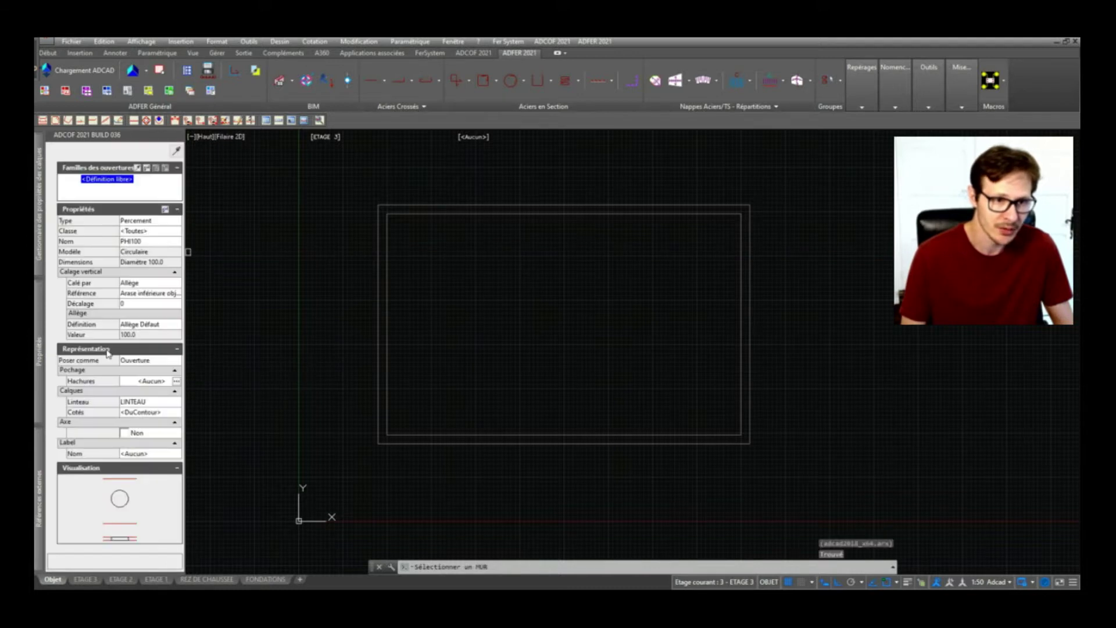
pyautogui.click(150, 221)
pyautogui.click(150, 221)
pyautogui.click(156, 239)
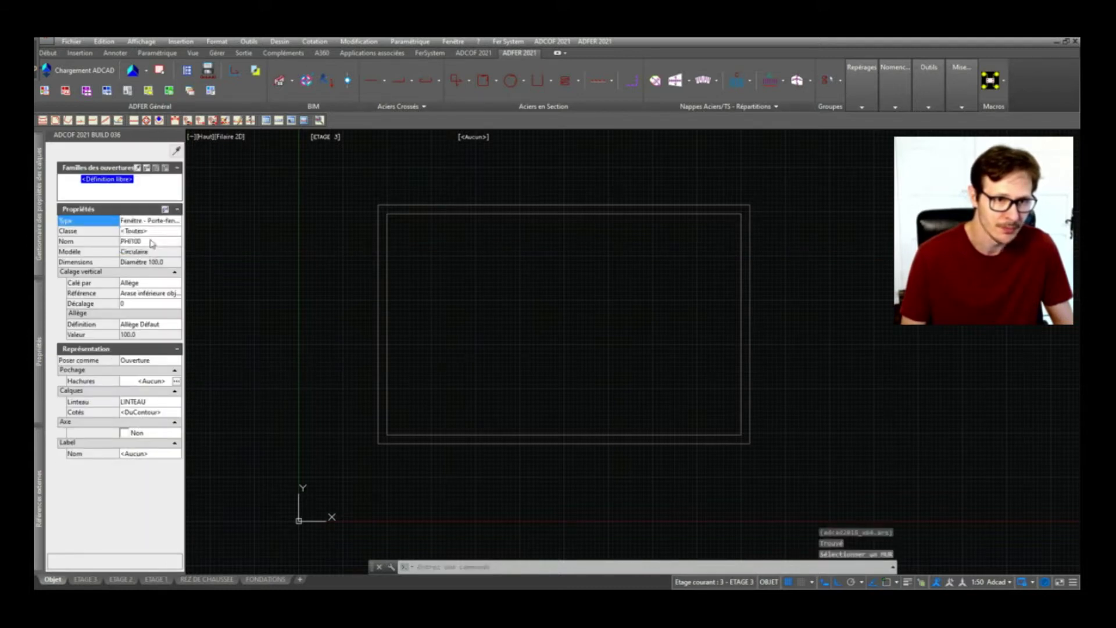
# Step: Set the opening's class to Fenêtres and choose the rectangular 100X100 window
pyautogui.click(149, 231)
pyautogui.click(150, 232)
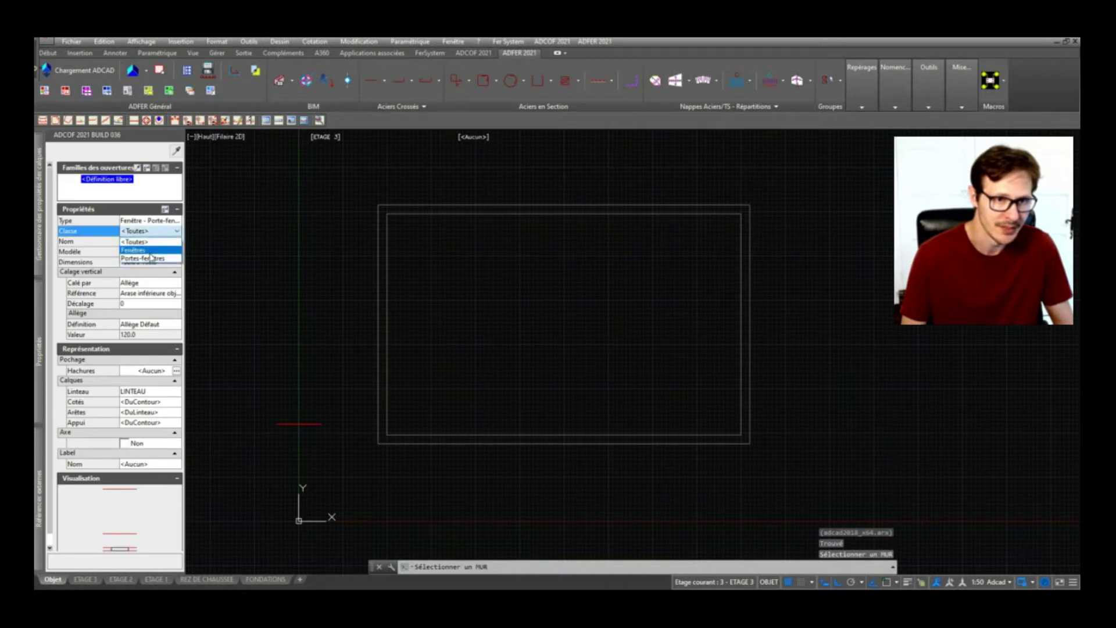
pyautogui.click(149, 250)
pyautogui.click(139, 241)
pyautogui.click(153, 242)
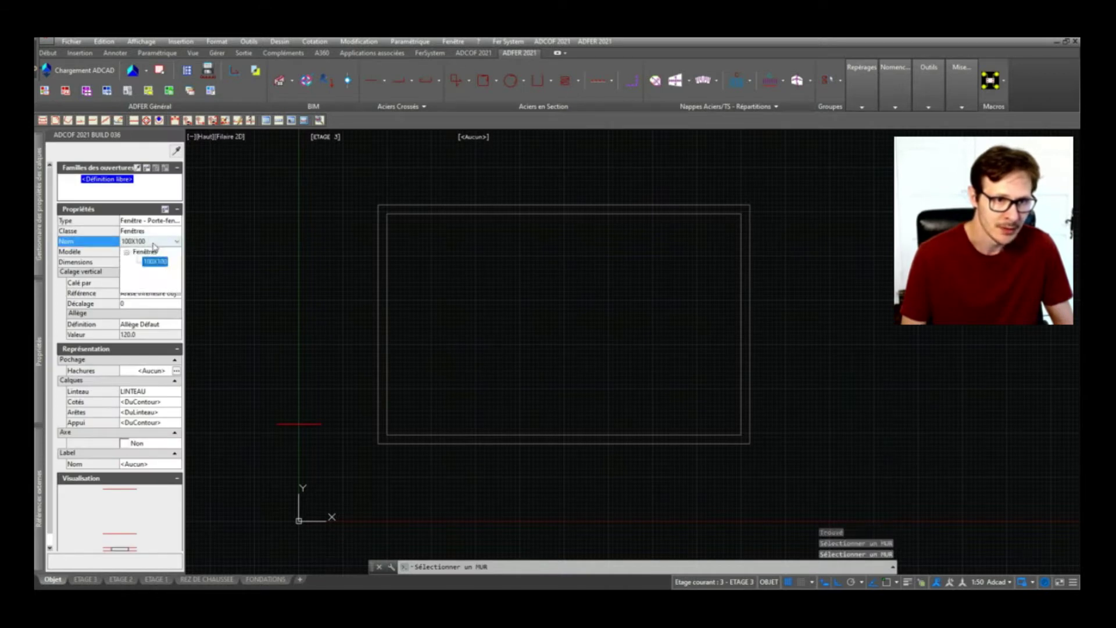
pyautogui.click(154, 246)
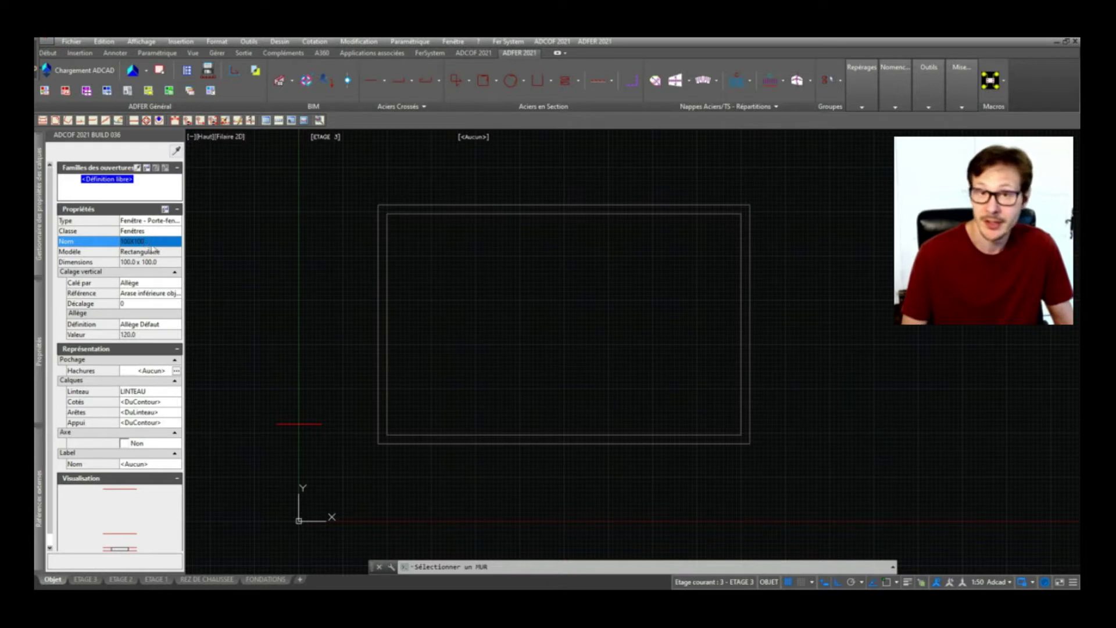
# Step: Place the 100X100 window in the rectangle's upper wall, about 365 cm from the wall's left end
pyautogui.click(502, 206)
pyautogui.scroll(4, 502, 195)
pyautogui.scroll(-4, 359, 290)
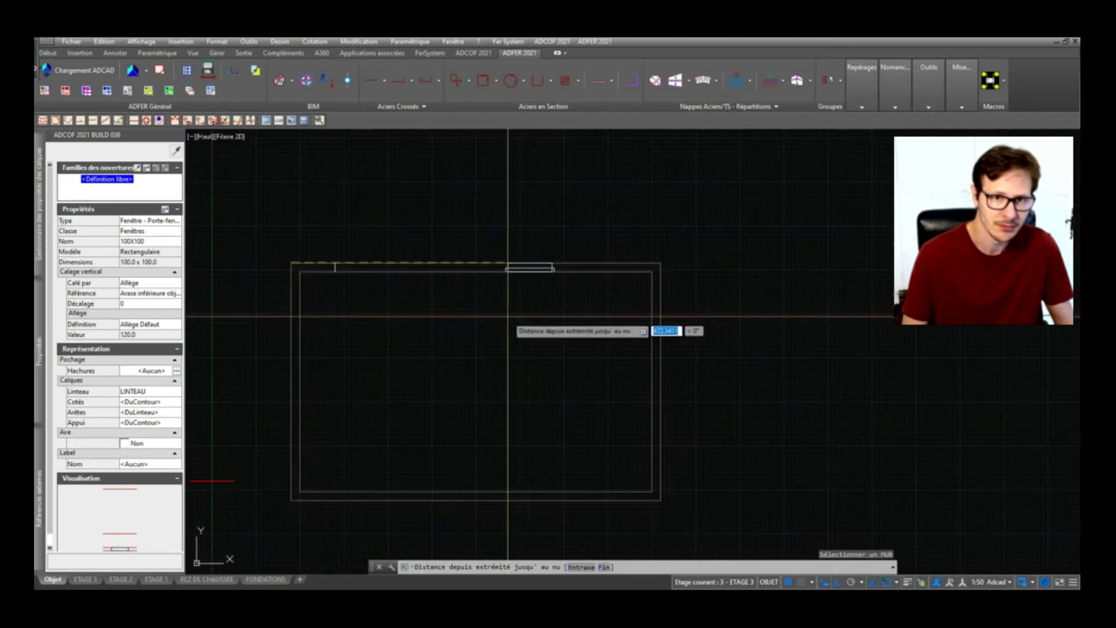
pyautogui.click(496, 323)
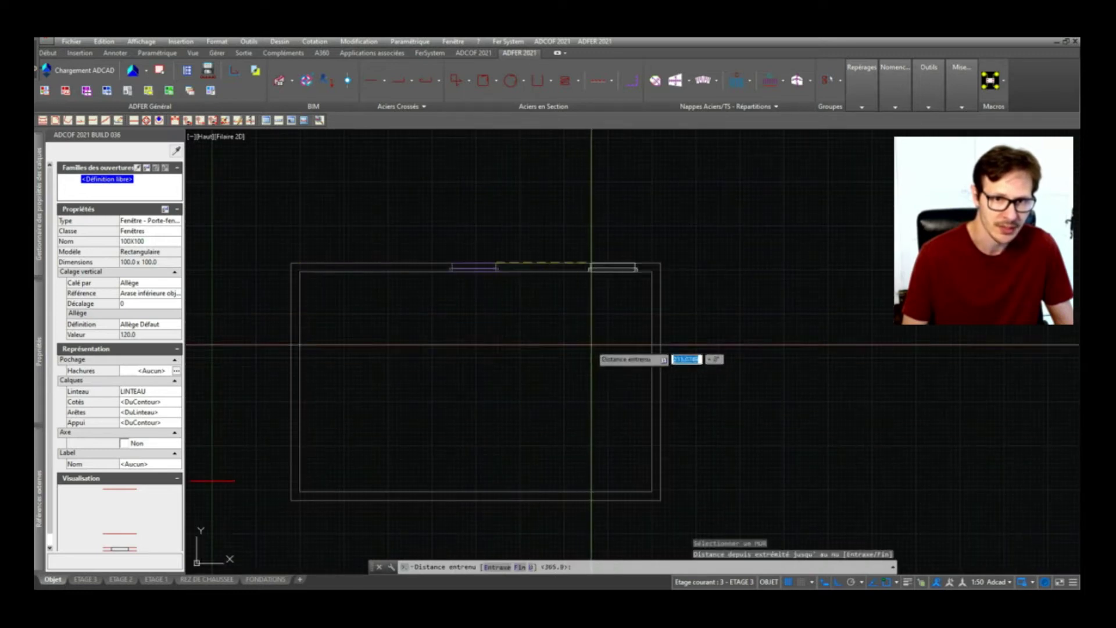
# Step: Place a second 100X100 window in the upper wall about 140.6 cm after the first one and end the opening command
pyautogui.click(556, 291)
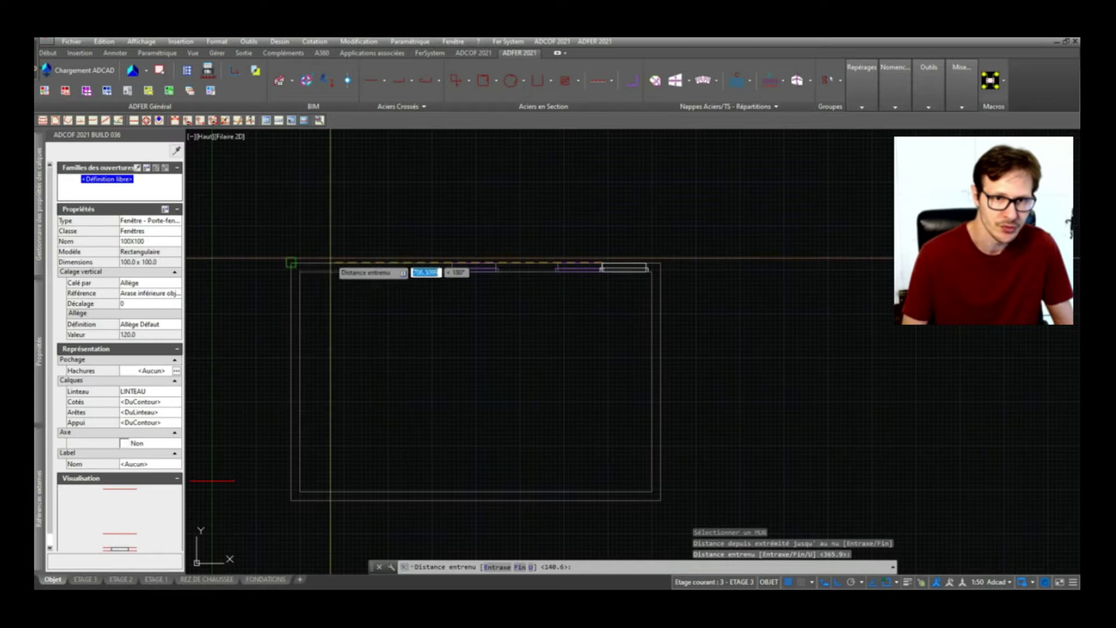
pyautogui.scroll(-2, 409, 237)
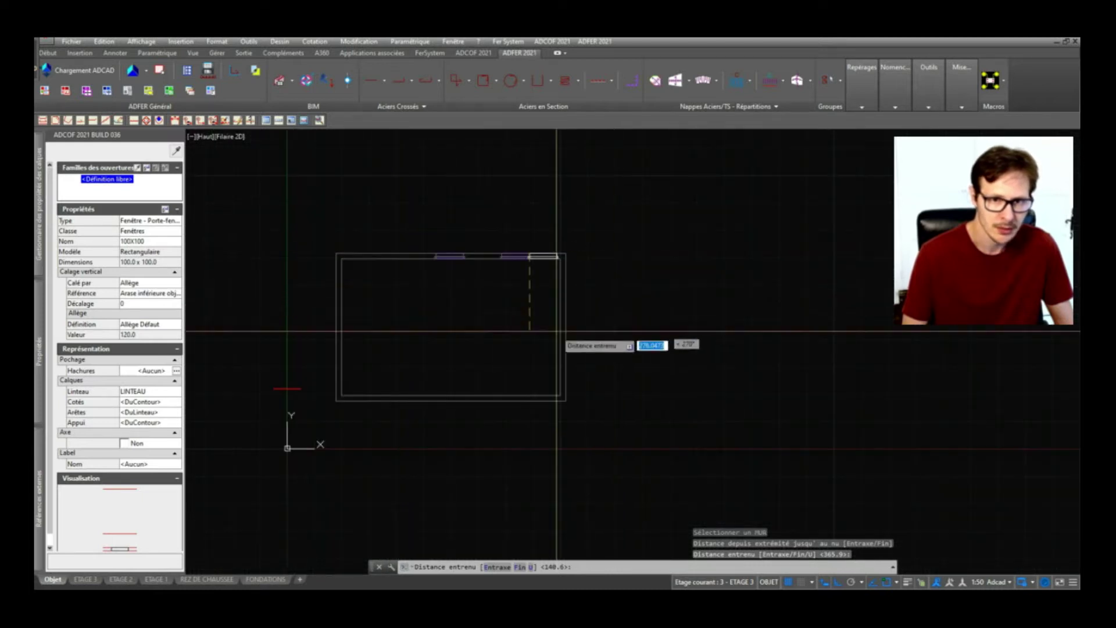
pyautogui.scroll(4, 549, 264)
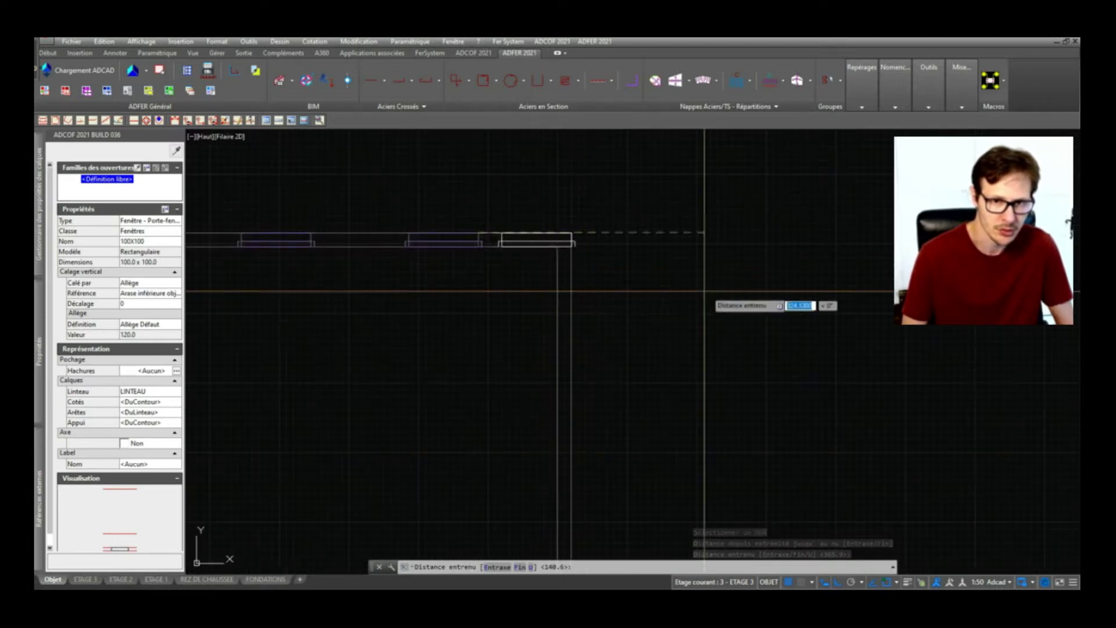
pyautogui.scroll(-3, 561, 270)
pyautogui.scroll(2, 727, 274)
pyautogui.scroll(1, 662, 314)
pyautogui.press('Escape')
pyautogui.scroll(-5, 678, 275)
pyautogui.scroll(5, 568, 286)
pyautogui.press('Escape')
pyautogui.moveTo(490, 269); pyautogui.dragTo(623, 270, button='middle')
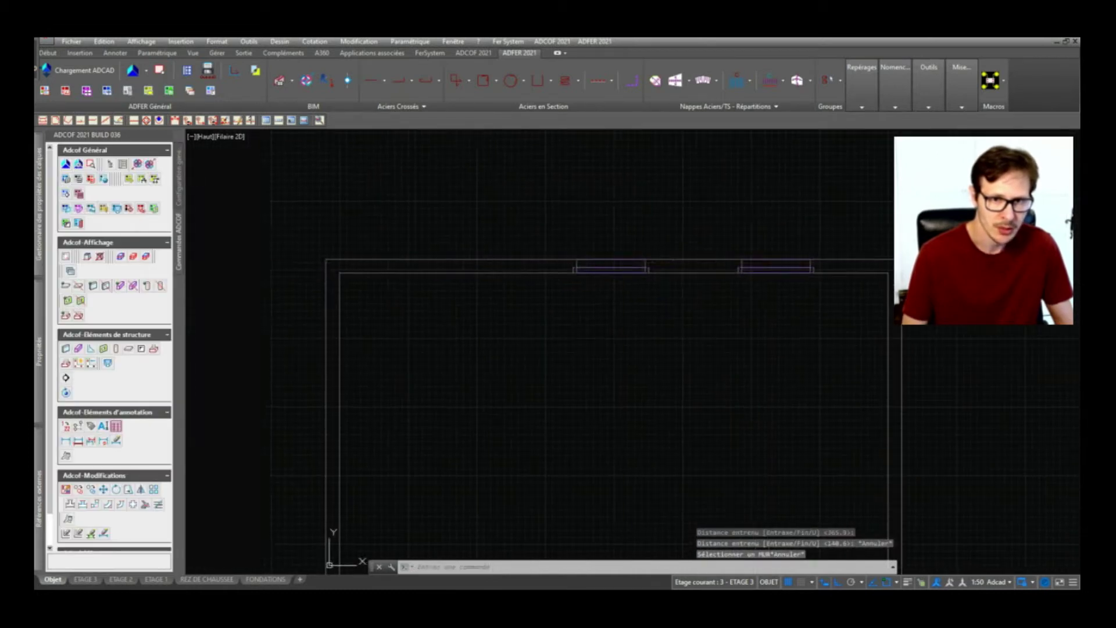
pyautogui.click(623, 259)
pyautogui.click(543, 294)
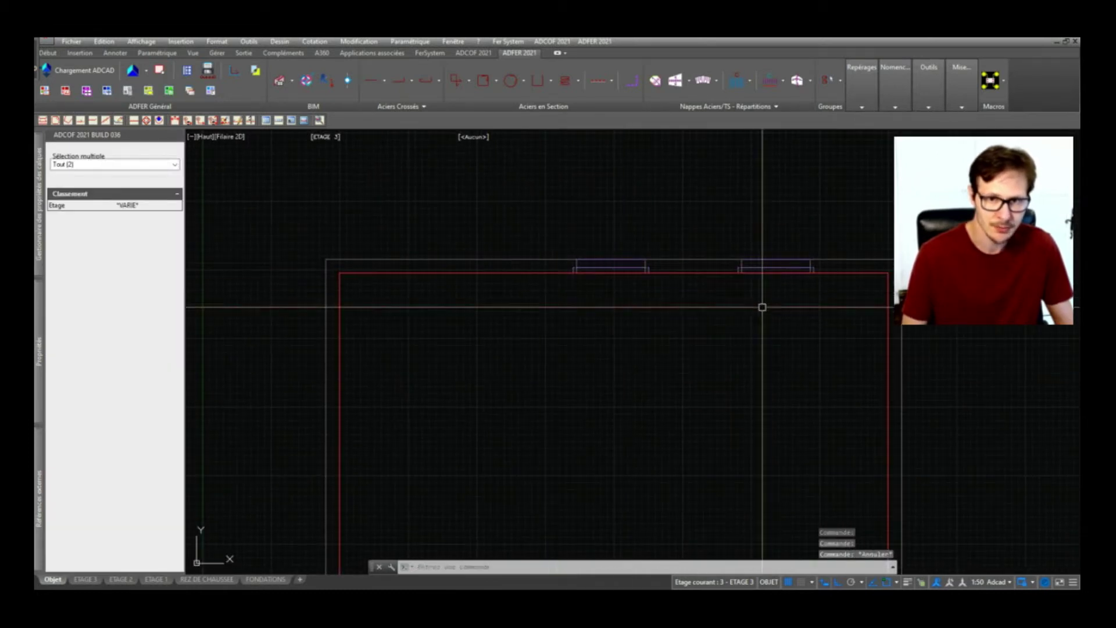
pyautogui.press('Escape')
pyautogui.click(808, 272)
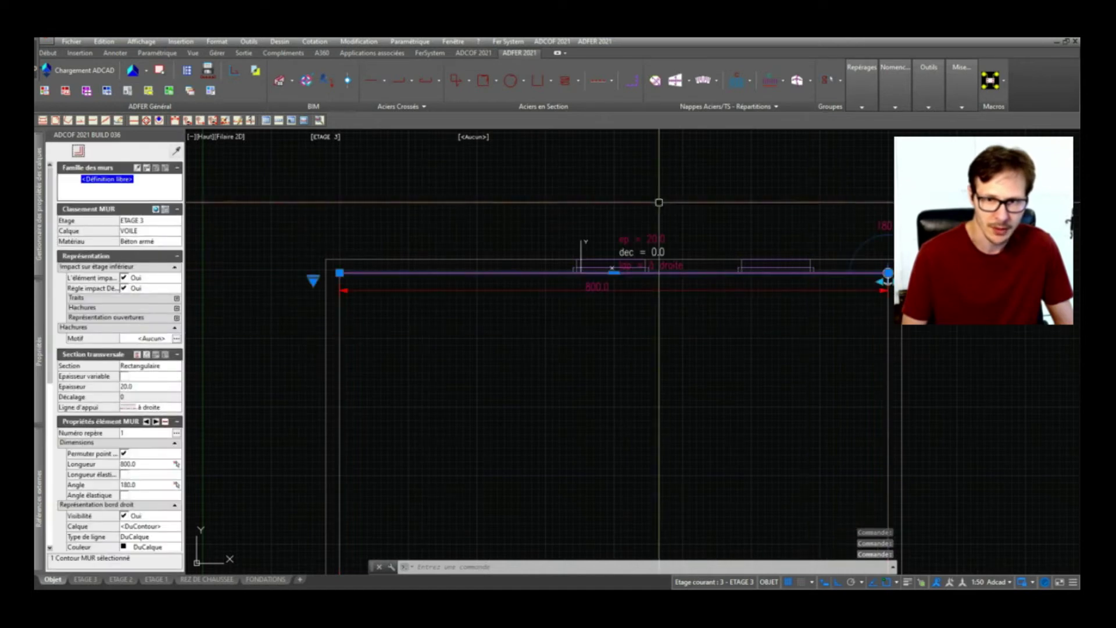
pyautogui.scroll(-4, 658, 202)
pyautogui.press('Escape')
pyautogui.scroll(5, 674, 209)
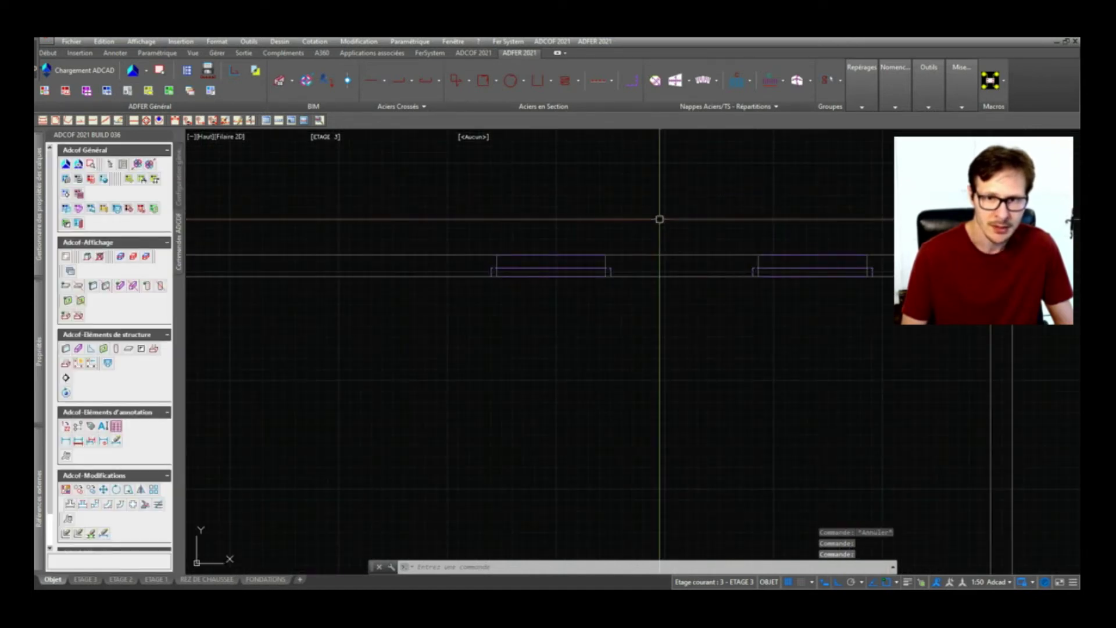
pyautogui.press('Escape')
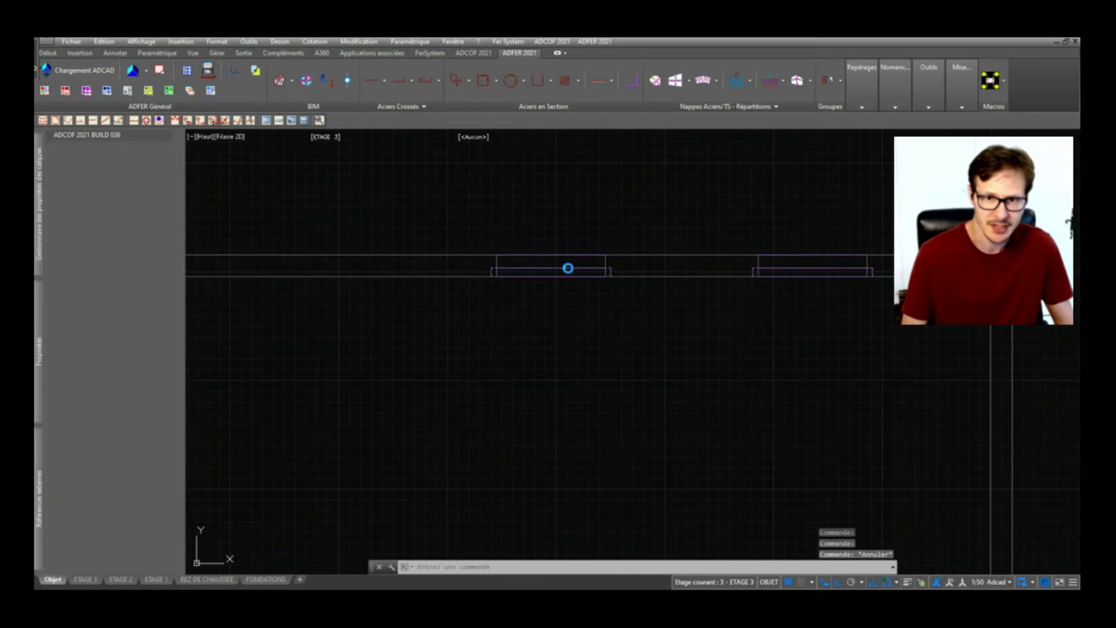
# Step: Set the distance from the upper wall's left end to its left window to 300 cm
pyautogui.click(568, 268)
pyautogui.moveTo(323, 232); pyautogui.dragTo(443, 269, button='middle')
pyautogui.click(416, 253)
pyautogui.moveTo(405, 255); pyautogui.dragTo(329, 256)
pyautogui.write('300')
pyautogui.press('Return')
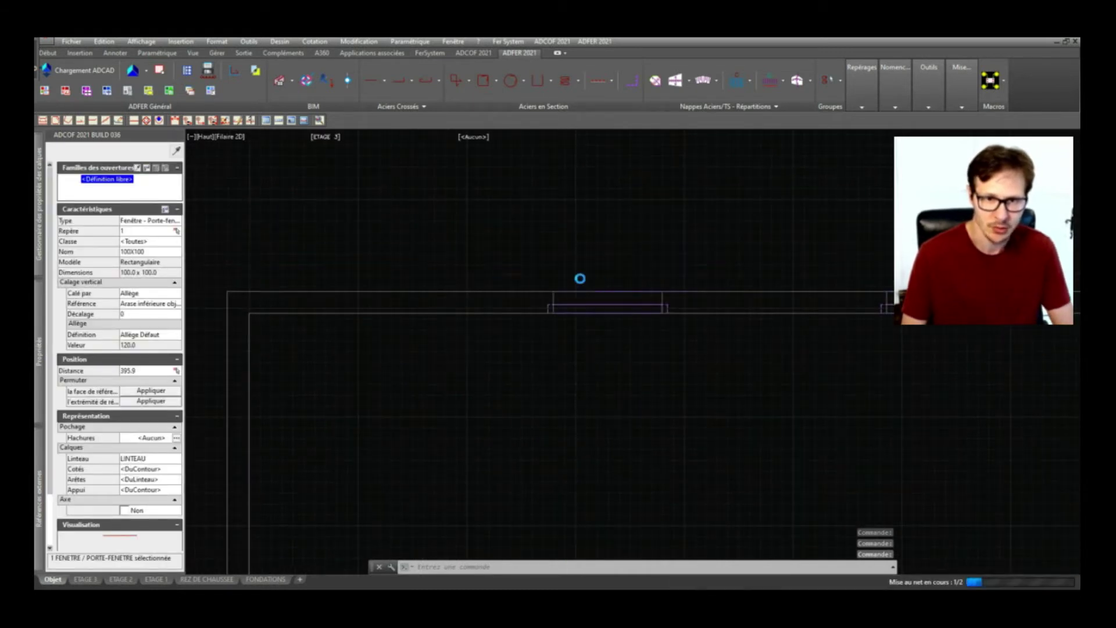
# Step: Set the gap between the left window and the right window in the upper wall to 200 cm
pyautogui.moveTo(811, 314); pyautogui.dragTo(647, 317, button='middle')
pyautogui.click(611, 256)
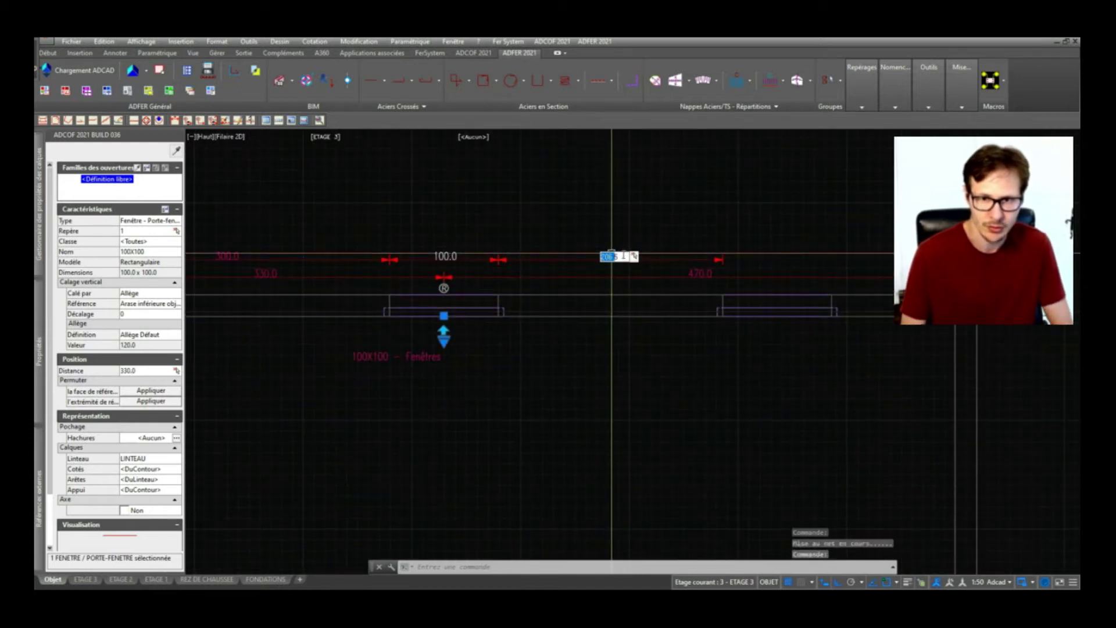
pyautogui.write('200')
pyautogui.press('Return')
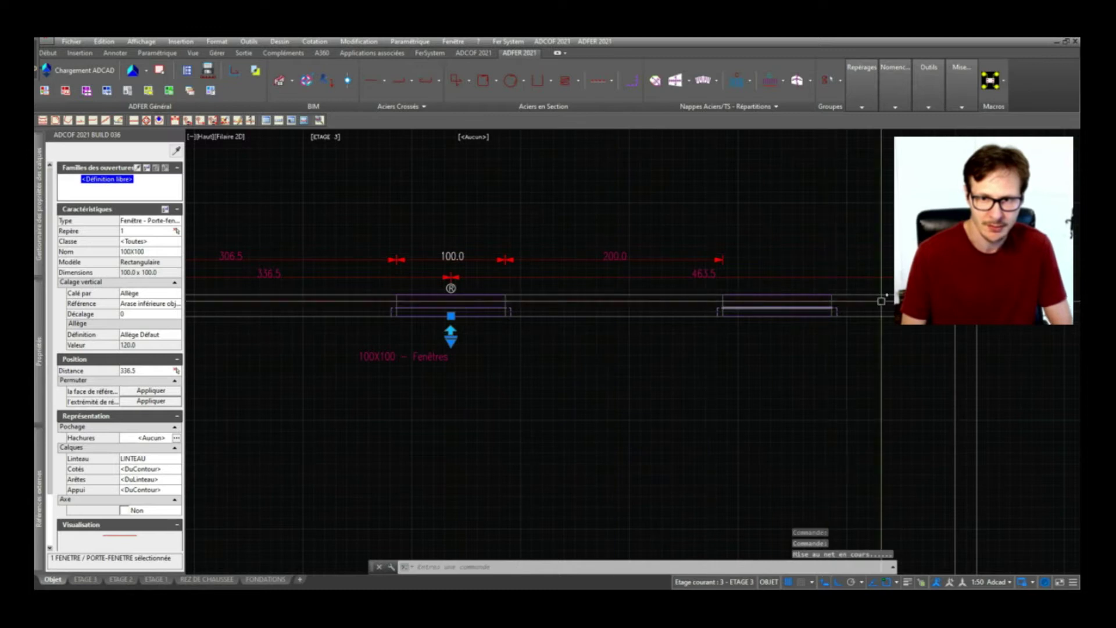
pyautogui.press('Escape')
# Step: Set the distance from the right window to the upper wall's right end to 200 cm
pyautogui.click(817, 314)
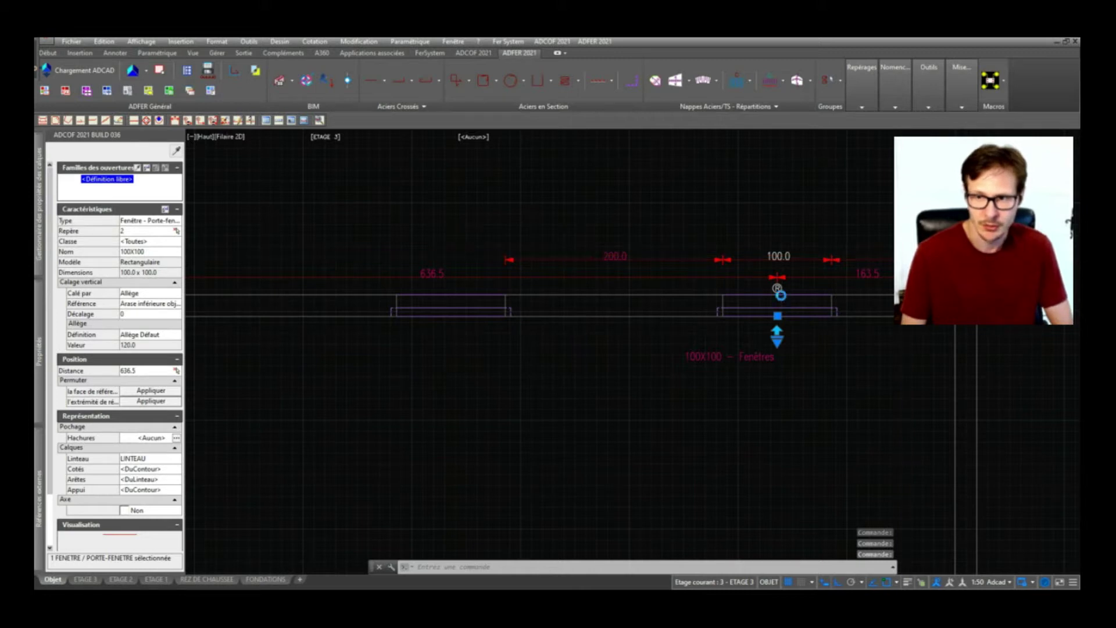
pyautogui.click(778, 290)
pyautogui.scroll(-2, 704, 255)
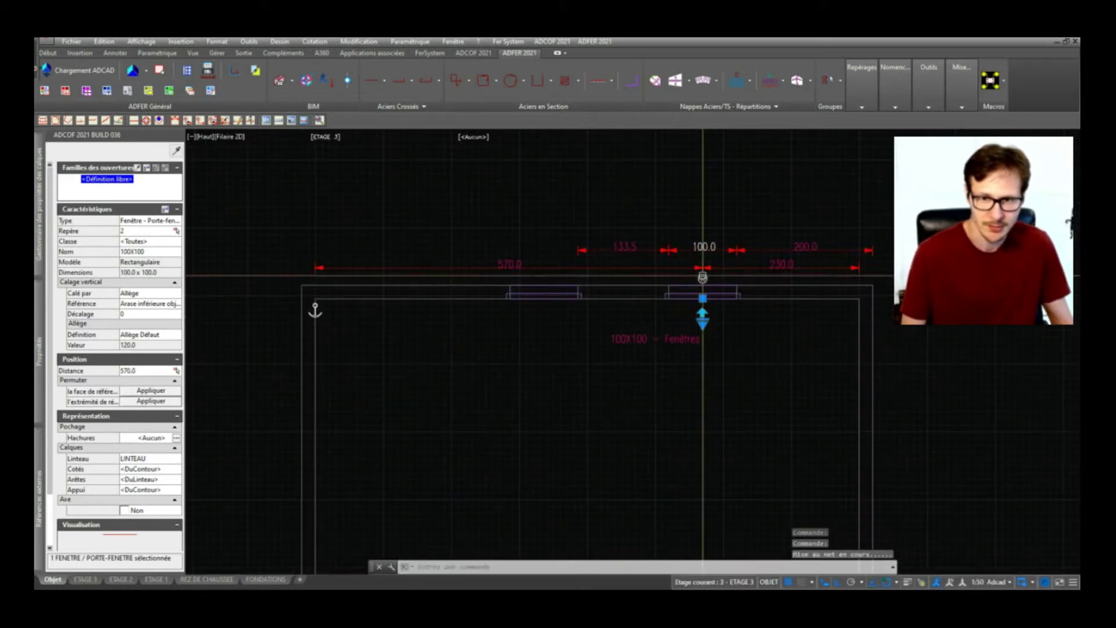
pyautogui.press('Escape')
pyautogui.press('Escape')
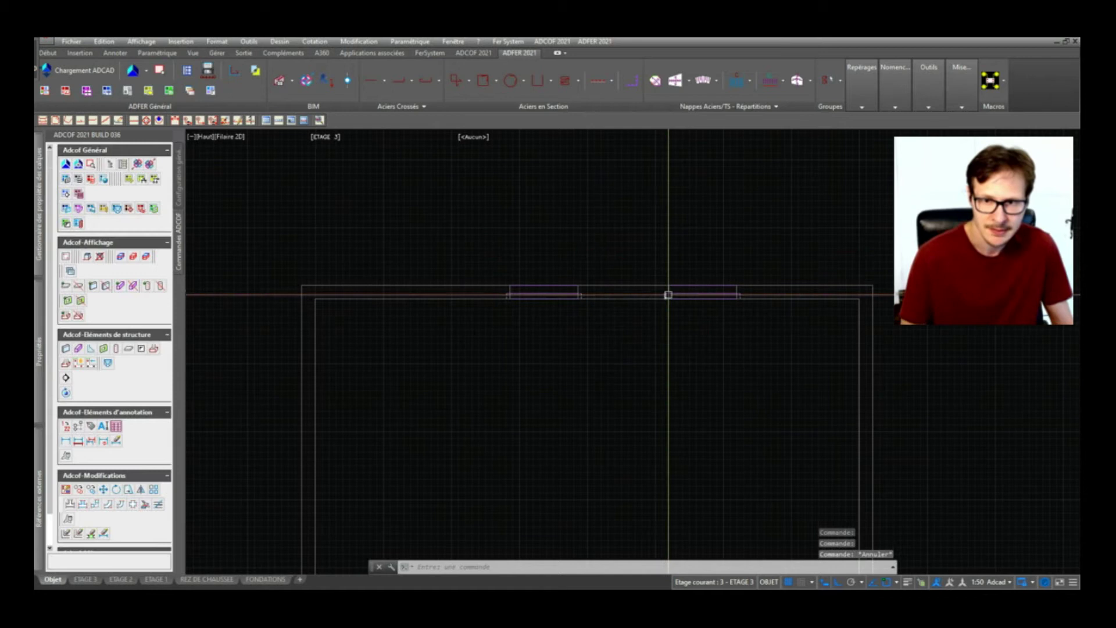
# Step: Generate the 3D sketch of the complete storey 3 - ETAGE 3 without a filter
pyautogui.scroll(-4, 625, 231)
pyautogui.scroll(2, 623, 262)
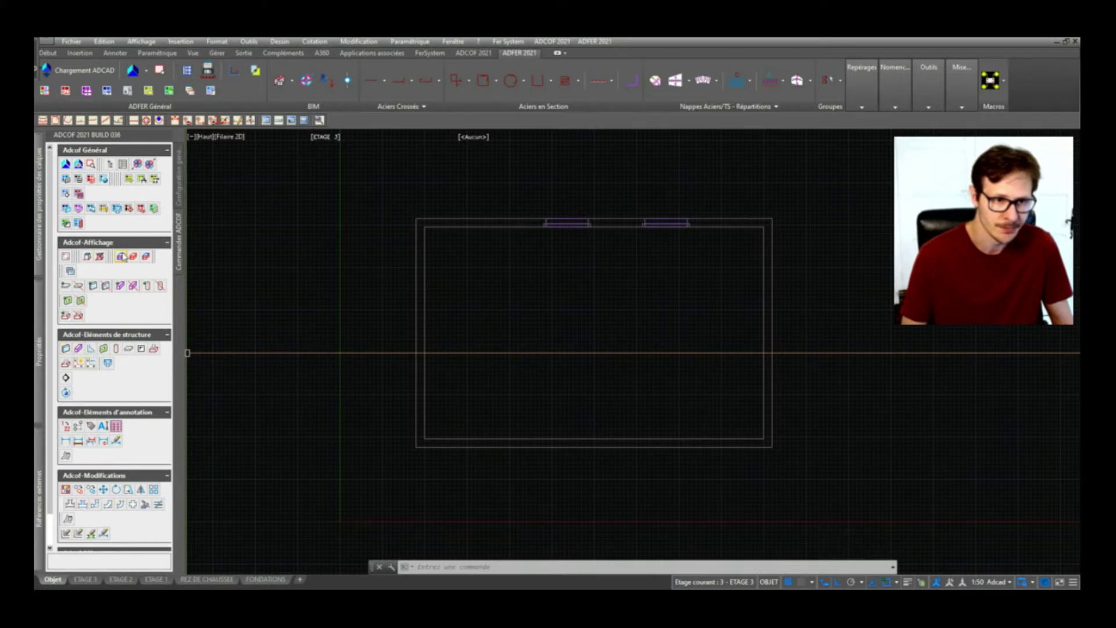
pyautogui.click(88, 257)
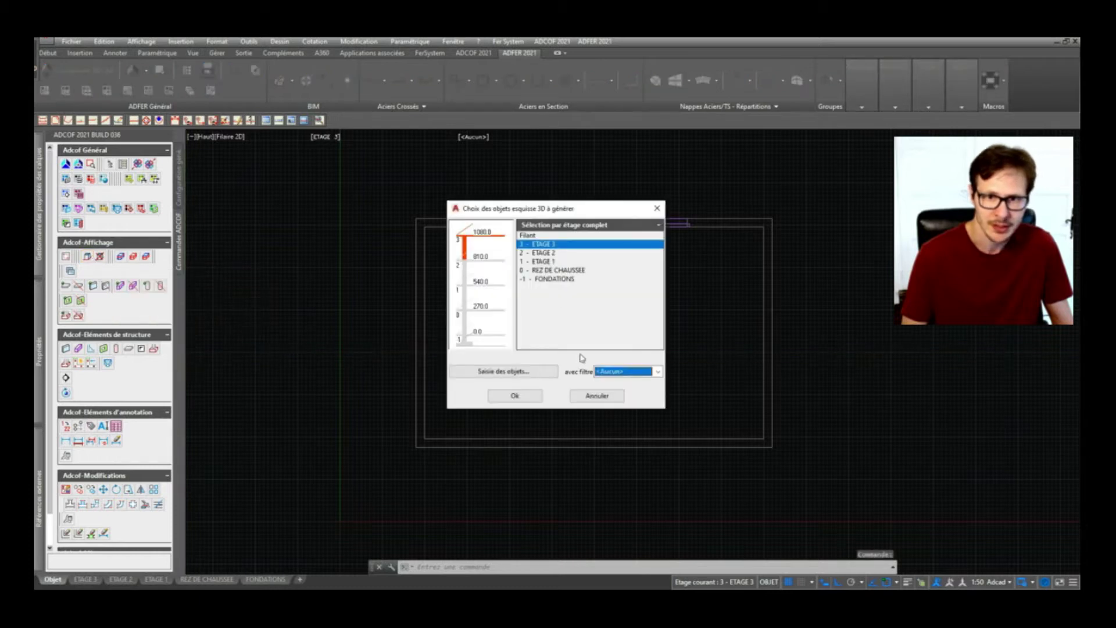
pyautogui.click(514, 395)
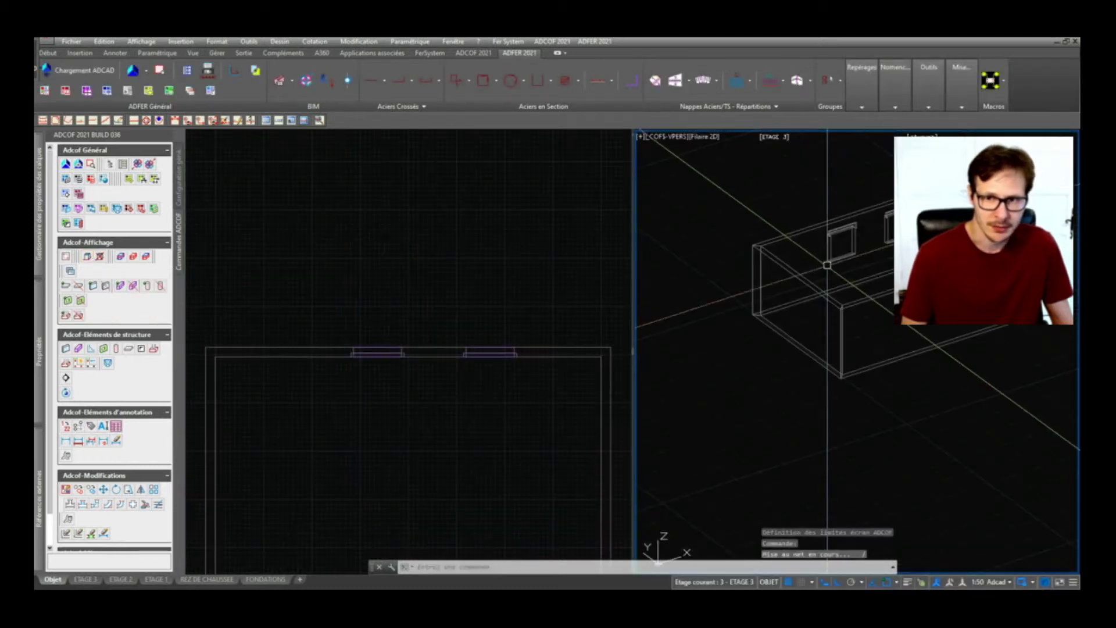
# Step: Display the 3D view in the Conceptuel visual style and orbit it to show the walls and windows
pyautogui.click(842, 275)
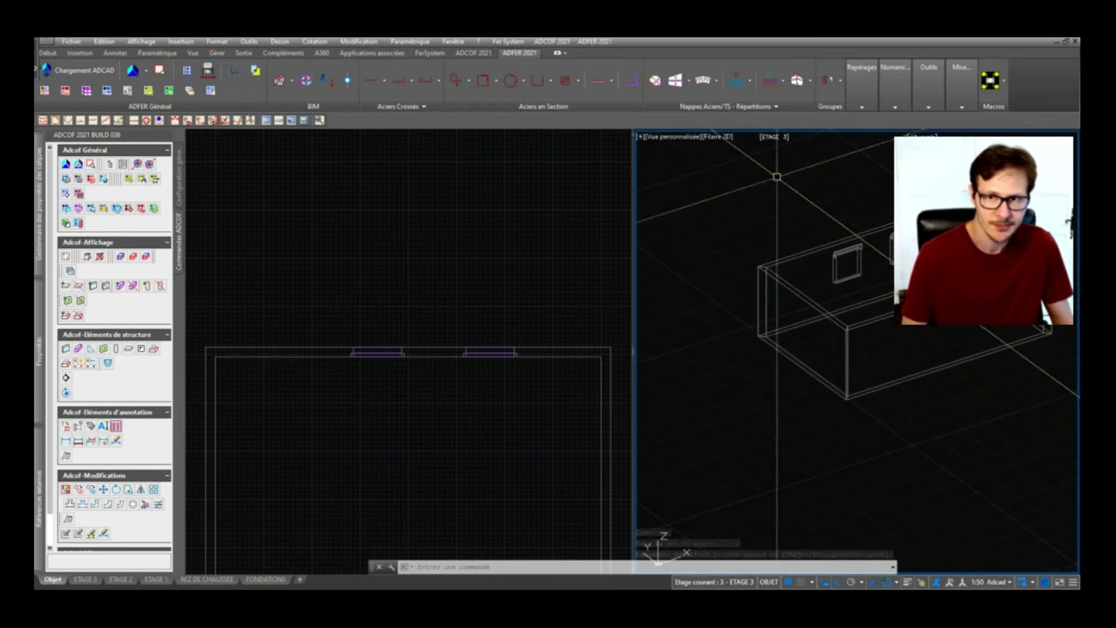
pyautogui.click(713, 138)
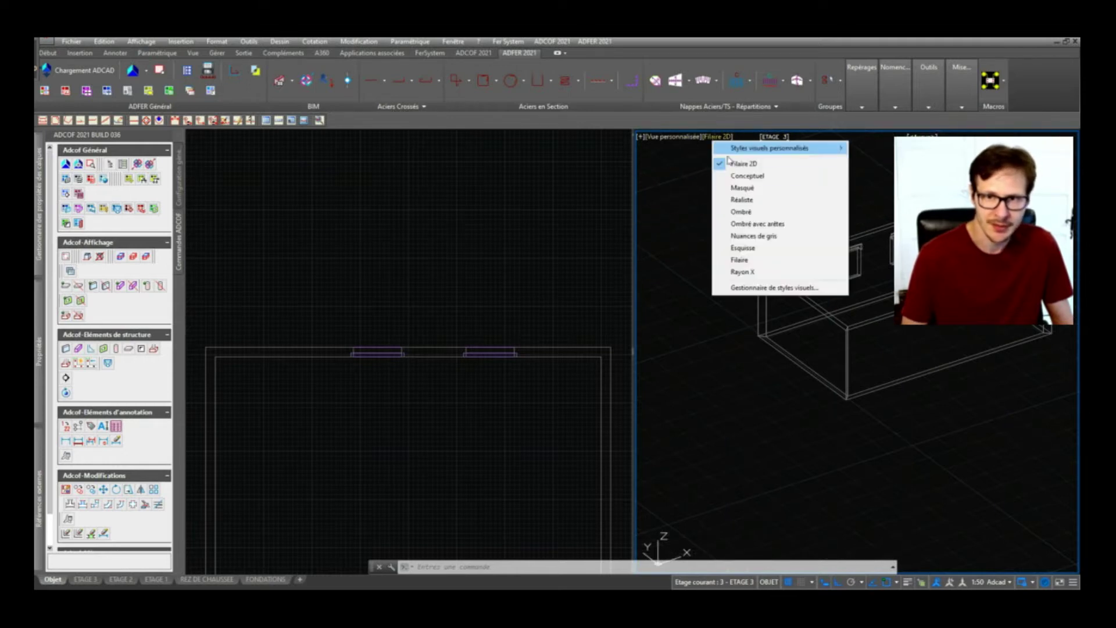
pyautogui.click(754, 175)
pyautogui.keyDown('shift'); pyautogui.moveTo(813, 276); pyautogui.dragTo(860, 242, button='middle'); pyautogui.keyUp('shift')
# Step: Examine the storey's walls and windows in the 3D view alongside the plan view
pyautogui.click(453, 326)
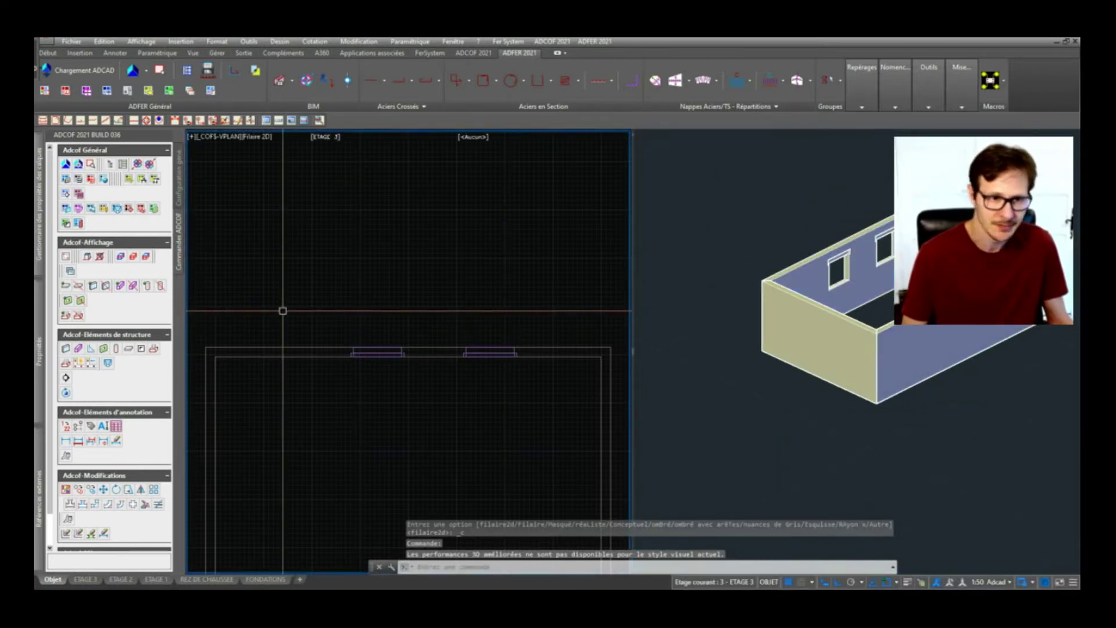
pyautogui.click(122, 256)
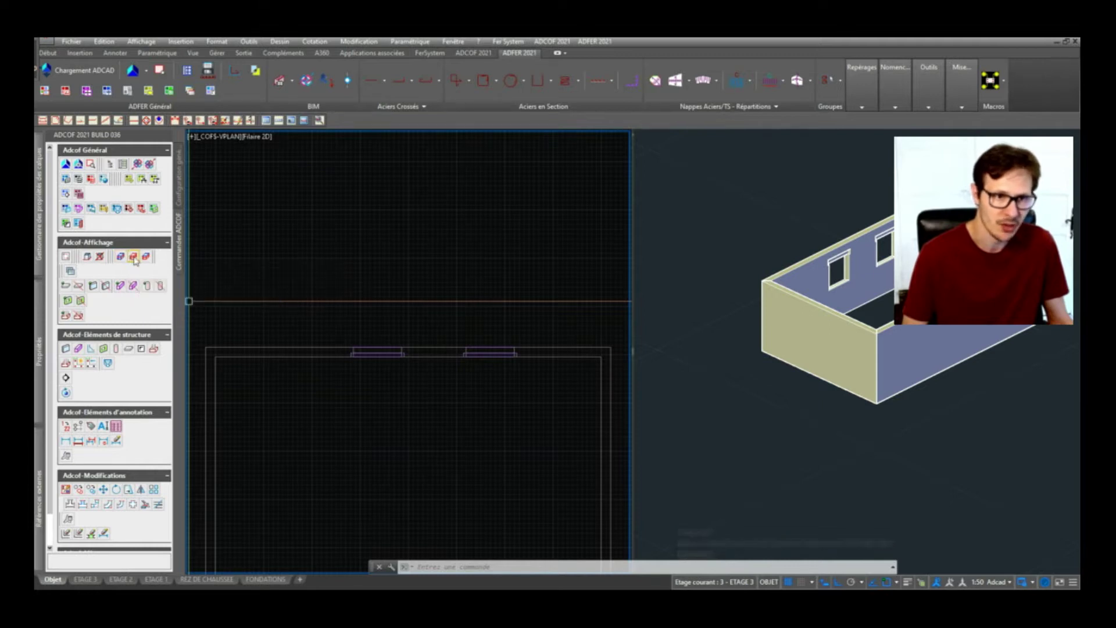
pyautogui.click(134, 260)
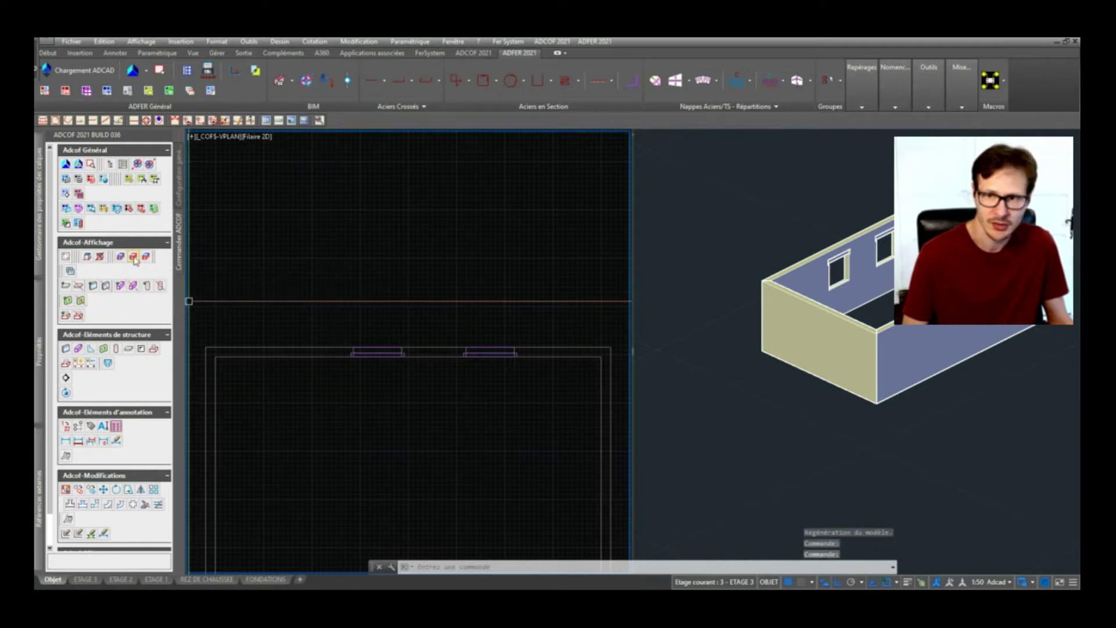
pyautogui.doubleClick(451, 300)
pyautogui.click(935, 428)
pyautogui.scroll(-2, 809, 315)
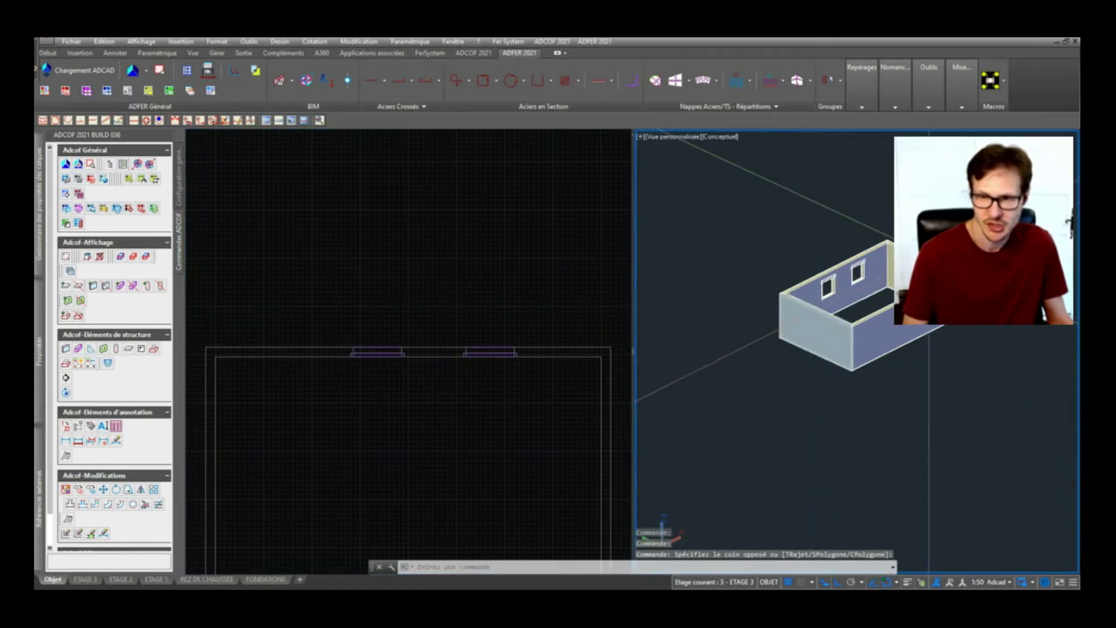
pyautogui.scroll(3, 928, 254)
pyautogui.scroll(-2, 899, 316)
pyautogui.moveTo(814, 340); pyautogui.dragTo(863, 307, button='middle')
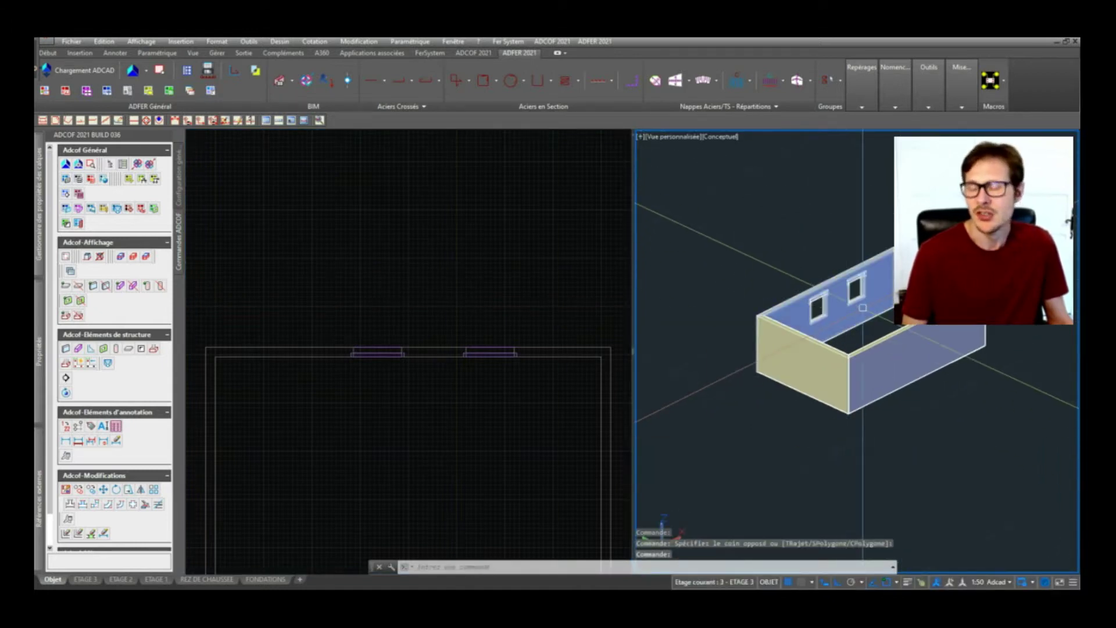
pyautogui.click(494, 309)
pyautogui.scroll(-2, 419, 356)
pyautogui.scroll(3, 436, 361)
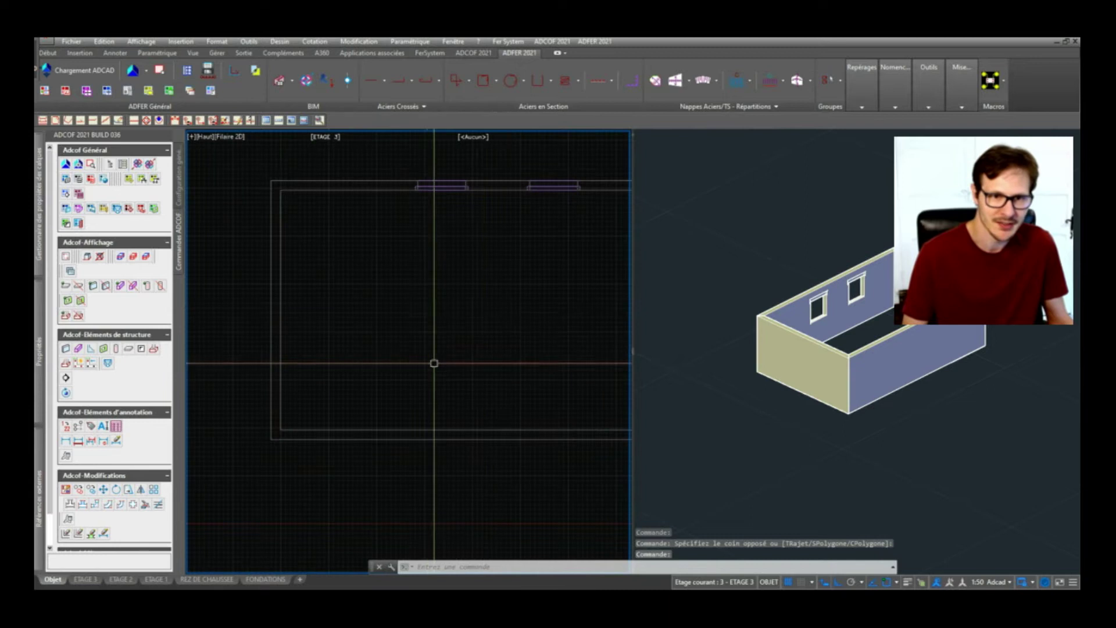
pyautogui.moveTo(430, 339); pyautogui.dragTo(425, 344, button='middle')
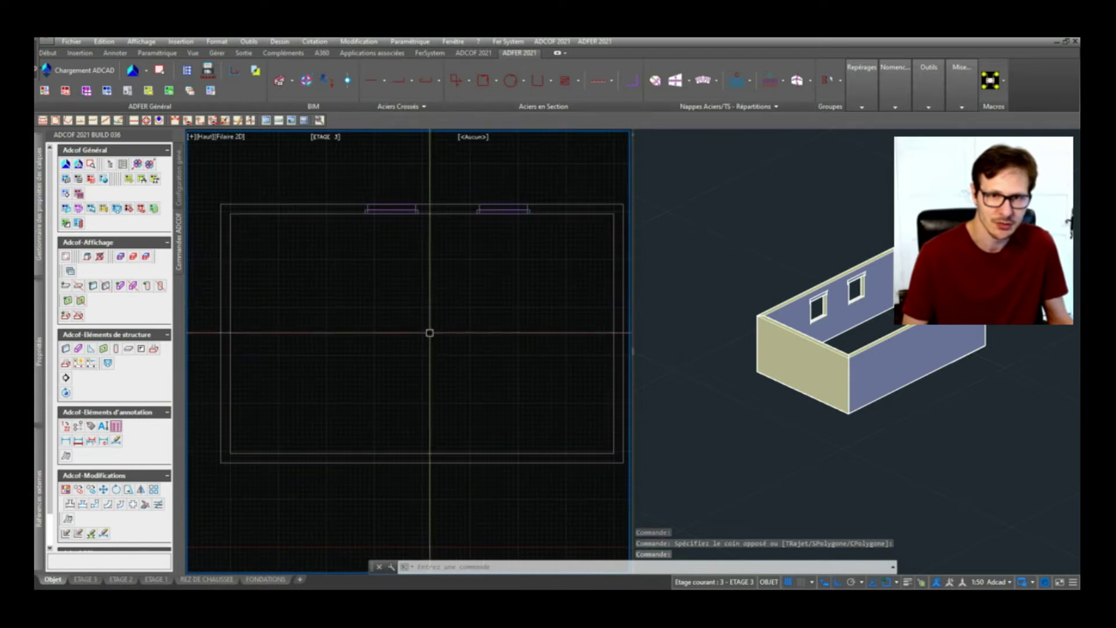
# Step: Place a 100X100 window in the rectangle's left wall, about 213 cm from the wall's upper end
pyautogui.click(105, 348)
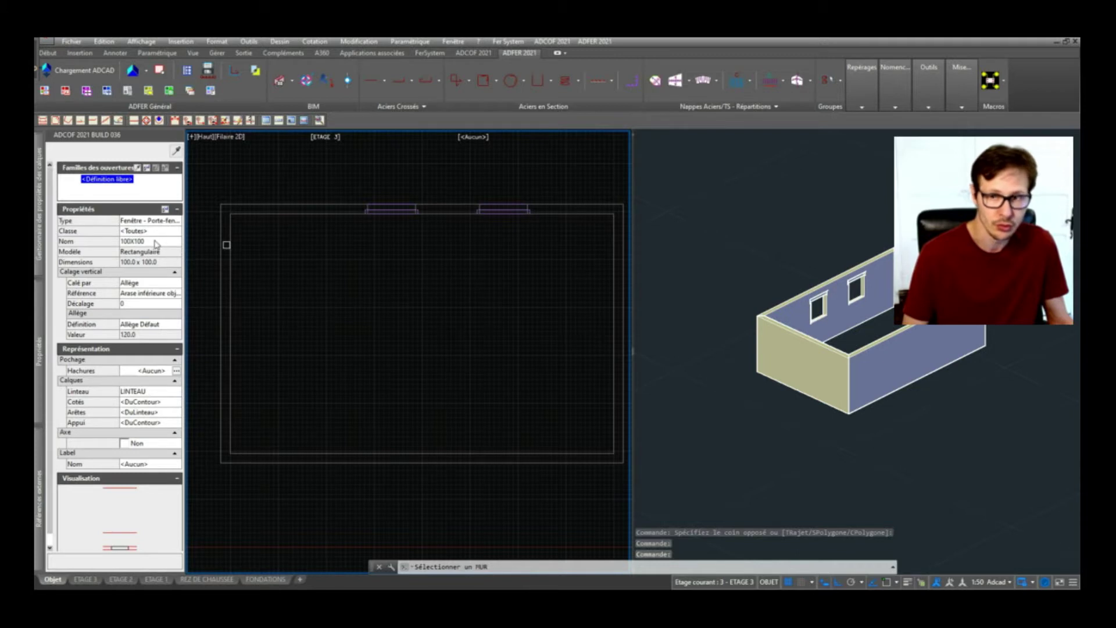
pyautogui.click(233, 322)
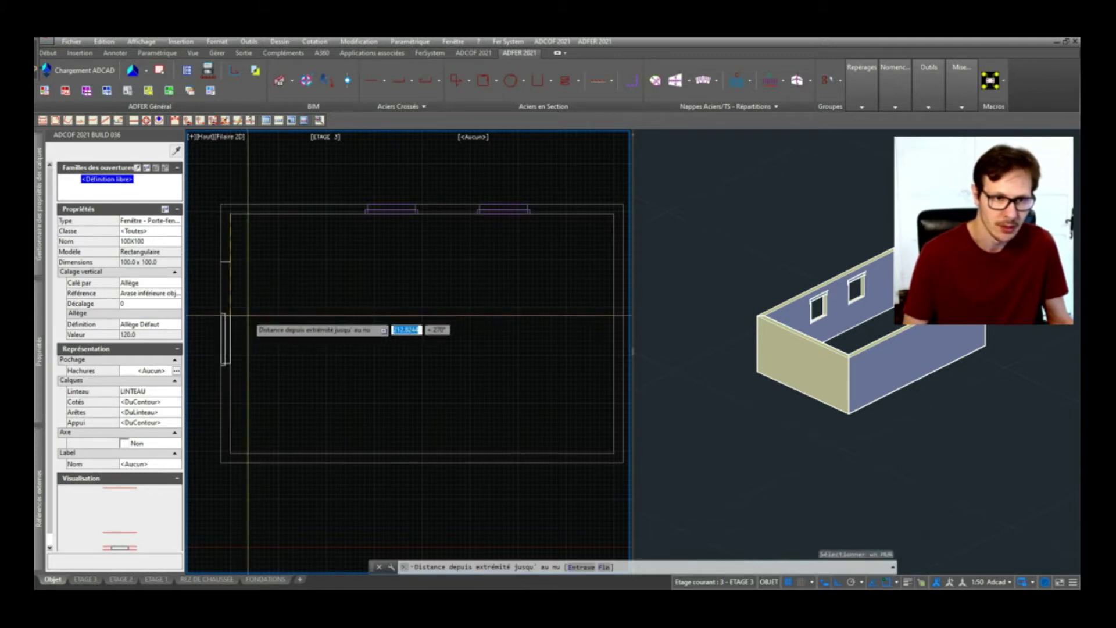
pyautogui.moveTo(264, 313); pyautogui.dragTo(365, 314, button='middle')
pyautogui.click(365, 314)
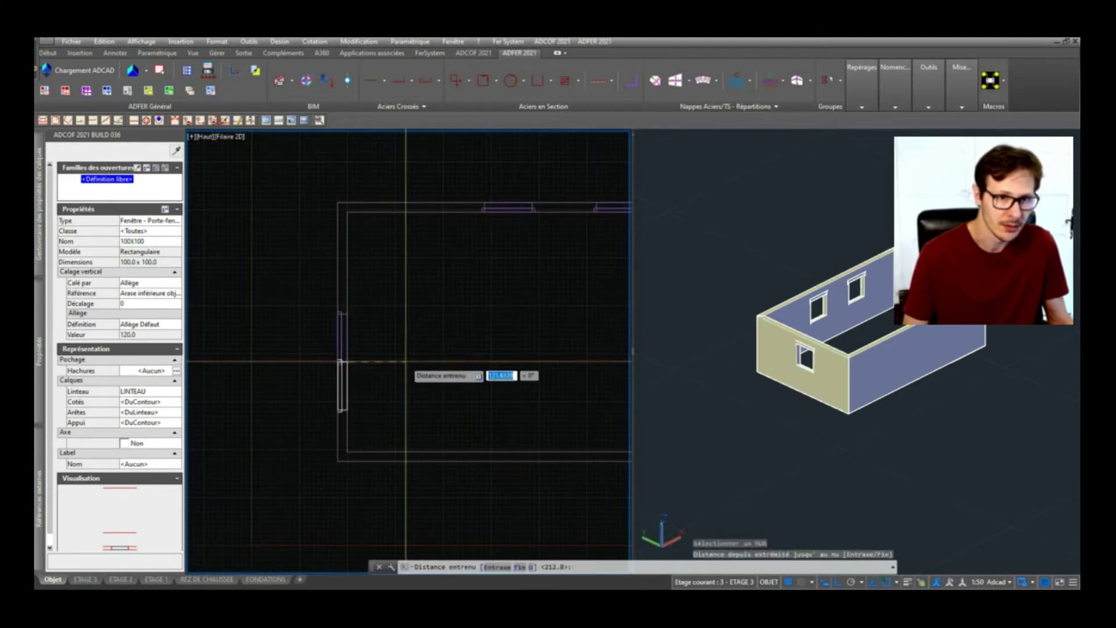
# Step: Try to place a second 100X100 window lower in the left wall, and end the opening command
pyautogui.scroll(-4, 338, 314)
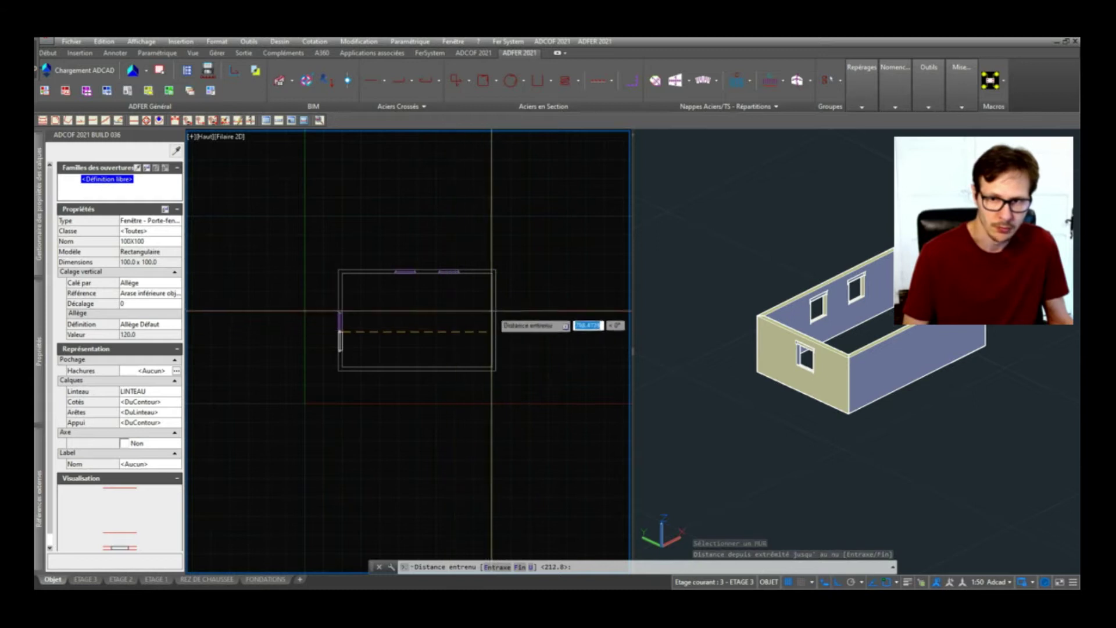
pyautogui.click(379, 376)
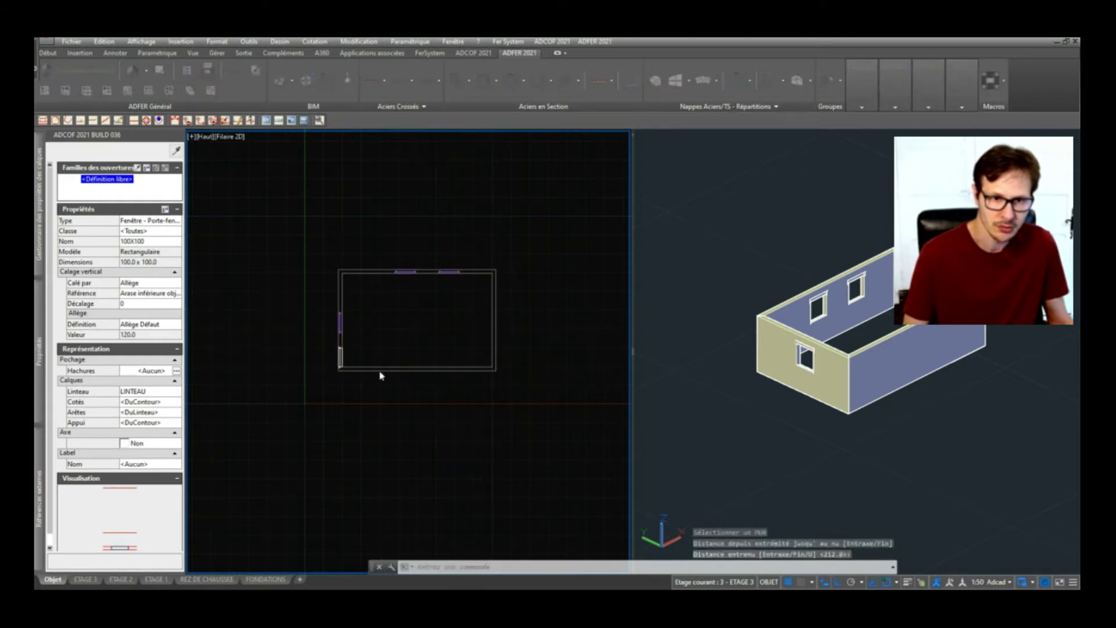
pyautogui.click(558, 333)
pyautogui.press('Escape')
pyautogui.press('Escape')
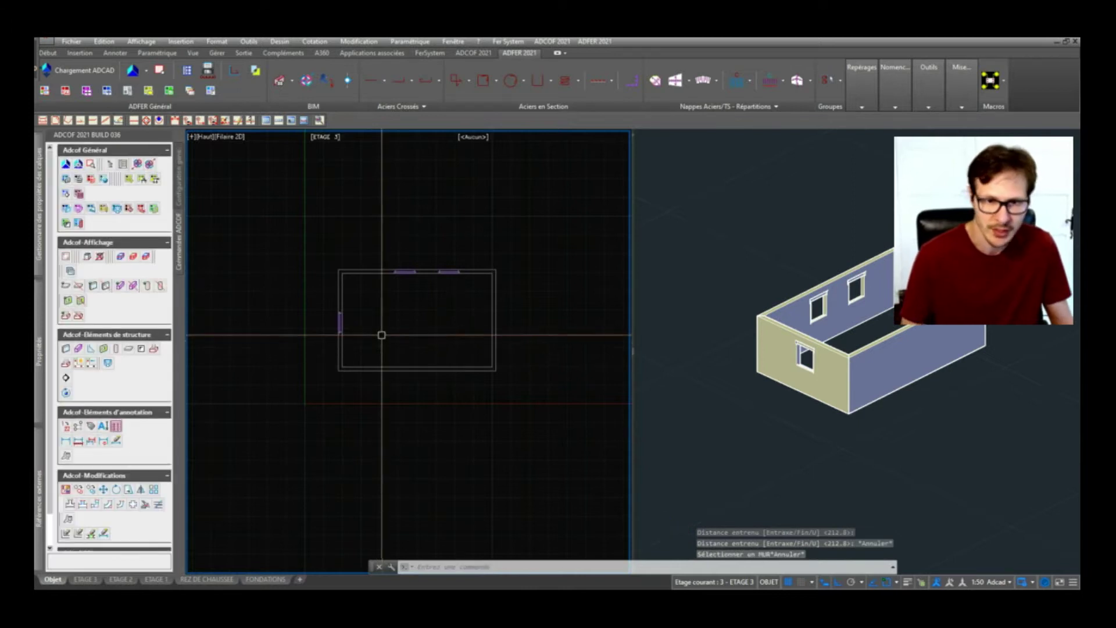
pyautogui.press('Escape')
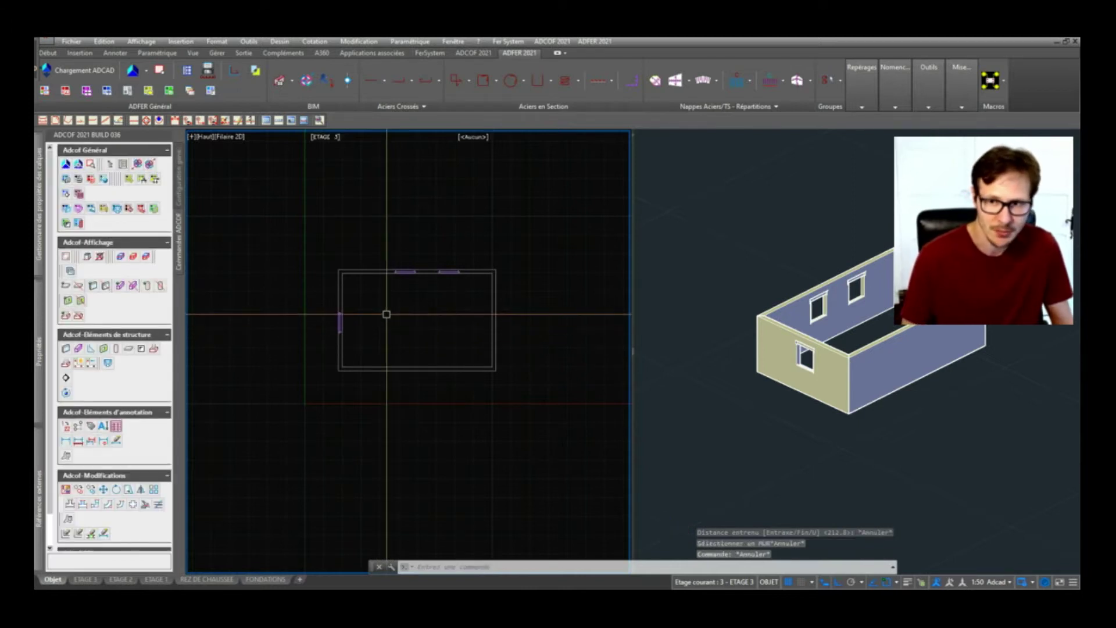
# Step: Switch the plan view to storey 2 - ETAGE 2
pyautogui.click(329, 137)
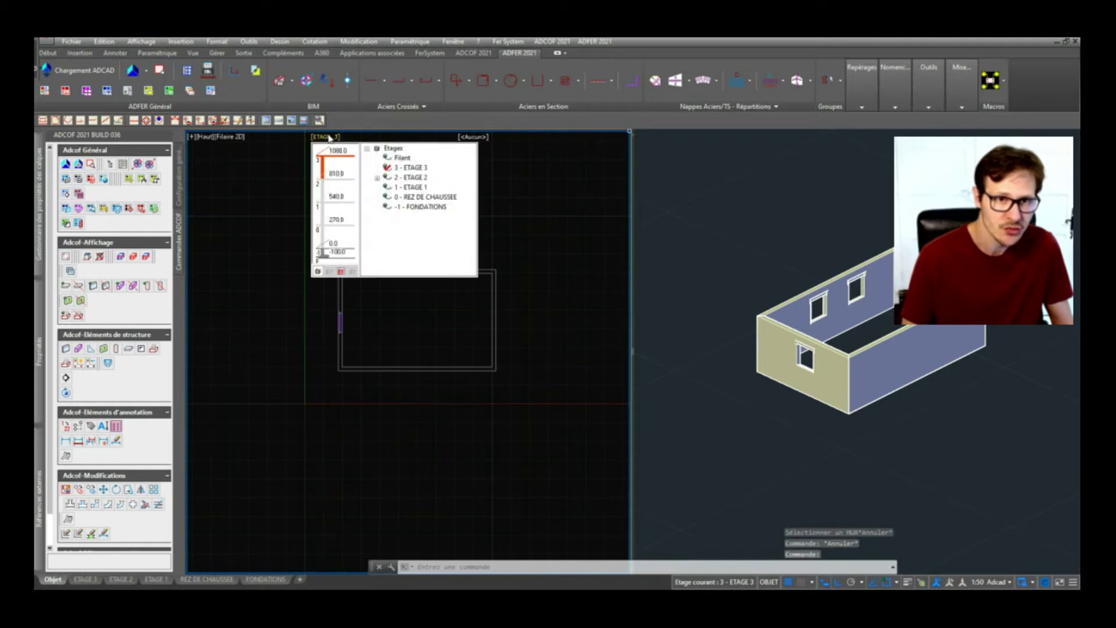
pyautogui.click(413, 178)
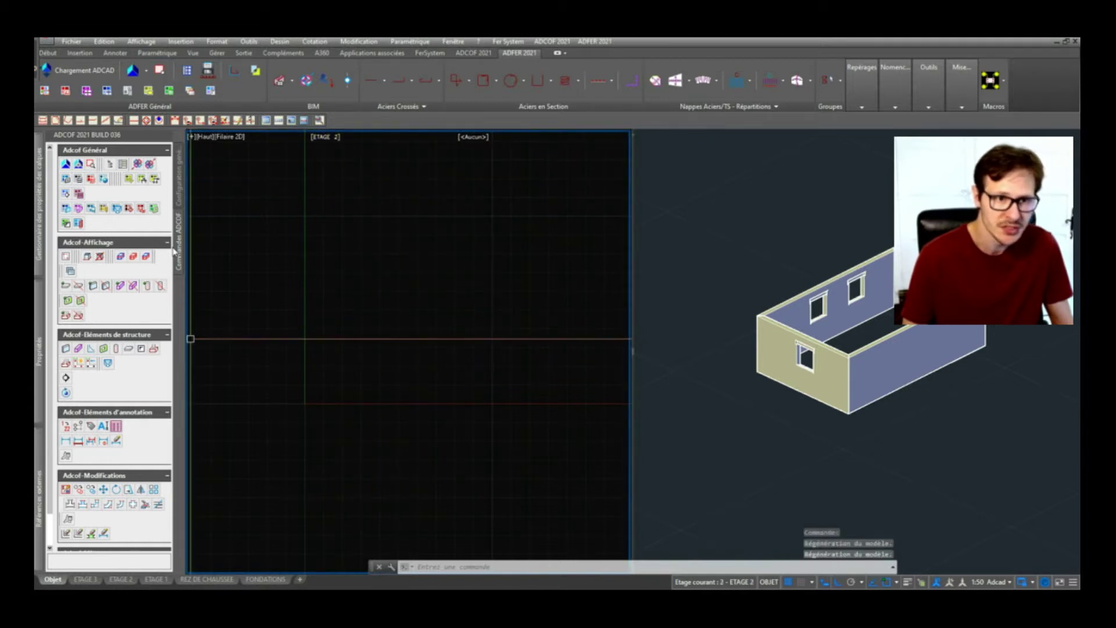
# Step: Switch ETAGE 2 to its <Défaut Impact Sup> layer state so the upper storey's wall outline shows in plan
pyautogui.click(182, 196)
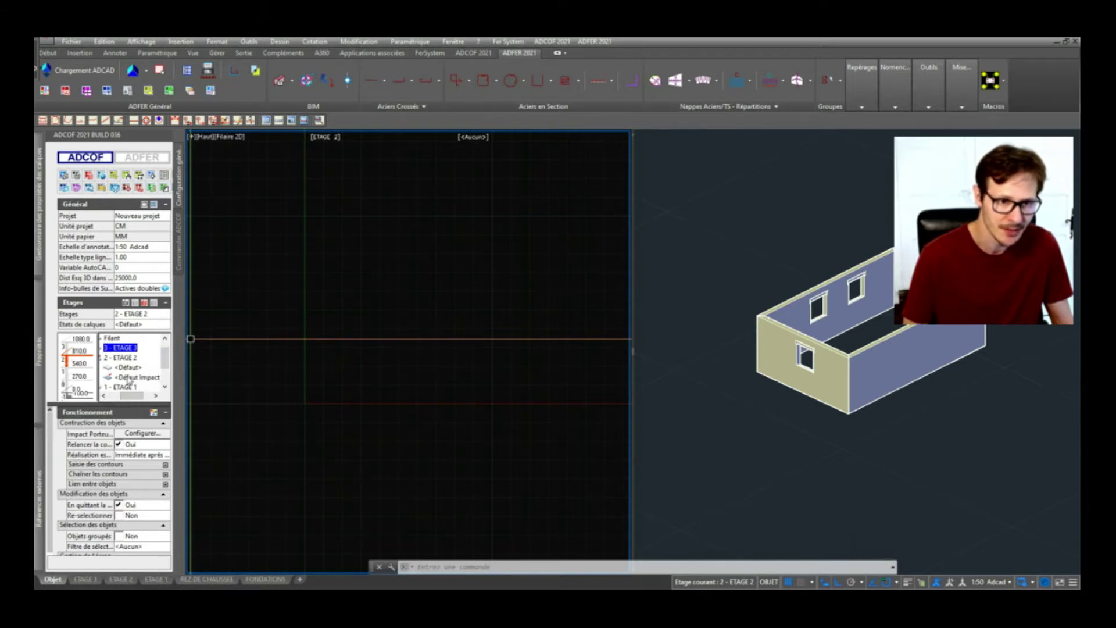
pyautogui.doubleClick(129, 379)
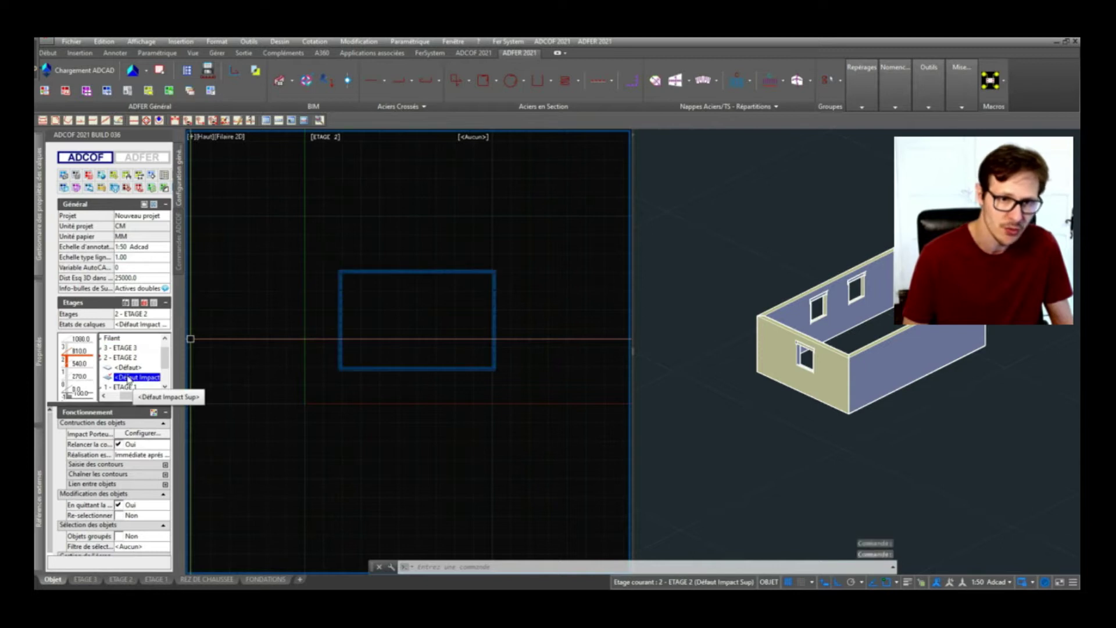
pyautogui.click(371, 321)
pyautogui.click(394, 338)
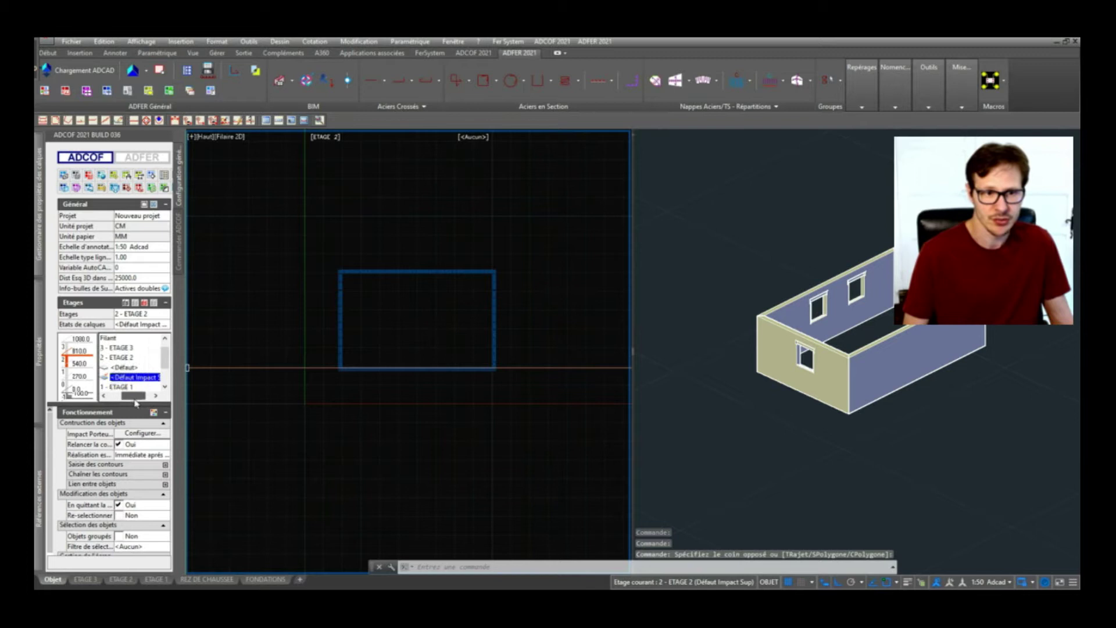
pyautogui.moveTo(137, 400); pyautogui.dragTo(145, 402)
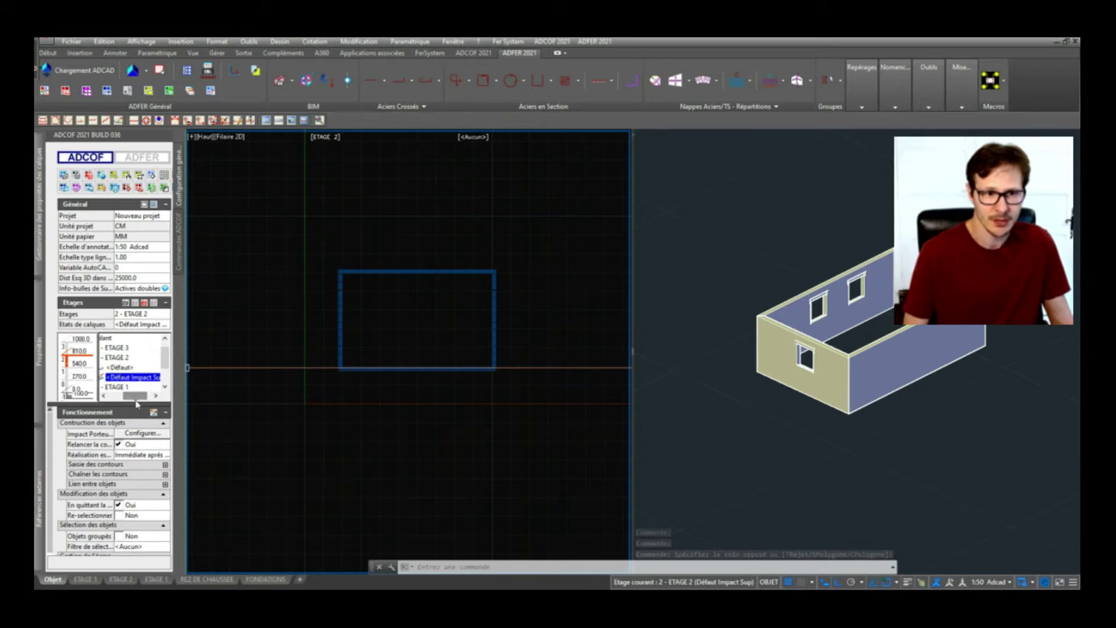
# Step: Examine the upper storey's wall outline in ETAGE 2's plan view
pyautogui.click(434, 304)
pyautogui.click(454, 329)
pyautogui.scroll(-2, 455, 329)
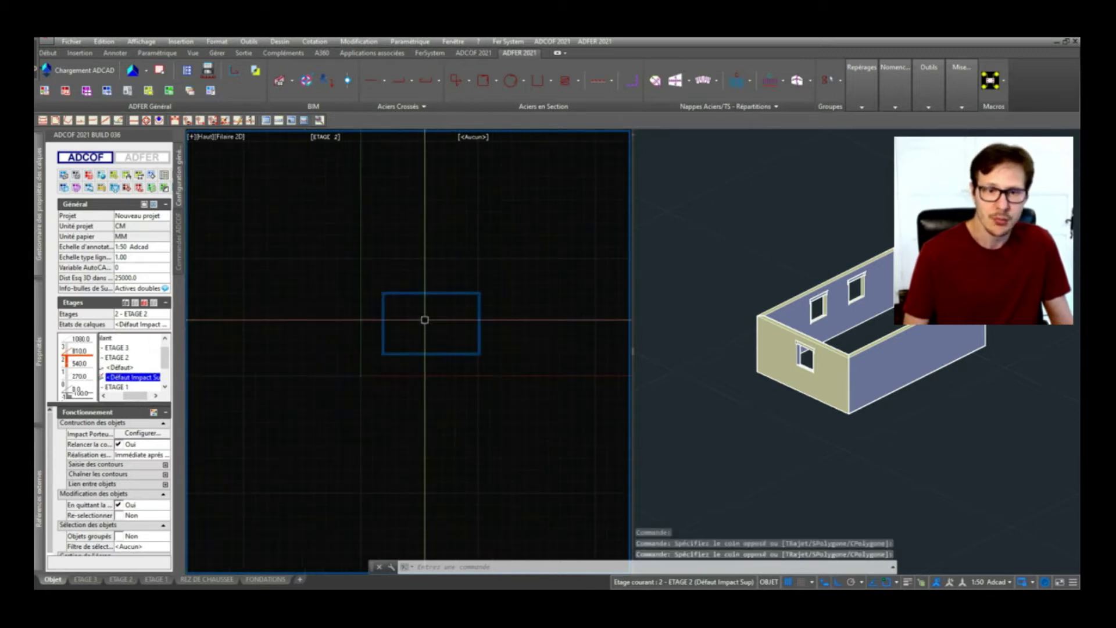
pyautogui.scroll(2, 420, 314)
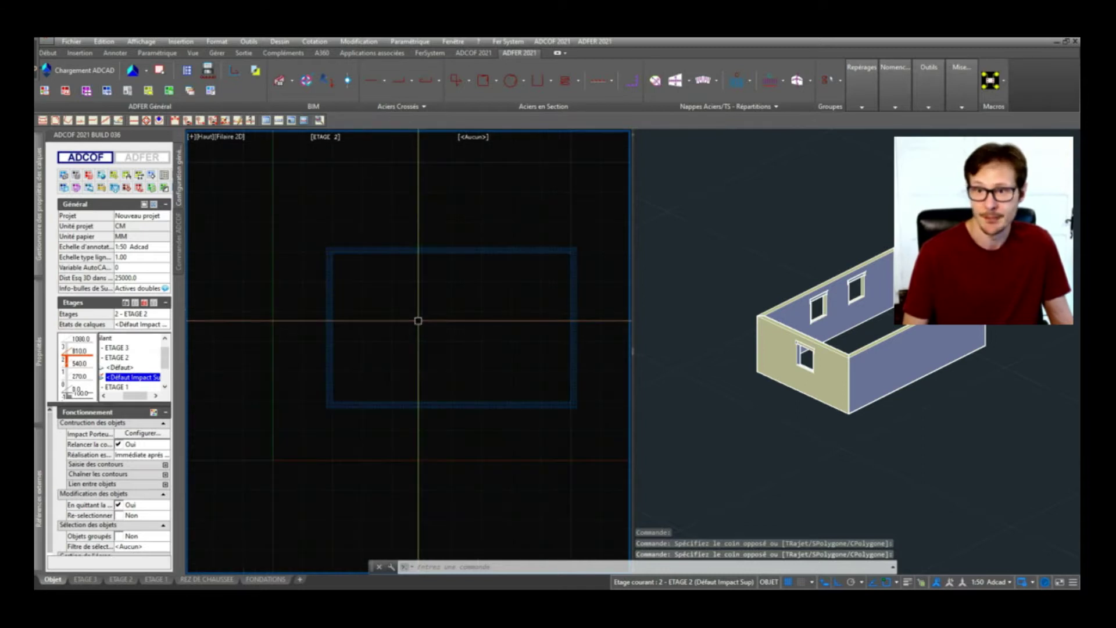
pyautogui.scroll(2, 347, 319)
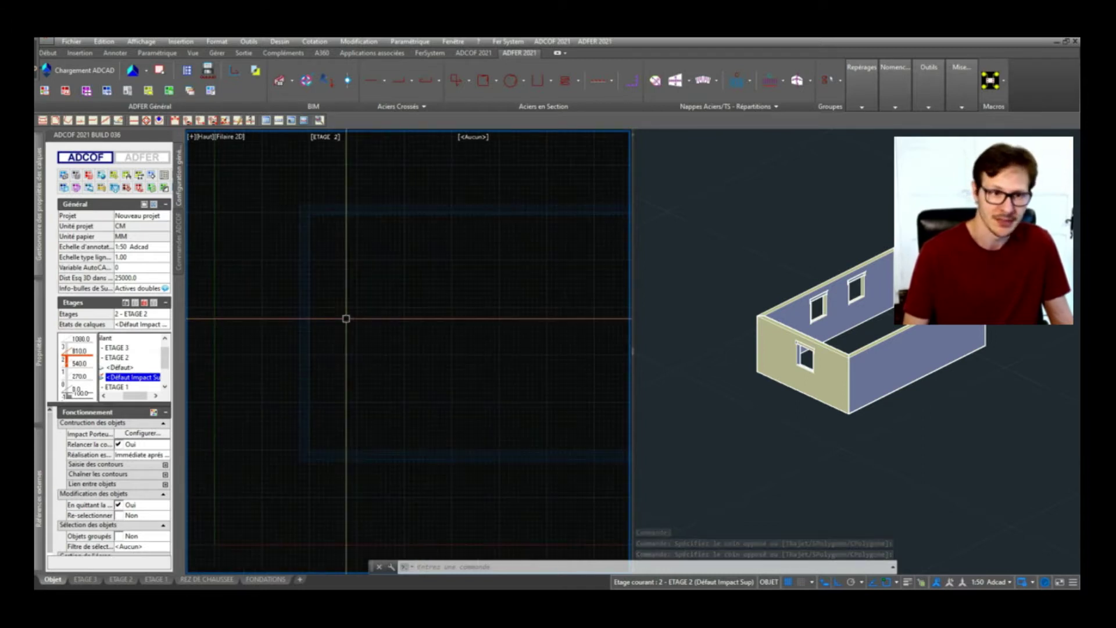
pyautogui.scroll(-2, 357, 319)
pyautogui.scroll(-2, 253, 204)
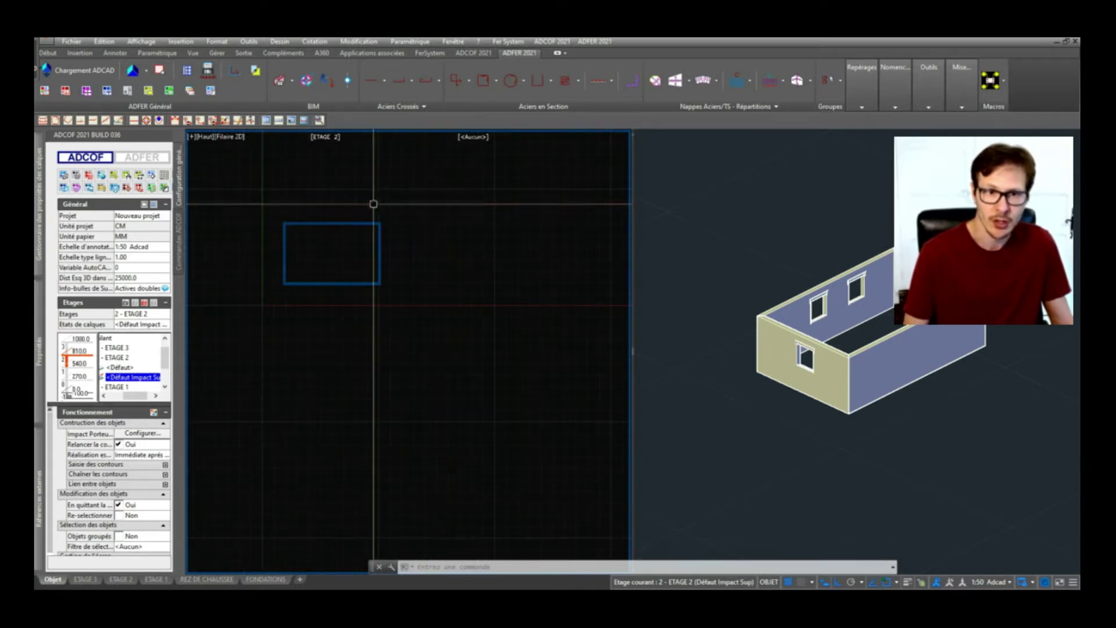
pyautogui.scroll(1, 278, 238)
pyautogui.moveTo(287, 232); pyautogui.dragTo(343, 265, button='middle')
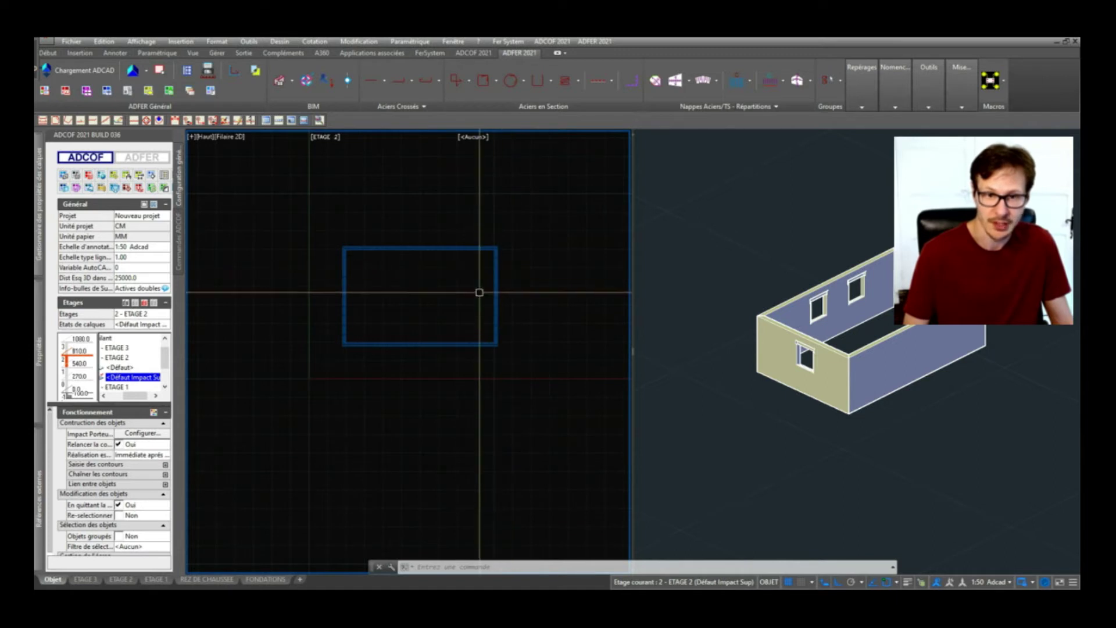
pyautogui.moveTo(410, 277); pyautogui.dragTo(435, 317, button='middle')
pyautogui.scroll(1, 465, 329)
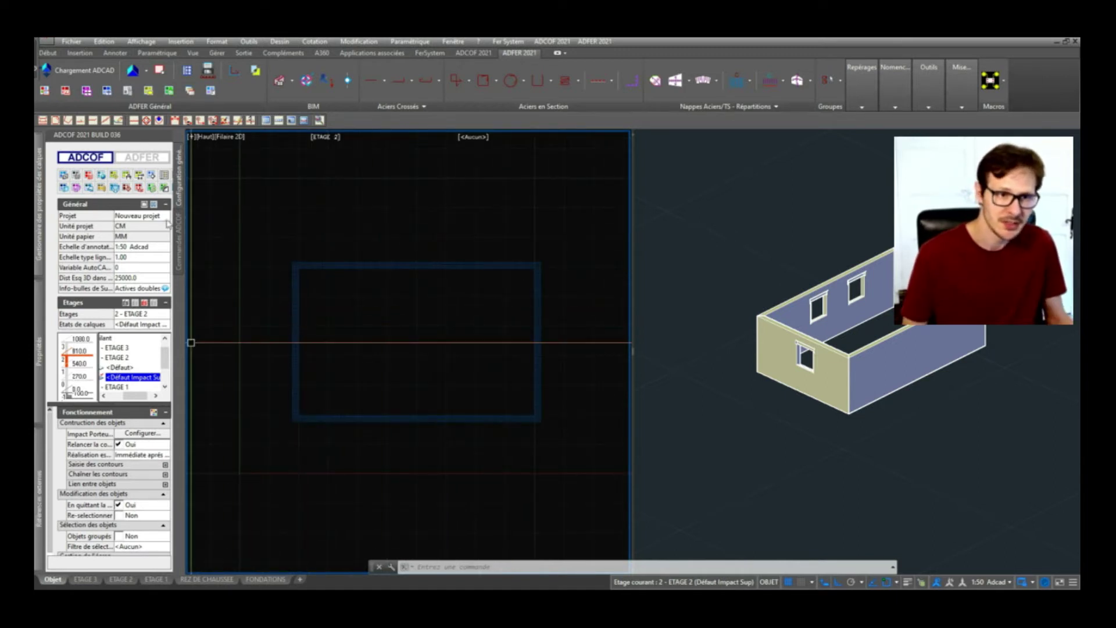
# Step: Draw a closed rectangle of 20 cm reinforced concrete walls, 270 cm high and about 1059 by 746 cm, around the upper storey's outline
pyautogui.click(179, 238)
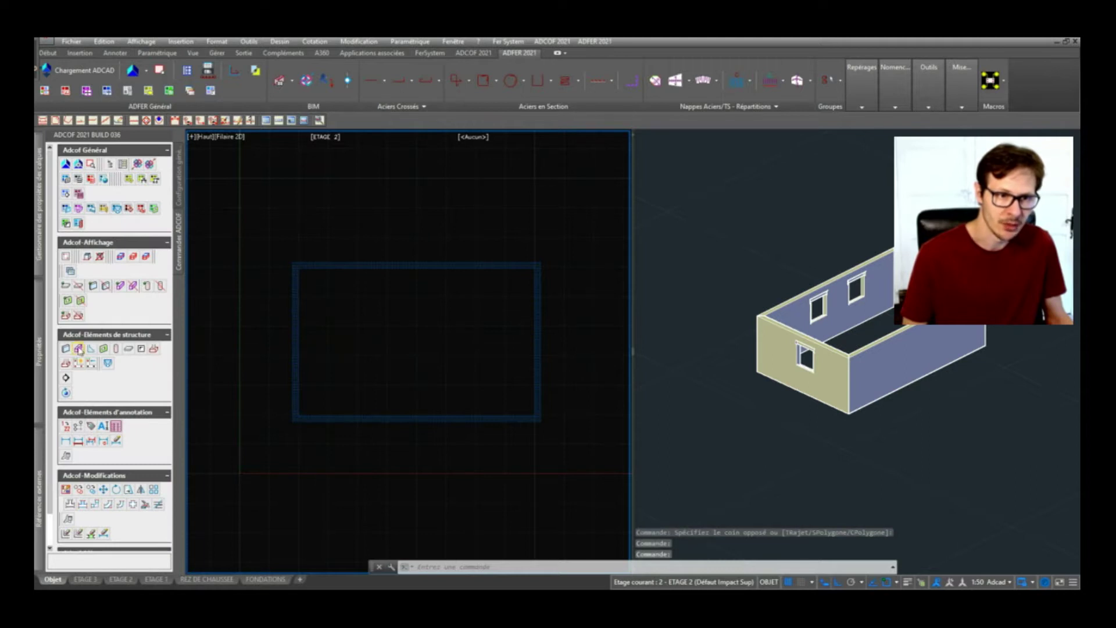
pyautogui.click(66, 348)
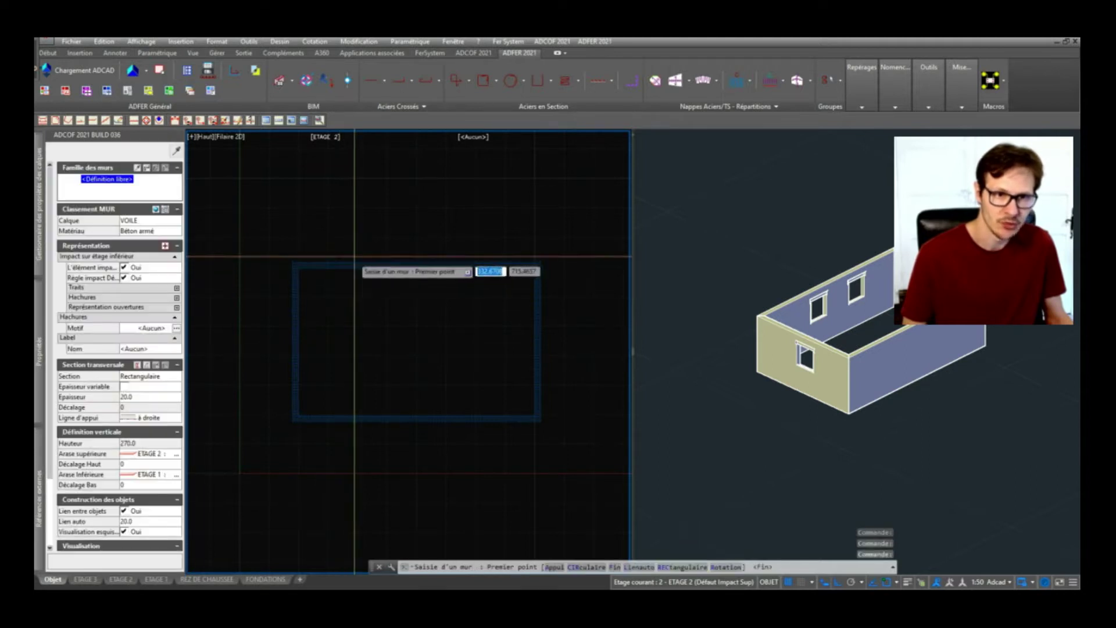
pyautogui.click(265, 231)
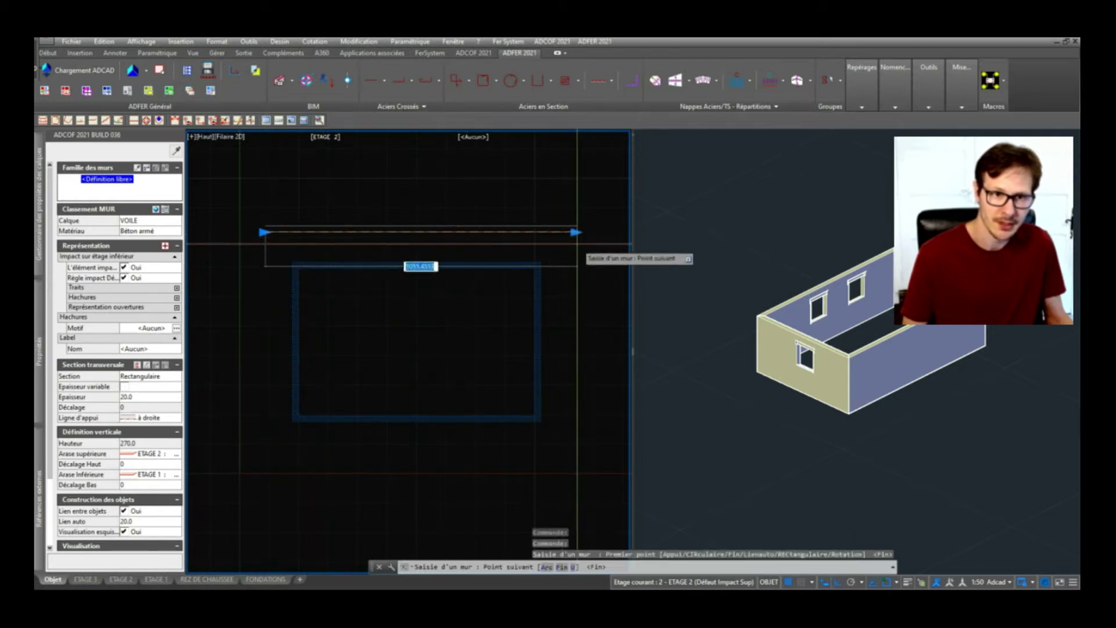
pyautogui.click(577, 231)
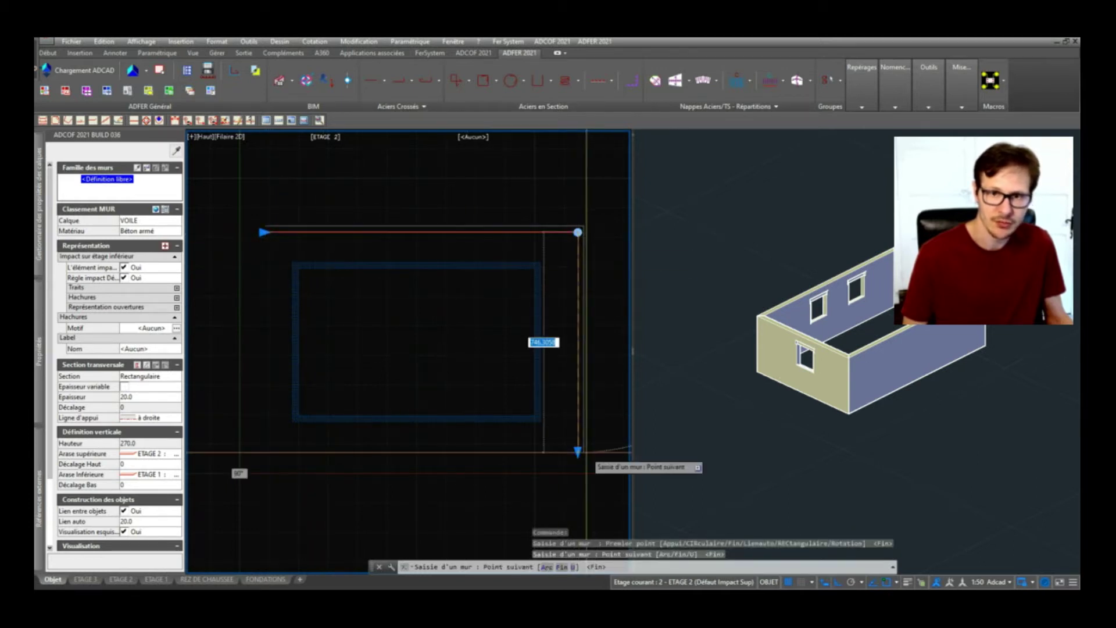
pyautogui.click(577, 450)
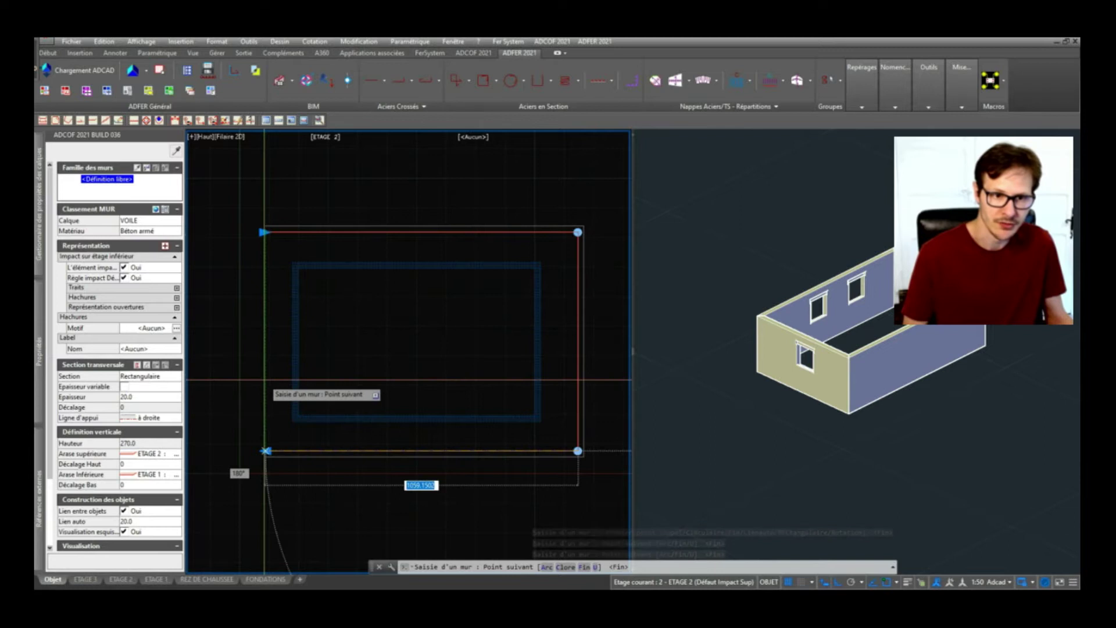
pyautogui.click(257, 377)
pyautogui.write('c')
pyautogui.press('Return')
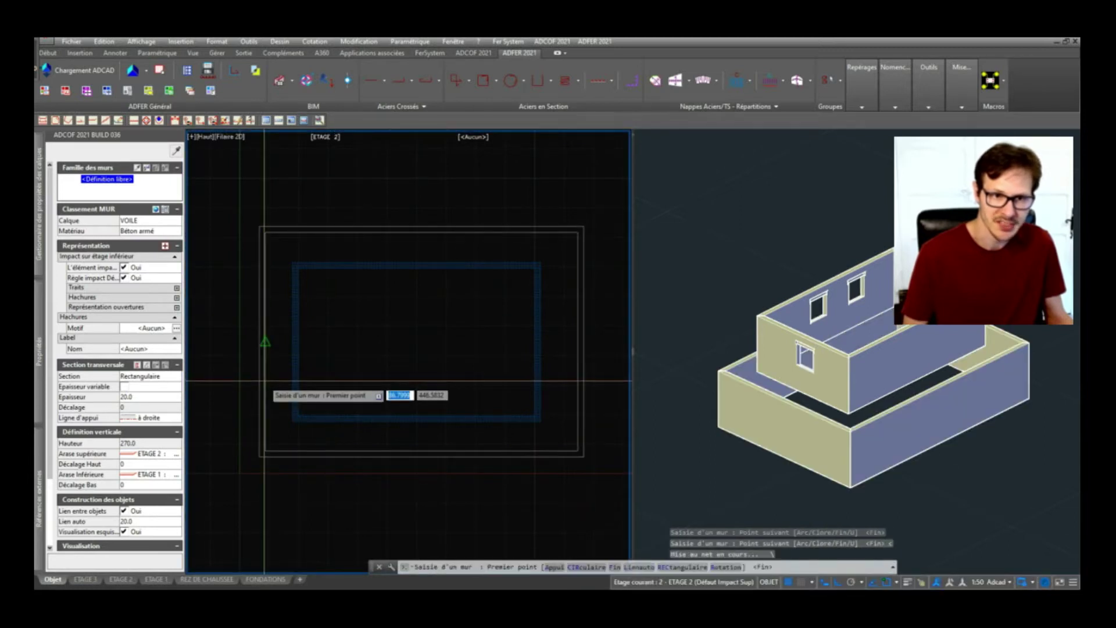
pyautogui.press('Return')
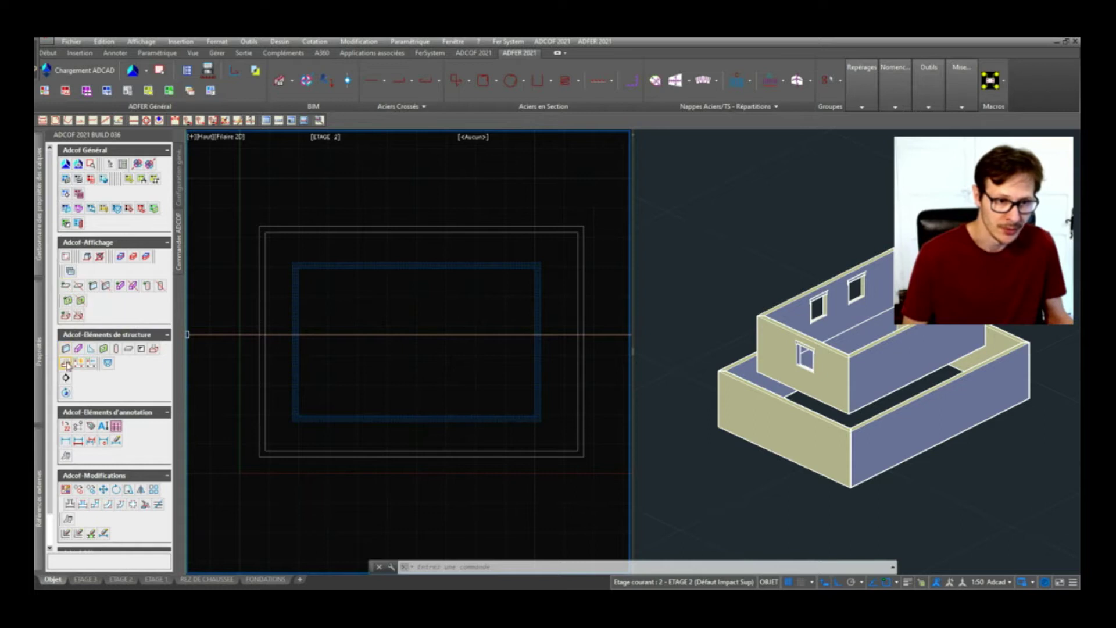
# Step: Create a 20 cm thick reinforced concrete slab over ETAGE 2, following the outer corners of its walls
pyautogui.click(129, 350)
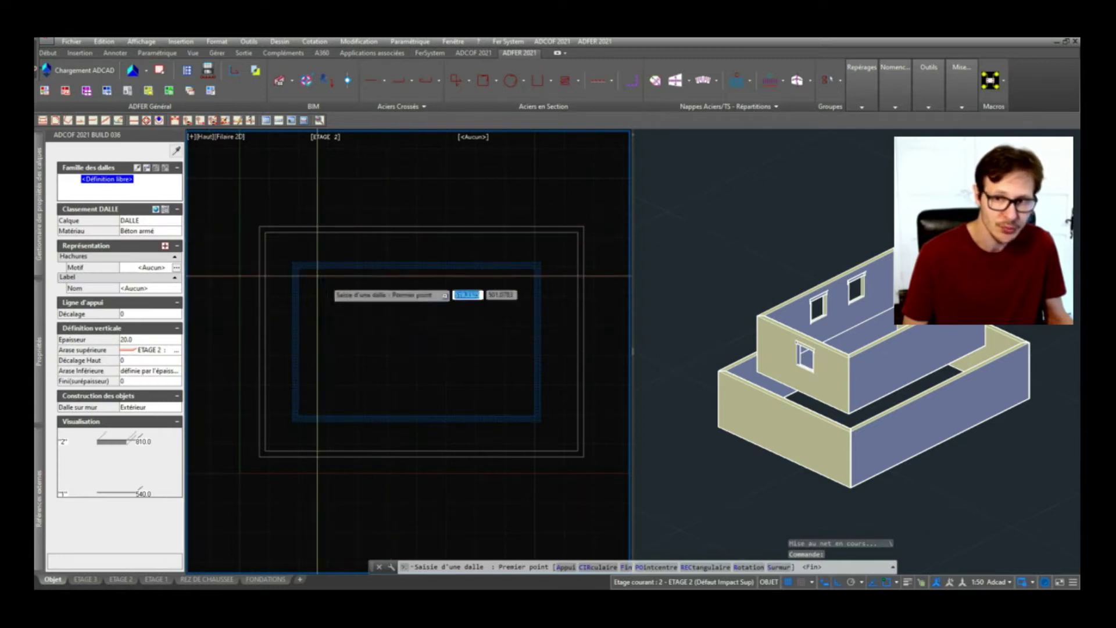
pyautogui.click(260, 225)
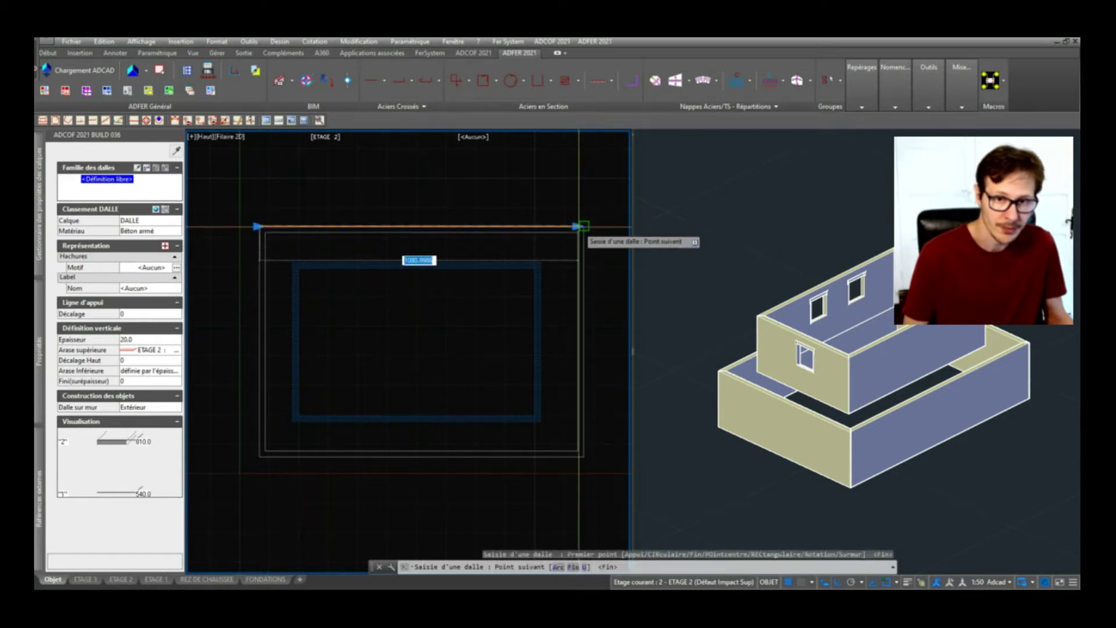
pyautogui.click(582, 226)
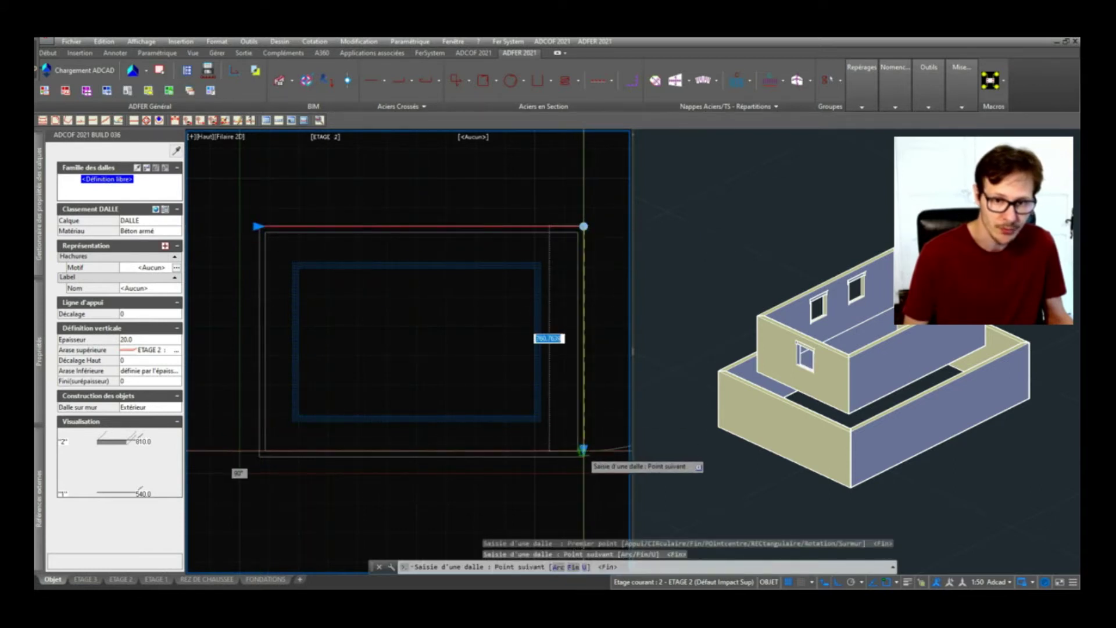
pyautogui.click(583, 457)
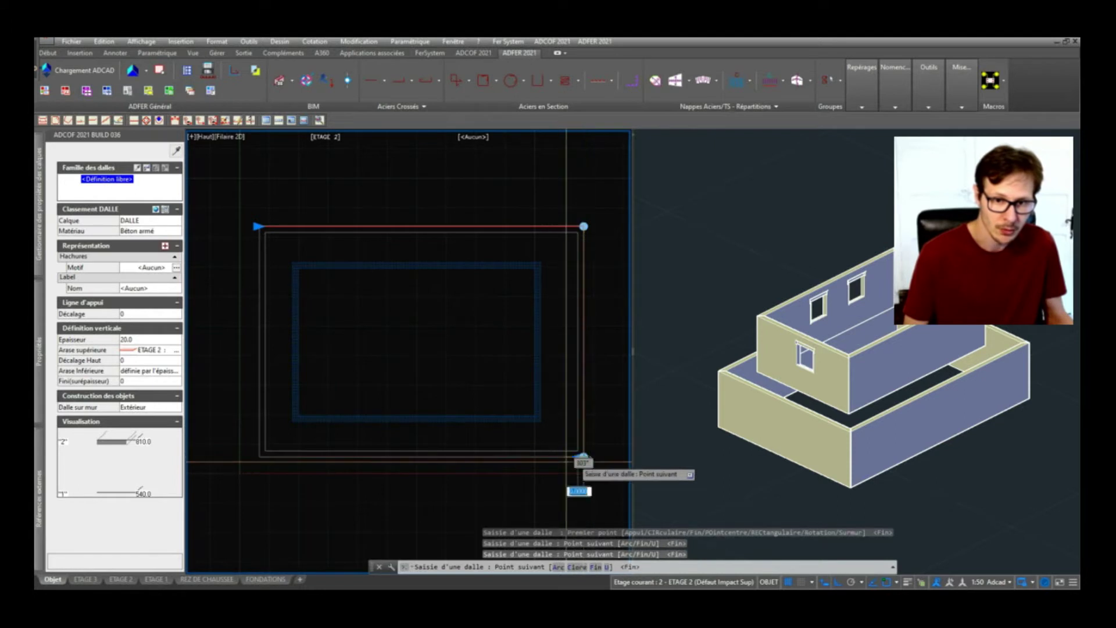
pyautogui.click(284, 456)
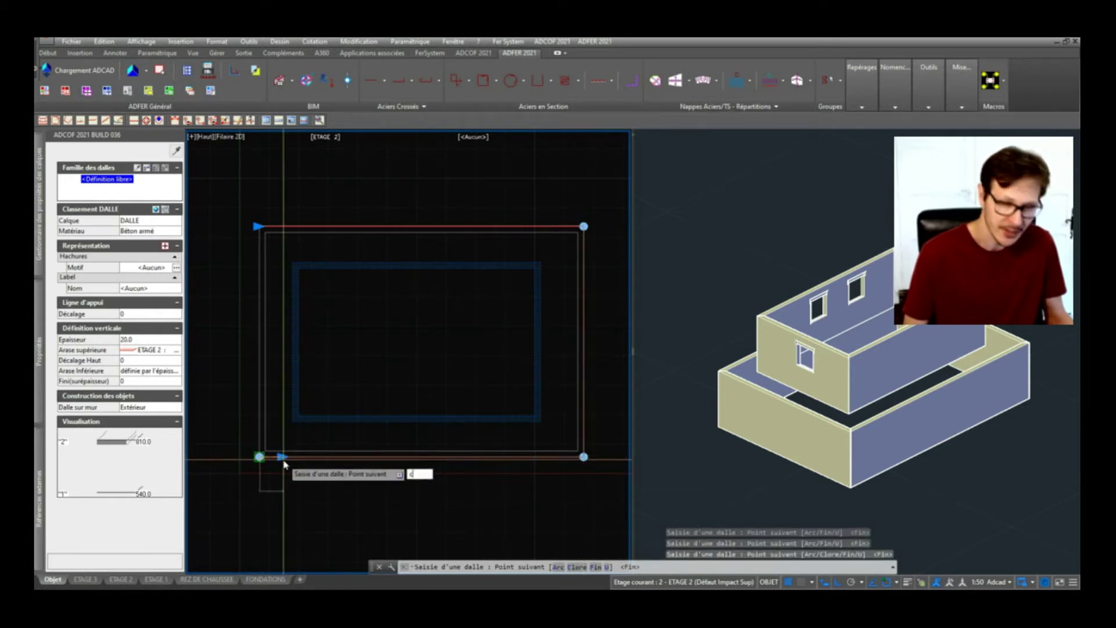
pyautogui.press('Return')
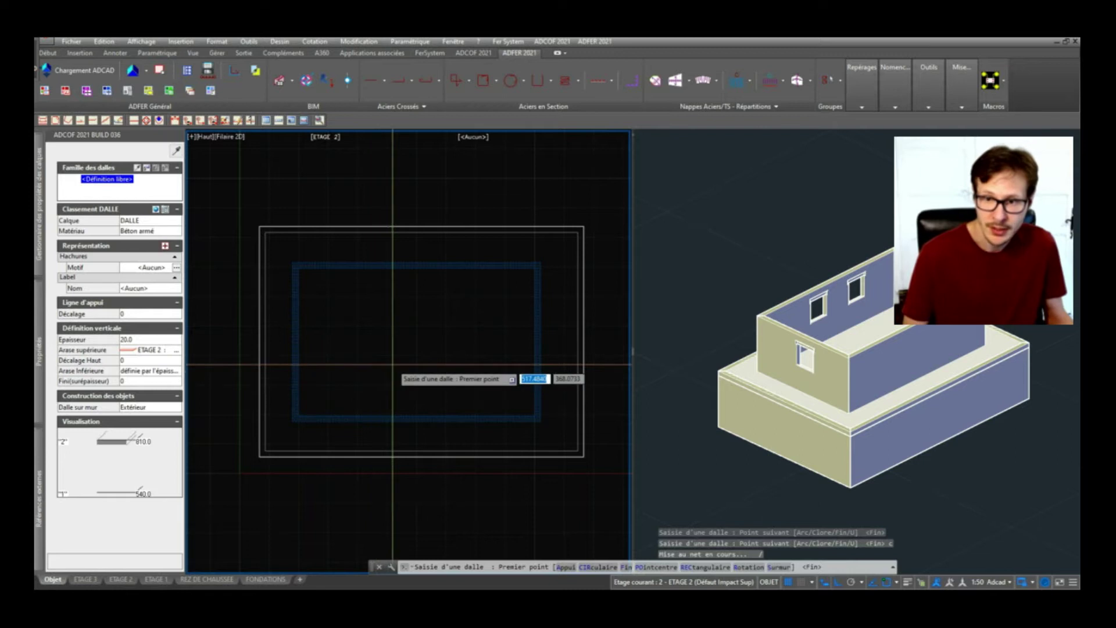
pyautogui.press('Return')
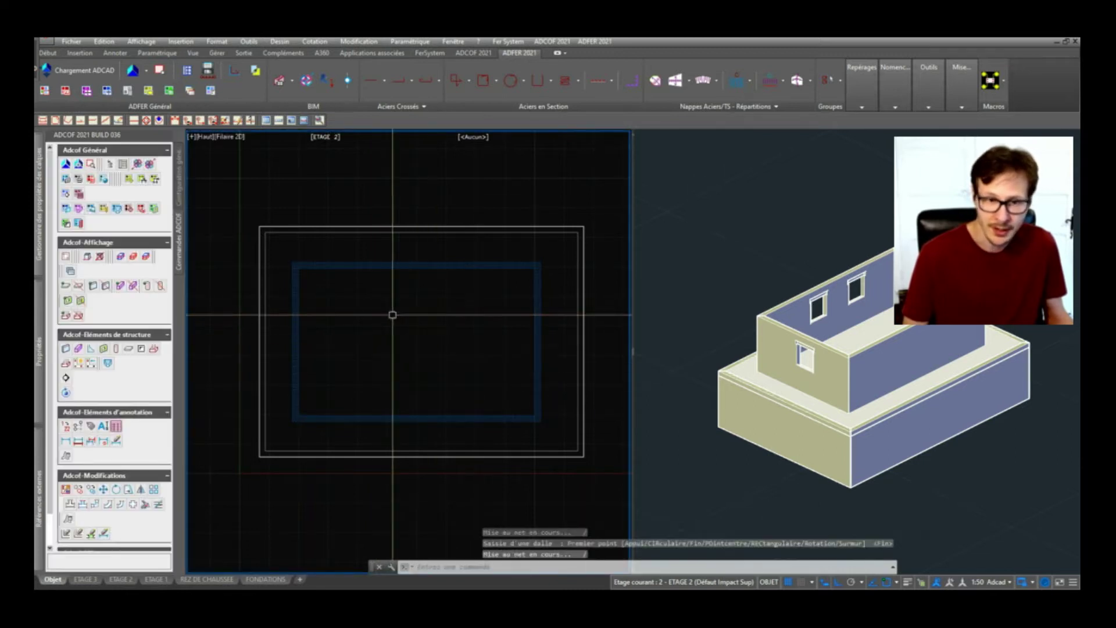
# Step: Examine the new slab and both storeys from above in the 3D view
pyautogui.click(805, 260)
pyautogui.scroll(3, 879, 370)
pyautogui.scroll(-3, 881, 369)
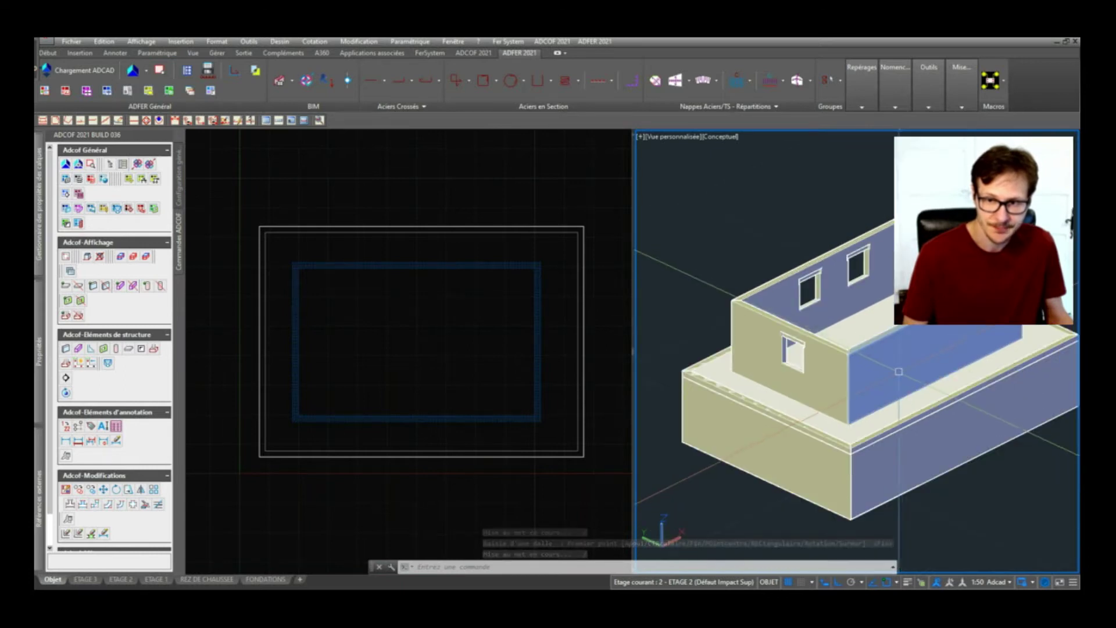
pyautogui.keyDown('shift'); pyautogui.moveTo(922, 342); pyautogui.dragTo(895, 349, button='middle'); pyautogui.keyUp('shift')
pyautogui.click(371, 372)
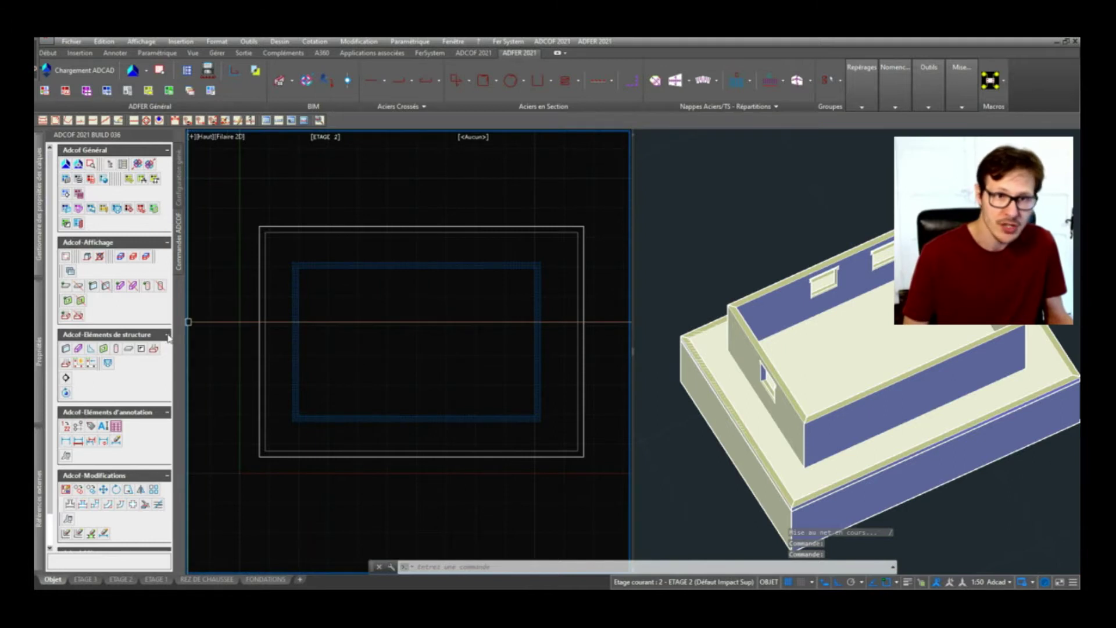
pyautogui.click(141, 349)
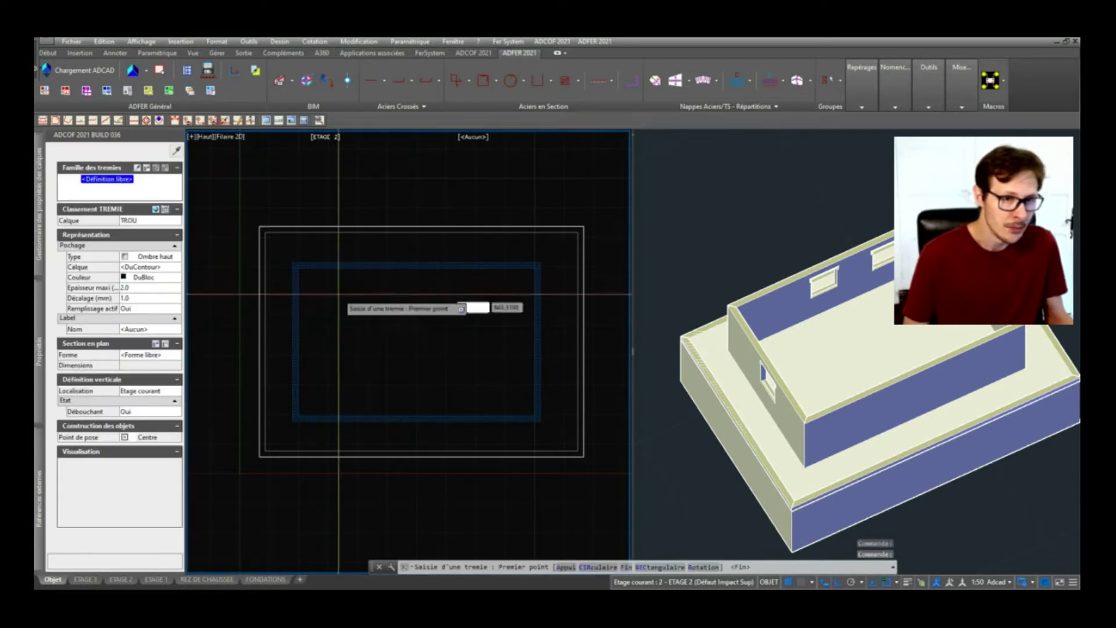
pyautogui.click(373, 298)
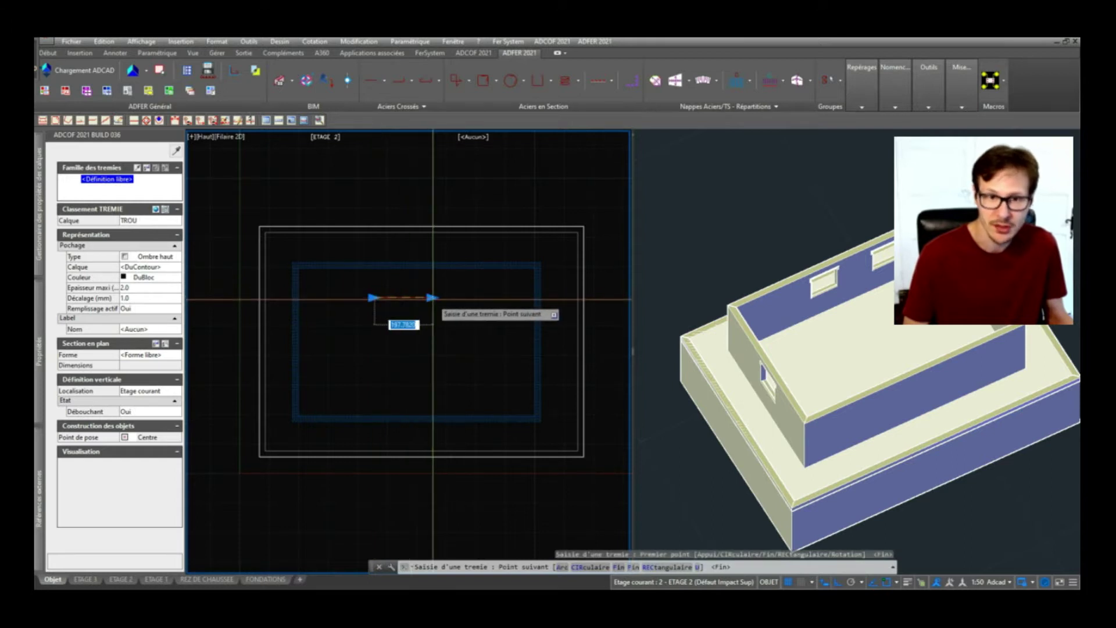
pyautogui.press('Escape')
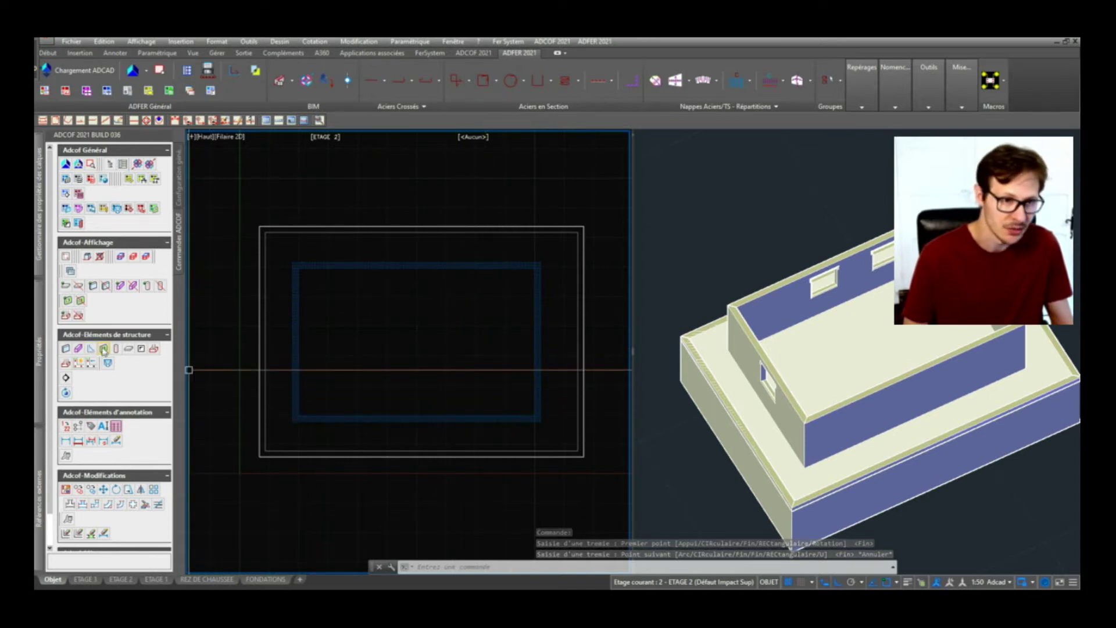
# Step: Cut a 300 by 200 cm rectangular opening through the slab, in the lower right inner corner of the upper storey's wall outline
pyautogui.click(151, 349)
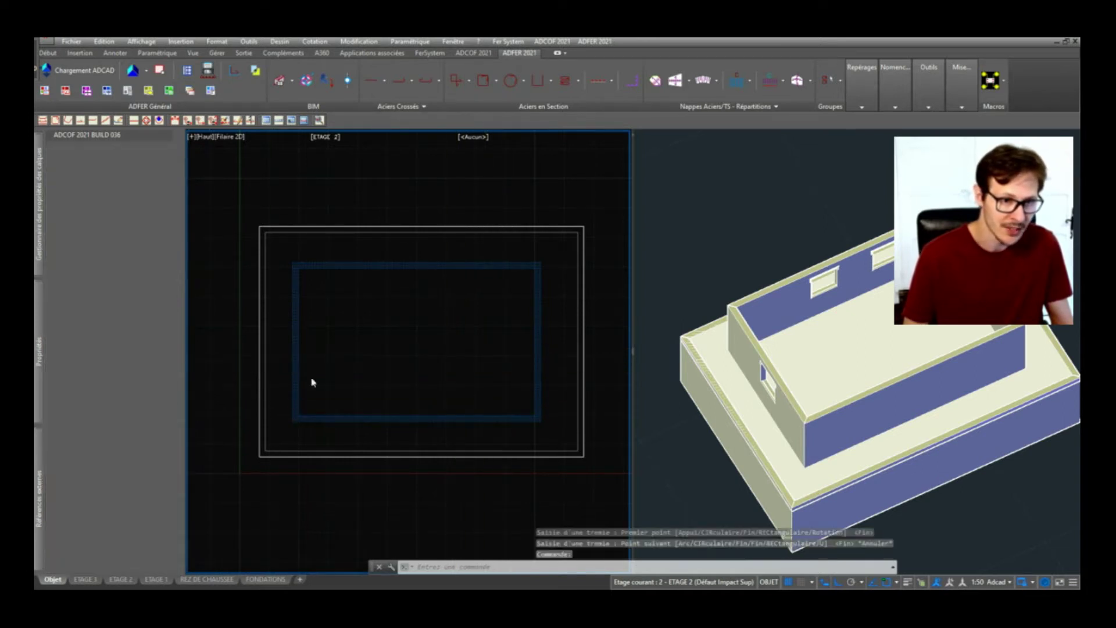
pyautogui.click(528, 411)
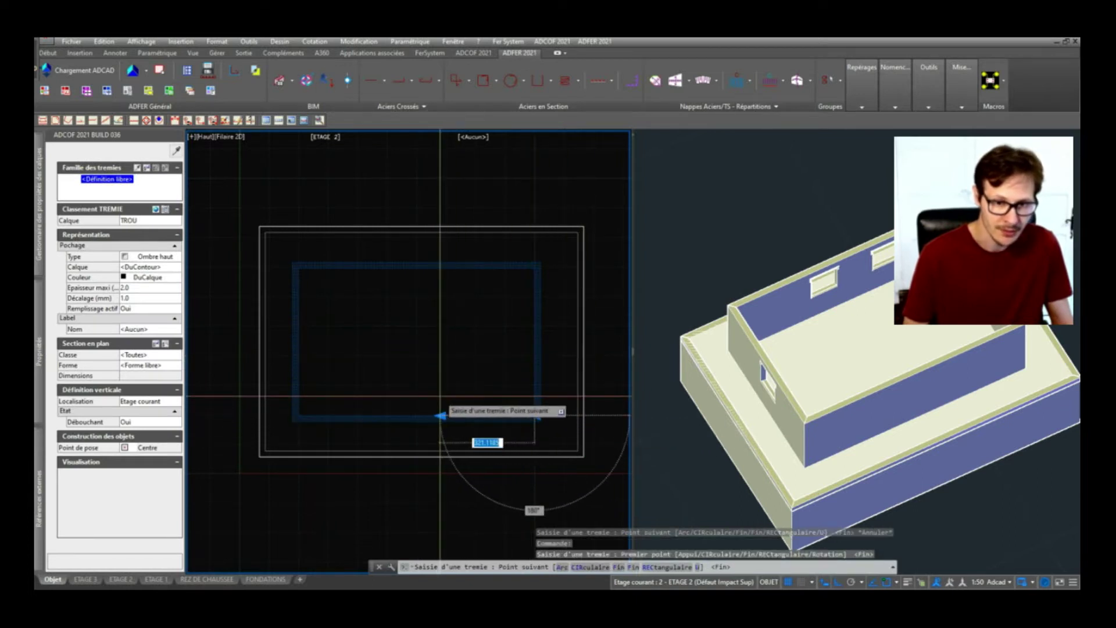
pyautogui.press('Return')
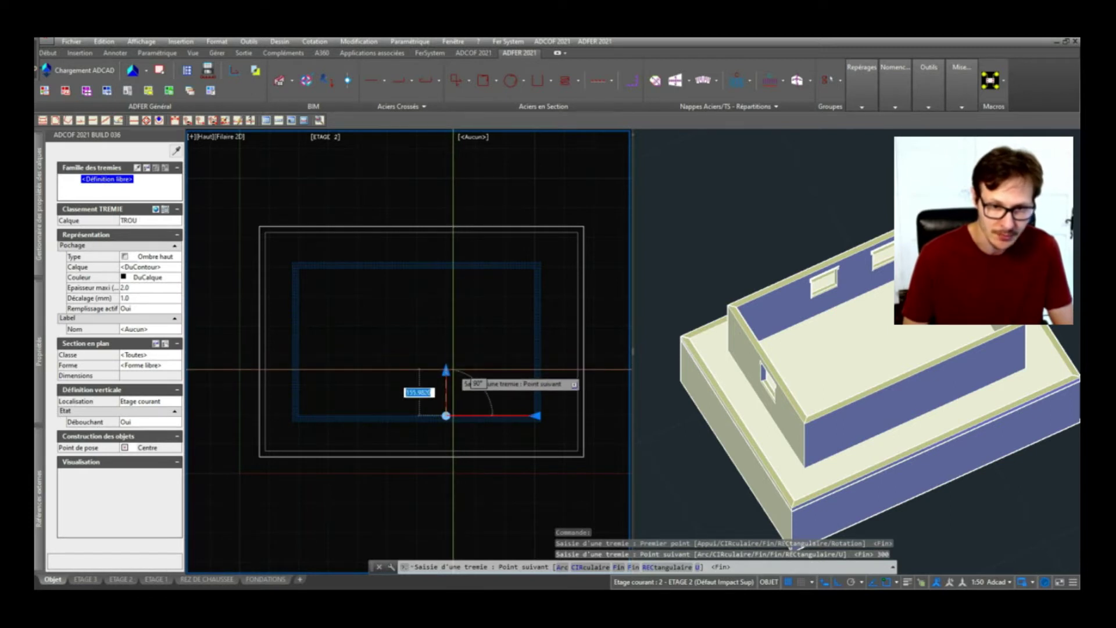
pyautogui.write('200')
pyautogui.press('Return')
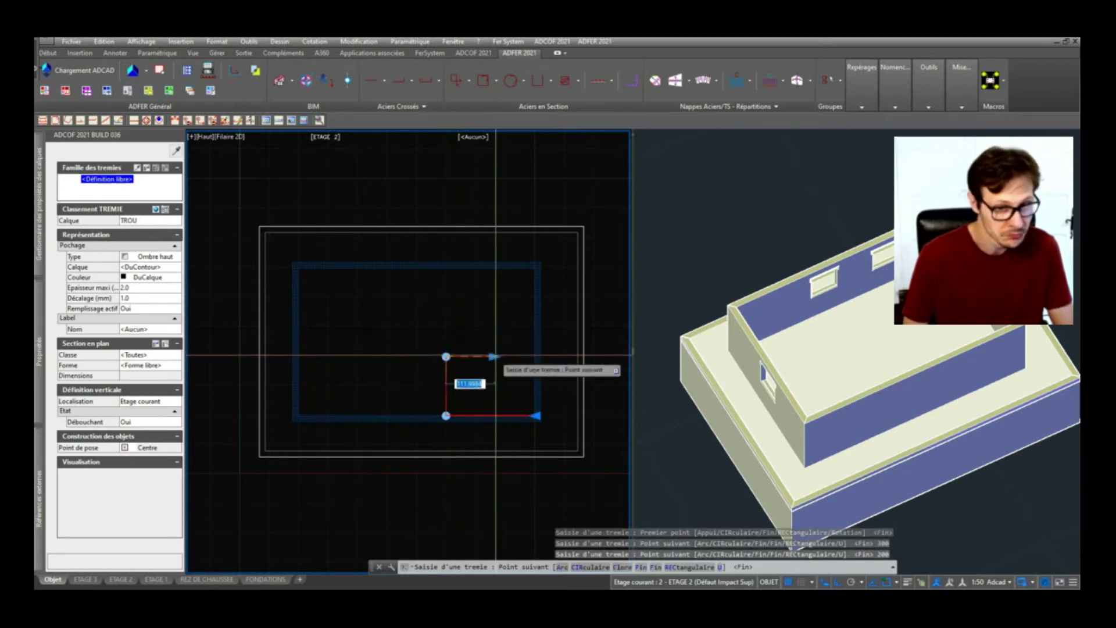
pyautogui.click(533, 356)
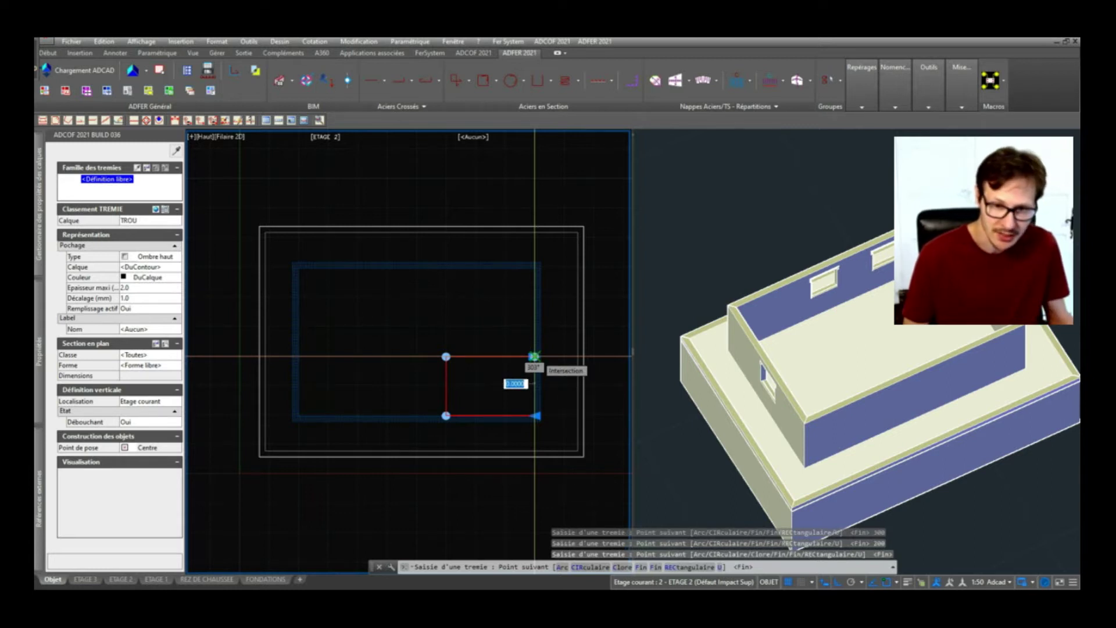
pyautogui.write('c')
pyautogui.press('Return')
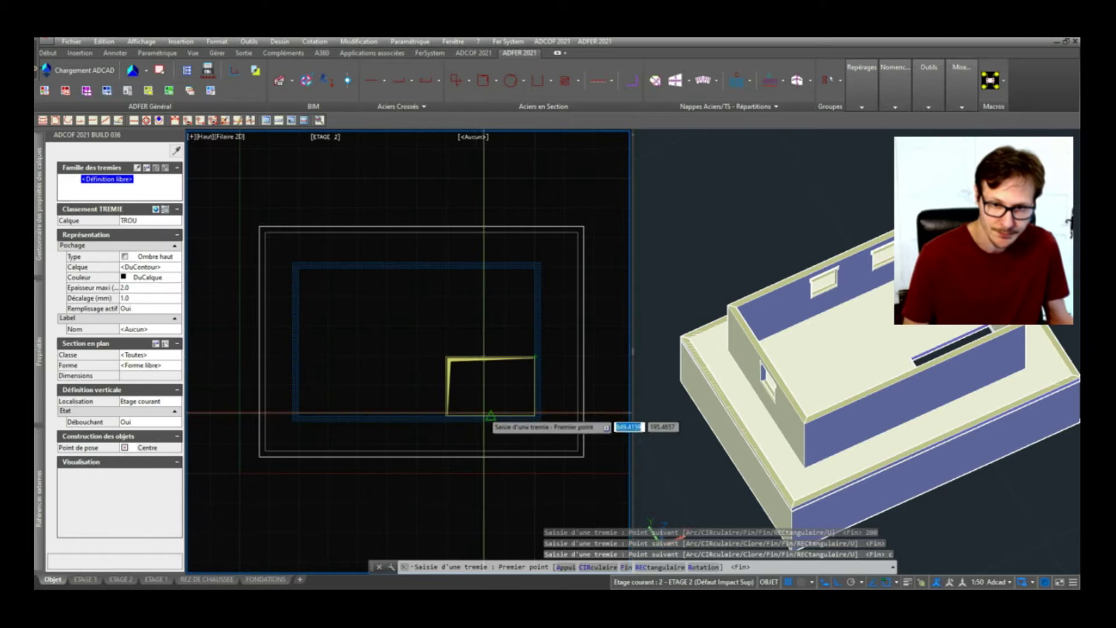
# Step: End the opening command and examine the new slab opening in the plan and 3D views
pyautogui.press('Return')
pyautogui.scroll(6, 469, 391)
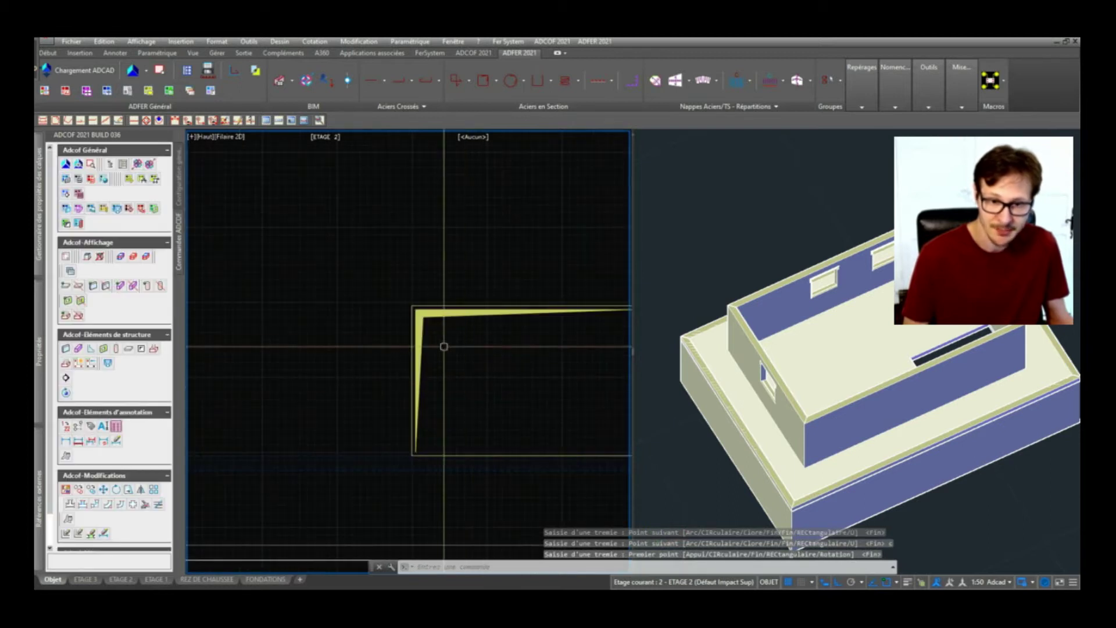
pyautogui.scroll(-6, 421, 335)
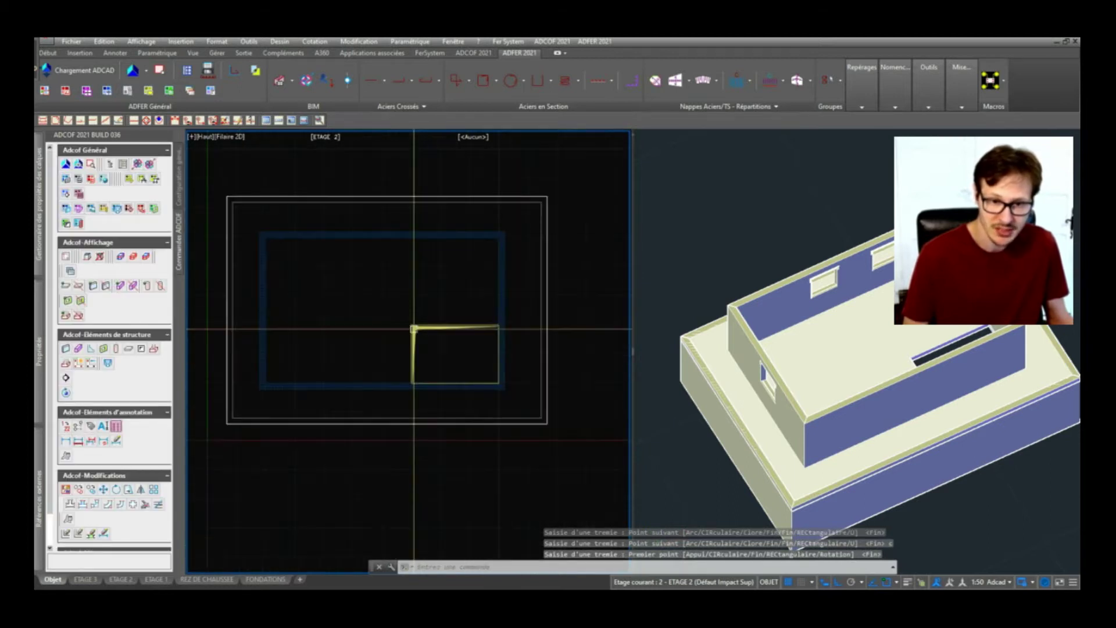
pyautogui.click(894, 352)
pyautogui.keyDown('shift'); pyautogui.moveTo(846, 349); pyautogui.dragTo(834, 382, button='middle'); pyautogui.keyUp('shift')
pyautogui.click(428, 376)
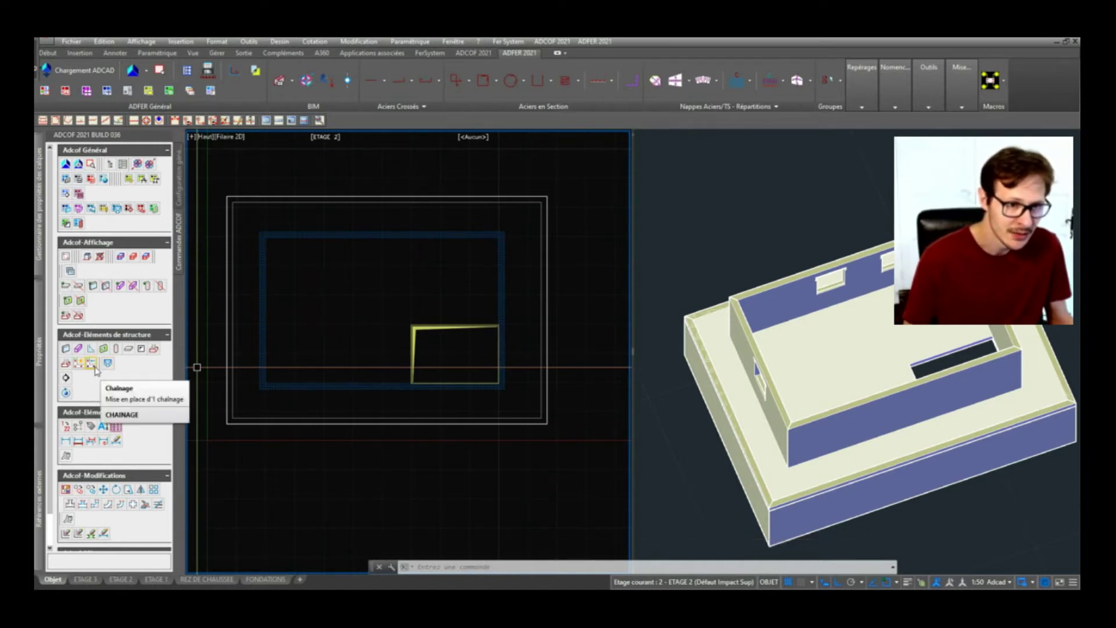
# Step: Try to place an imported 3D object with the B_Objet command
pyautogui.scroll(-1, 101, 329)
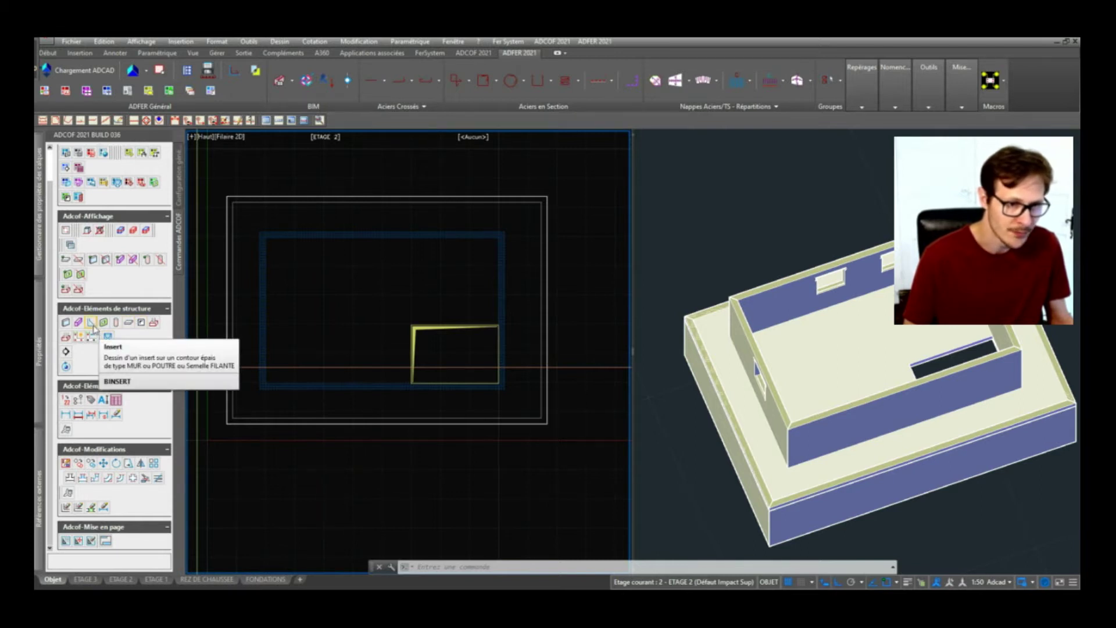
pyautogui.click(92, 327)
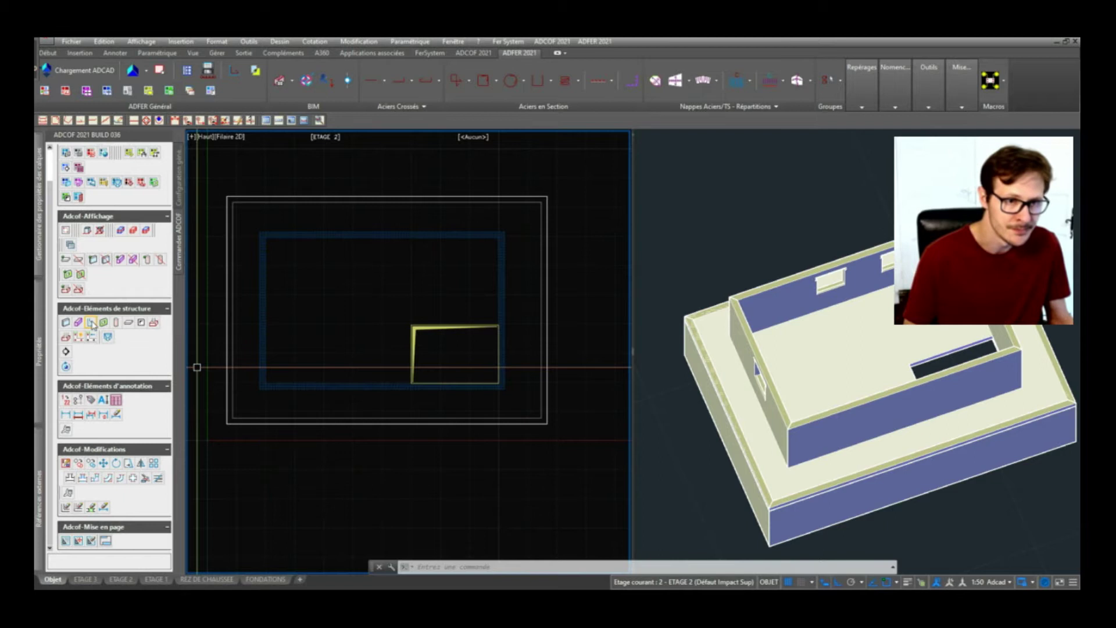
pyautogui.scroll(1, 96, 320)
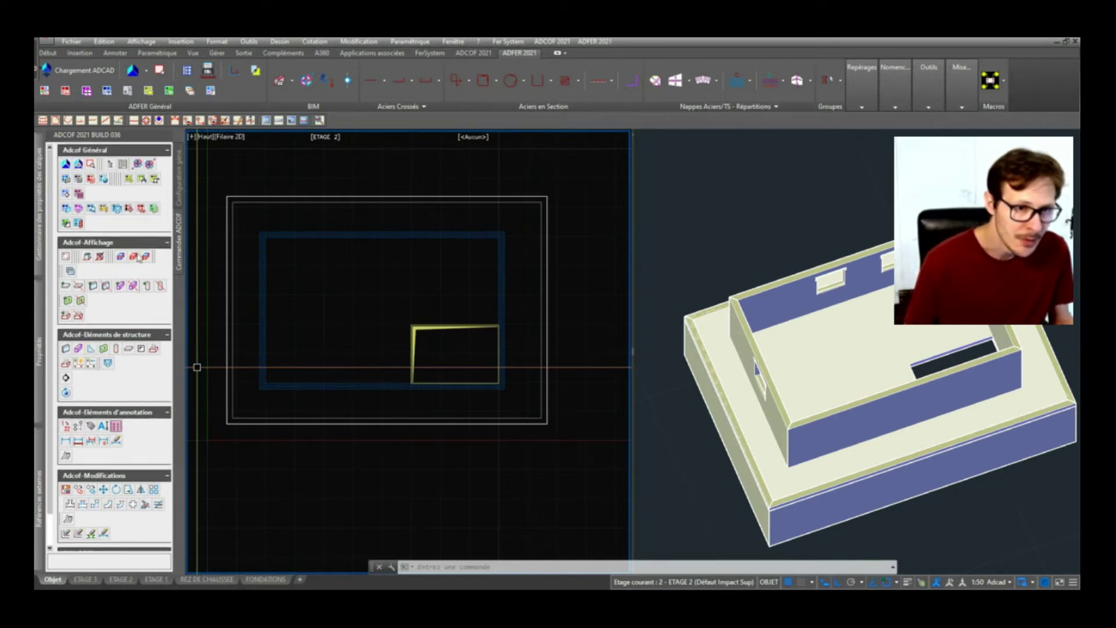
pyautogui.scroll(-1, 111, 415)
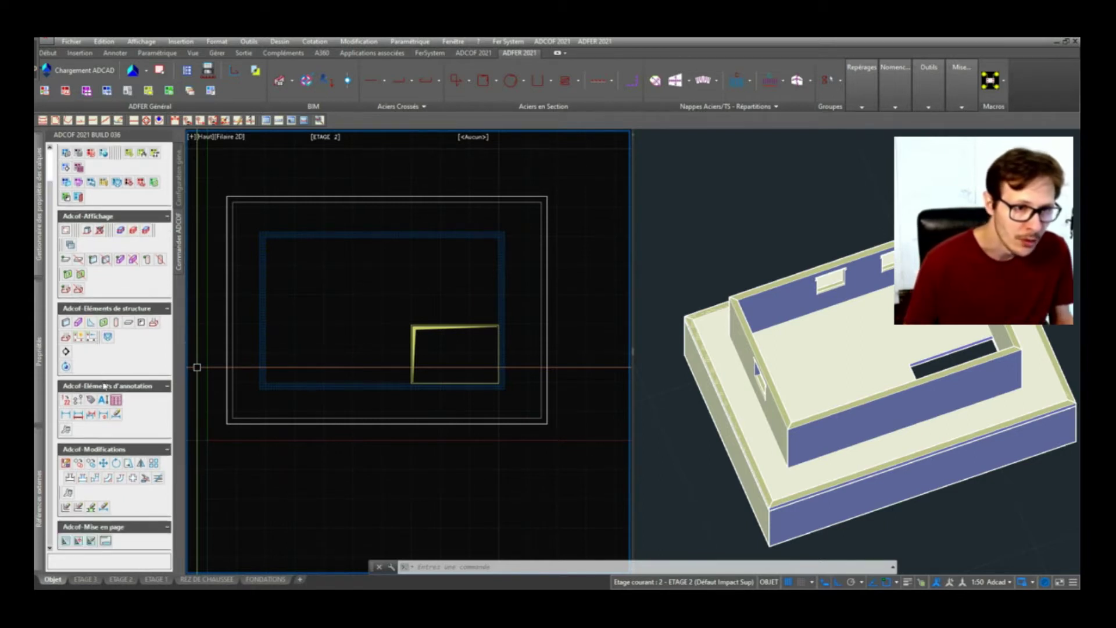
pyautogui.click(108, 339)
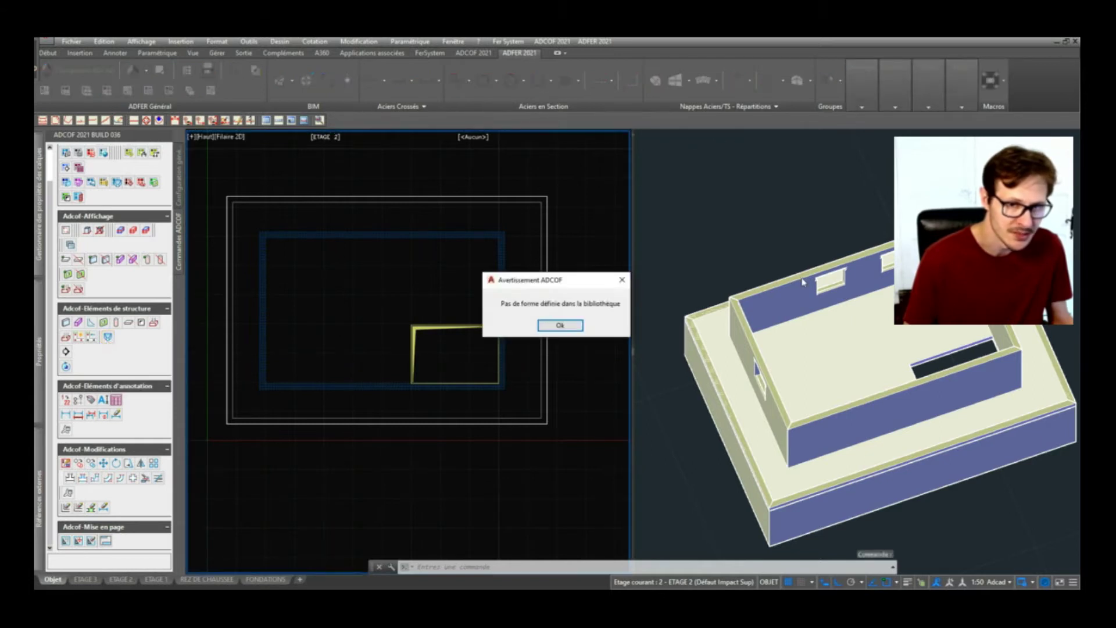
pyautogui.click(561, 324)
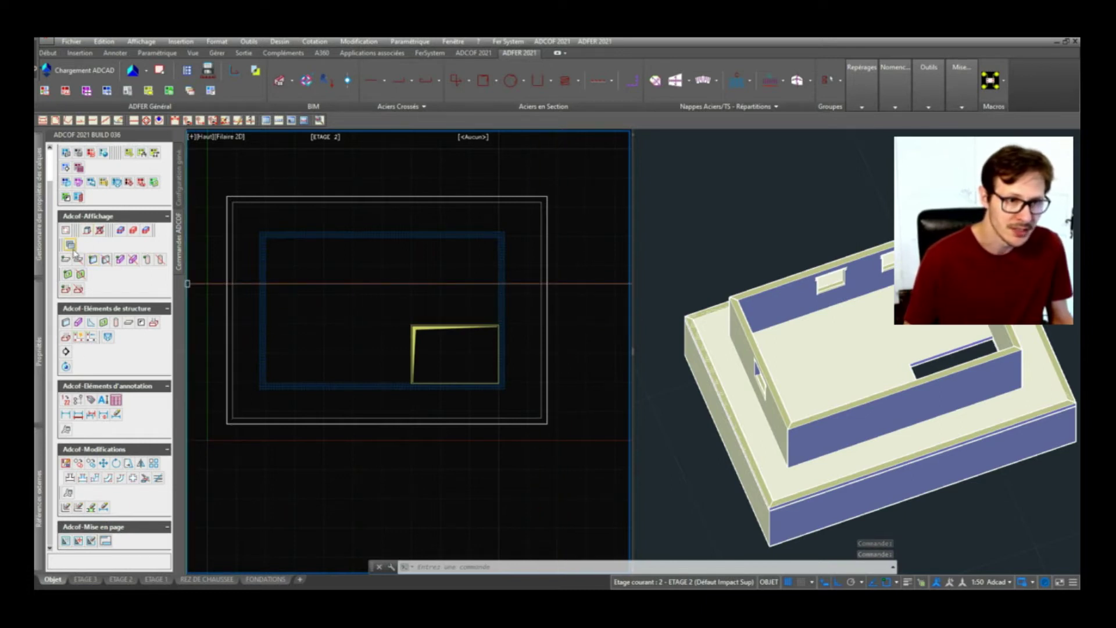
pyautogui.scroll(1, 93, 291)
pyautogui.scroll(-1, 93, 293)
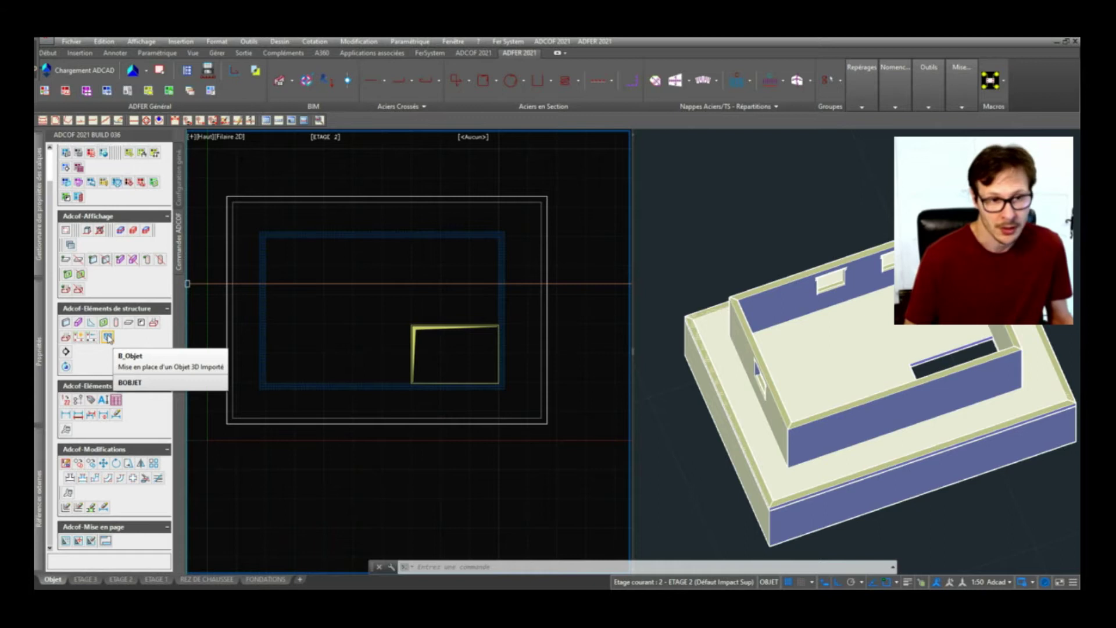
pyautogui.click(179, 177)
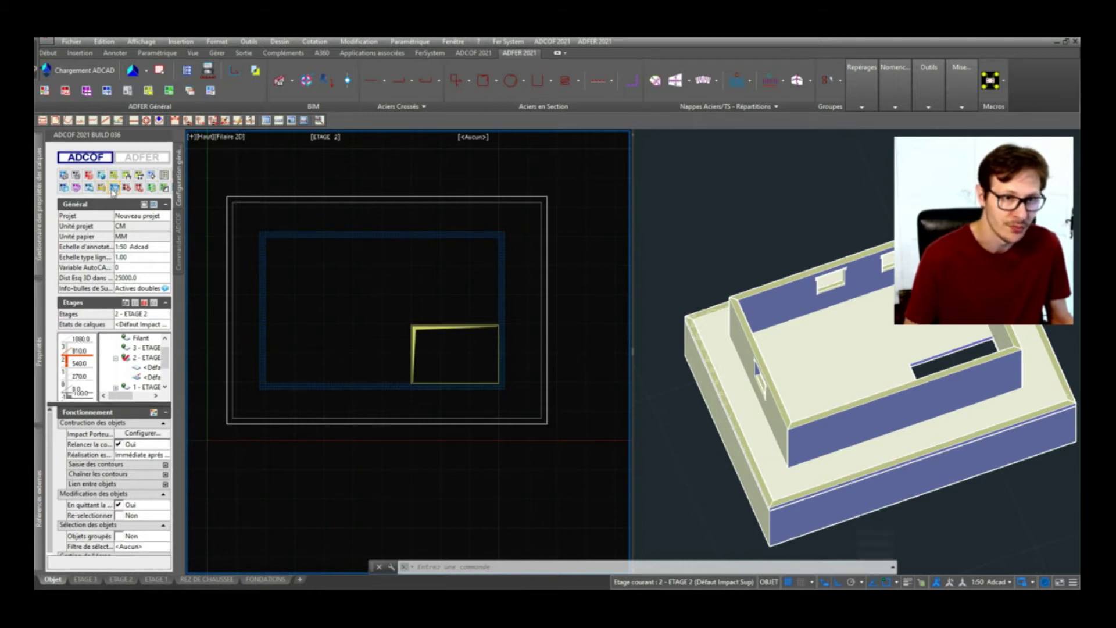
pyautogui.click(180, 226)
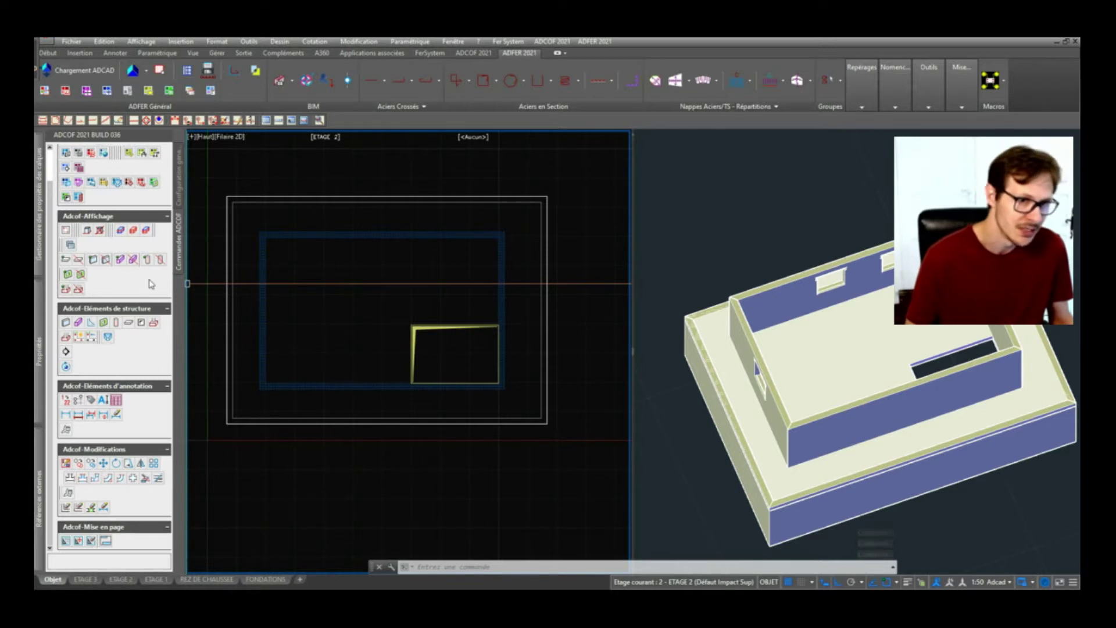
# Step: Examine the large slab opening's layer, hatch type, plan shape and through-cut options, leaving them as they are
pyautogui.click(429, 327)
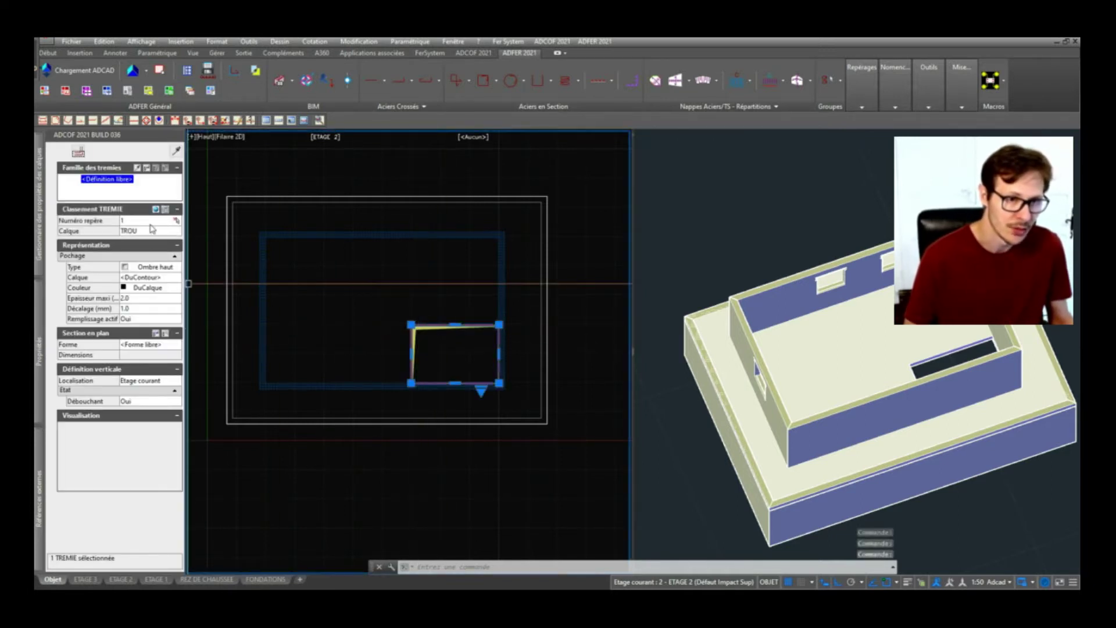
pyautogui.click(144, 231)
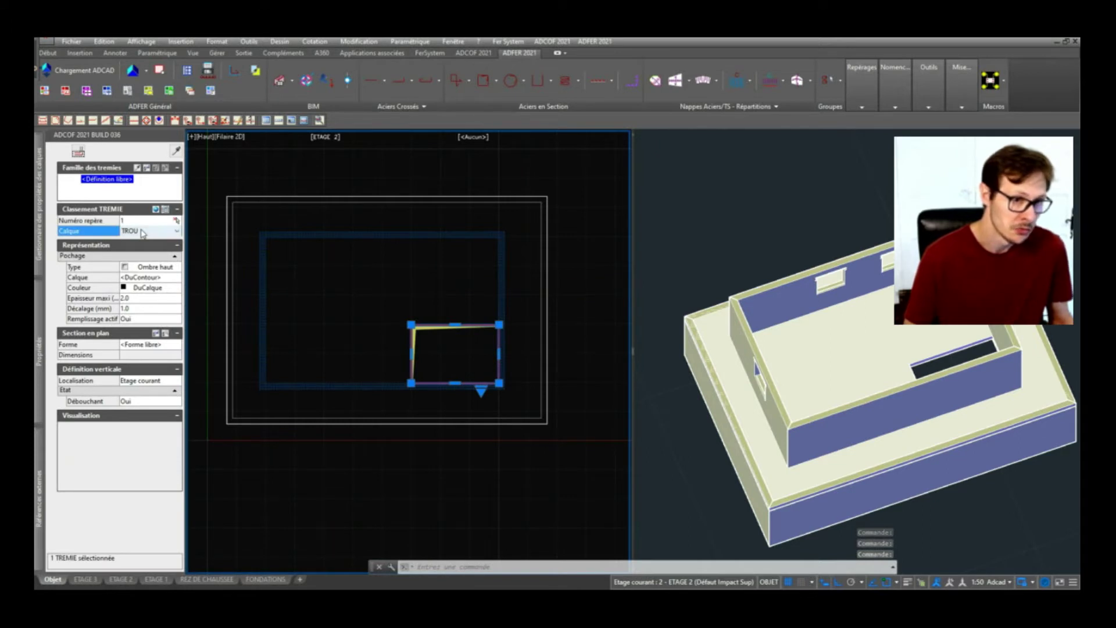
pyautogui.click(159, 270)
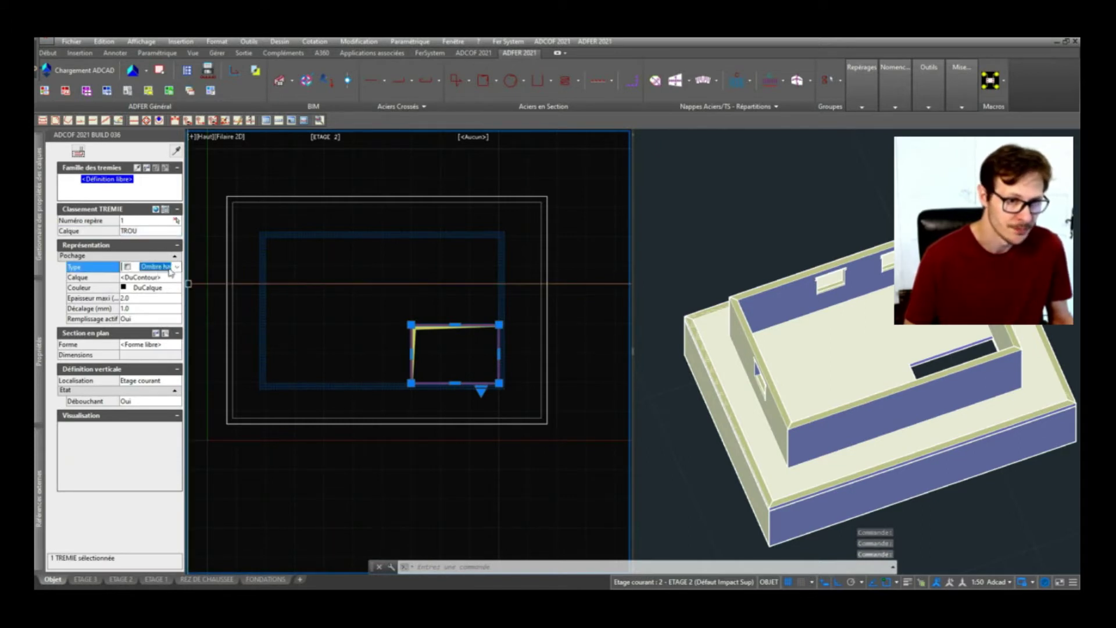
pyautogui.click(177, 268)
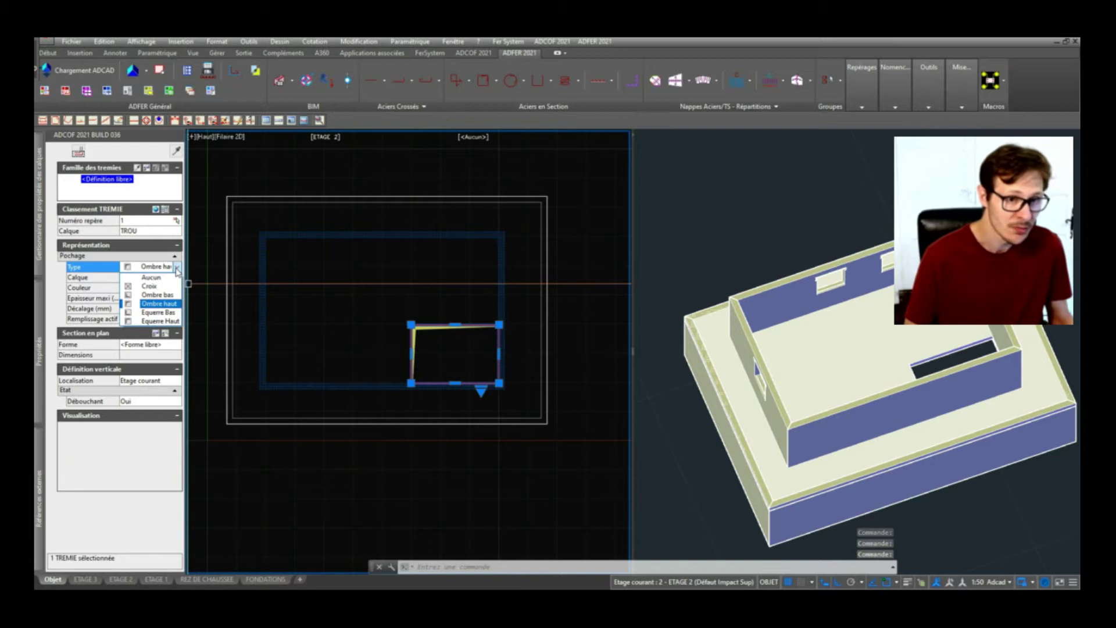
pyautogui.click(158, 303)
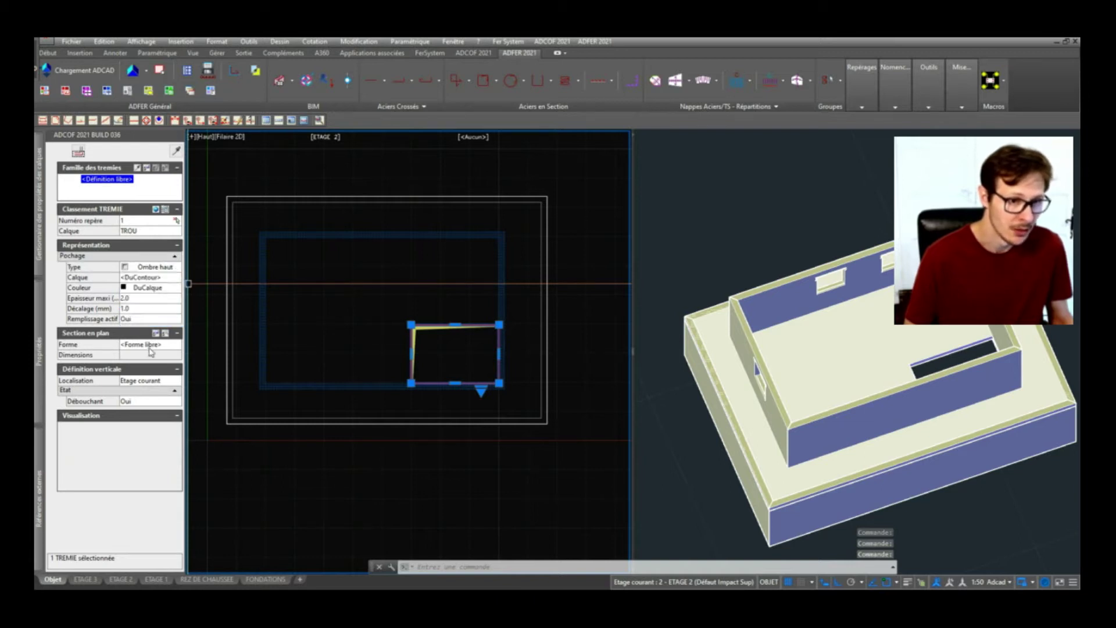
pyautogui.click(159, 345)
pyautogui.click(177, 347)
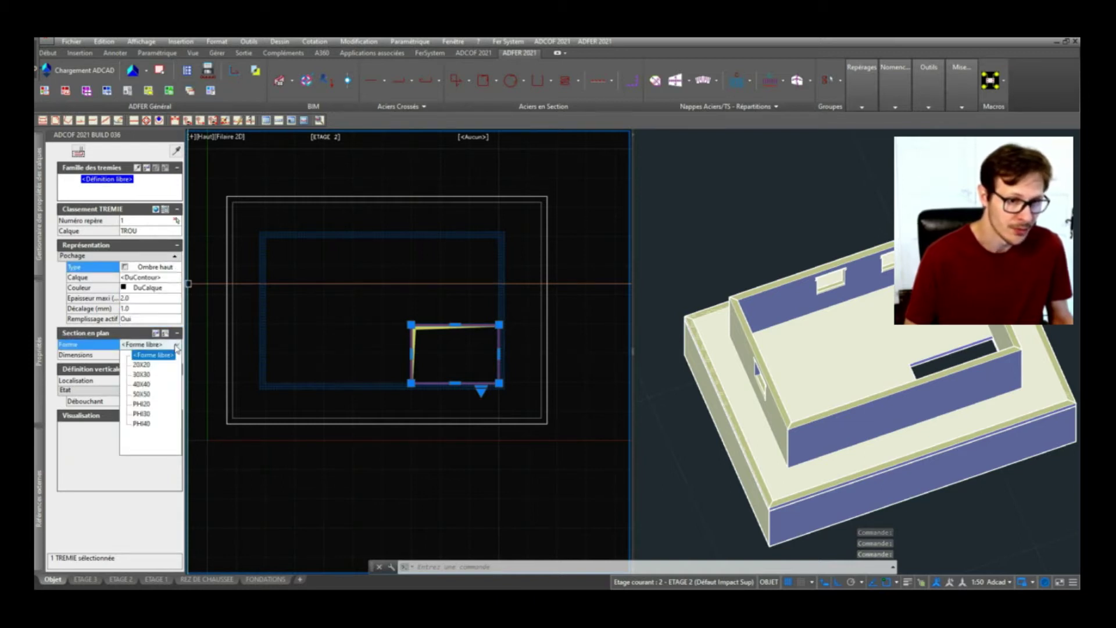
pyautogui.click(176, 348)
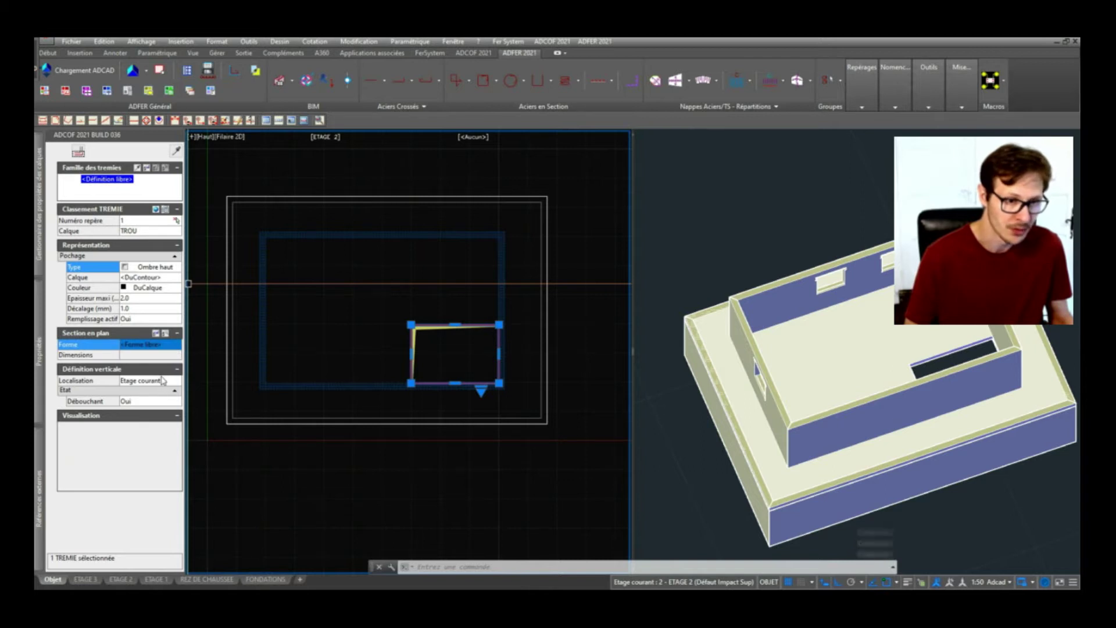
pyautogui.click(146, 401)
pyautogui.click(169, 403)
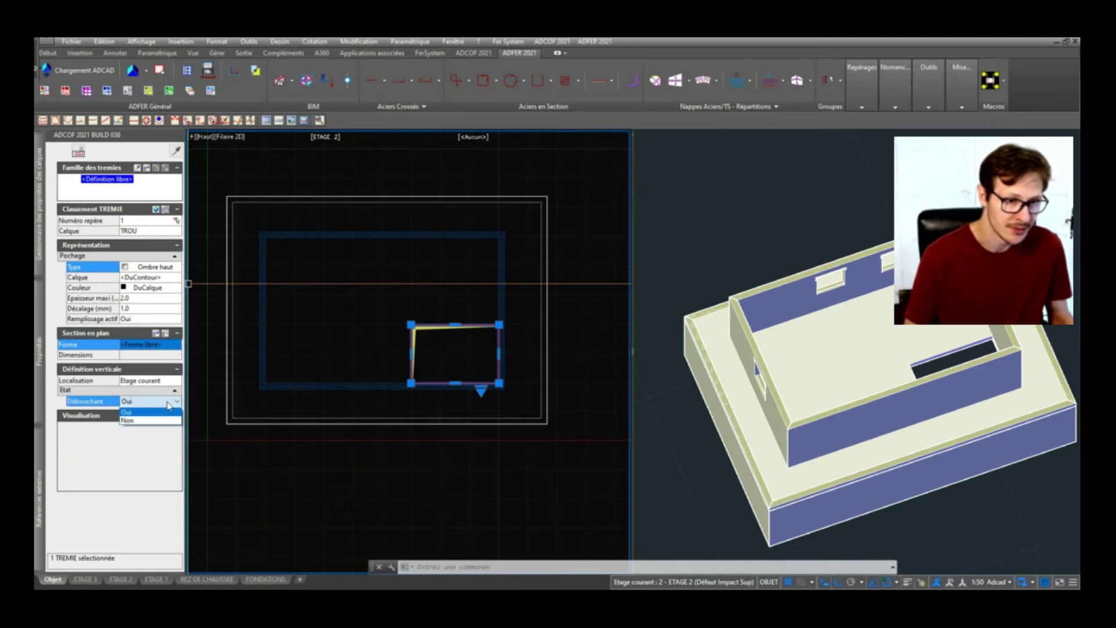
pyautogui.click(168, 404)
pyautogui.click(360, 266)
pyautogui.click(375, 280)
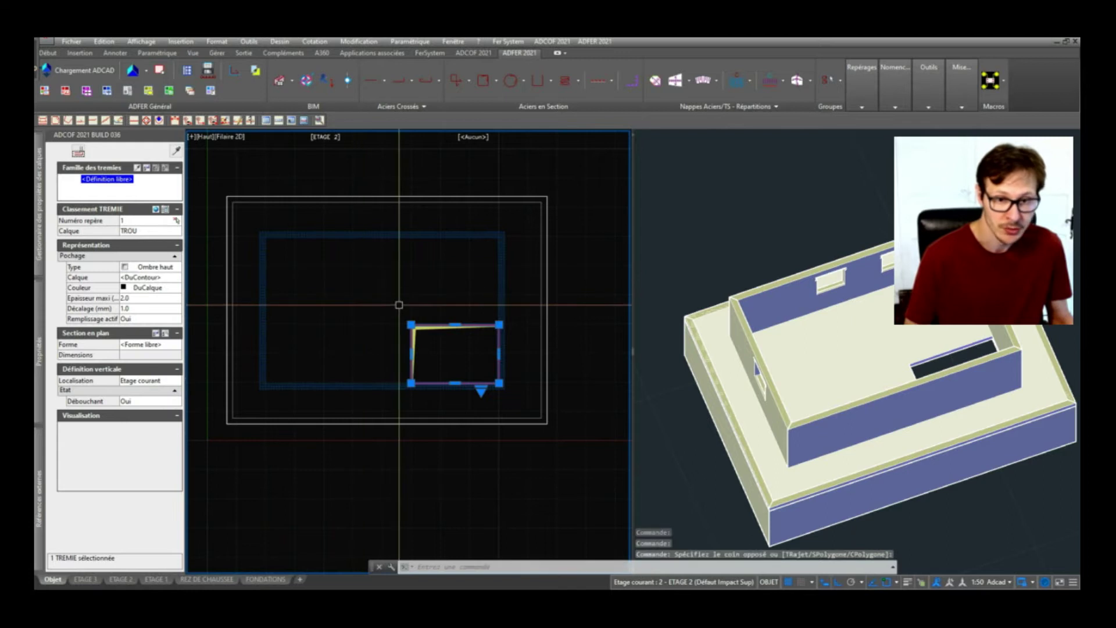
pyautogui.press('Escape')
pyautogui.click(498, 349)
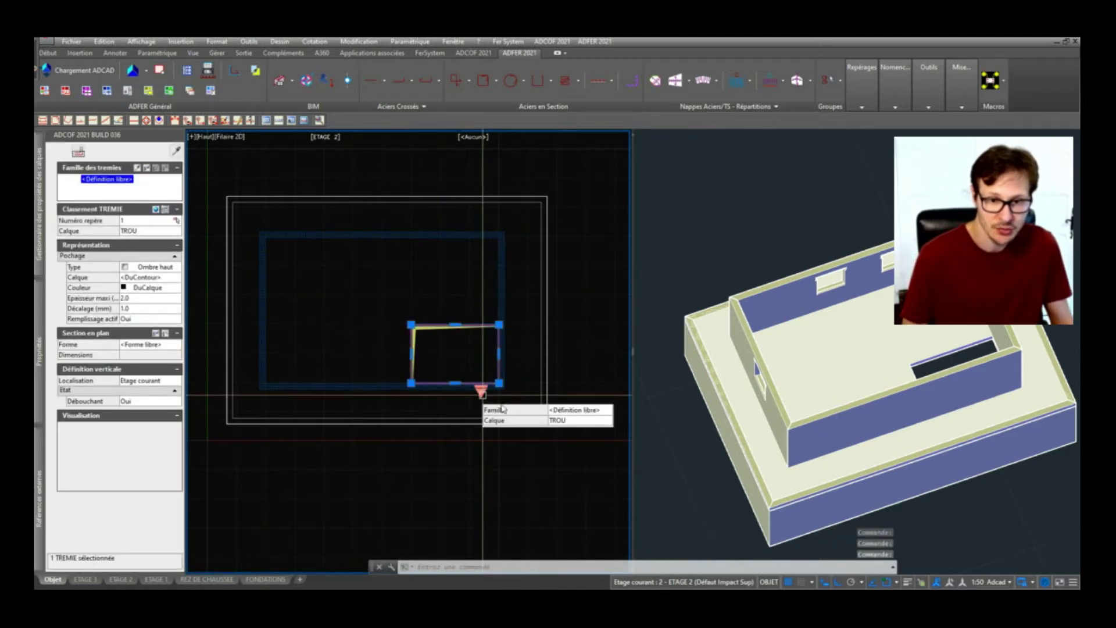
pyautogui.press('Escape')
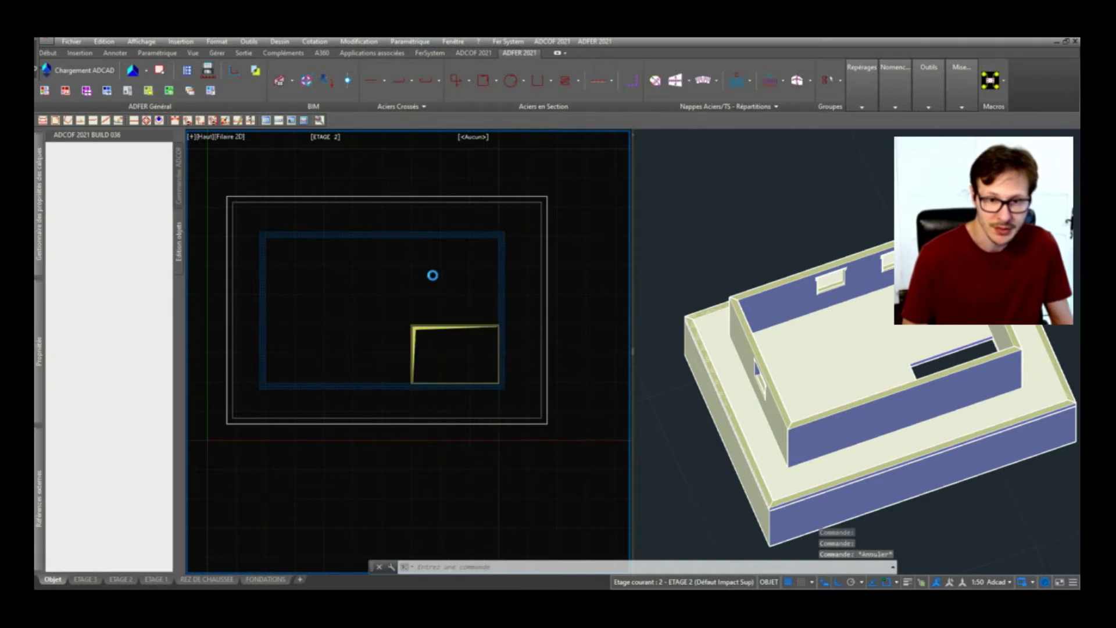
# Step: Cut a 20 by 20 cm square opening through the ETAGE 2 slab, in the upper left quarter of the upper storey's wall outline
pyautogui.click(429, 276)
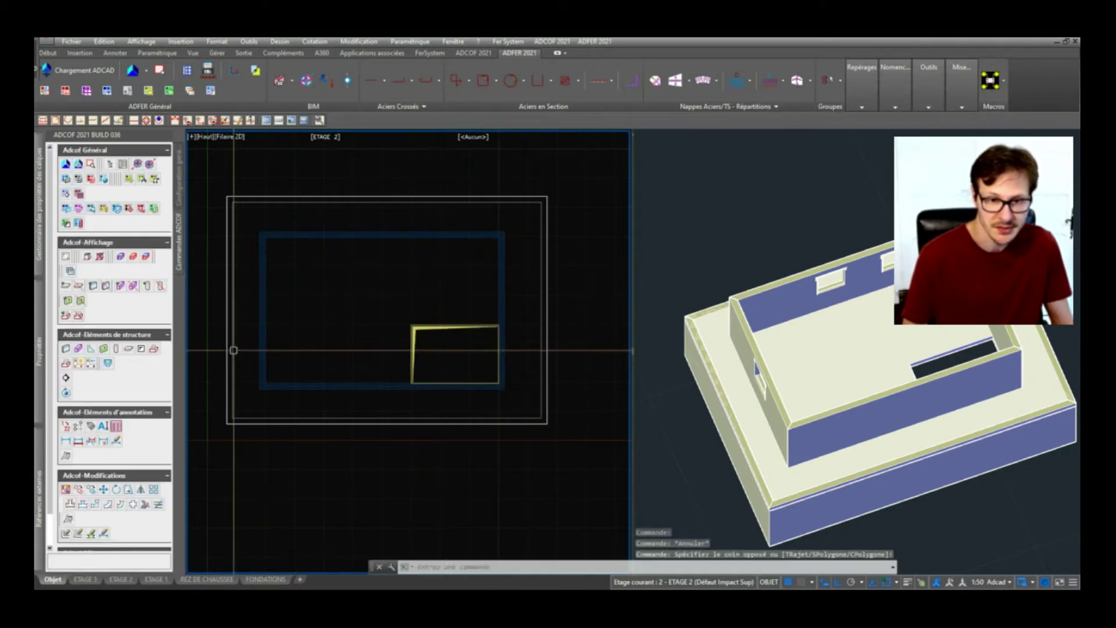
pyautogui.click(129, 350)
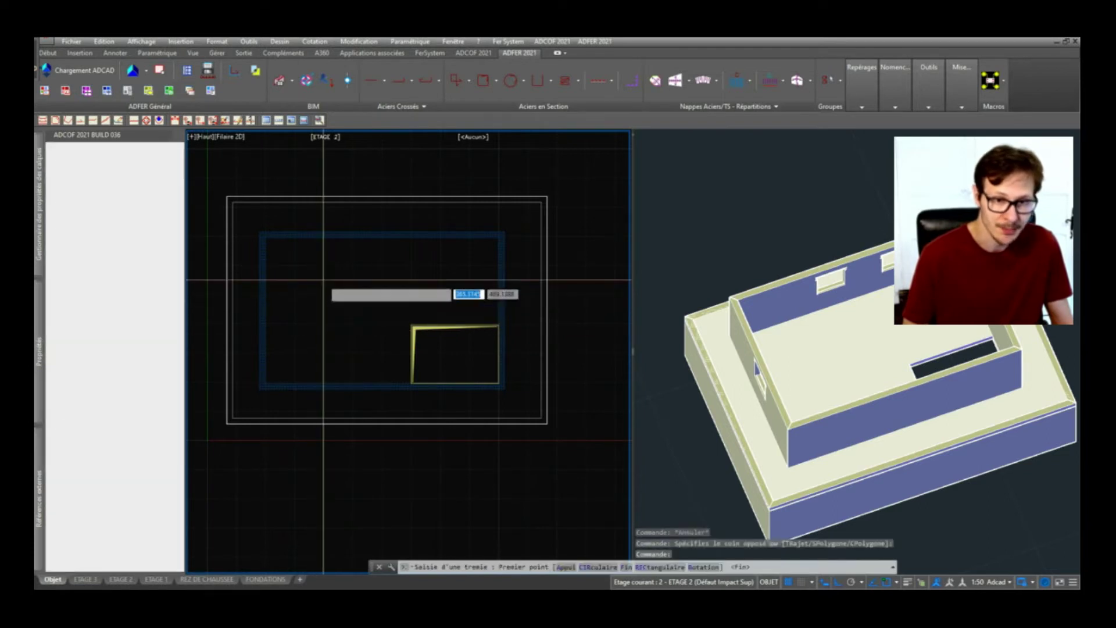
pyautogui.click(323, 280)
pyautogui.scroll(4, 336, 279)
pyautogui.write('20')
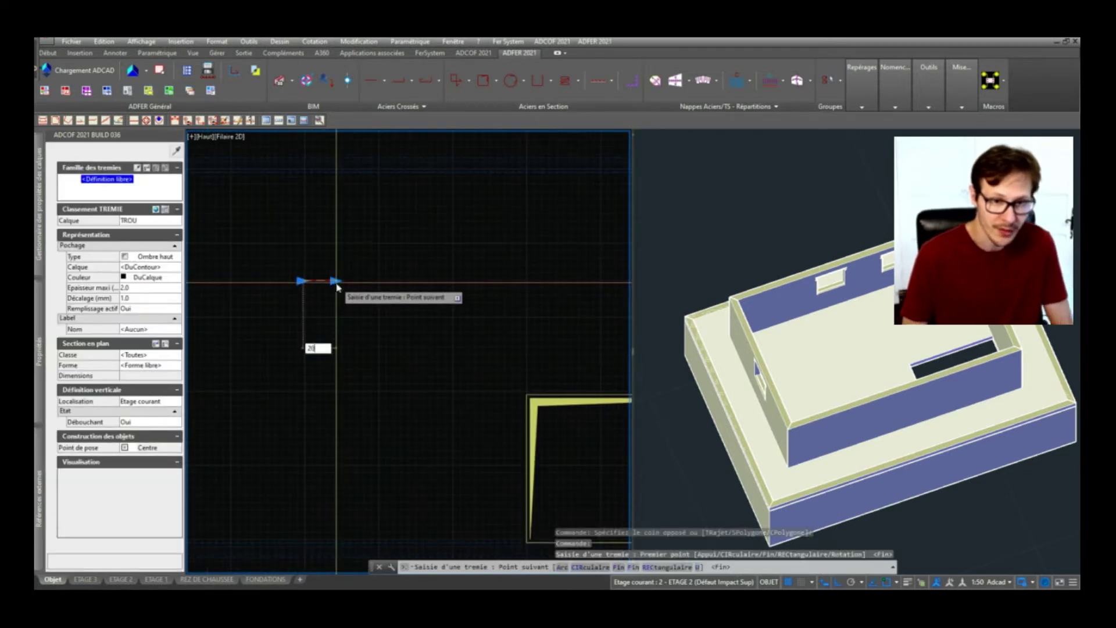
pyautogui.press('Return')
pyautogui.write('20')
pyautogui.press('Return')
pyautogui.write('20')
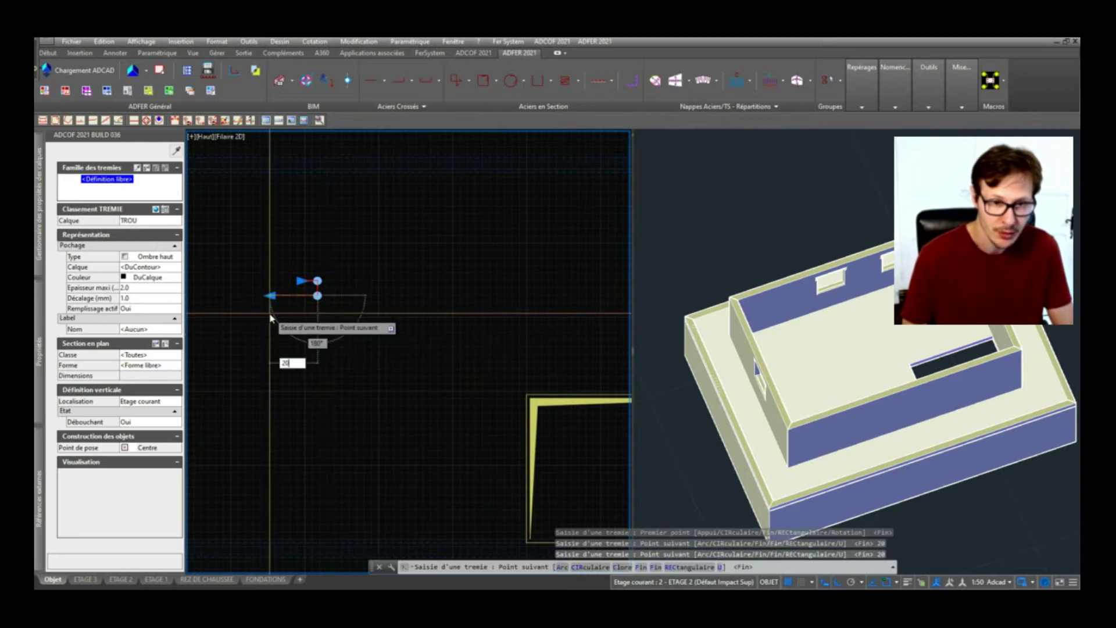
pyautogui.press('Return')
pyautogui.write('c')
pyautogui.press('Return')
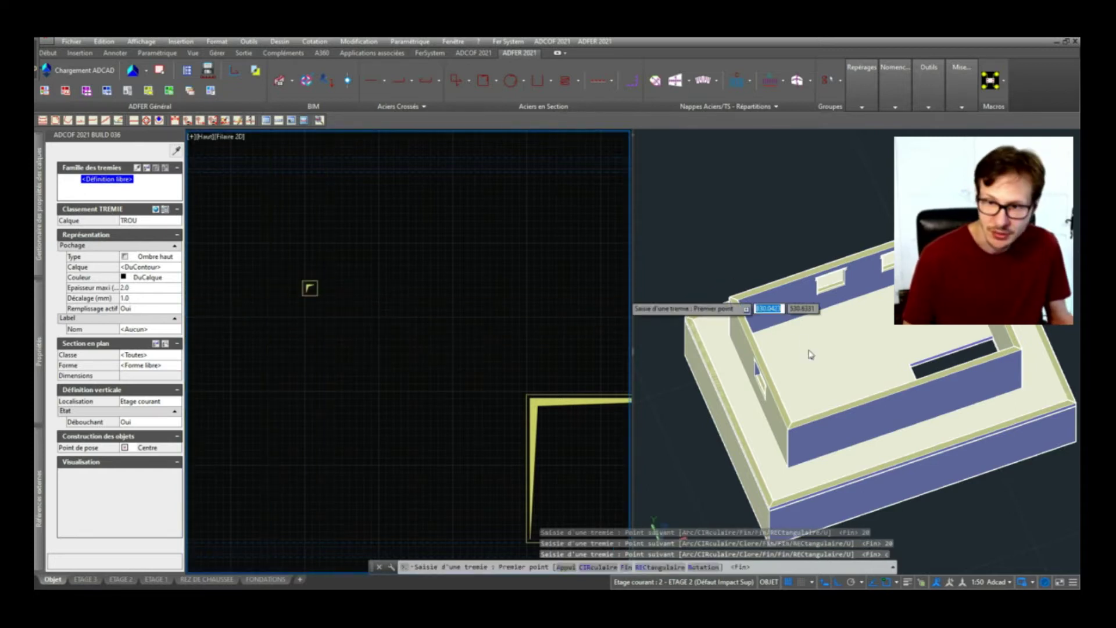
# Step: End the opening command and examine the small square opening and both storeys in the plan and 3D views
pyautogui.click(811, 352)
pyautogui.scroll(6, 811, 351)
pyautogui.click(324, 293)
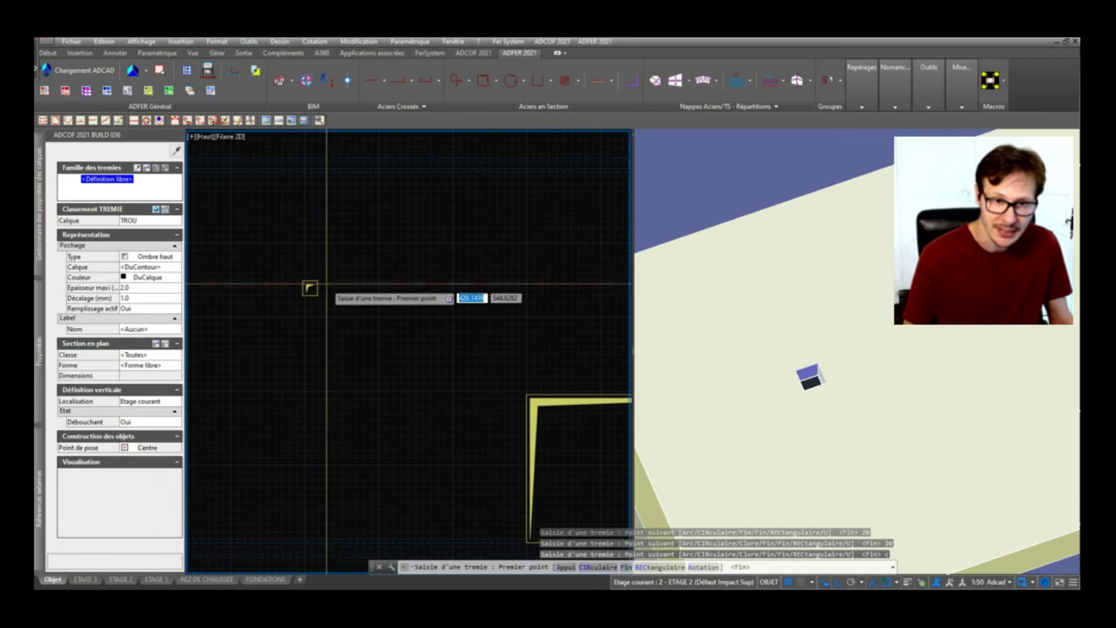
pyautogui.scroll(8, 318, 284)
pyautogui.press('Escape')
pyautogui.scroll(-11, 424, 307)
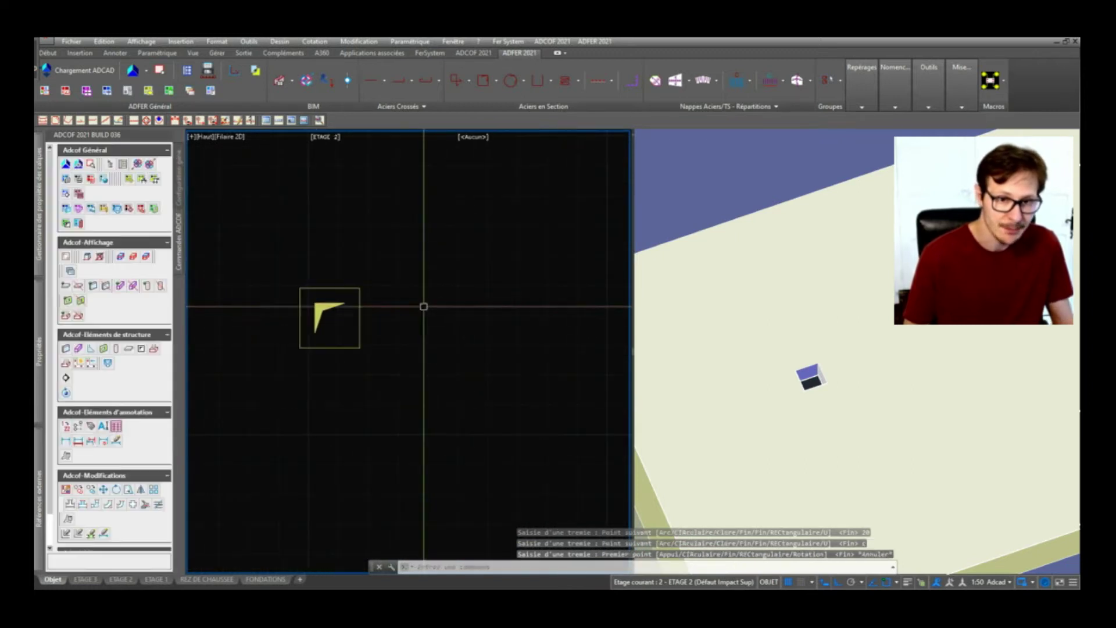
pyautogui.moveTo(491, 326); pyautogui.dragTo(424, 321, button='middle')
pyautogui.scroll(3, 412, 321)
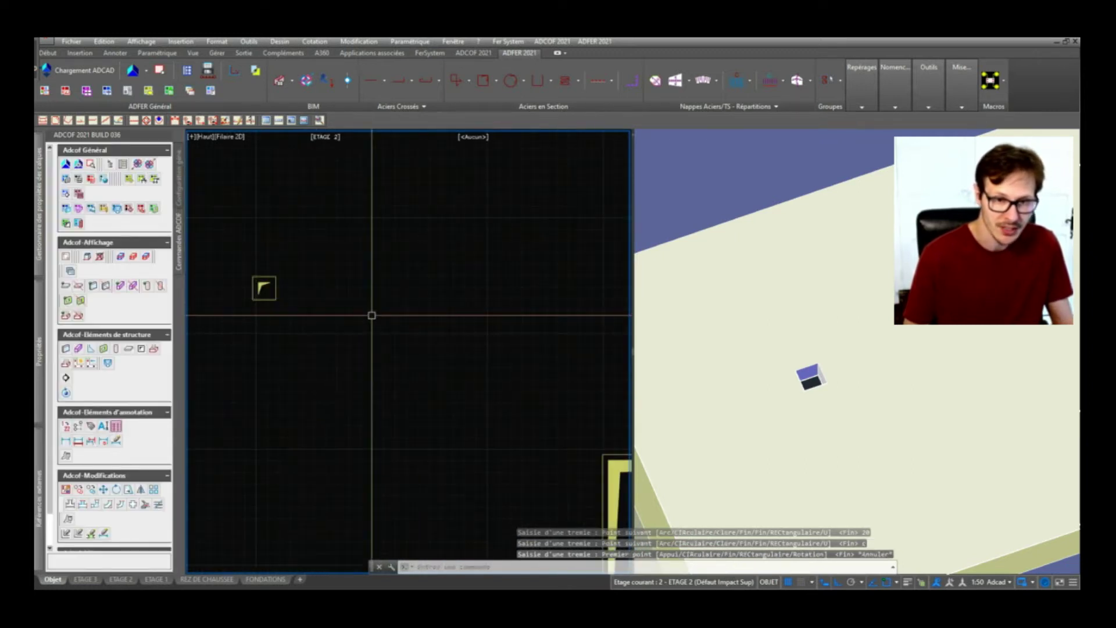
pyautogui.scroll(-3, 395, 317)
pyautogui.scroll(10, 805, 356)
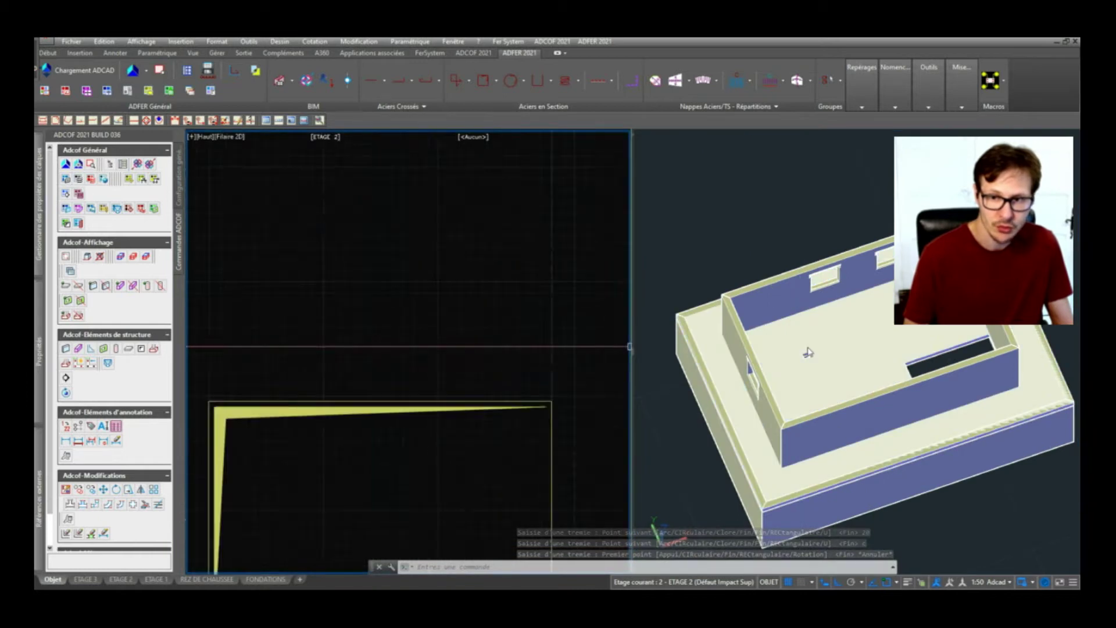
pyautogui.scroll(-2, 477, 309)
pyautogui.scroll(2, 476, 309)
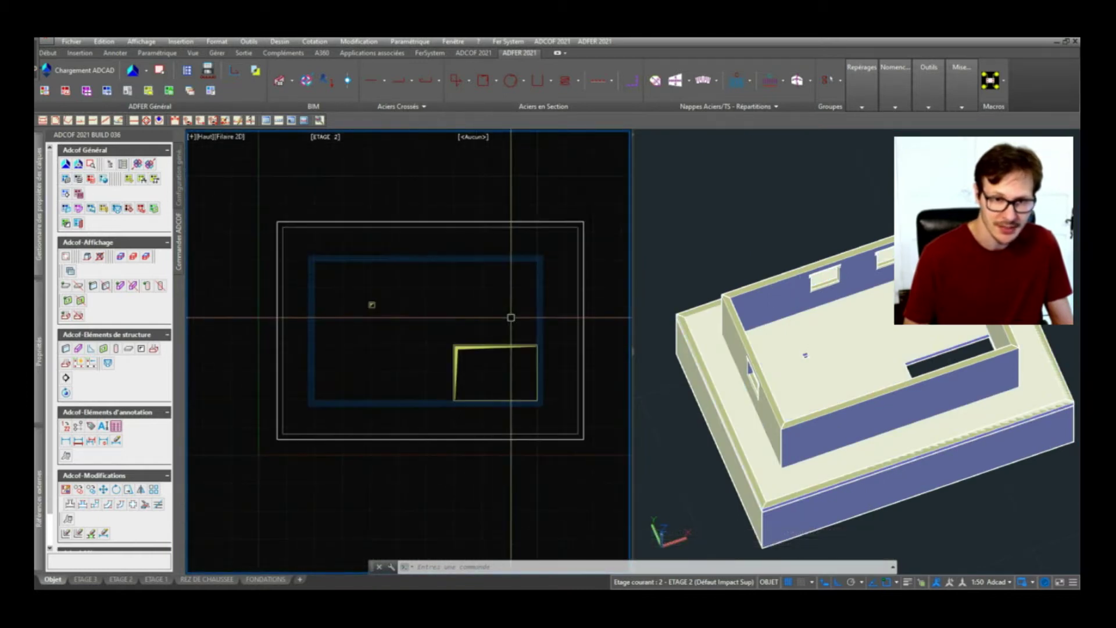
pyautogui.click(830, 386)
pyautogui.keyDown('shift'); pyautogui.moveTo(830, 386); pyautogui.dragTo(844, 355, button='middle'); pyautogui.keyUp('shift')
# Step: Make ETAGE 1 the current storey and display the storey configuration settings
pyautogui.click(478, 251)
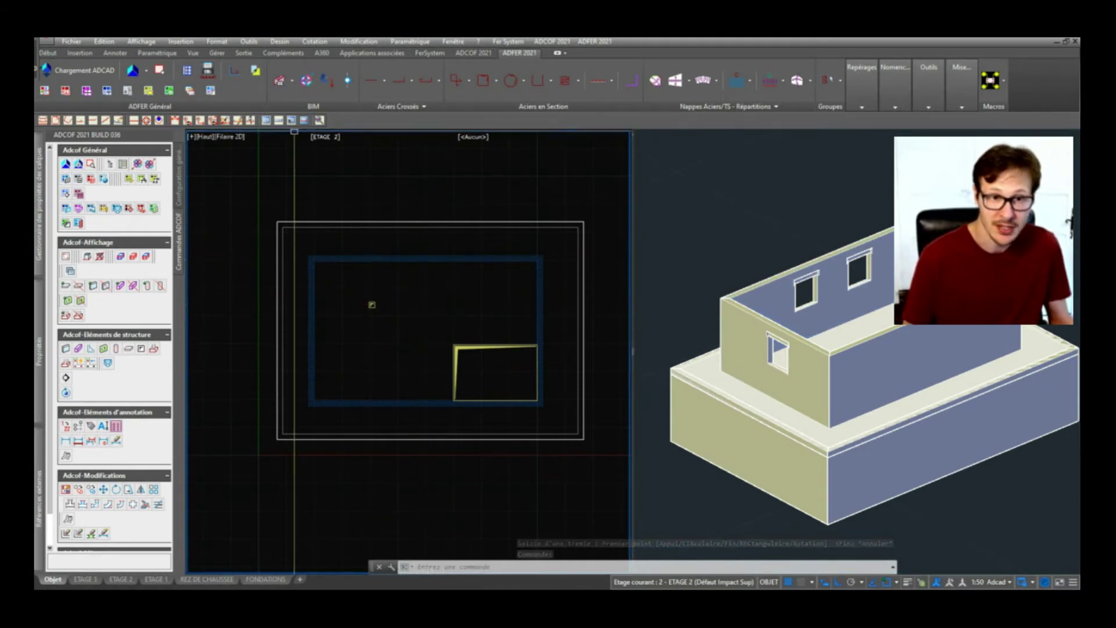
pyautogui.click(326, 137)
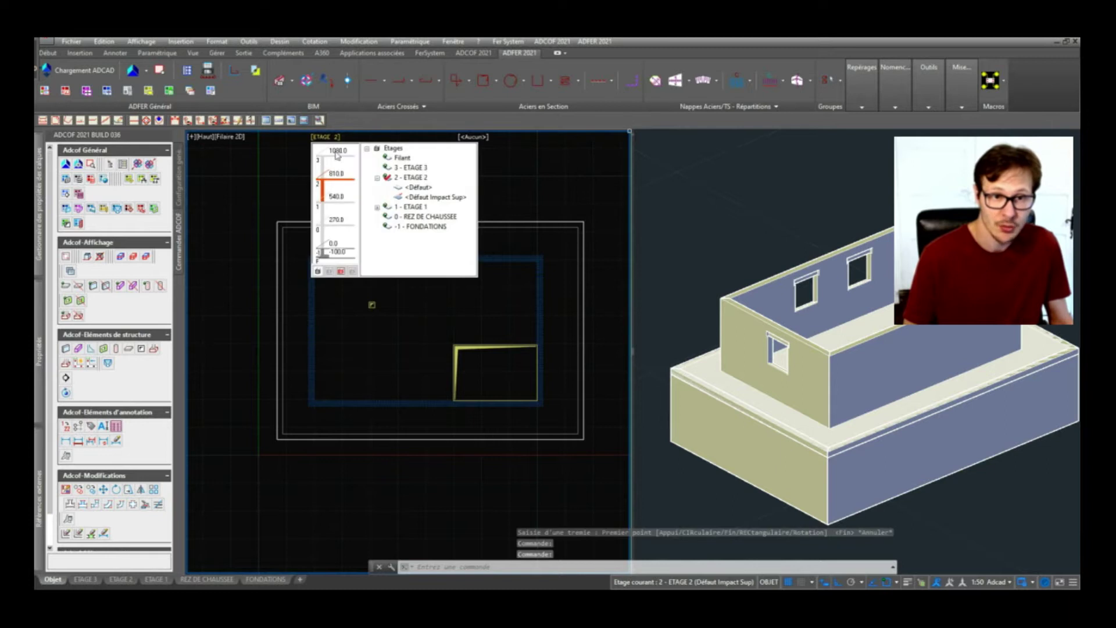
pyautogui.click(413, 208)
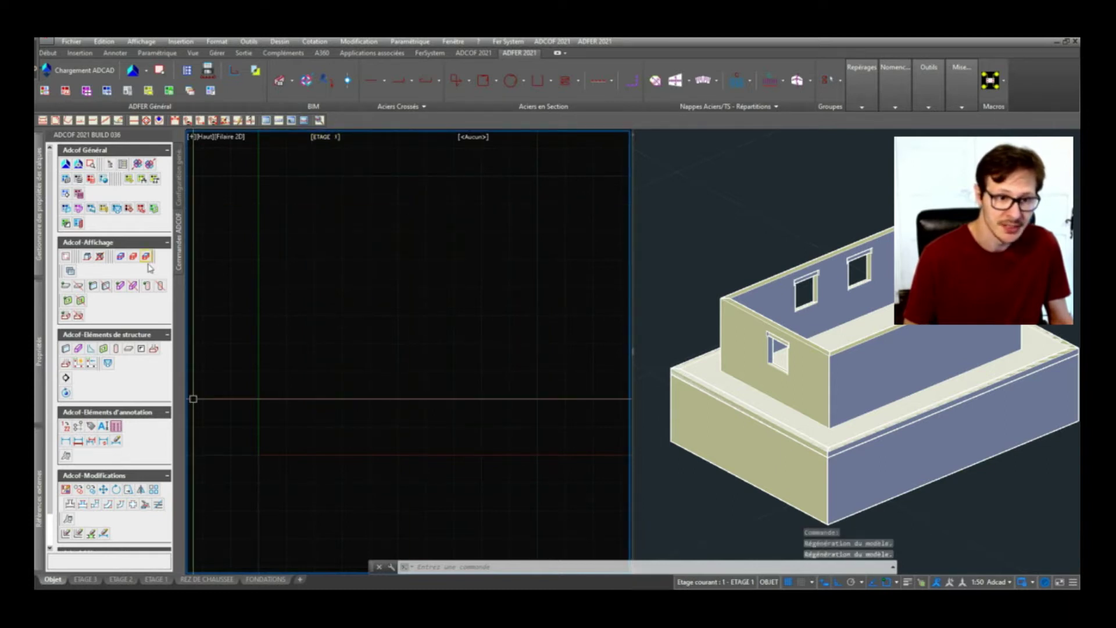
pyautogui.click(176, 204)
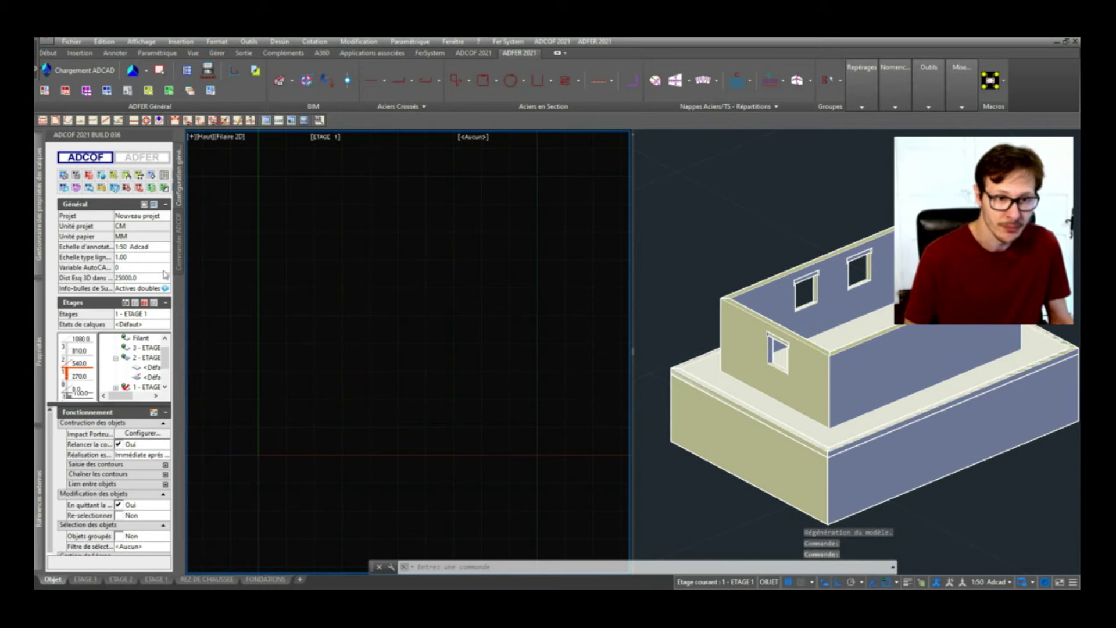
pyautogui.click(178, 225)
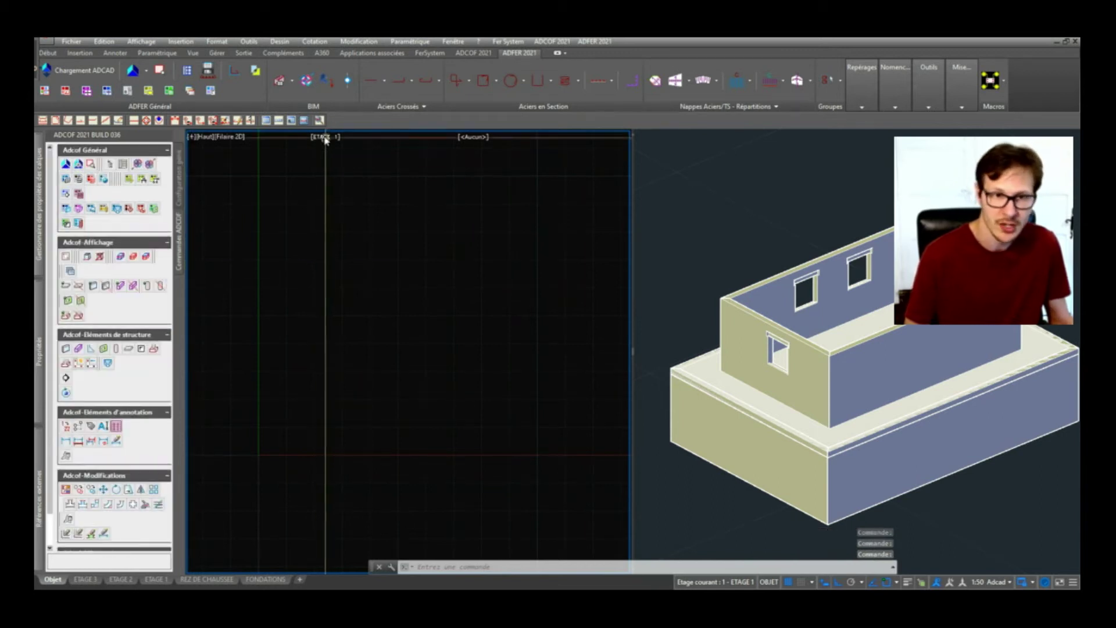
pyautogui.click(179, 186)
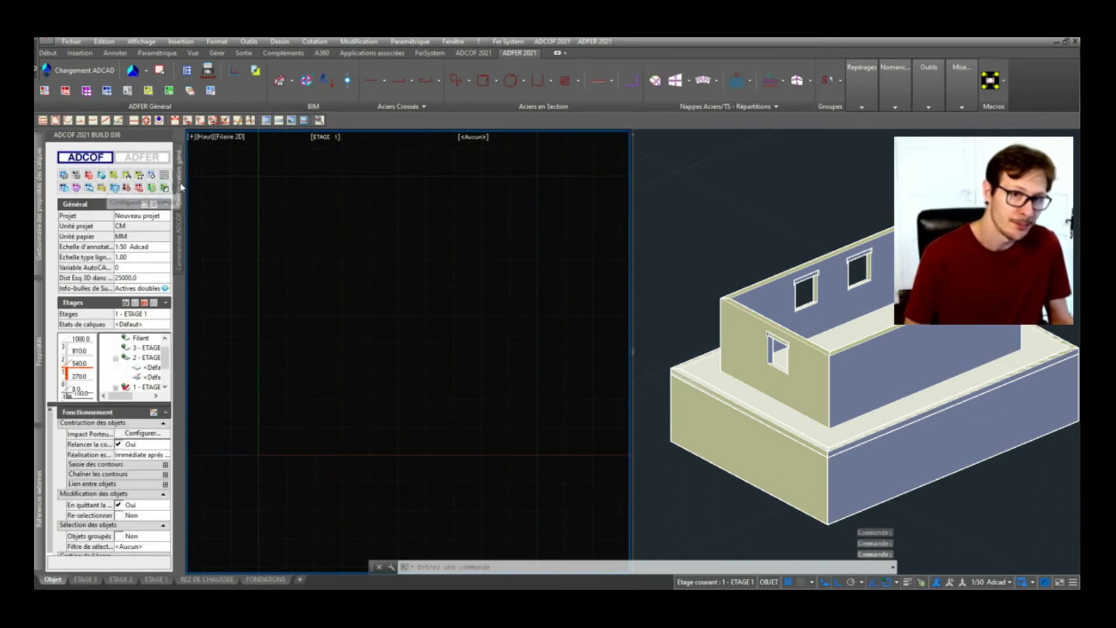
# Step: Apply the <Défaut Impact Sup> layer state of ETAGE 1 so the walls above are projected in the plan view
pyautogui.scroll(-1, 144, 388)
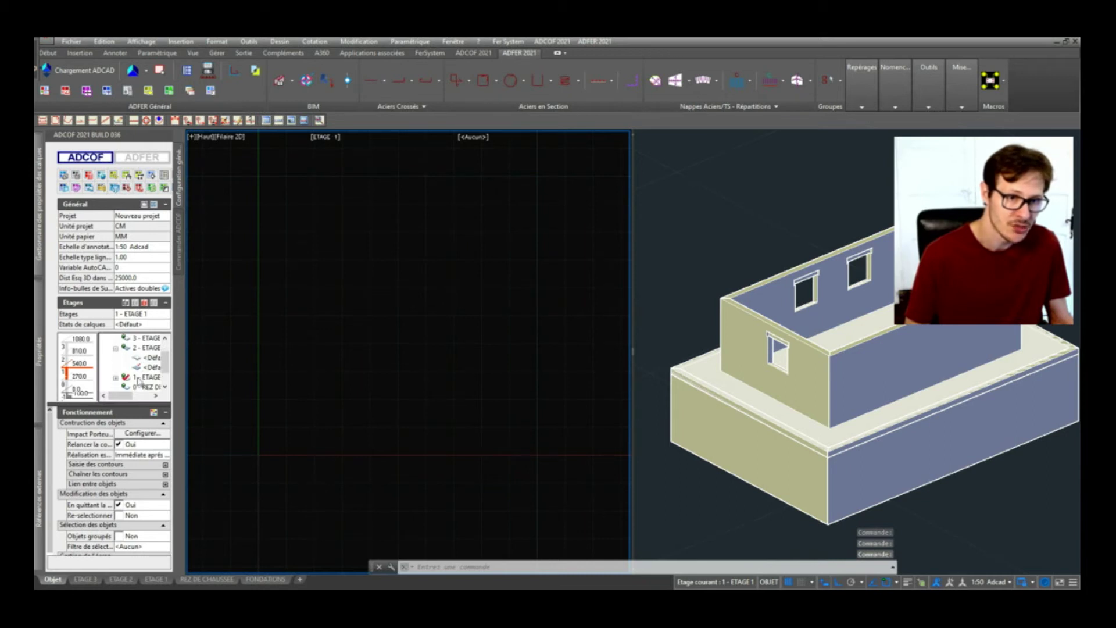
pyautogui.click(116, 378)
pyautogui.click(150, 376)
pyautogui.click(411, 283)
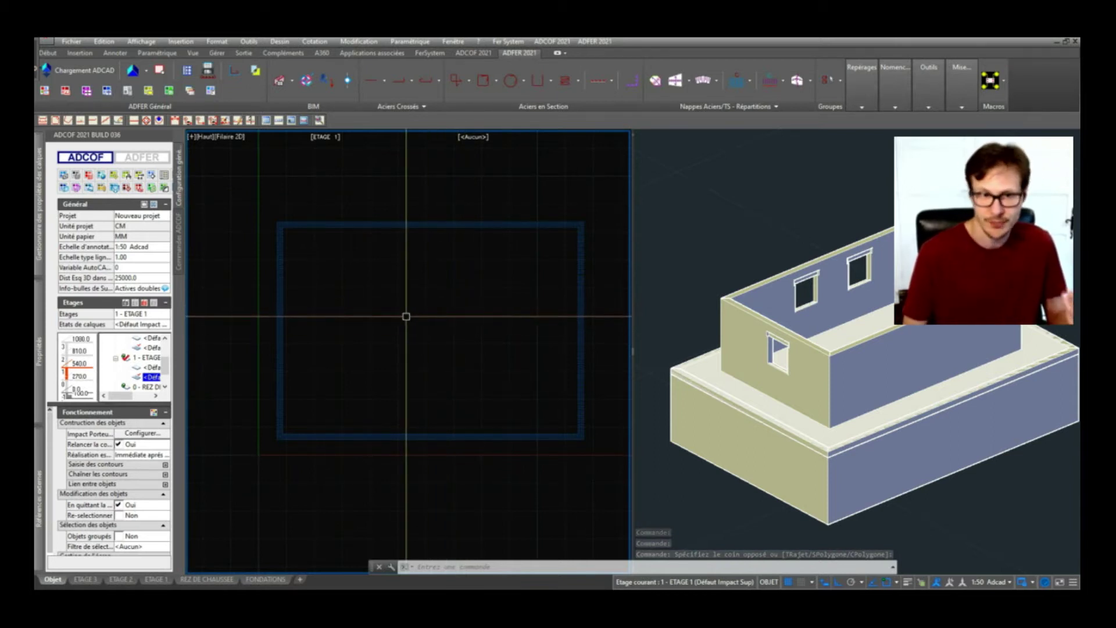
pyautogui.moveTo(332, 298); pyautogui.dragTo(349, 290, button='middle')
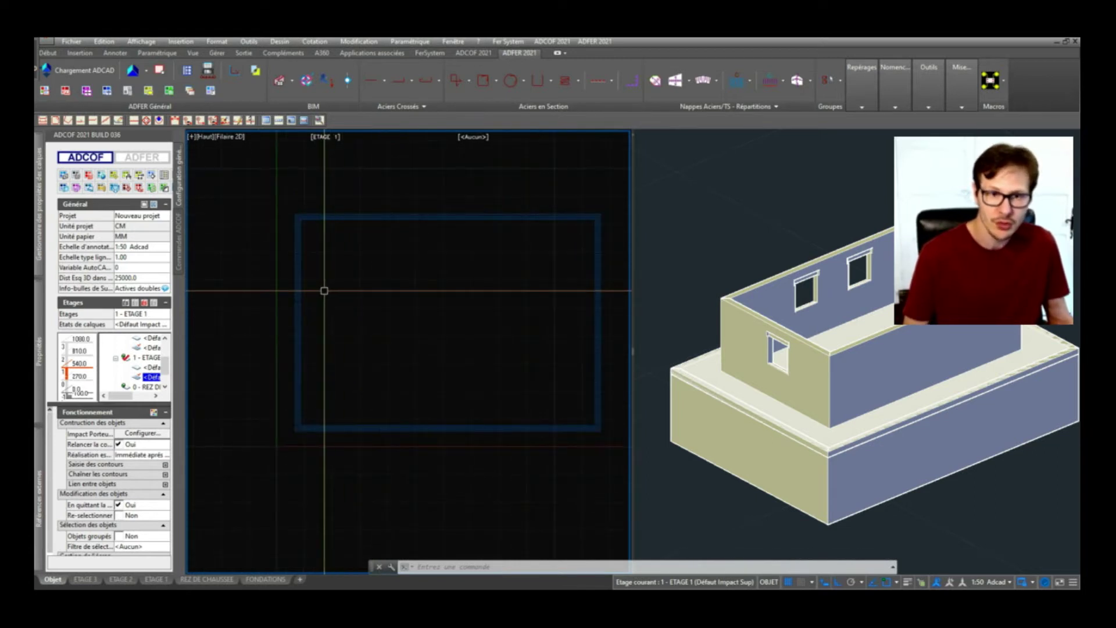
# Step: Make ETAGE 2 the current storey again
pyautogui.click(329, 138)
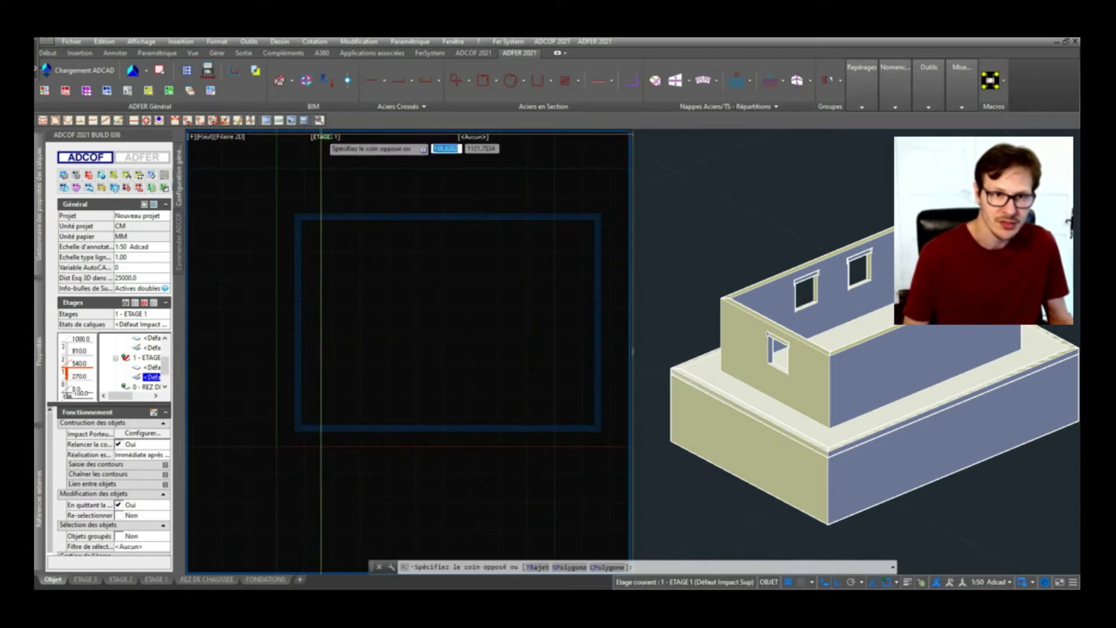
pyautogui.press('Escape')
pyautogui.click(324, 137)
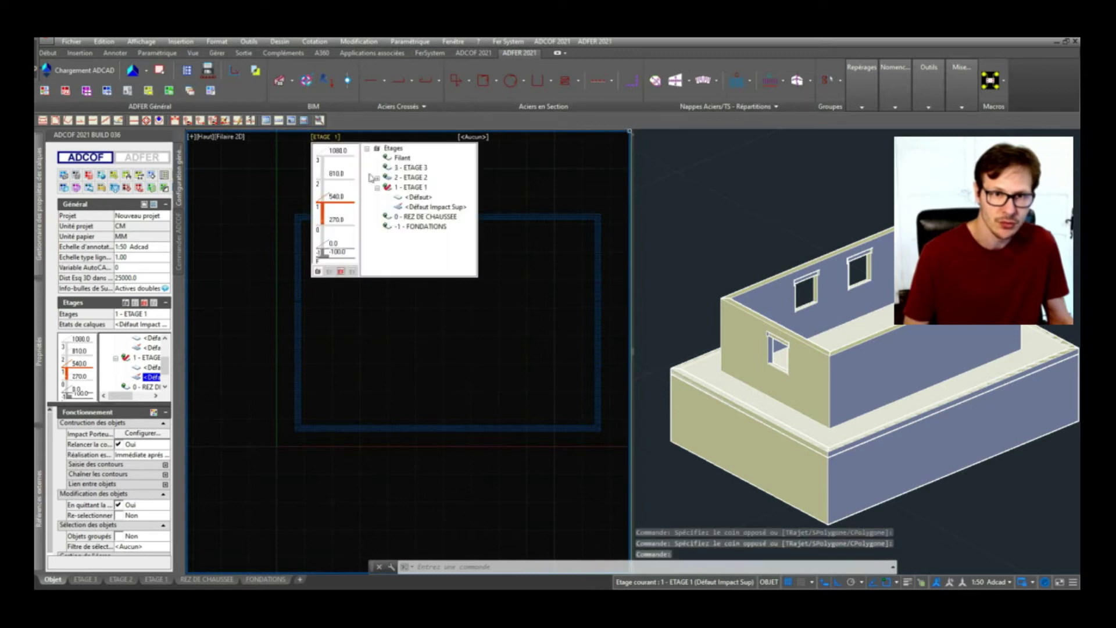
pyautogui.click(413, 177)
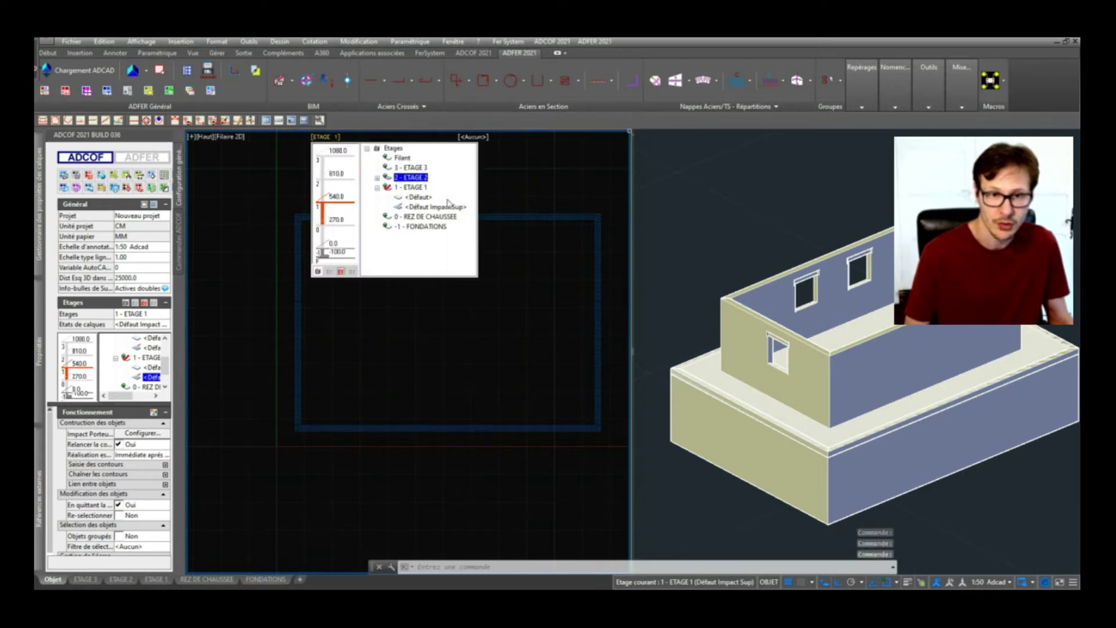
pyautogui.click(517, 294)
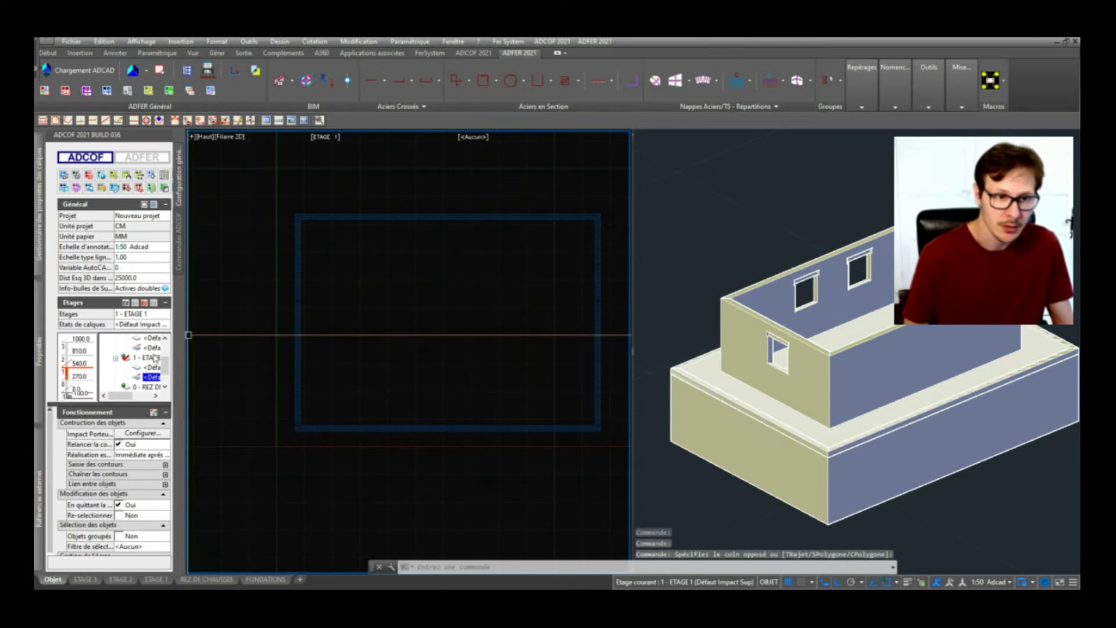
pyautogui.scroll(1, 148, 360)
pyautogui.click(147, 338)
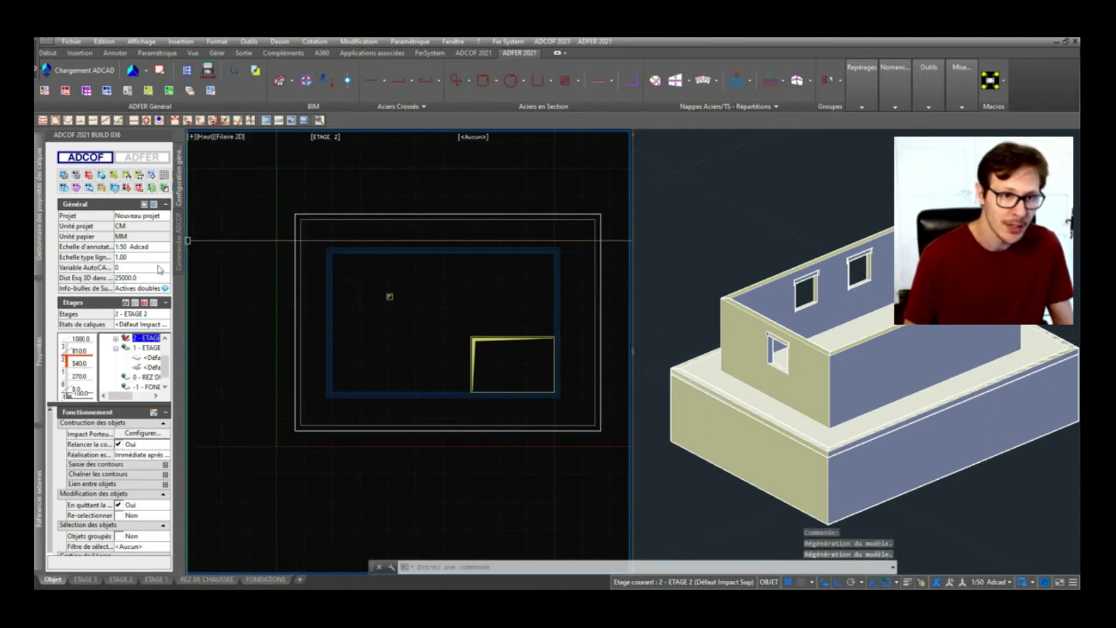
# Step: Insert a rectangular 100X100 window with a 120 cm sill in the upper outer wall of the ETAGE 2 plan
pyautogui.click(180, 247)
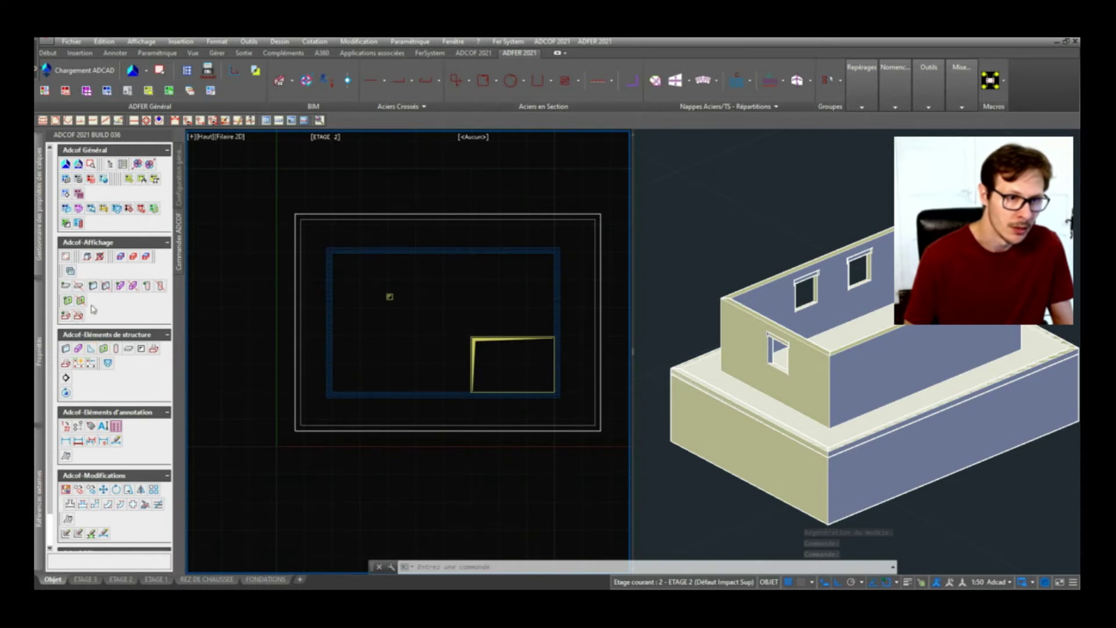
pyautogui.click(105, 350)
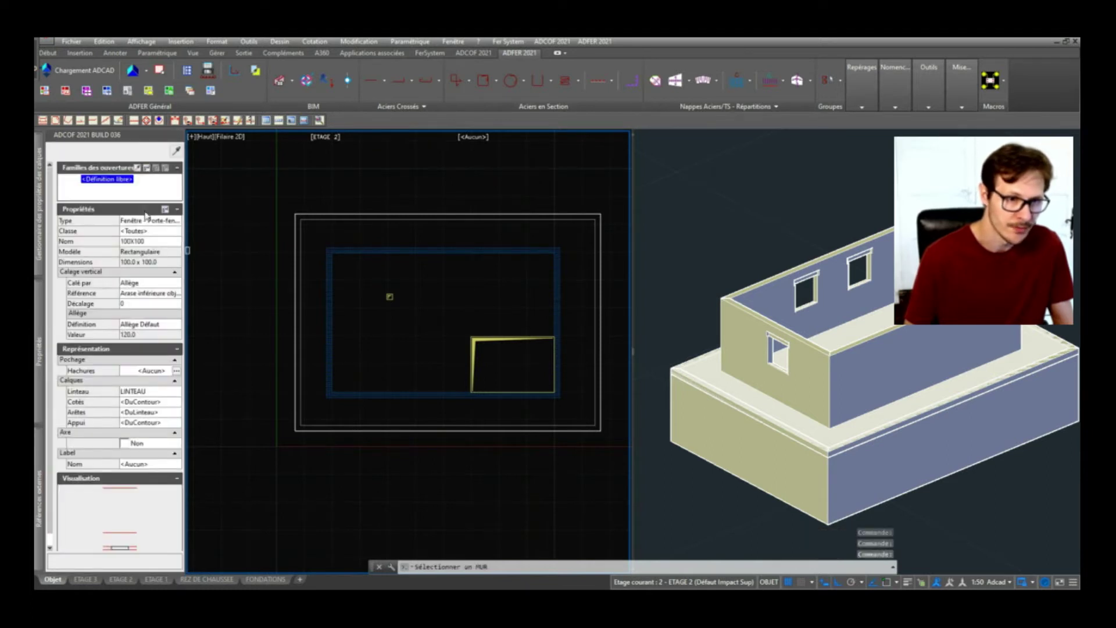
pyautogui.click(418, 216)
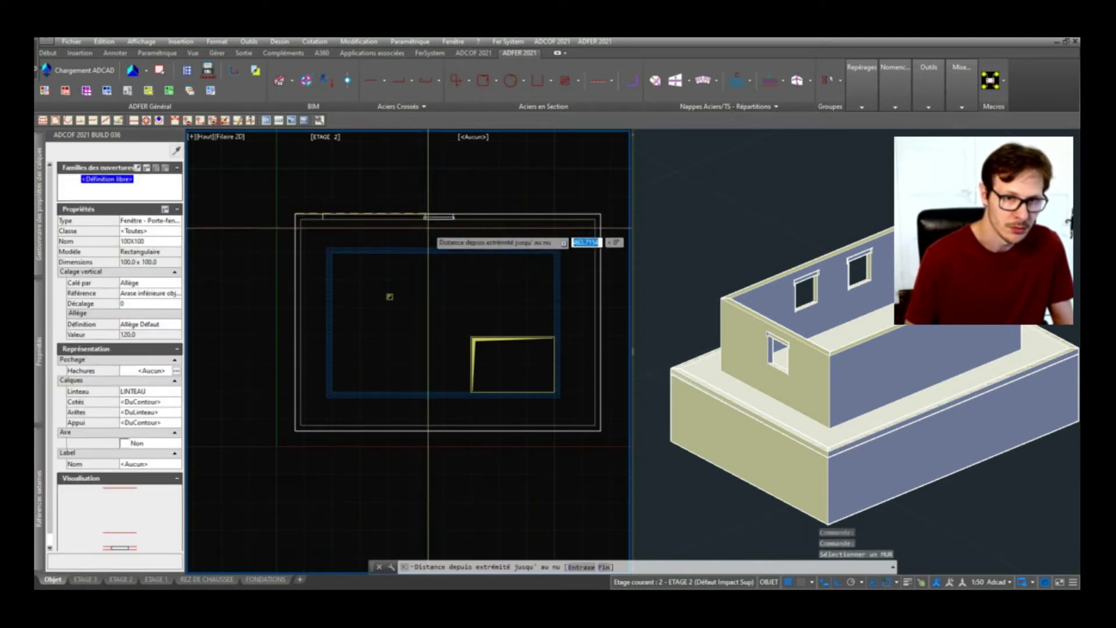
pyautogui.scroll(2, 427, 229)
pyautogui.click(429, 235)
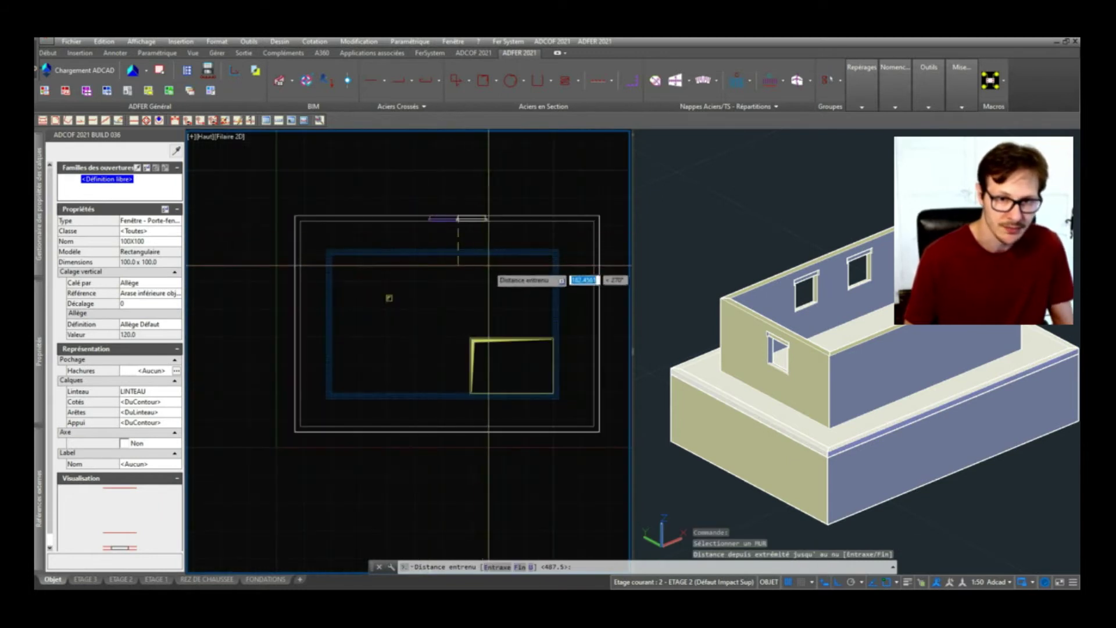
pyautogui.press('Escape')
# Step: Insert a 100X100 window near the middle of the left outer wall of ETAGE 2 and check it in 3D
pyautogui.click(299, 308)
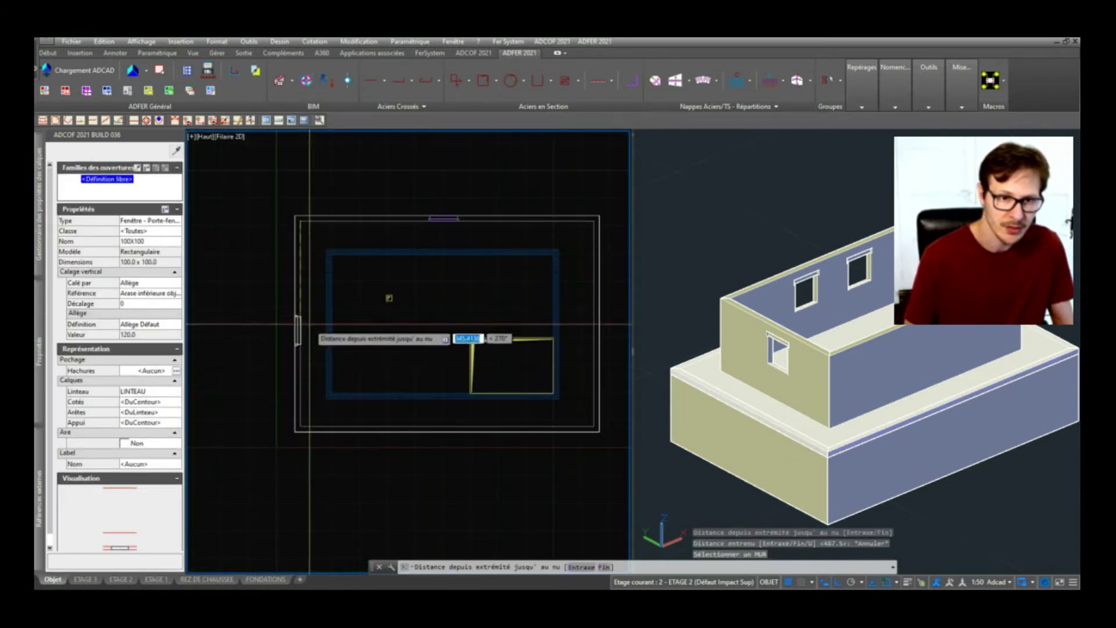
pyautogui.click(316, 319)
pyautogui.press('Escape')
pyautogui.keyDown('shift'); pyautogui.moveTo(740, 429); pyautogui.dragTo(767, 391, button='middle'); pyautogui.keyUp('shift')
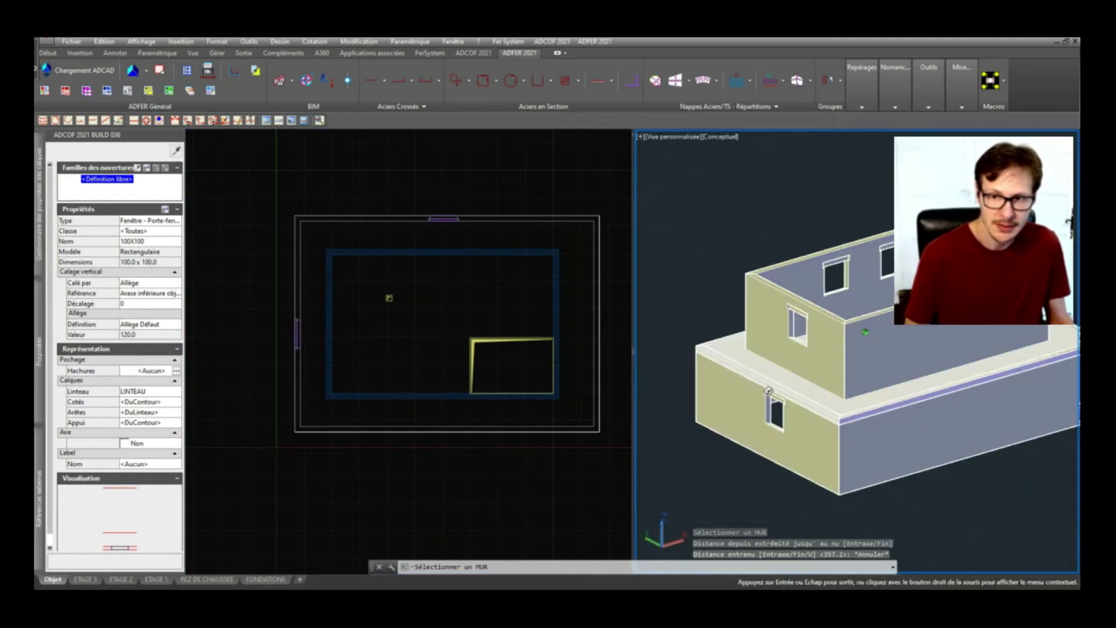
# Step: Insert a 100X100 window in the lower outer wall of ETAGE 2, check it in 3D and end the opening command
pyautogui.click(436, 437)
pyautogui.click(447, 429)
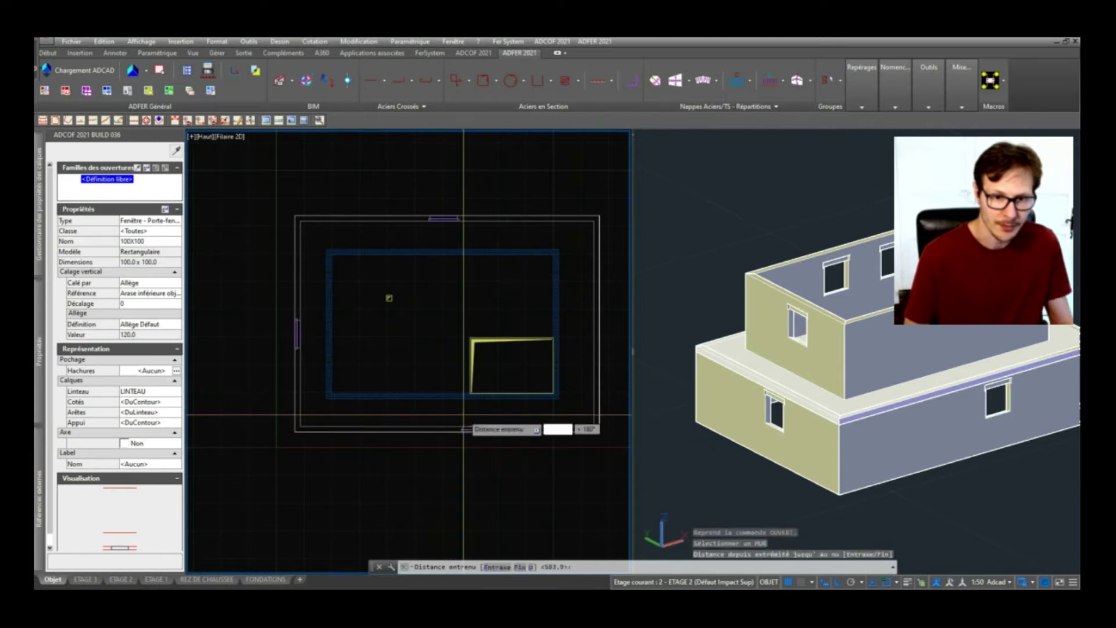
pyautogui.press('Escape')
pyautogui.keyDown('shift'); pyautogui.moveTo(905, 434); pyautogui.dragTo(926, 389, button='middle'); pyautogui.keyUp('shift')
pyautogui.scroll(2, 908, 385)
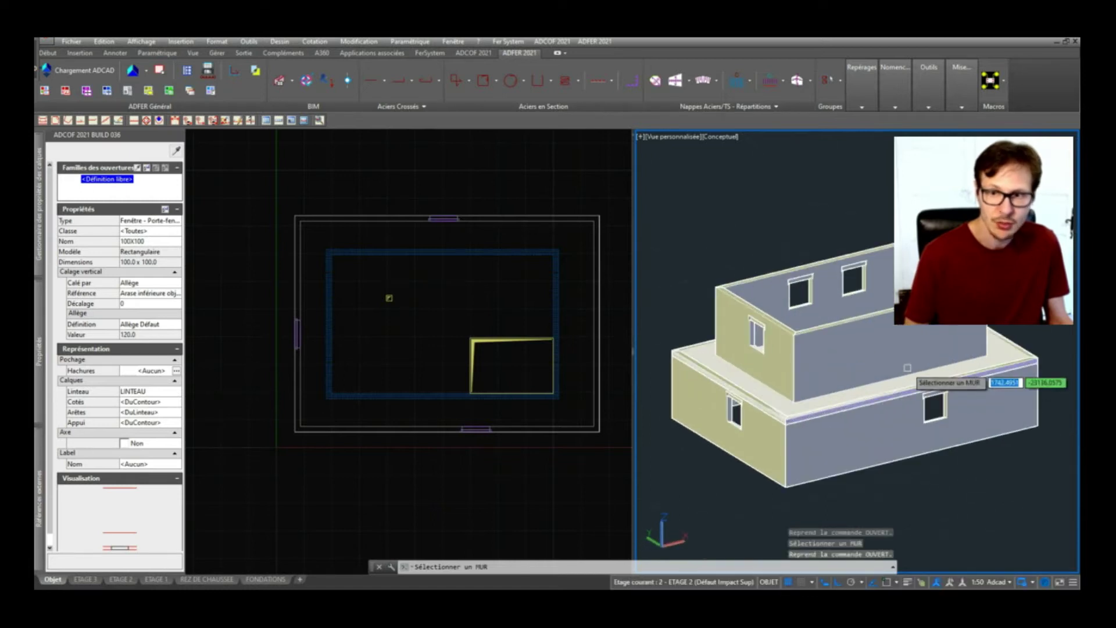
pyautogui.press('Escape')
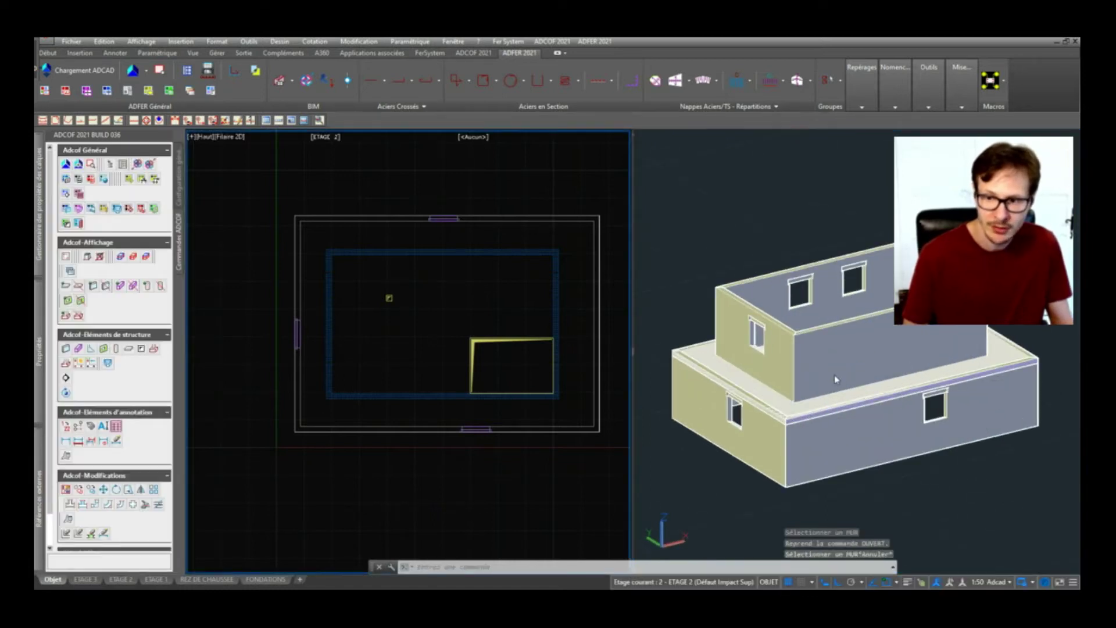
# Step: Make ETAGE 1 the current storey with its upper-impact layer state
pyautogui.click(524, 328)
pyautogui.click(540, 332)
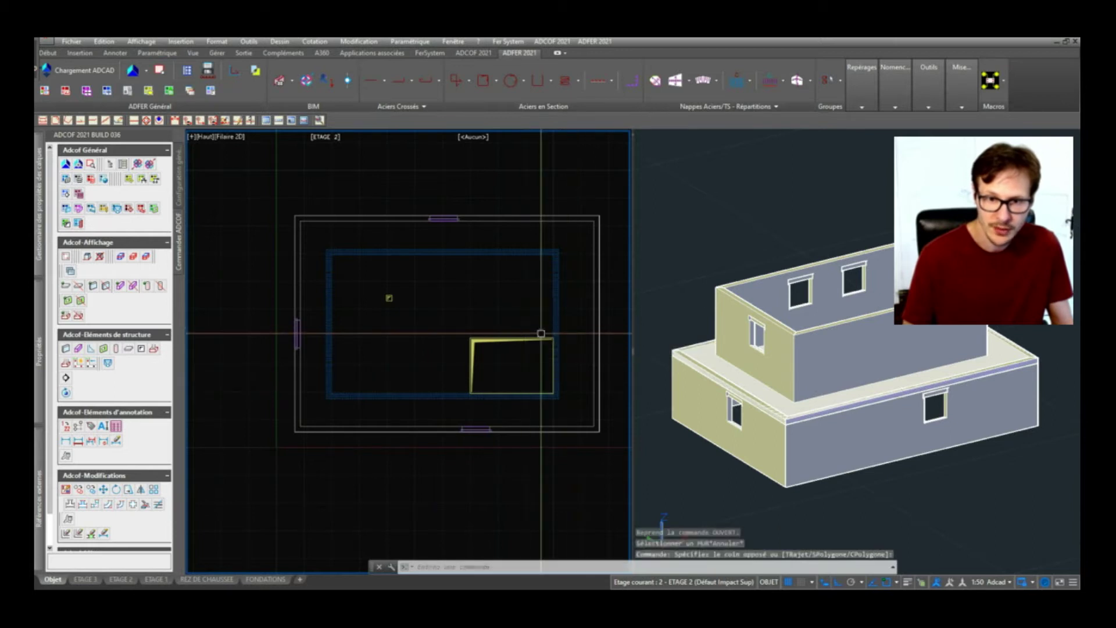
pyautogui.moveTo(540, 315); pyautogui.dragTo(498, 324, button='middle')
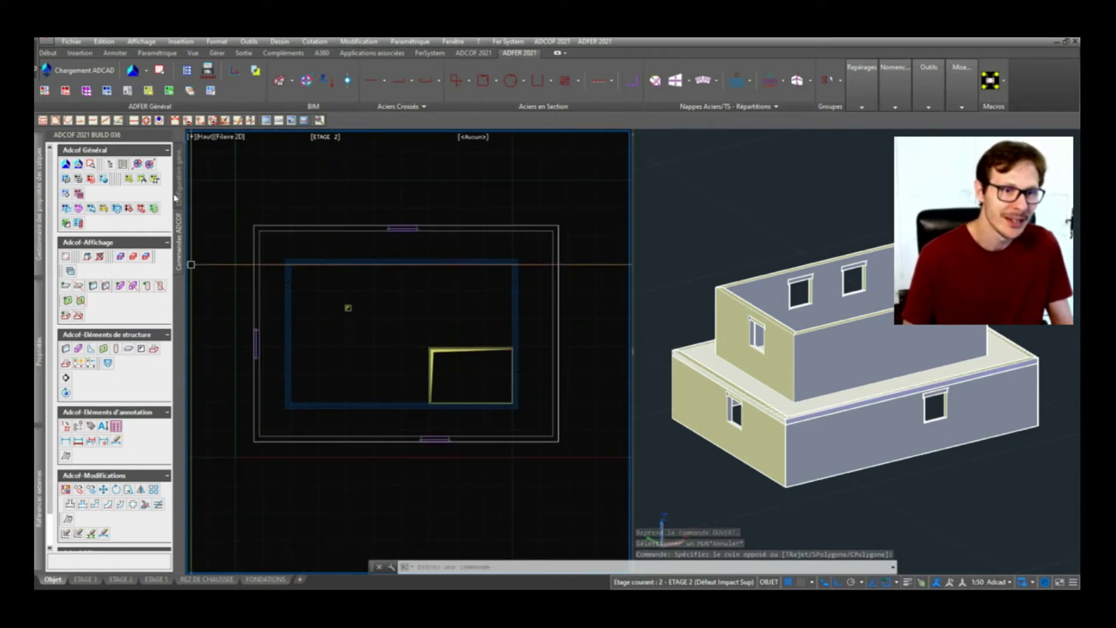
pyautogui.click(177, 198)
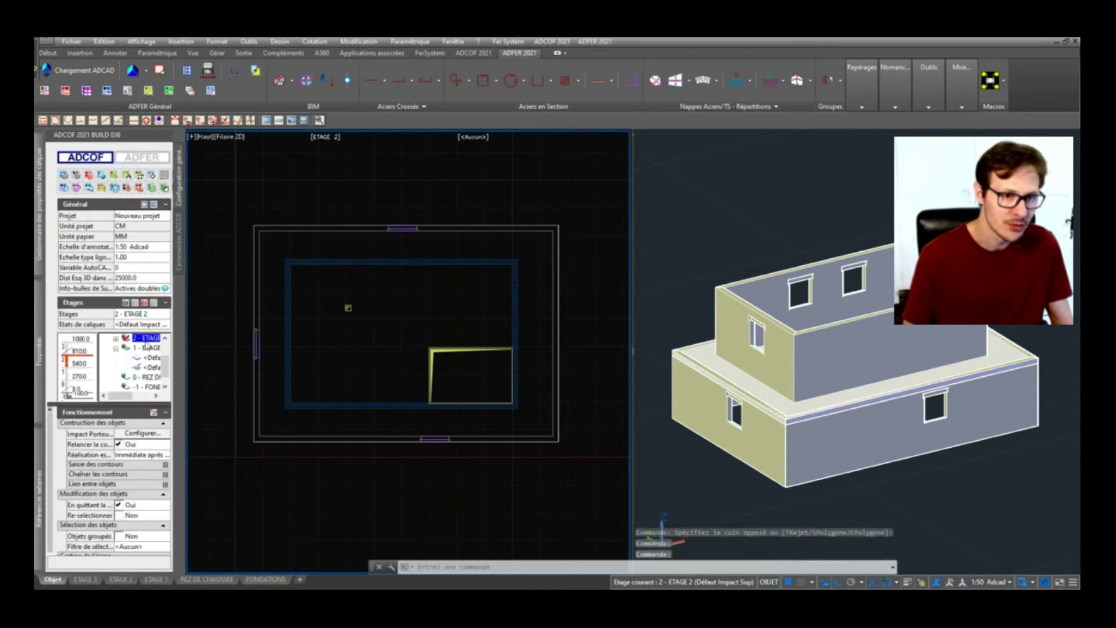
pyautogui.doubleClick(145, 348)
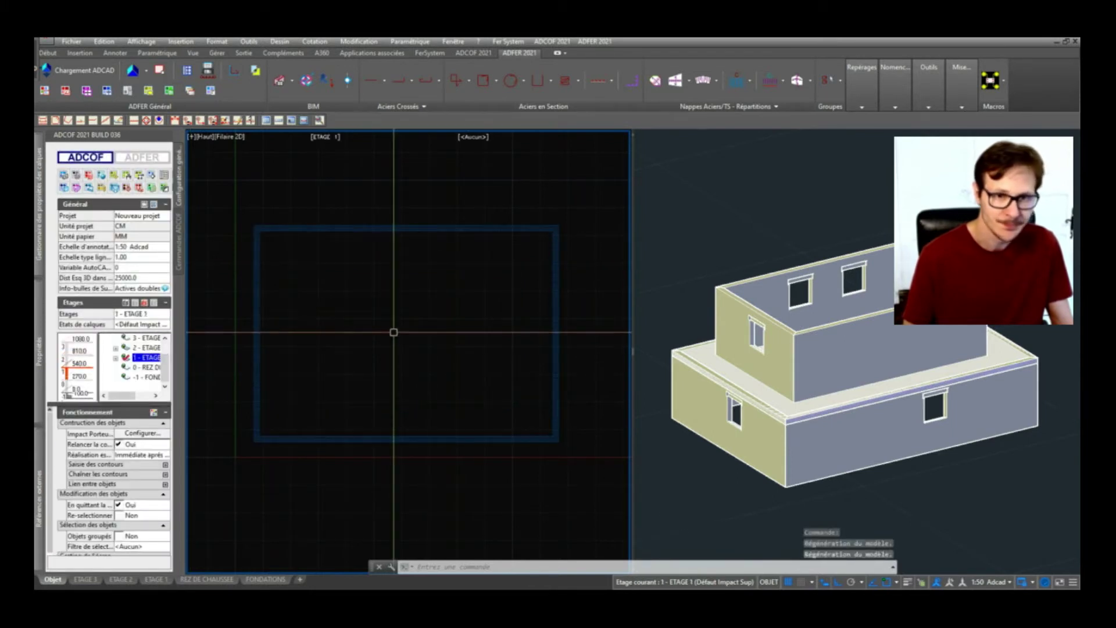
# Step: Examine the projected outline of ETAGE 2's walls in the ETAGE 1 plan and the layer states listed for ETAGE 1
pyautogui.click(416, 207)
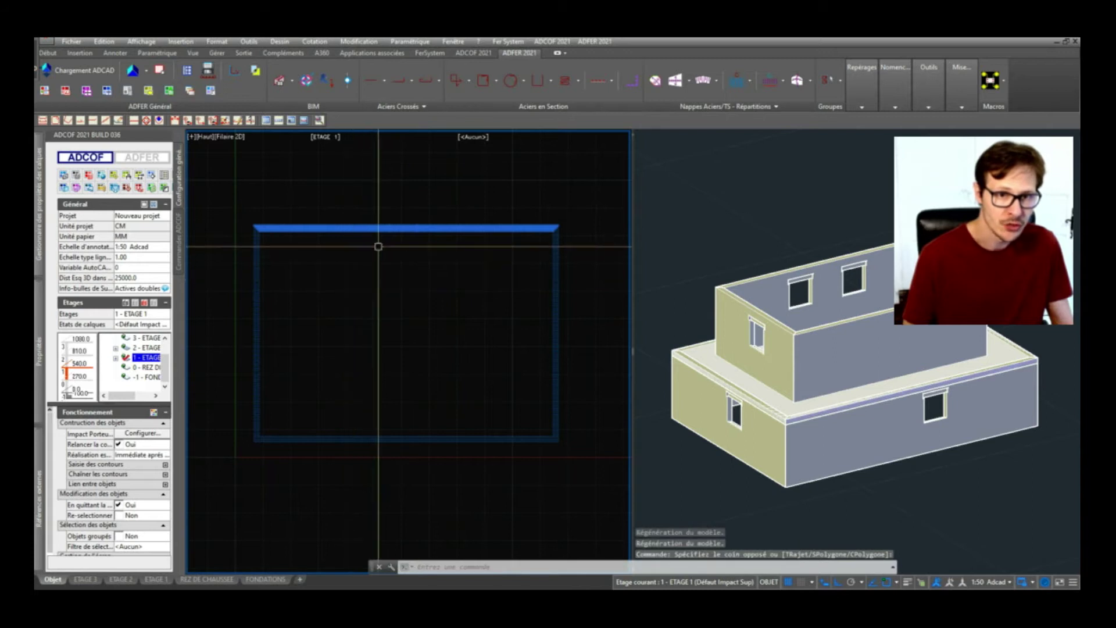
pyautogui.scroll(5, 419, 215)
pyautogui.scroll(-5, 424, 262)
pyautogui.press('Escape')
pyautogui.click(320, 355)
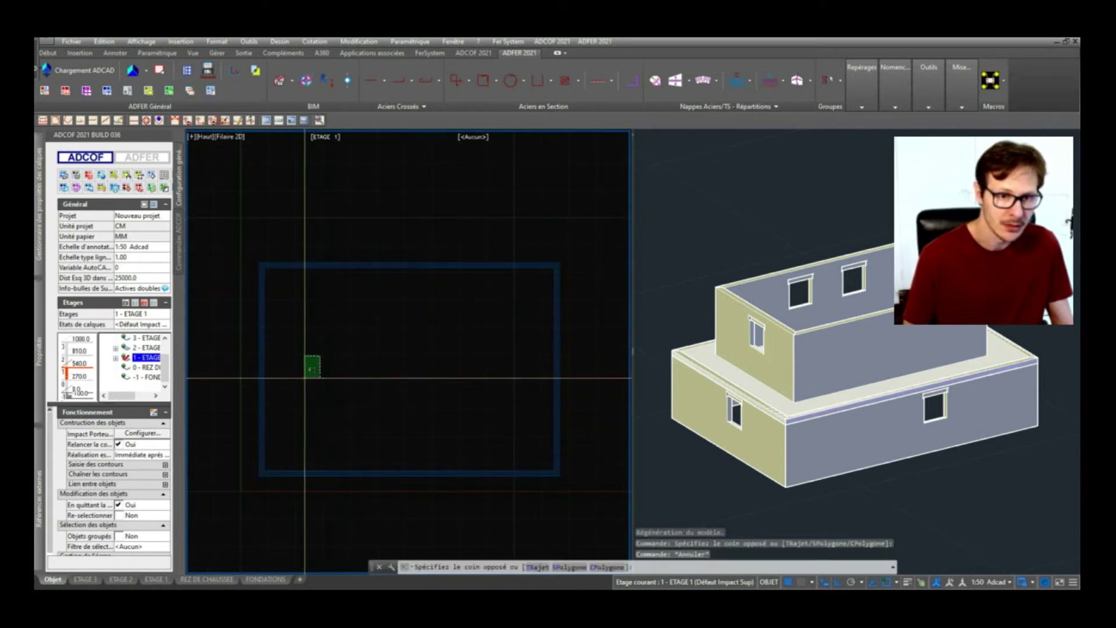
pyautogui.click(250, 418)
pyautogui.press('Escape')
pyautogui.click(434, 446)
pyautogui.click(365, 477)
pyautogui.scroll(3, 361, 480)
pyautogui.scroll(-5, 402, 444)
pyautogui.scroll(5, 451, 316)
pyautogui.press('Escape')
pyautogui.click(449, 343)
pyautogui.press('Escape')
pyautogui.scroll(-3, 448, 331)
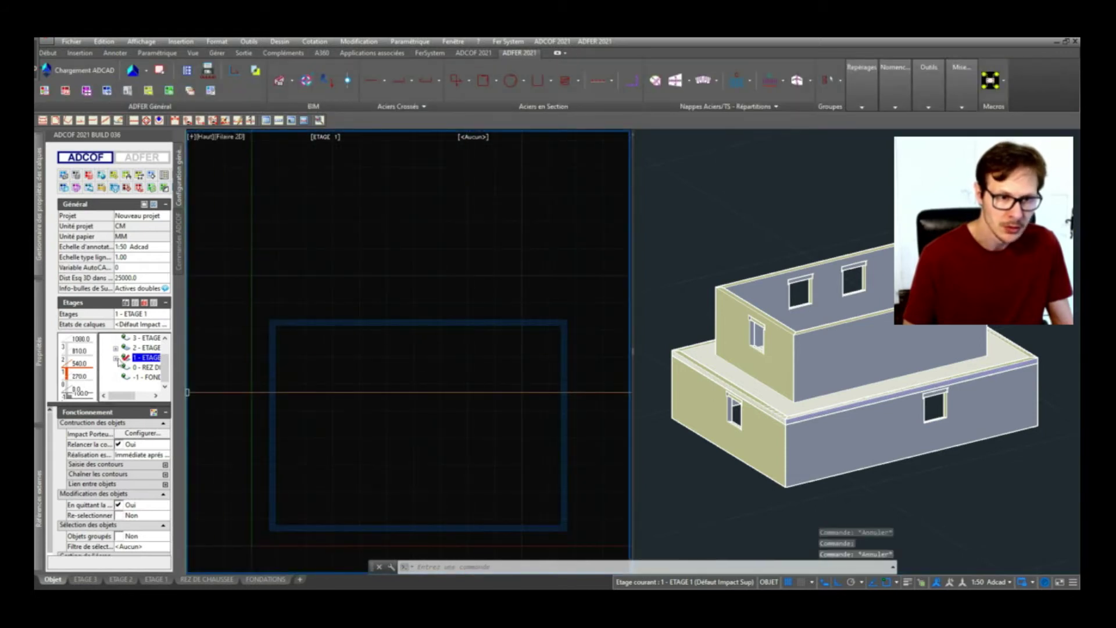
pyautogui.click(306, 379)
pyautogui.click(363, 403)
pyautogui.scroll(-5, 437, 351)
pyautogui.scroll(5, 442, 417)
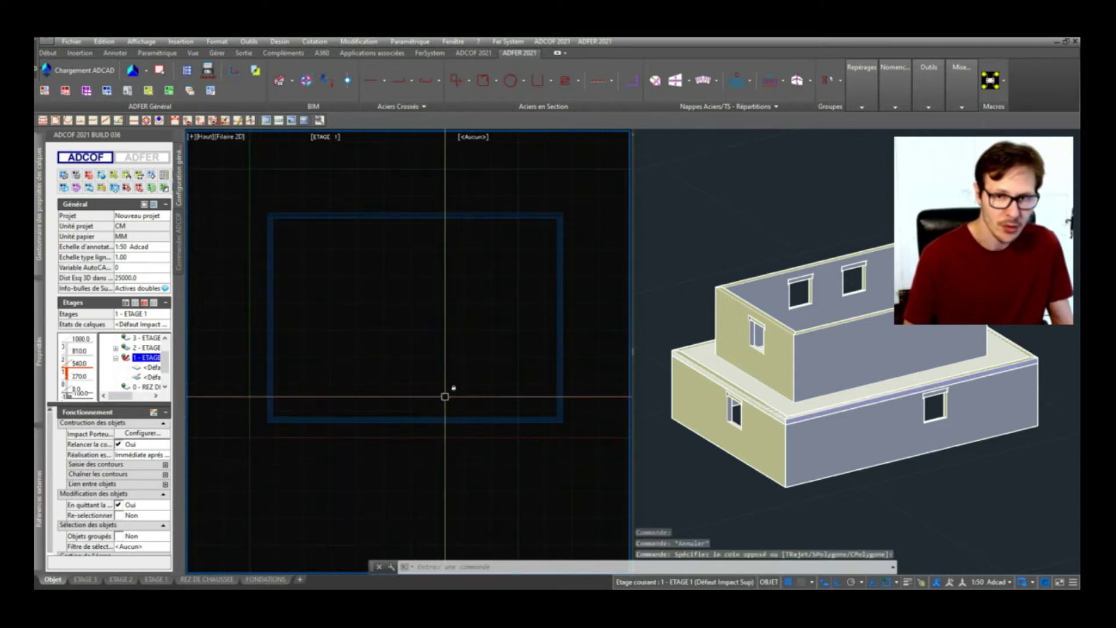
pyautogui.scroll(5, 407, 218)
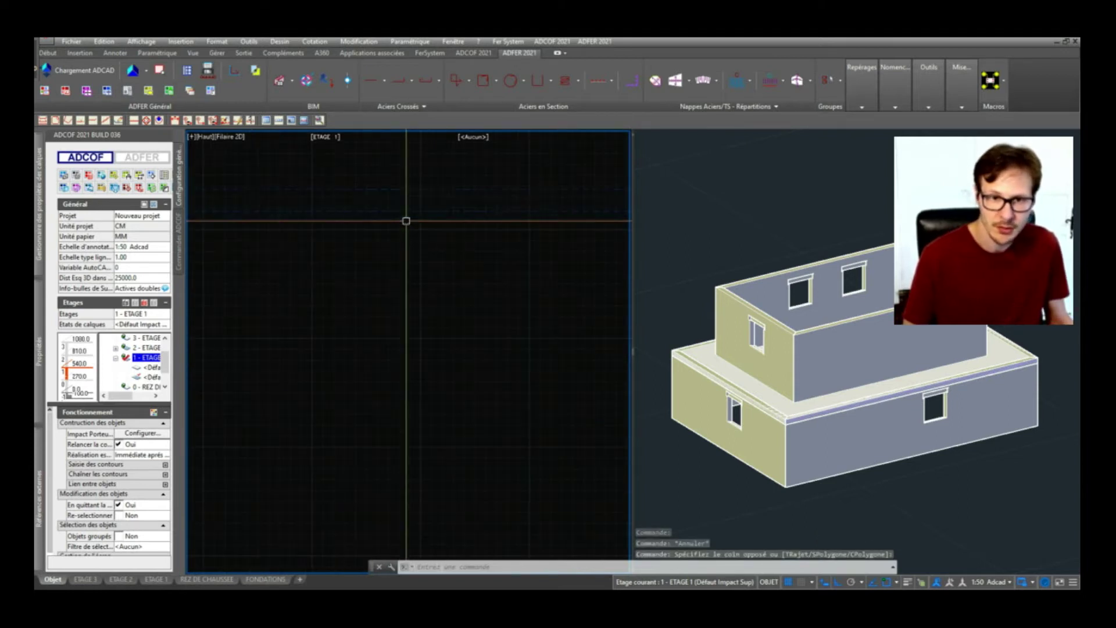
pyautogui.scroll(-5, 487, 279)
pyautogui.moveTo(387, 351)
pyautogui.mouseDown(button='middle')
pyautogui.moveTo(406, 333)
pyautogui.moveTo(402, 347)
pyautogui.mouseUp(button='middle')
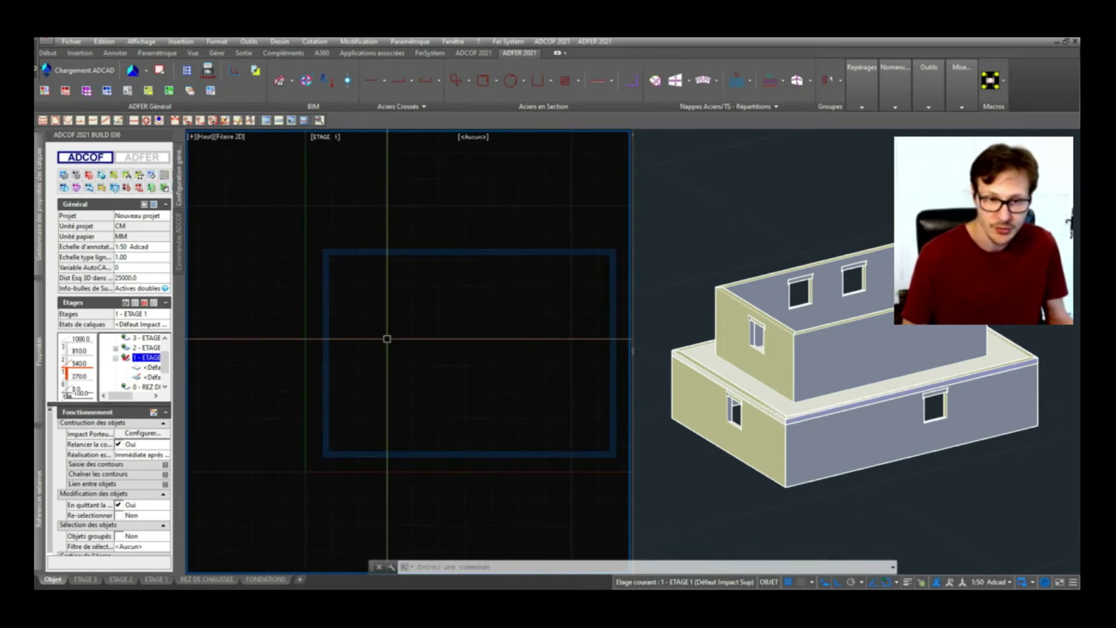
pyautogui.moveTo(442, 359); pyautogui.dragTo(431, 336, button='middle')
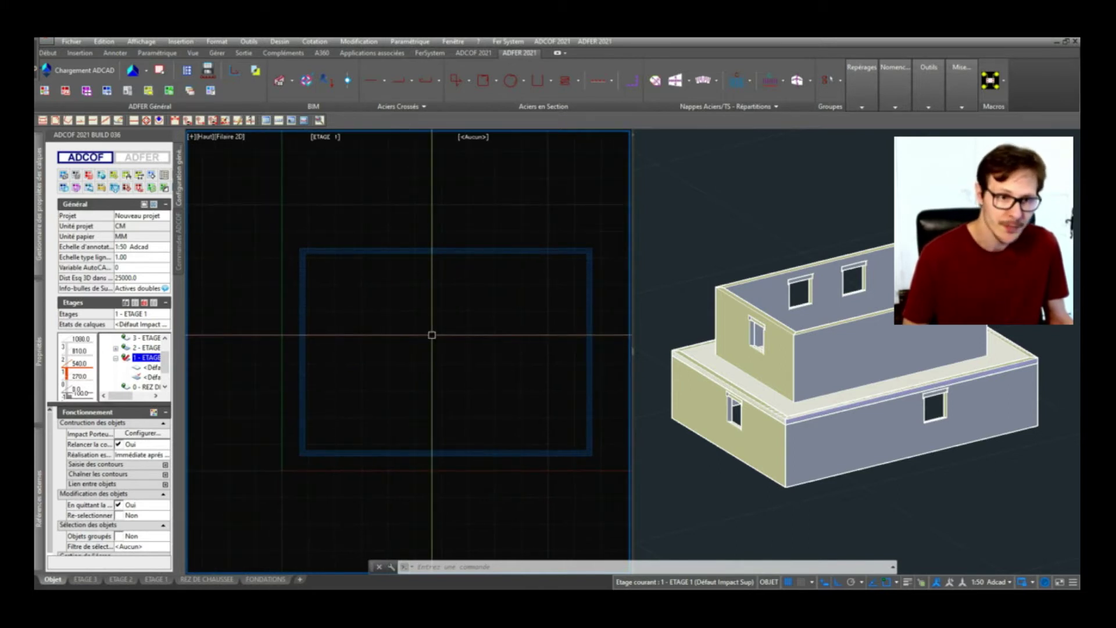
pyautogui.moveTo(416, 347); pyautogui.dragTo(400, 348, button='middle')
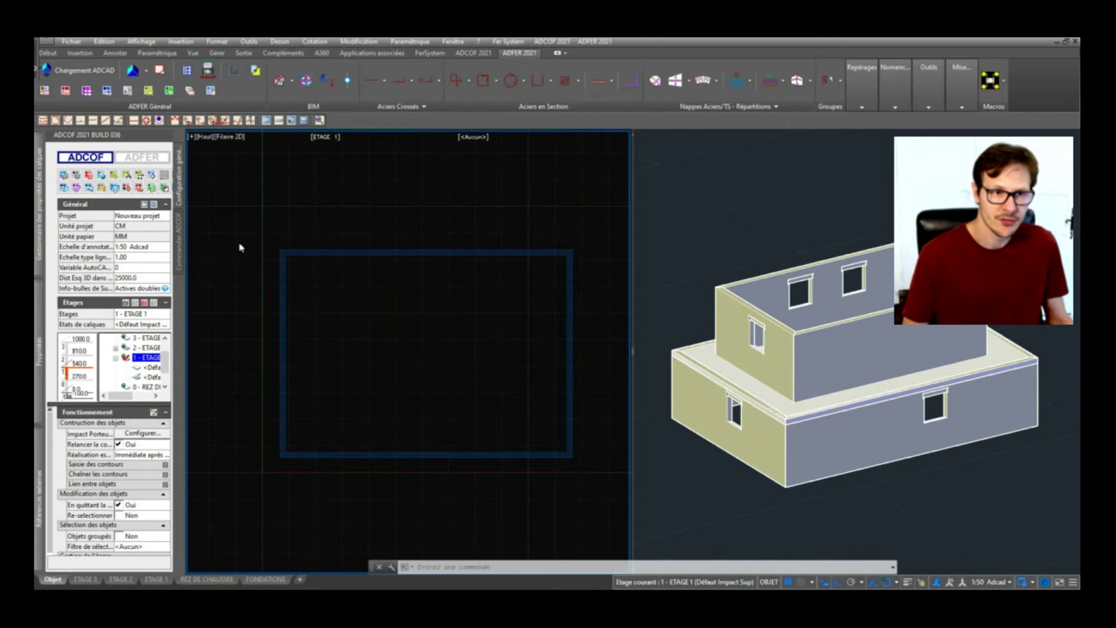
# Step: Draw ETAGE 1's four outer walls, 20 cm thick and 270 cm high, as a closed loop following ETAGE 2's projected outline
pyautogui.click(178, 246)
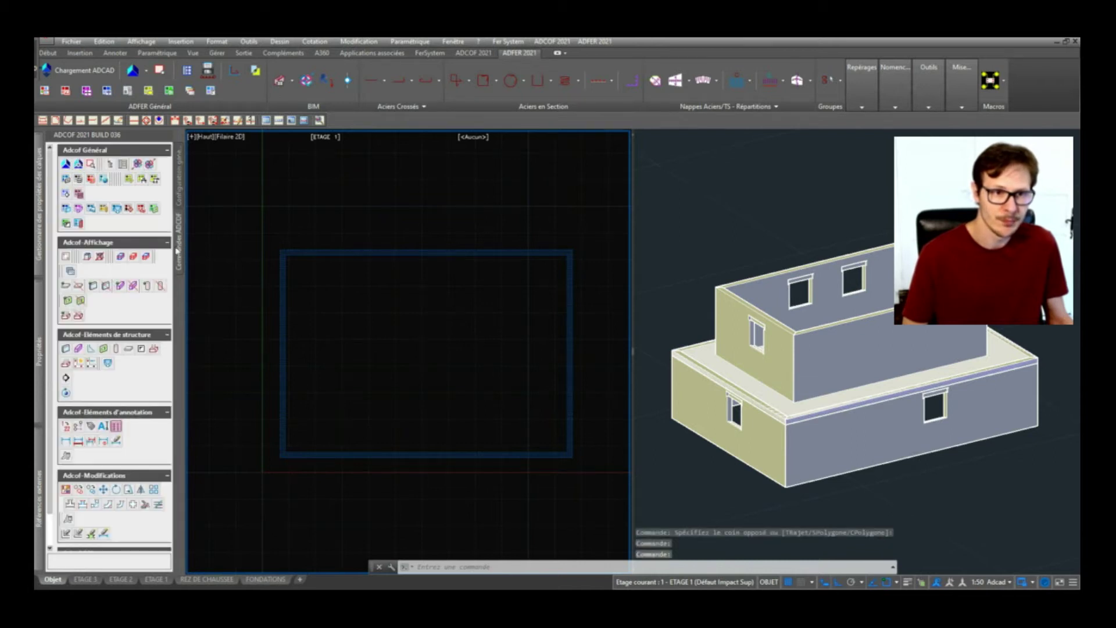
pyautogui.click(66, 349)
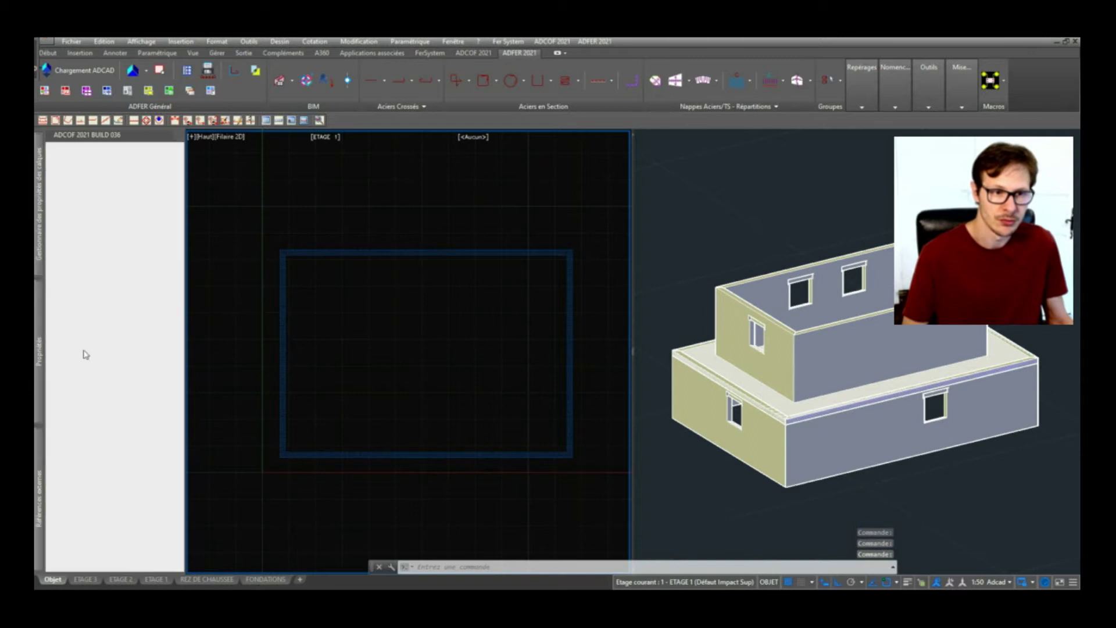
pyautogui.click(285, 255)
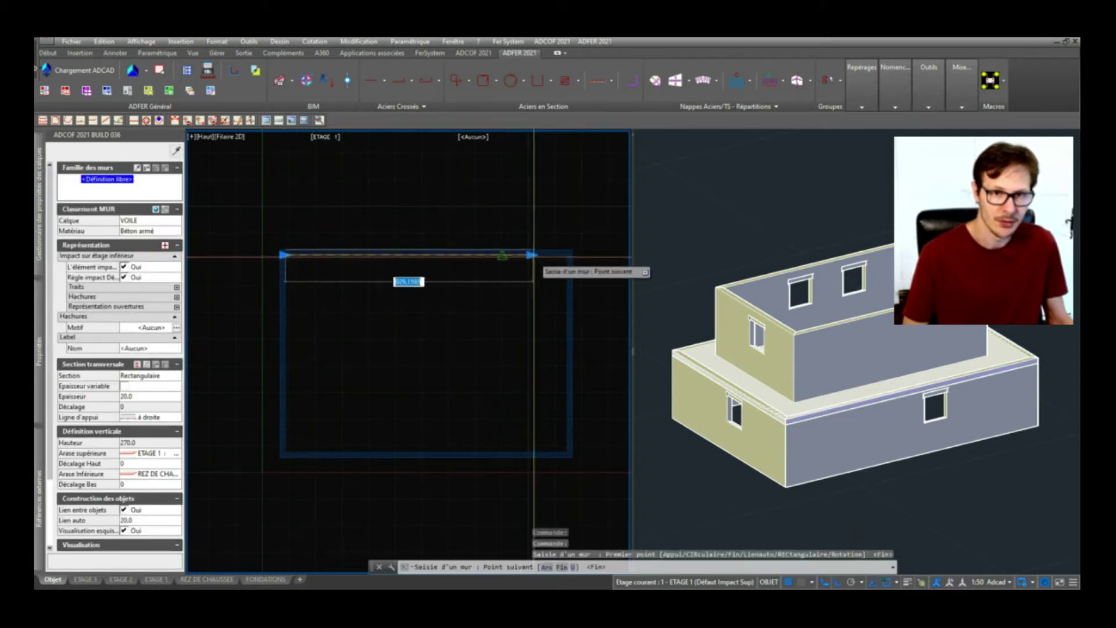
pyautogui.scroll(2, 547, 414)
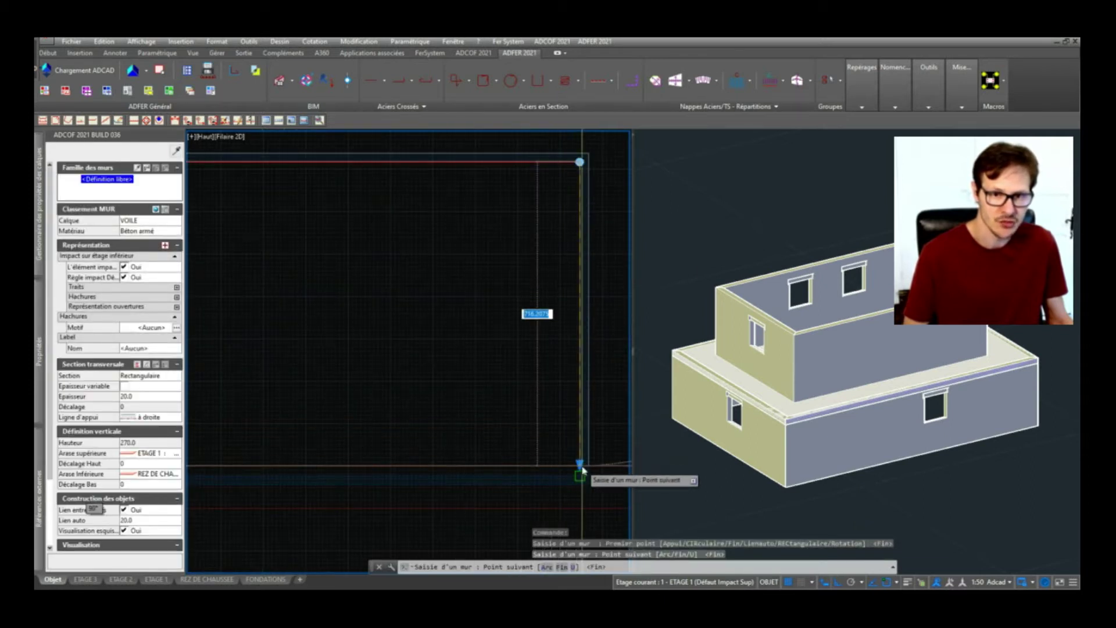
pyautogui.click(581, 469)
pyautogui.scroll(-2, 575, 407)
pyautogui.scroll(2, 317, 439)
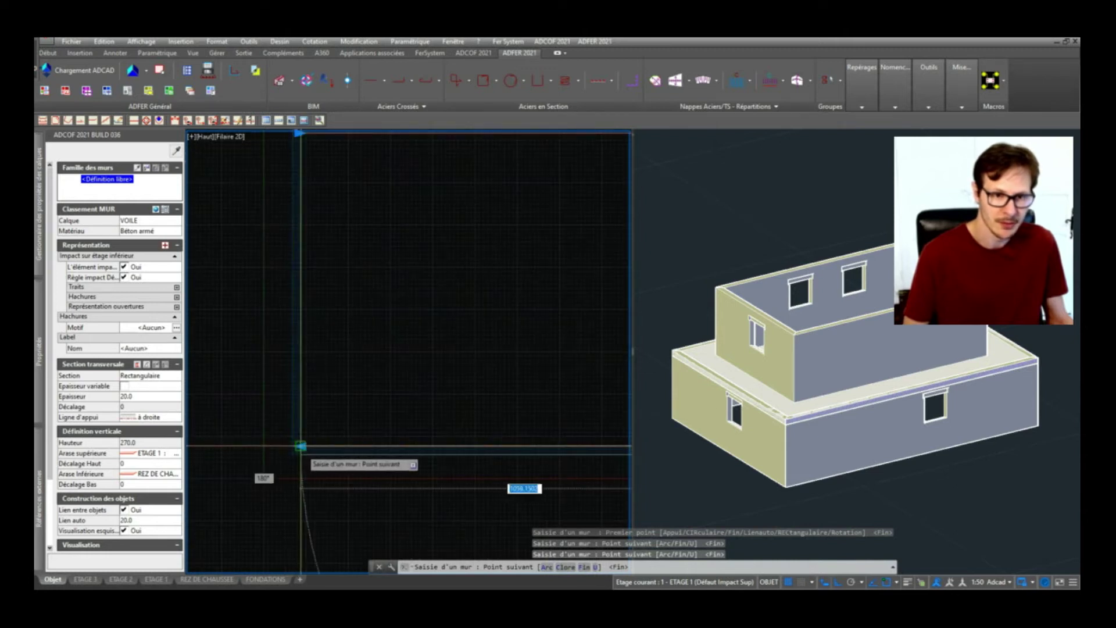
pyautogui.click(296, 448)
pyautogui.scroll(-2, 299, 447)
pyautogui.write('c')
pyautogui.press('Return')
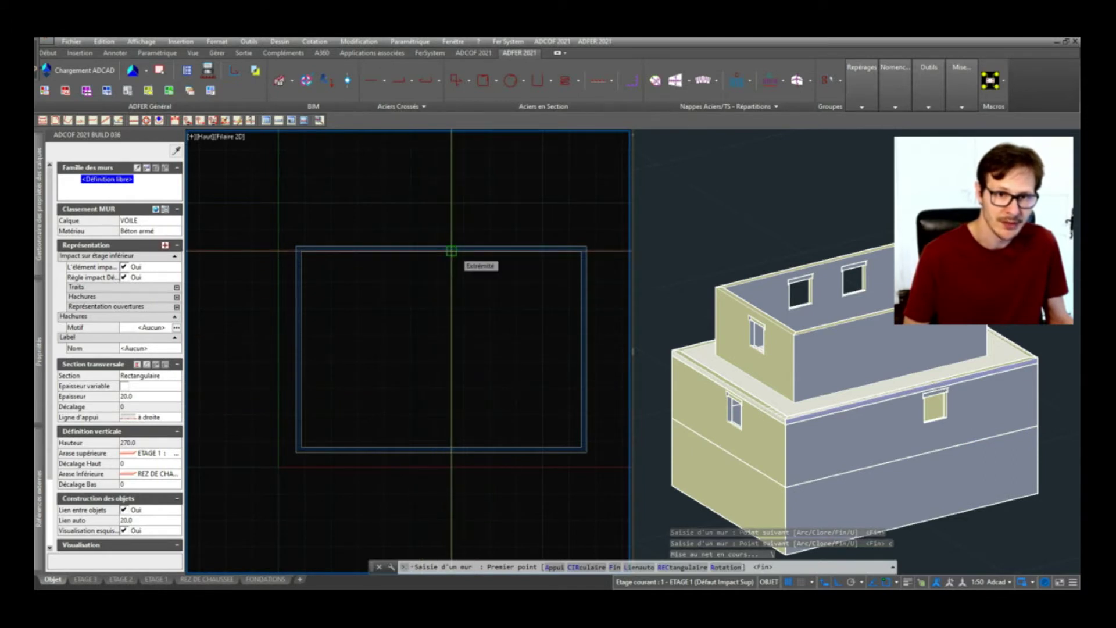
# Step: Draw a 20 cm thick interior wall straight across ETAGE 1, from the upper outer wall to the lower one
pyautogui.click(451, 251)
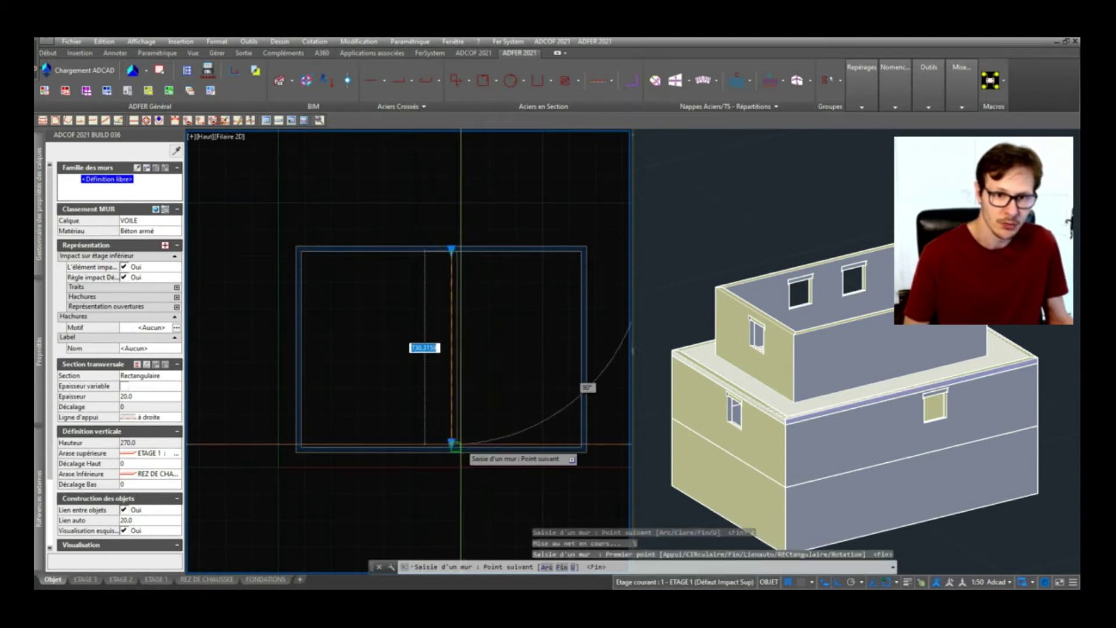
pyautogui.click(451, 446)
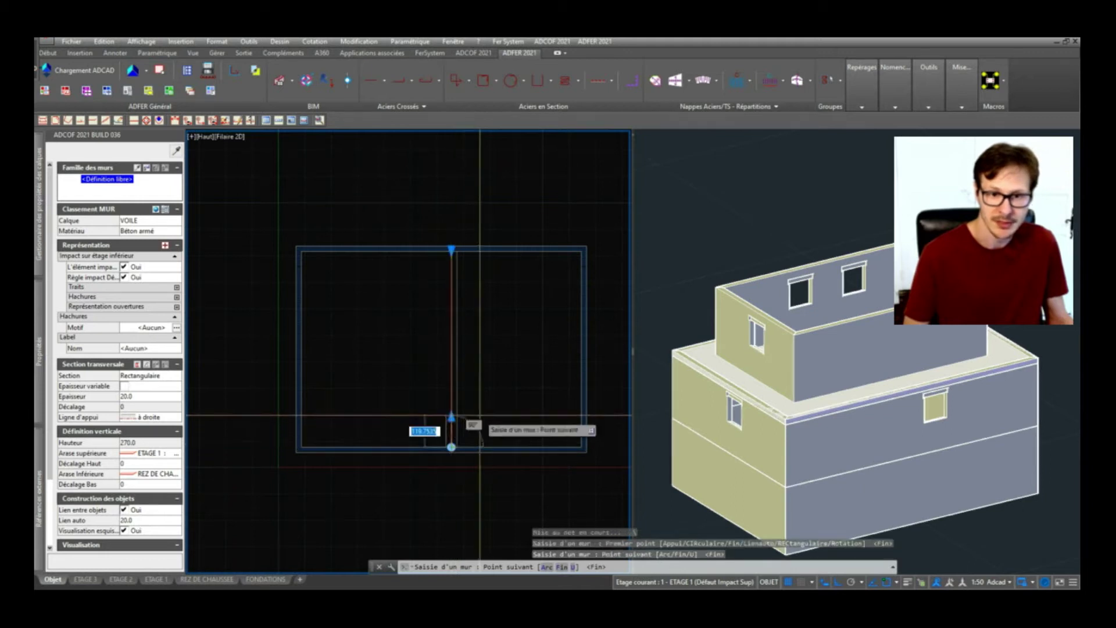
pyautogui.press('Return')
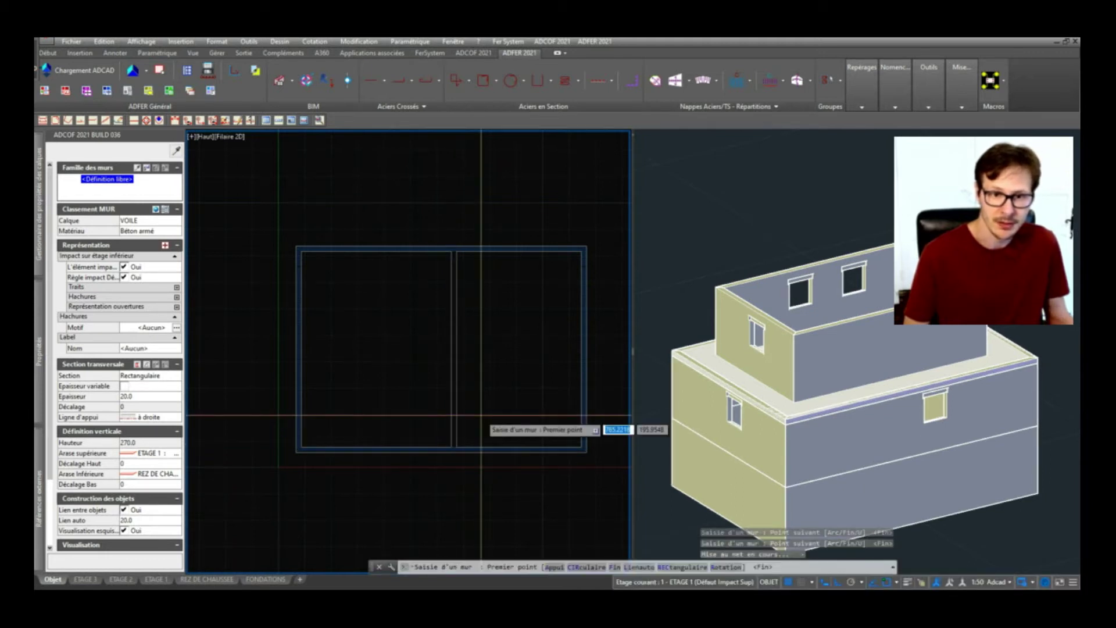
pyautogui.press('Escape')
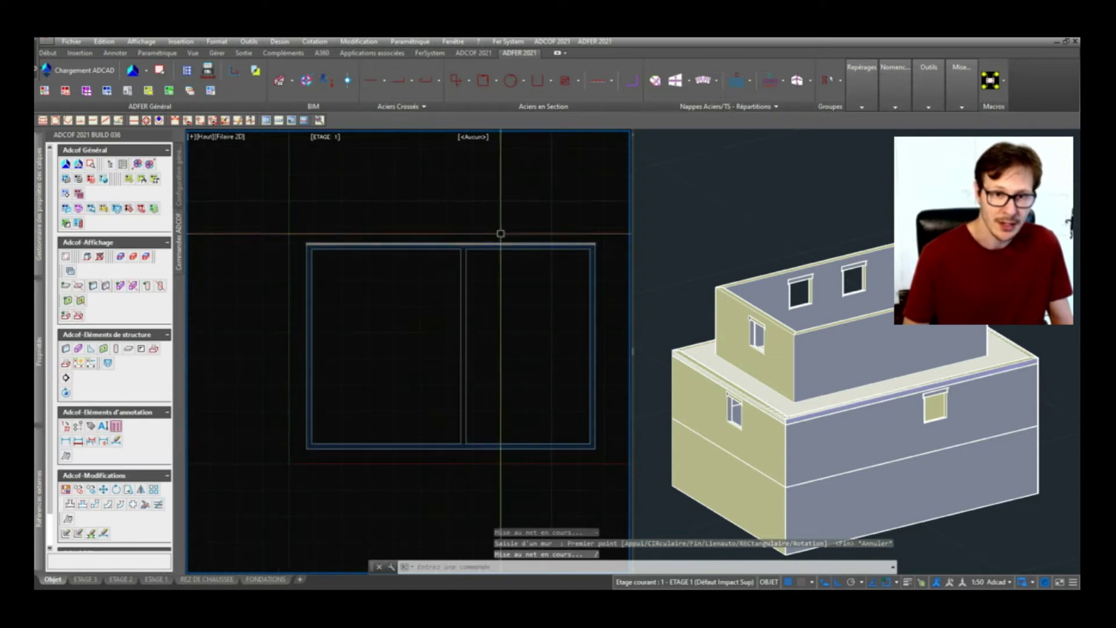
# Step: Examine how ETAGE 2's impact hatching overlaps the upper outer wall of ETAGE 1
pyautogui.click(501, 233)
pyautogui.click(476, 267)
pyautogui.scroll(4, 485, 244)
pyautogui.press('Escape')
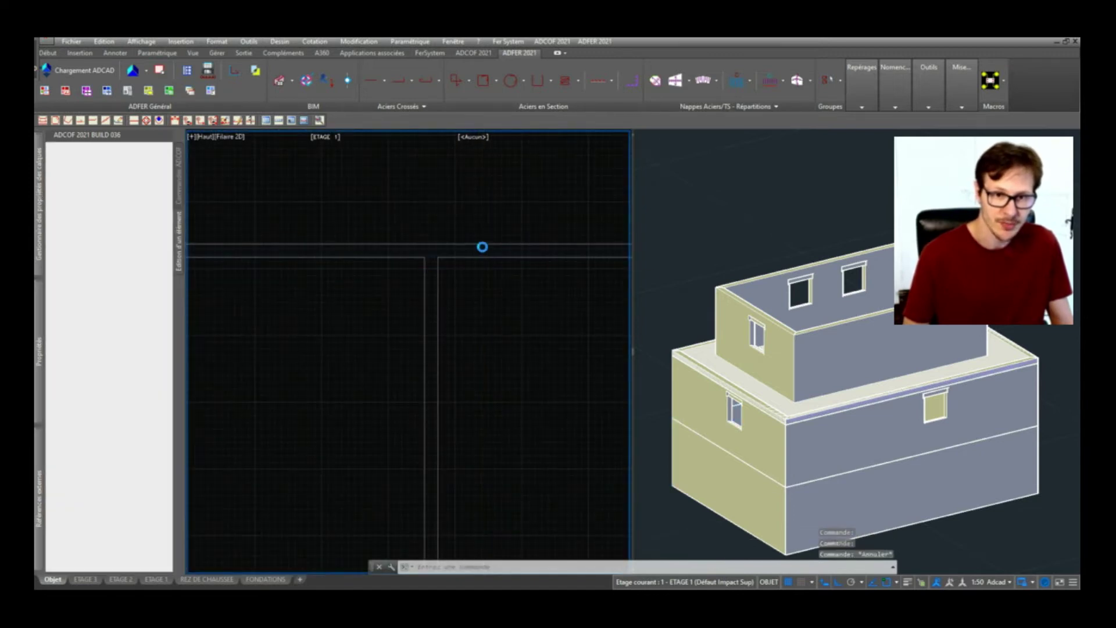
pyautogui.click(486, 246)
pyautogui.press('Escape')
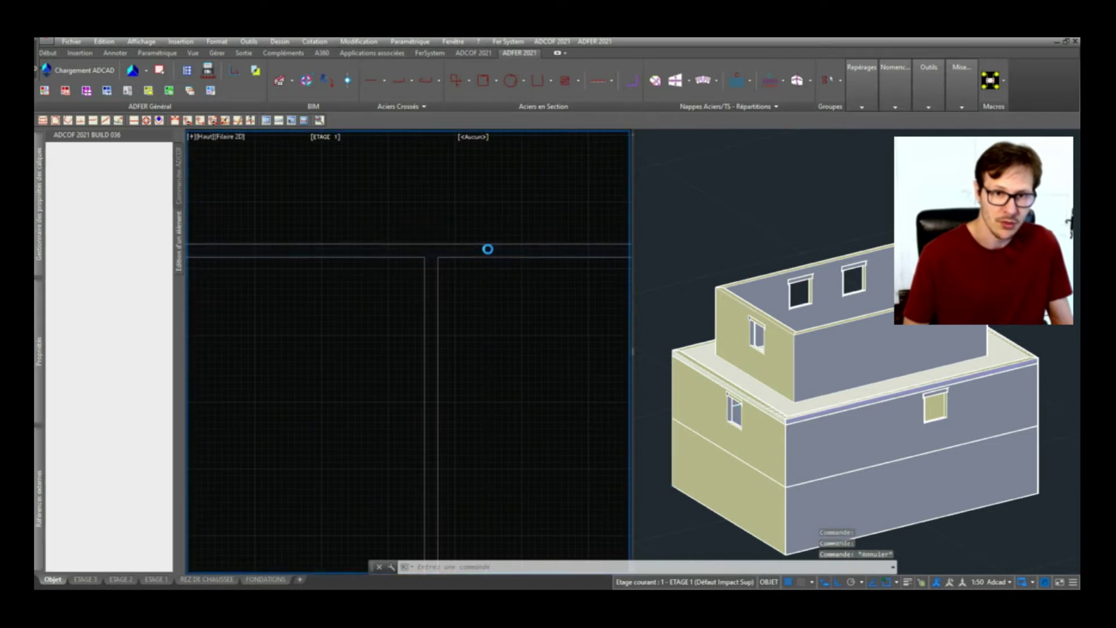
pyautogui.click(489, 251)
pyautogui.scroll(-5, 489, 251)
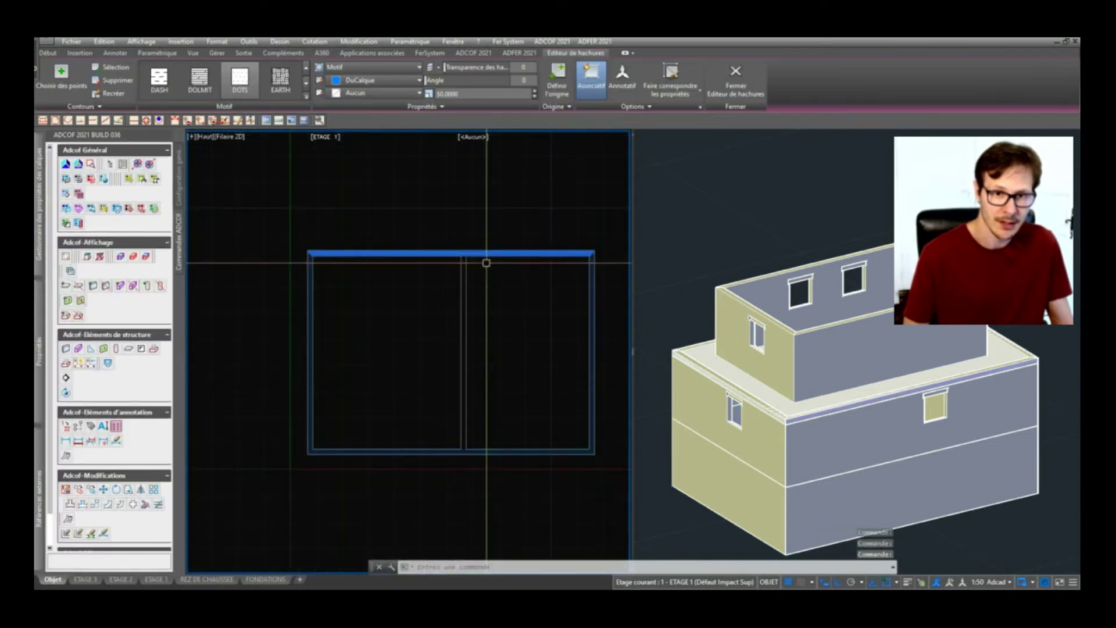
pyautogui.press('Escape')
pyautogui.scroll(5, 469, 306)
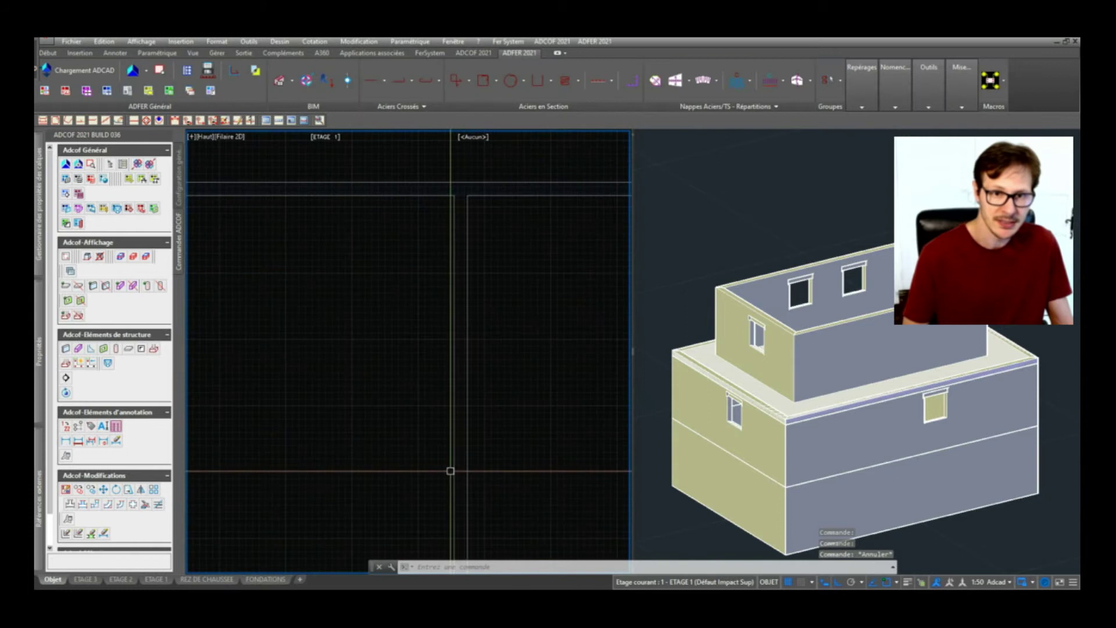
# Step: Examine the junction of the interior wall with the outer walls of ETAGE 1 and compare it with the 3D model
pyautogui.scroll(-4, 452, 429)
pyautogui.keyDown('shift'); pyautogui.moveTo(787, 460); pyautogui.dragTo(871, 494, button='middle'); pyautogui.keyUp('shift')
pyautogui.click(467, 310)
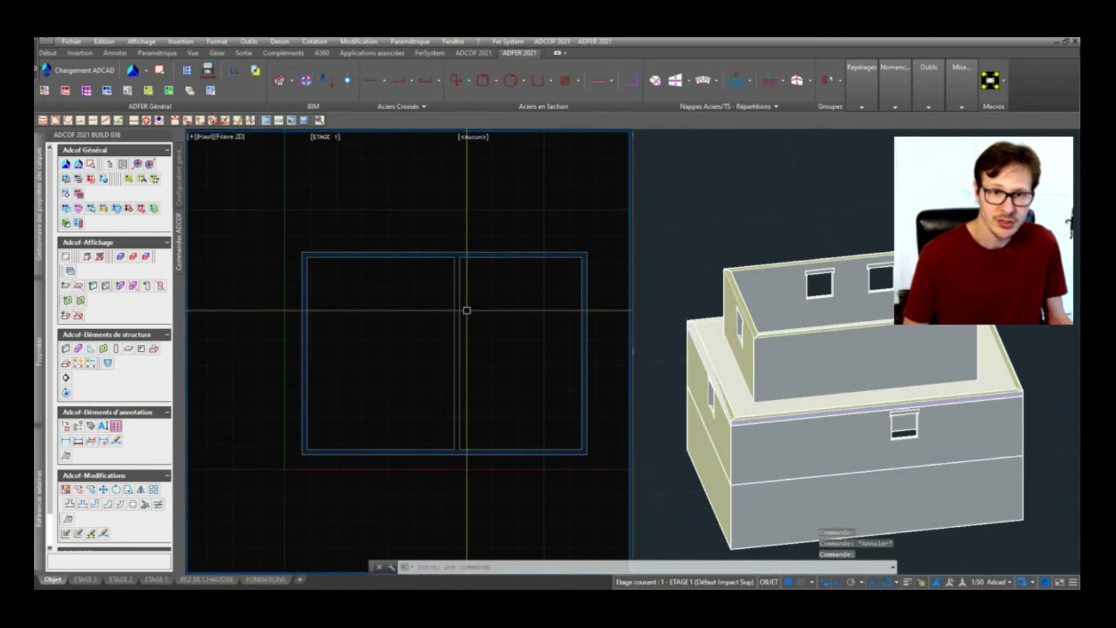
pyautogui.scroll(5, 466, 311)
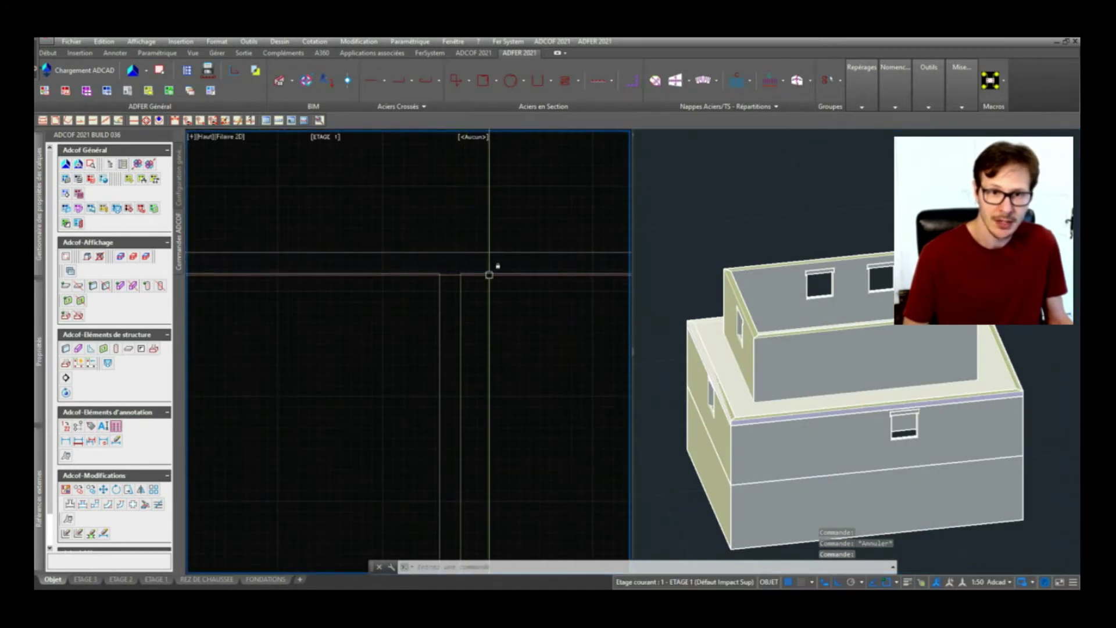
pyautogui.scroll(-4, 478, 274)
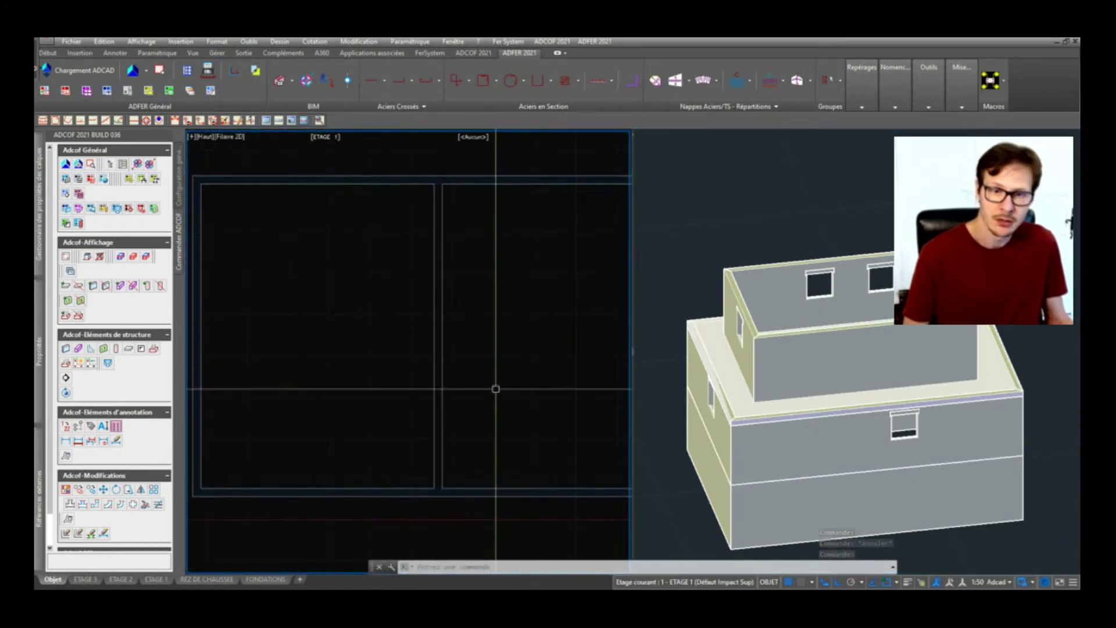
pyautogui.moveTo(459, 430); pyautogui.dragTo(471, 463, button='middle')
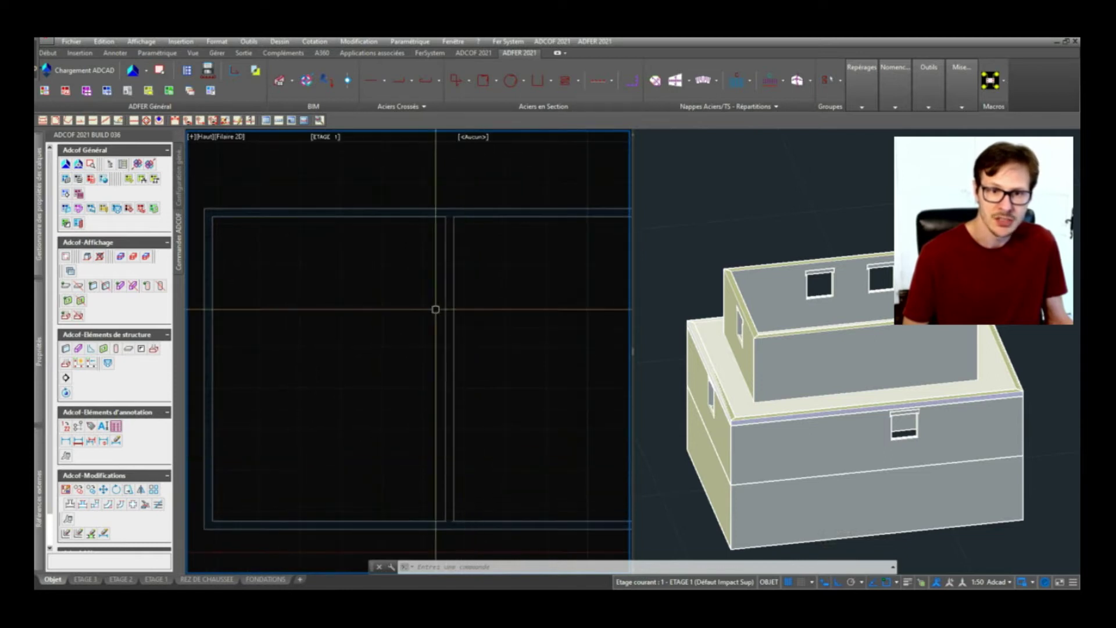
pyautogui.scroll(3, 444, 216)
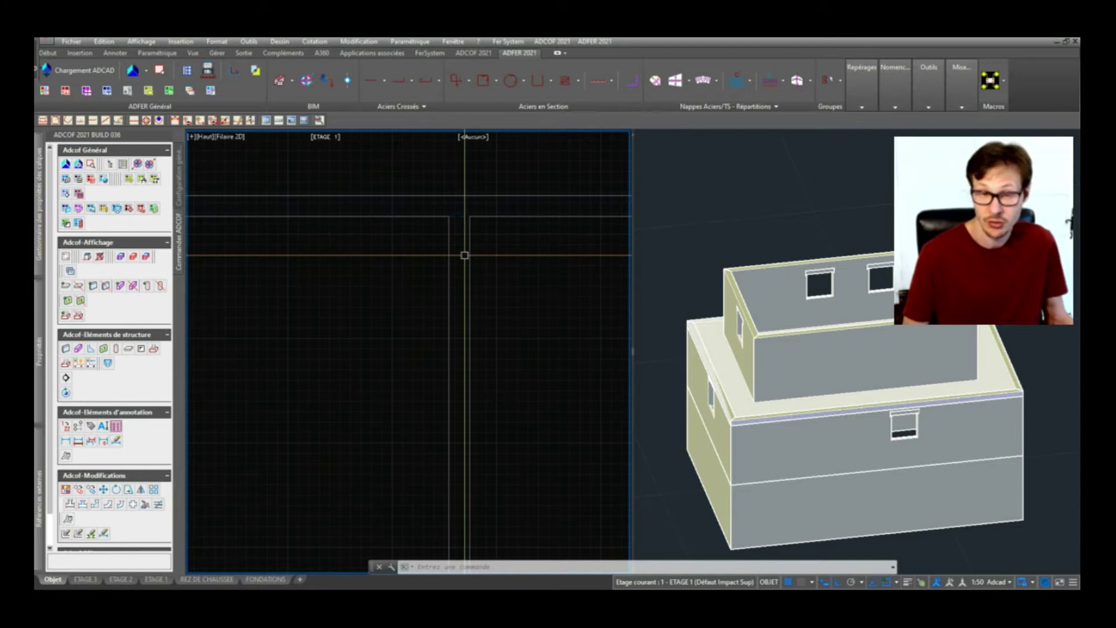
pyautogui.scroll(-4, 464, 254)
pyautogui.click(490, 322)
pyautogui.click(525, 359)
pyautogui.moveTo(525, 358); pyautogui.dragTo(516, 371, button='middle')
pyautogui.click(756, 261)
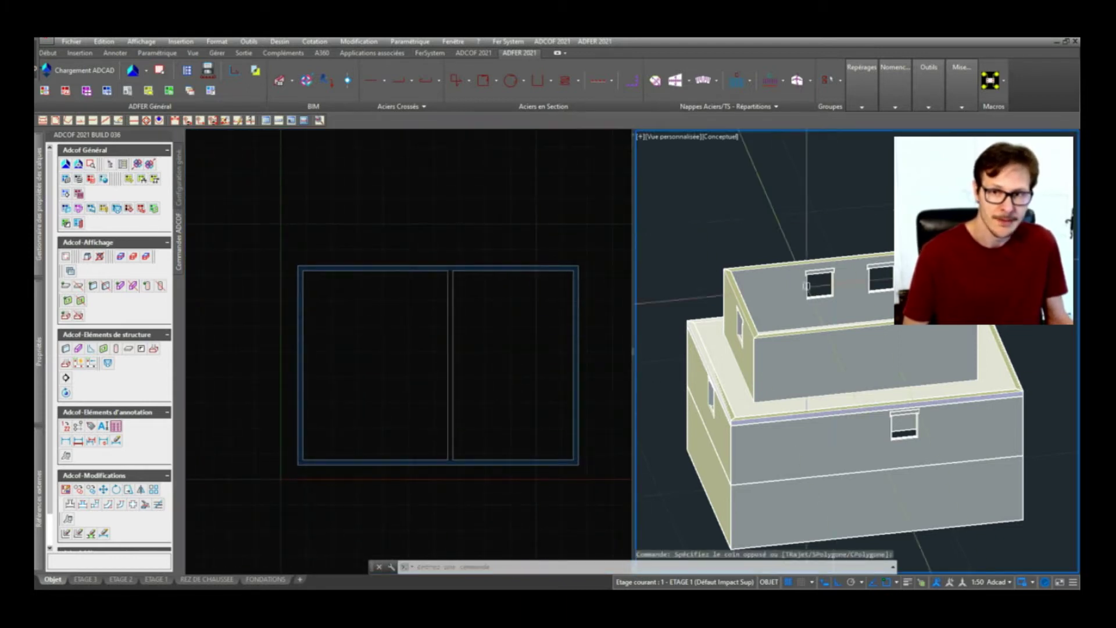
pyautogui.click(455, 339)
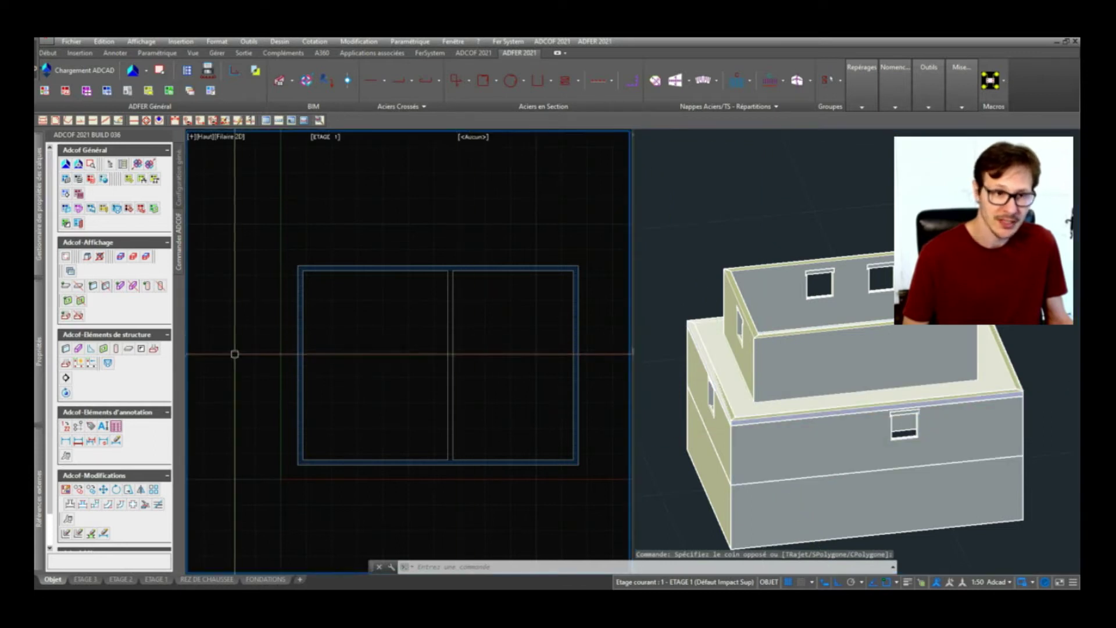
# Step: Try to insert a 100X100 window at the left end of ETAGE 1's upper outer wall and undo it
pyautogui.click(104, 348)
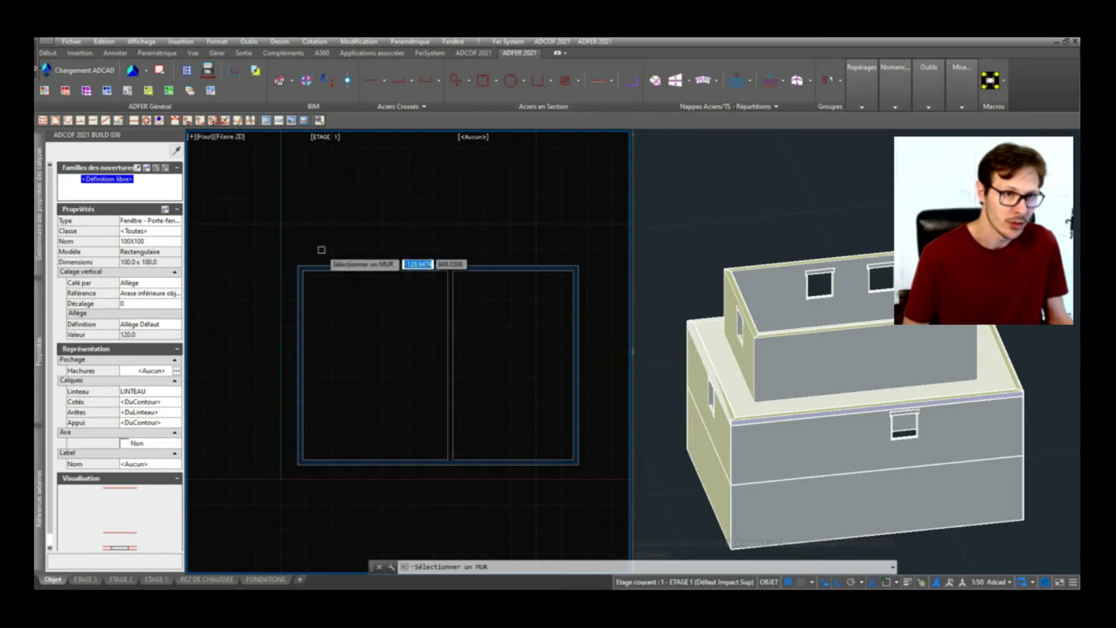
pyautogui.write('100')
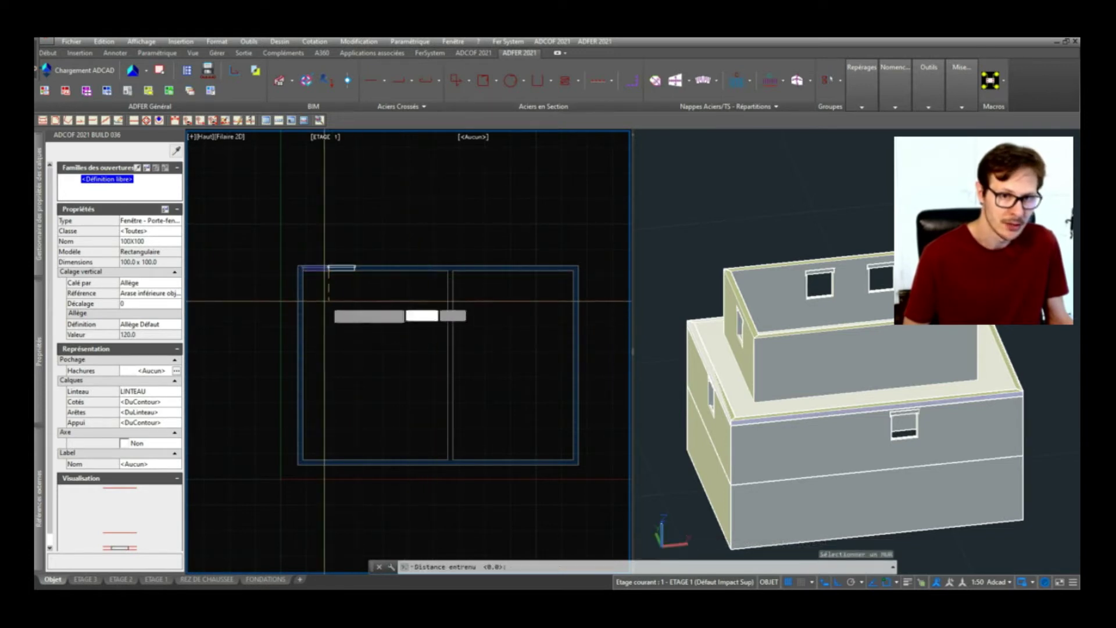
pyautogui.press('Return')
pyautogui.scroll(5, 327, 275)
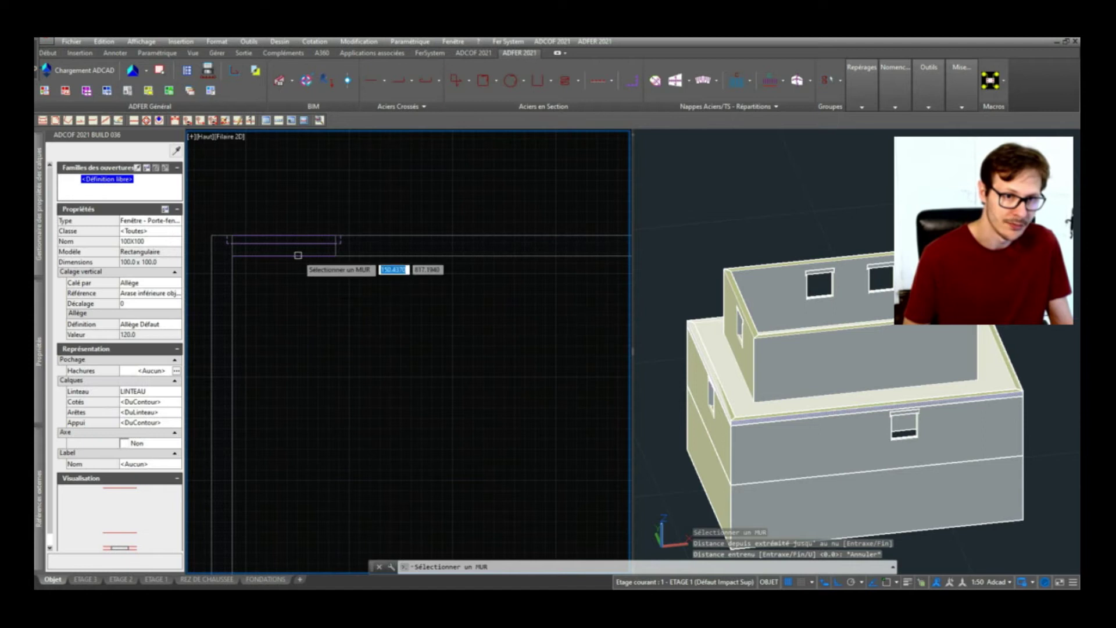
pyautogui.press('Escape')
pyautogui.press('Escape')
pyautogui.scroll(-4, 362, 297)
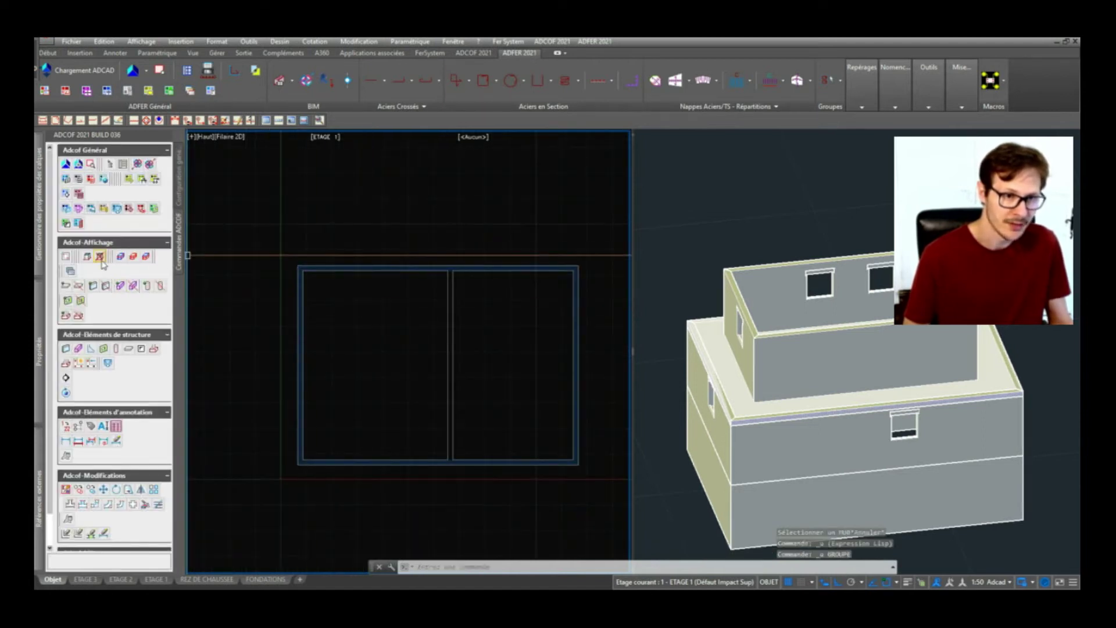
# Step: Insert two 100X100 windows in ETAGE 1's upper outer wall, about 212 cm from its left end and about 149 cm from its right end
pyautogui.click(104, 349)
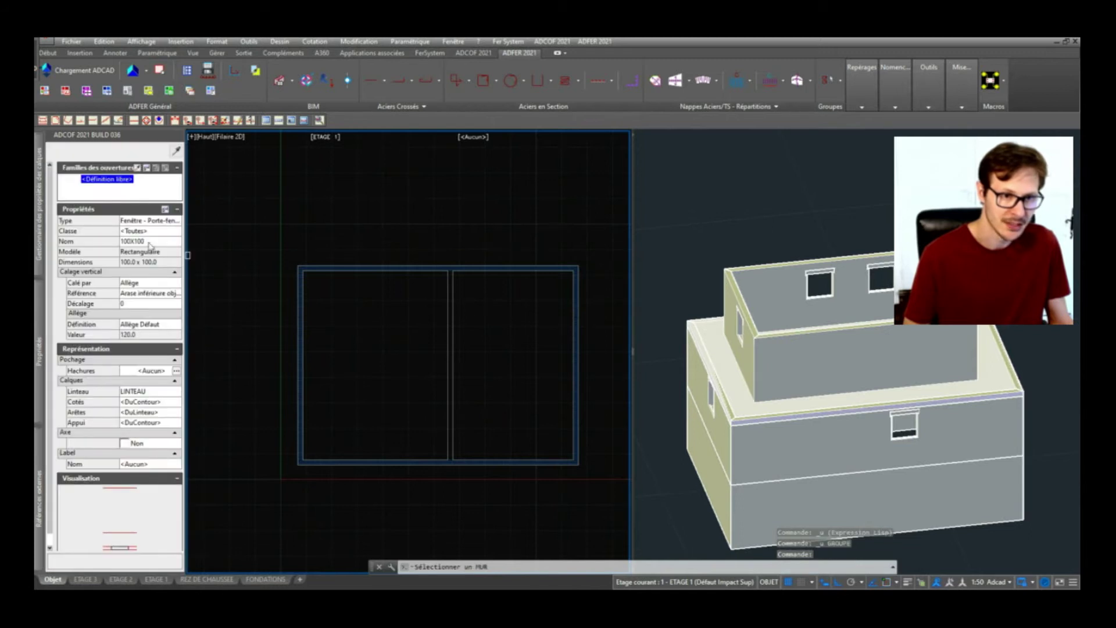
pyautogui.click(369, 270)
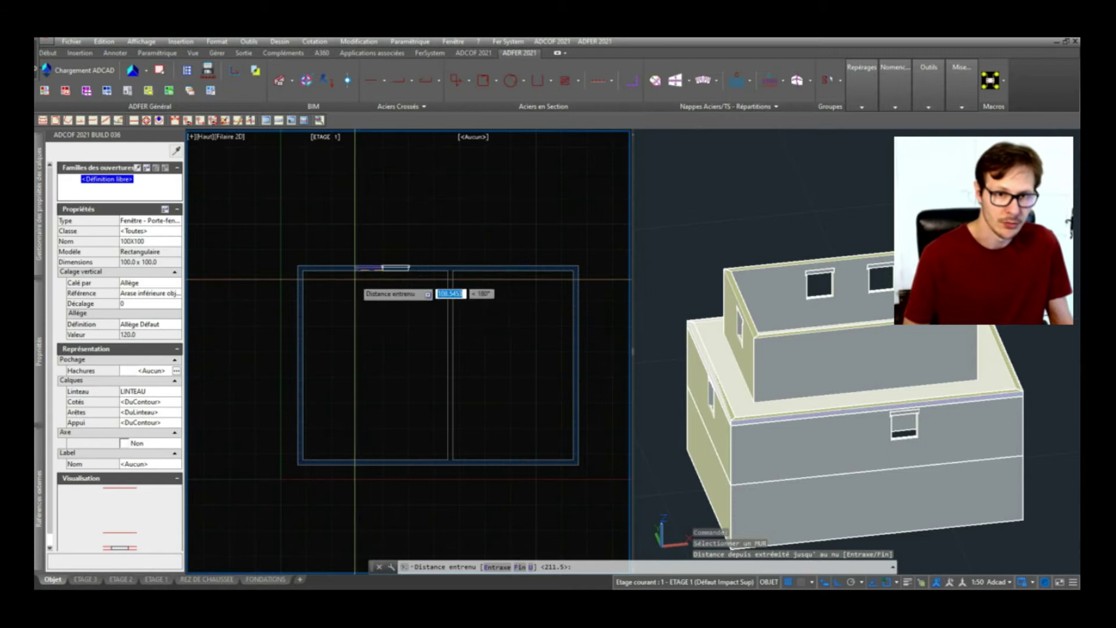
pyautogui.press('Escape')
pyautogui.click(513, 272)
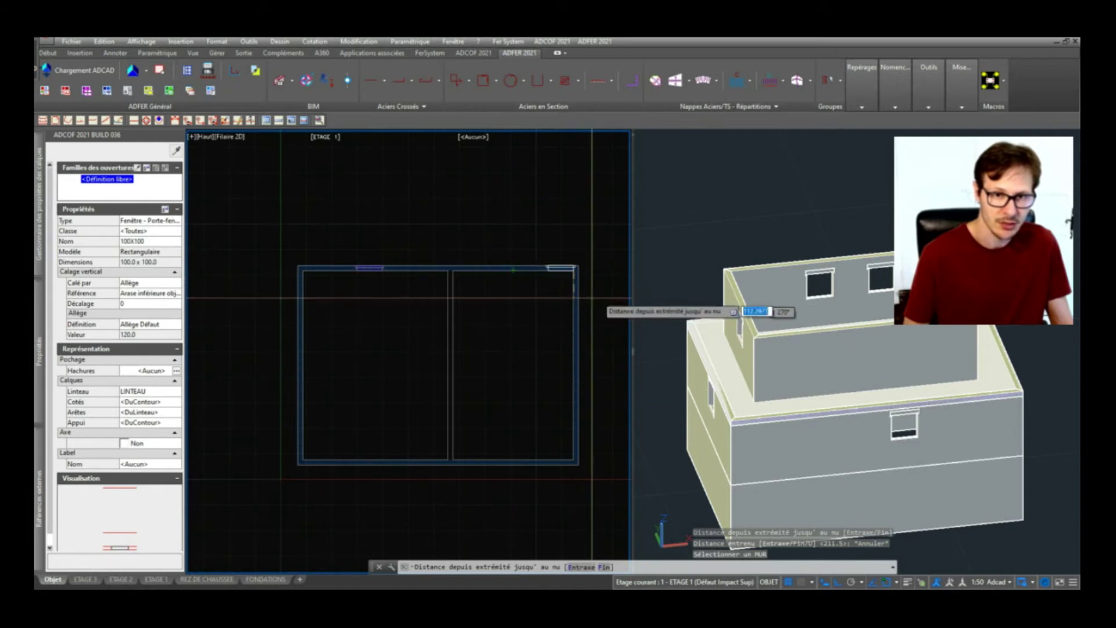
pyautogui.click(535, 303)
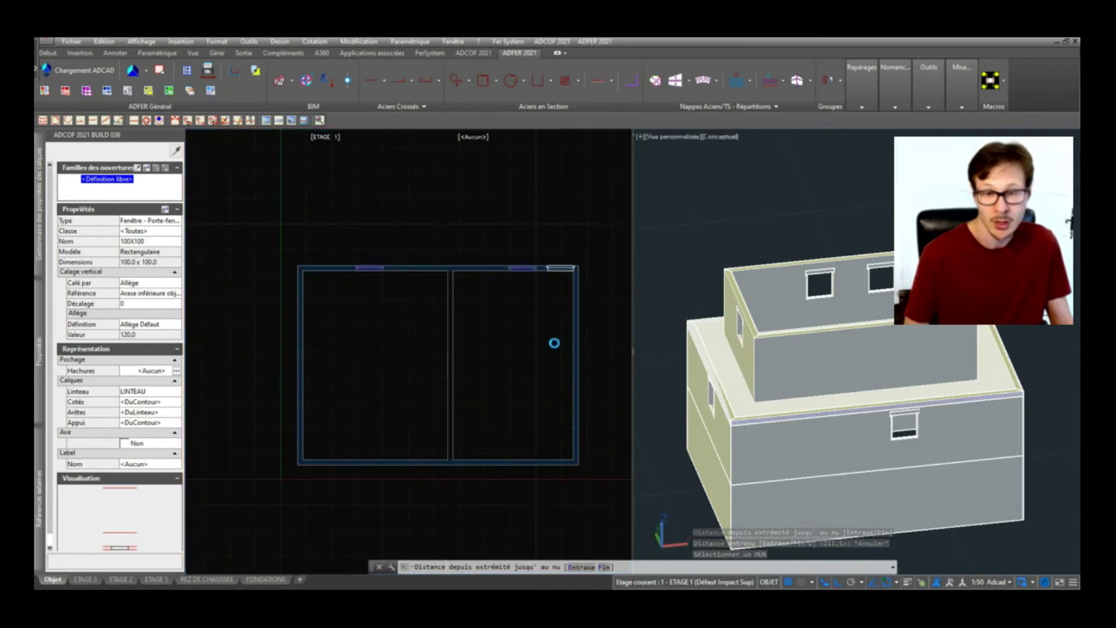
pyautogui.moveTo(546, 317); pyautogui.dragTo(524, 276, button='middle')
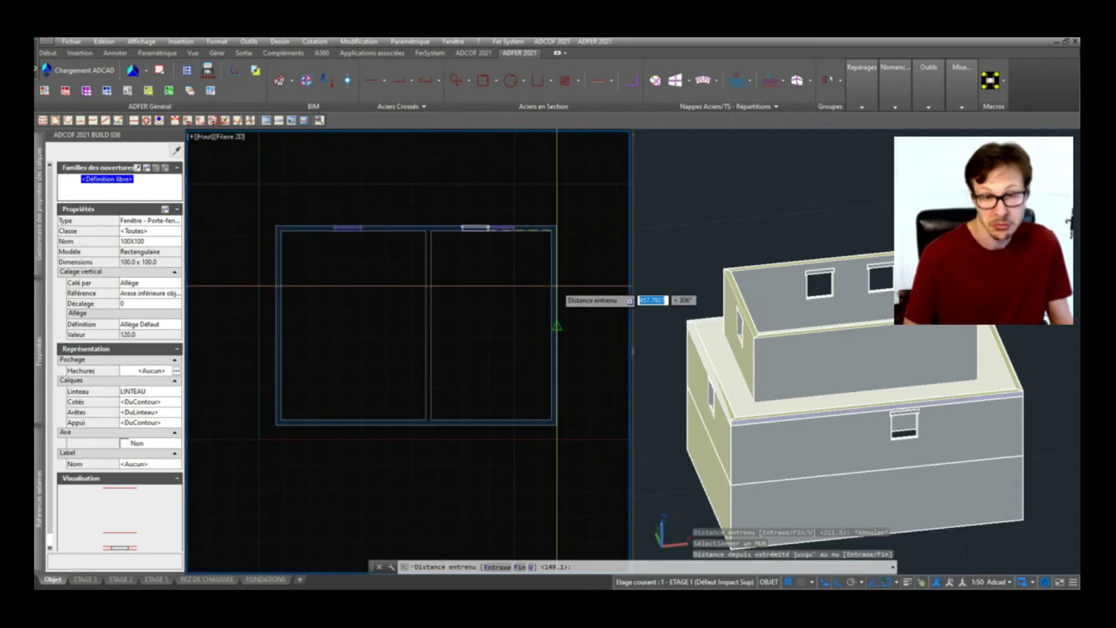
pyautogui.press('Escape')
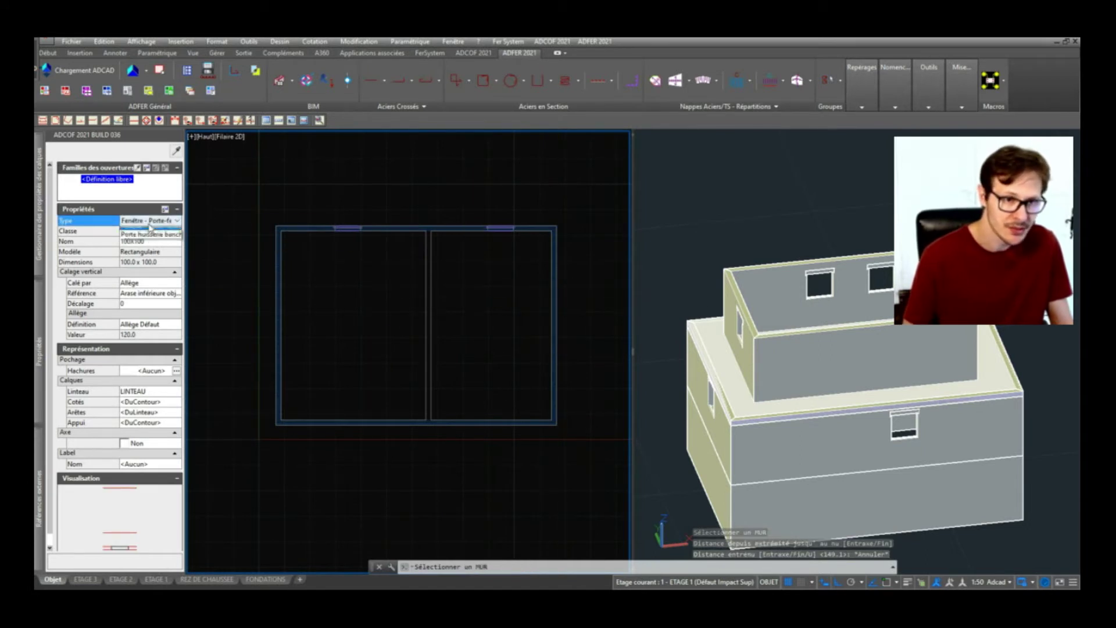
# Step: Insert a PP100 door of the Porte huisserie type in the interior wall, about 308 cm from its upper end, and check the model in 3D
pyautogui.click(148, 248)
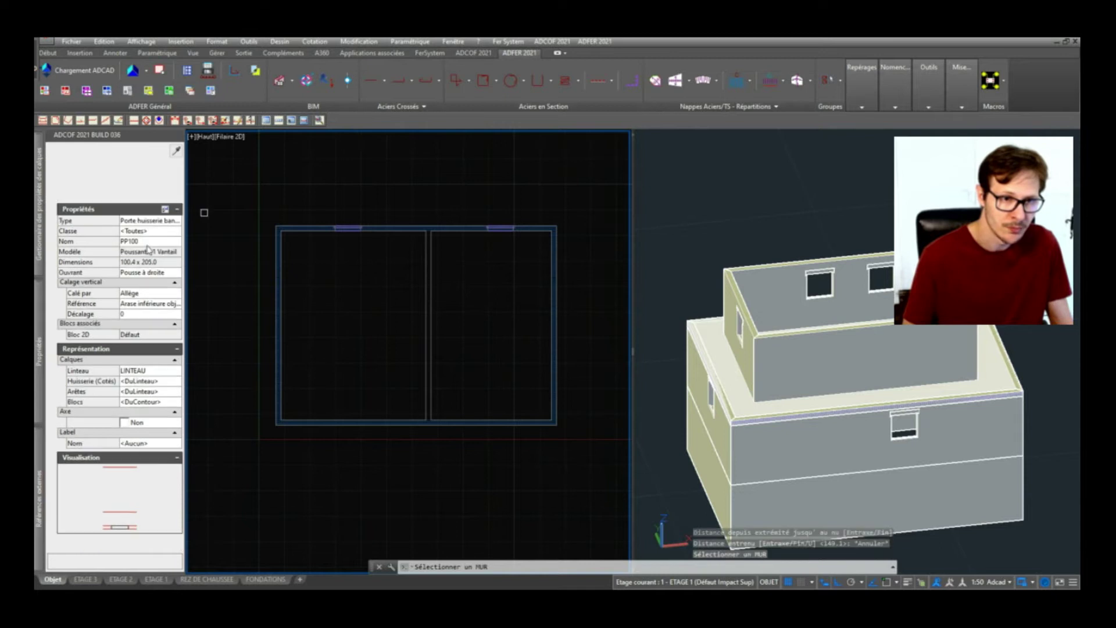
pyautogui.click(427, 318)
pyautogui.scroll(2, 427, 319)
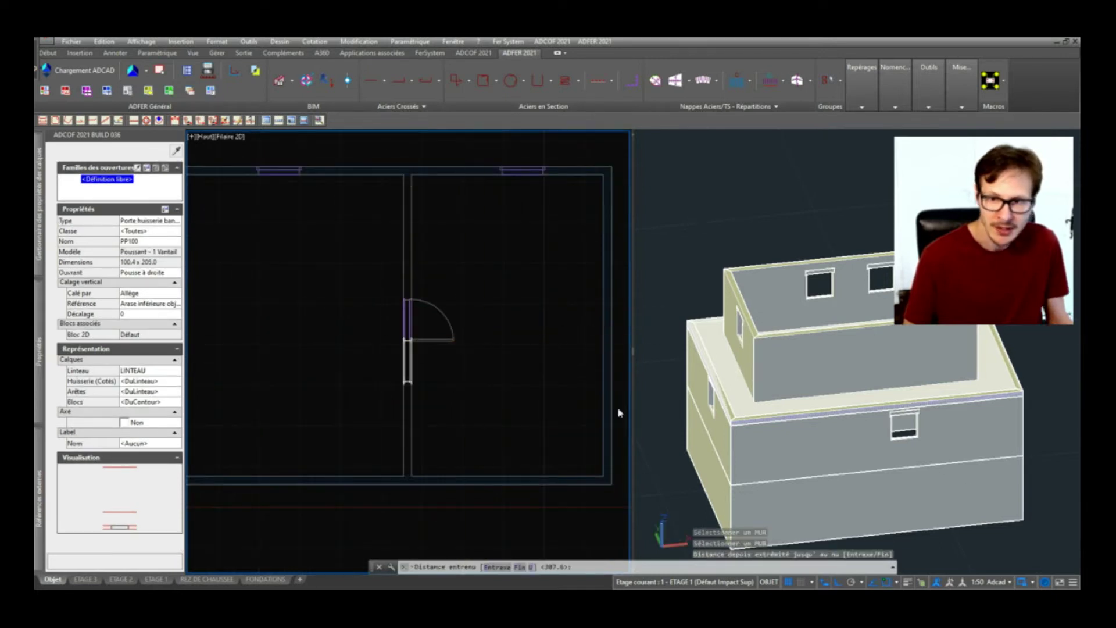
pyautogui.keyDown('shift'); pyautogui.moveTo(853, 479); pyautogui.dragTo(874, 458, button='middle'); pyautogui.keyUp('shift')
pyautogui.click(882, 488)
pyautogui.keyDown('shift'); pyautogui.moveTo(885, 499); pyautogui.dragTo(787, 494, button='middle'); pyautogui.keyUp('shift')
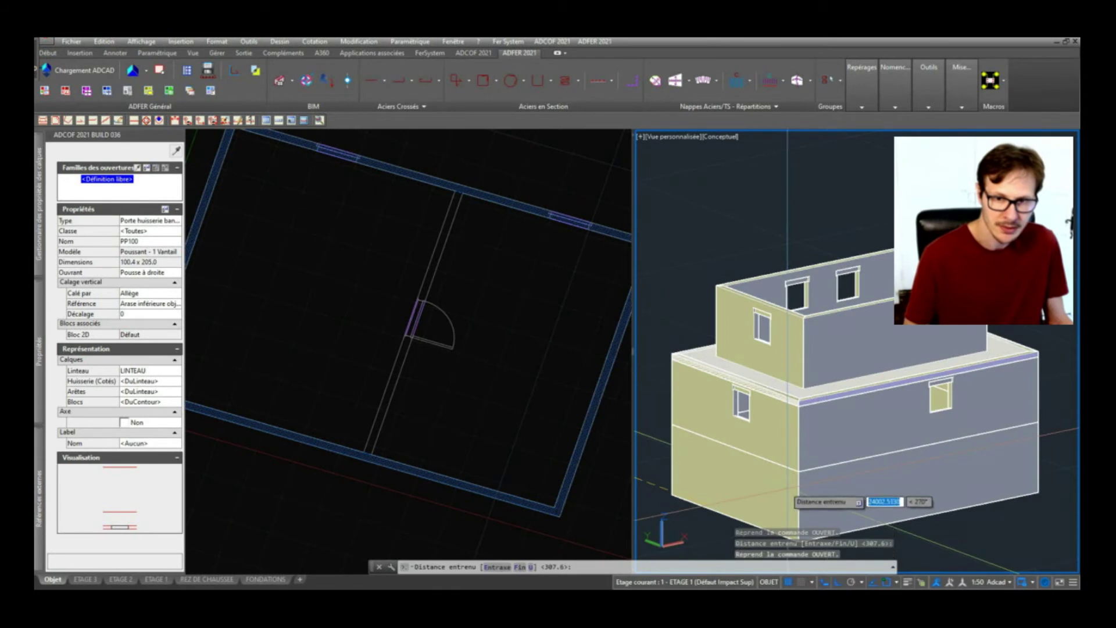
pyautogui.click(383, 407)
pyautogui.scroll(-2, 466, 357)
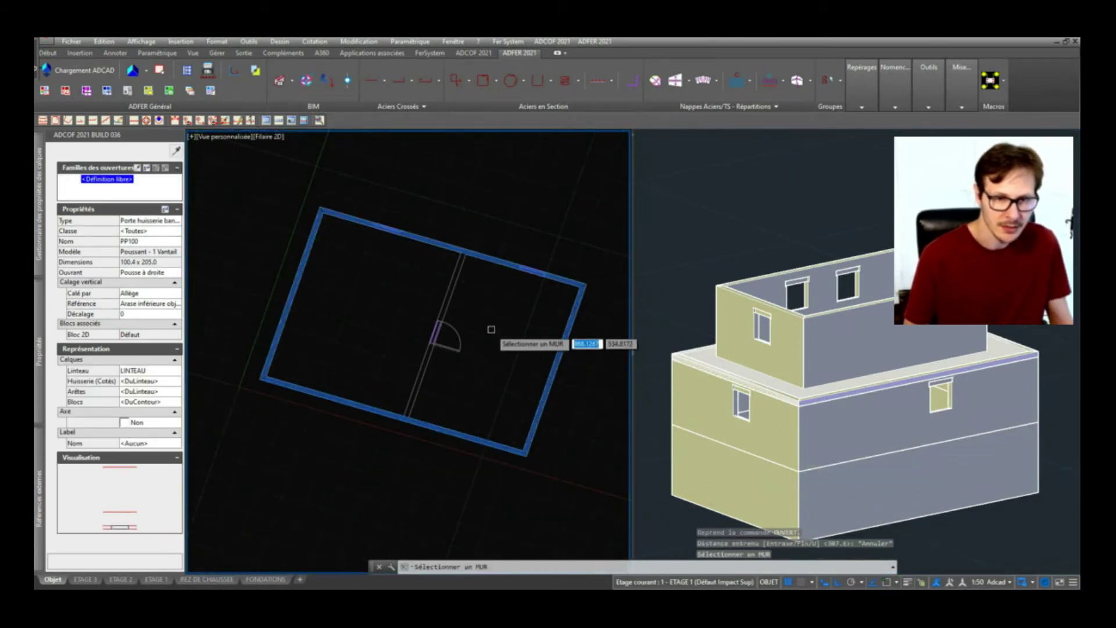
# Step: End the door insertion and restore the rotated ETAGE 1 plan to the Haut view
pyautogui.press('Escape')
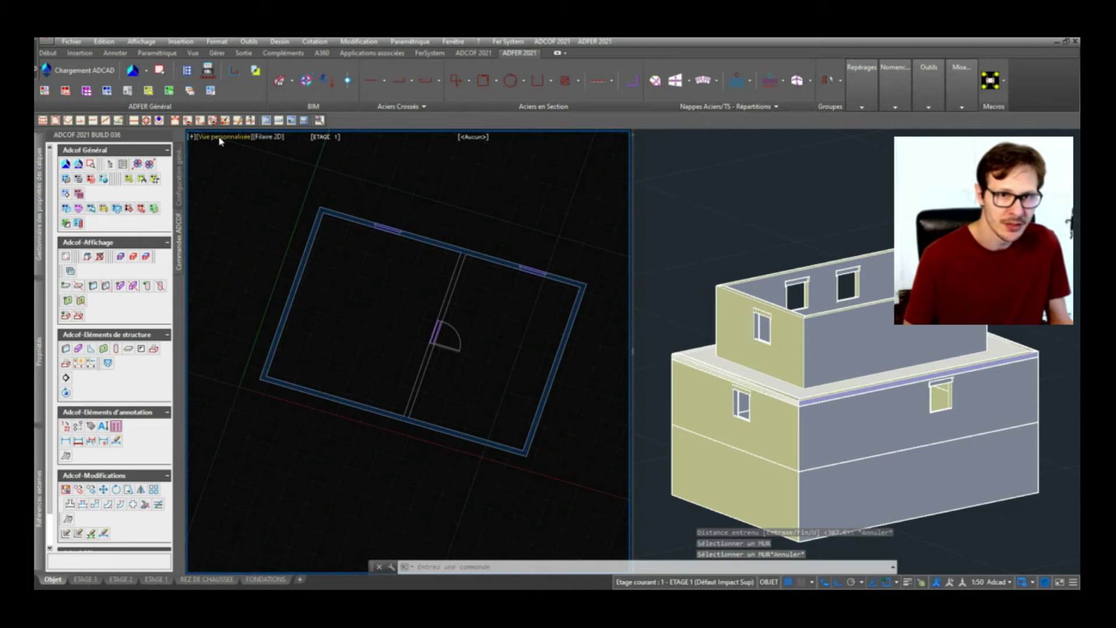
pyautogui.click(221, 139)
pyautogui.click(244, 164)
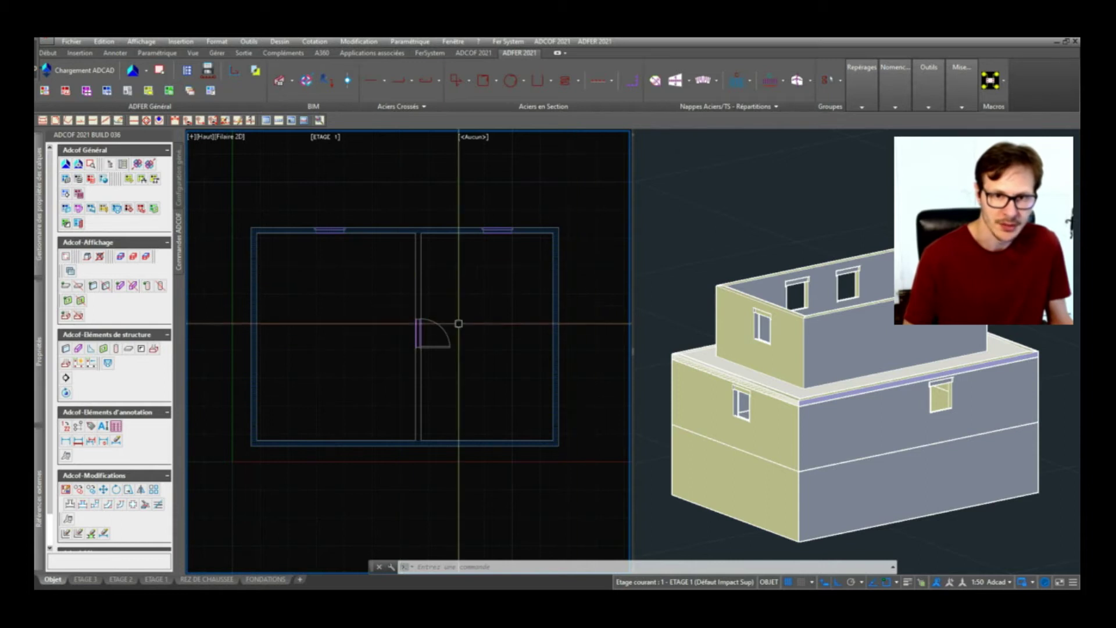
# Step: Examine ETAGE 1's plan with its upper-wall windows and interior door alongside the 3D model
pyautogui.click(498, 334)
pyautogui.click(908, 279)
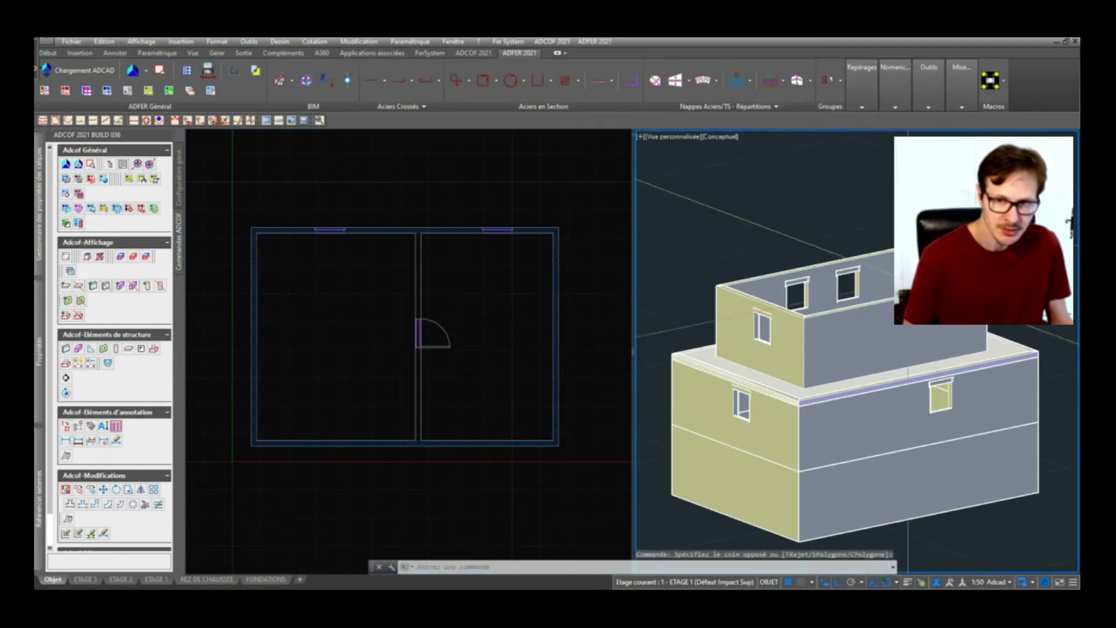
pyautogui.click(536, 350)
pyautogui.moveTo(837, 408); pyautogui.dragTo(846, 381, button='middle')
pyautogui.click(481, 336)
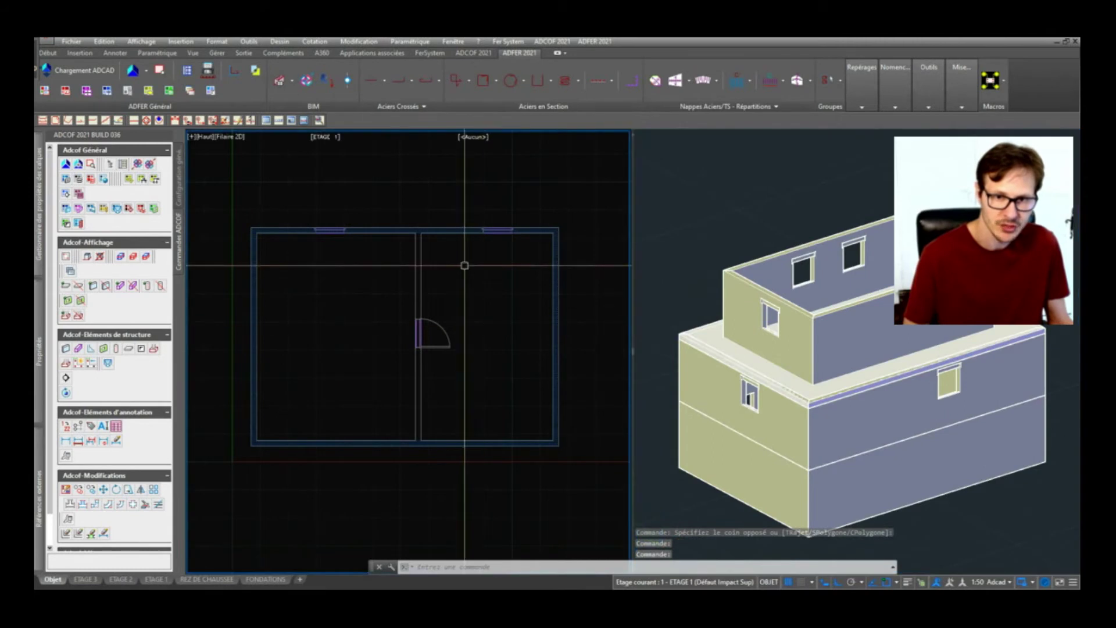
pyautogui.click(205, 137)
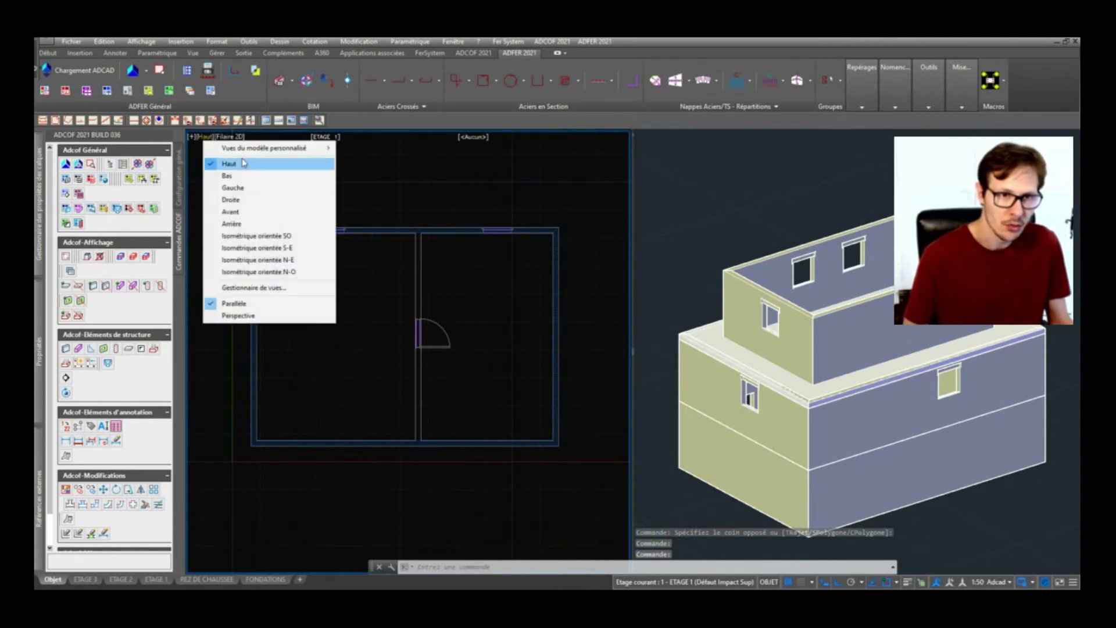
pyautogui.click(411, 226)
pyautogui.scroll(-2, 468, 284)
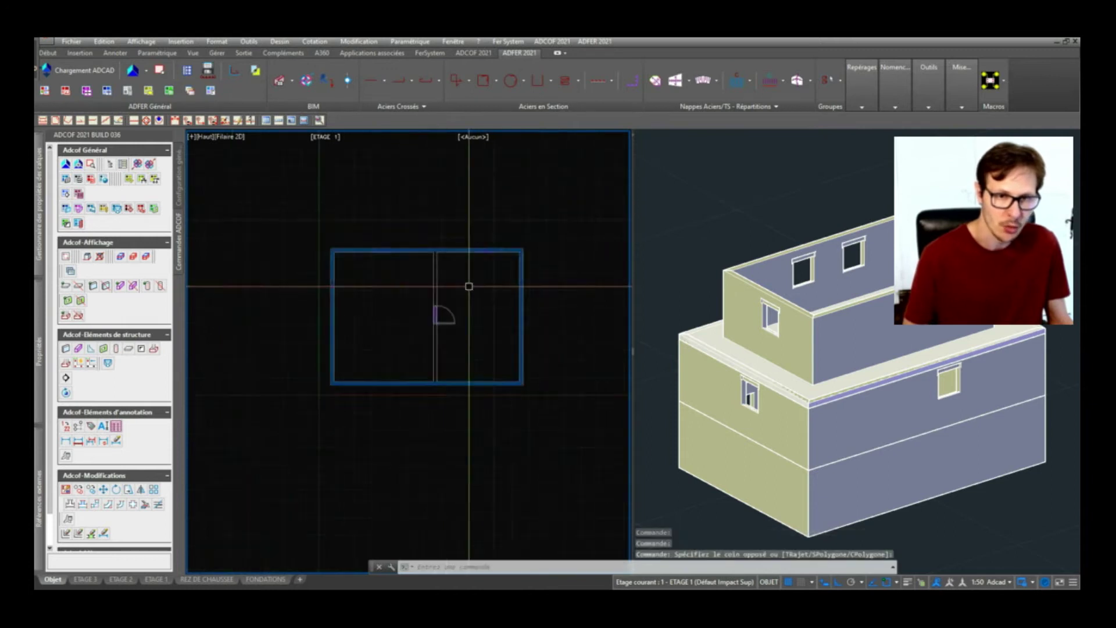
pyautogui.scroll(3, 398, 304)
pyautogui.scroll(4, 540, 227)
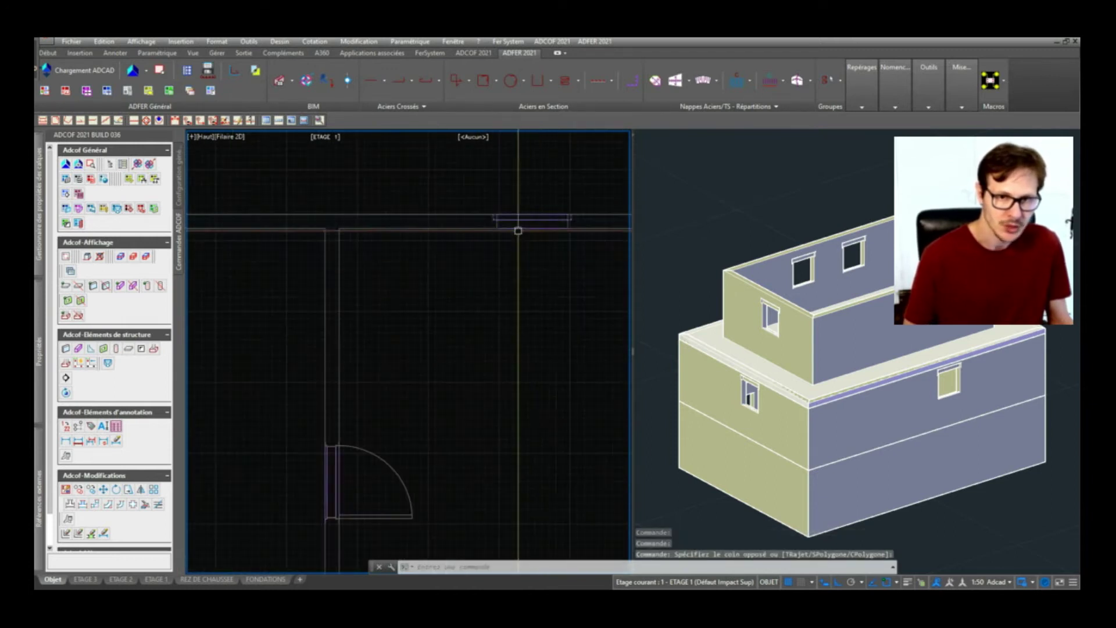
pyautogui.scroll(-3, 511, 221)
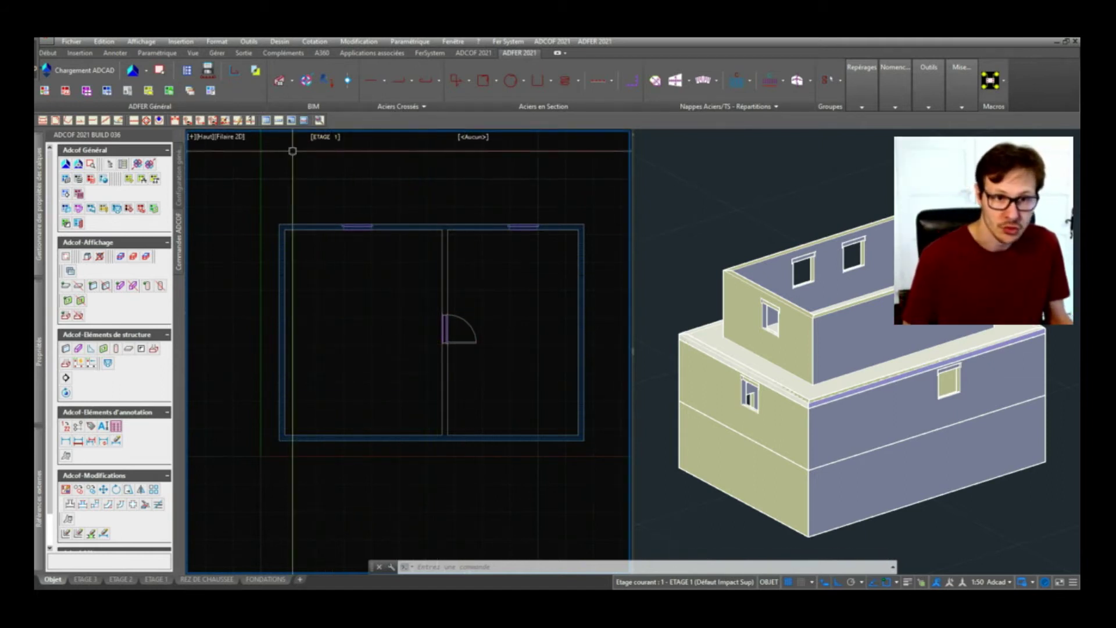
# Step: Make REZ DE CHAUSSEE the current storey and display its Défaut Impact Sup plan
pyautogui.click(326, 136)
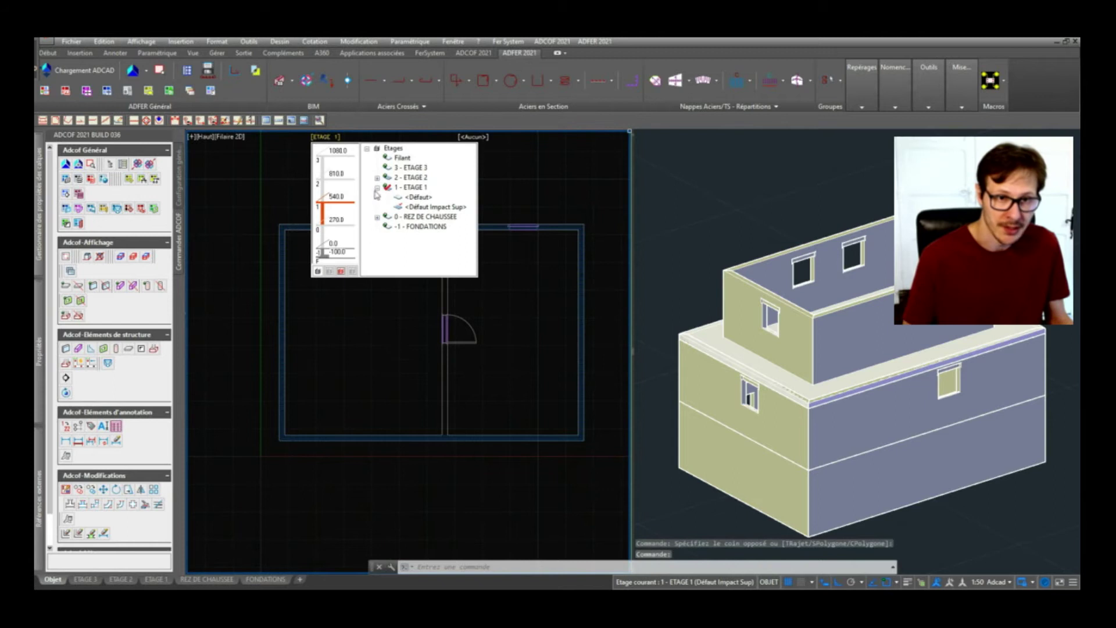
pyautogui.click(414, 217)
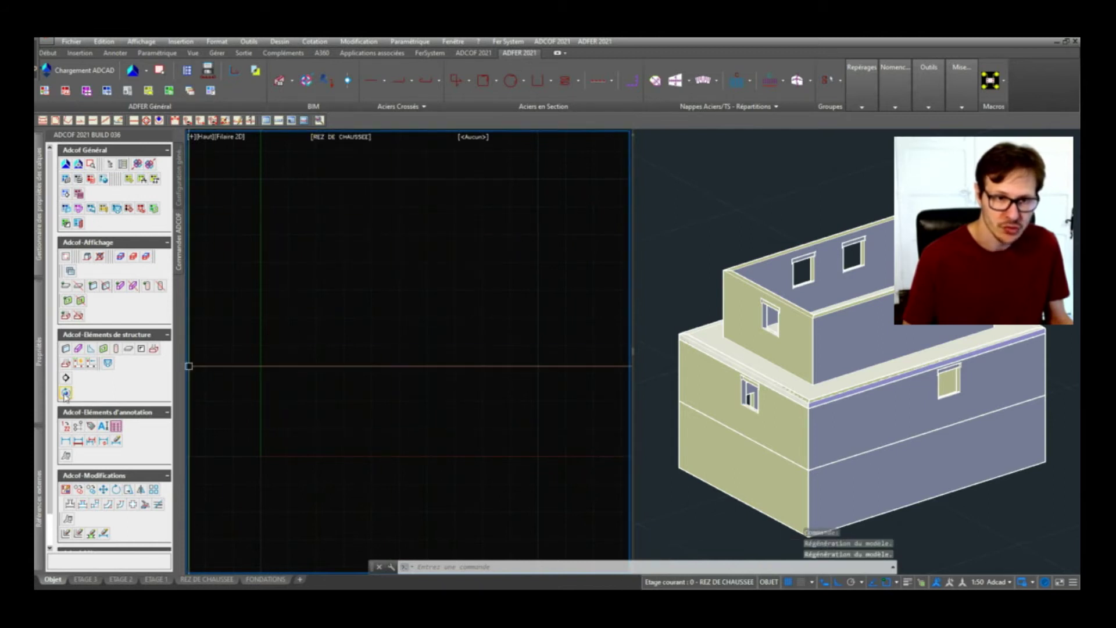
pyautogui.click(334, 138)
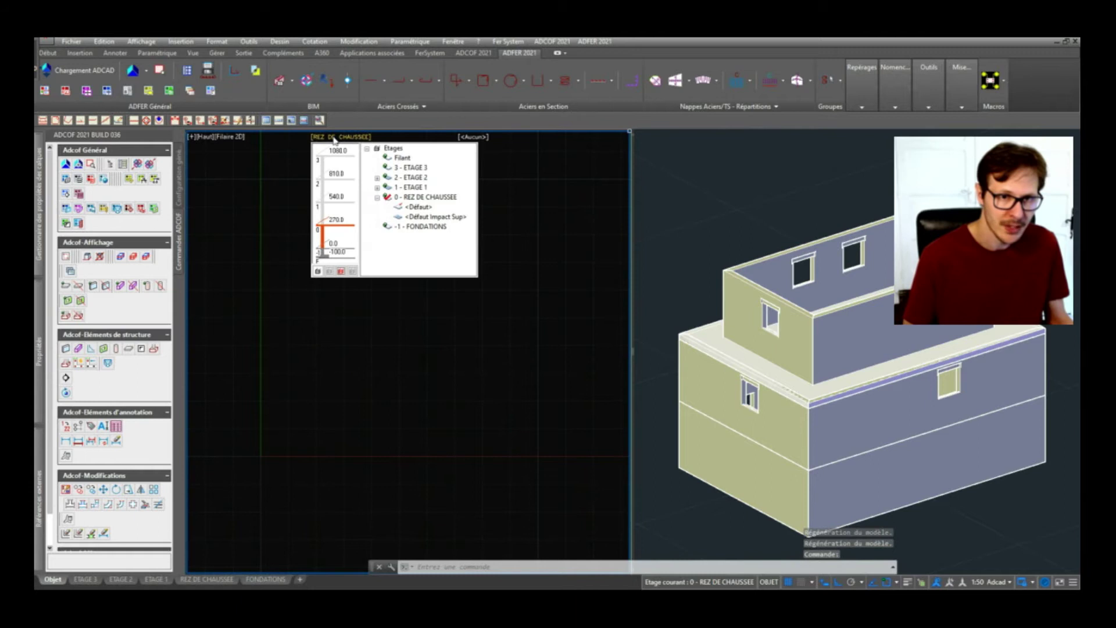
pyautogui.click(437, 219)
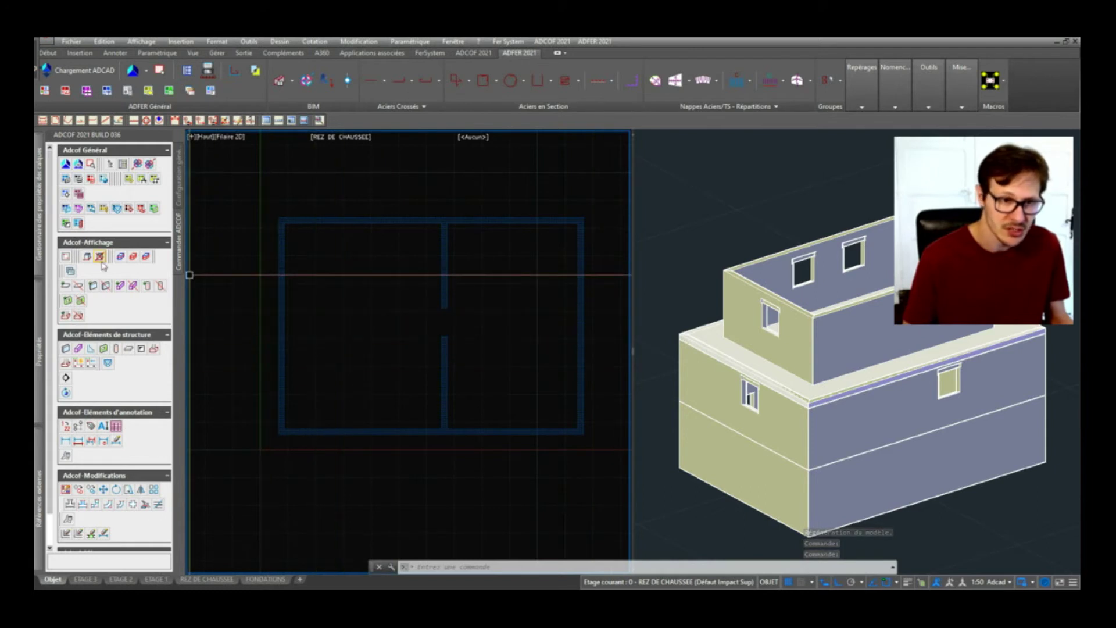
# Step: Draw a closed loop of four 20 cm Béton armé walls around the upper-storey impact on REZ DE CHAUSSEE, with a slanted left wall
pyautogui.click(97, 289)
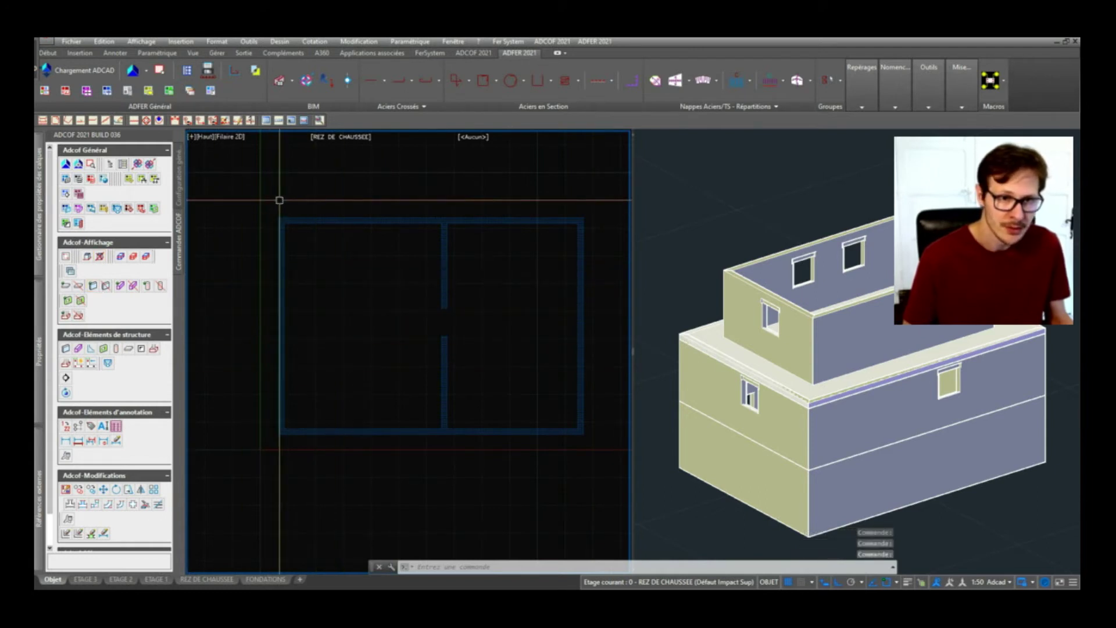
pyautogui.click(79, 363)
pyautogui.click(67, 348)
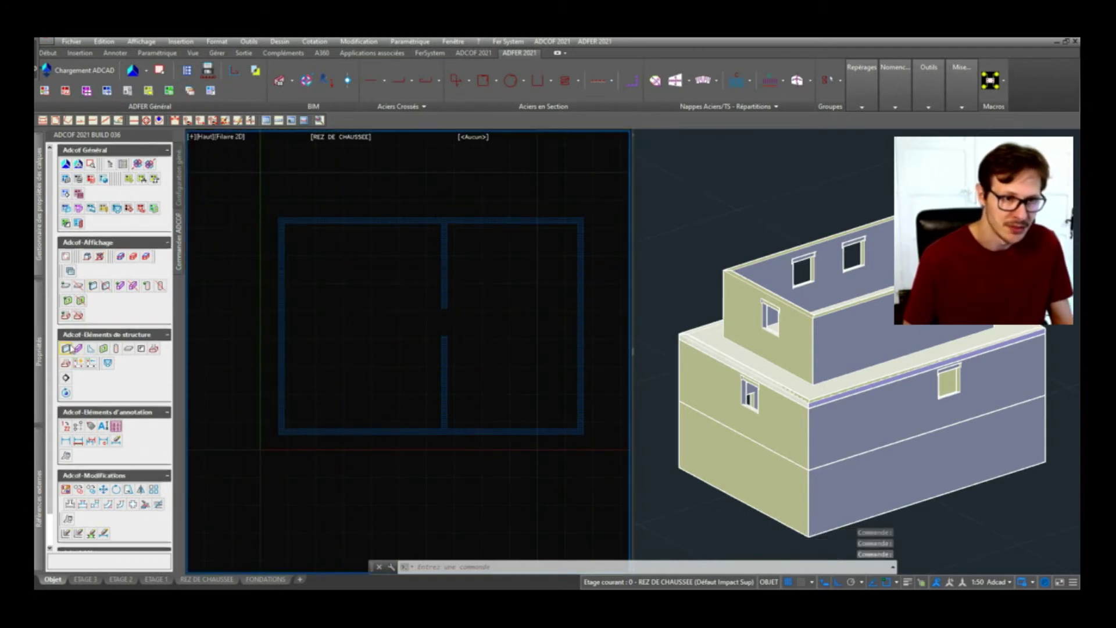
pyautogui.scroll(-2, 268, 198)
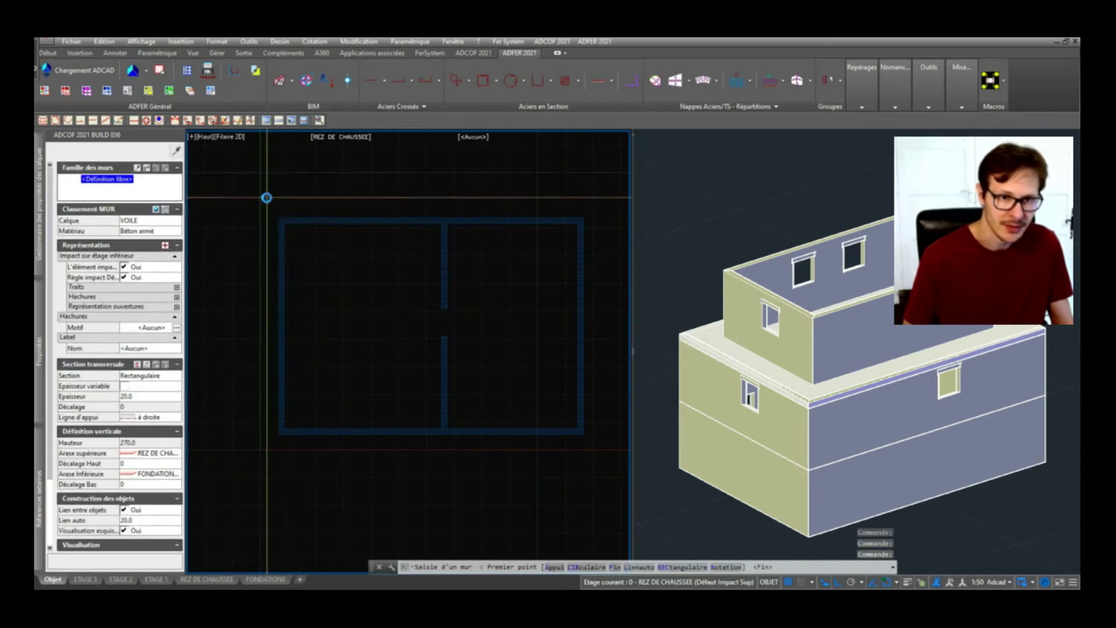
pyautogui.click(265, 198)
pyautogui.click(485, 198)
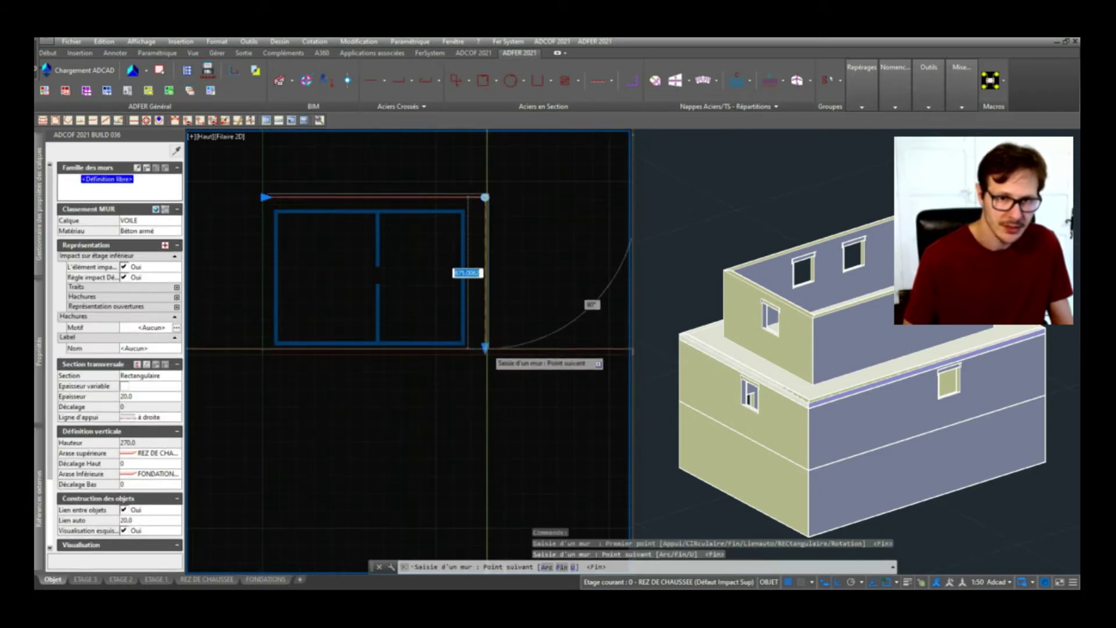
pyautogui.click(485, 363)
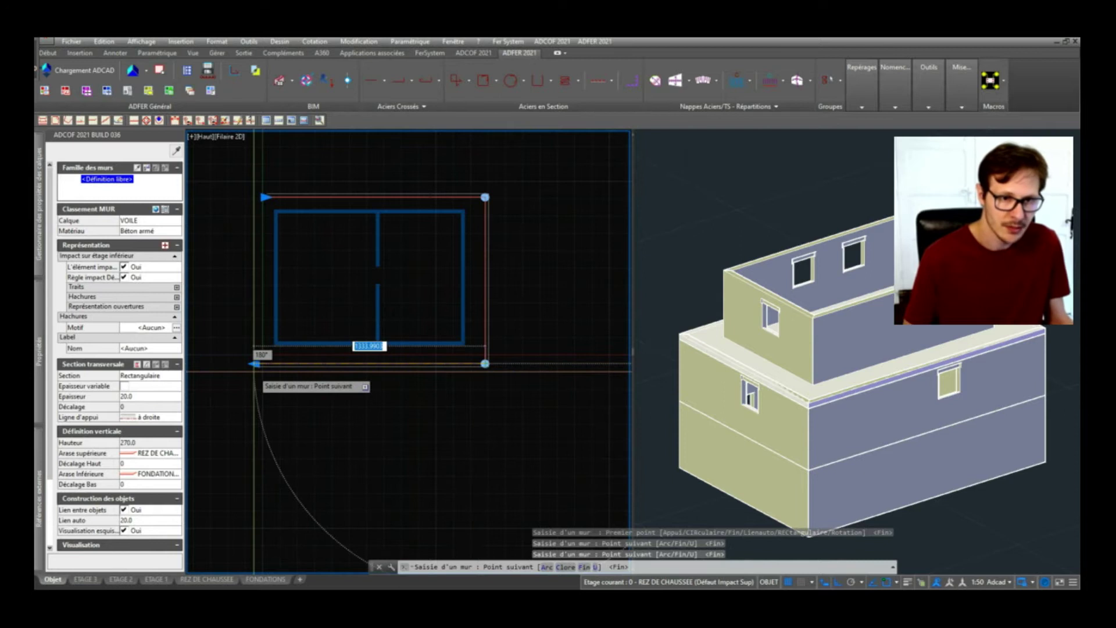
pyautogui.click(238, 332)
pyautogui.write('c')
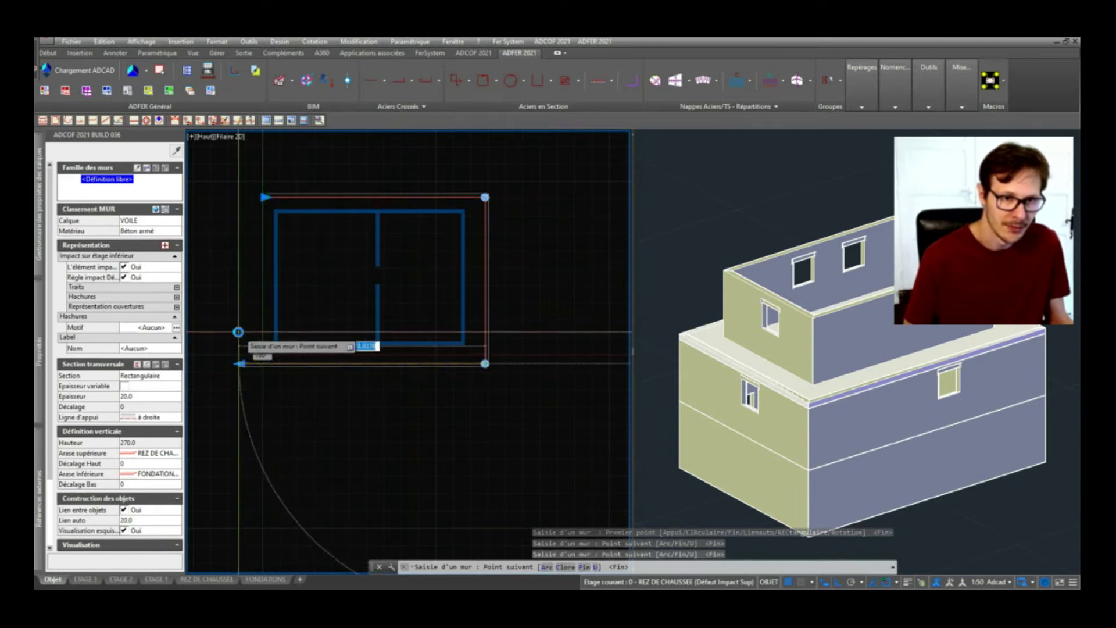
pyautogui.press('Return')
# Step: End the wall drawing and examine the new REZ DE CHAUSSEE walls beneath the upper storeys in 3D
pyautogui.click(869, 452)
pyautogui.moveTo(870, 452); pyautogui.dragTo(859, 361, button='middle')
pyautogui.moveTo(860, 411)
pyautogui.keyDown('shift'); pyautogui.mouseDown(button='middle')
pyautogui.moveTo(878, 306)
pyautogui.moveTo(851, 416)
pyautogui.moveTo(890, 407)
pyautogui.moveTo(880, 405)
pyautogui.mouseUp(button='middle'); pyautogui.keyUp('shift')
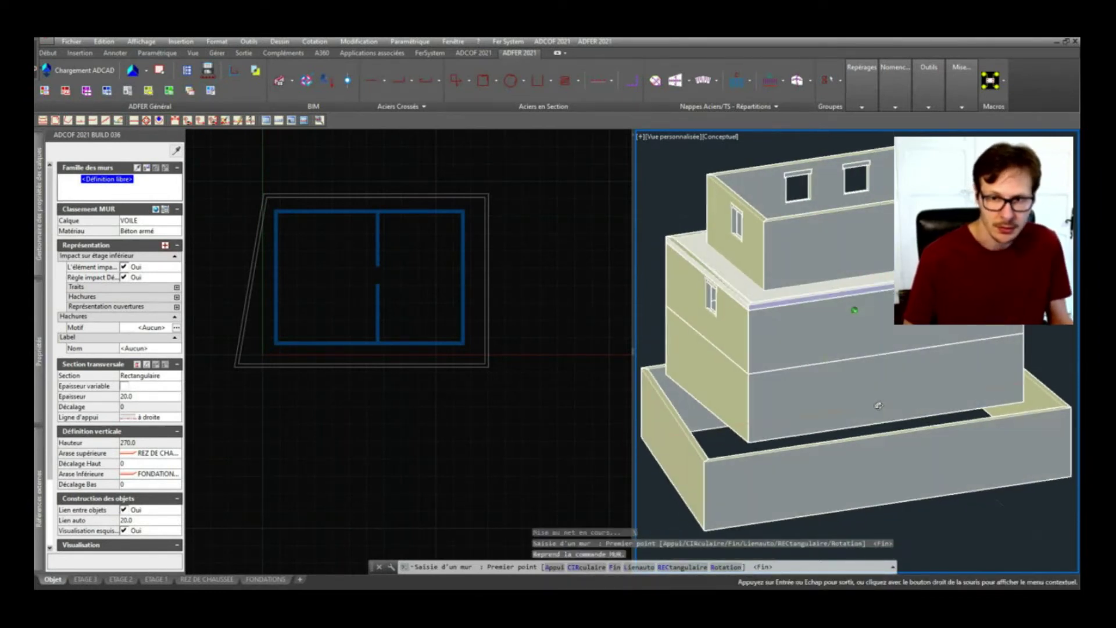
pyautogui.press('Escape')
pyautogui.click(514, 454)
pyautogui.click(513, 454)
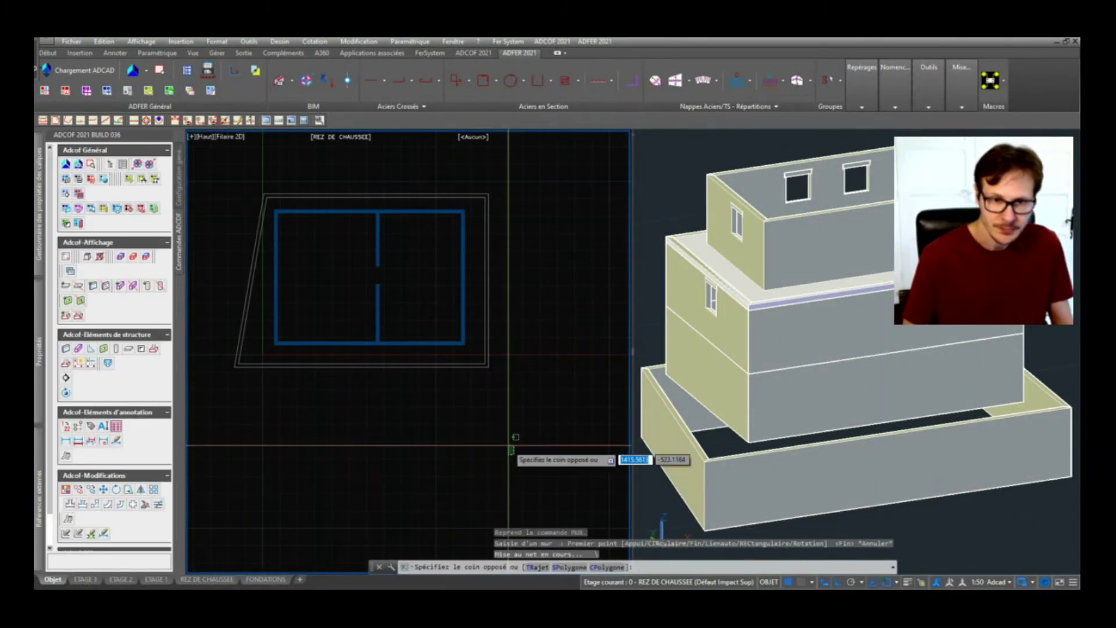
pyautogui.press('Escape')
pyautogui.press('Escape')
pyautogui.click(856, 447)
pyautogui.moveTo(859, 446); pyautogui.dragTo(873, 454, button='middle')
pyautogui.click(459, 409)
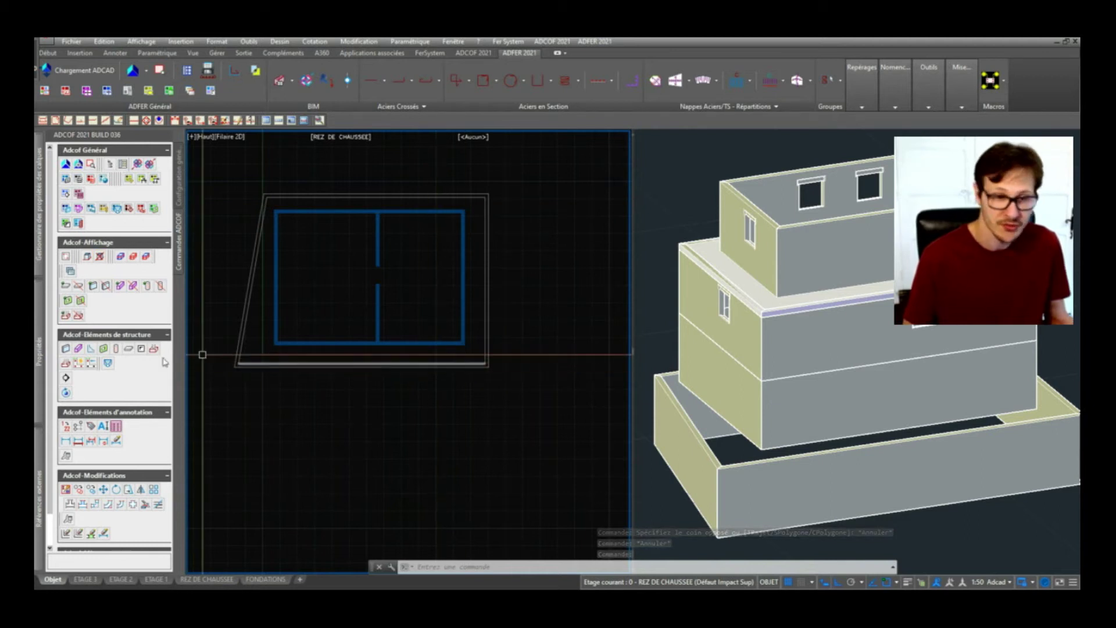
# Step: Insert two 100X205 Porte-fenêtre openings in REZ DE CHAUSSEE's lower wall, the first about 869 cm from its right end, about 163 cm apart
pyautogui.click(105, 349)
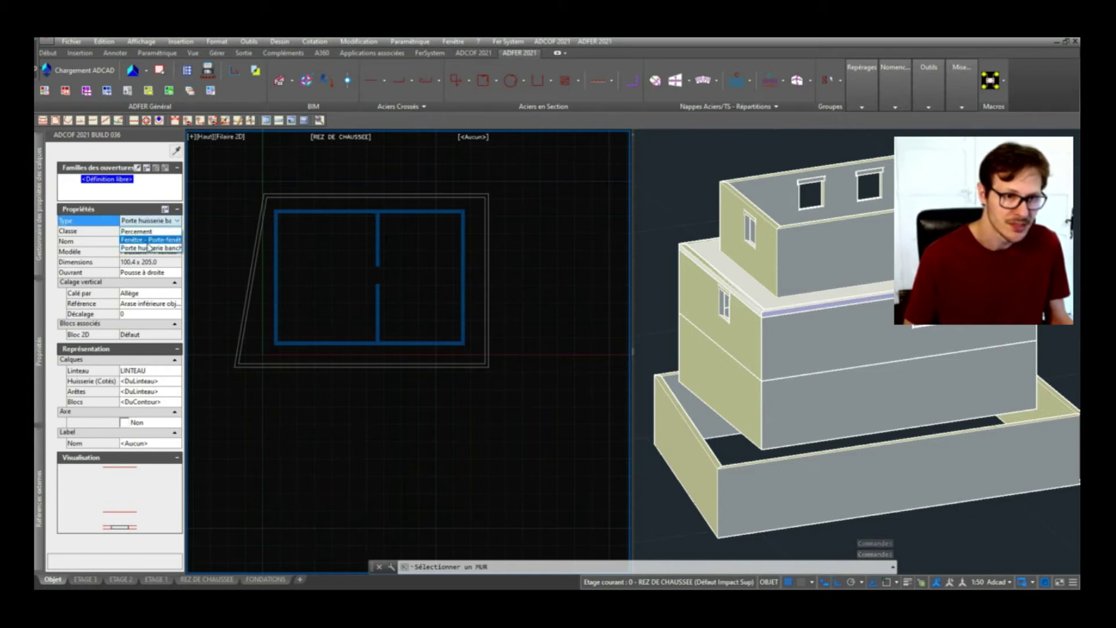
pyautogui.click(151, 240)
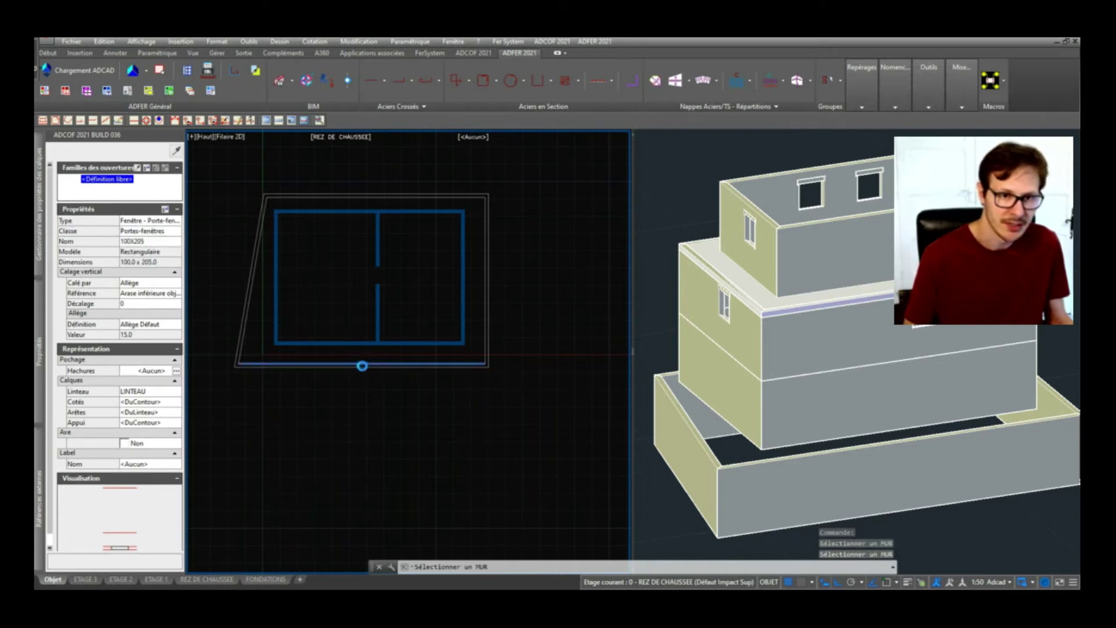
pyautogui.click(362, 366)
pyautogui.scroll(4, 314, 375)
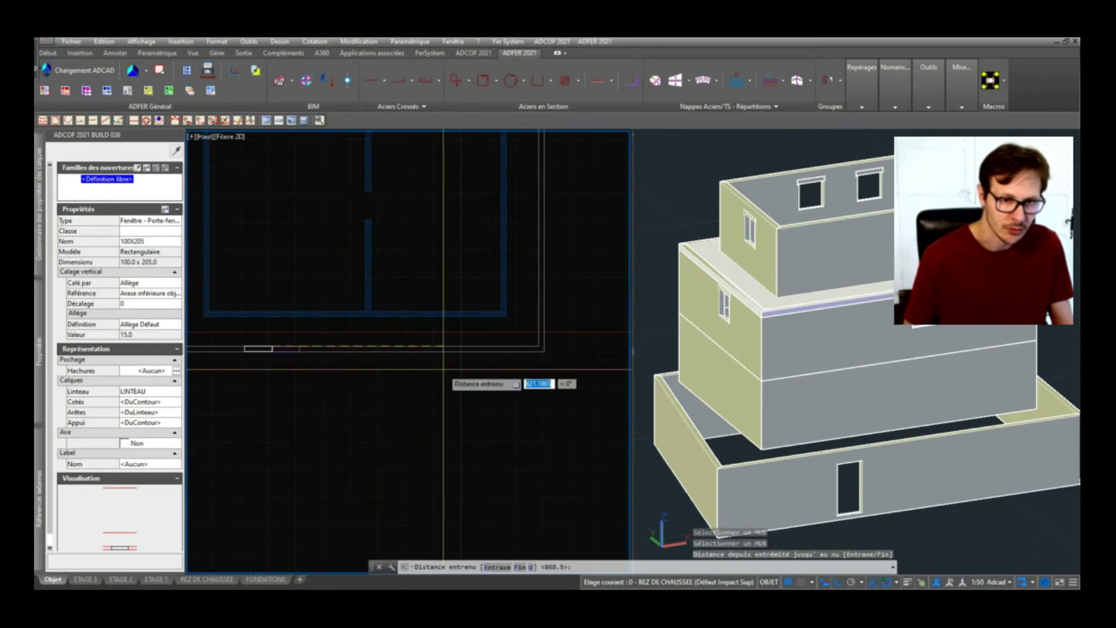
pyautogui.moveTo(243, 357); pyautogui.dragTo(362, 356, button='middle')
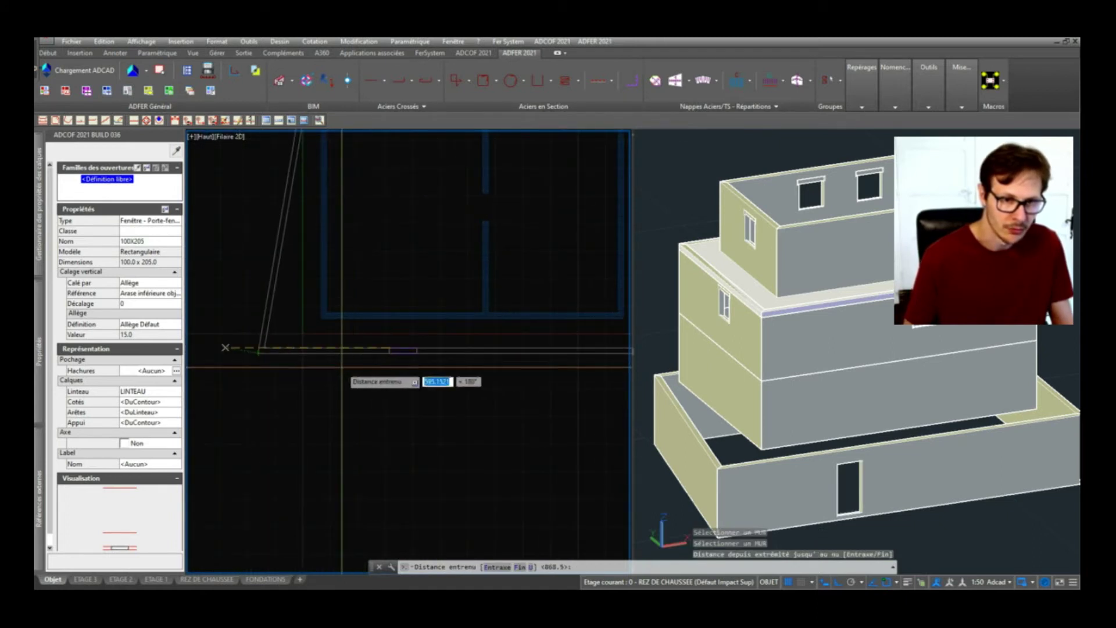
pyautogui.scroll(4, 349, 360)
pyautogui.click(351, 359)
pyautogui.scroll(-4, 405, 359)
pyautogui.press('Escape')
pyautogui.scroll(-2, 373, 381)
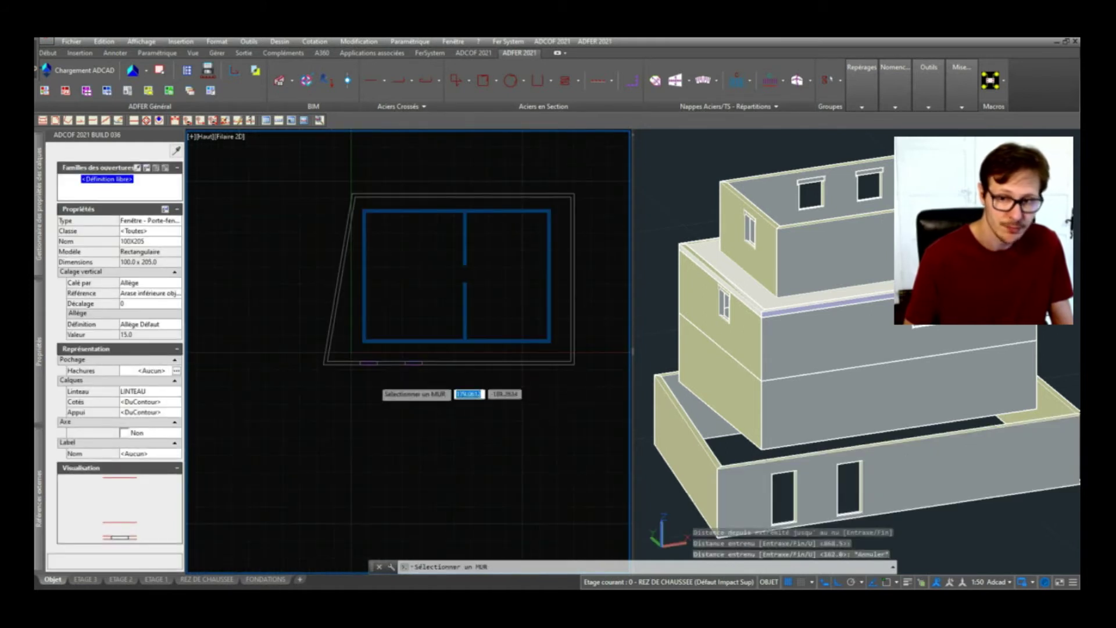
# Step: Insert two more 100X205 openings in the same lower wall, the first about 242 cm from its right end, about 194 cm apart
pyautogui.click(541, 364)
pyautogui.scroll(4, 529, 360)
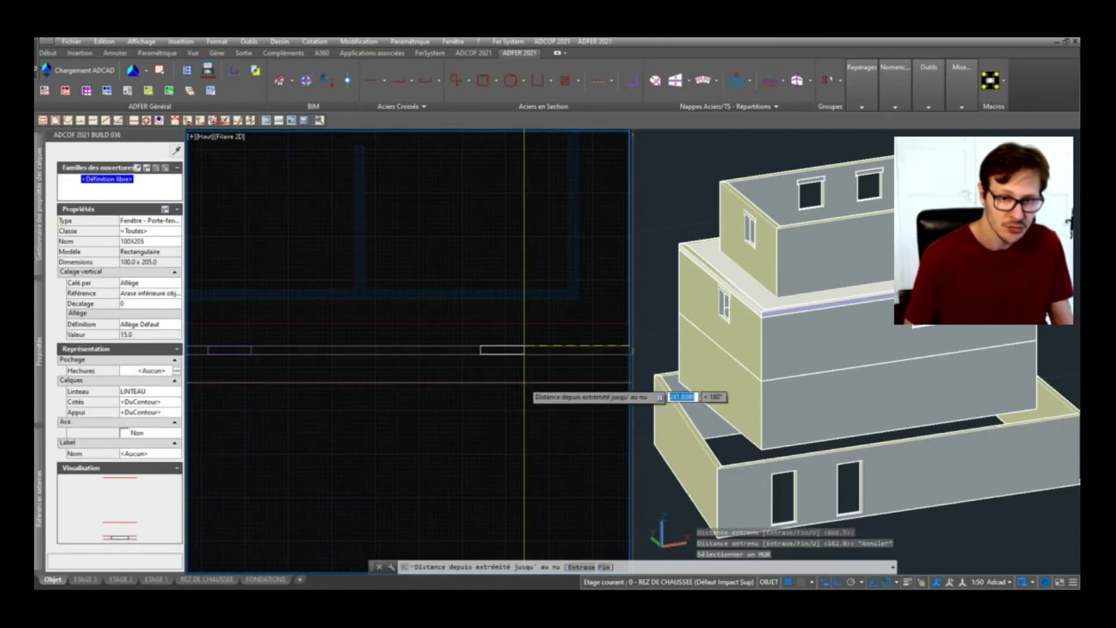
pyautogui.click(407, 377)
pyautogui.scroll(-5, 391, 383)
pyautogui.scroll(3, 387, 375)
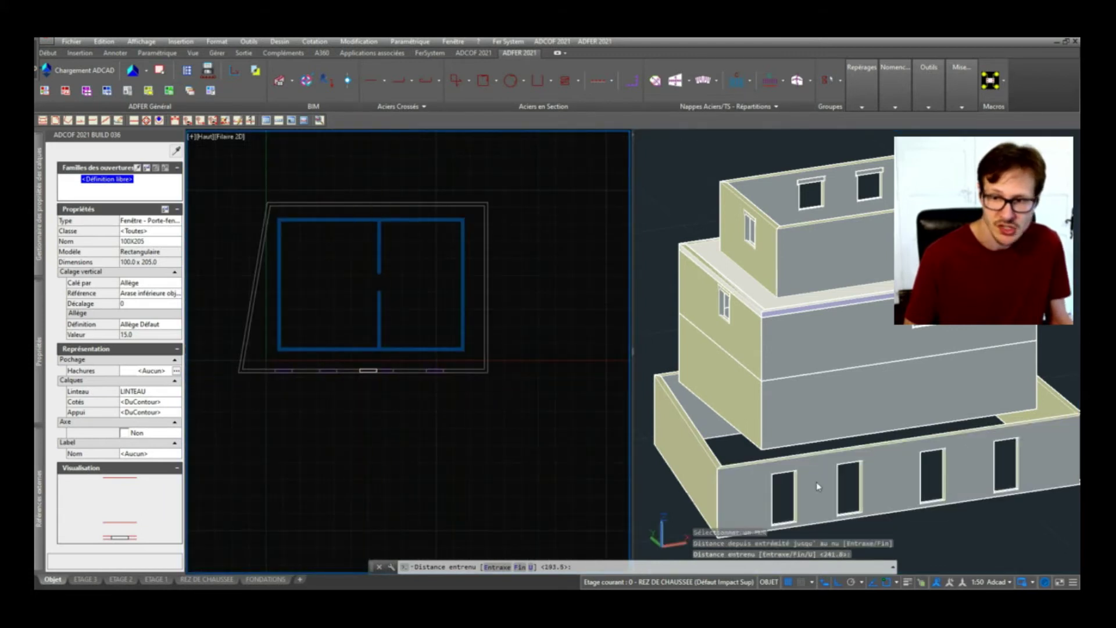
pyautogui.moveTo(813, 489)
pyautogui.keyDown('shift'); pyautogui.mouseDown(button='middle')
pyautogui.moveTo(872, 480)
pyautogui.moveTo(800, 475)
pyautogui.moveTo(819, 472)
pyautogui.mouseUp(button='middle'); pyautogui.keyUp('shift')
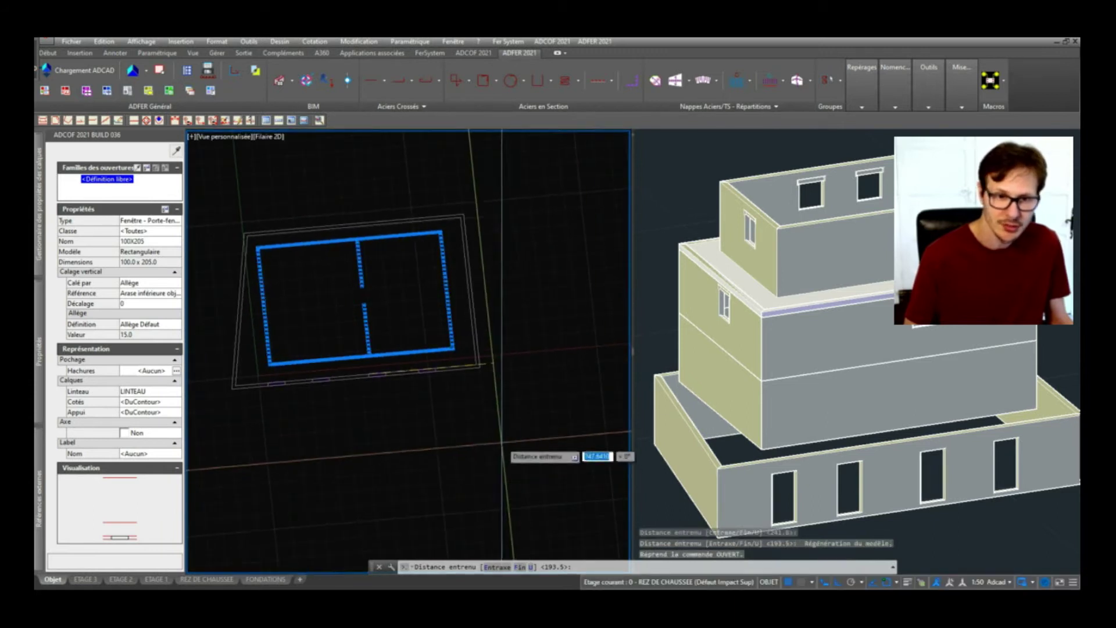
pyautogui.press('Escape')
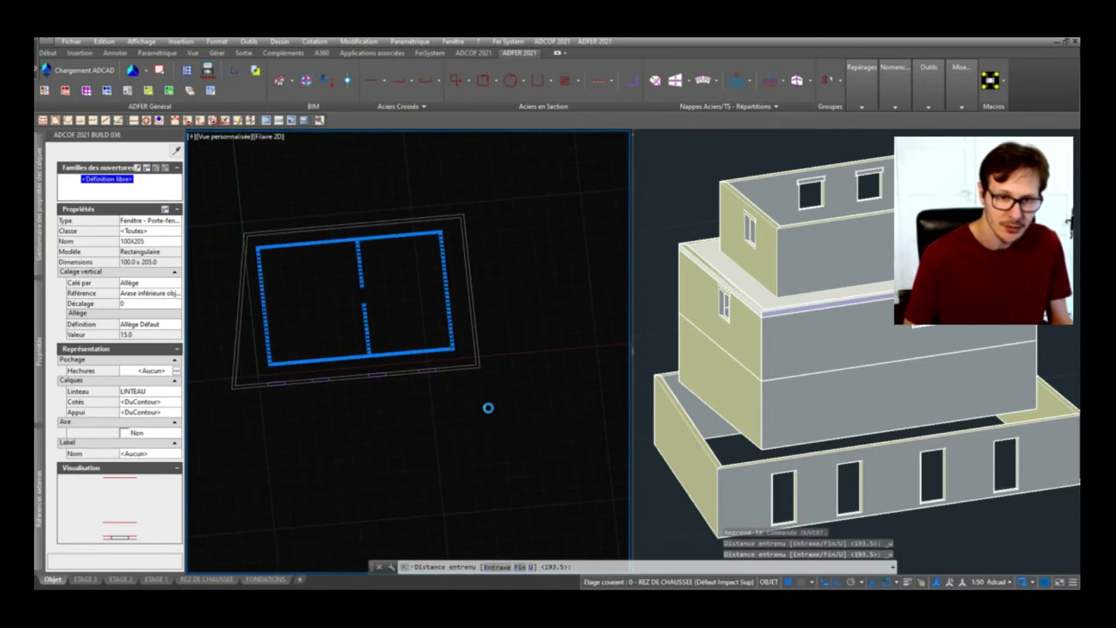
pyautogui.press('Escape')
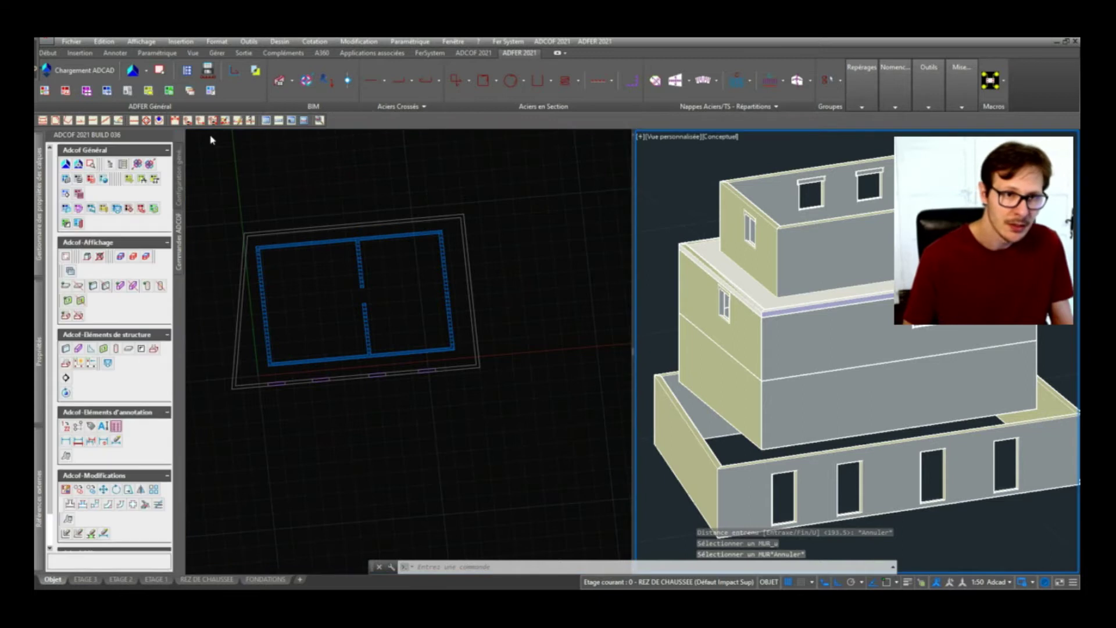
# Step: Restore the rotated REZ DE CHAUSSEE plan to the Haut view
pyautogui.click(223, 154)
pyautogui.click(226, 142)
pyautogui.click(235, 164)
pyautogui.scroll(5, 325, 290)
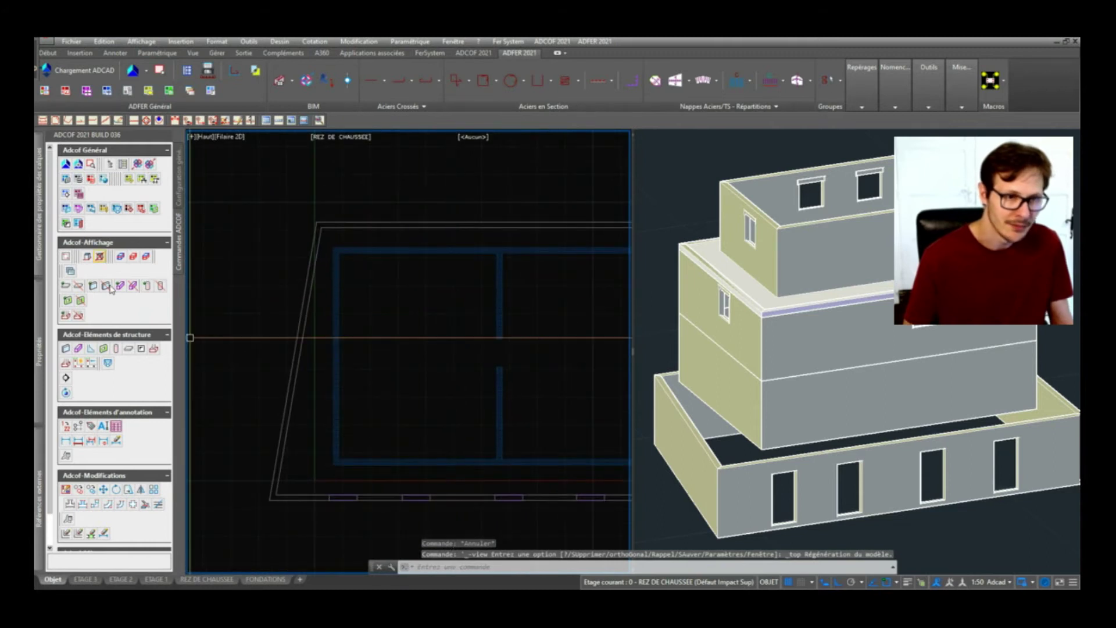
# Step: Insert a 100X205 Porte-fenêtre opening in REZ DE CHAUSSEE's slanted left wall, slightly above its middle
pyautogui.click(107, 348)
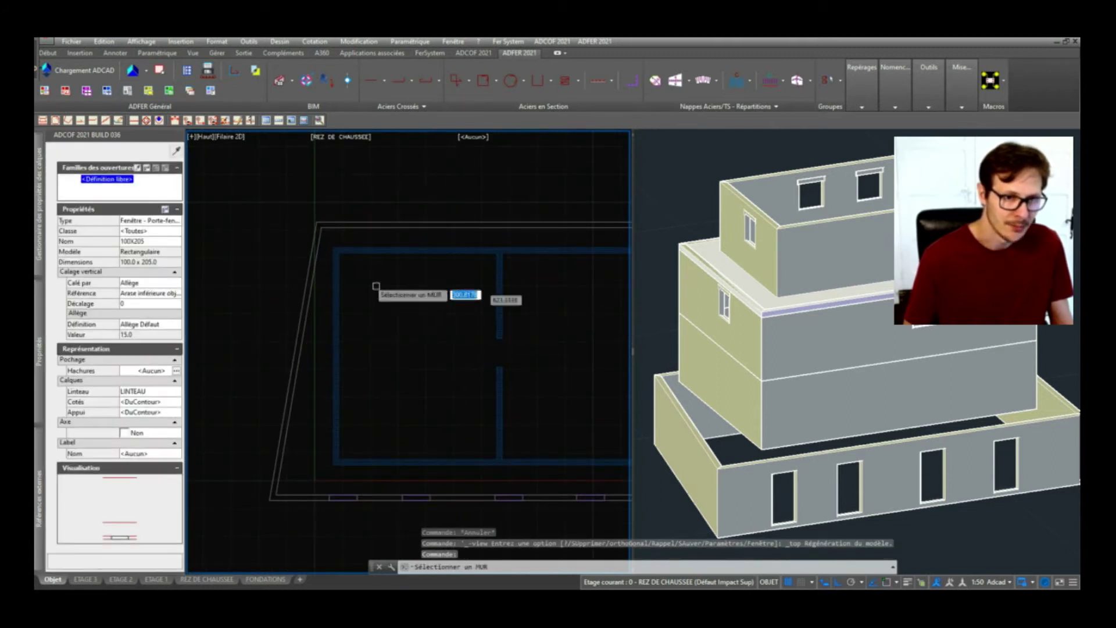
pyautogui.click(296, 338)
pyautogui.scroll(-3, 273, 329)
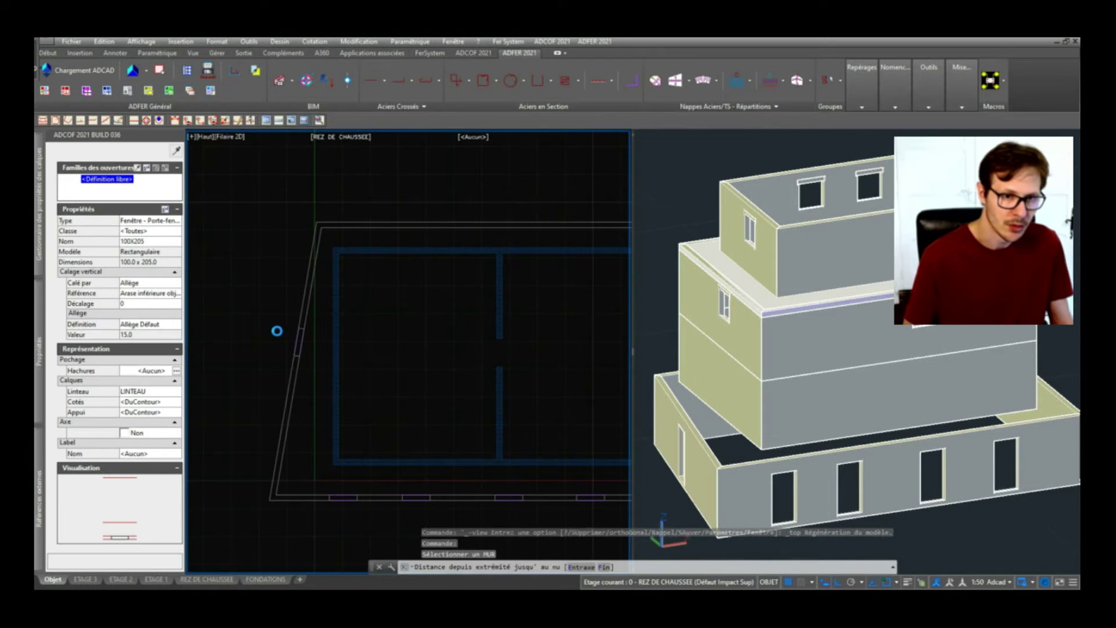
pyautogui.press('Escape')
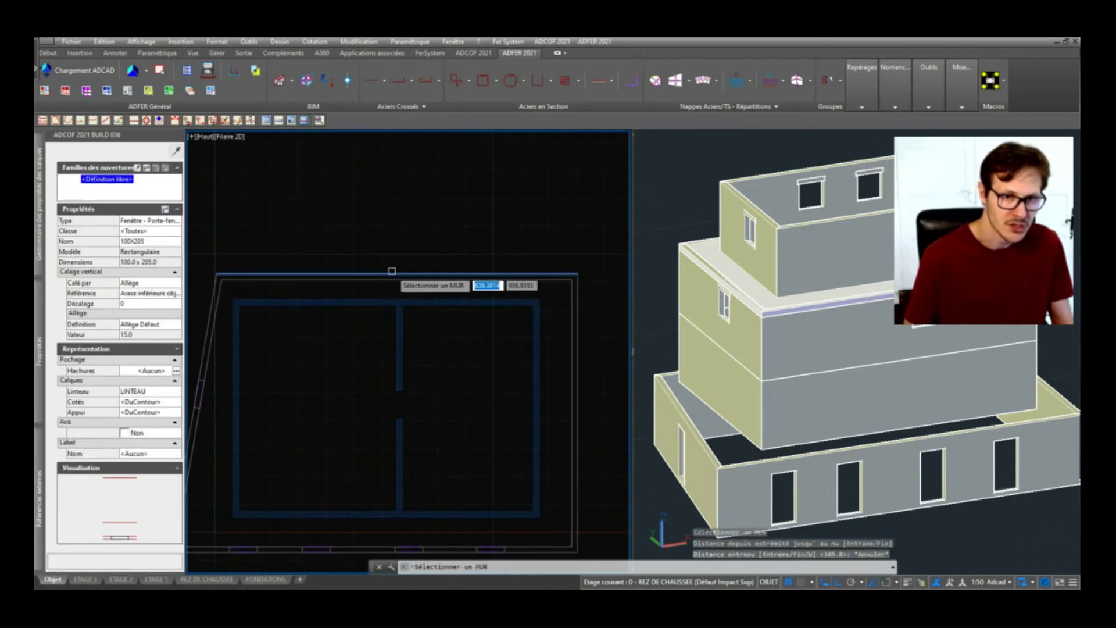
# Step: Insert one 100X205 Porte-fenêtre opening near the middle of REZ DE CHAUSSEE's upper wall and another near the middle of its right wall
pyautogui.click(392, 272)
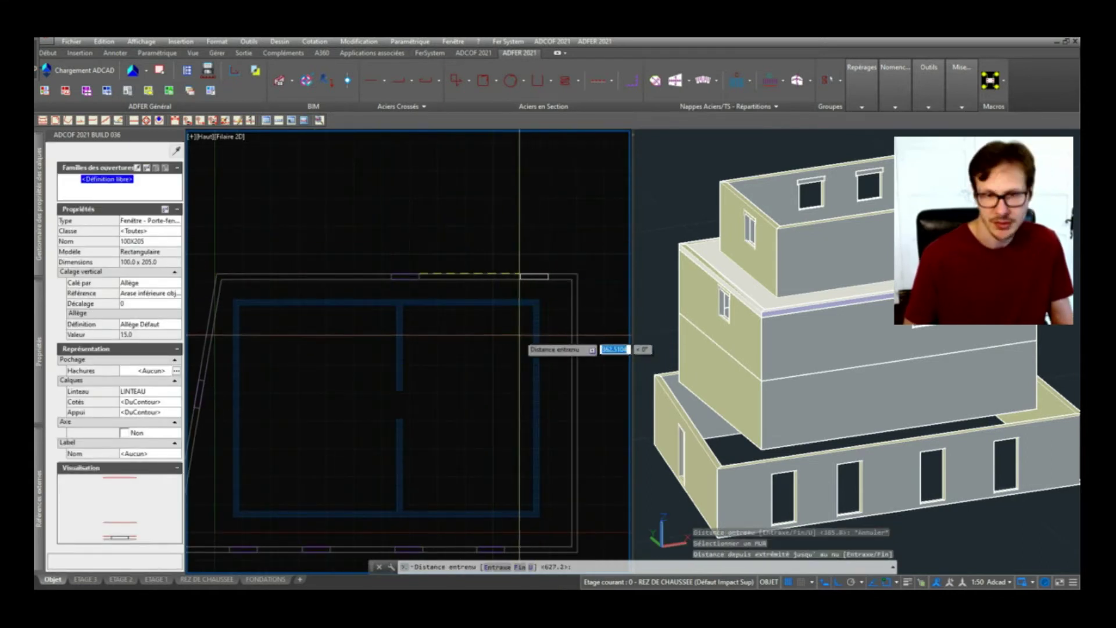
pyautogui.press('Escape')
pyautogui.moveTo(523, 391); pyautogui.dragTo(421, 333, button='middle')
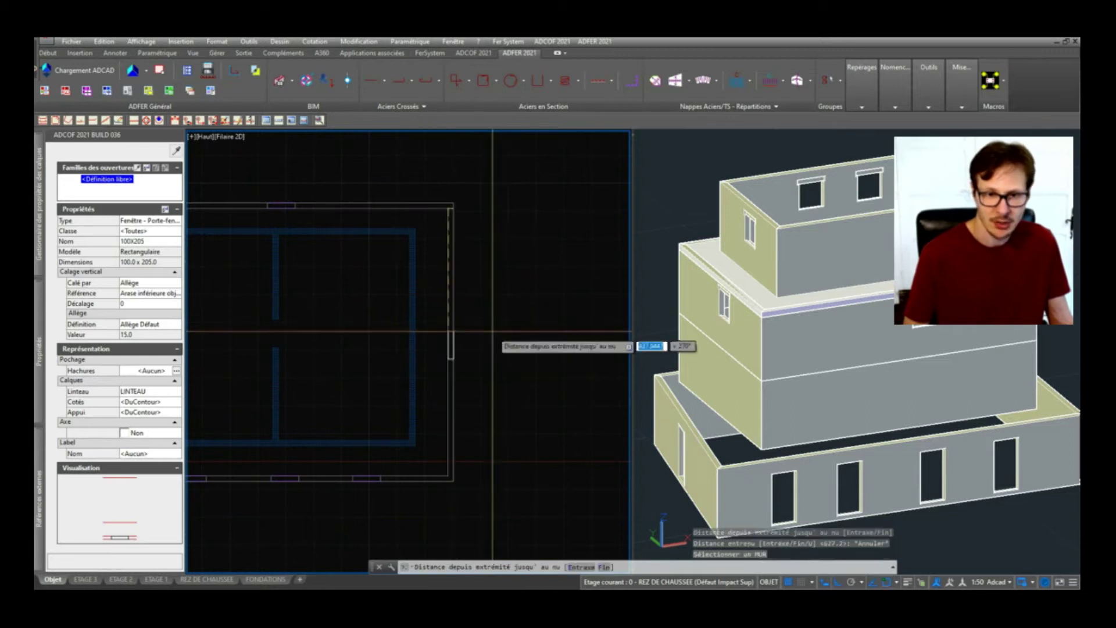
pyautogui.press('Escape')
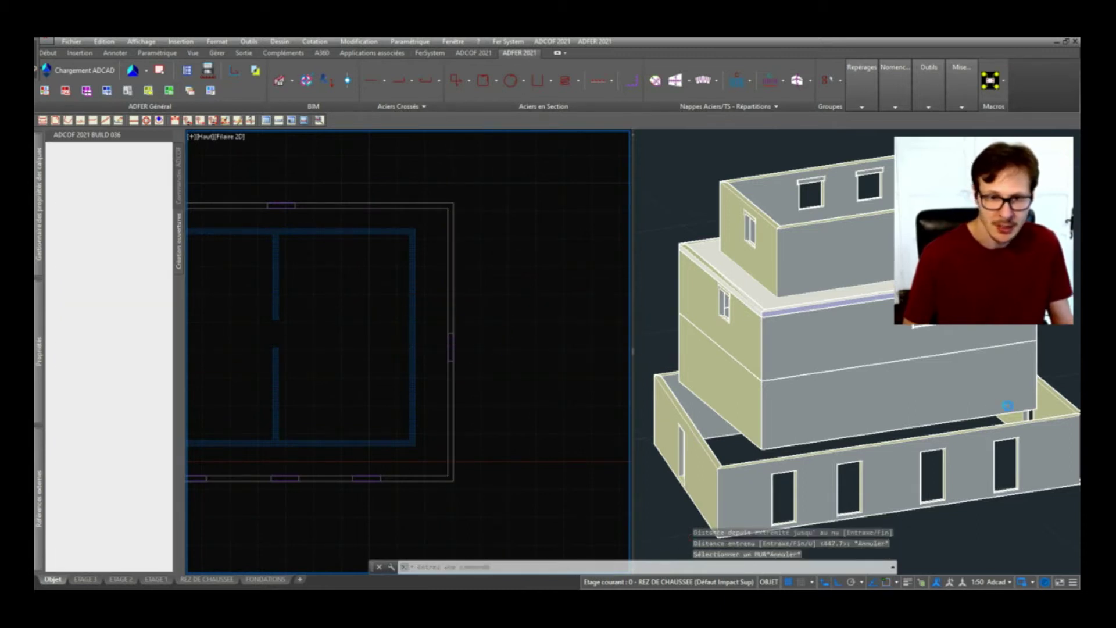
pyautogui.click(982, 403)
pyautogui.keyDown('shift'); pyautogui.moveTo(723, 474); pyautogui.dragTo(959, 470, button='middle'); pyautogui.keyUp('shift')
pyautogui.keyDown('shift'); pyautogui.moveTo(820, 504); pyautogui.dragTo(968, 506, button='middle'); pyautogui.keyUp('shift')
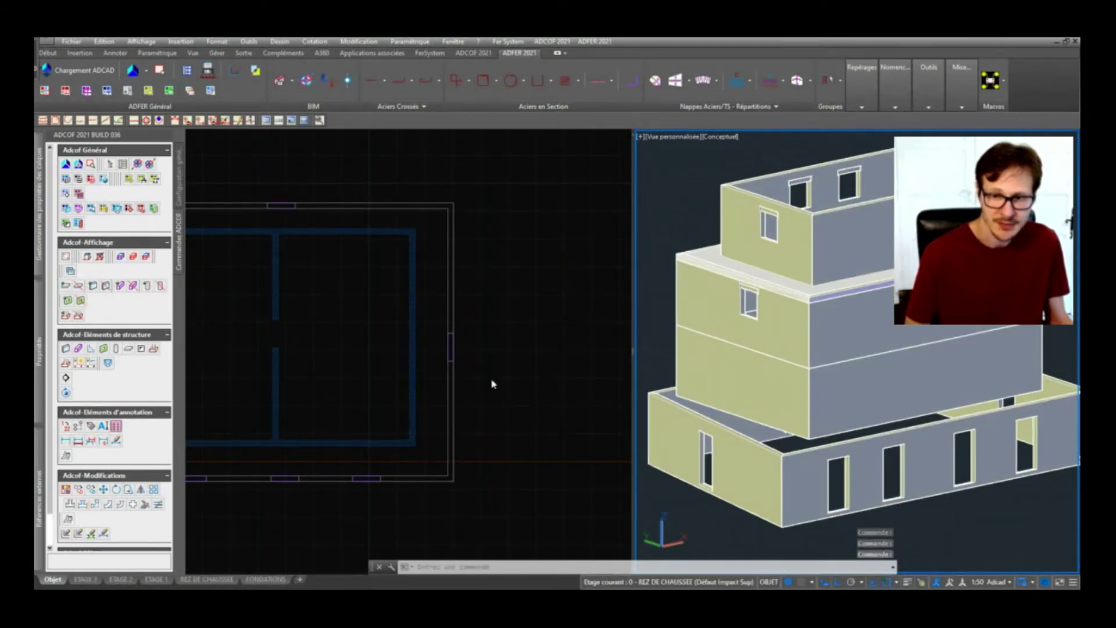
# Step: Draw a closed 20 cm thick slab over REZ DE CHAUSSEE through the four outer corners of its walls
pyautogui.scroll(-1, 608, 340)
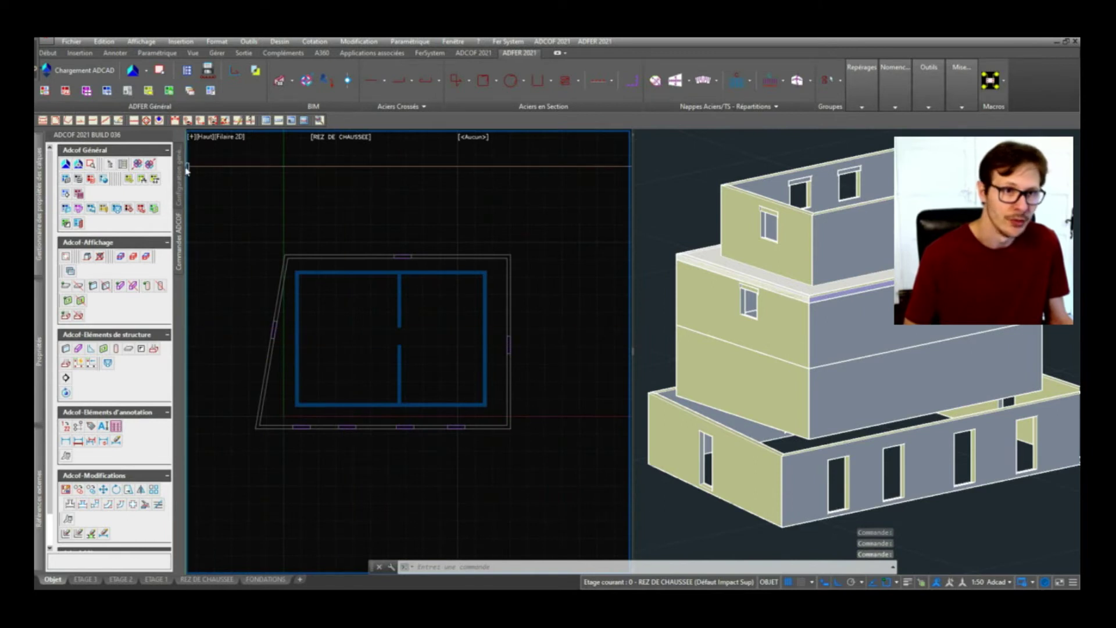
pyautogui.click(129, 349)
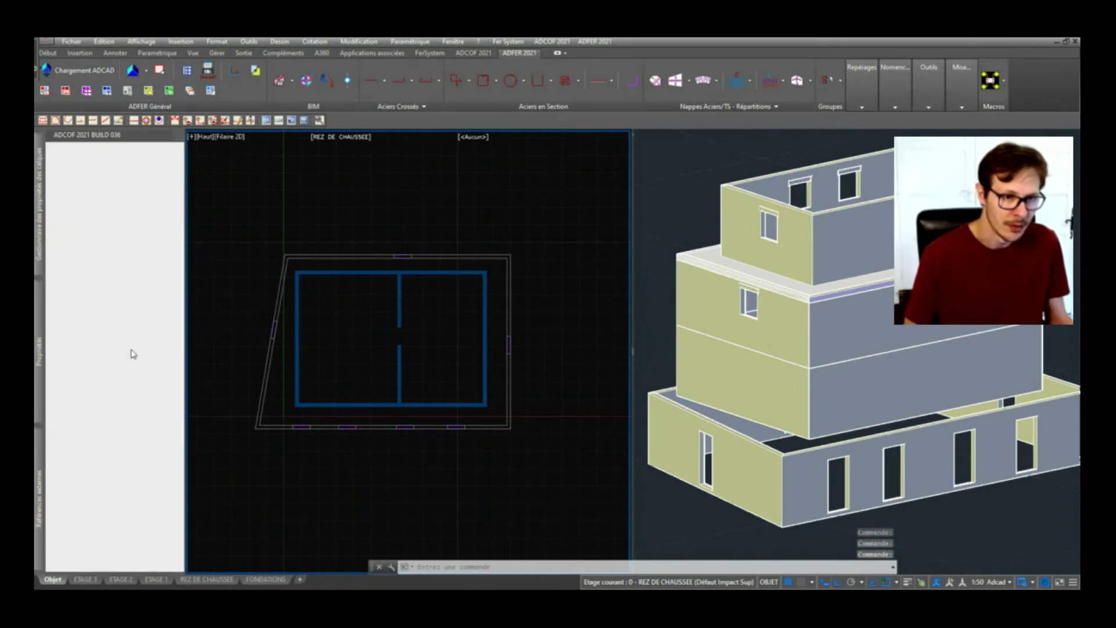
pyautogui.click(285, 254)
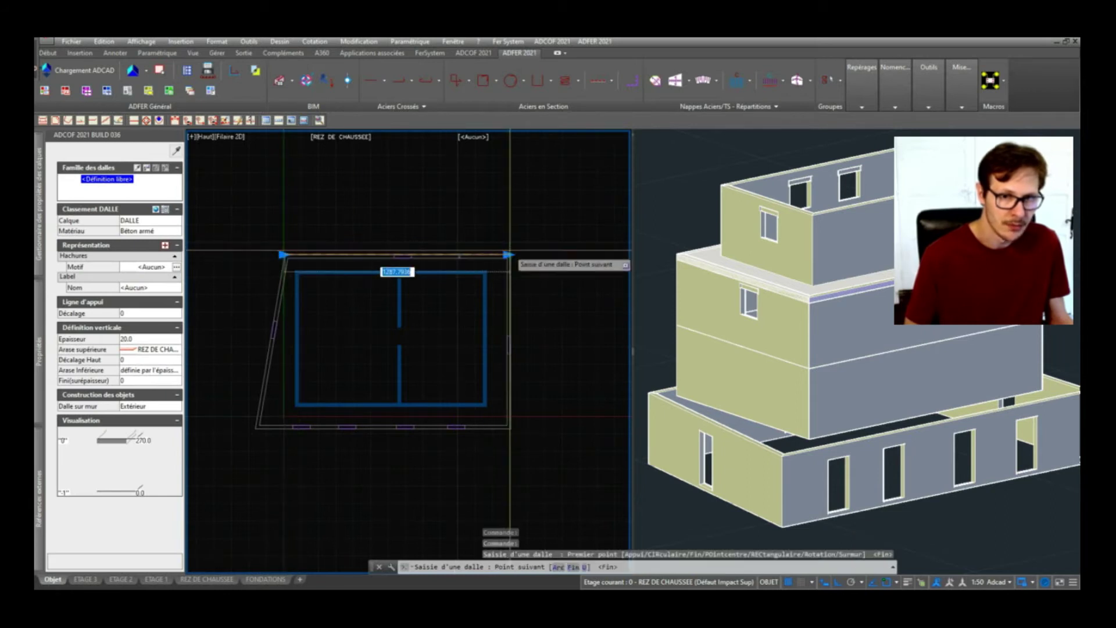
pyautogui.click(510, 254)
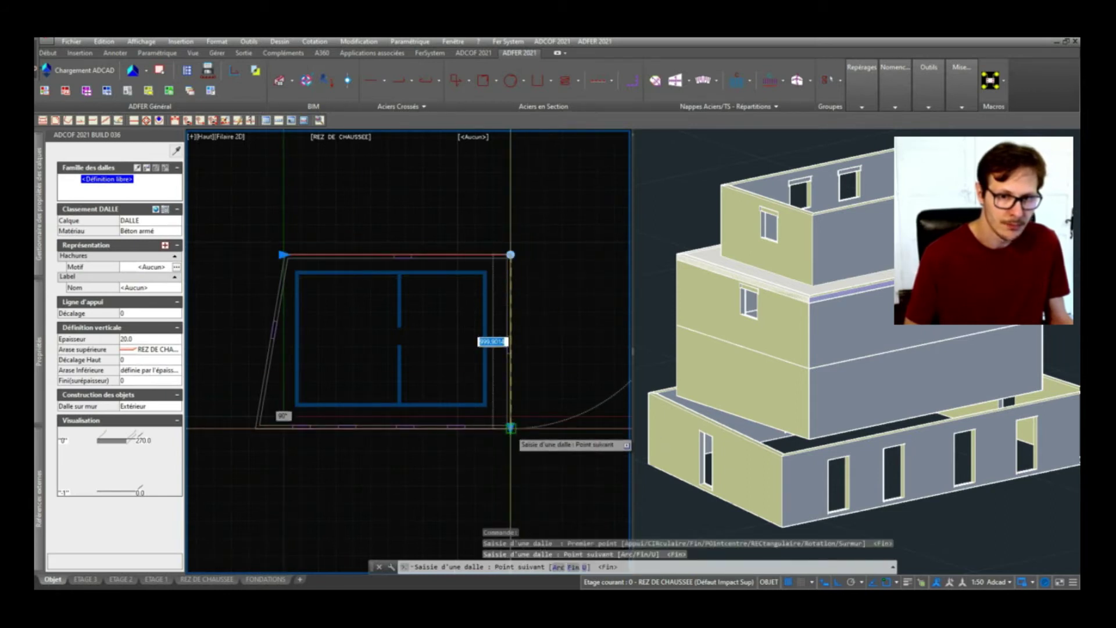
pyautogui.click(511, 428)
pyautogui.click(256, 430)
pyautogui.write('c')
pyautogui.press('Return')
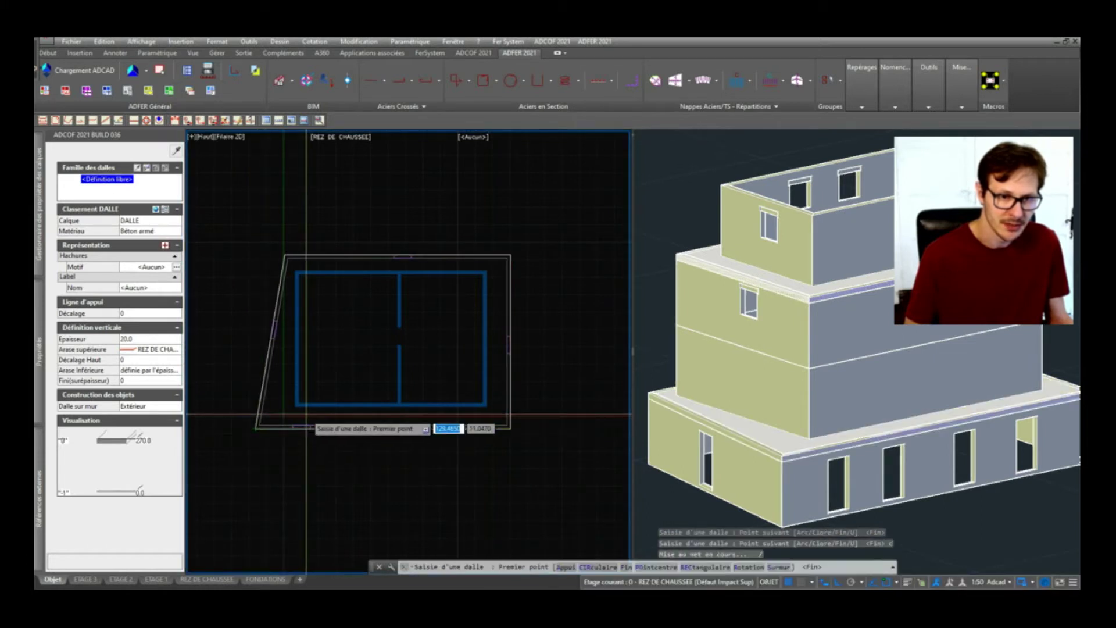
pyautogui.press('Escape')
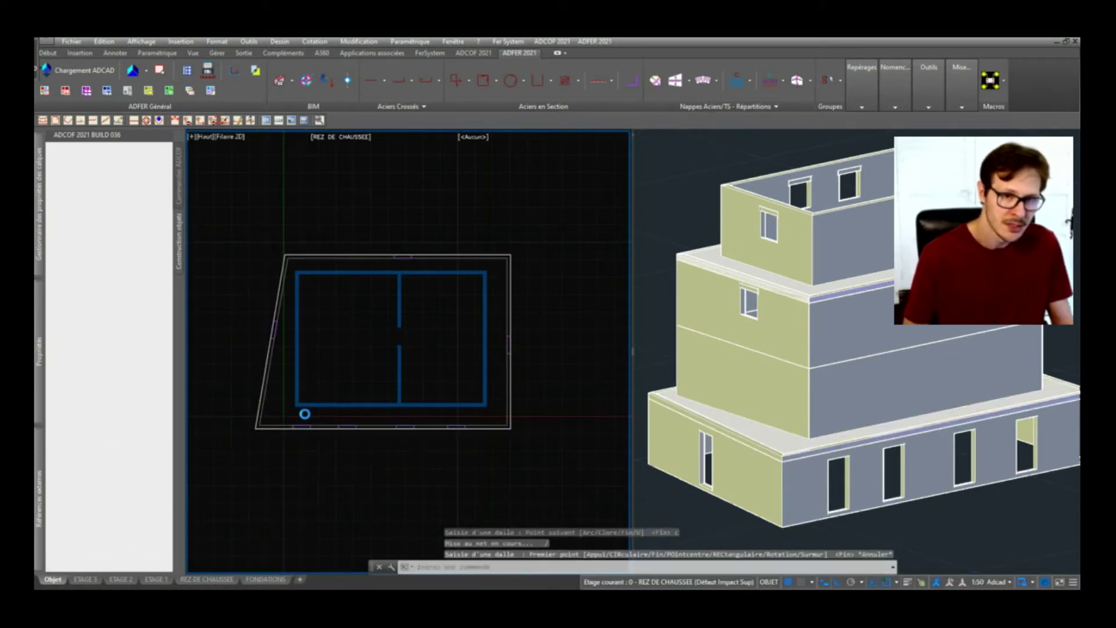
# Step: Cut a 300 by 200 cm rectangular trémie in the REZ DE CHAUSSEE slab, from the lower-right inner corner of the ETAGE 1 impact
pyautogui.click(888, 481)
pyautogui.keyDown('shift'); pyautogui.moveTo(888, 481); pyautogui.dragTo(845, 502, button='middle'); pyautogui.keyUp('shift')
pyautogui.click(429, 407)
pyautogui.scroll(2, 404, 373)
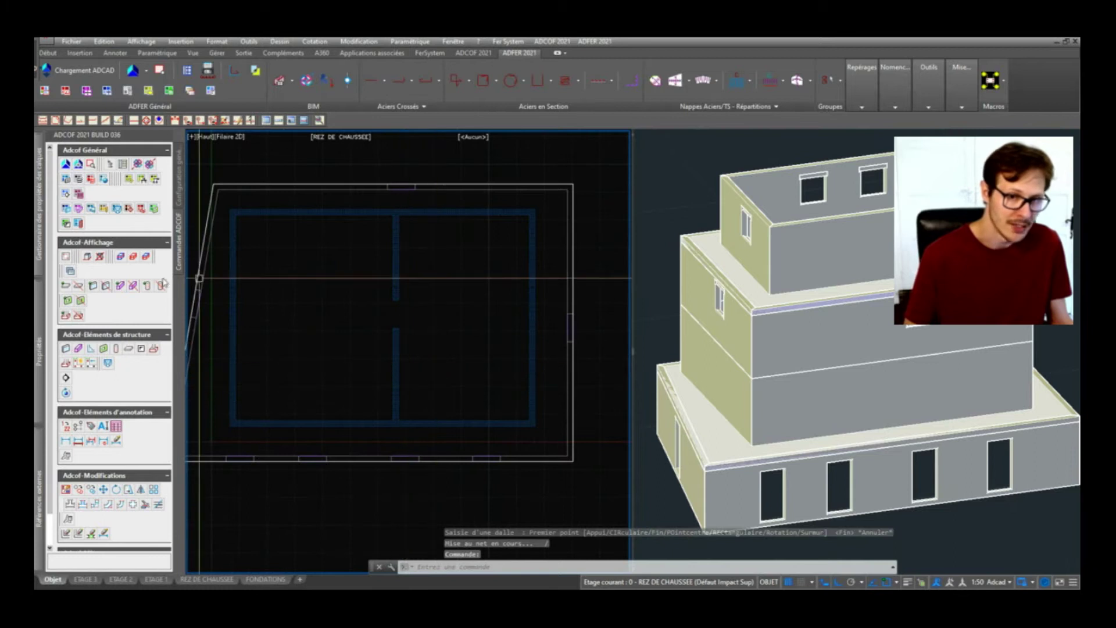
pyautogui.click(140, 349)
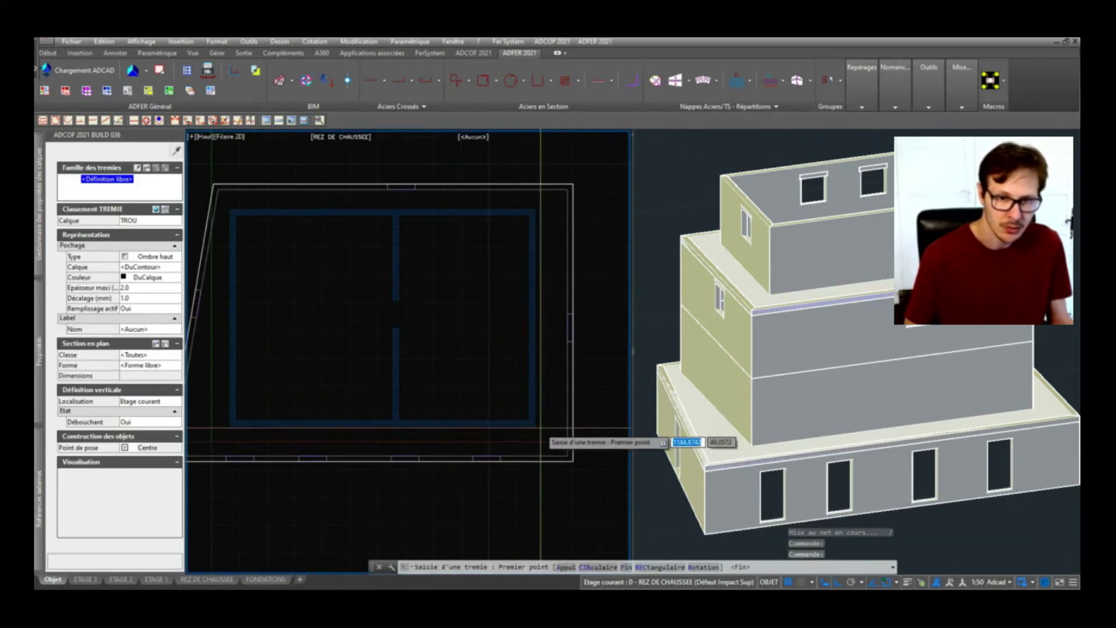
pyautogui.click(526, 415)
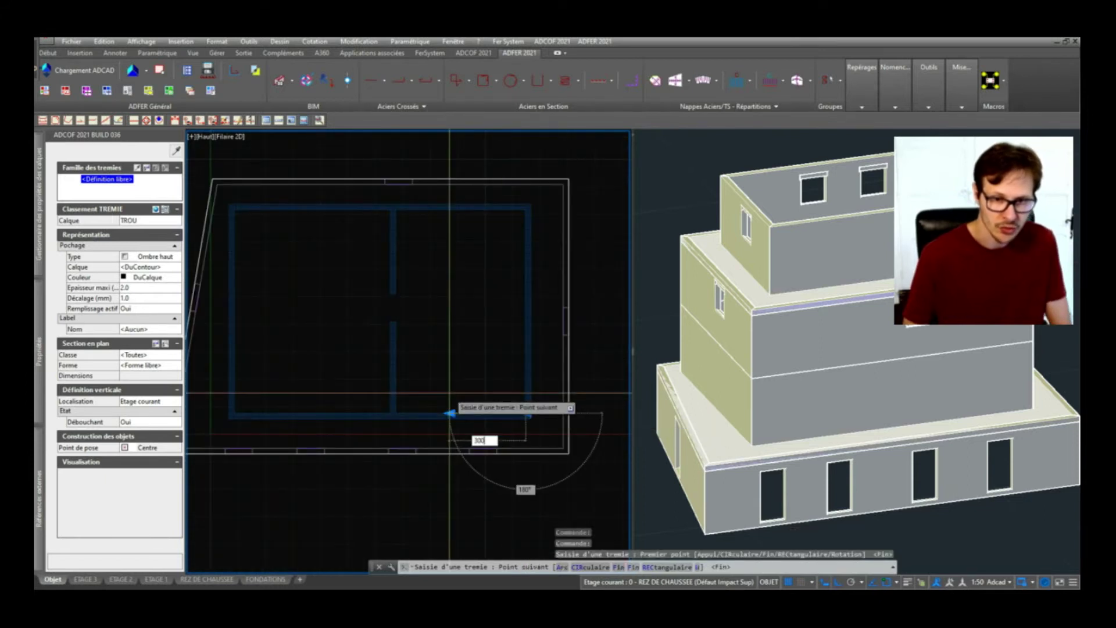
pyautogui.press('Return')
pyautogui.write('200')
pyautogui.press('Return')
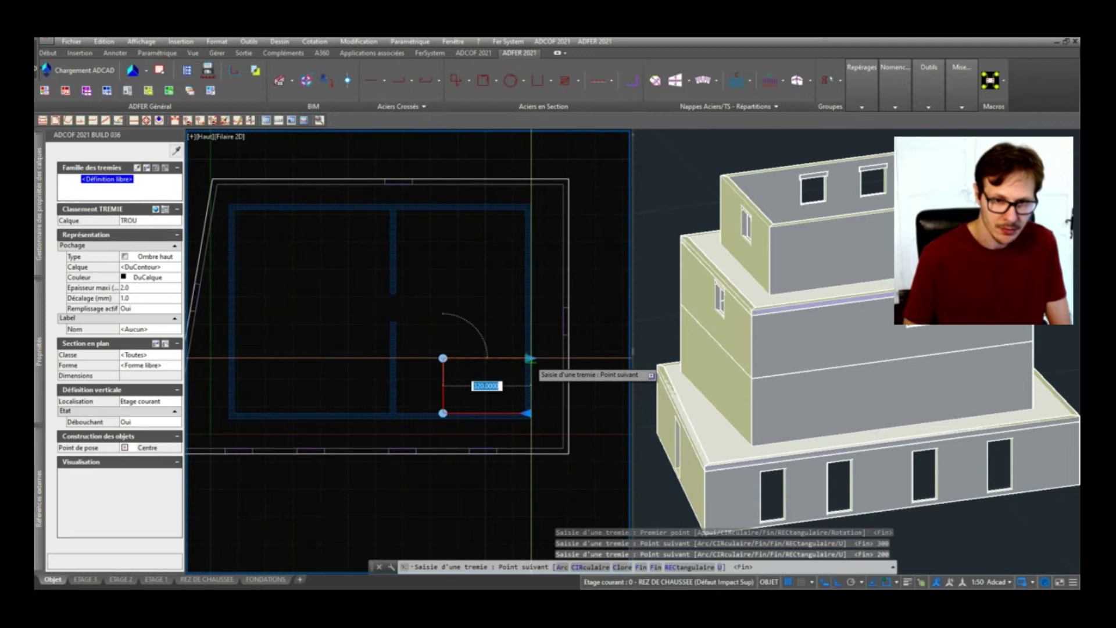
pyautogui.click(525, 358)
pyautogui.write('c')
pyautogui.press('Return')
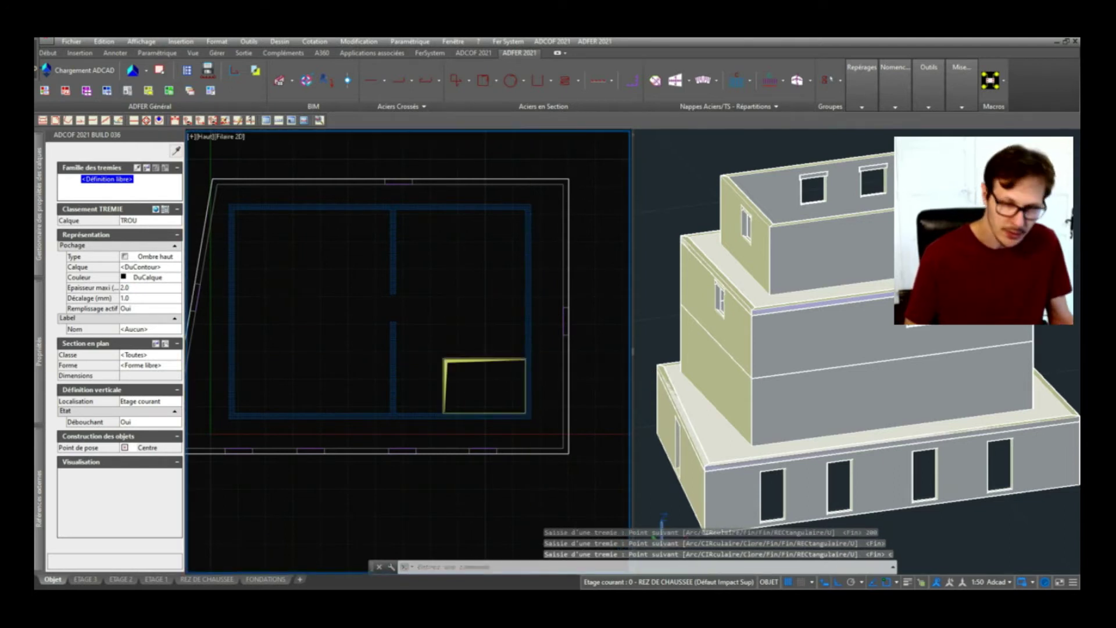
pyautogui.press('Return')
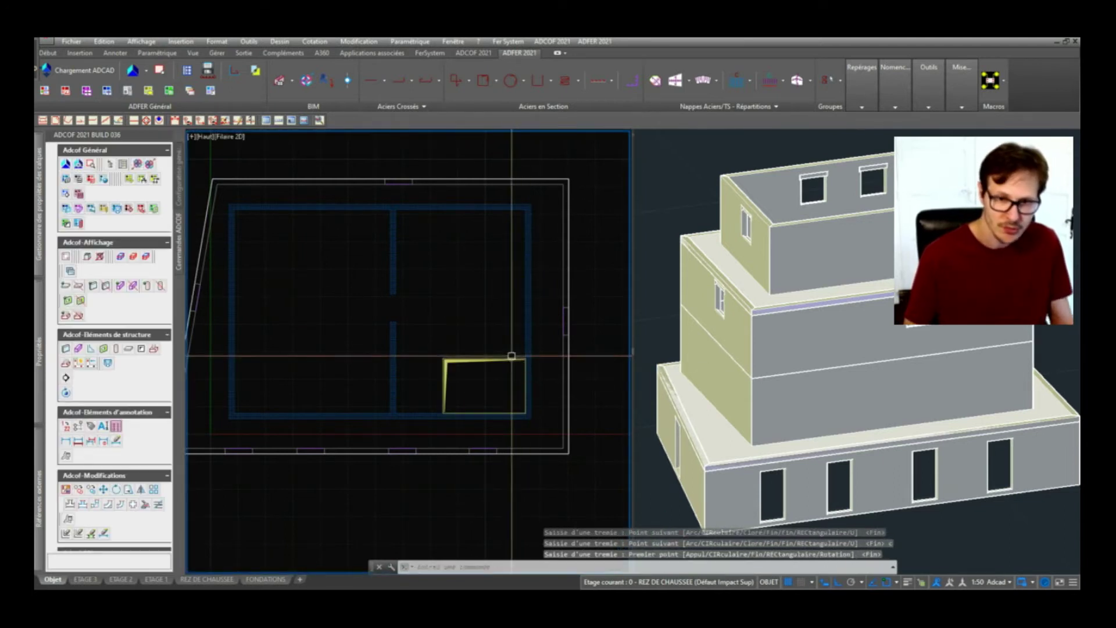
pyautogui.press('Escape')
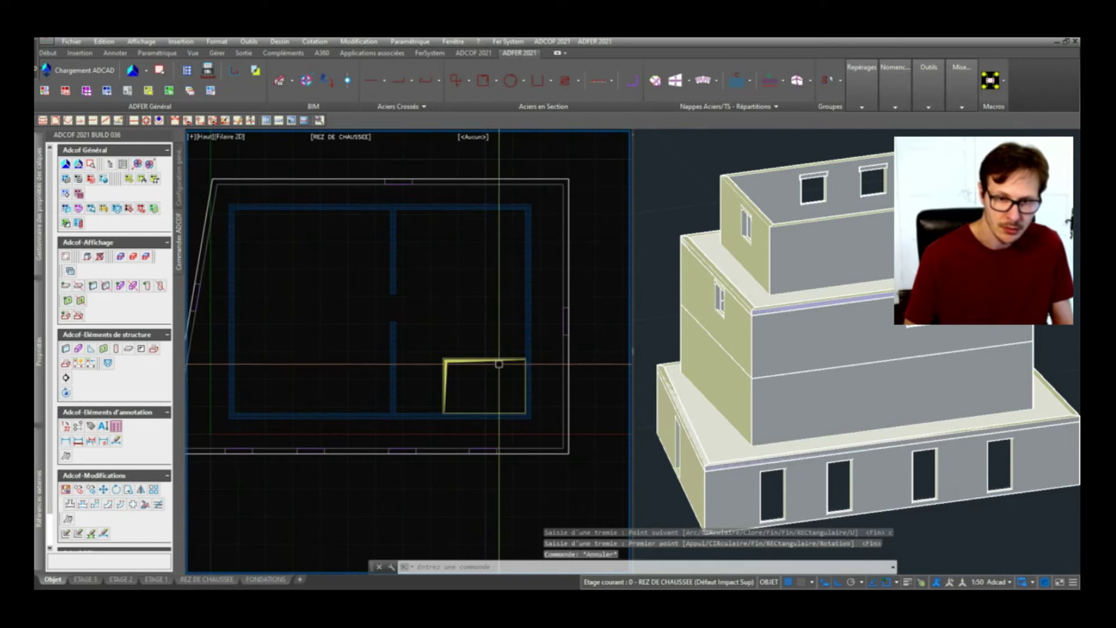
# Step: Examine the REZ DE CHAUSSEE walls, slab and trémie in the plan and in the 3D view
pyautogui.scroll(-2, 496, 355)
pyautogui.scroll(3, 474, 366)
pyautogui.scroll(-3, 449, 366)
pyautogui.scroll(3, 473, 374)
pyautogui.scroll(-1, 447, 350)
pyautogui.keyDown('shift'); pyautogui.moveTo(935, 454); pyautogui.dragTo(939, 492, button='middle'); pyautogui.keyUp('shift')
pyautogui.click(470, 316)
pyautogui.scroll(-2, 465, 320)
pyautogui.scroll(3, 459, 314)
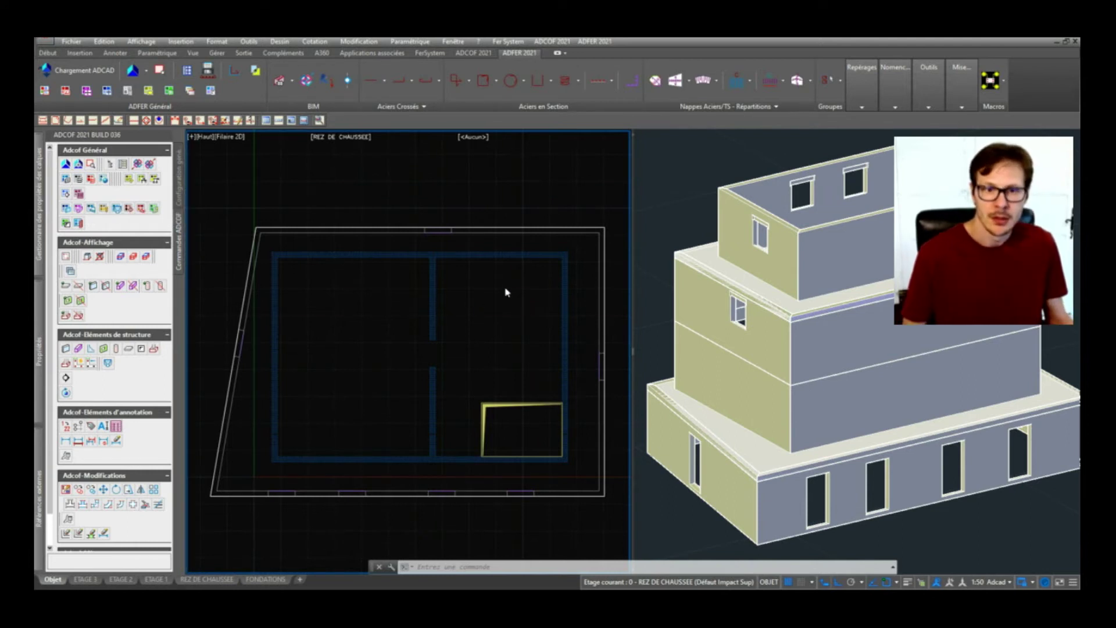
# Step: Make FONDATIONS the current storey and apply its Défaut Impact Sup layer state to show the REZ DE CHAUSSEE impact
pyautogui.click(178, 204)
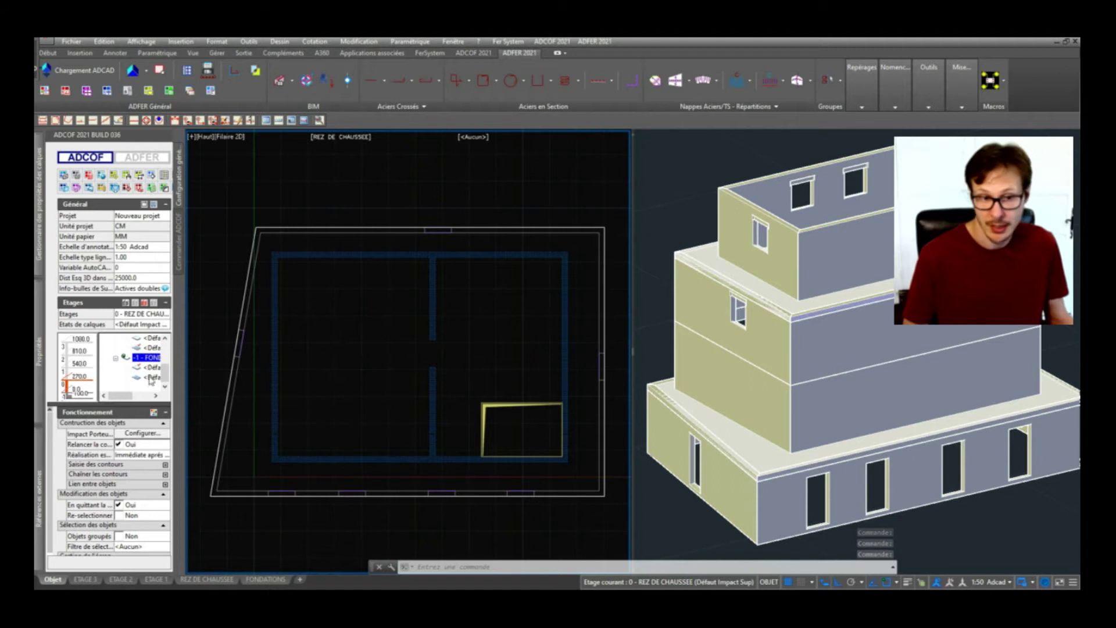
pyautogui.doubleClick(150, 358)
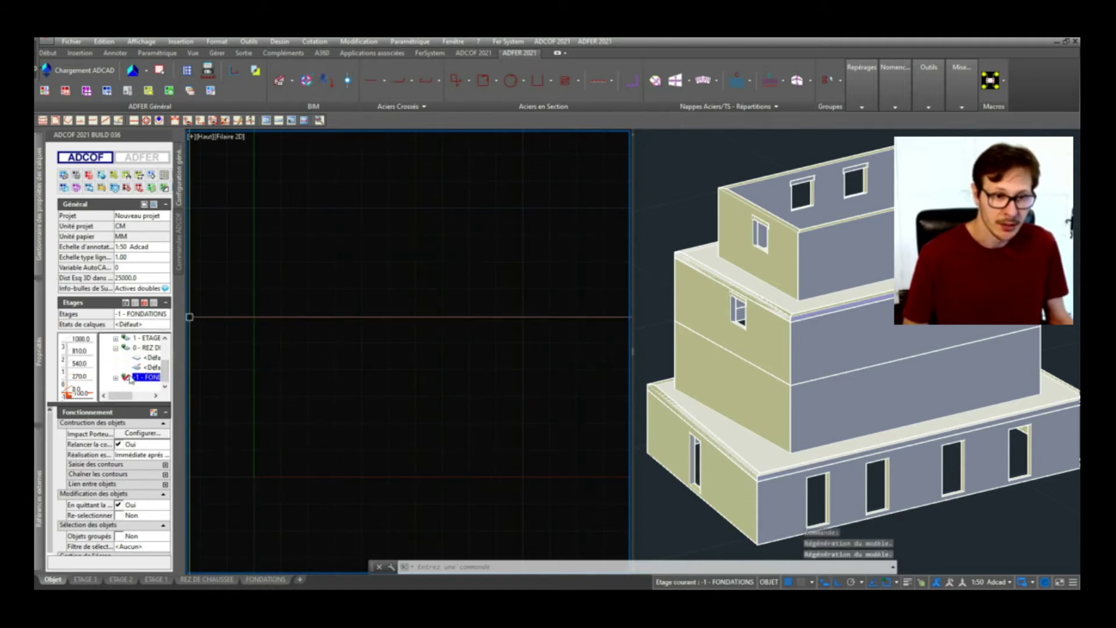
pyautogui.click(152, 377)
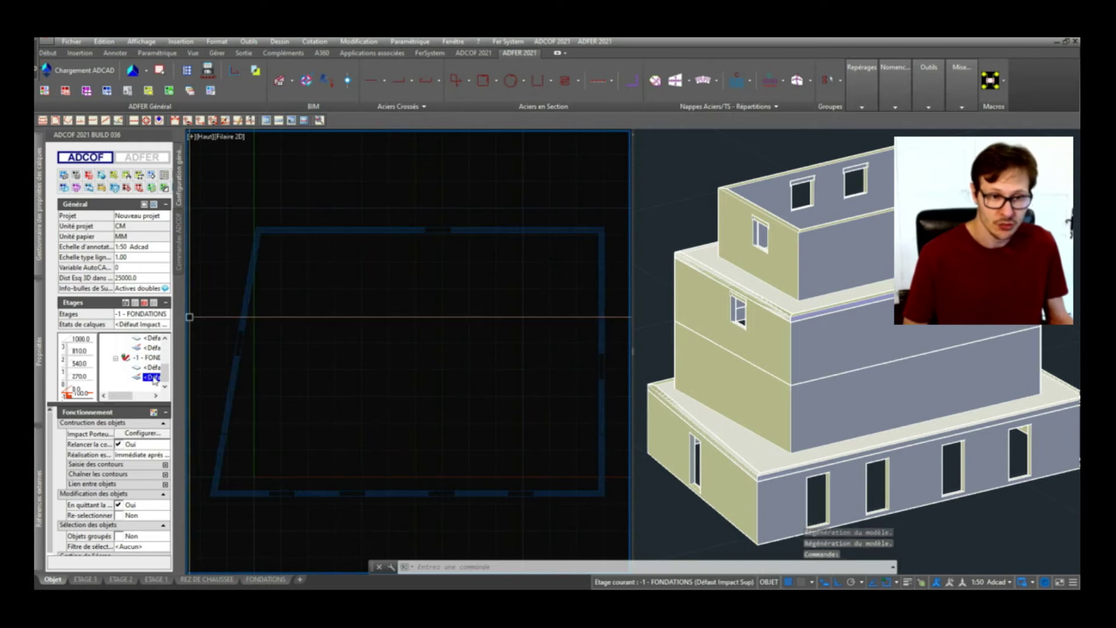
pyautogui.click(406, 317)
pyautogui.scroll(2, 489, 321)
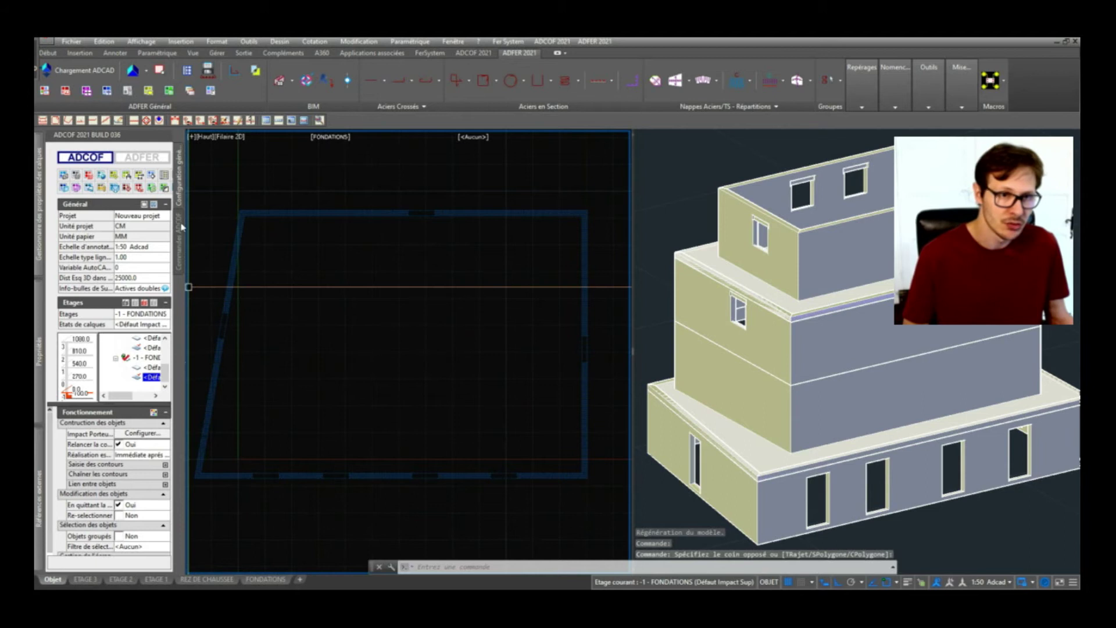
# Step: Check the FONDATIONS storey's floor levels and height in the storey management settings without changing them
pyautogui.click(180, 227)
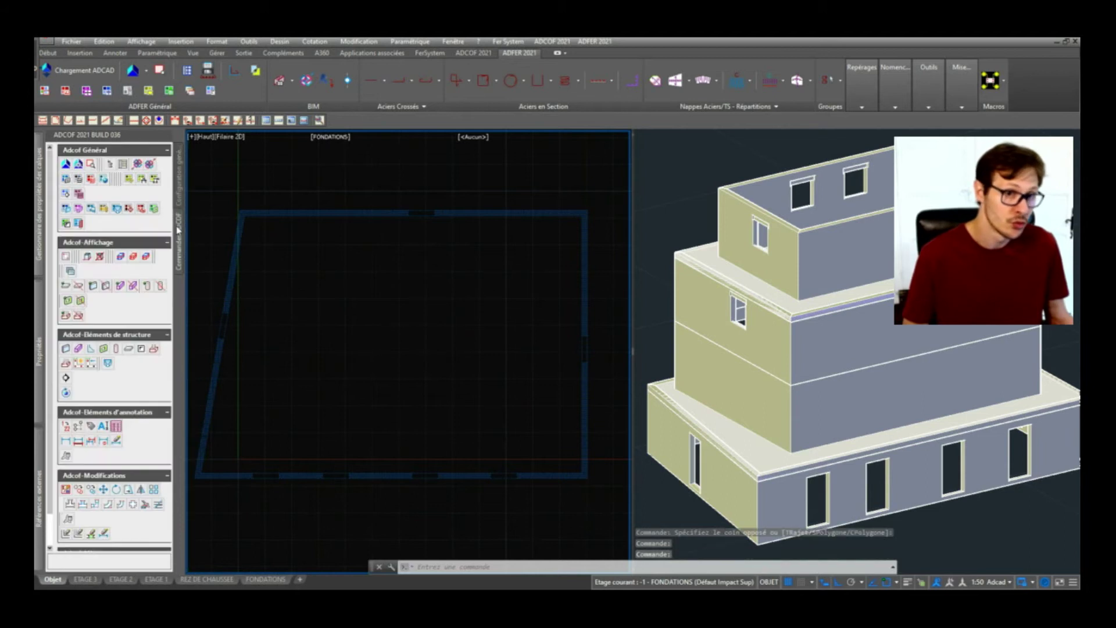
pyautogui.click(178, 200)
pyautogui.rightClick(152, 379)
pyautogui.click(213, 394)
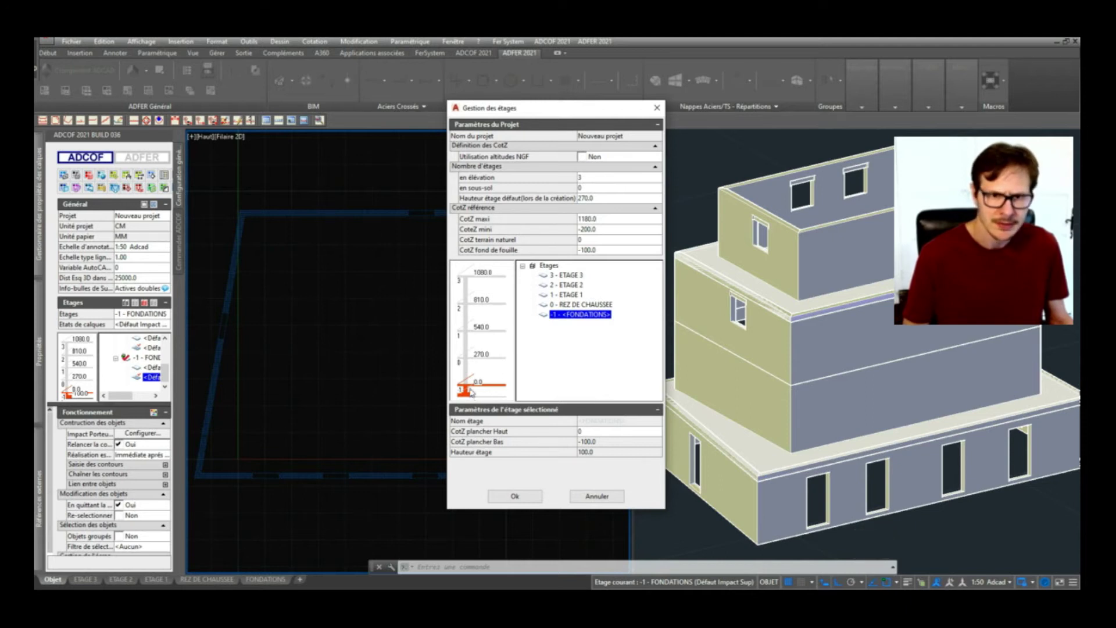
pyautogui.click(596, 496)
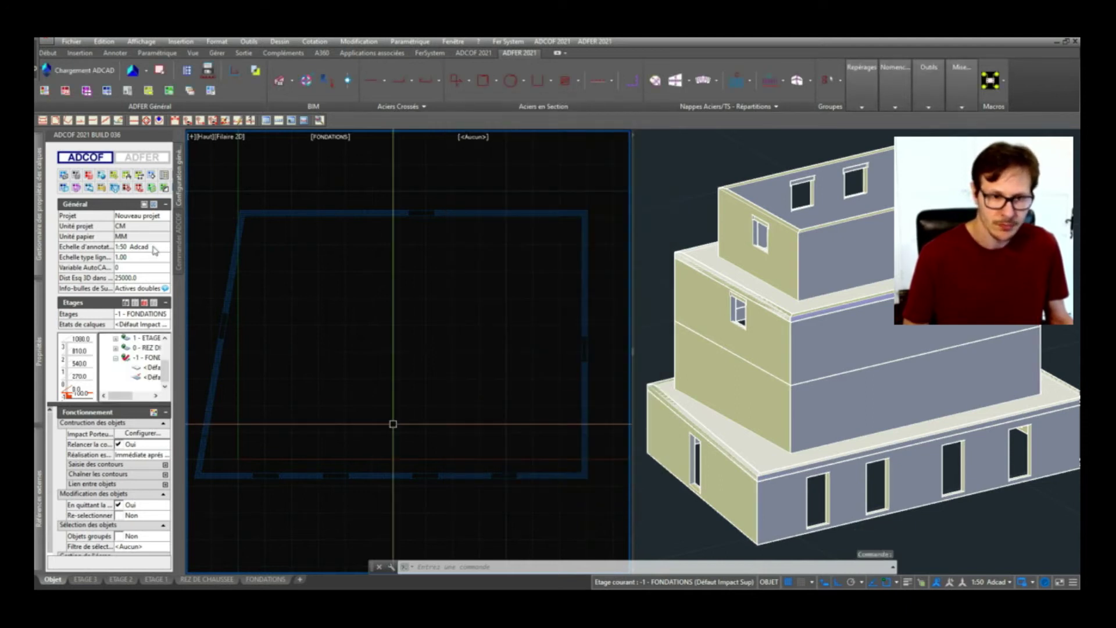
pyautogui.click(179, 222)
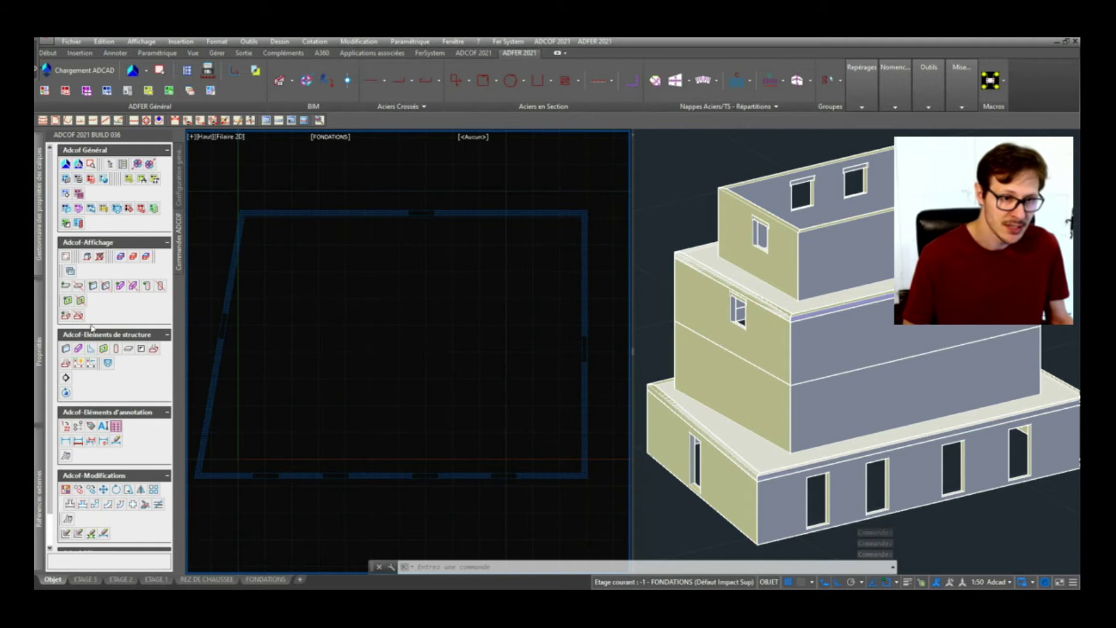
pyautogui.click(66, 349)
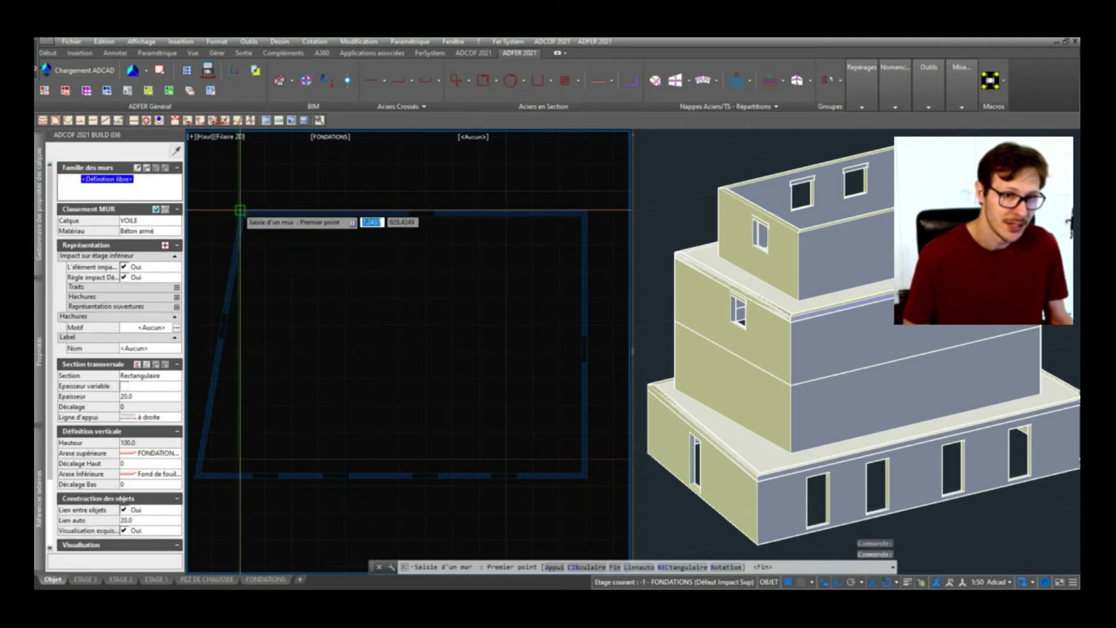
pyautogui.click(239, 210)
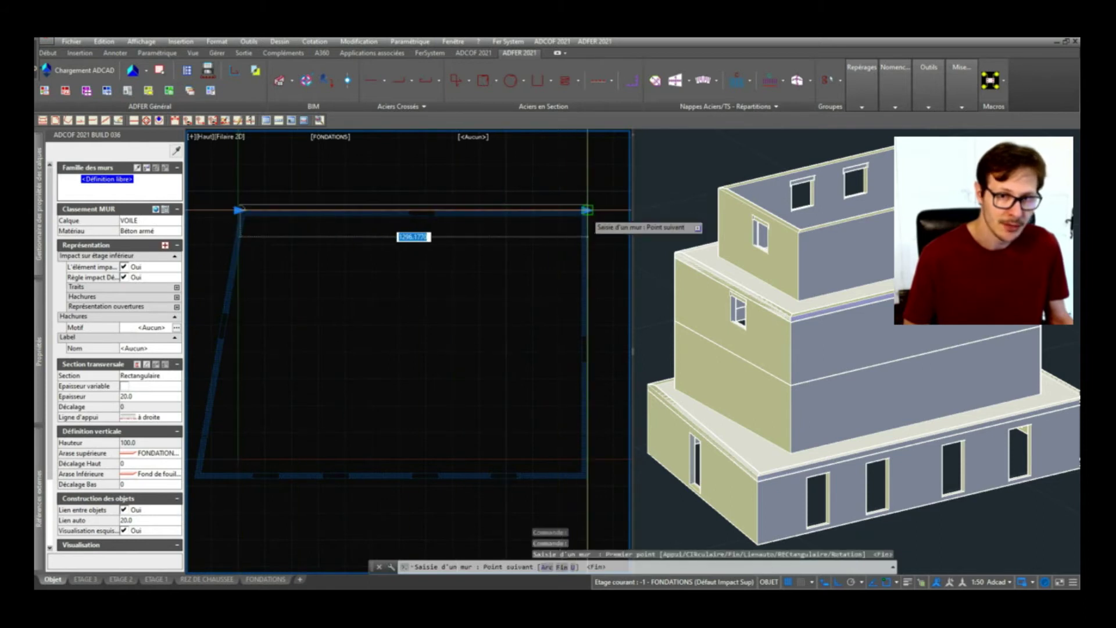
pyautogui.press('Escape')
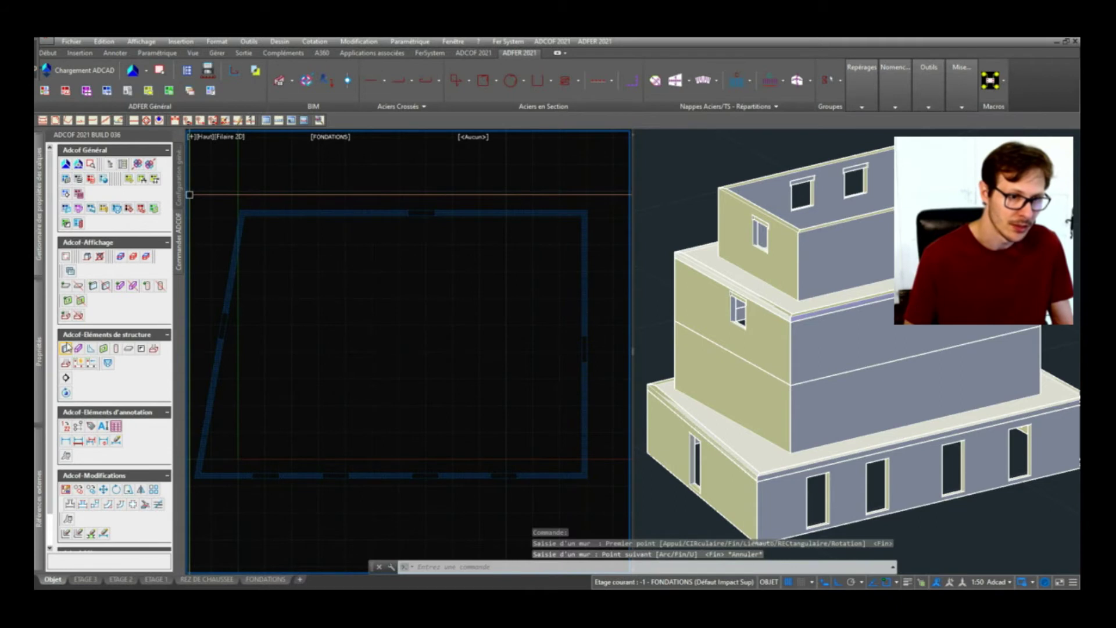
# Step: Start a 20 cm thick FONDATIONS wall near the upper-left corner of the REZ DE CHAUSSEE impact
pyautogui.click(66, 349)
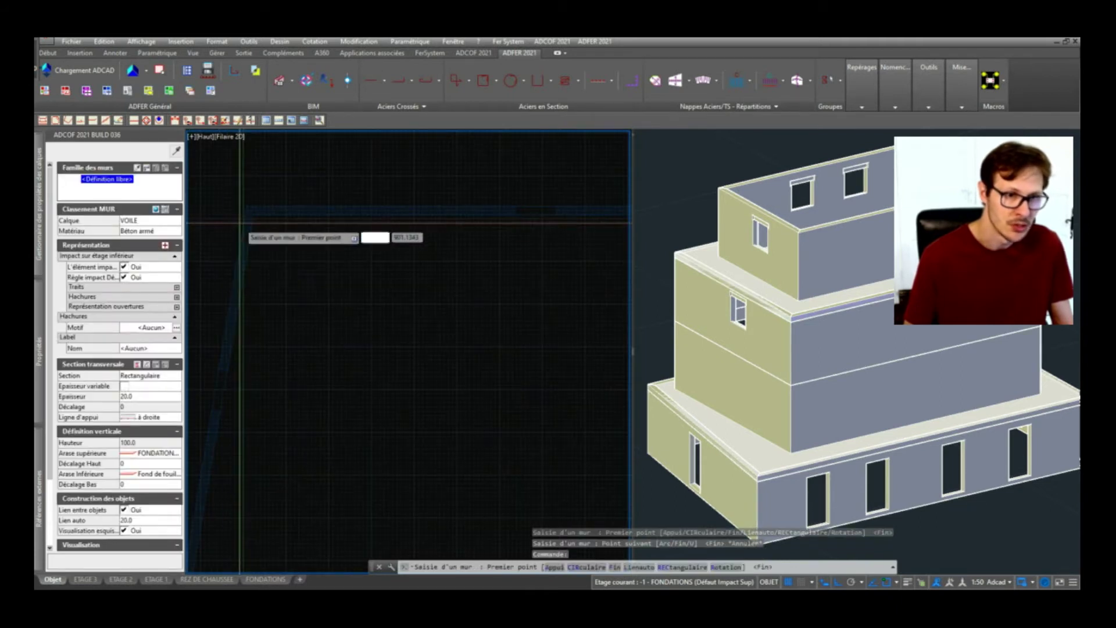
pyautogui.click(240, 225)
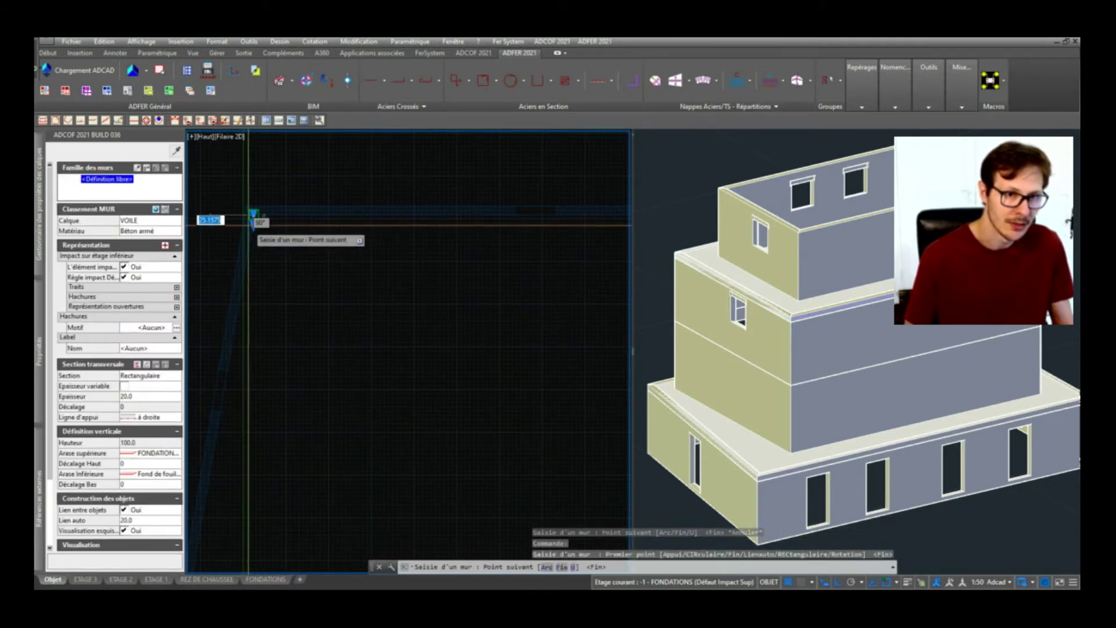
# Step: Draw the 20 cm thick foundation walls through the remaining corners of the building outline and close the contour
pyautogui.scroll(2, 425, 276)
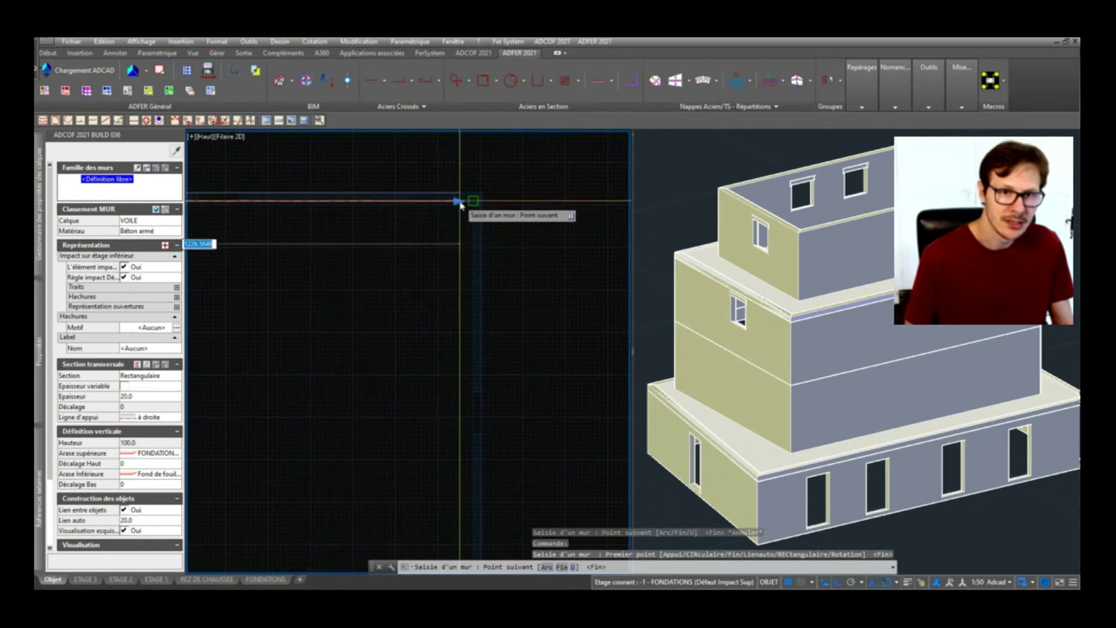
pyautogui.click(474, 195)
pyautogui.scroll(2, 457, 465)
pyautogui.click(482, 438)
pyautogui.scroll(-4, 602, 394)
pyautogui.scroll(2, 330, 405)
pyautogui.scroll(2, 331, 412)
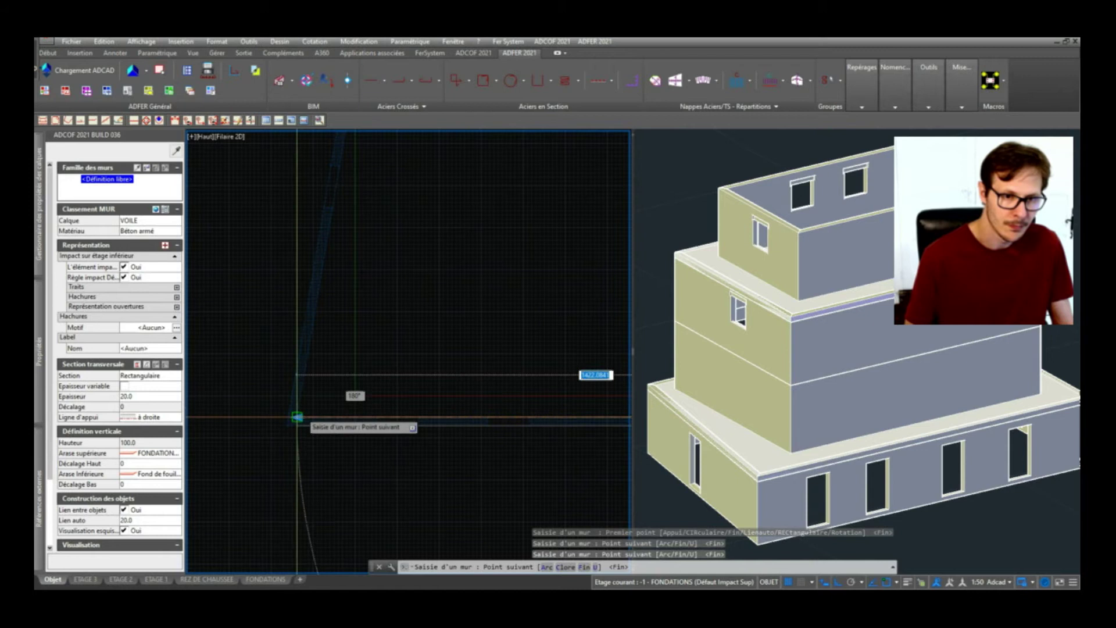
pyautogui.click(297, 417)
pyautogui.scroll(-2, 297, 418)
pyautogui.write('c')
pyautogui.press('Return')
pyautogui.press('Escape')
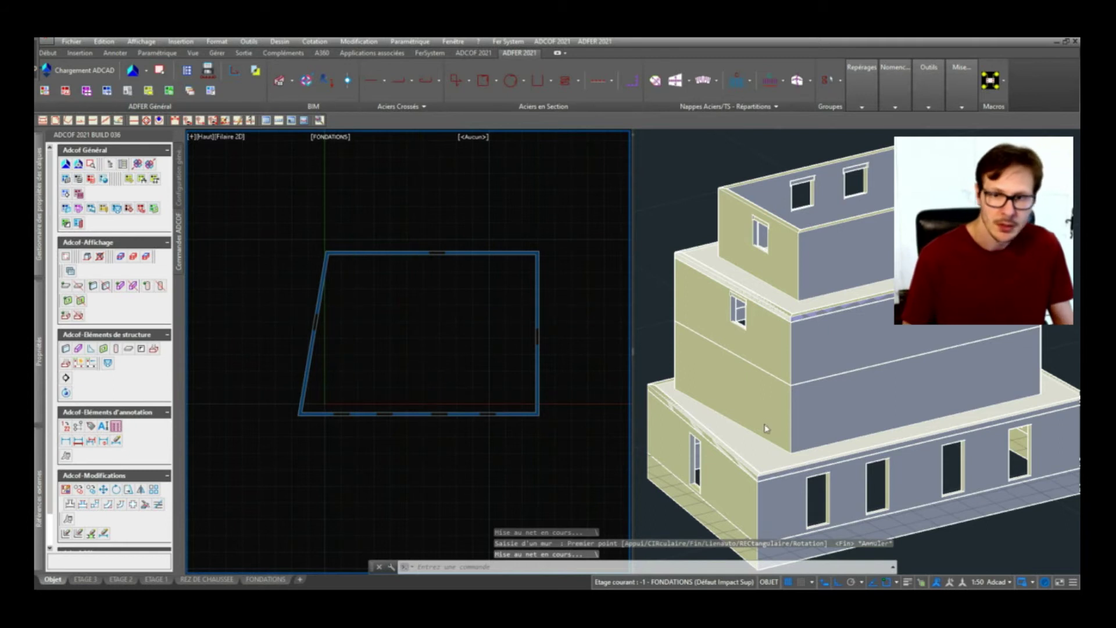
# Step: Begin a 60 wide, 30 high strip footing at the midpoint between the outer and inner wall corners at the plan's upper left
pyautogui.click(877, 482)
pyautogui.moveTo(898, 514); pyautogui.dragTo(910, 463, button='middle')
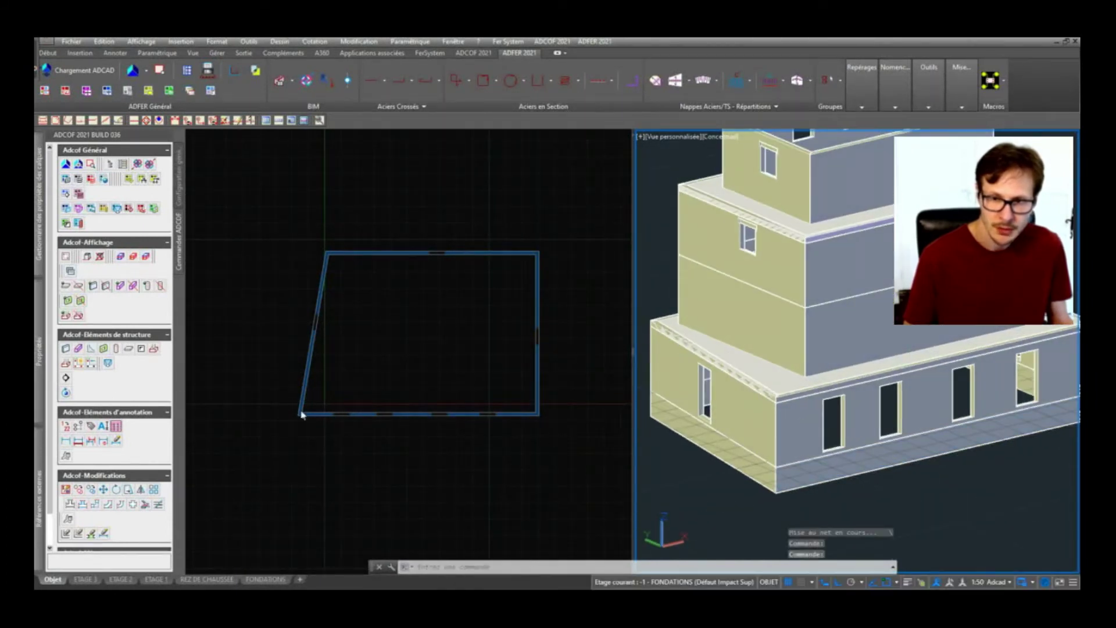
pyautogui.click(294, 304)
pyautogui.scroll(3, 268, 307)
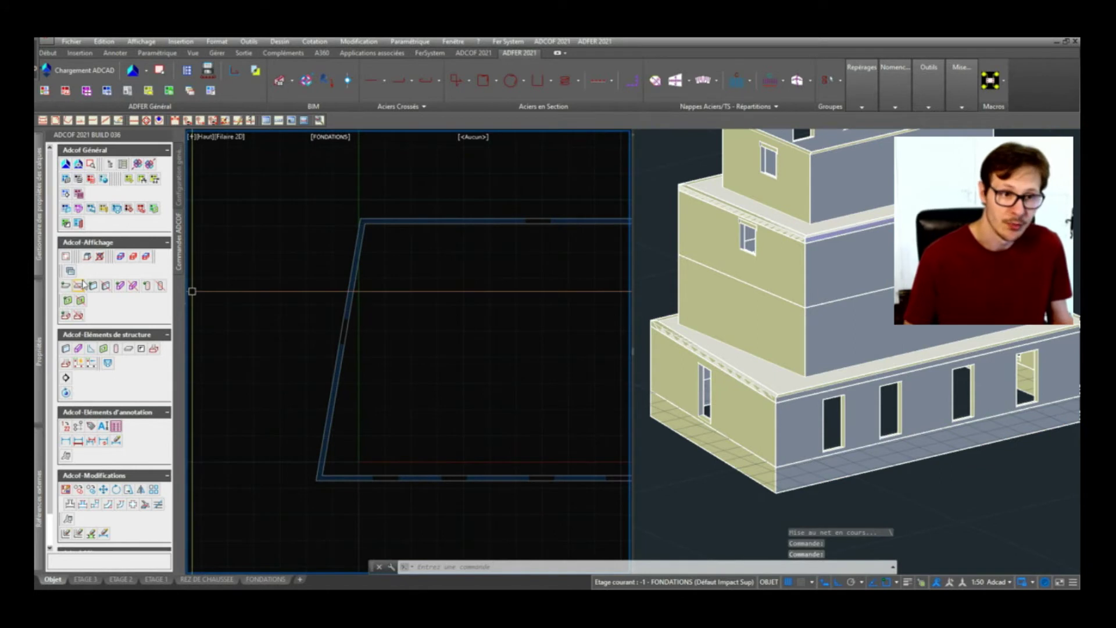
pyautogui.click(66, 375)
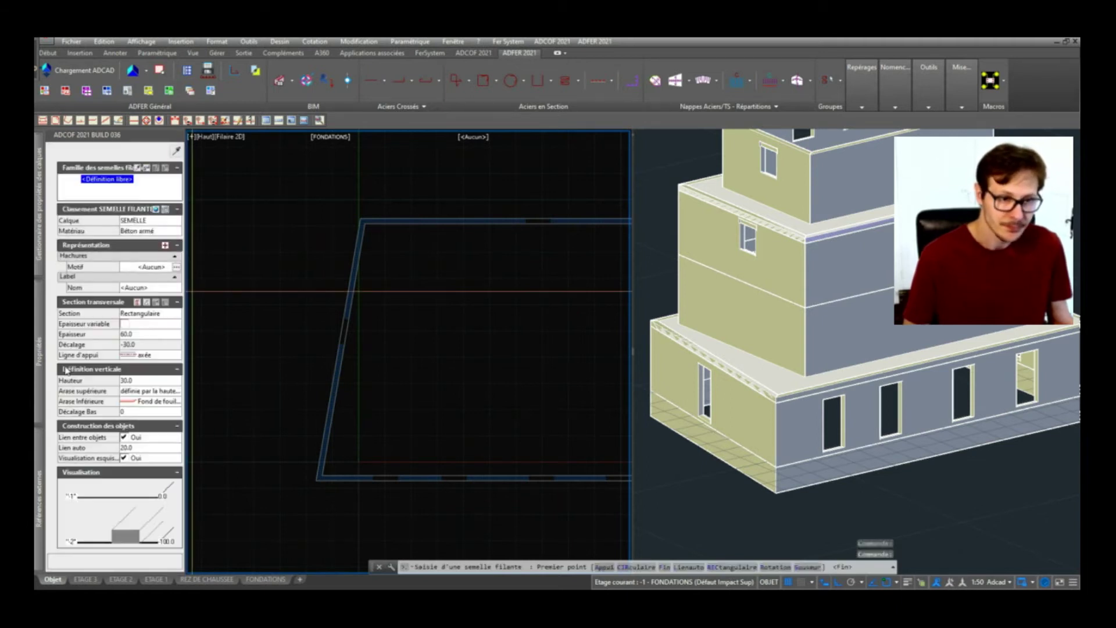
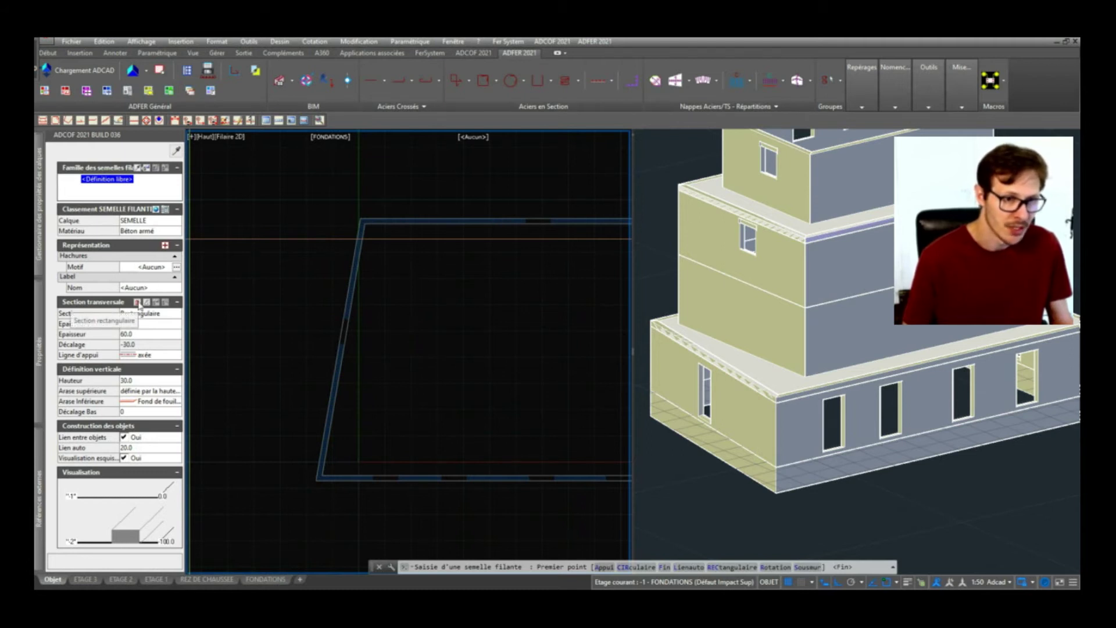
pyautogui.scroll(5, 369, 207)
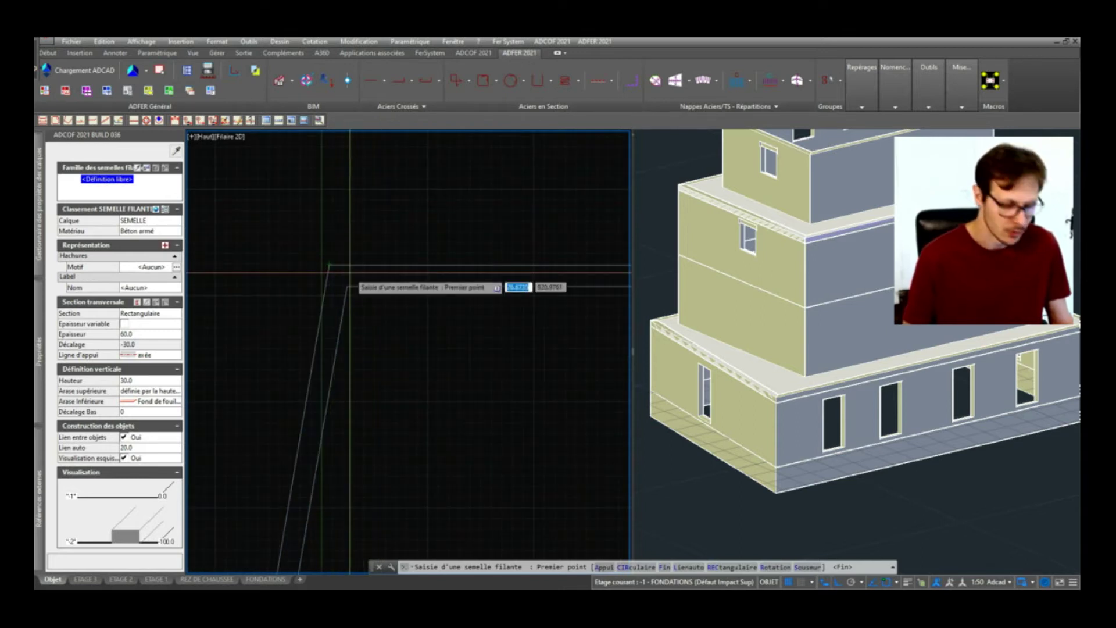
pyautogui.keyDown('shift'); pyautogui.rightClick(349, 272); pyautogui.keyUp('shift')
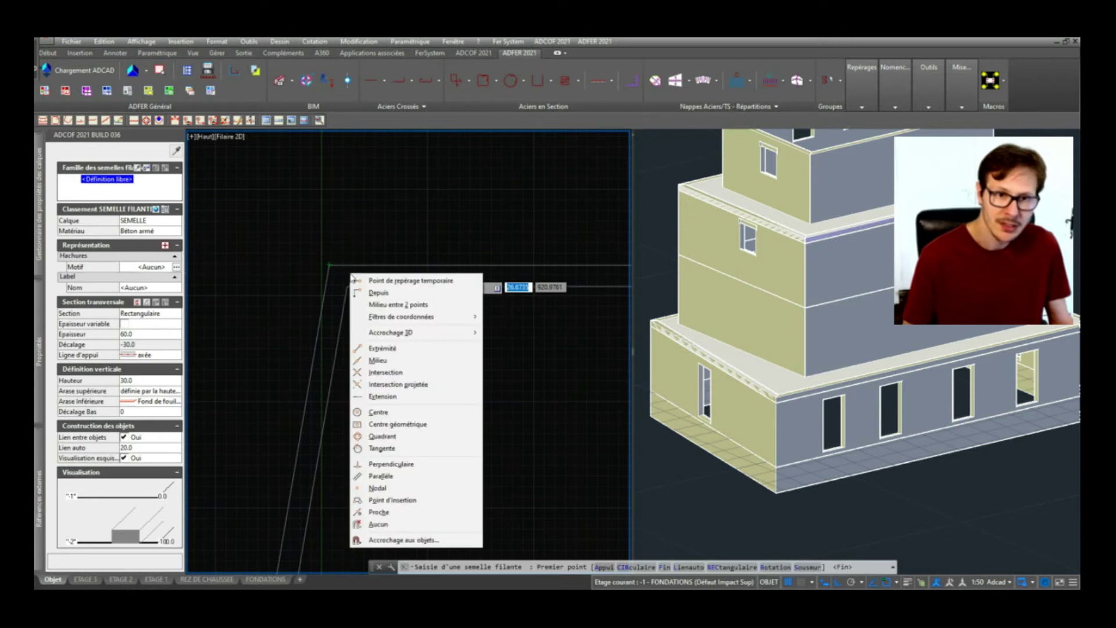
pyautogui.click(395, 304)
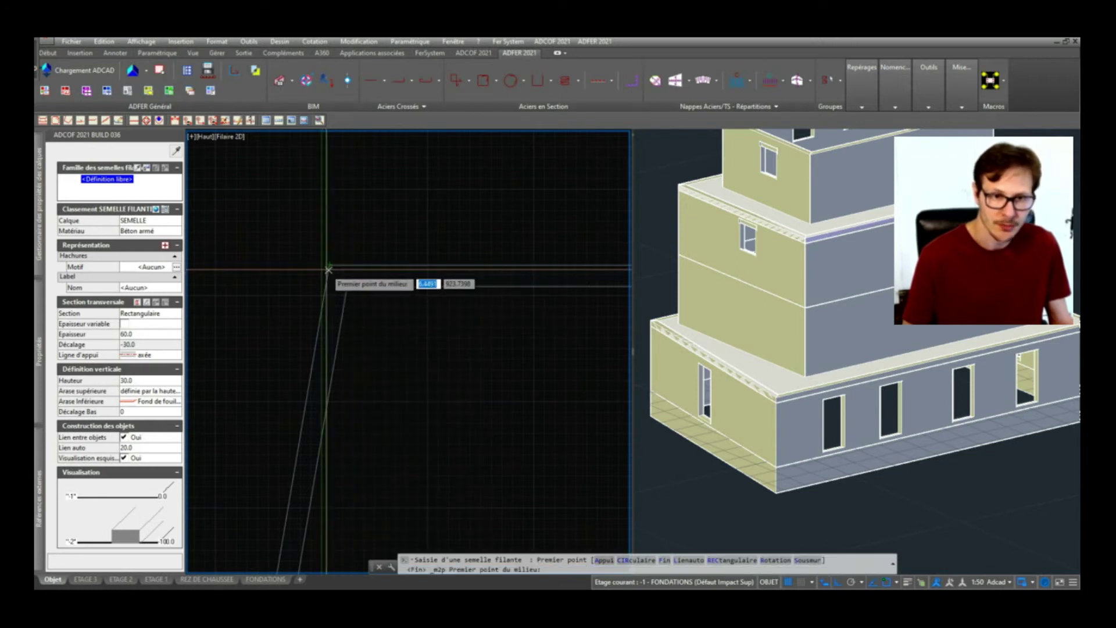
pyautogui.click(329, 264)
pyautogui.click(347, 285)
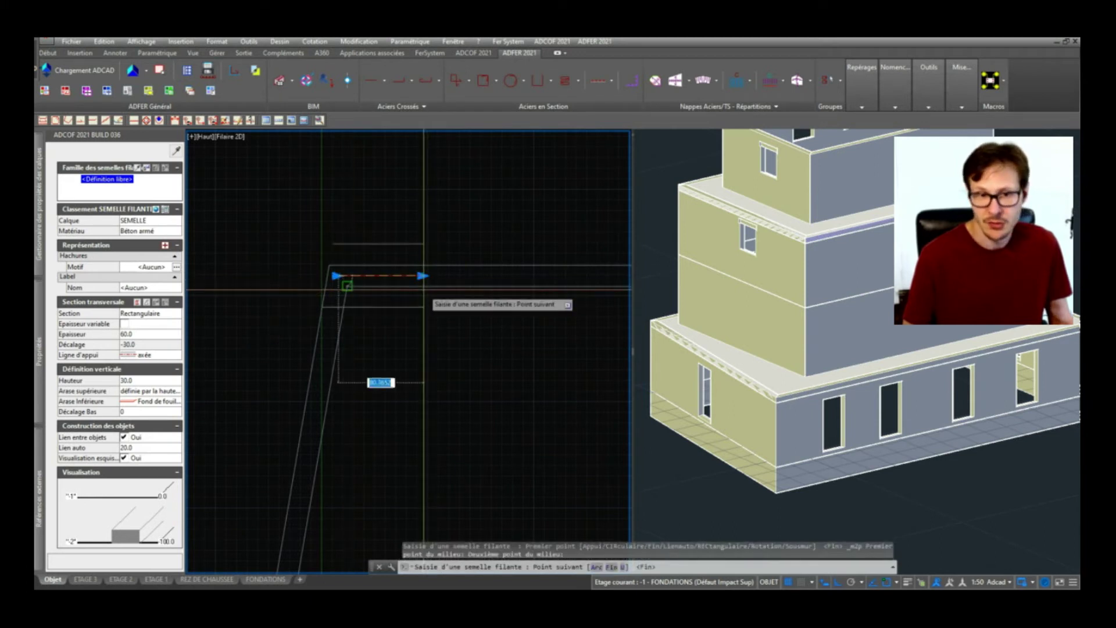
# Step: Extend the strip footing to the midpoint between the inner and outer wall corners at the plan's upper right
pyautogui.scroll(-5, 357, 254)
pyautogui.scroll(5, 596, 251)
pyautogui.scroll(2, 416, 292)
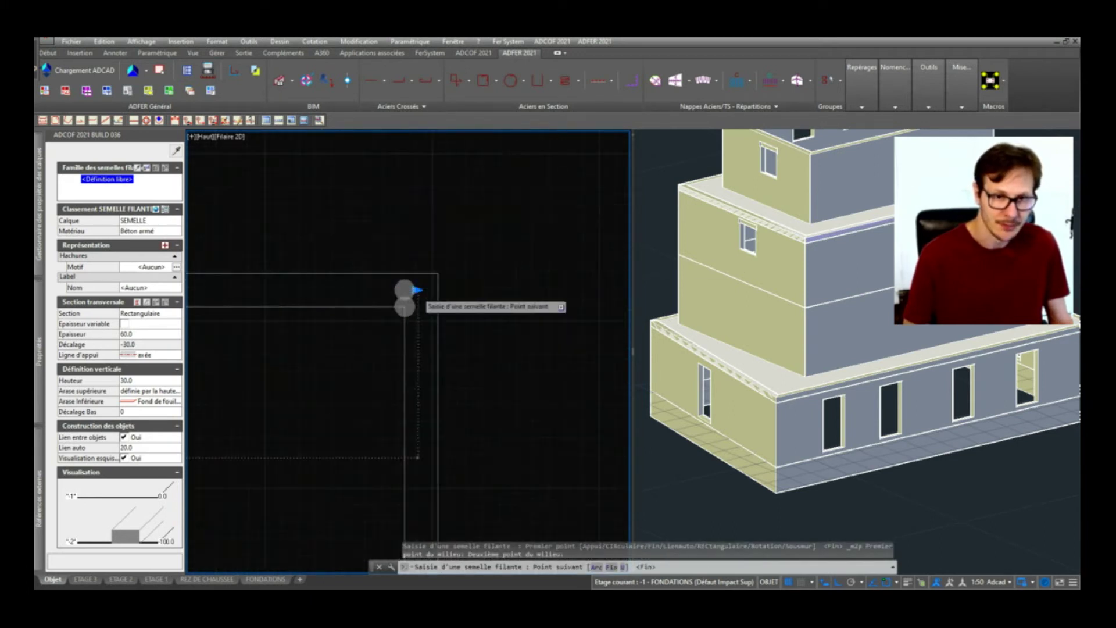
pyautogui.scroll(4, 418, 290)
pyautogui.keyDown('shift'); pyautogui.rightClick(420, 291); pyautogui.keyUp('shift')
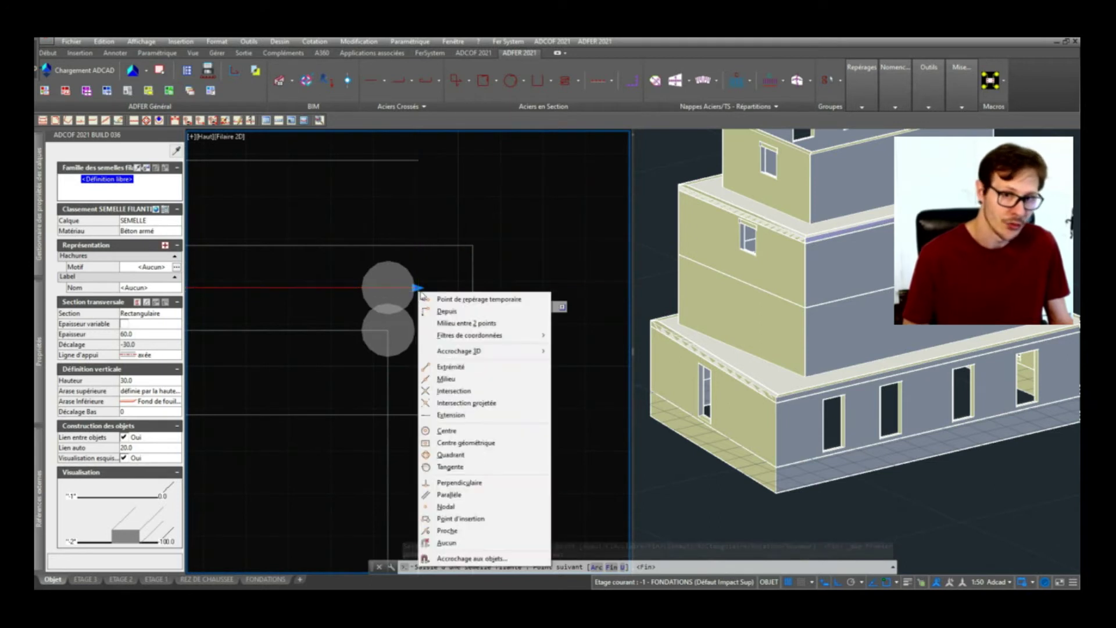
pyautogui.click(472, 323)
pyautogui.click(388, 330)
pyautogui.click(472, 245)
# Step: Extend the strip footing down to the midpoint of the wall thickness at the plan's lower-right corner
pyautogui.scroll(-5, 473, 219)
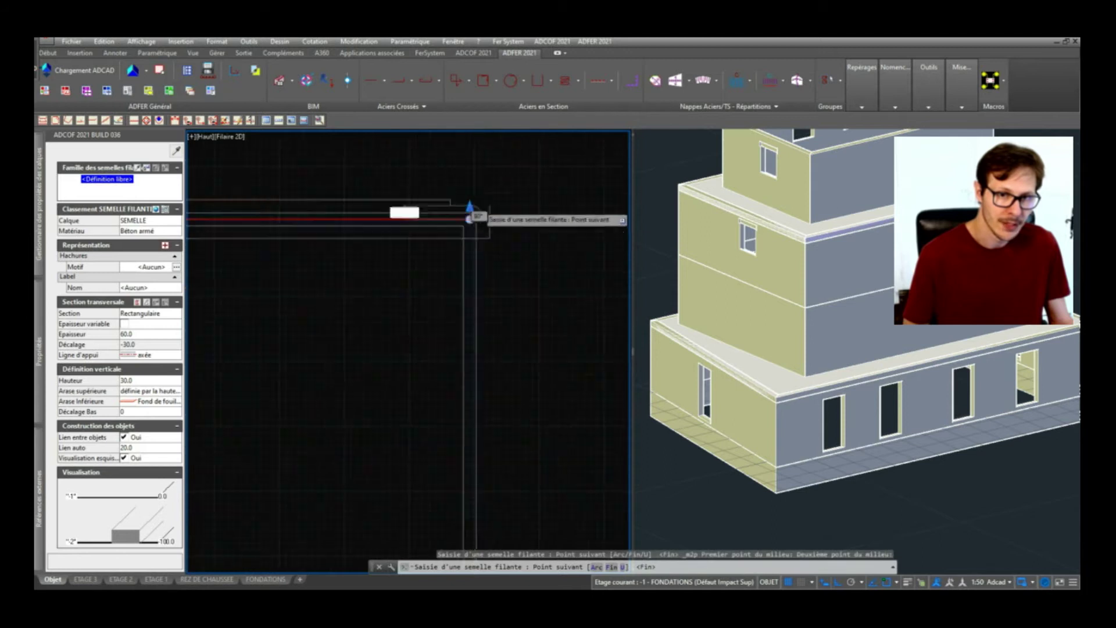
pyautogui.scroll(3, 483, 361)
pyautogui.keyDown('shift'); pyautogui.rightClick(531, 324); pyautogui.keyUp('shift')
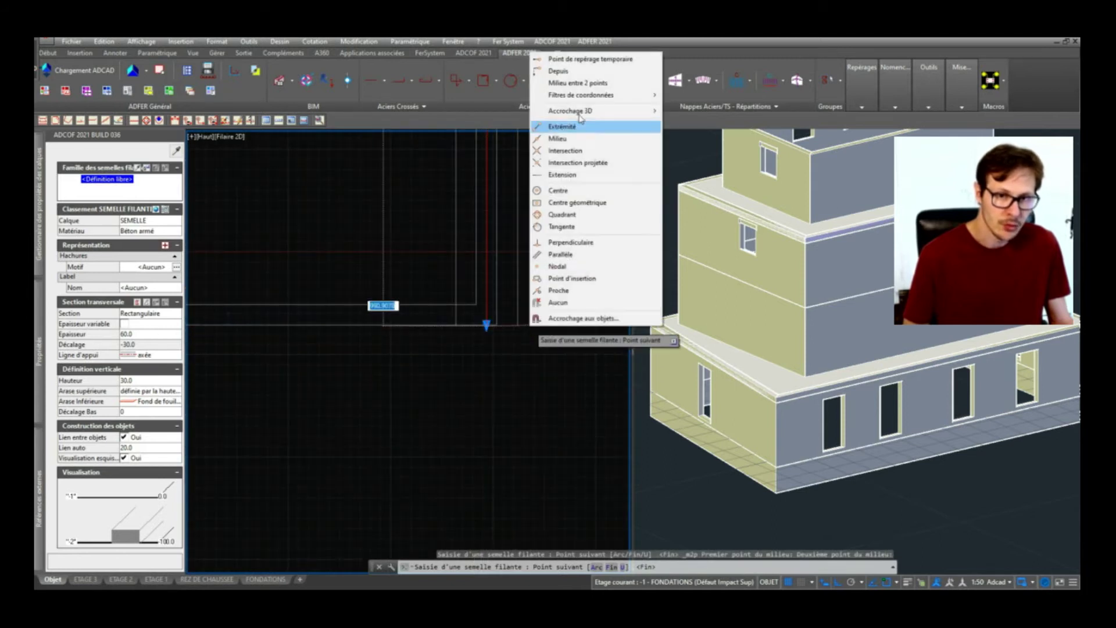
pyautogui.click(581, 83)
pyautogui.click(497, 324)
pyautogui.click(498, 324)
# Step: Extend the strip footing along the lower wall to the midpoint of the wall thickness at the plan's lower-left corner
pyautogui.scroll(-4, 546, 326)
pyautogui.moveTo(305, 339); pyautogui.dragTo(532, 351, button='middle')
pyautogui.scroll(4, 397, 330)
pyautogui.keyDown('shift'); pyautogui.rightClick(384, 331); pyautogui.keyUp('shift')
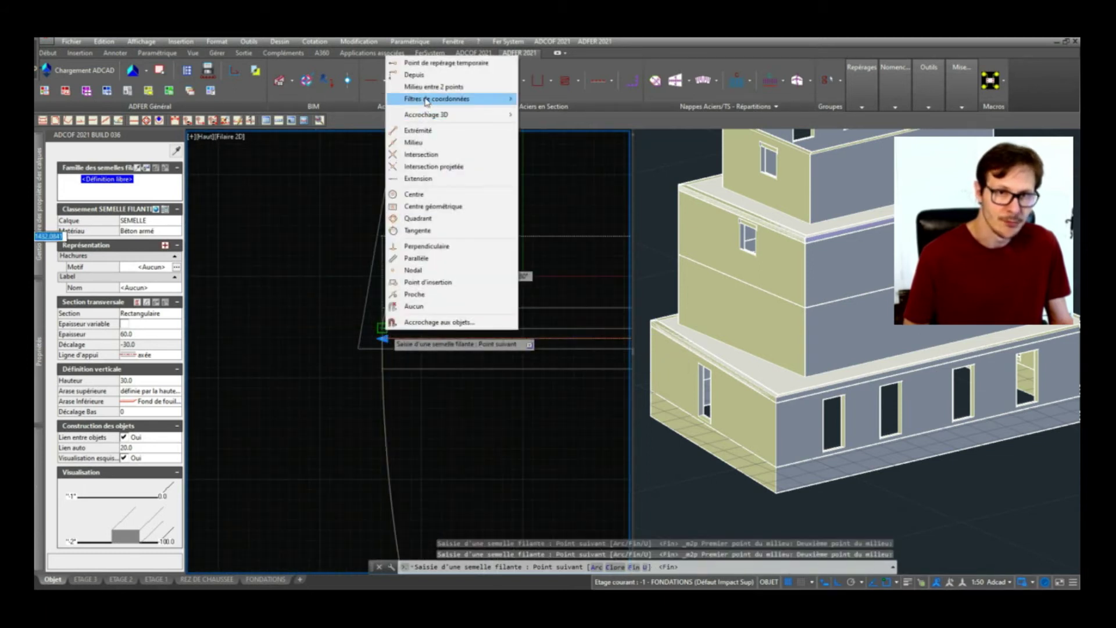
pyautogui.click(429, 87)
pyautogui.click(382, 338)
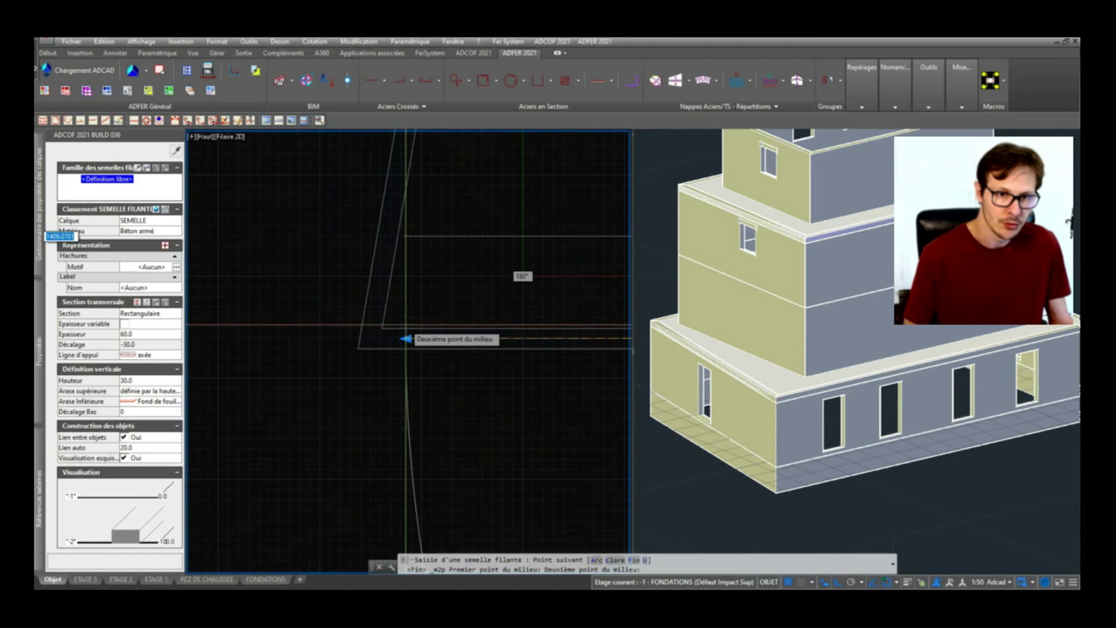
pyautogui.click(369, 339)
# Step: Close the strip footing contour back to its first point and end the footing command
pyautogui.scroll(-3, 366, 351)
pyautogui.write('c')
pyautogui.press('Return')
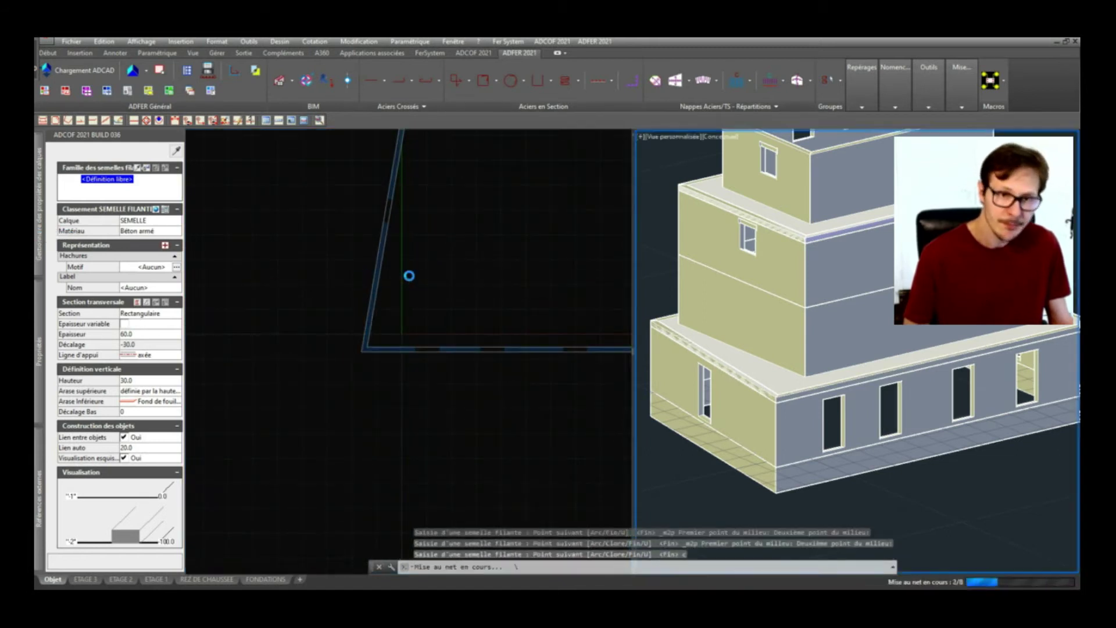
pyautogui.moveTo(463, 210); pyautogui.dragTo(362, 353, button='middle')
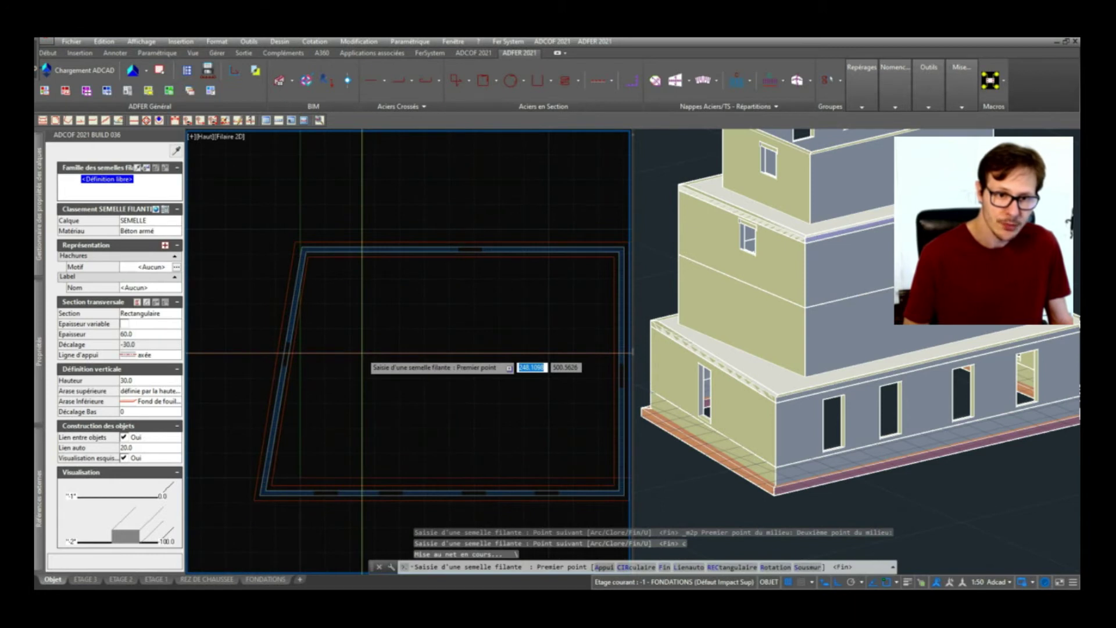
pyautogui.scroll(-2, 367, 353)
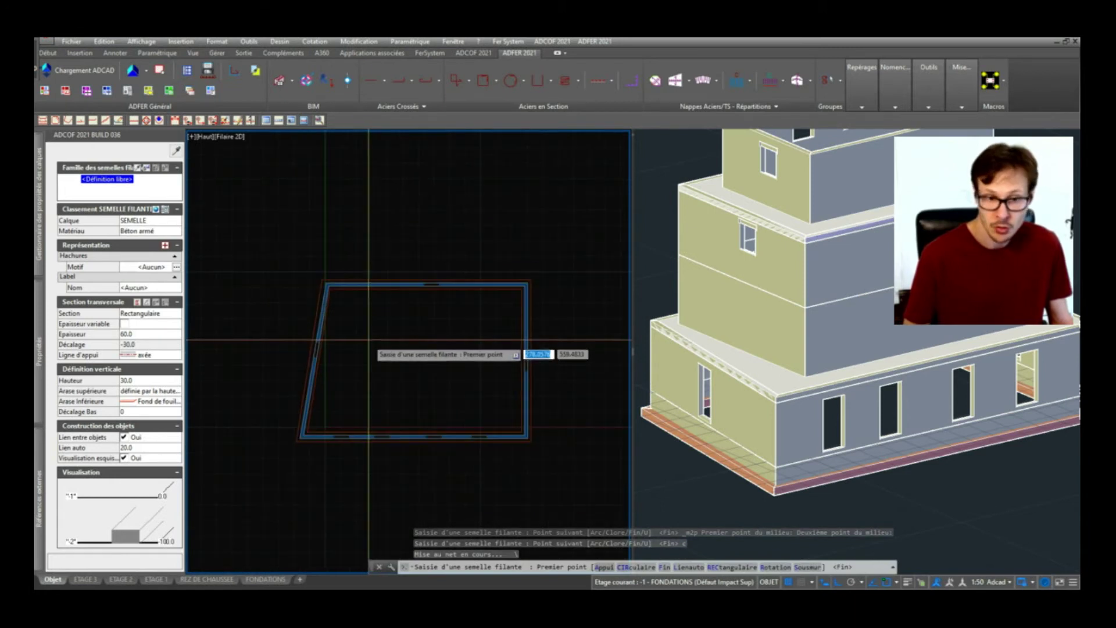
pyautogui.scroll(5, 337, 290)
pyautogui.press('Escape')
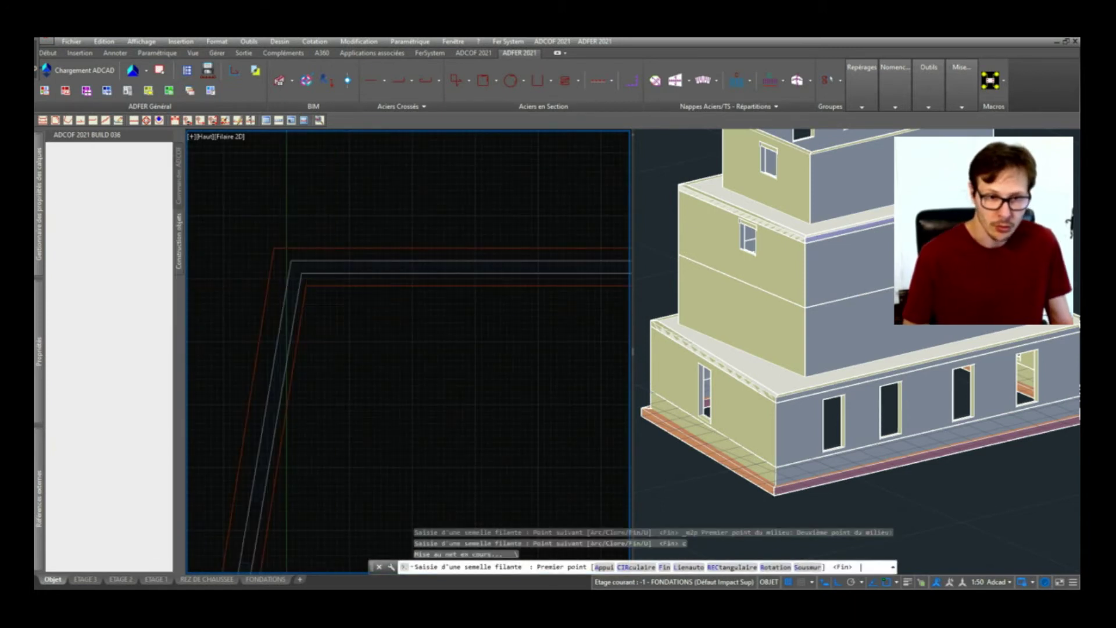
# Step: Examine how the strip footing's axis sits relative to the walls at the plan's upper-left corner
pyautogui.click(331, 286)
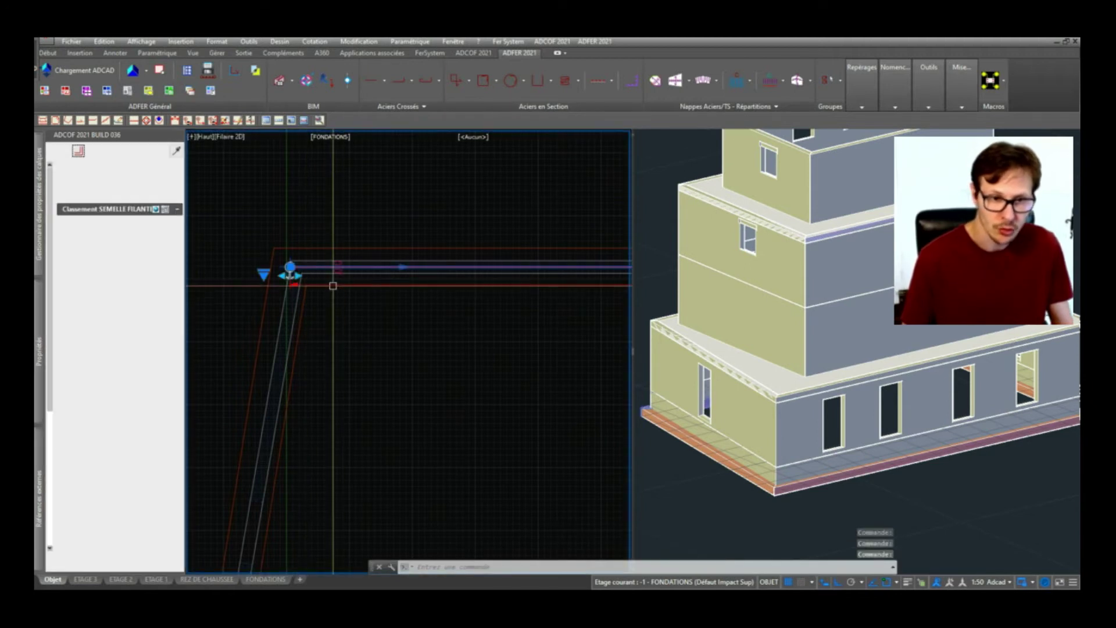
pyautogui.press('Escape')
pyautogui.scroll(-5, 420, 249)
pyautogui.scroll(5, 420, 248)
pyautogui.scroll(-3, 444, 241)
pyautogui.scroll(3, 560, 237)
pyautogui.scroll(-5, 560, 236)
pyautogui.scroll(4, 584, 404)
pyautogui.scroll(-4, 232, 403)
pyautogui.scroll(4, 273, 462)
pyautogui.scroll(-4, 274, 462)
pyautogui.scroll(4, 344, 324)
pyautogui.click(357, 295)
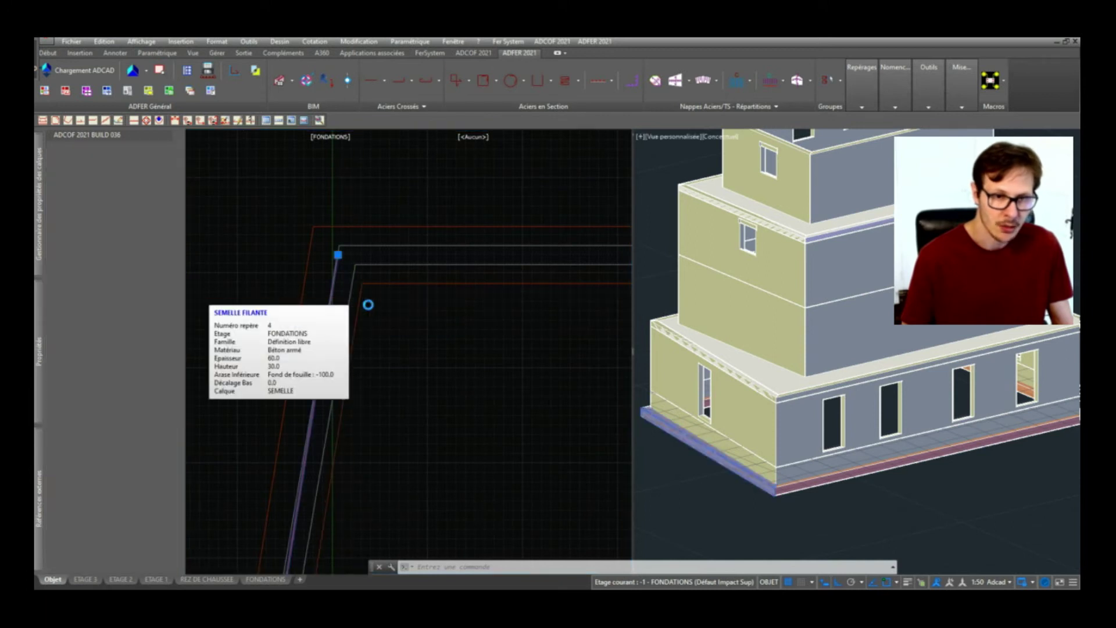
pyautogui.press('Escape')
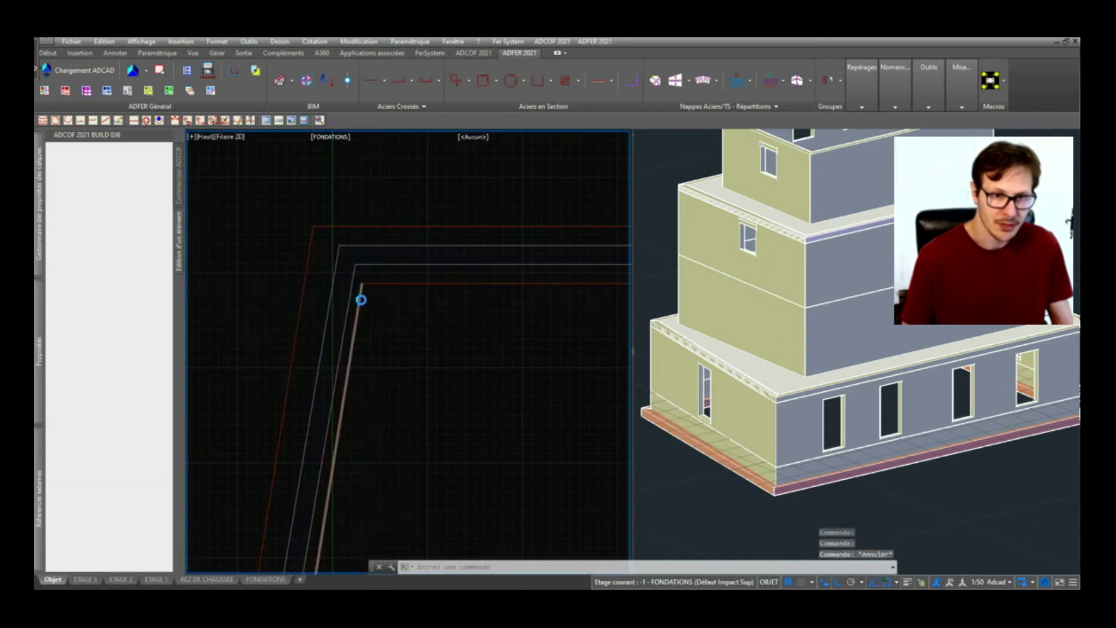
# Step: Try to stretch the slanted footing segment's upper end point to the inner wall corner, and undo the change
pyautogui.click(361, 299)
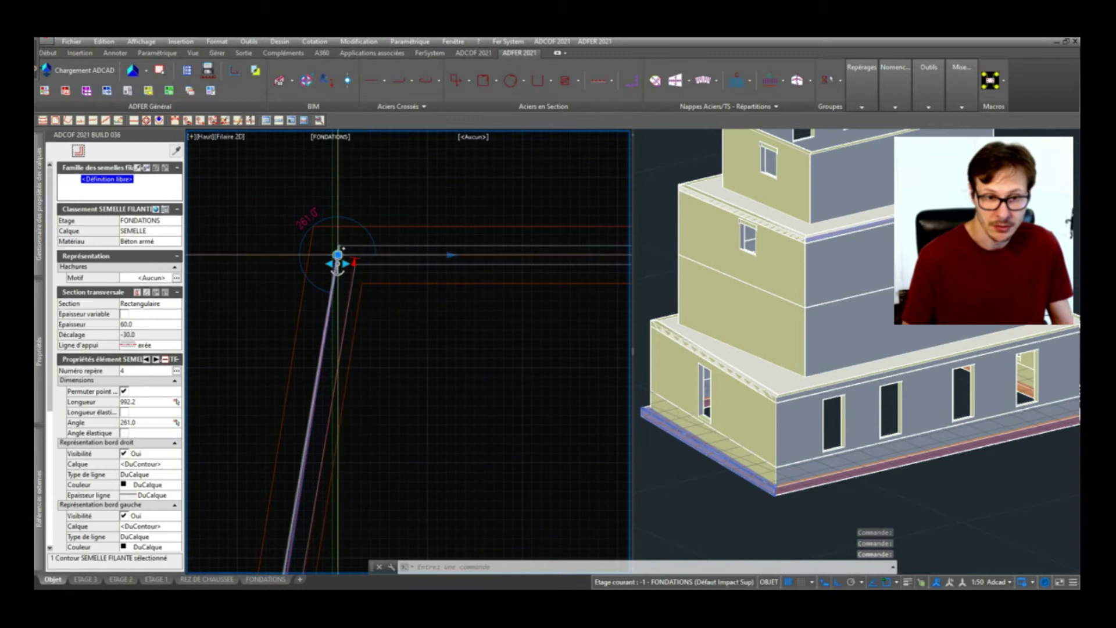
pyautogui.click(337, 255)
pyautogui.click(375, 264)
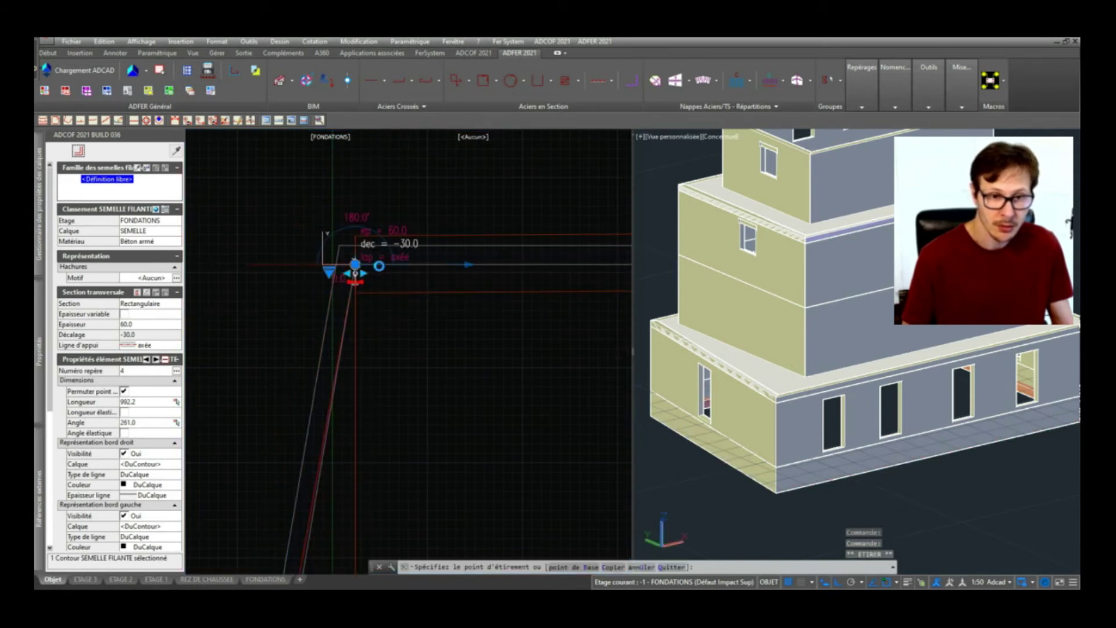
pyautogui.press('Escape')
pyautogui.hotkey('ctrl', 'z')
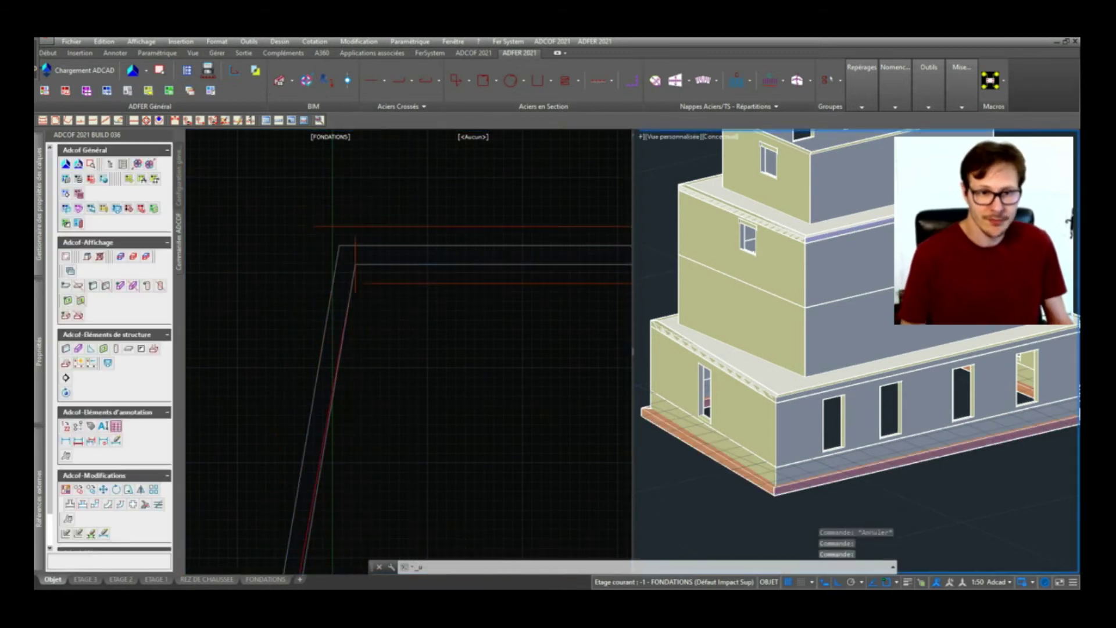
# Step: Try to stretch the footing's upper-left vertex using a midpoint between two points, and undo the change
pyautogui.click(382, 283)
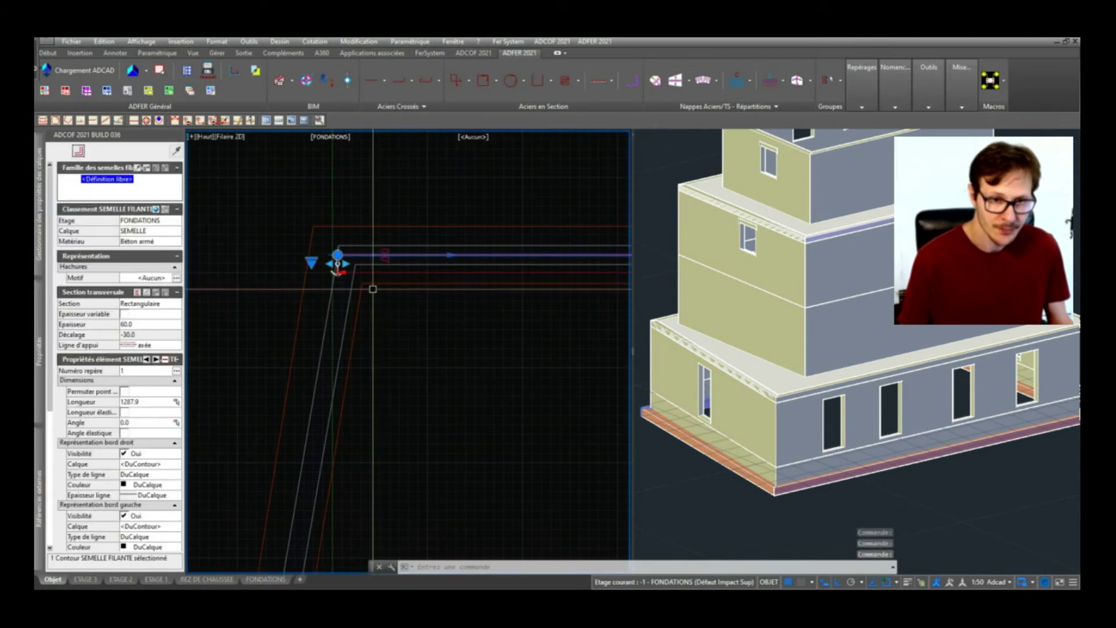
pyautogui.click(339, 255)
pyautogui.keyDown('shift'); pyautogui.rightClick(338, 254); pyautogui.keyUp('shift')
pyautogui.click(413, 289)
pyautogui.click(340, 245)
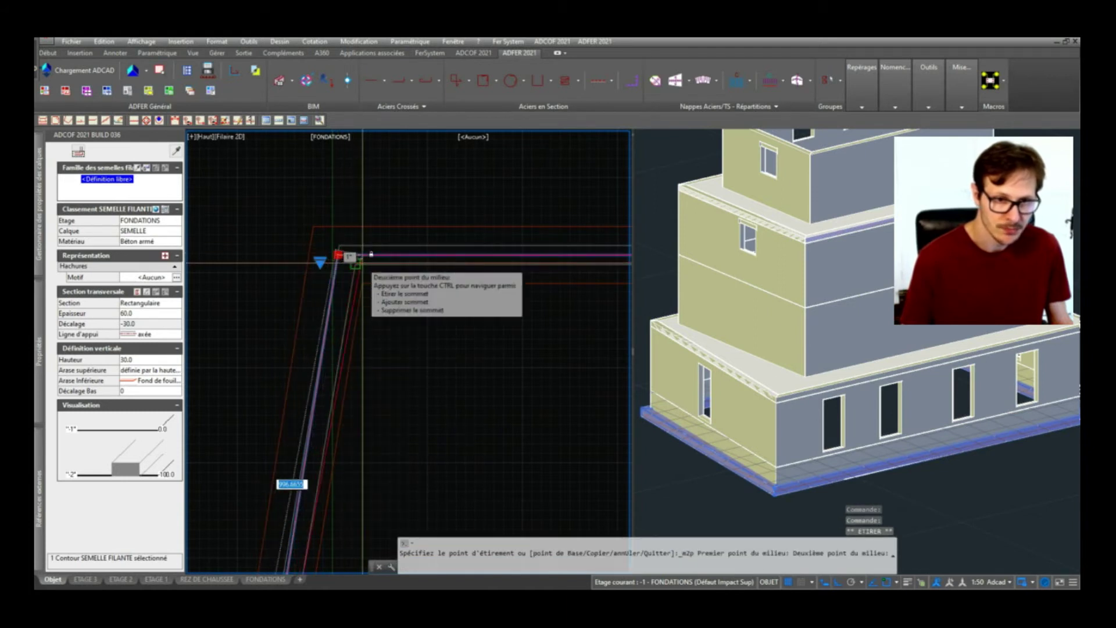
pyautogui.click(344, 256)
pyautogui.press('Escape')
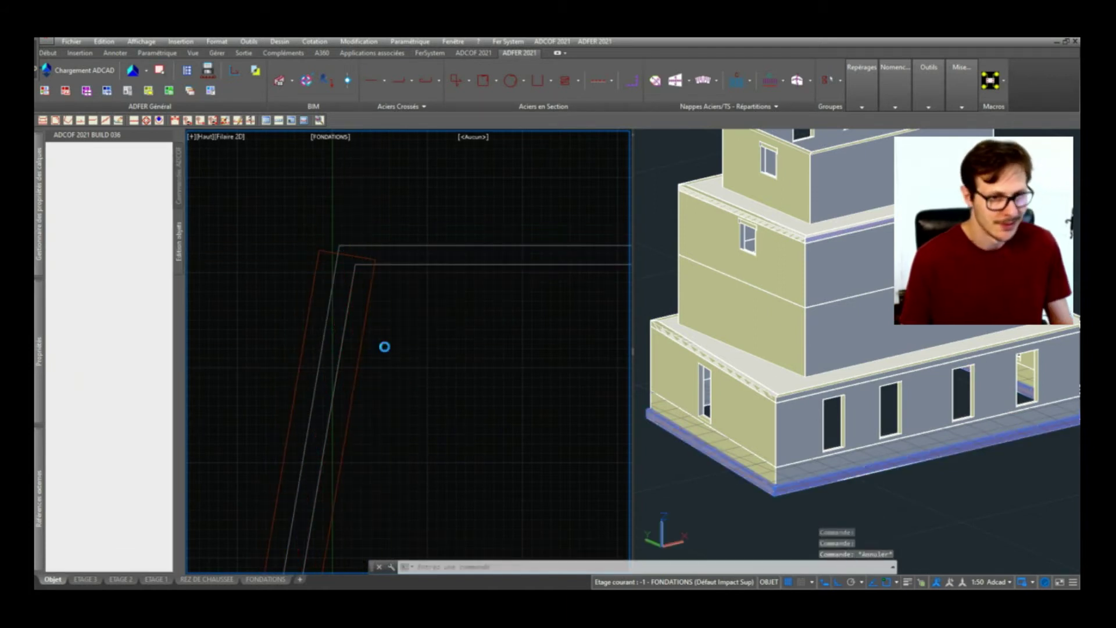
pyautogui.scroll(-6, 329, 256)
pyautogui.hotkey('ctrl', 'z')
pyautogui.hotkey('ctrl', 'z')
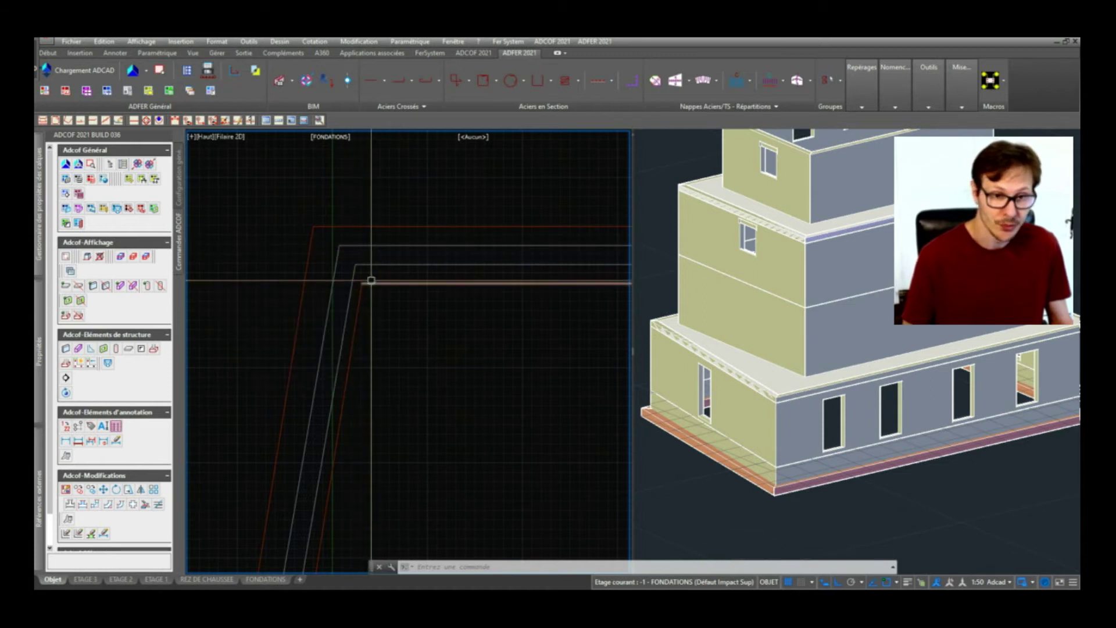
# Step: Inspect the whole footing contour and its slanted segment at the upper-left corner, leaving nothing selected
pyautogui.click(371, 276)
pyautogui.click(364, 299)
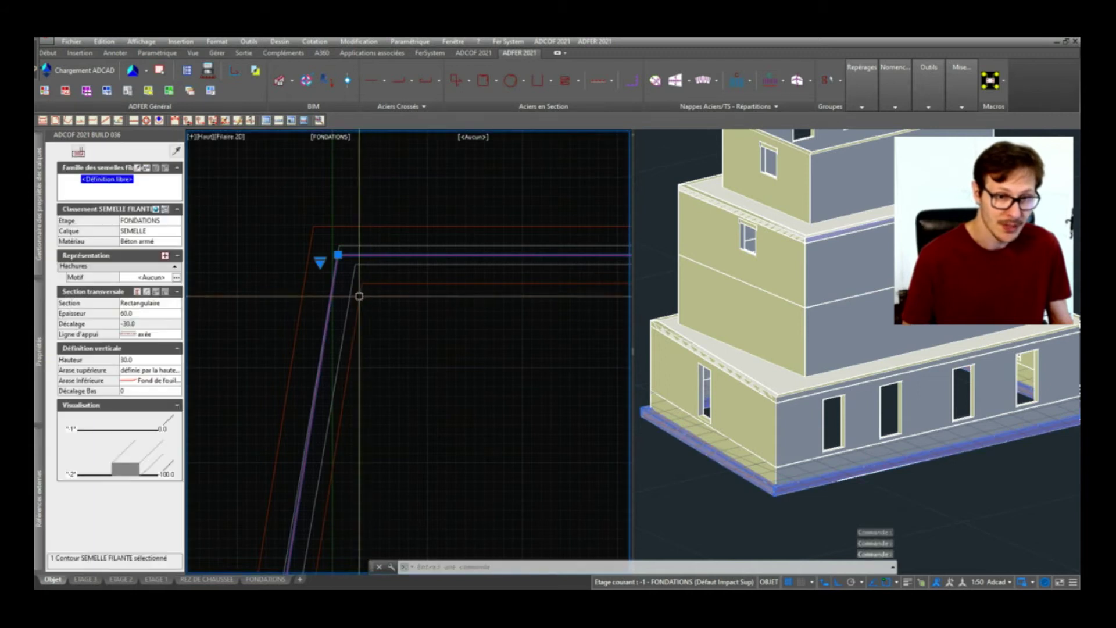
pyautogui.press('Escape')
pyautogui.click(338, 260)
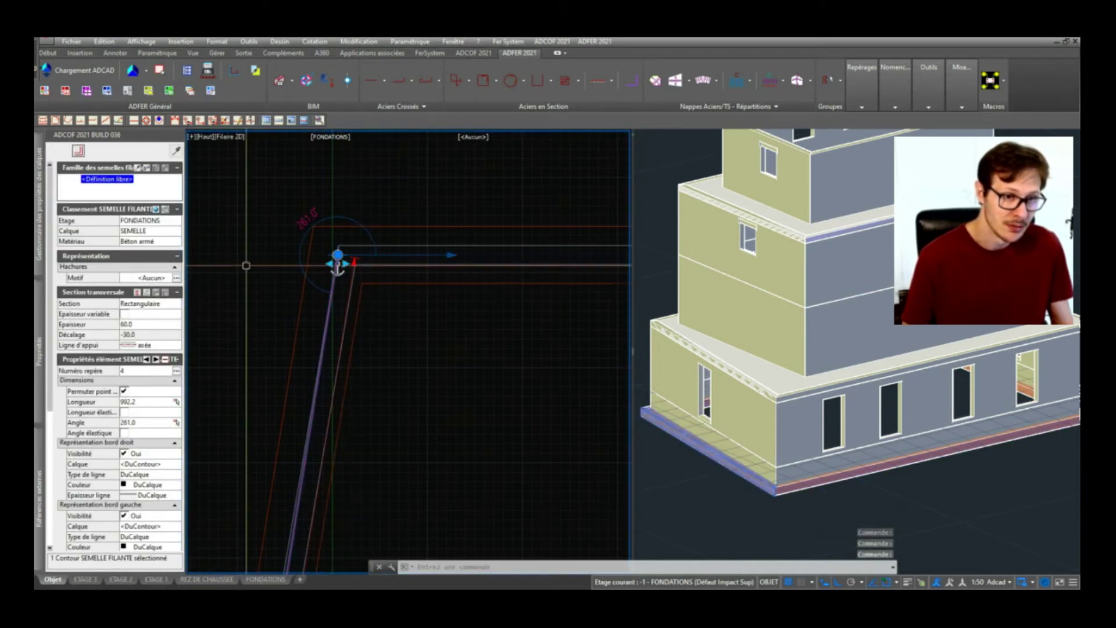
pyautogui.scroll(3, 337, 255)
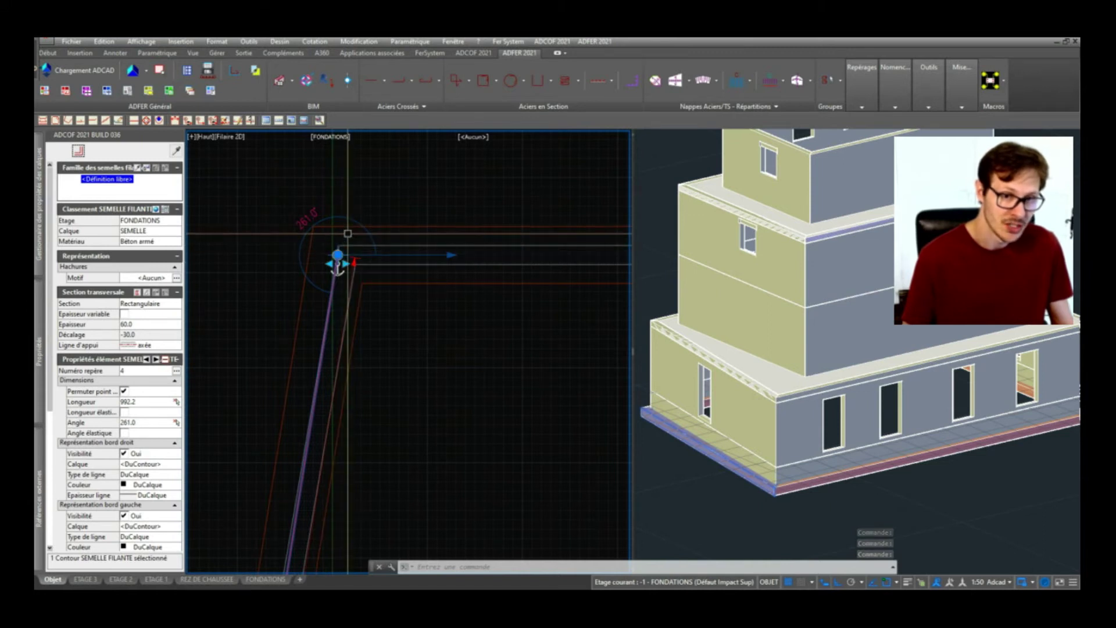
pyautogui.press('Escape')
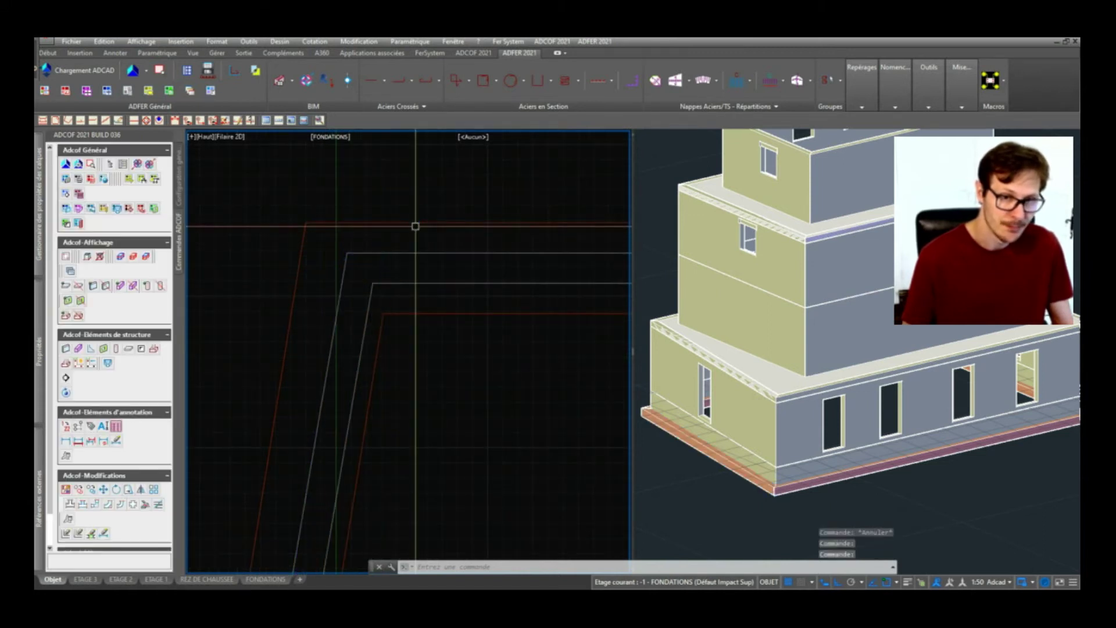
# Step: Try to erase the strip footing contour from the foundation plan, and undo the deletion
pyautogui.click(344, 273)
pyautogui.scroll(-5, 302, 251)
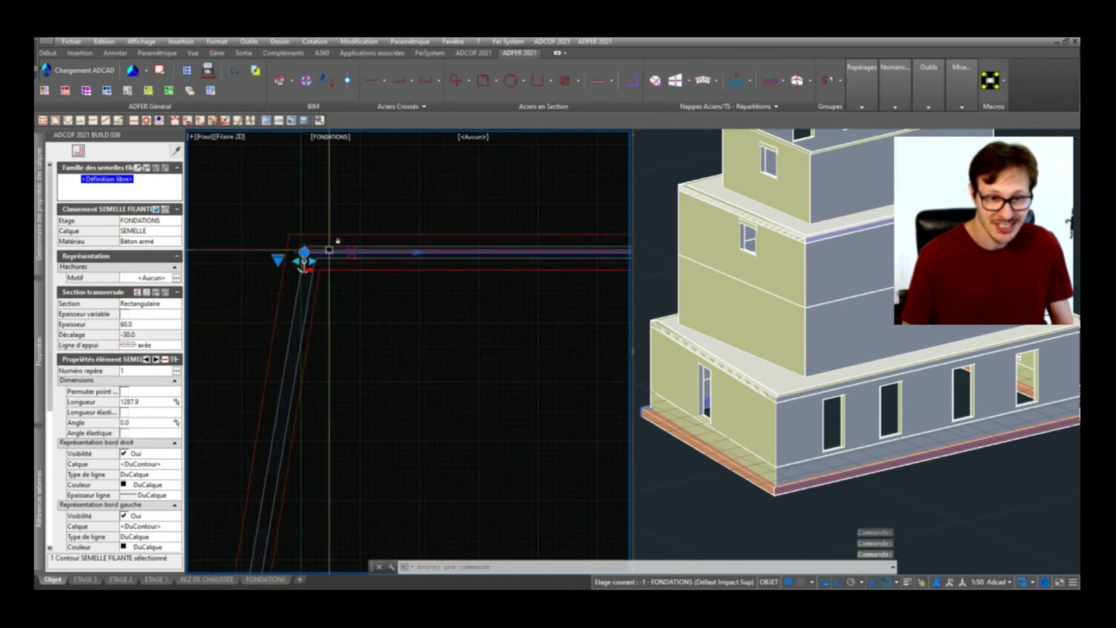
pyautogui.press('Escape')
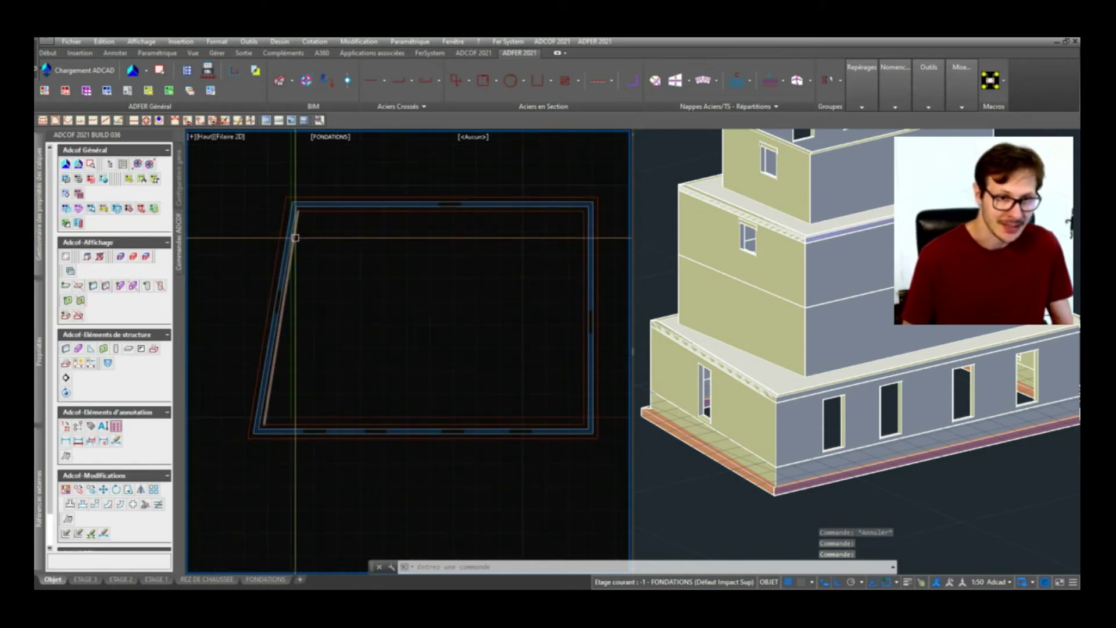
pyautogui.click(354, 237)
pyautogui.press('Delete')
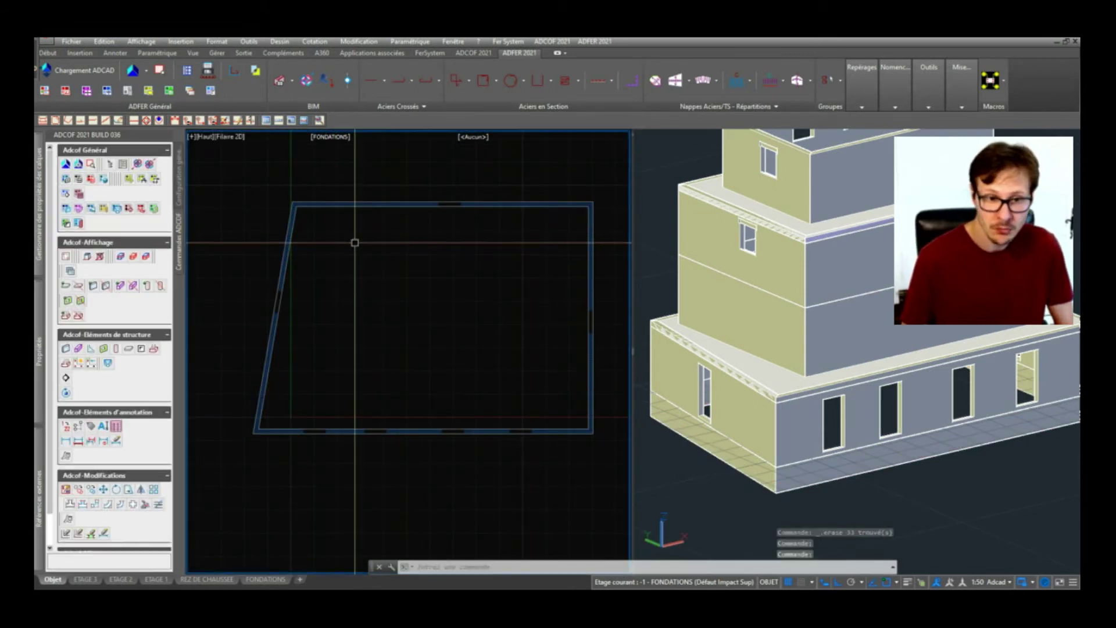
pyautogui.hotkey('ctrl', 'z')
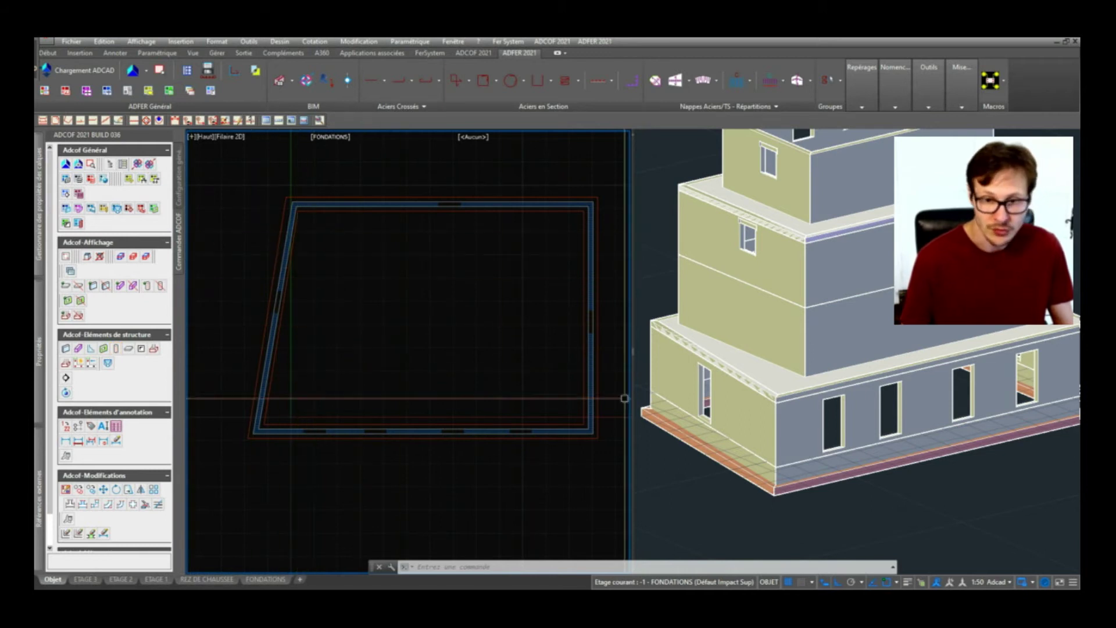
# Step: Examine the whole building and its strip footing in the 3D view, and return to the foundation plan
pyautogui.click(681, 448)
pyautogui.keyDown('shift'); pyautogui.moveTo(682, 480); pyautogui.dragTo(694, 445, button='middle'); pyautogui.keyUp('shift')
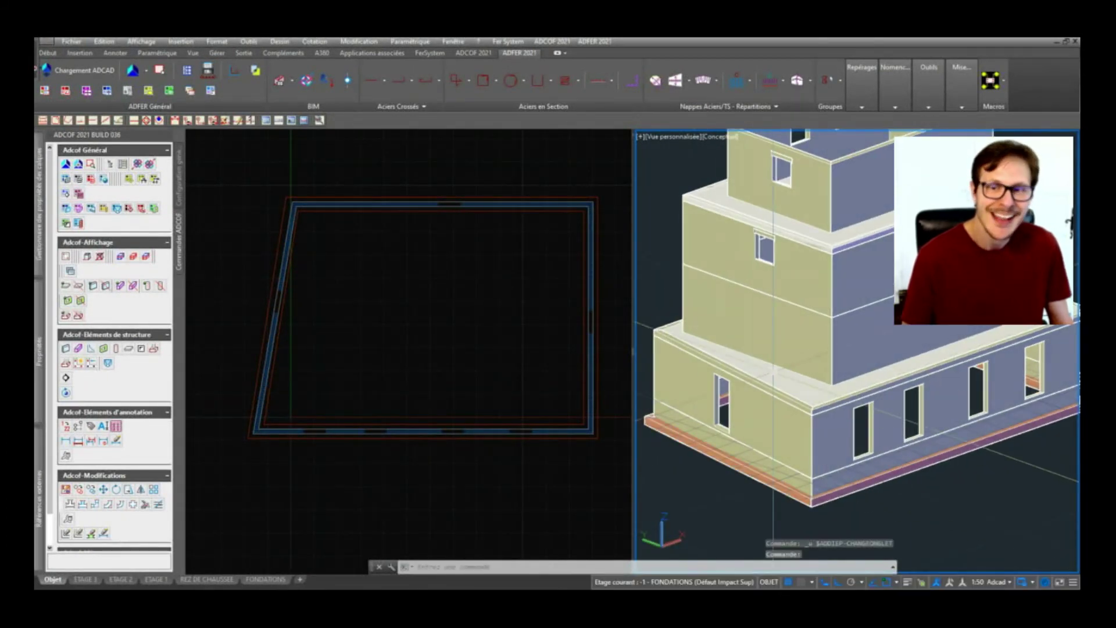
pyautogui.scroll(-3, 838, 379)
pyautogui.keyDown('shift'); pyautogui.moveTo(875, 358); pyautogui.dragTo(779, 427, button='middle'); pyautogui.keyUp('shift')
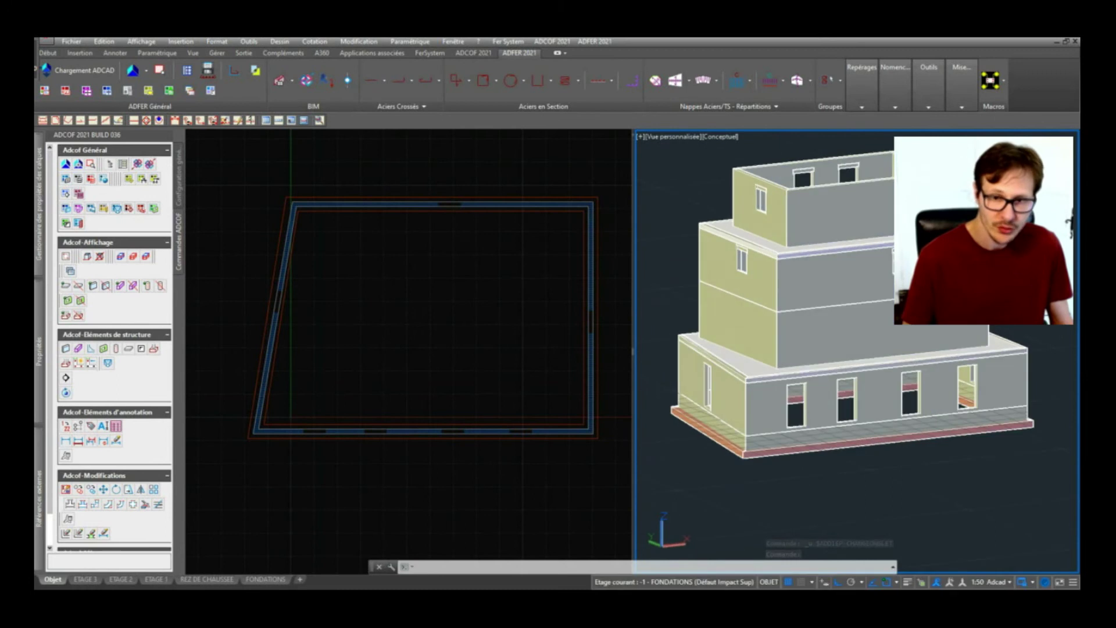
pyautogui.click(460, 312)
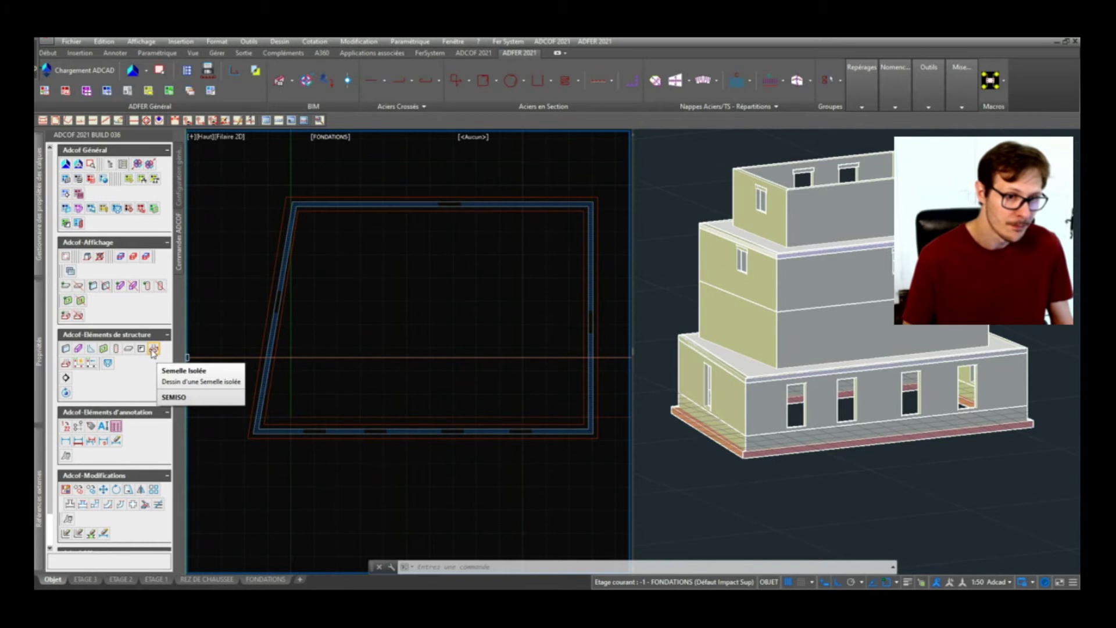
pyautogui.click(409, 328)
pyautogui.click(454, 359)
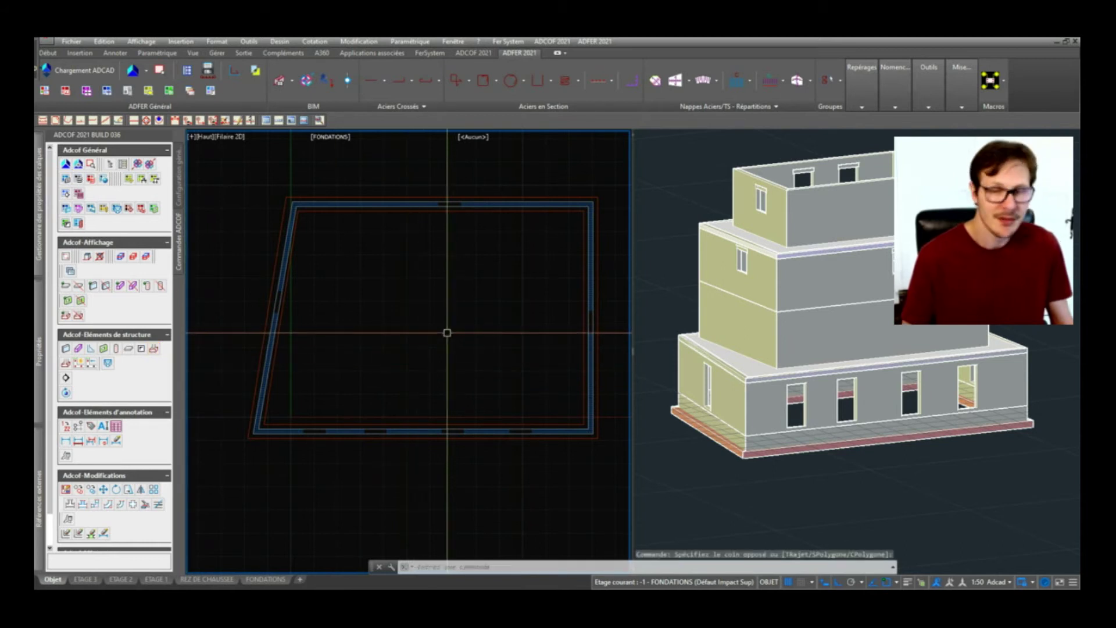
pyautogui.moveTo(451, 314); pyautogui.dragTo(443, 329, button='middle')
pyautogui.click(802, 505)
pyautogui.click(394, 317)
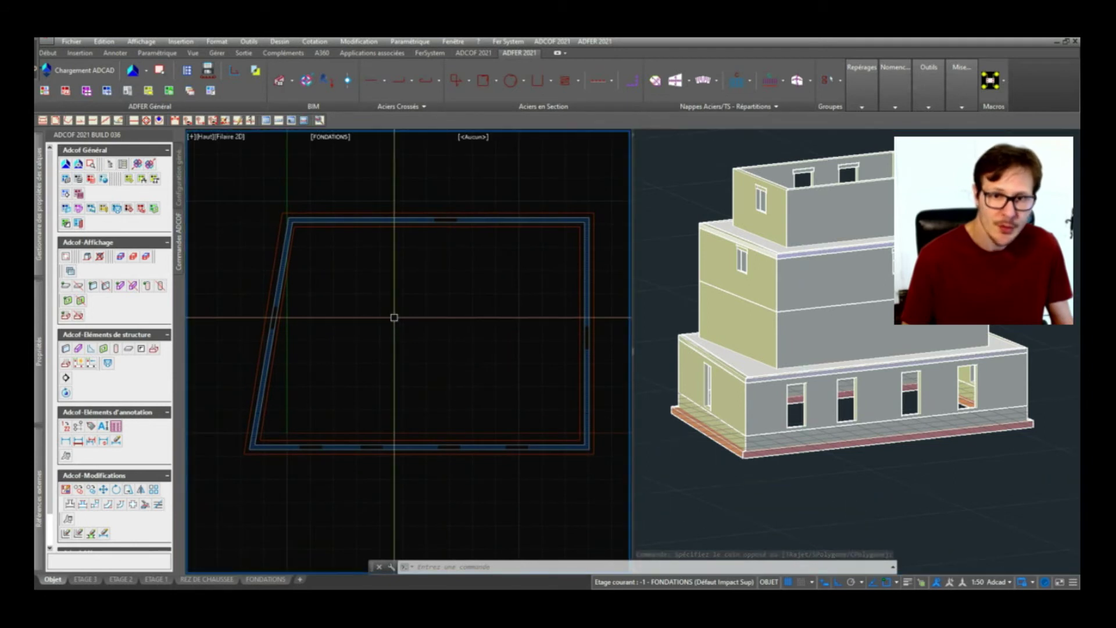
# Step: Define a vertical section line crossing the foundation plan from above its upper wall to below its lower wall, with a shallow depth to the right
pyautogui.moveTo(459, 289); pyautogui.dragTo(443, 305, button='middle')
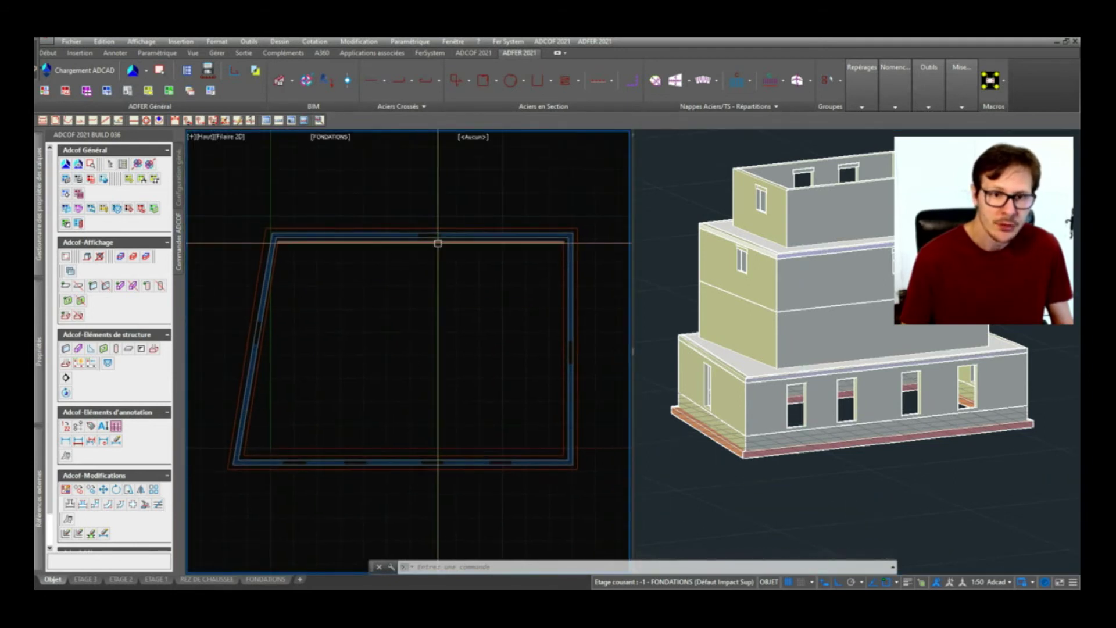
pyautogui.click(66, 378)
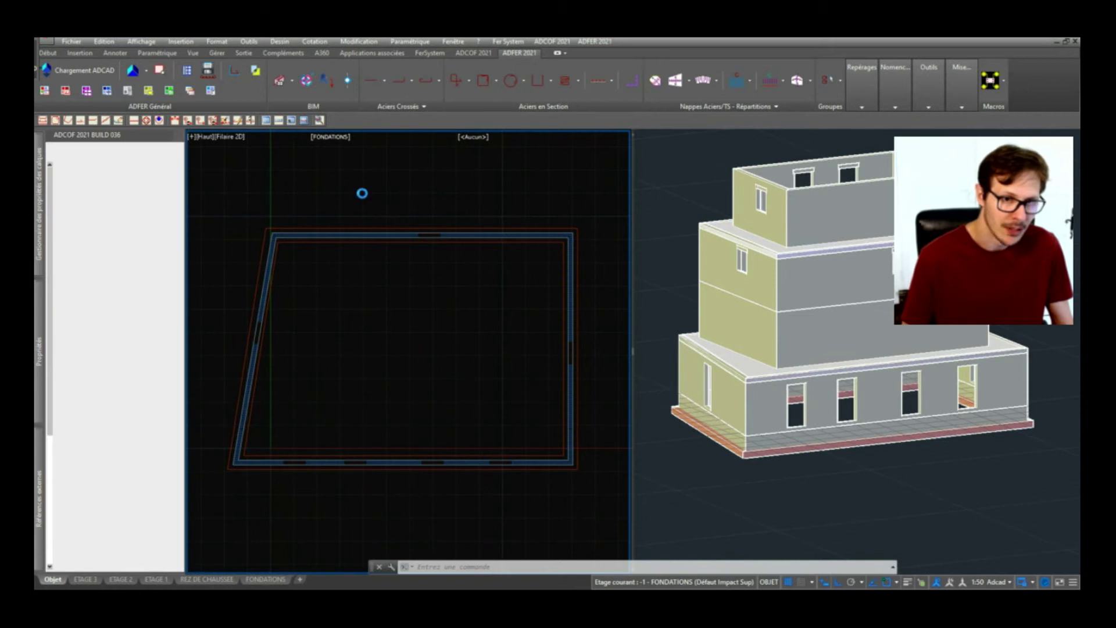
pyautogui.click(423, 212)
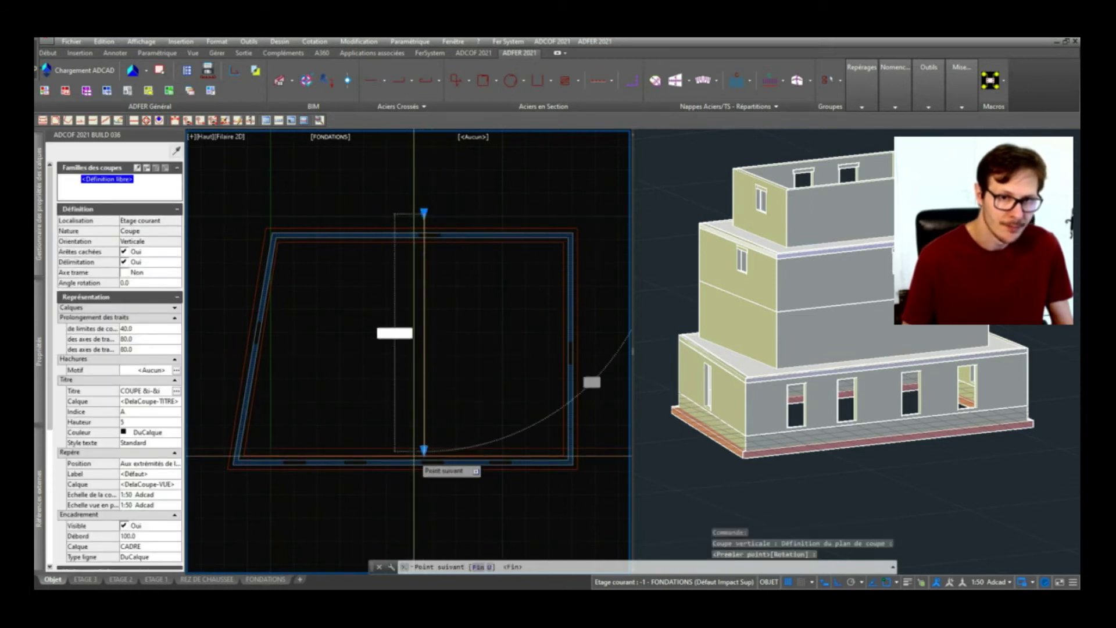
pyautogui.click(418, 482)
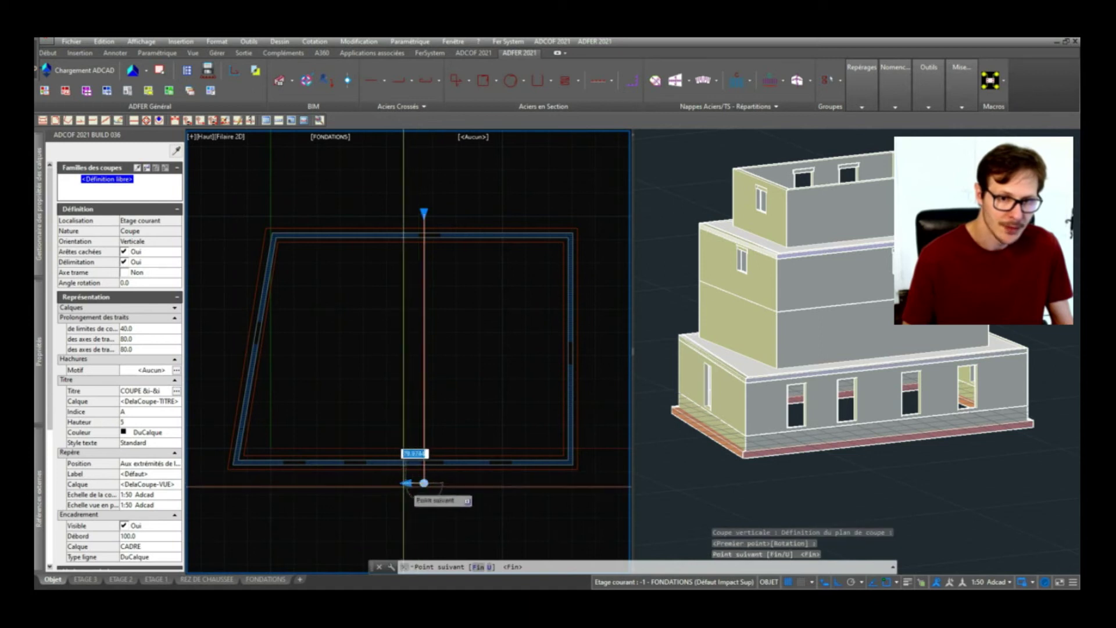
pyautogui.press('Return')
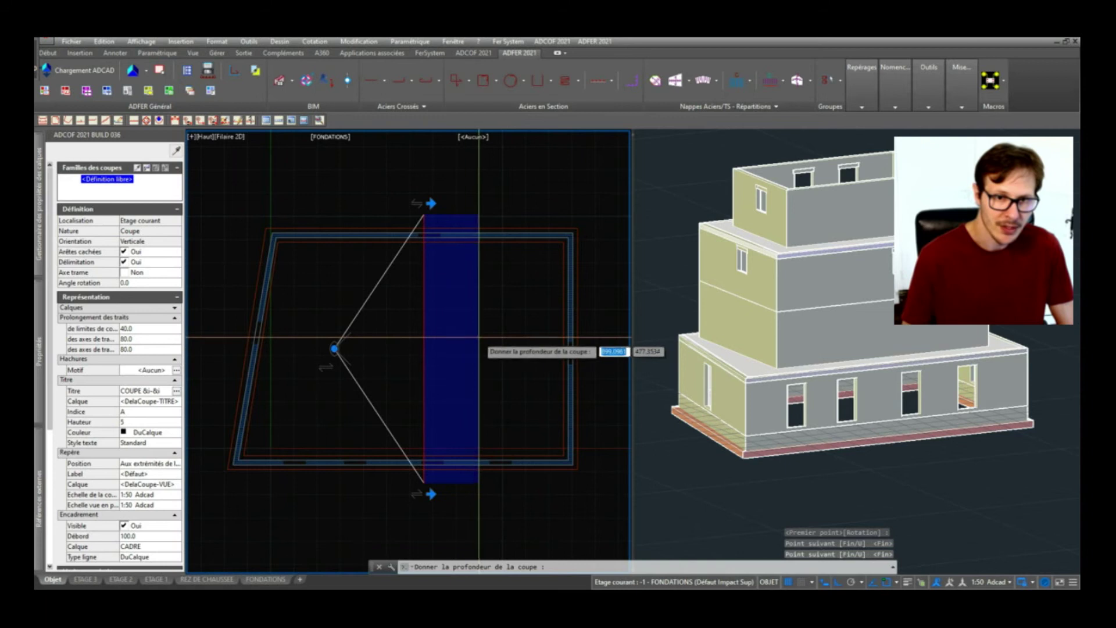
pyautogui.click(458, 353)
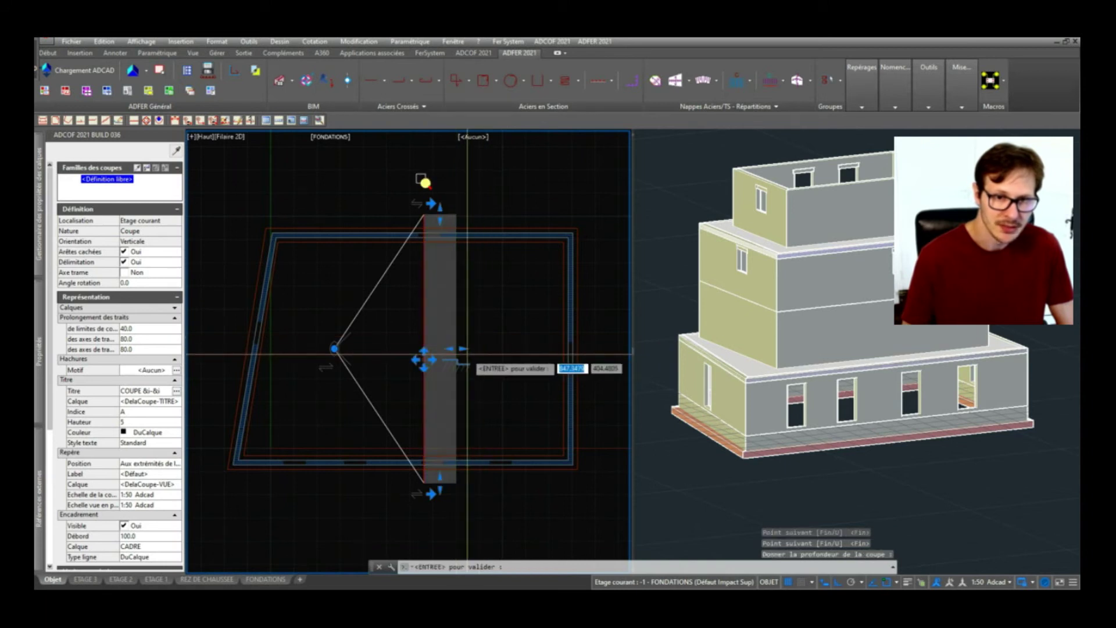
pyautogui.press('Return')
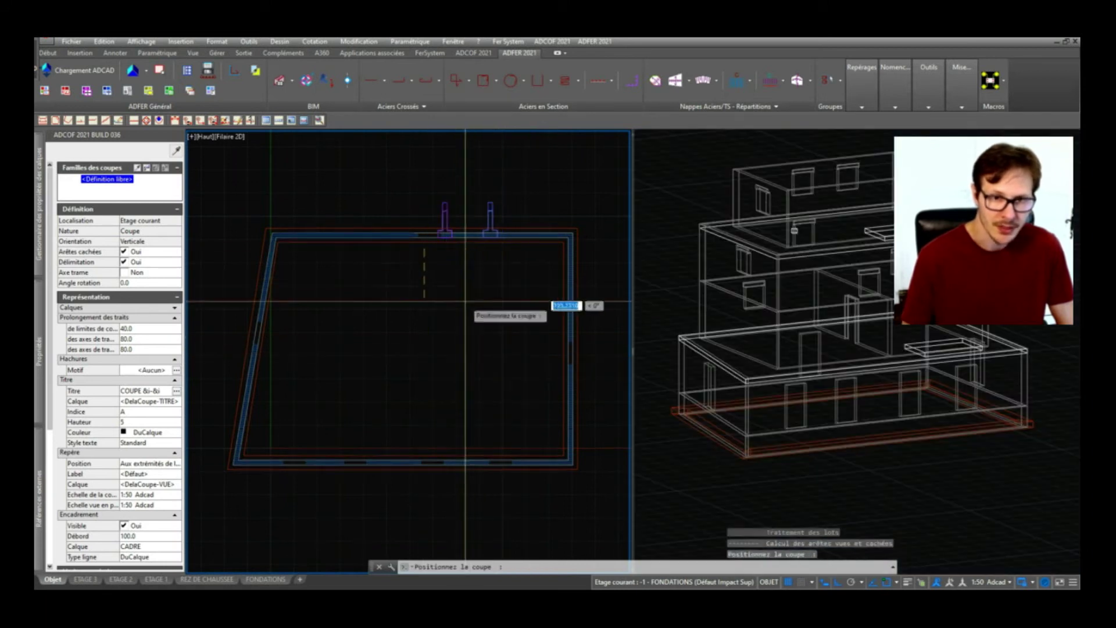
# Step: Place the section view above the foundation plan and finish the section command
pyautogui.scroll(-3, 465, 301)
pyautogui.moveTo(451, 235); pyautogui.dragTo(406, 349, button='middle')
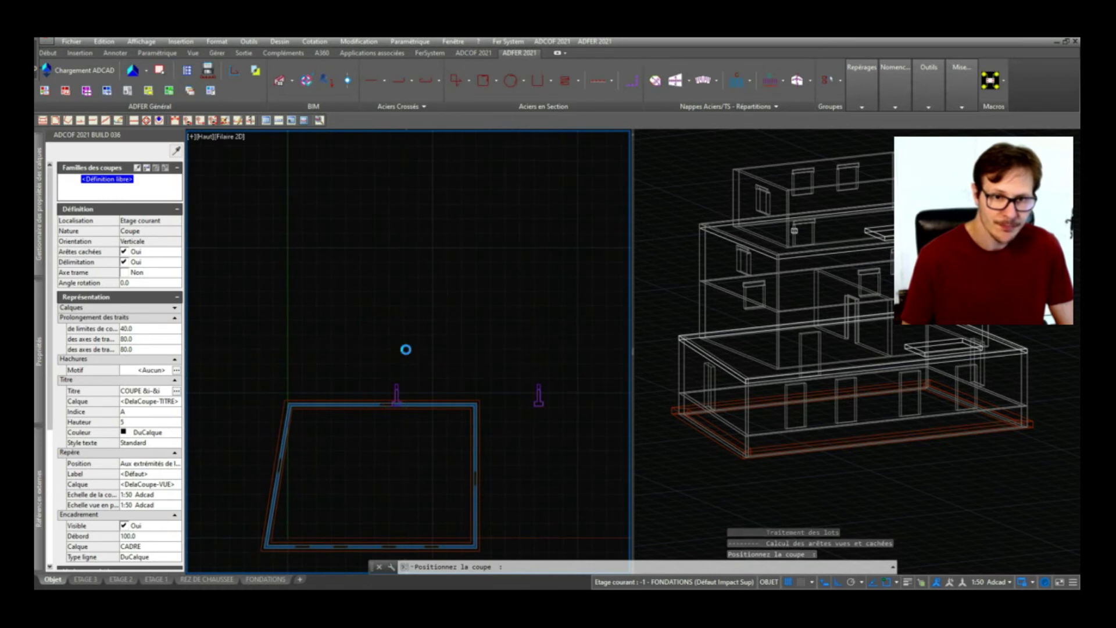
pyautogui.click(407, 285)
pyautogui.moveTo(488, 364); pyautogui.dragTo(469, 310, button='middle')
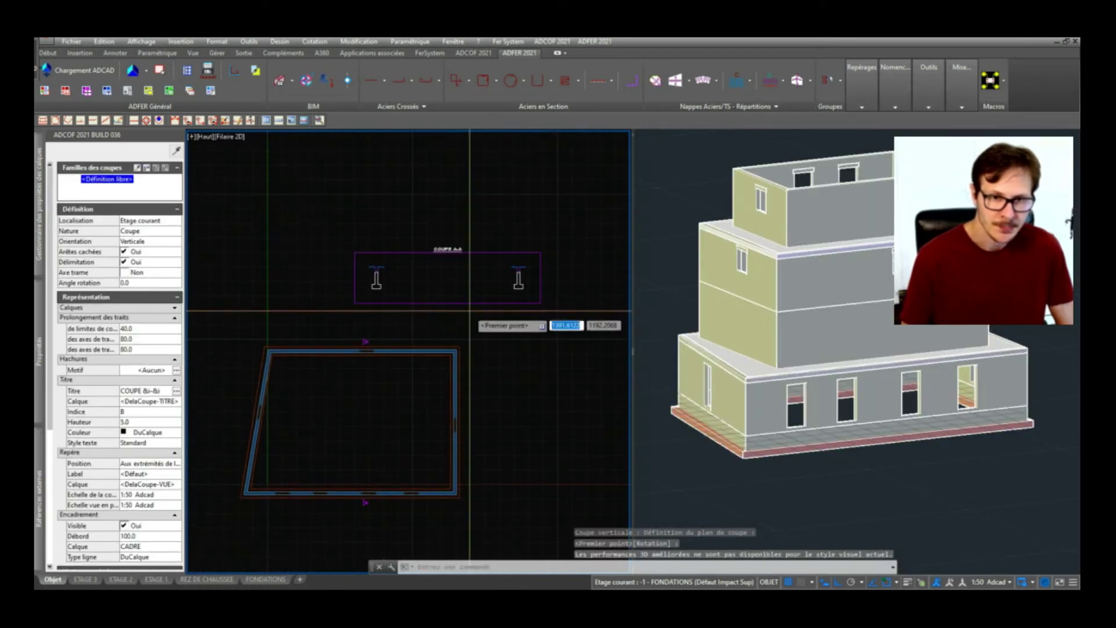
pyautogui.press('Escape')
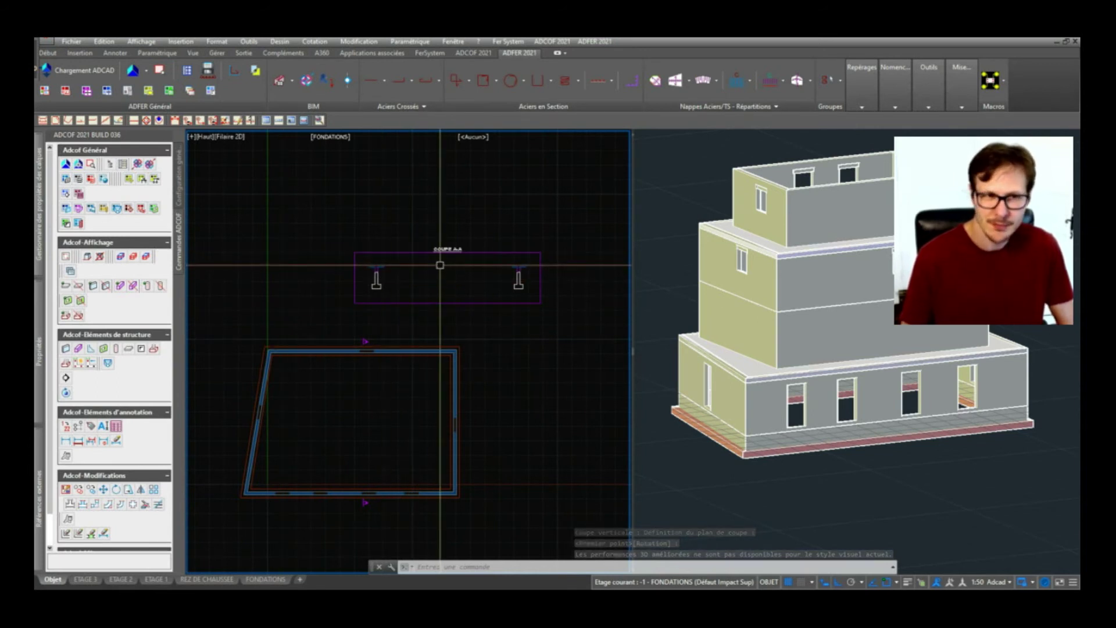
# Step: Set the Localisation of section A-A to Filant and apply the change
pyautogui.scroll(-2, 437, 266)
pyautogui.scroll(4, 398, 261)
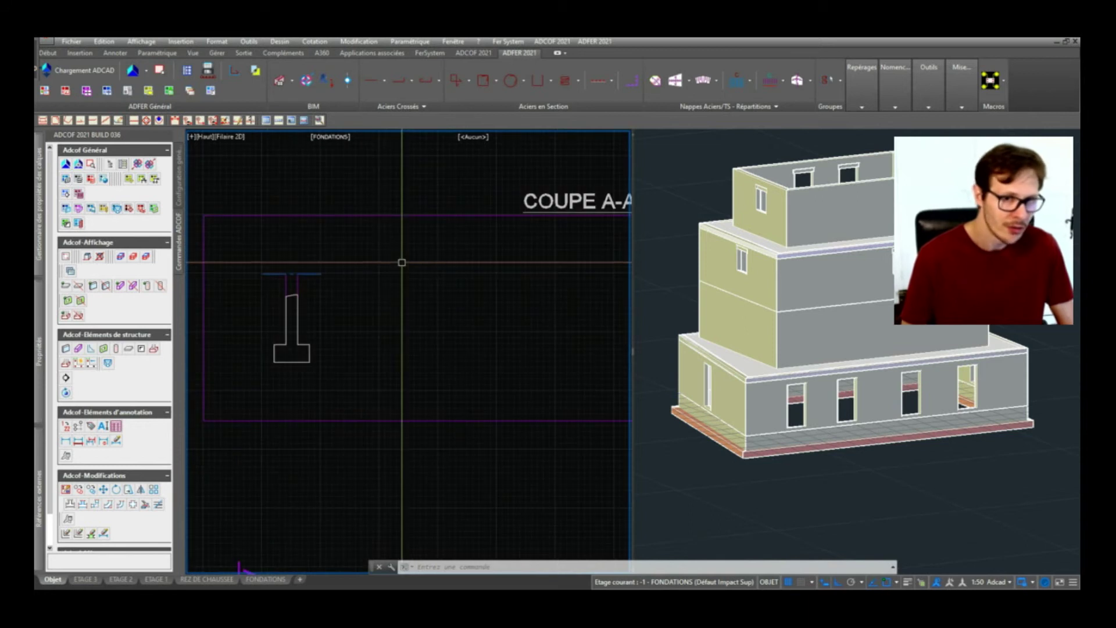
pyautogui.scroll(-5, 327, 284)
pyautogui.scroll(4, 352, 284)
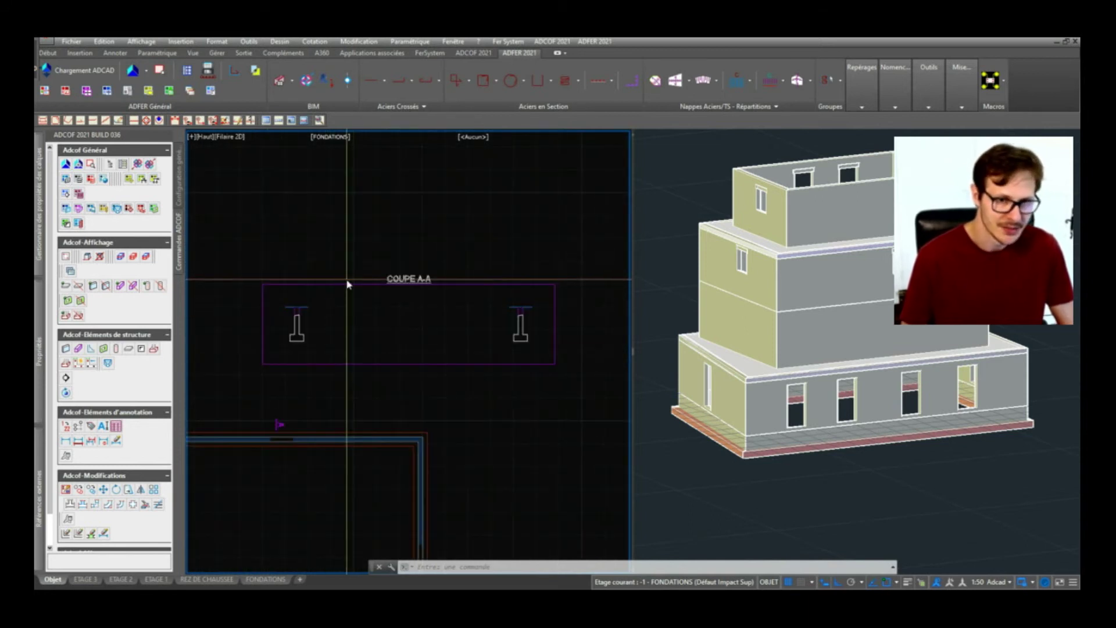
pyautogui.click(349, 280)
pyautogui.click(334, 297)
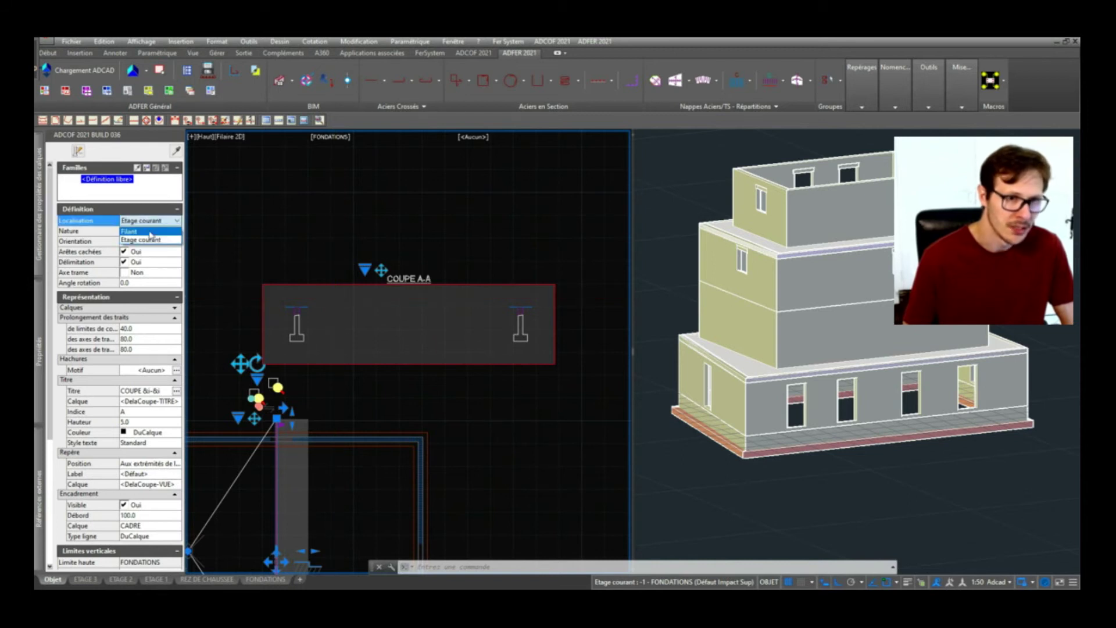
pyautogui.click(150, 232)
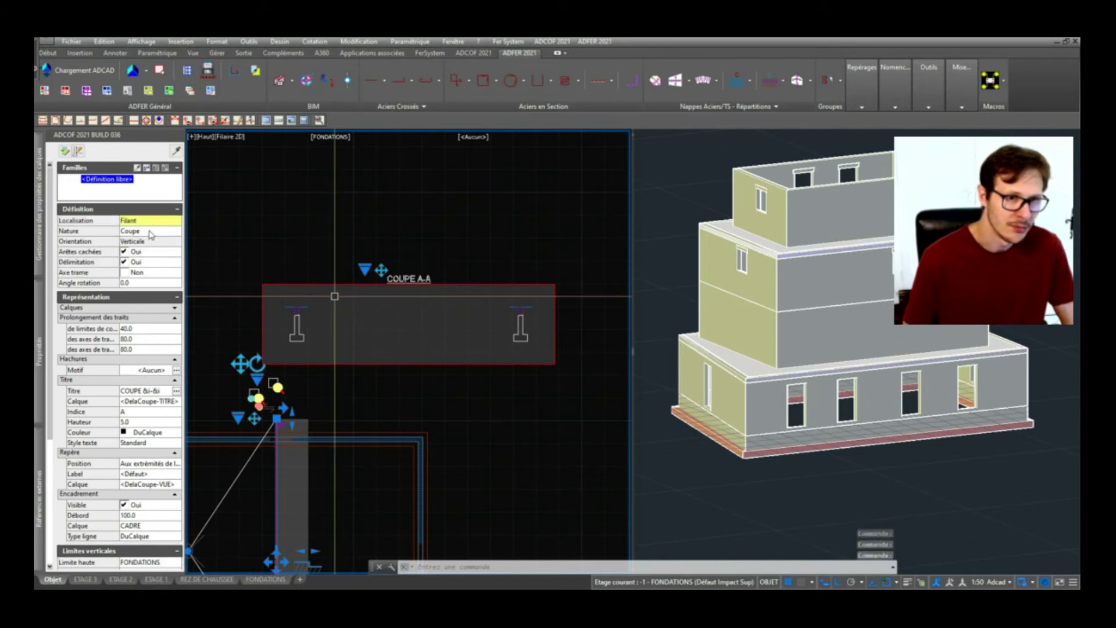
pyautogui.click(68, 151)
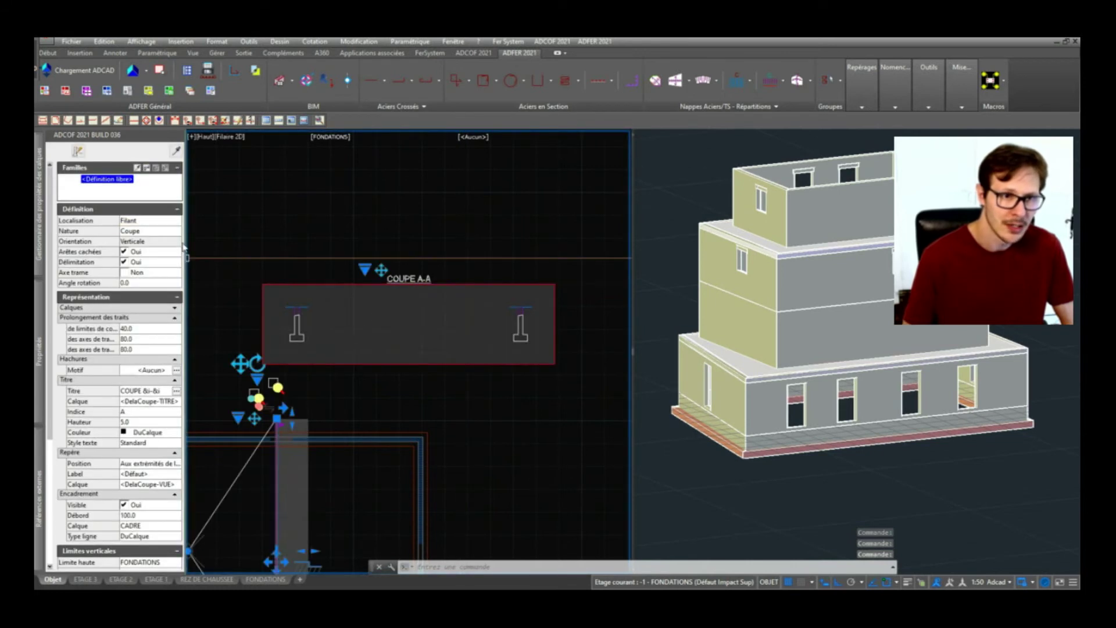
# Step: Set the upper vertical limit of section A-A to ETAGE 3 and update the section
pyautogui.scroll(-5, 159, 349)
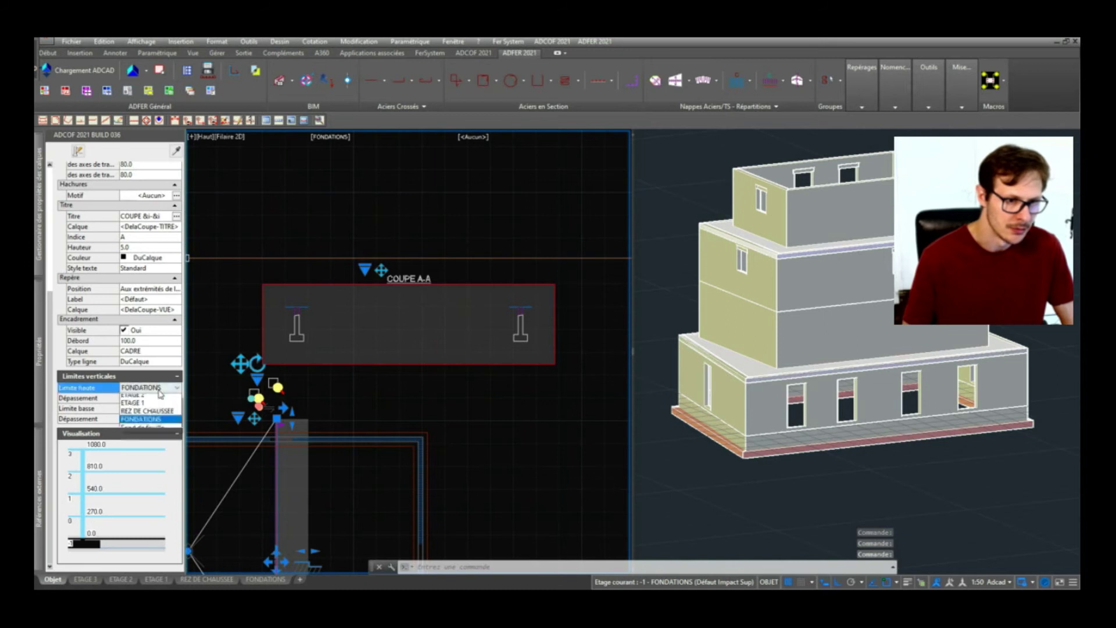
pyautogui.click(133, 398)
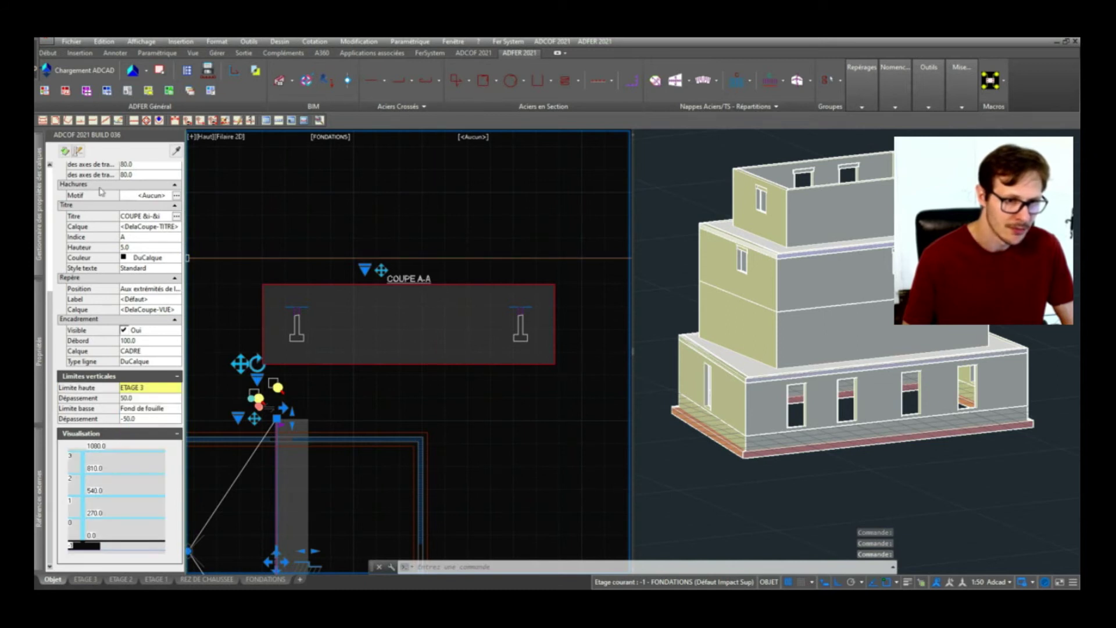
pyautogui.click(65, 153)
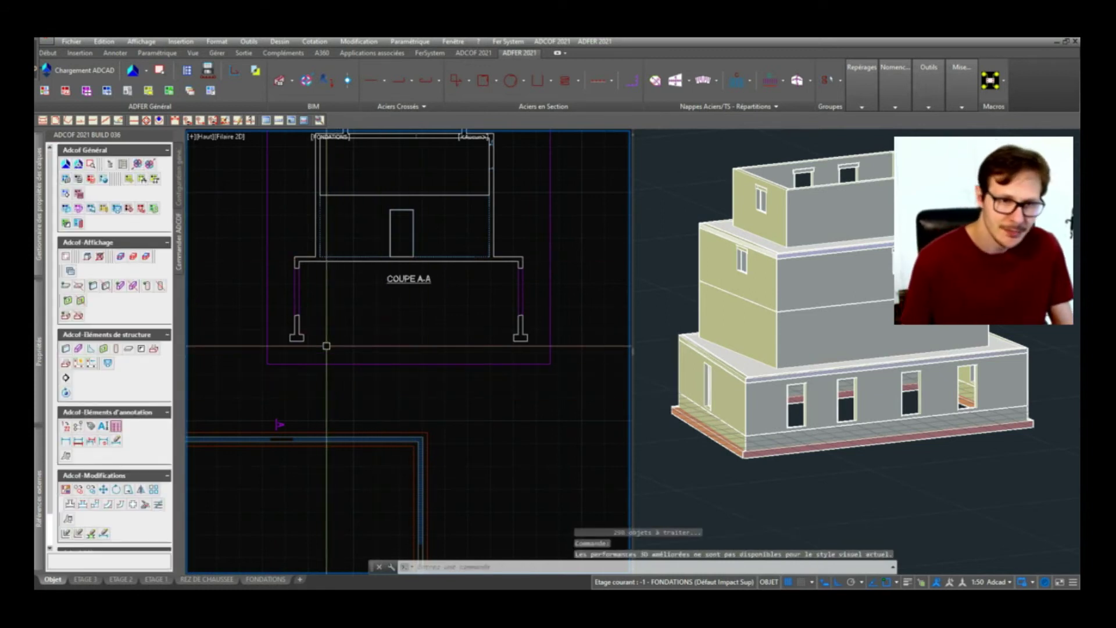
# Step: Examine section A-A from the foundations up to the top storey, including its walls, slabs, door and footings
pyautogui.scroll(-4, 424, 388)
pyautogui.scroll(4, 462, 274)
pyautogui.scroll(4, 331, 289)
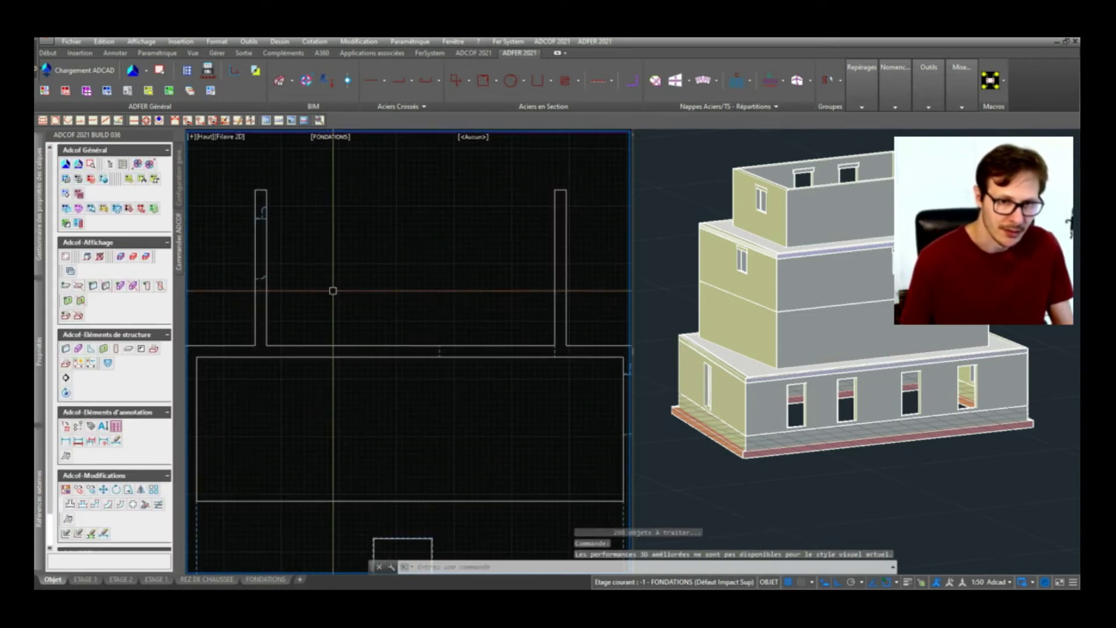
pyautogui.scroll(-2, 361, 304)
pyautogui.scroll(-2, 401, 373)
pyautogui.scroll(-1, 448, 372)
pyautogui.scroll(4, 428, 417)
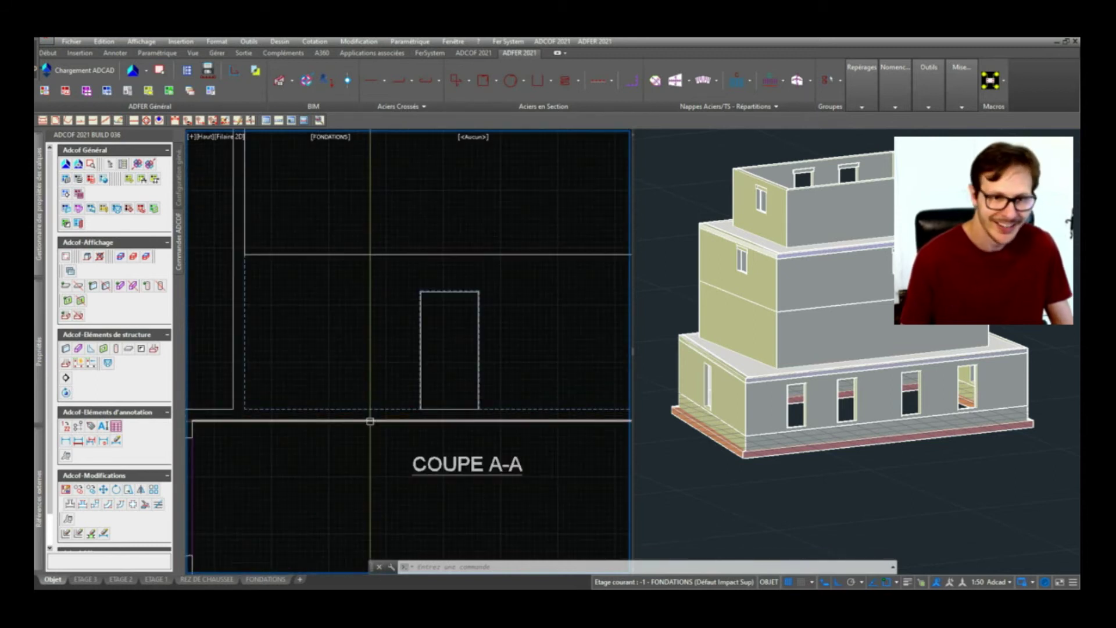
pyautogui.scroll(-2, 370, 420)
pyautogui.moveTo(483, 461); pyautogui.dragTo(474, 397, button='middle')
pyautogui.moveTo(429, 256); pyautogui.dragTo(406, 302, button='middle')
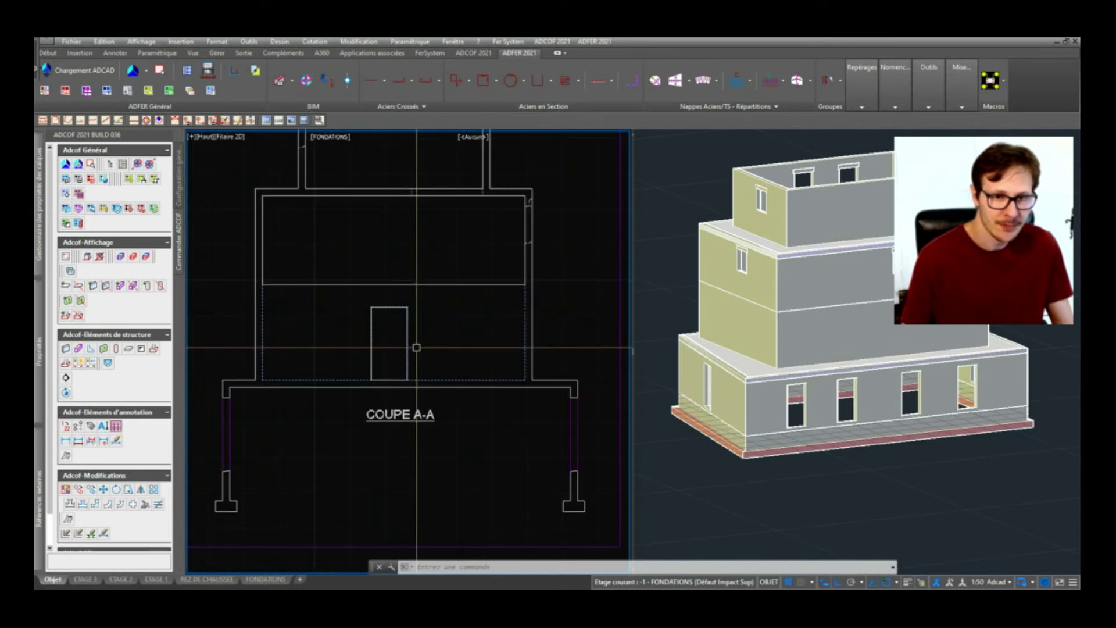
pyautogui.scroll(-2, 486, 377)
pyautogui.moveTo(486, 378); pyautogui.dragTo(486, 358, button='middle')
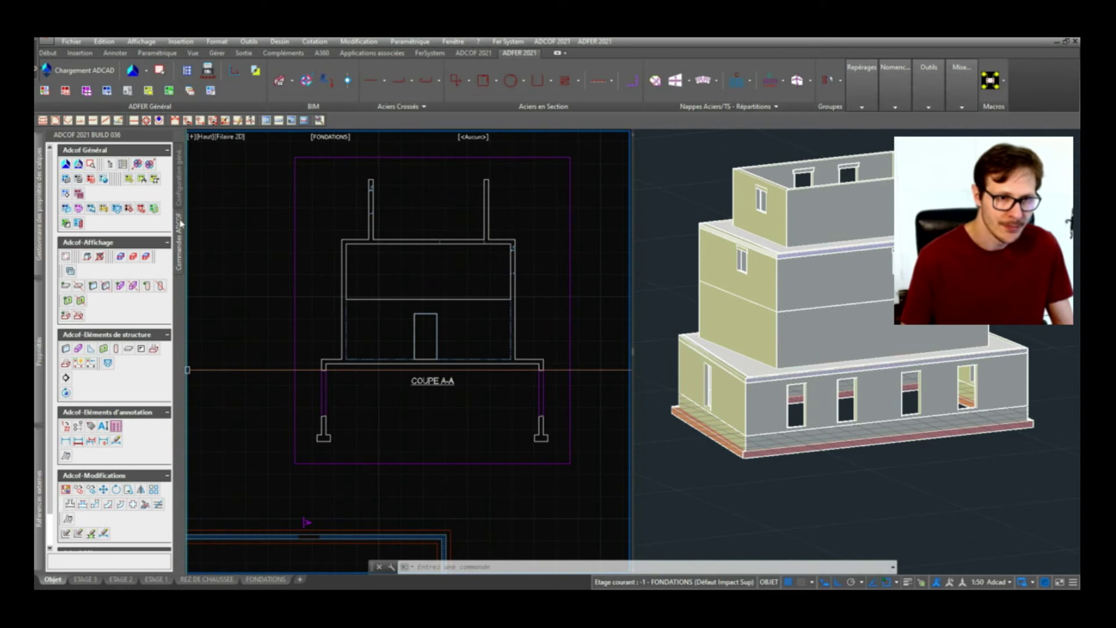
# Step: Extend the view depth of section A-A past the building's right-hand wall in plan and update the section
pyautogui.scroll(-4, 384, 244)
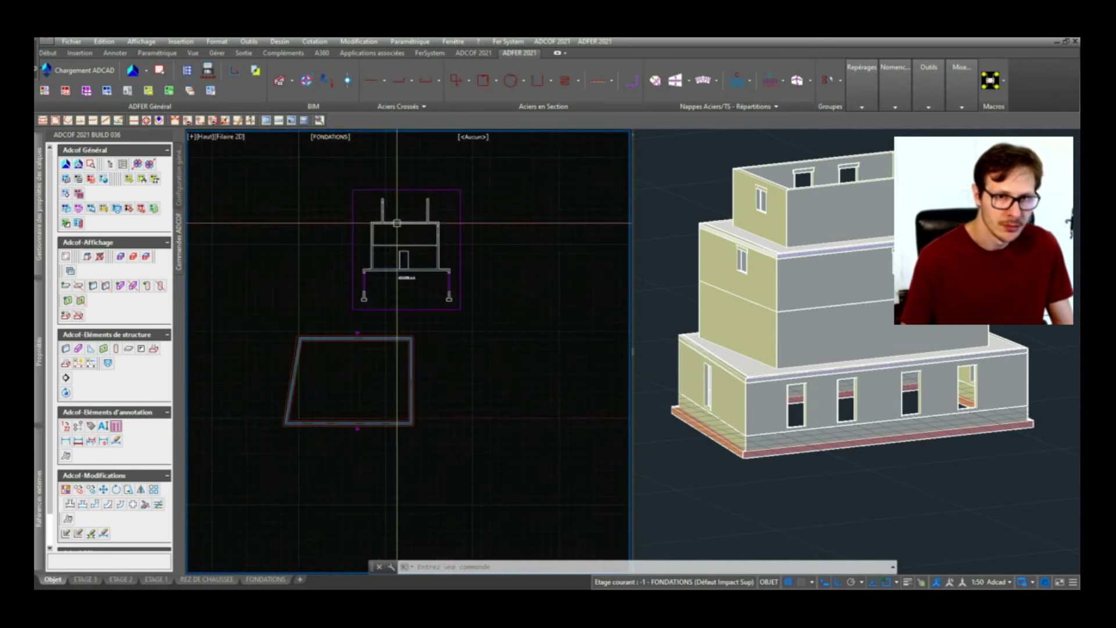
pyautogui.scroll(4, 351, 343)
pyautogui.click(348, 289)
pyautogui.click(376, 391)
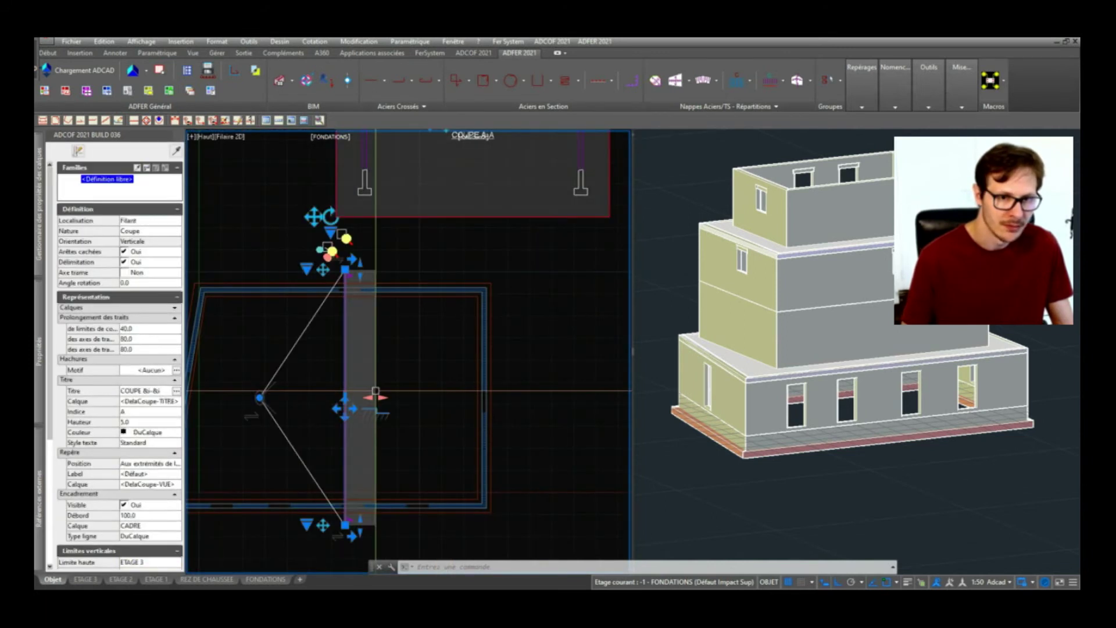
pyautogui.click(382, 398)
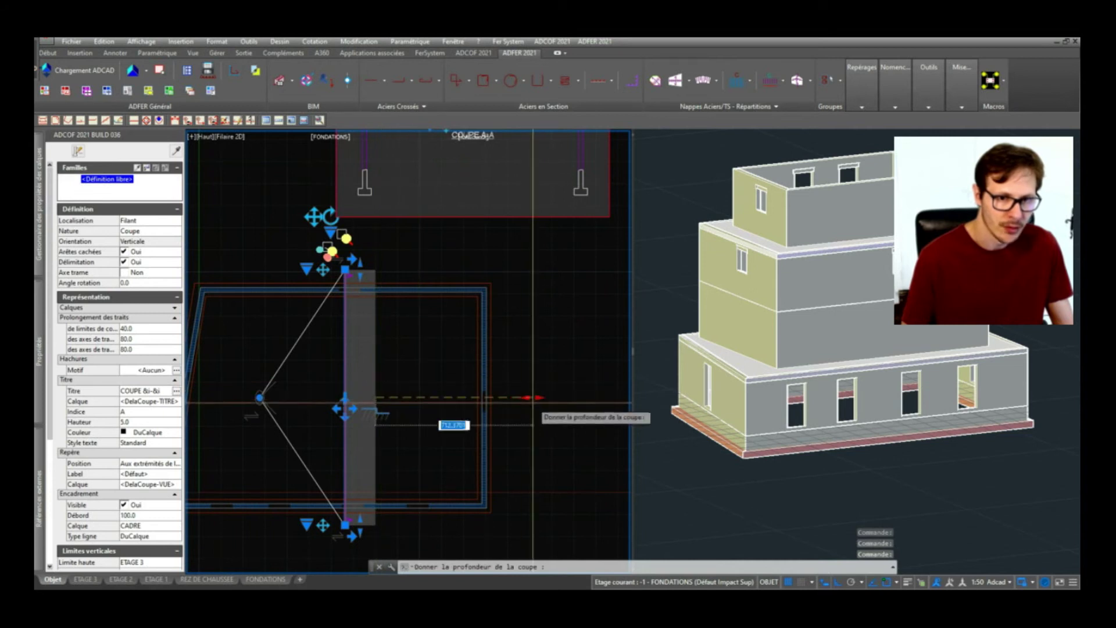
pyautogui.scroll(-2, 516, 411)
pyautogui.moveTo(500, 224); pyautogui.dragTo(486, 319, button='middle')
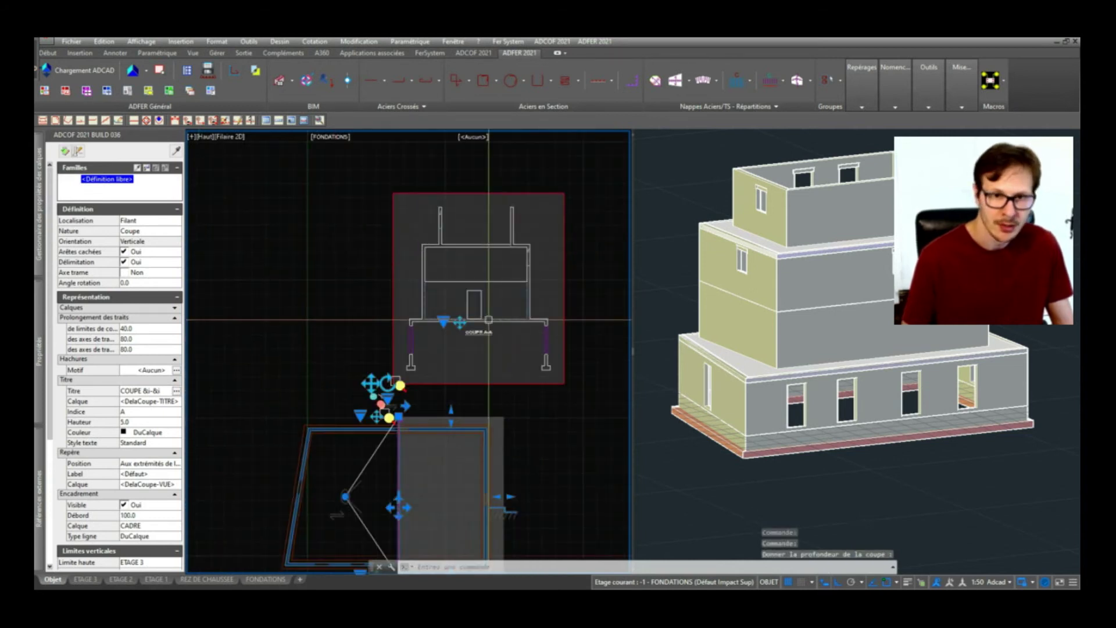
pyautogui.scroll(2, 484, 317)
pyautogui.click(64, 153)
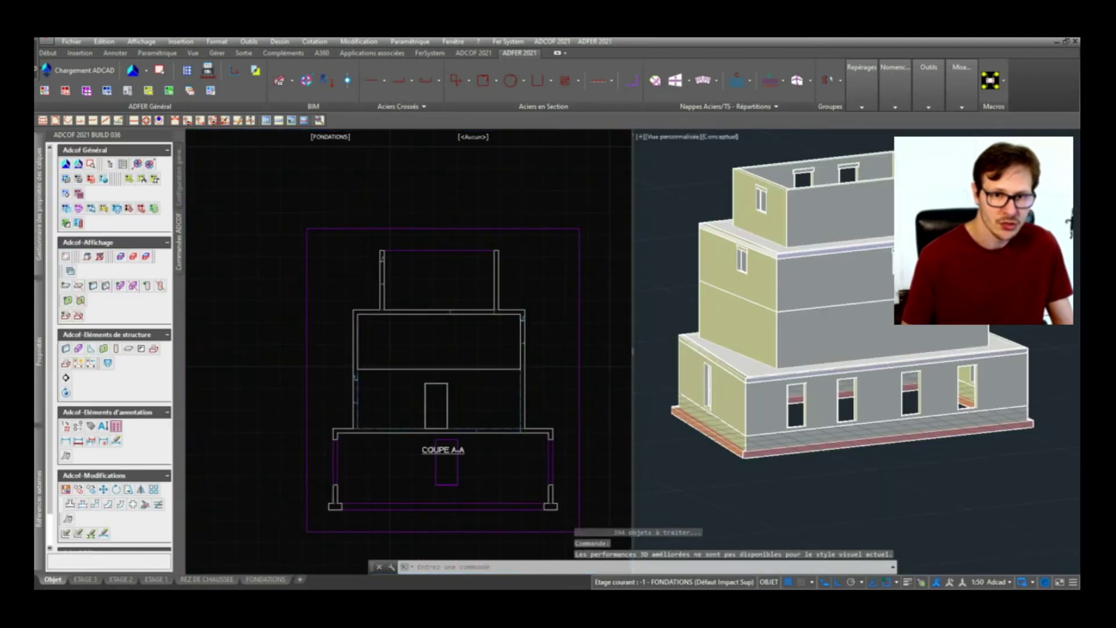
# Step: Move the COUPE A-A title out of the section drawing to just above its frame
pyautogui.scroll(5, 473, 429)
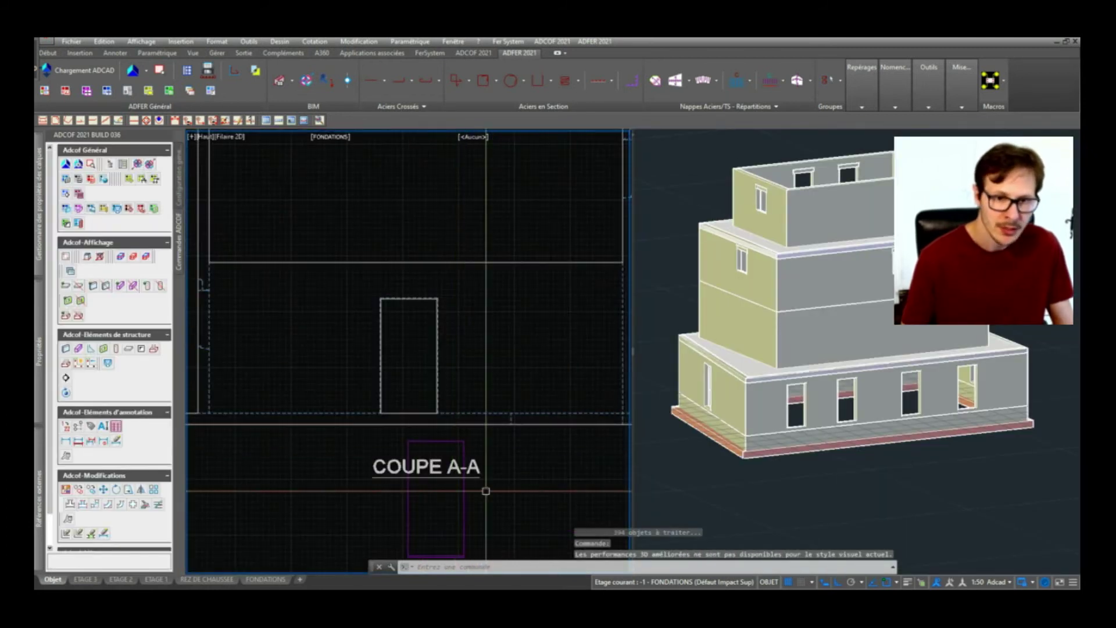
pyautogui.scroll(-2, 453, 426)
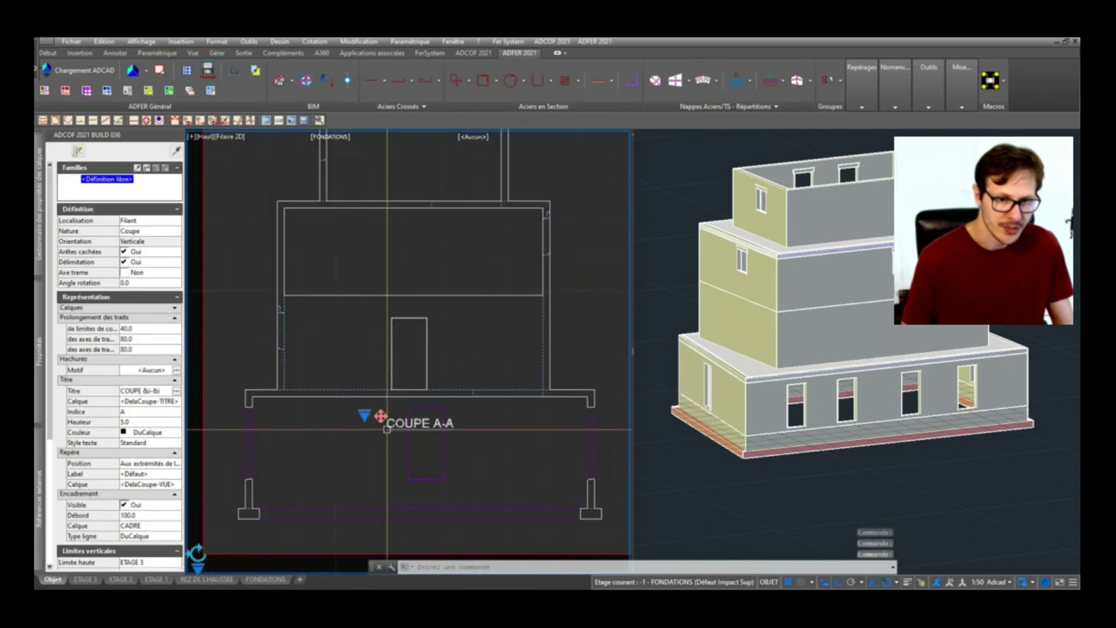
pyautogui.click(381, 416)
pyautogui.scroll(-2, 424, 444)
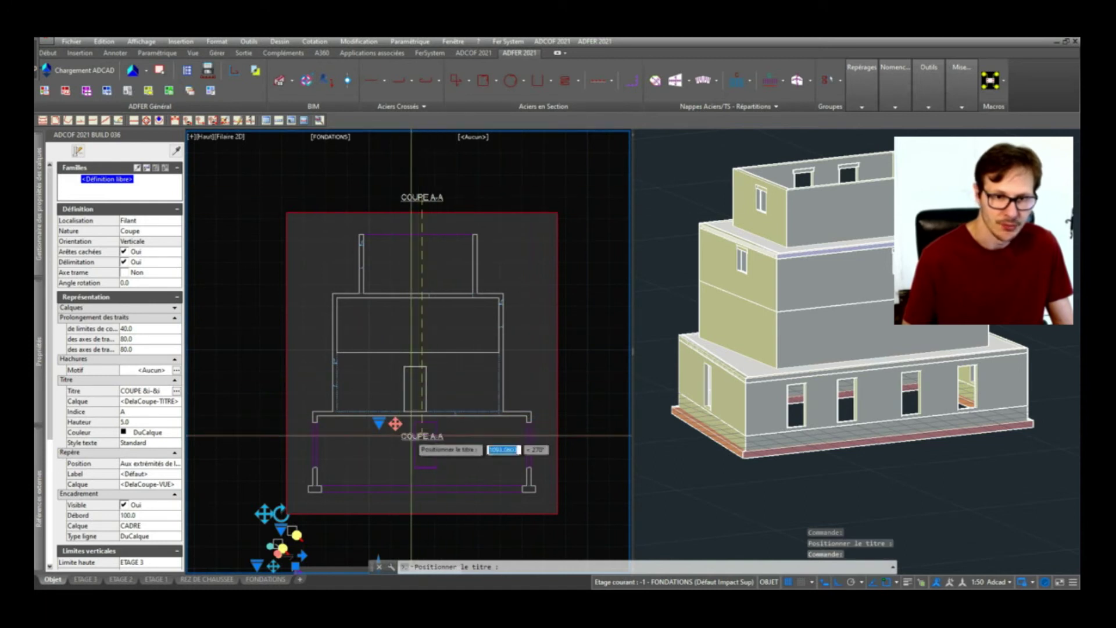
pyautogui.press('Escape')
pyautogui.press('Escape')
pyautogui.press('Escape')
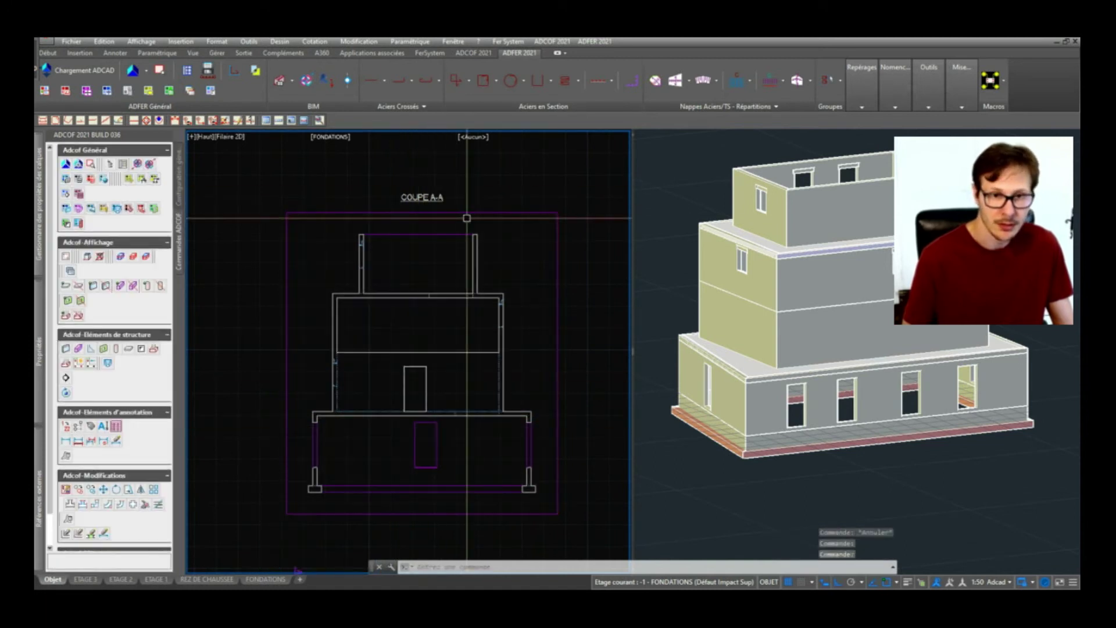
# Step: Nudge the COUPE A-A title slightly higher above the section frame and deselect the section
pyautogui.click(443, 199)
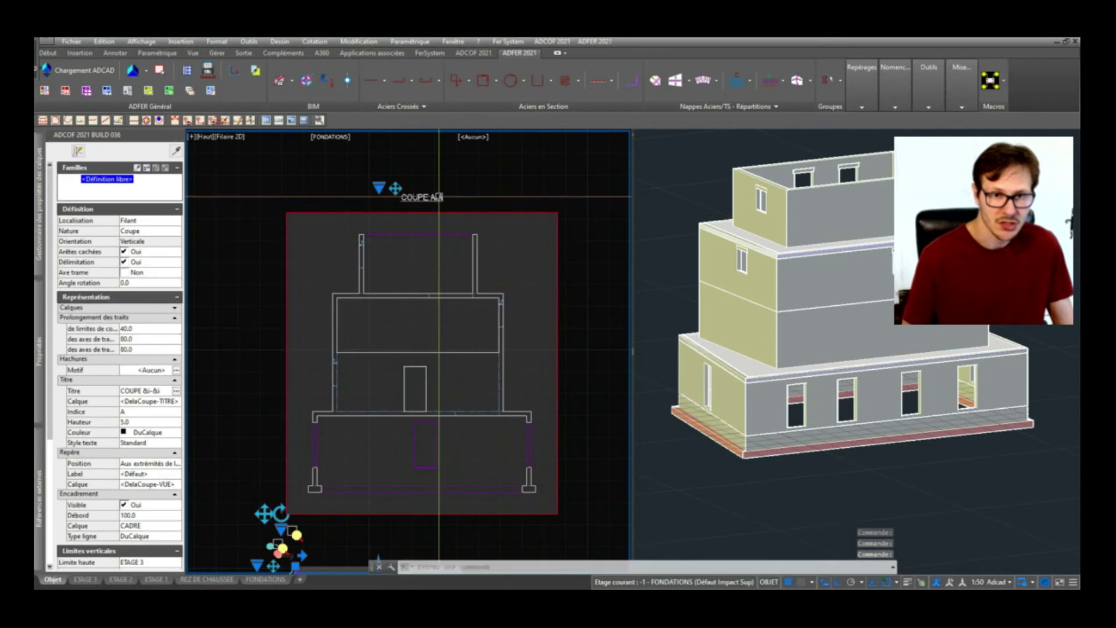
pyautogui.scroll(5, 424, 206)
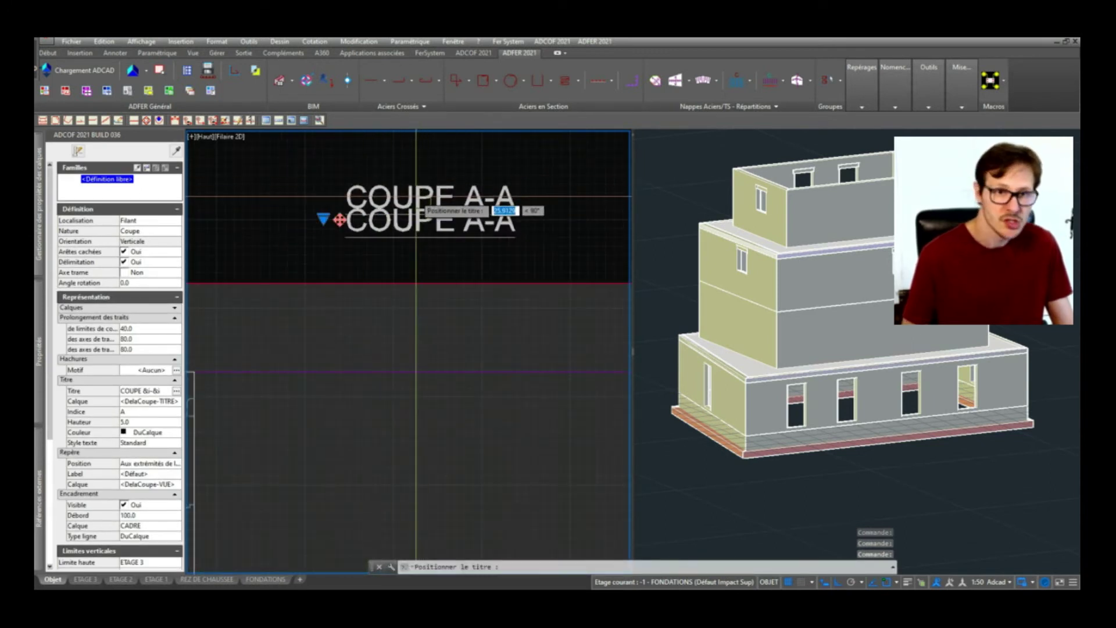
pyautogui.click(410, 208)
pyautogui.scroll(-5, 404, 252)
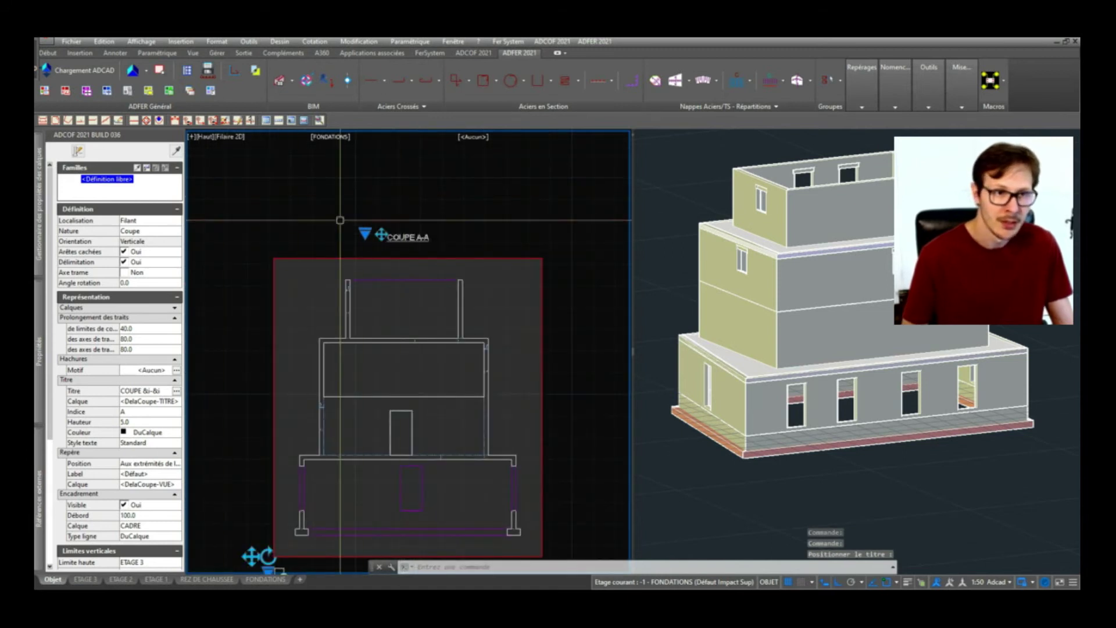
pyautogui.press('Escape')
# Step: Examine the updated section A-A, checking its cut walls, slabs, openings and hidden edges against the 3D model
pyautogui.scroll(-3, 399, 204)
pyautogui.scroll(-2, 399, 218)
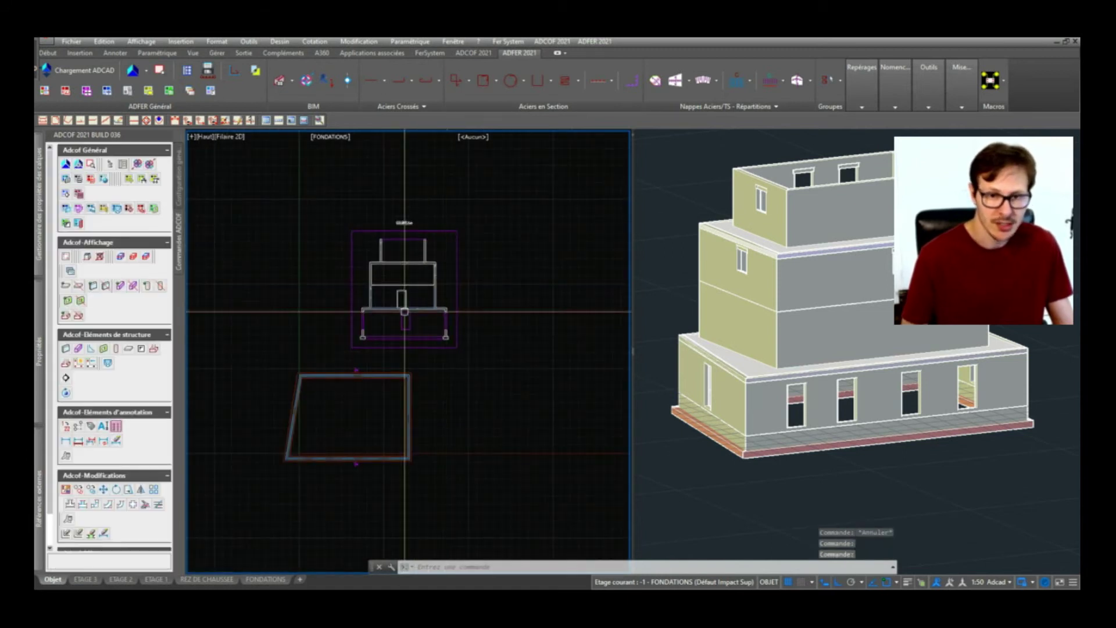
pyautogui.scroll(2, 403, 310)
pyautogui.moveTo(399, 286); pyautogui.dragTo(428, 316, button='middle')
pyautogui.scroll(5, 442, 283)
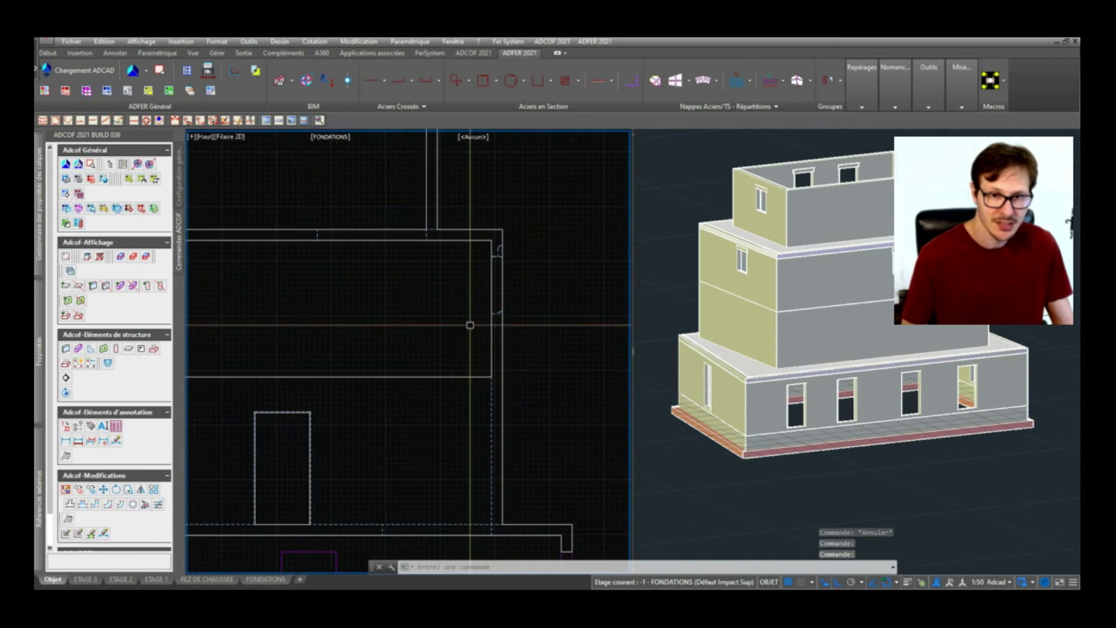
pyautogui.scroll(-3, 469, 324)
pyautogui.scroll(4, 372, 429)
pyautogui.scroll(2, 397, 404)
pyautogui.scroll(-4, 395, 405)
pyautogui.scroll(4, 456, 436)
pyautogui.moveTo(410, 436); pyautogui.dragTo(484, 414, button='middle')
pyautogui.click(895, 463)
pyautogui.keyDown('shift'); pyautogui.moveTo(895, 463); pyautogui.dragTo(865, 470, button='middle'); pyautogui.keyUp('shift')
pyautogui.click(478, 413)
pyautogui.scroll(-2, 515, 376)
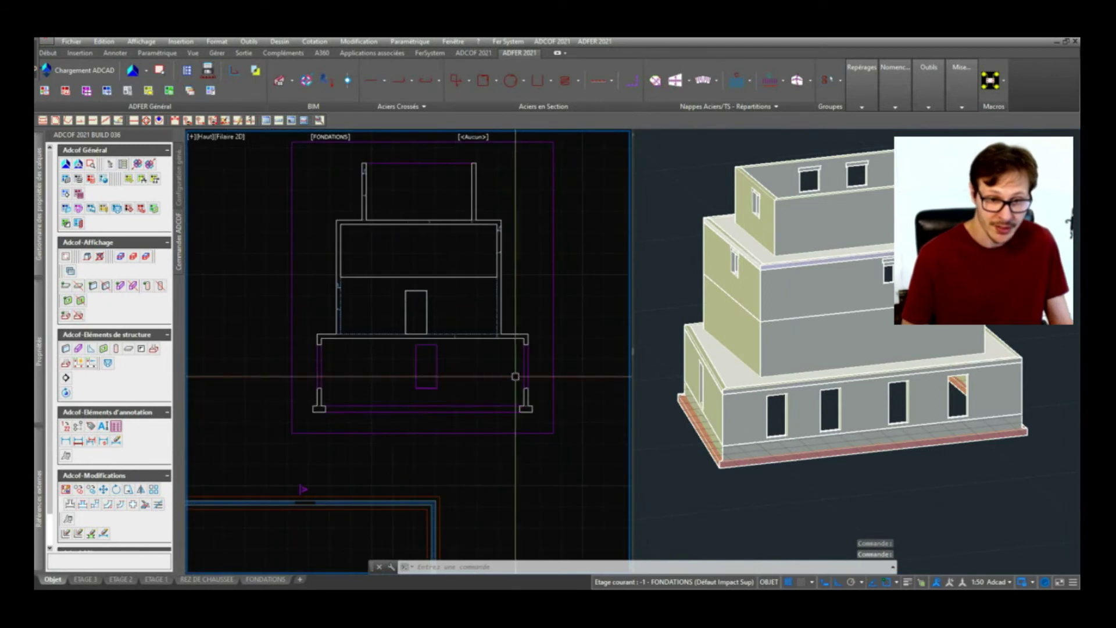
# Step: Start a 20 cm thick reinforced-concrete slab on the foundation plan, placing its first edge between the upper wall's inner corners
pyautogui.scroll(-4, 401, 334)
pyautogui.scroll(4, 304, 482)
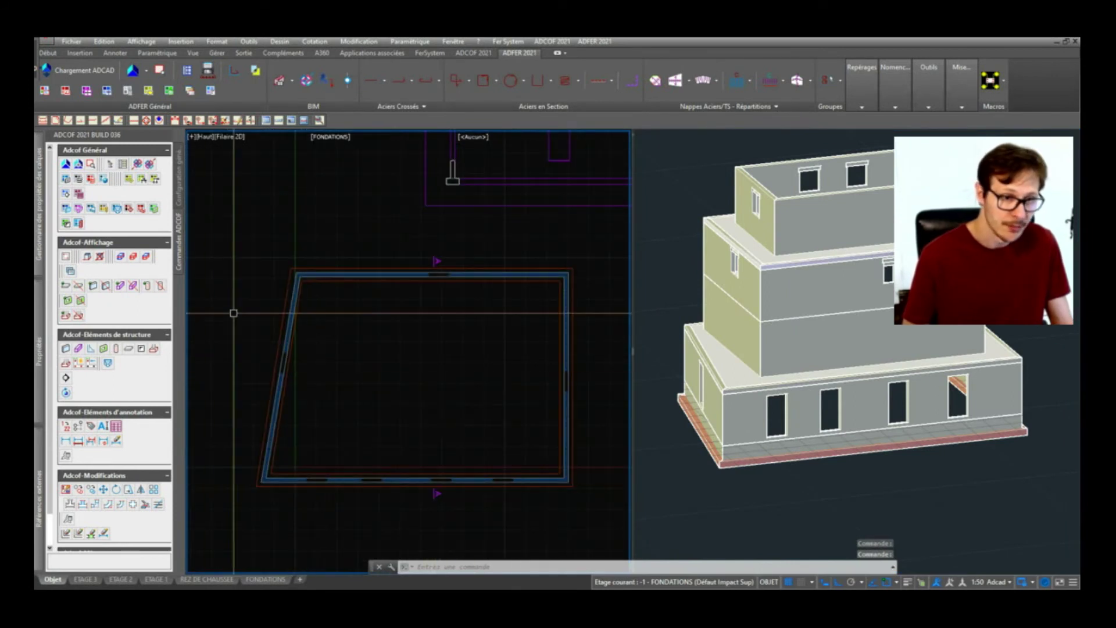
pyautogui.click(128, 349)
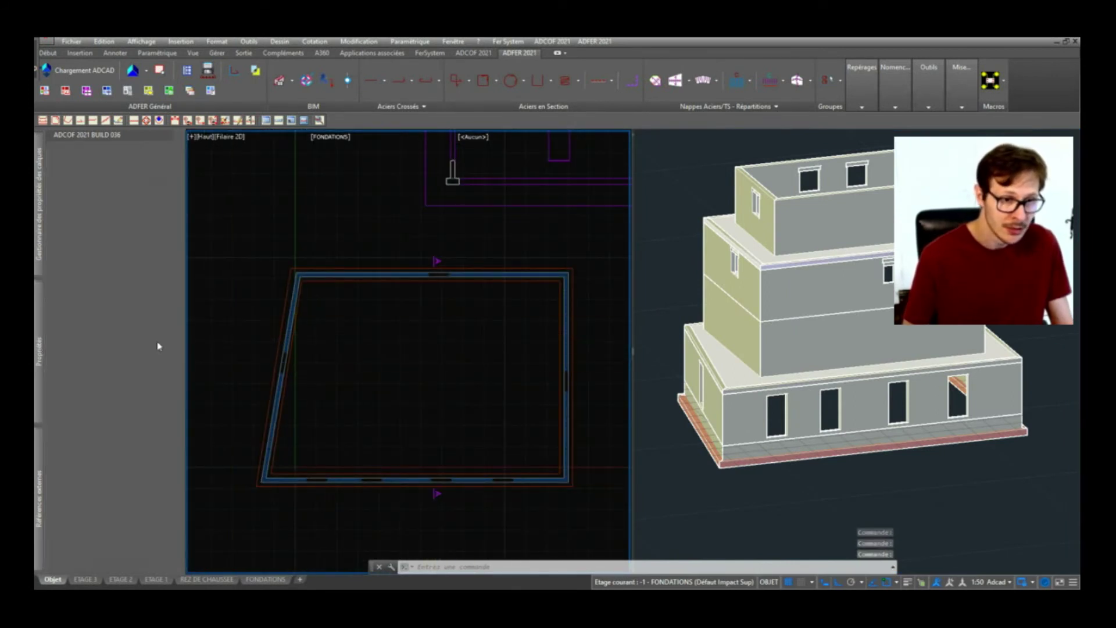
pyautogui.scroll(4, 287, 270)
pyautogui.click(269, 268)
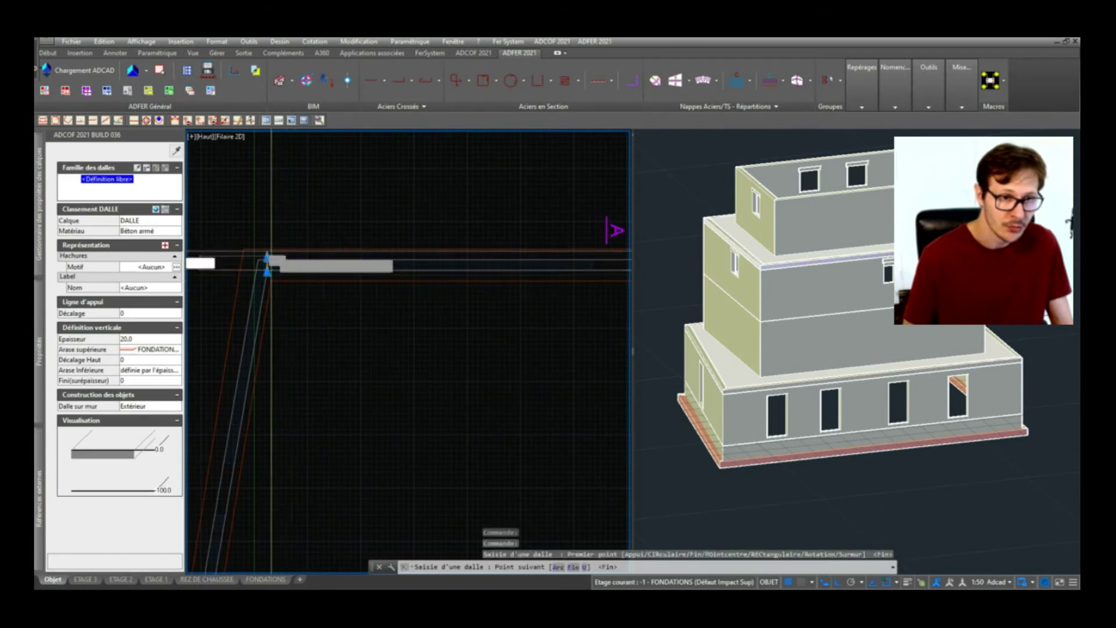
pyautogui.scroll(-4, 272, 260)
pyautogui.scroll(4, 514, 261)
pyautogui.click(573, 261)
# Step: Continue the slab outline through the two lower inner wall corners, close it and end the slab command
pyautogui.scroll(-2, 616, 196)
pyautogui.moveTo(591, 197); pyautogui.dragTo(622, 392, button='middle')
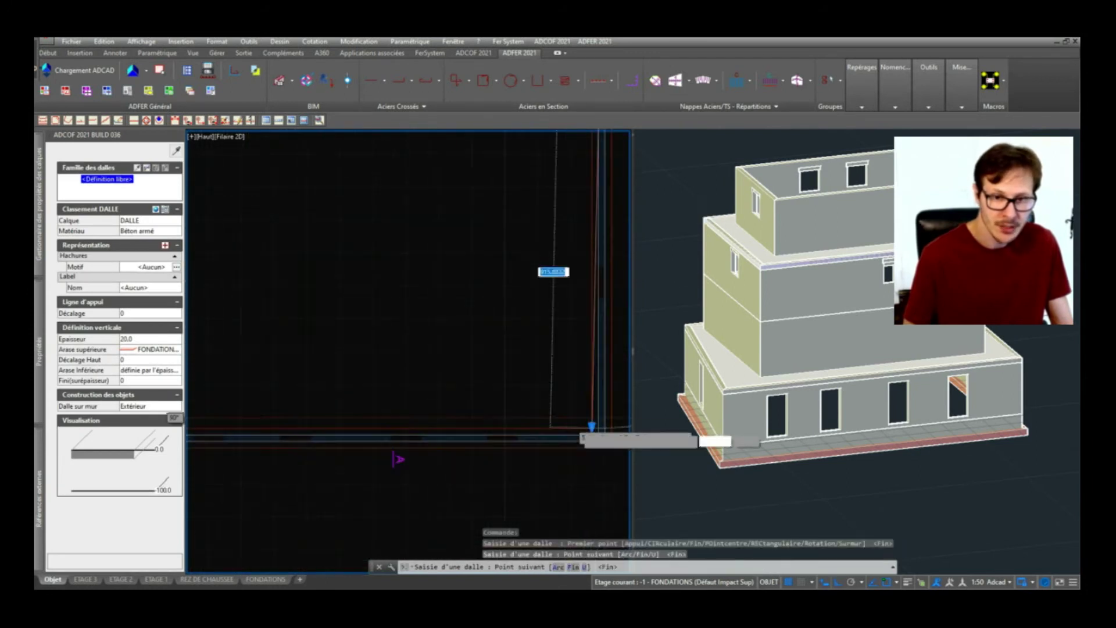
pyautogui.click(623, 433)
pyautogui.moveTo(417, 431); pyautogui.dragTo(733, 412, button='middle')
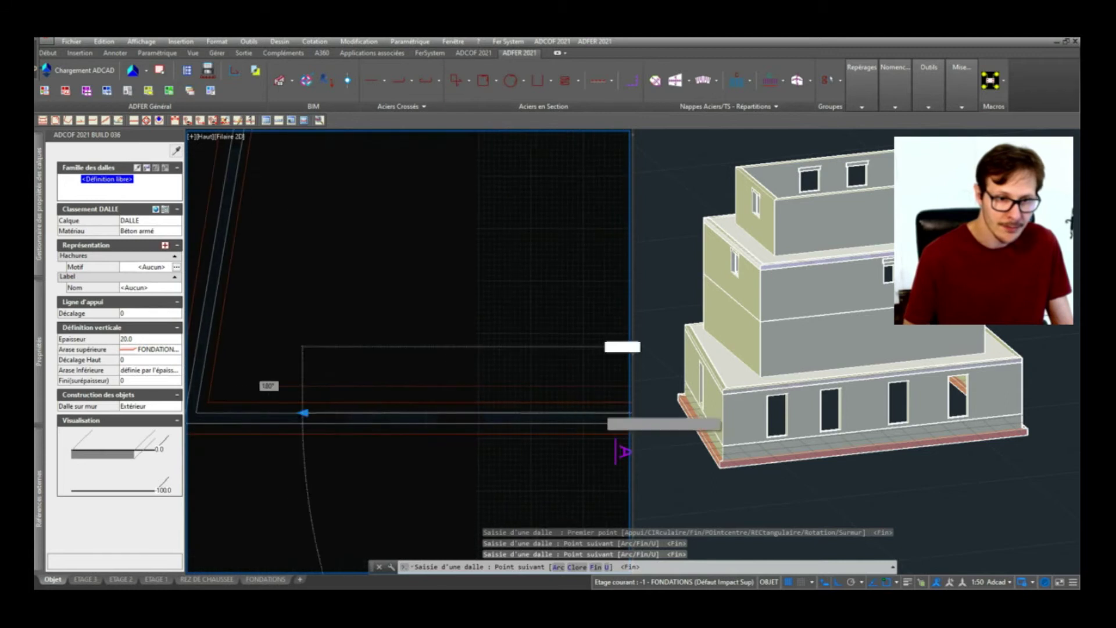
pyautogui.scroll(-3, 220, 379)
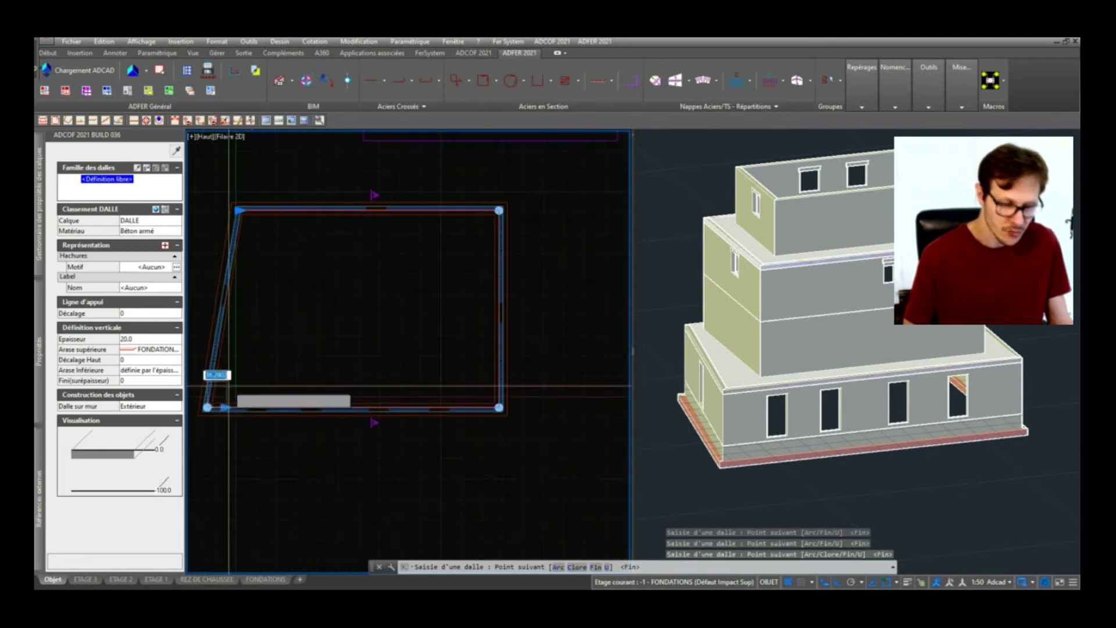
pyautogui.write('c')
pyautogui.press('Return')
pyautogui.click(870, 456)
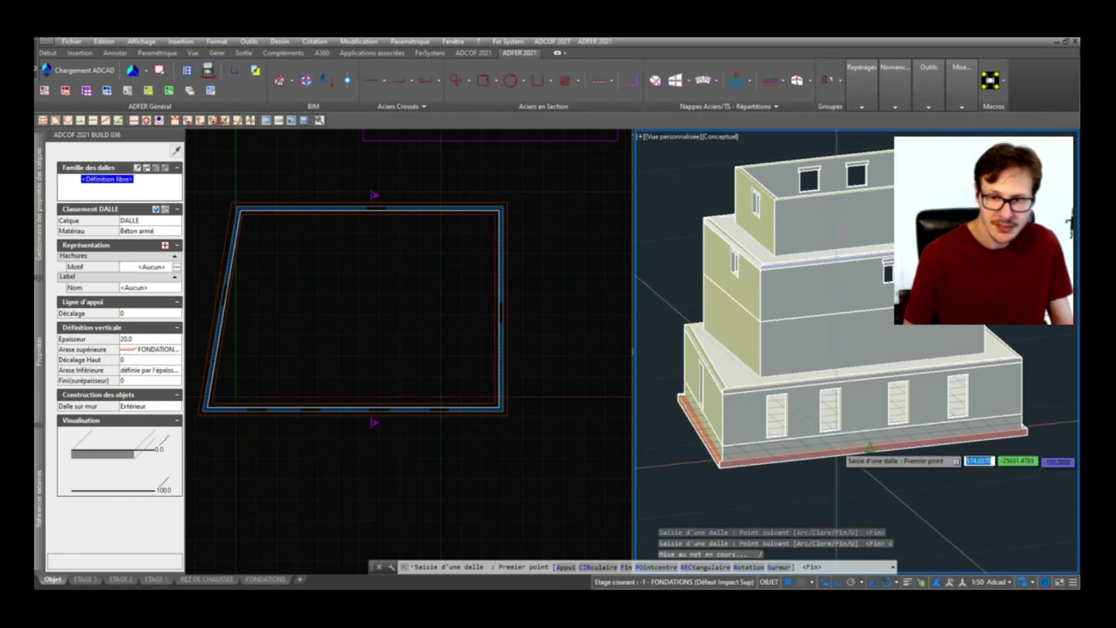
pyautogui.keyDown('shift'); pyautogui.moveTo(870, 448); pyautogui.dragTo(827, 421, button='middle'); pyautogui.keyUp('shift')
pyautogui.click(331, 227)
pyautogui.press('Escape')
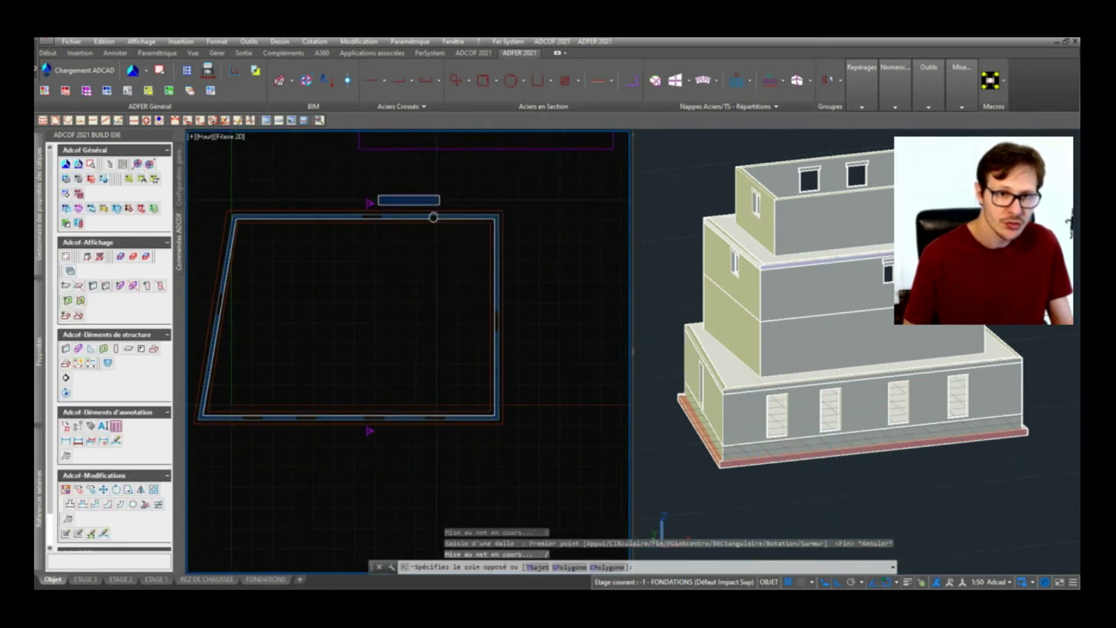
pyautogui.moveTo(383, 185); pyautogui.dragTo(306, 420, button='middle')
pyautogui.click(307, 419)
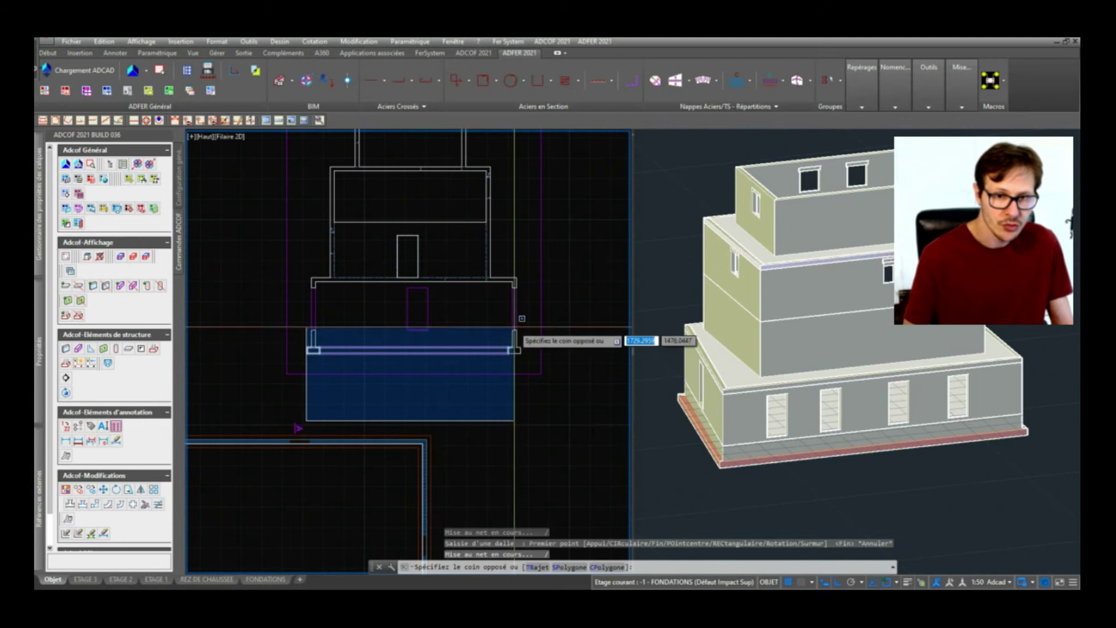
pyautogui.click(517, 326)
pyautogui.moveTo(495, 373); pyautogui.dragTo(473, 403, button='middle')
pyautogui.press('Escape')
# Step: Extend the depth of section A-A slightly further past the right-hand wall and update the section to include the new slab
pyautogui.click(526, 347)
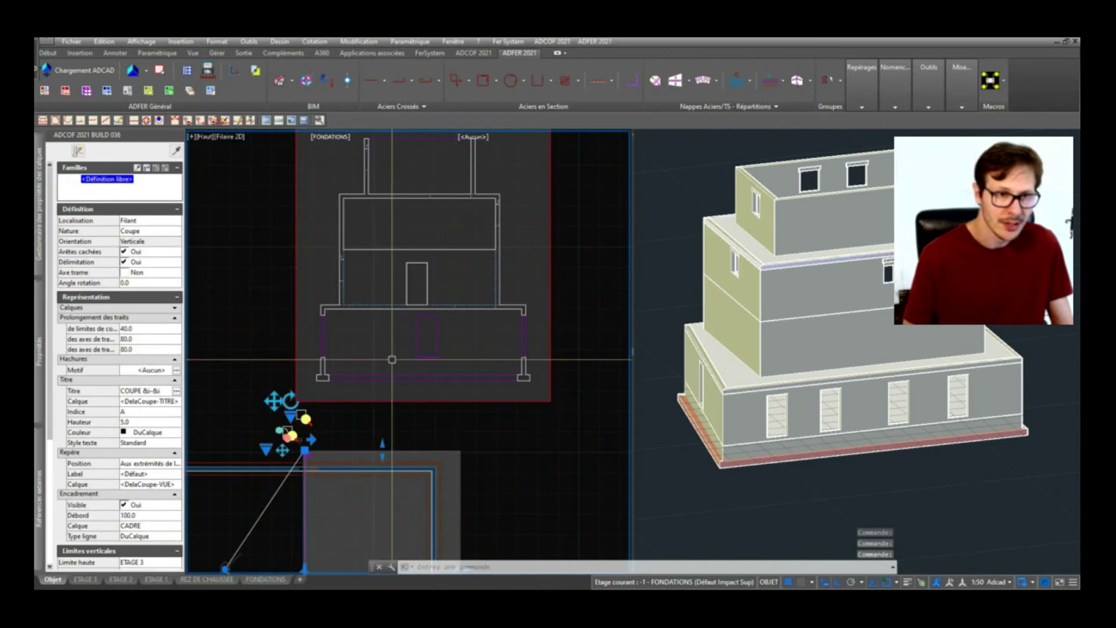
pyautogui.moveTo(465, 349); pyautogui.dragTo(469, 207, button='middle')
pyautogui.moveTo(449, 403); pyautogui.dragTo(452, 381, button='middle')
pyautogui.click(462, 430)
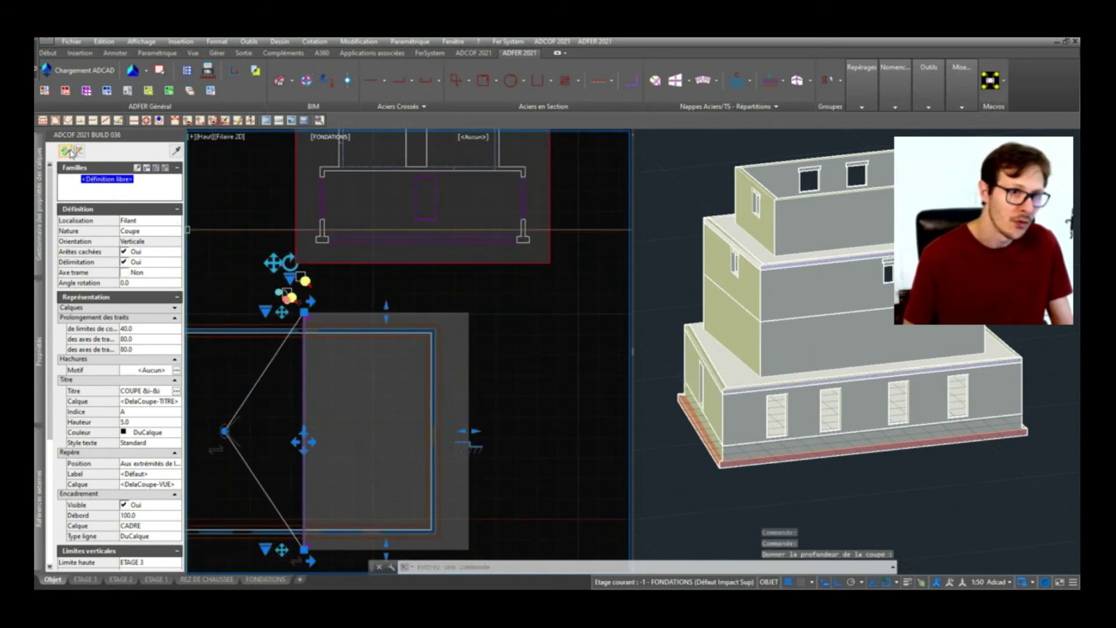
pyautogui.click(63, 154)
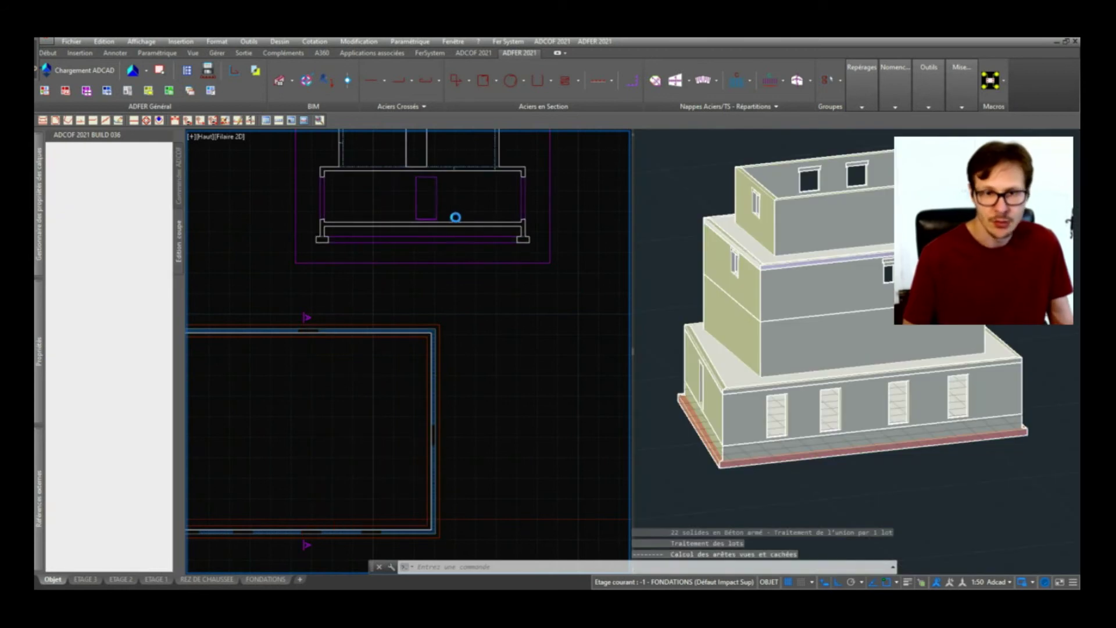
# Step: Examine the new foundation slab in section A-A and its junction with the wall and strip footing
pyautogui.scroll(-3, 431, 375)
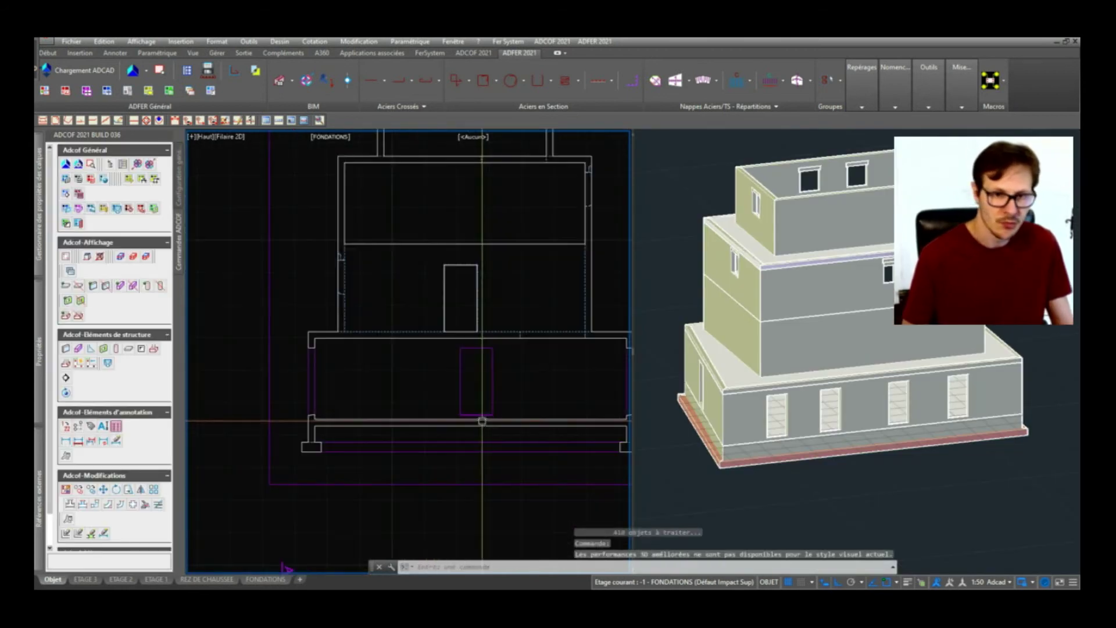
pyautogui.scroll(4, 328, 384)
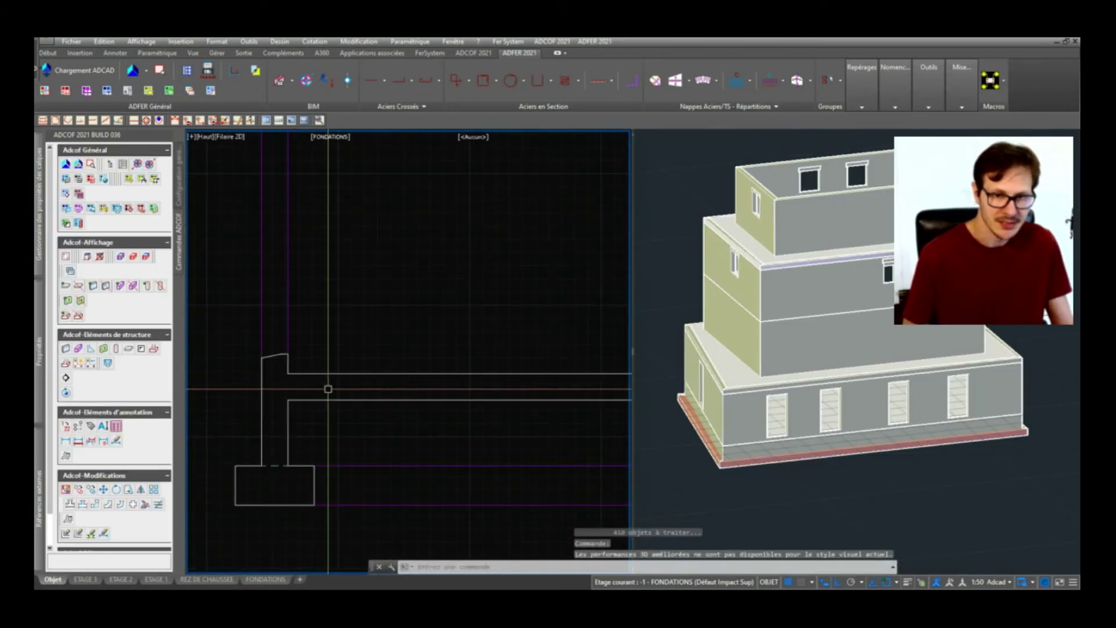
pyautogui.scroll(2, 285, 357)
pyautogui.press('space')
pyautogui.press('Escape')
pyautogui.scroll(-3, 291, 382)
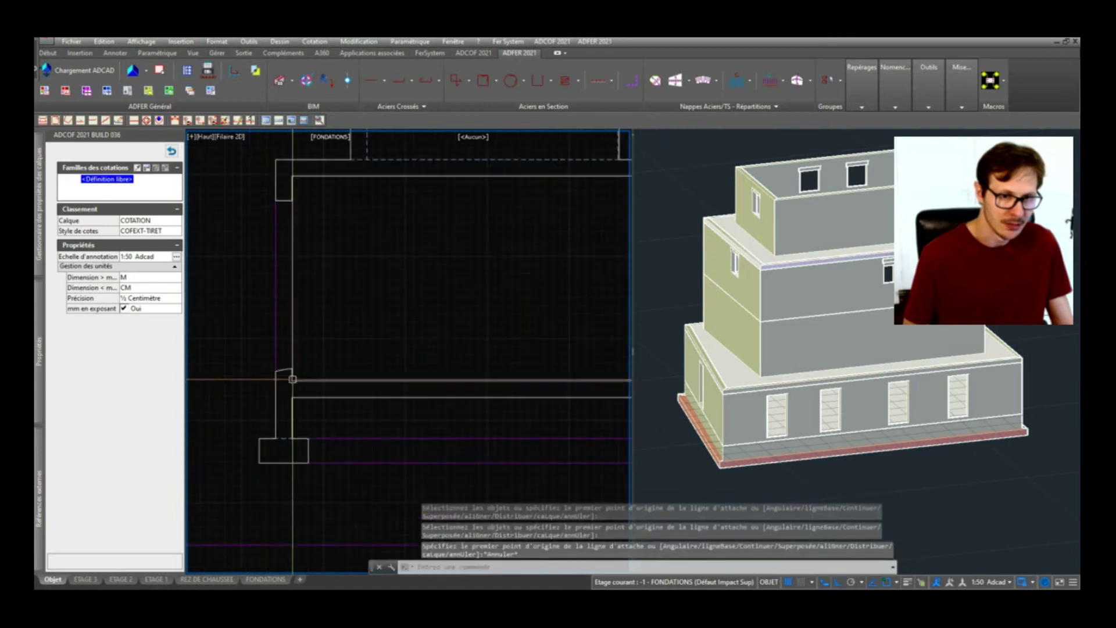
pyautogui.scroll(-4, 373, 360)
pyautogui.moveTo(466, 356); pyautogui.dragTo(393, 417, button='middle')
pyautogui.scroll(2, 377, 399)
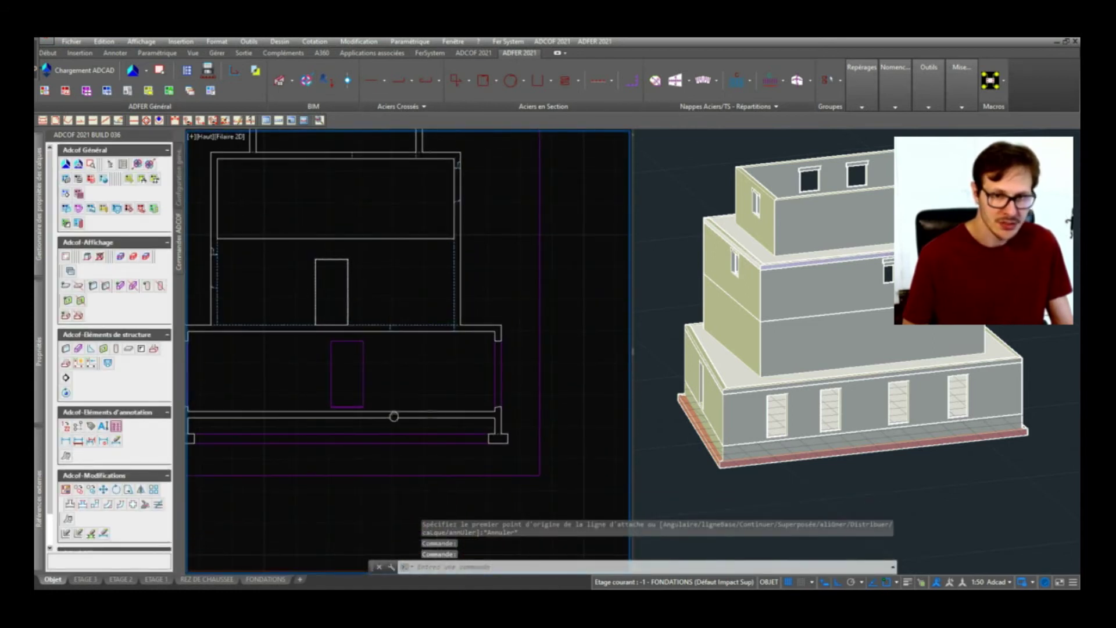
# Step: Inspect the building's facades and openings from several sides in the 3D model and compare them with section A-A
pyautogui.click(825, 465)
pyautogui.keyDown('shift'); pyautogui.moveTo(827, 483); pyautogui.dragTo(836, 458, button='middle'); pyautogui.keyUp('shift')
pyautogui.click(407, 417)
pyautogui.moveTo(323, 377); pyautogui.dragTo(483, 379, button='middle')
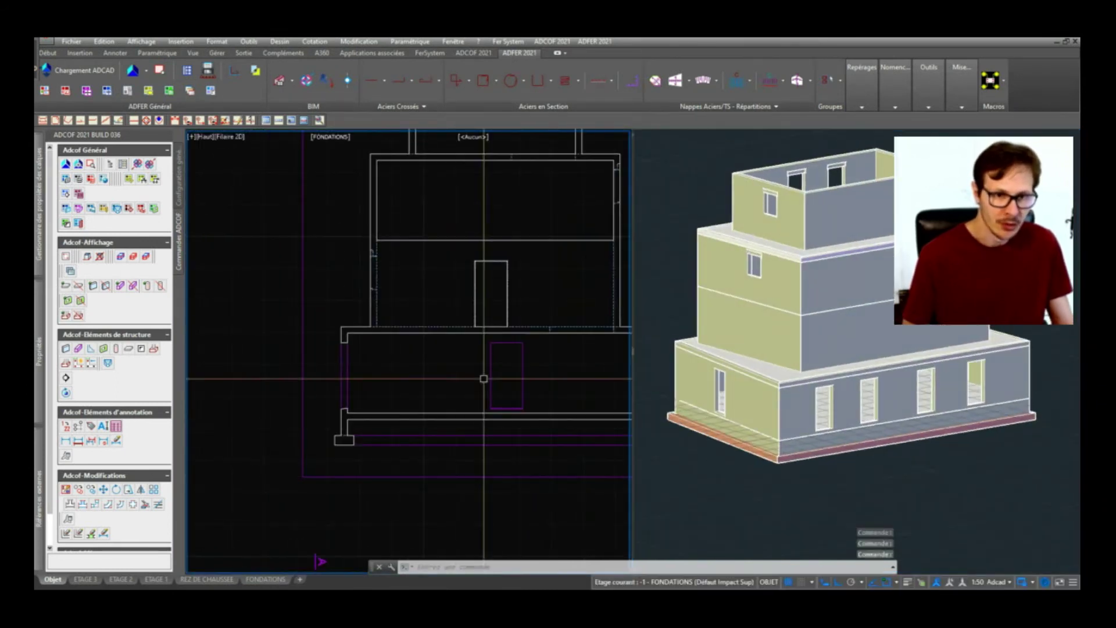
pyautogui.click(877, 393)
pyautogui.keyDown('shift'); pyautogui.moveTo(650, 401); pyautogui.dragTo(705, 415, button='middle'); pyautogui.keyUp('shift')
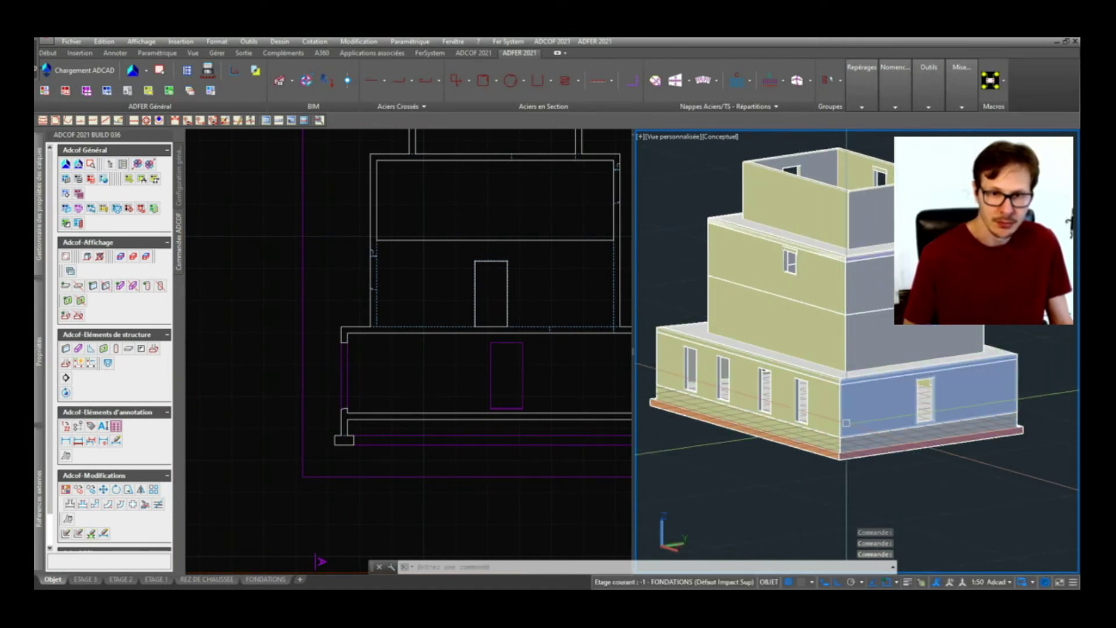
pyautogui.click(453, 291)
pyautogui.click(859, 353)
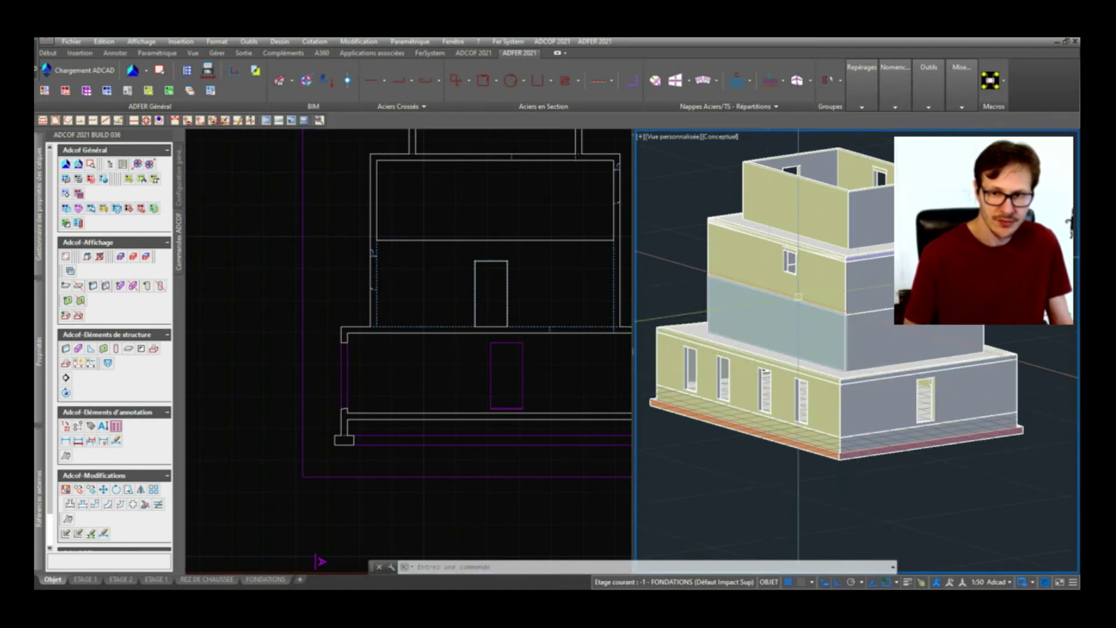
pyautogui.scroll(-5, 389, 296)
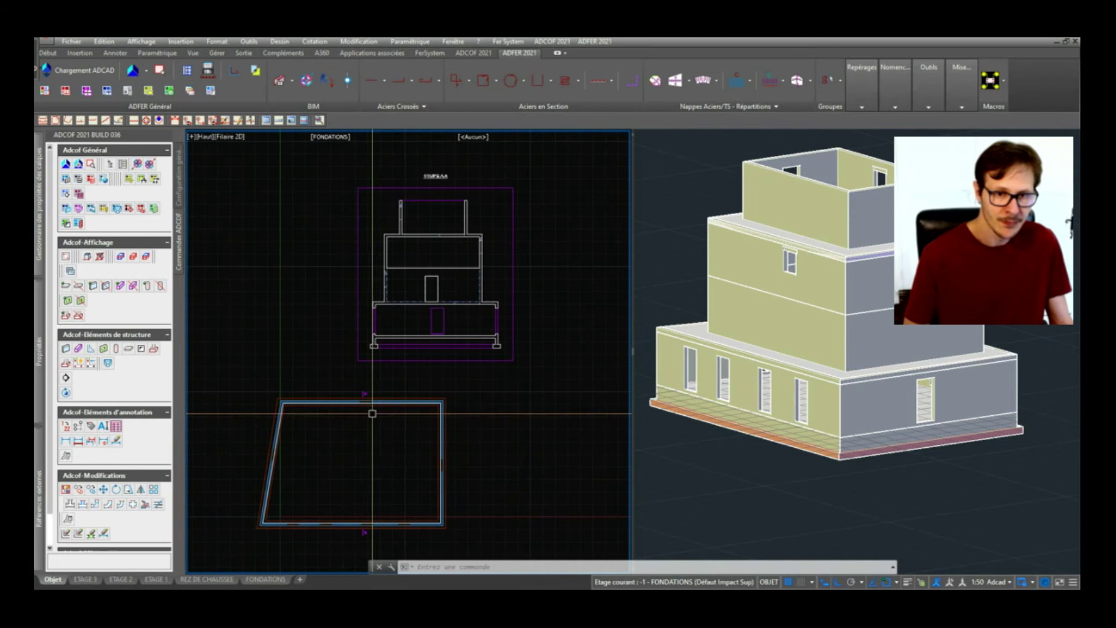
# Step: Move section A-A with the Move command so its cutting line sits farther left across the foundation plan
pyautogui.moveTo(420, 347)
pyautogui.mouseDown(button='middle')
pyautogui.moveTo(453, 312)
pyautogui.moveTo(434, 354)
pyautogui.mouseUp(button='middle')
pyautogui.click(527, 165)
pyautogui.click(351, 396)
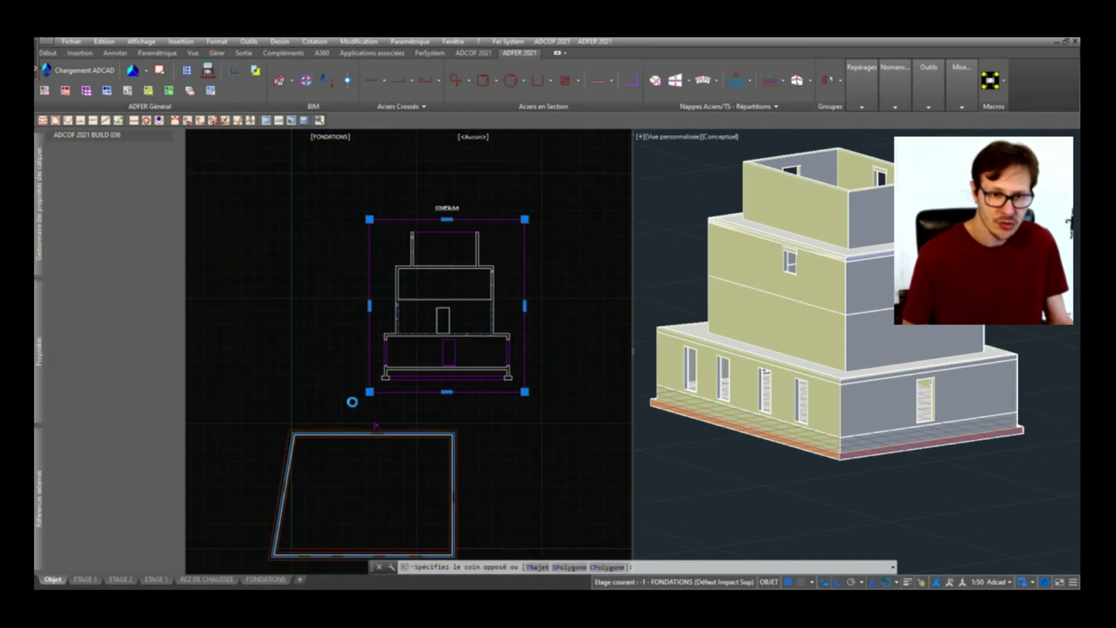
pyautogui.write('d')
pyautogui.press('Return')
pyautogui.click(334, 308)
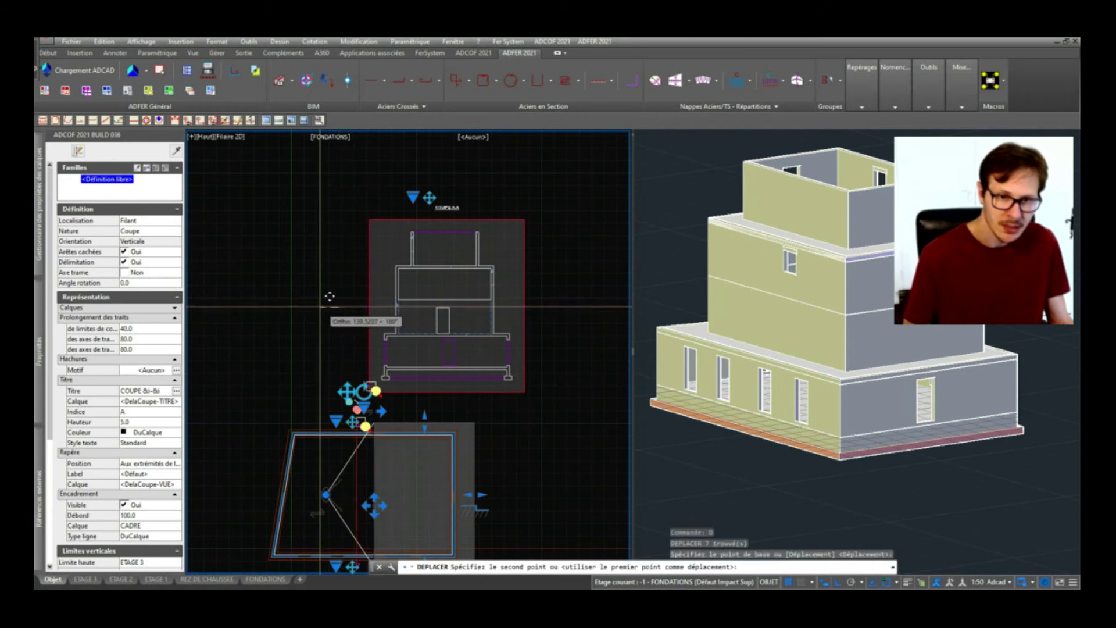
pyautogui.click(306, 337)
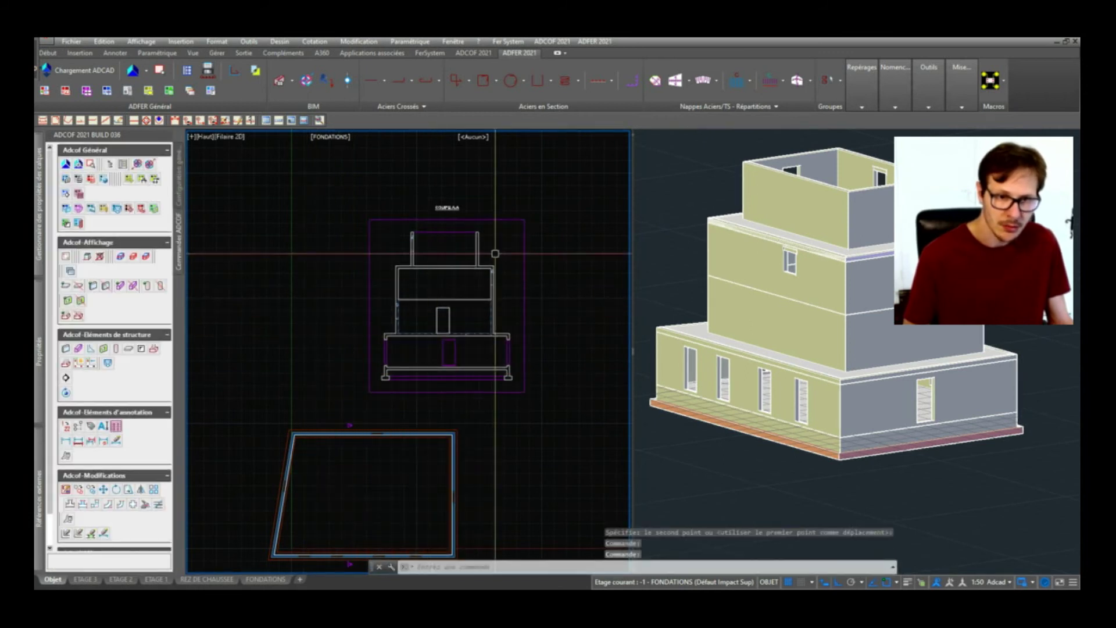
pyautogui.click(575, 200)
pyautogui.click(353, 364)
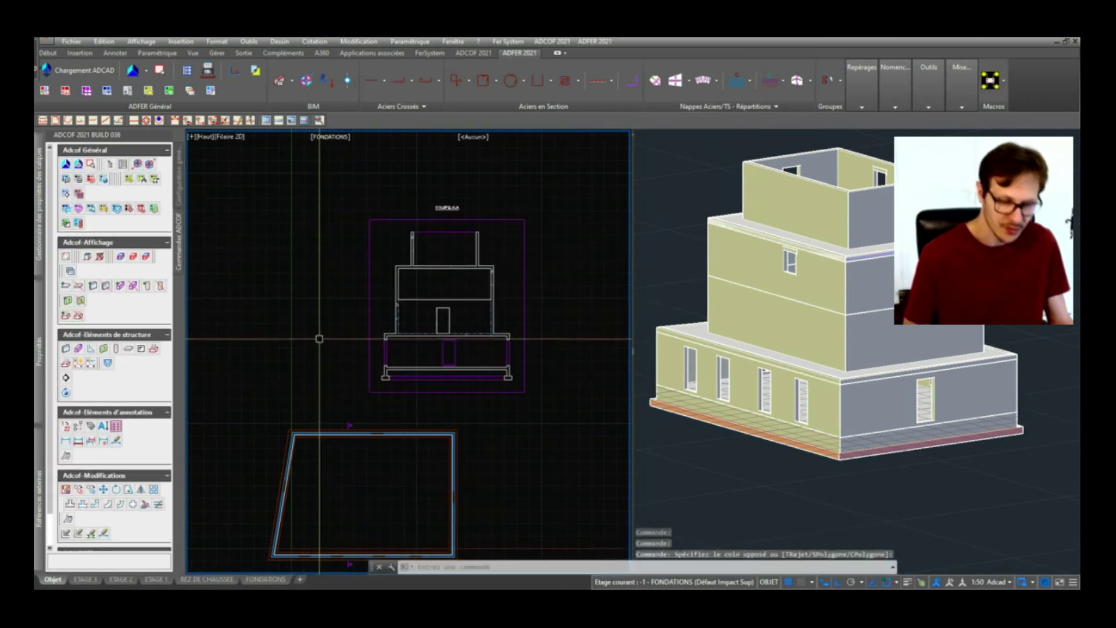
pyautogui.write('DP')
pyautogui.press('Return')
pyautogui.click(343, 300)
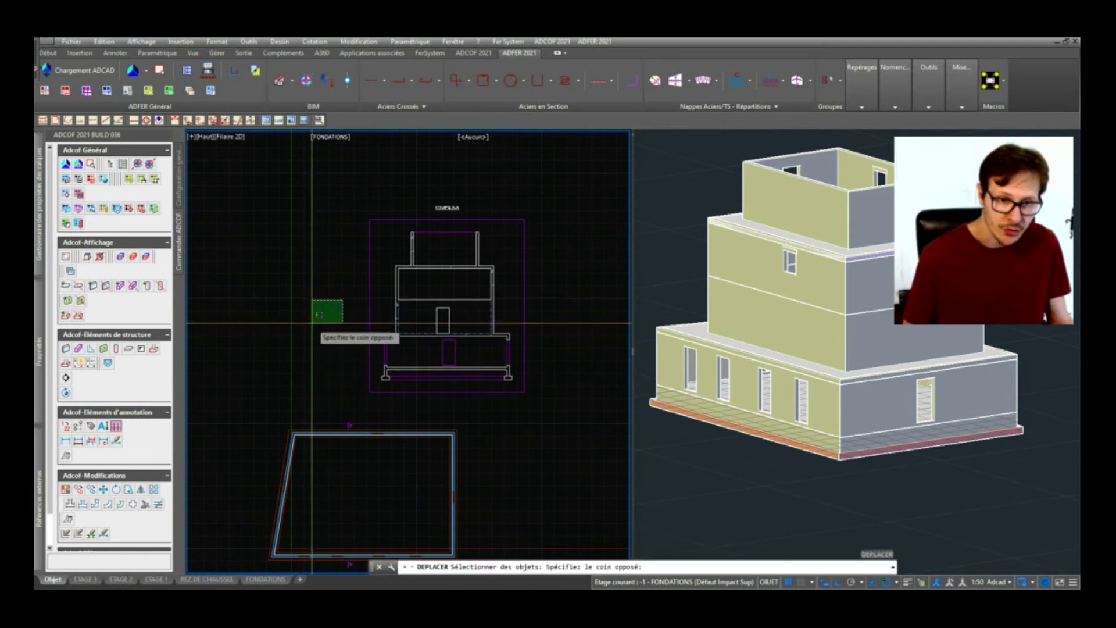
pyautogui.click(311, 323)
pyautogui.press('Escape')
pyautogui.click(523, 201)
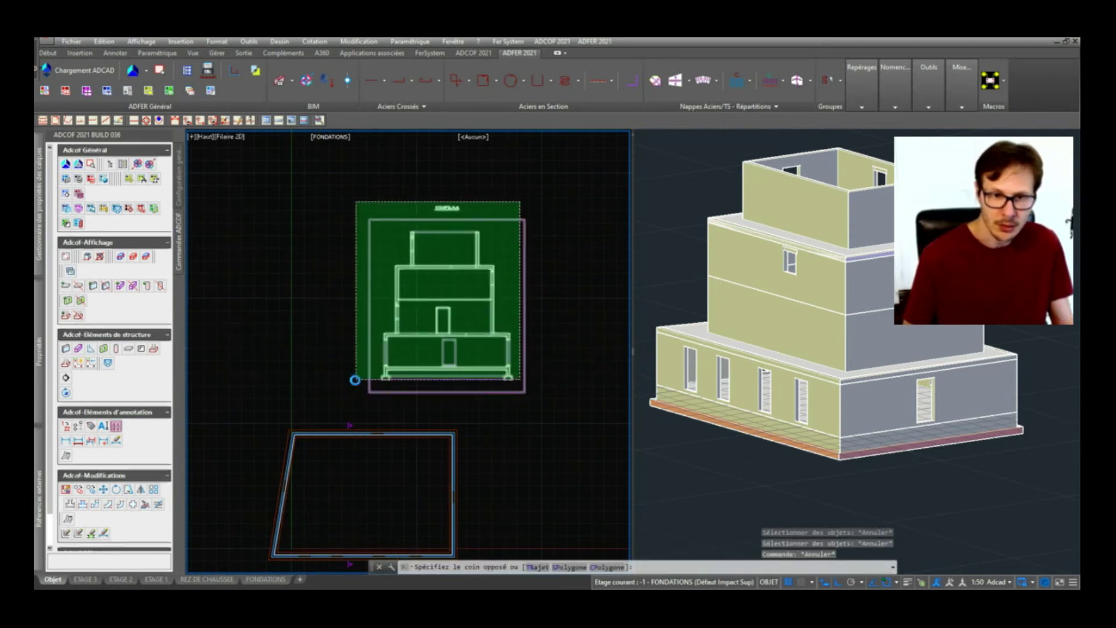
pyautogui.click(354, 378)
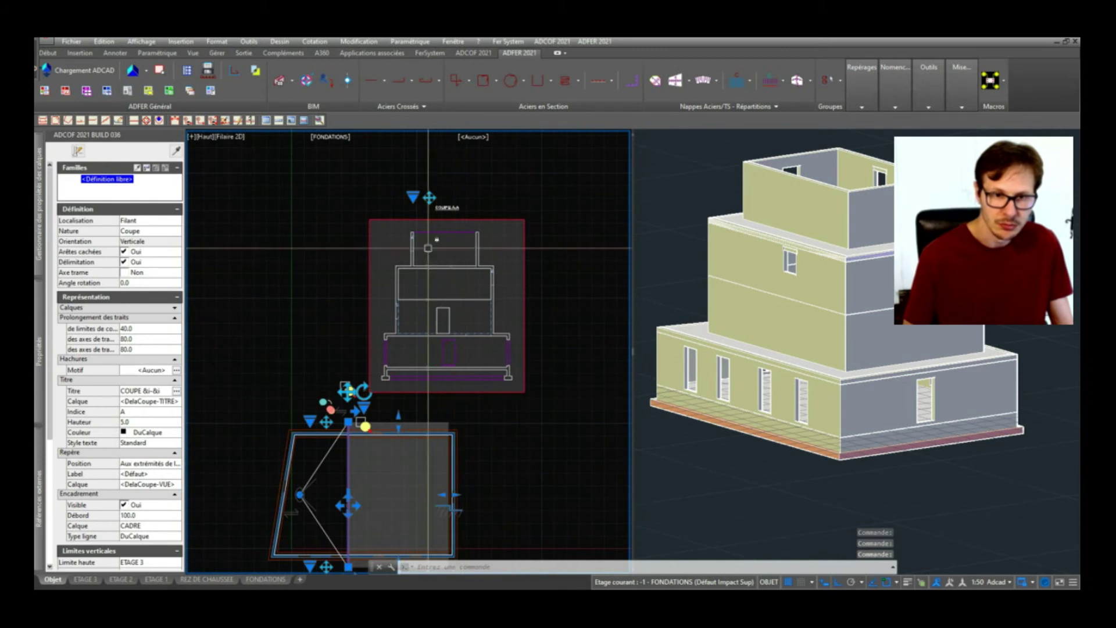
pyautogui.click(373, 299)
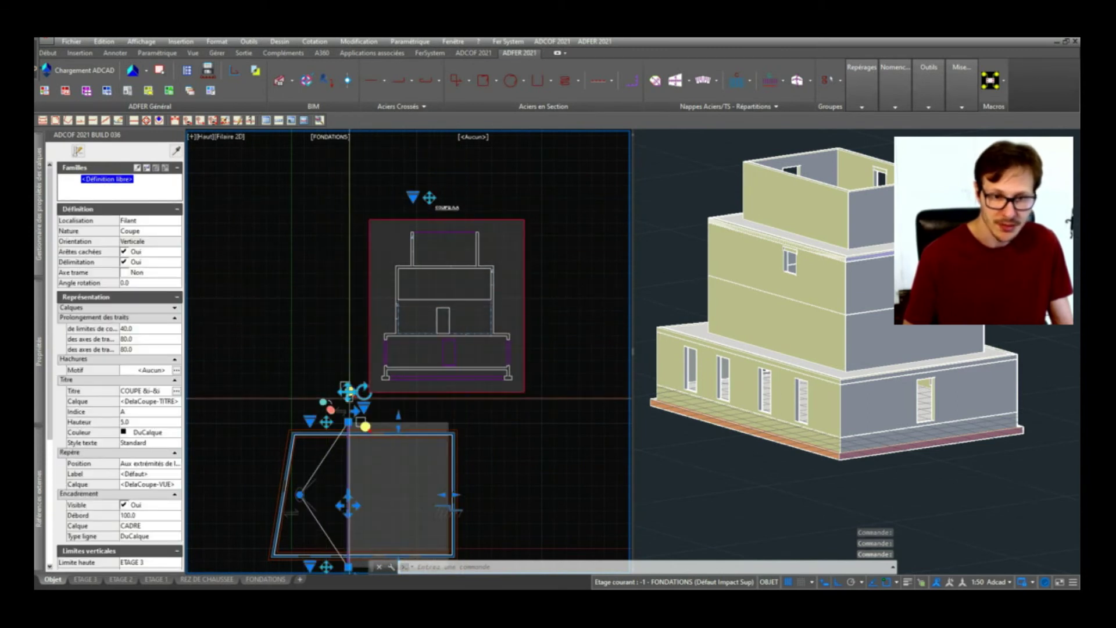
pyautogui.press('Escape')
pyautogui.scroll(-7, 459, 238)
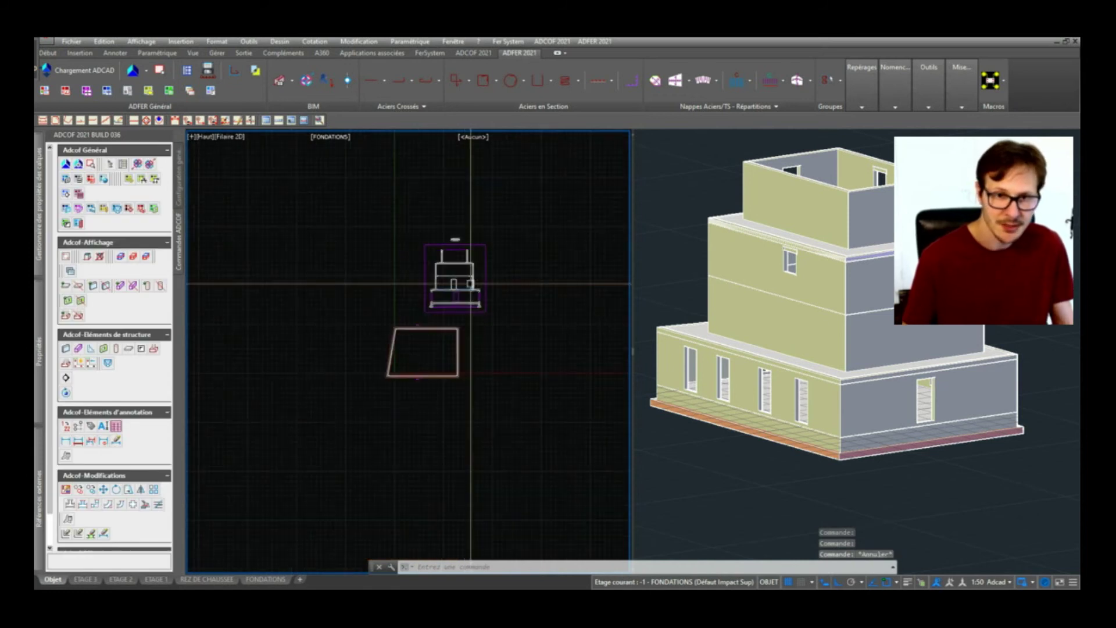
pyautogui.scroll(5, 462, 272)
pyautogui.scroll(4, 462, 272)
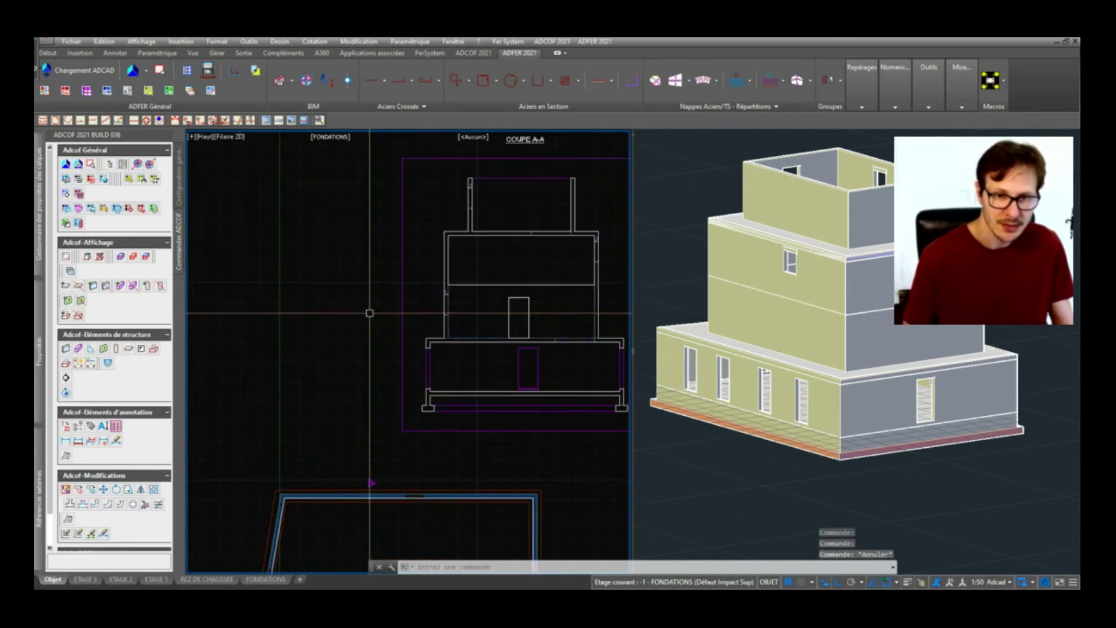
pyautogui.scroll(-4, 316, 386)
pyautogui.scroll(4, 340, 473)
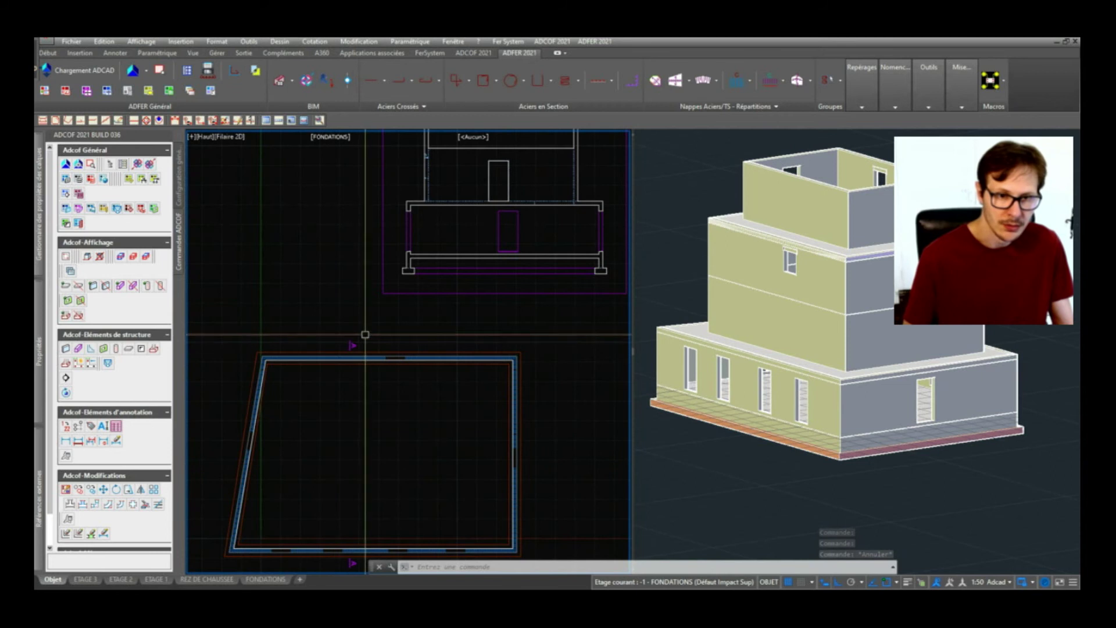
pyautogui.scroll(-4, 366, 332)
pyautogui.scroll(3, 395, 325)
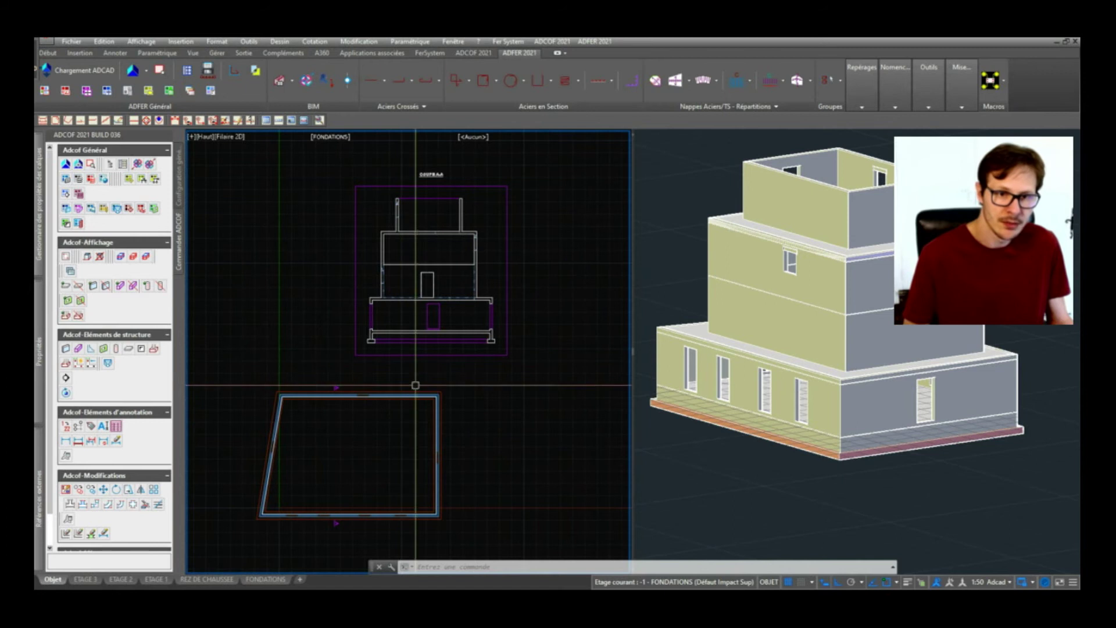
# Step: Start labelling on the foundation plan and choose the slab (DALLE) label style "BR - EP" for level and thickness
pyautogui.moveTo(411, 451); pyautogui.dragTo(436, 421, button='middle')
pyautogui.scroll(2, 326, 443)
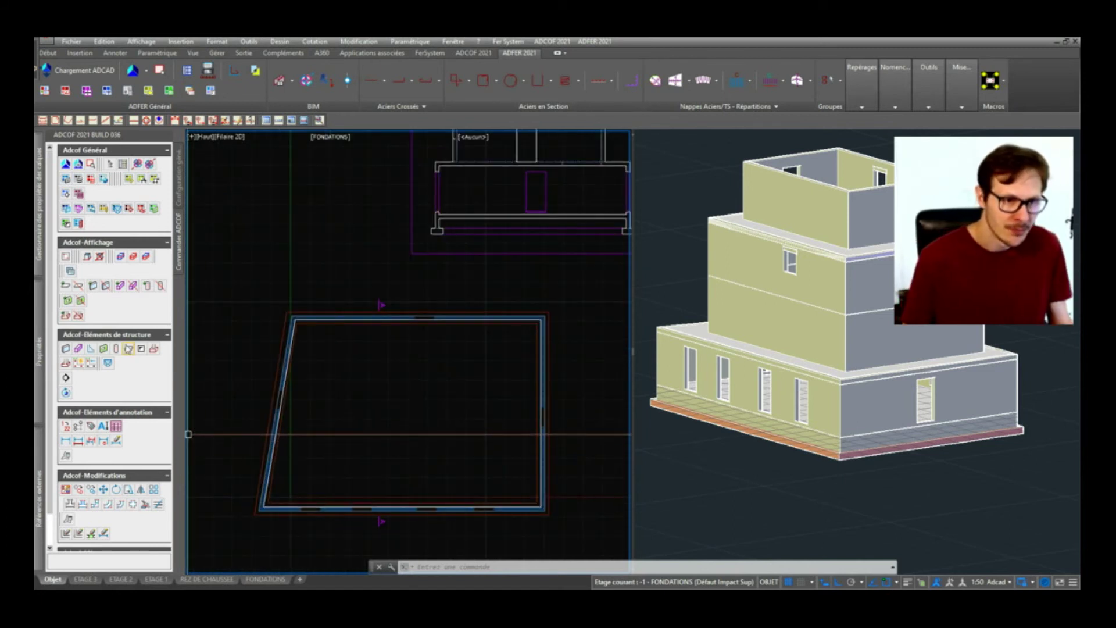
pyautogui.scroll(-1, 94, 371)
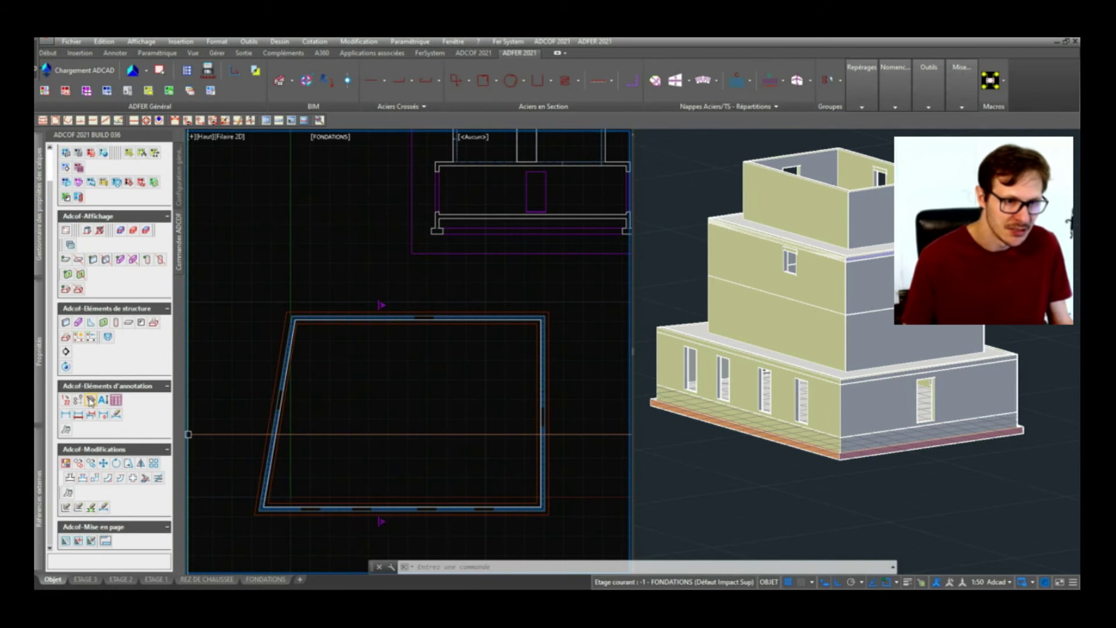
pyautogui.click(91, 400)
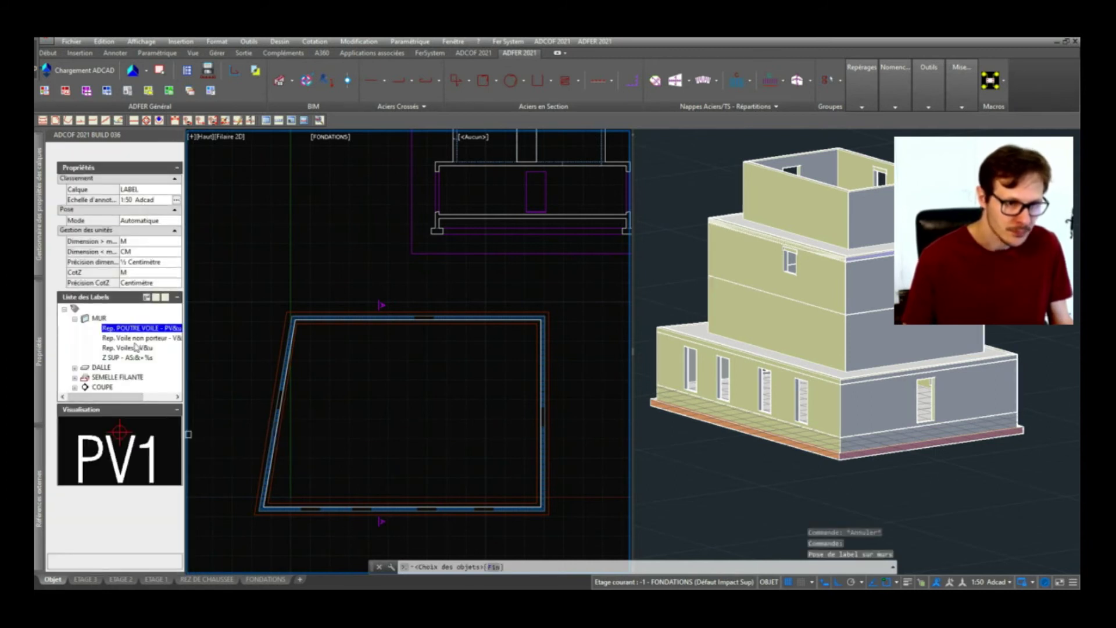
pyautogui.click(75, 368)
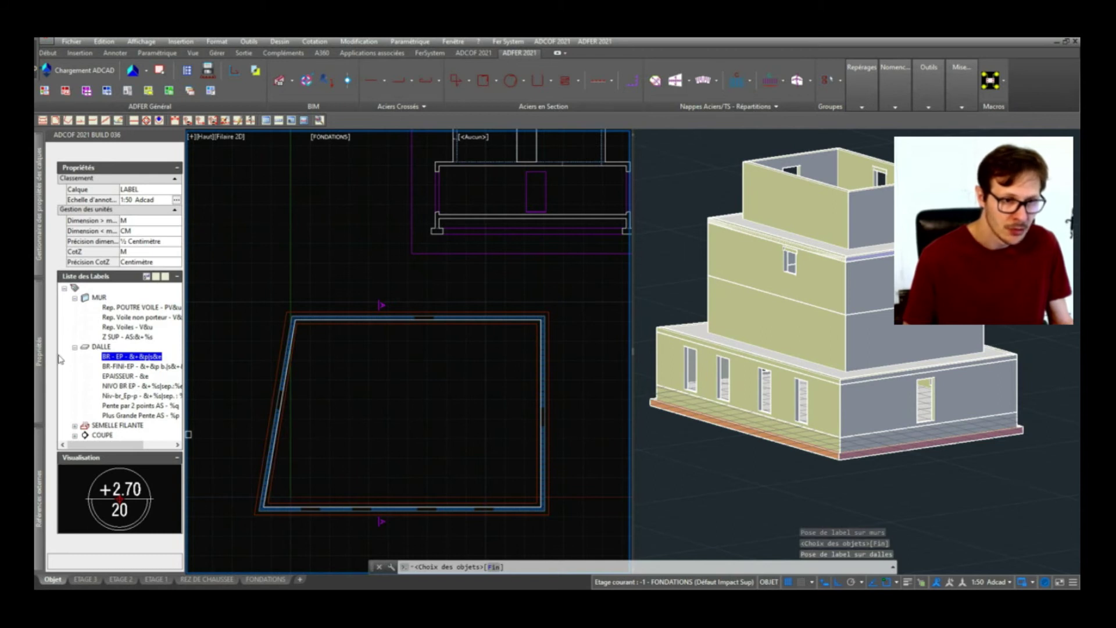
pyautogui.moveTo(41, 356)
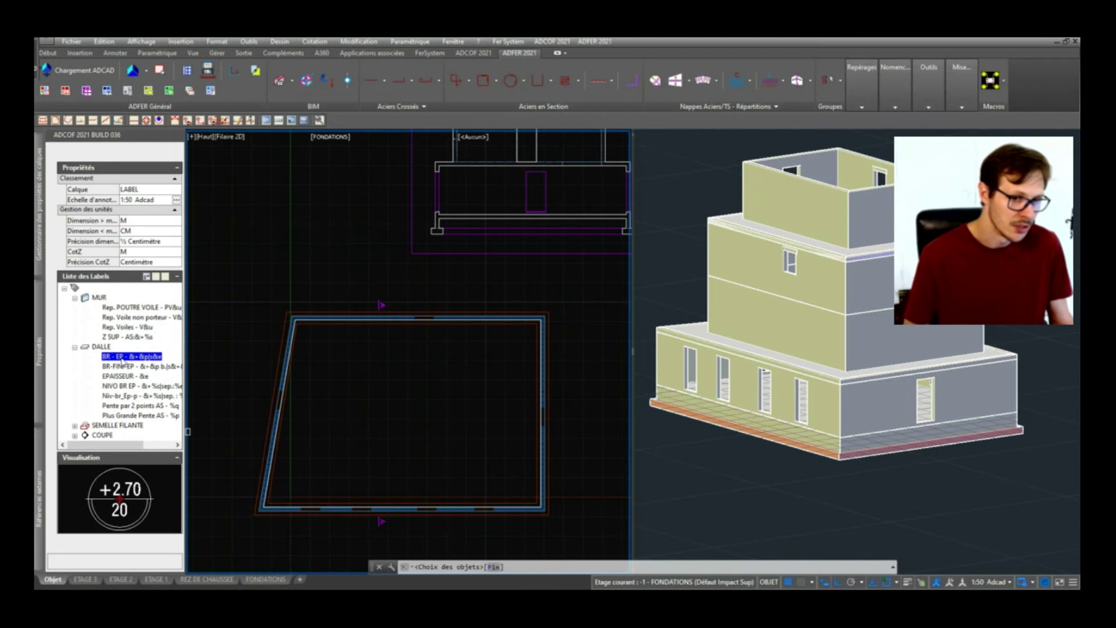
pyautogui.click(389, 412)
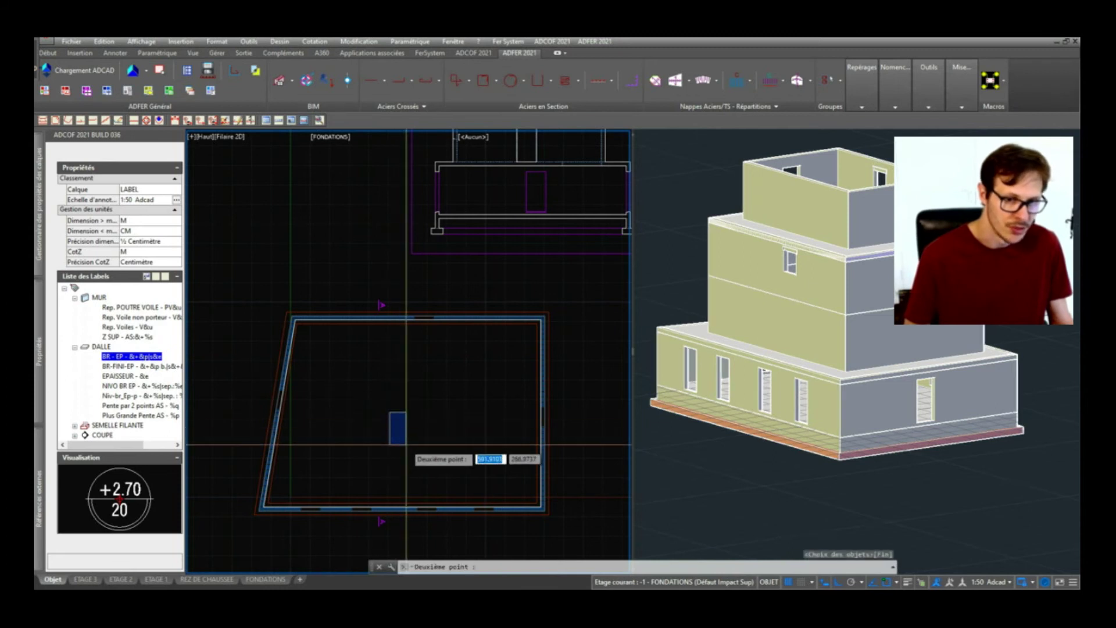
pyautogui.press('Escape')
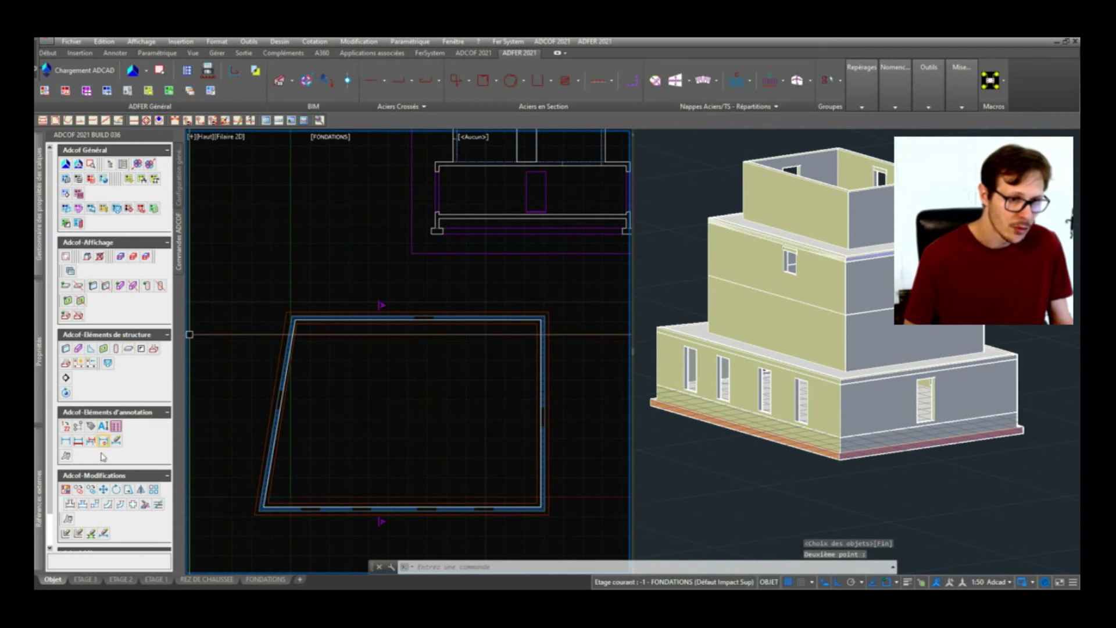
pyautogui.click(91, 427)
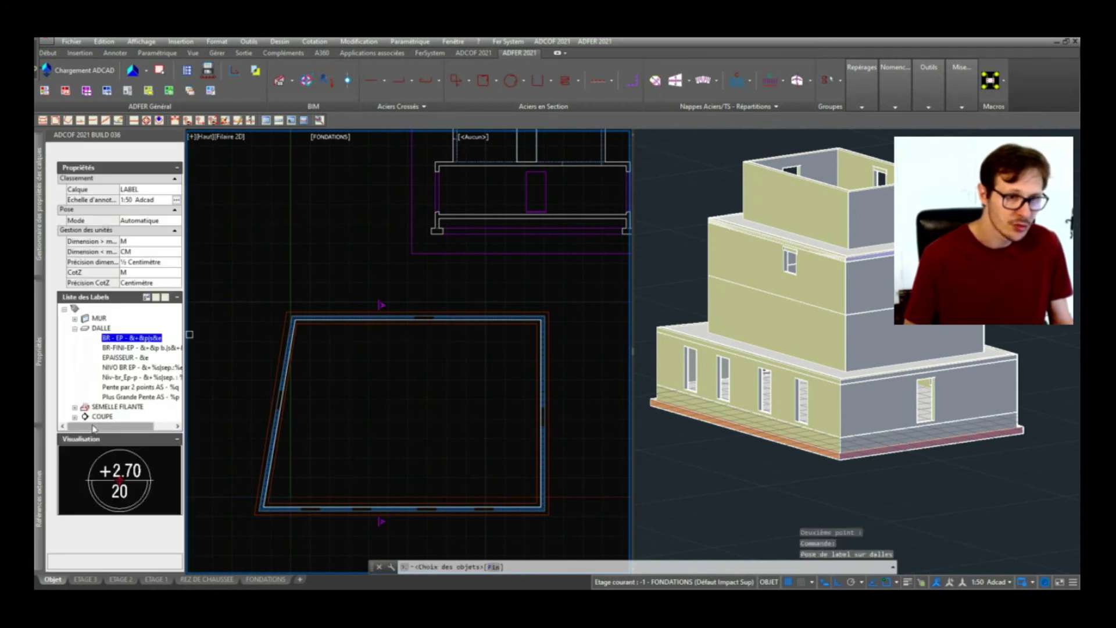
pyautogui.click(119, 340)
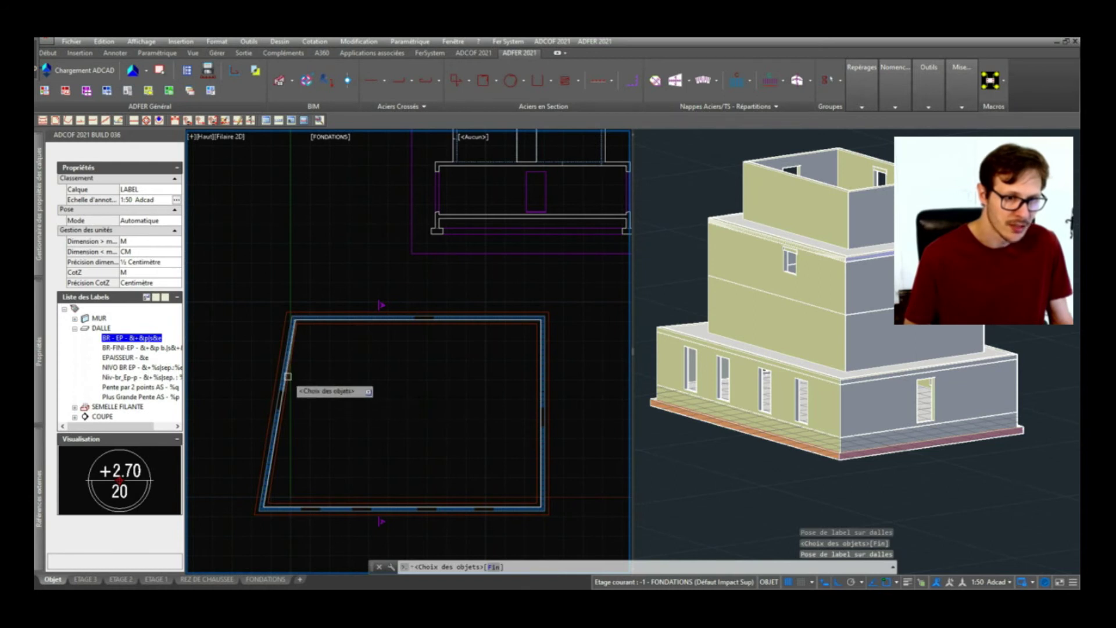
# Step: Try to pick the slab contour for the label along the left and upper walls of the foundation plan
pyautogui.scroll(6, 287, 377)
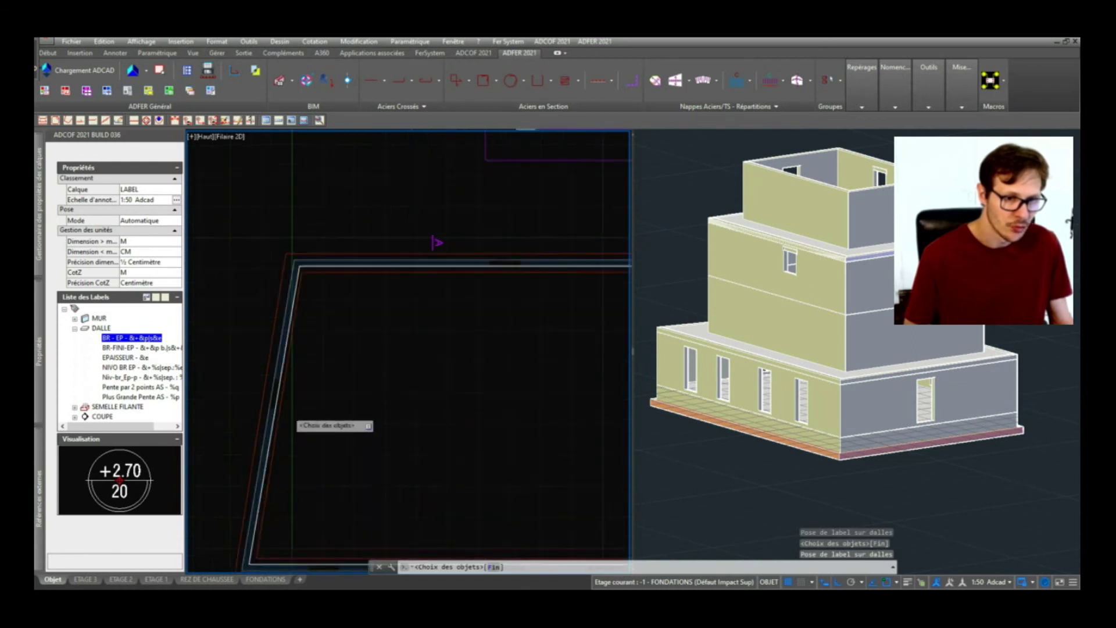
pyautogui.click(270, 411)
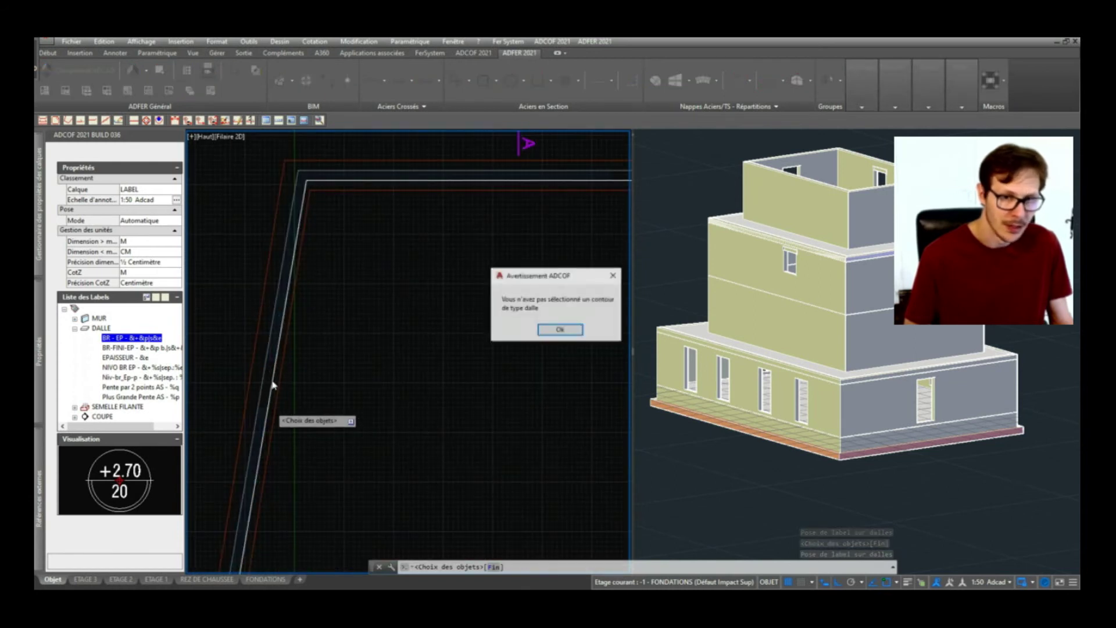
pyautogui.click(561, 330)
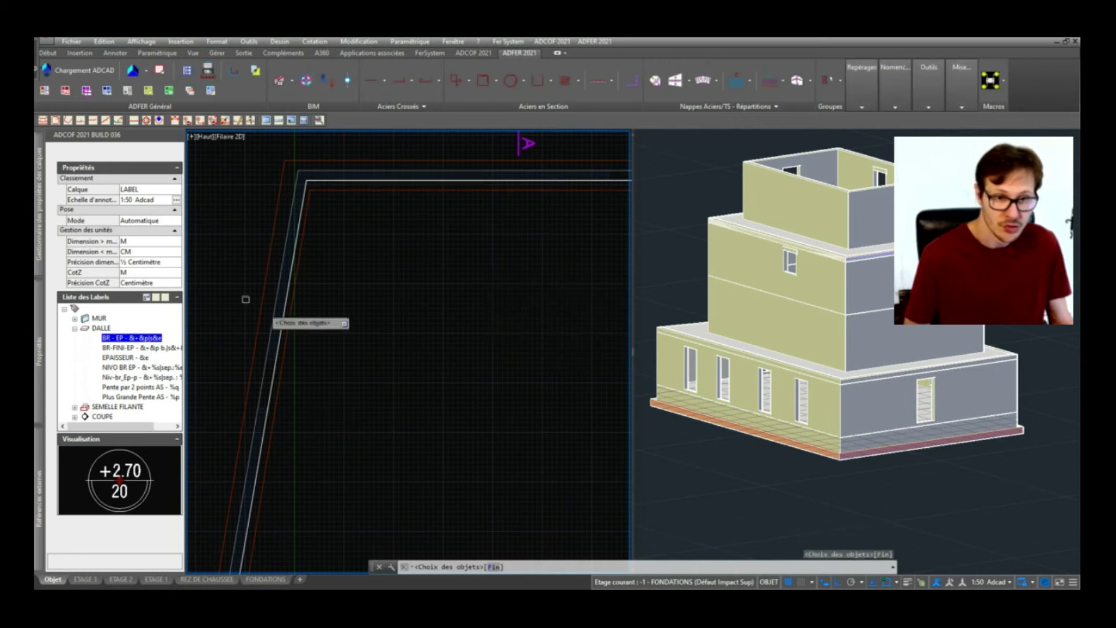
pyautogui.scroll(-3, 274, 282)
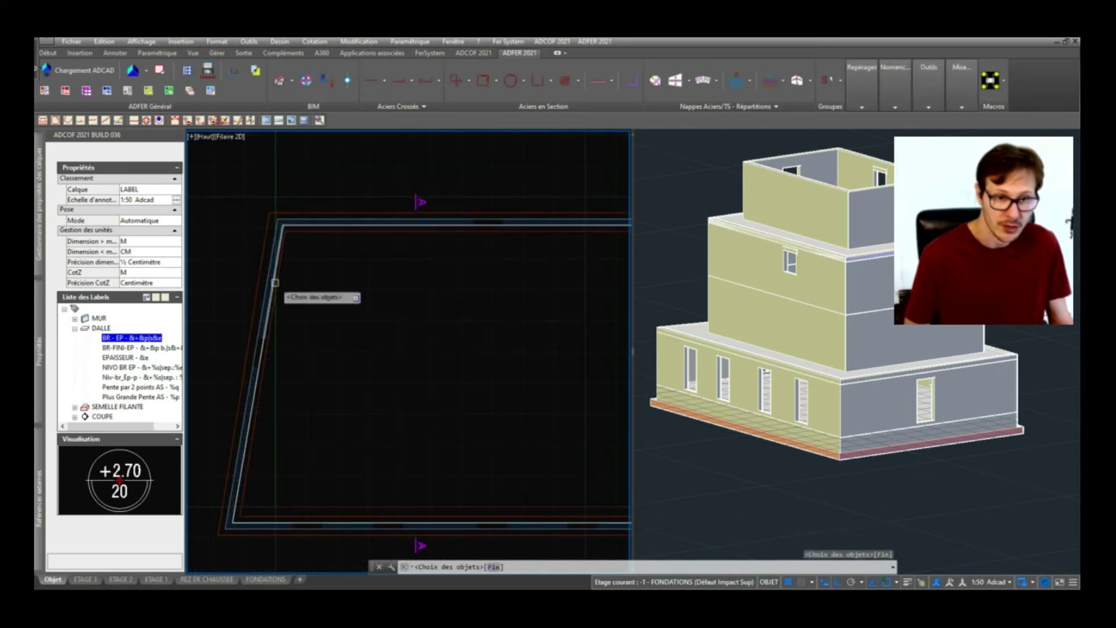
pyautogui.click(318, 228)
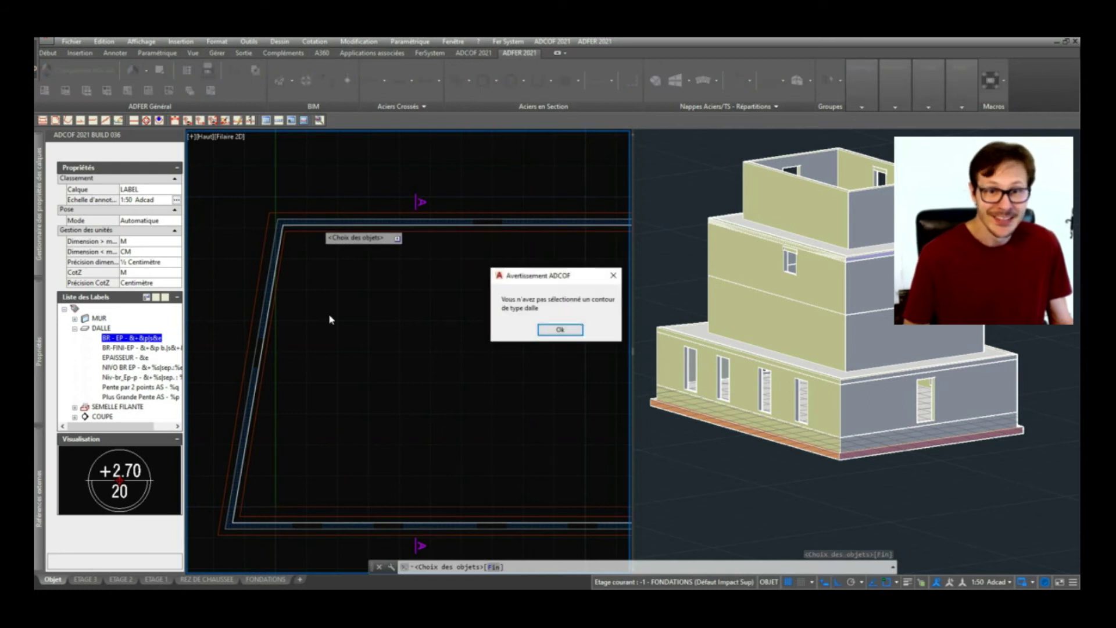
pyautogui.click(572, 334)
# Step: Pick the slab contour at the plan's upper-right inner corner, place its level and thickness label inside the slab and end labelling
pyautogui.scroll(-3, 458, 319)
pyautogui.scroll(5, 474, 322)
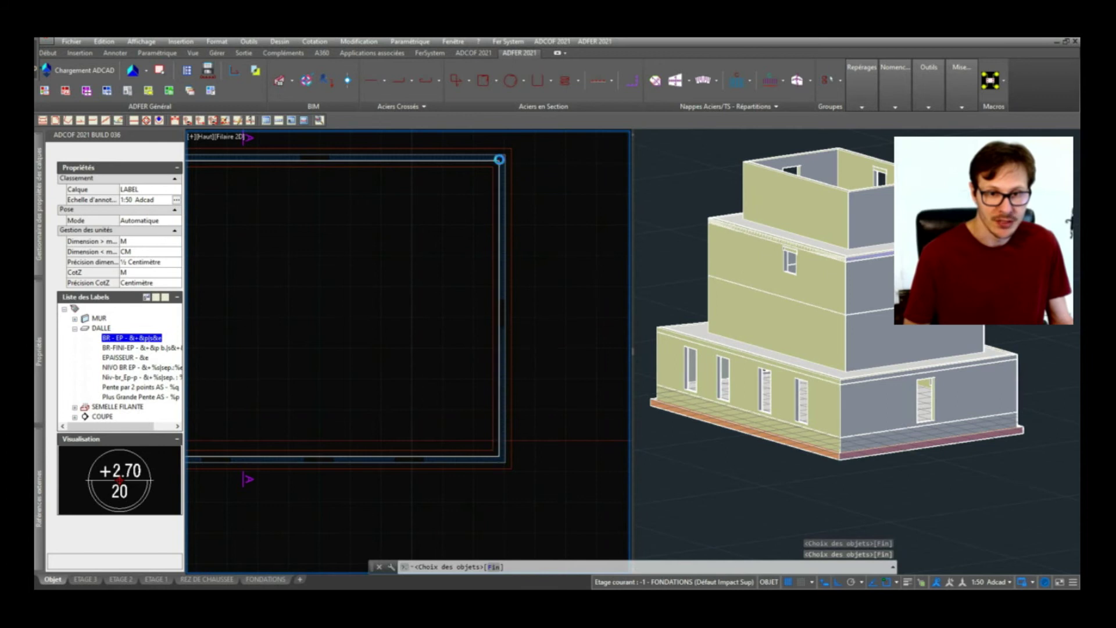
pyautogui.click(499, 158)
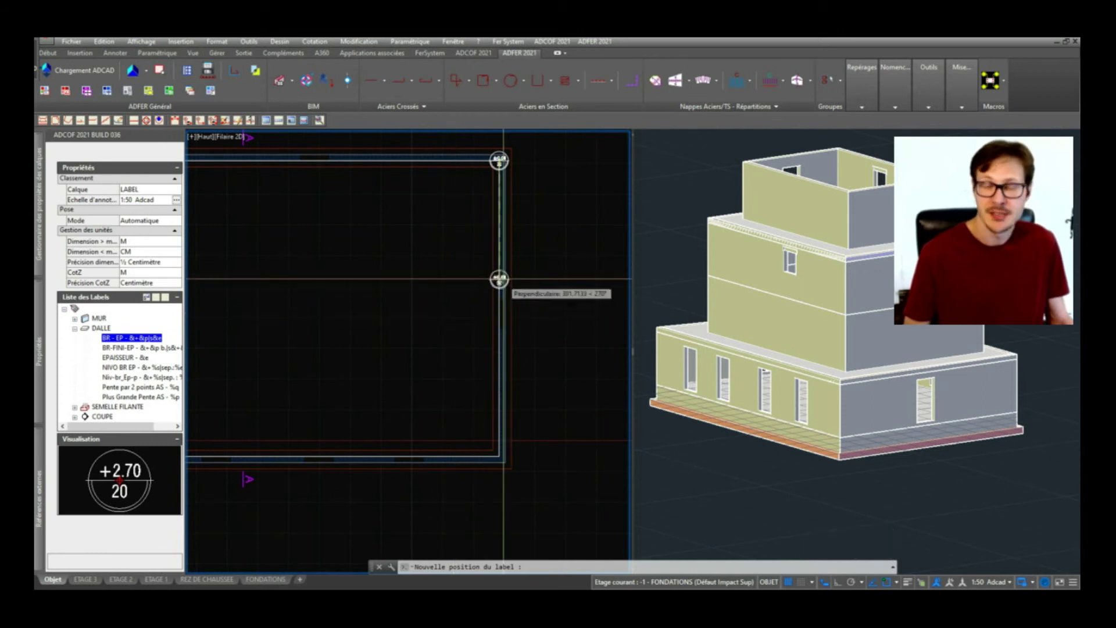
pyautogui.scroll(4, 498, 281)
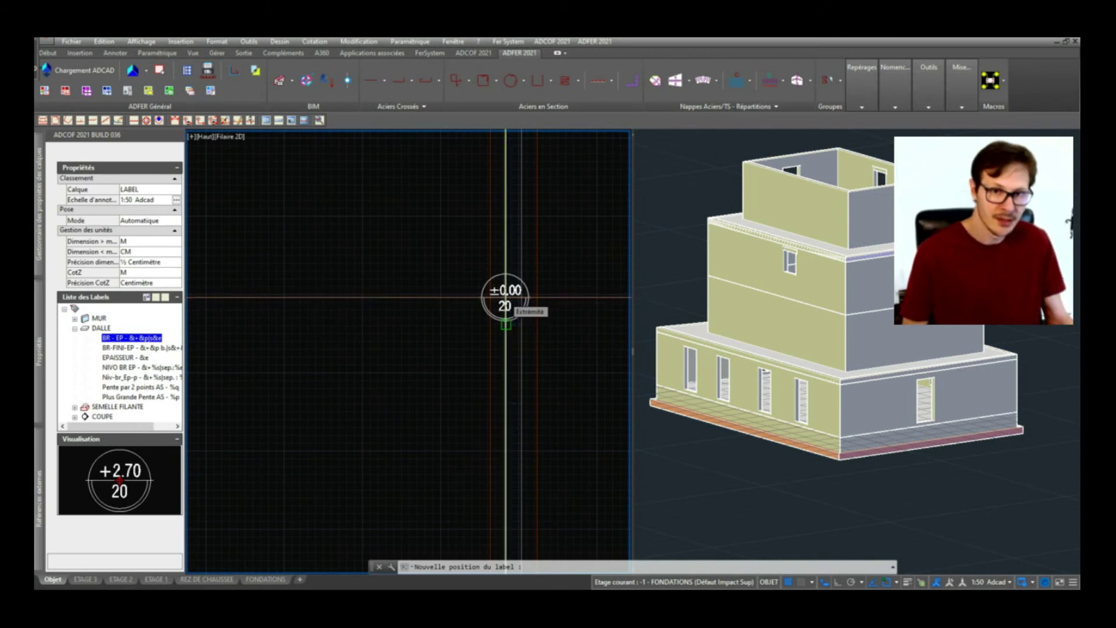
pyautogui.scroll(-5, 505, 297)
pyautogui.click(354, 324)
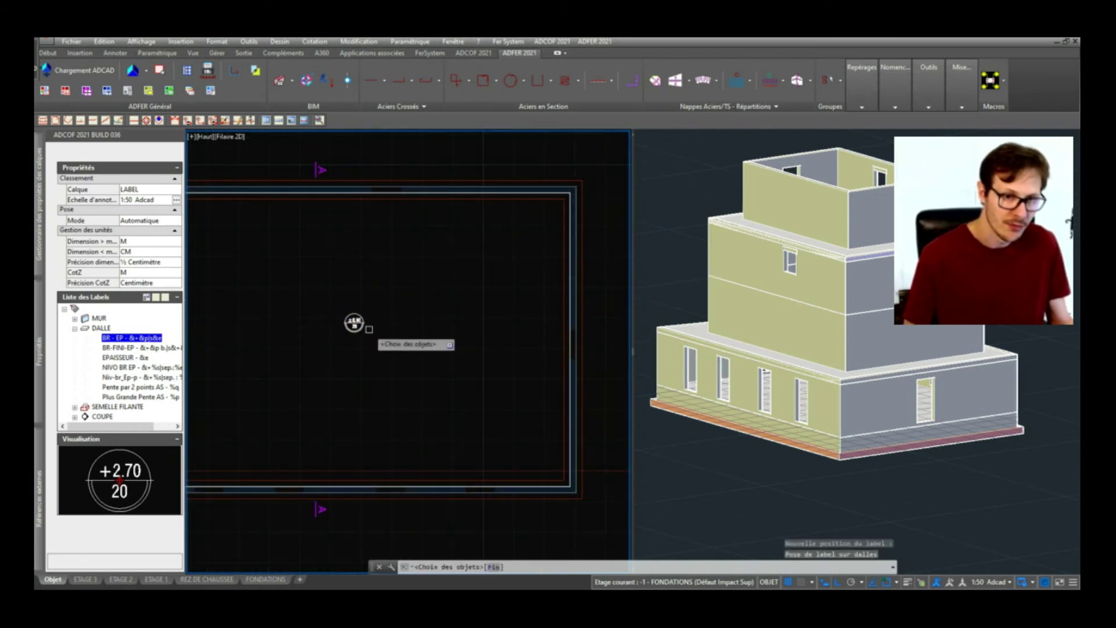
pyautogui.scroll(5, 355, 318)
pyautogui.click(413, 365)
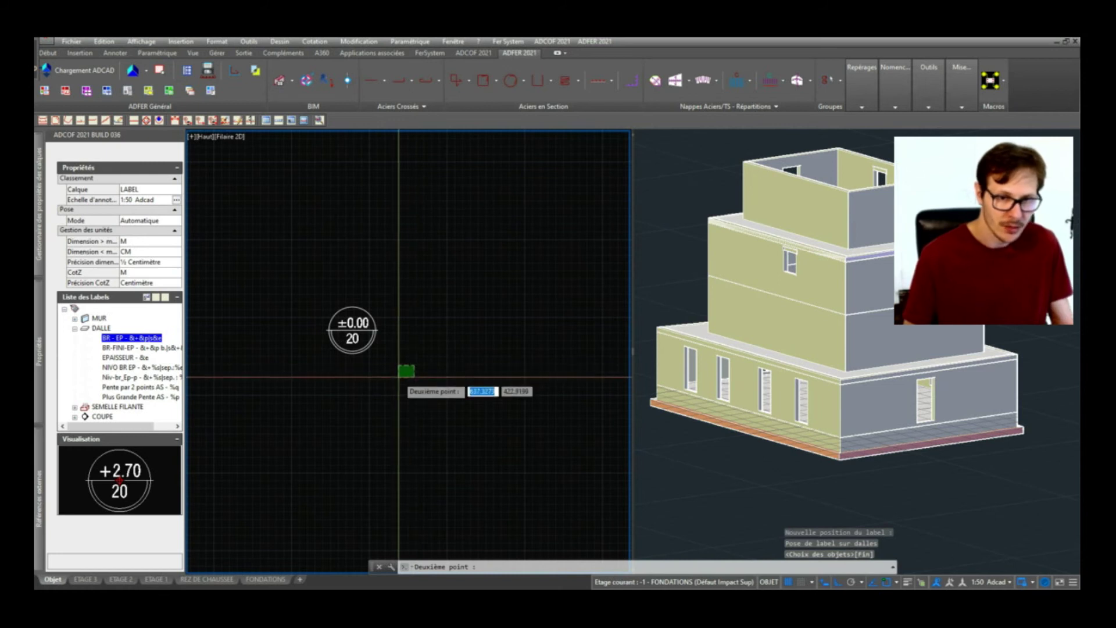
pyautogui.click(399, 404)
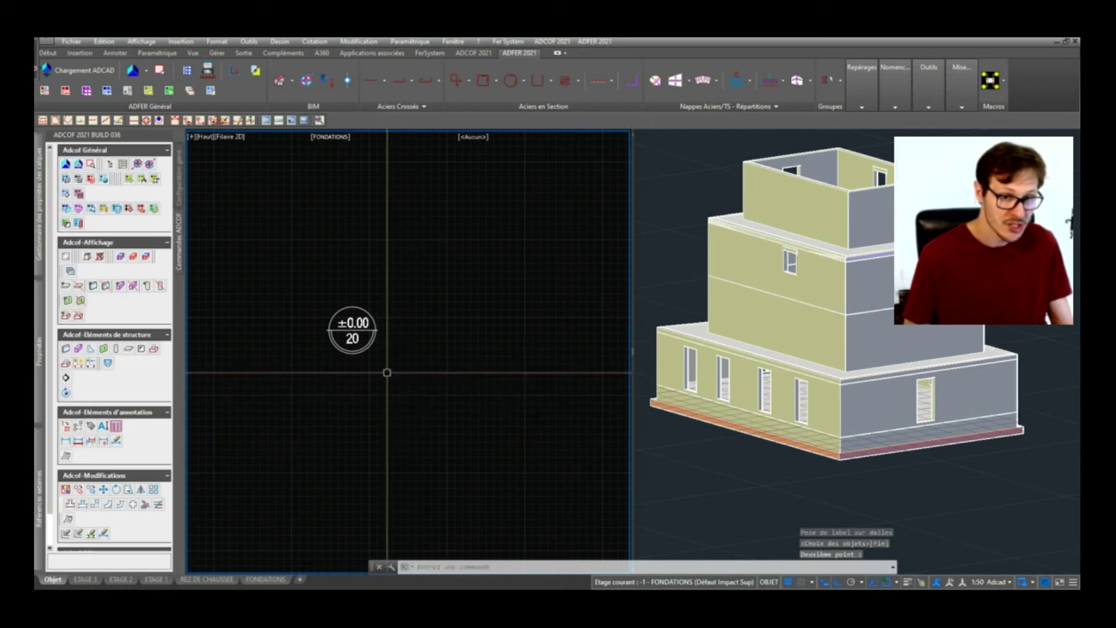
# Step: Examine the placed slab label and the contour of the right-hand foundation wall, then clear the selection
pyautogui.scroll(3, 355, 331)
pyautogui.scroll(-8, 451, 348)
pyautogui.scroll(6, 448, 324)
pyautogui.click(449, 351)
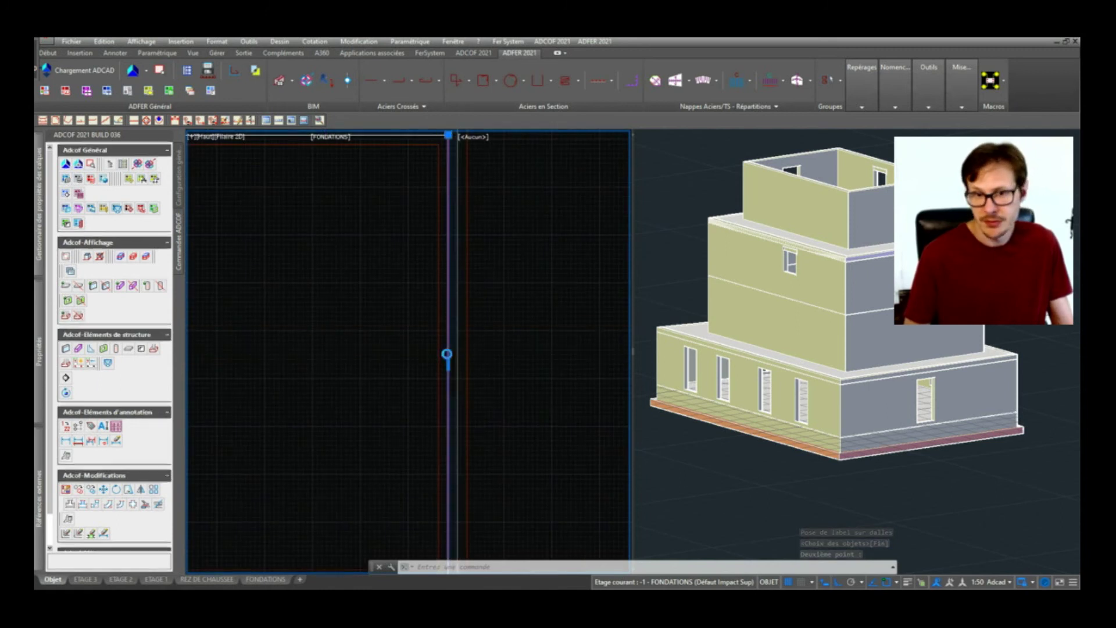
pyautogui.scroll(-6, 430, 343)
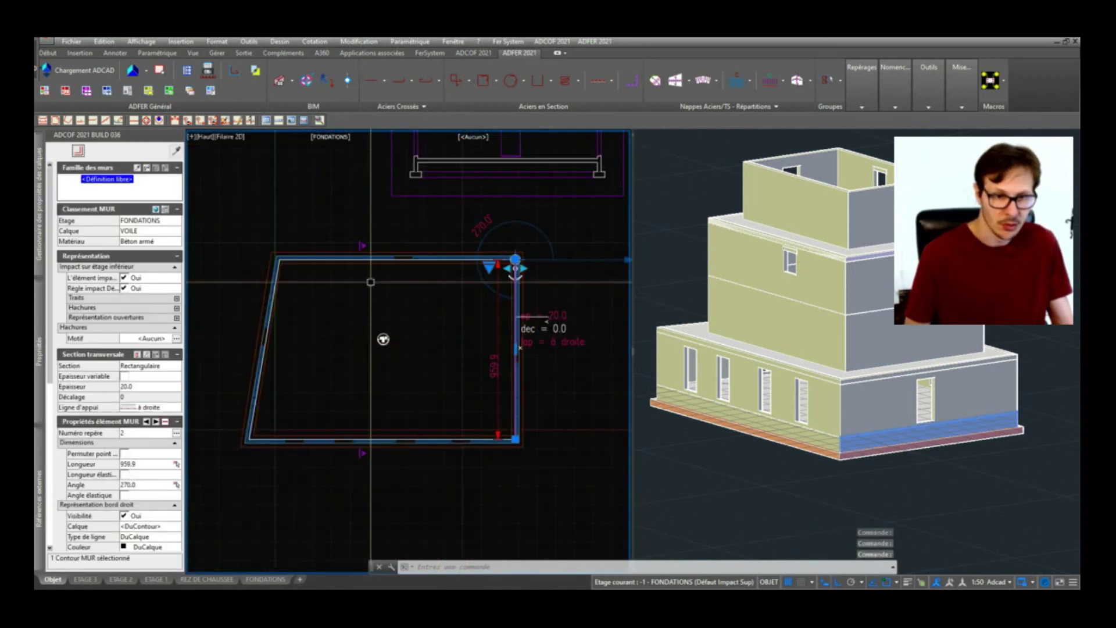
pyautogui.scroll(4, 493, 324)
pyautogui.press('Escape')
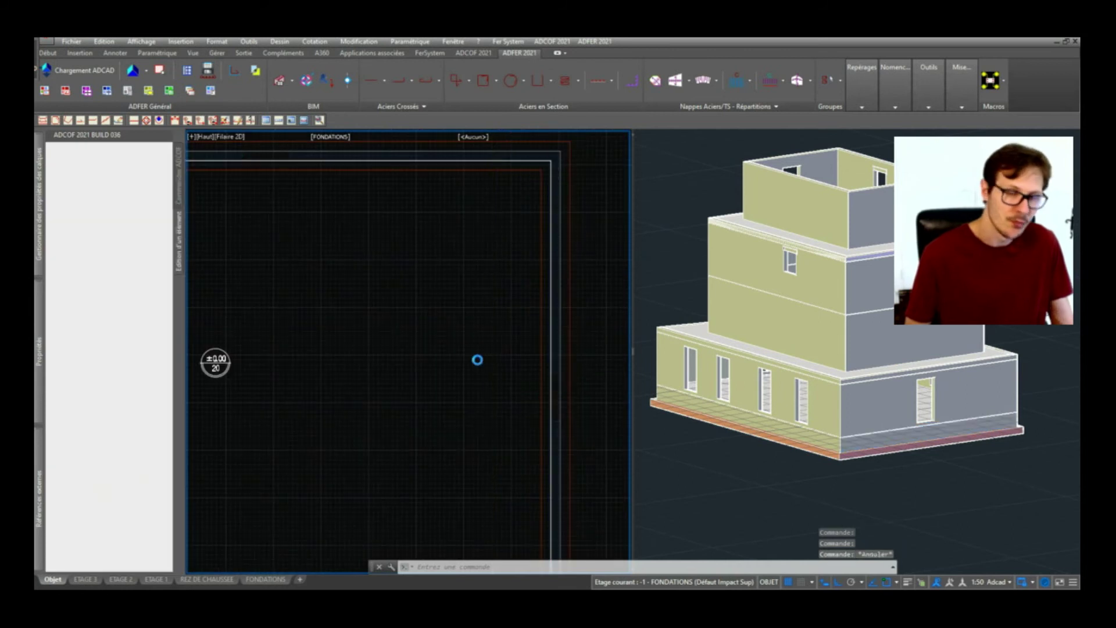
# Step: Examine the outlines and the locked upper-level bearing-wall hatch along the right-hand foundation wall, then clear the selection
pyautogui.scroll(-2, 526, 358)
pyautogui.scroll(2, 538, 360)
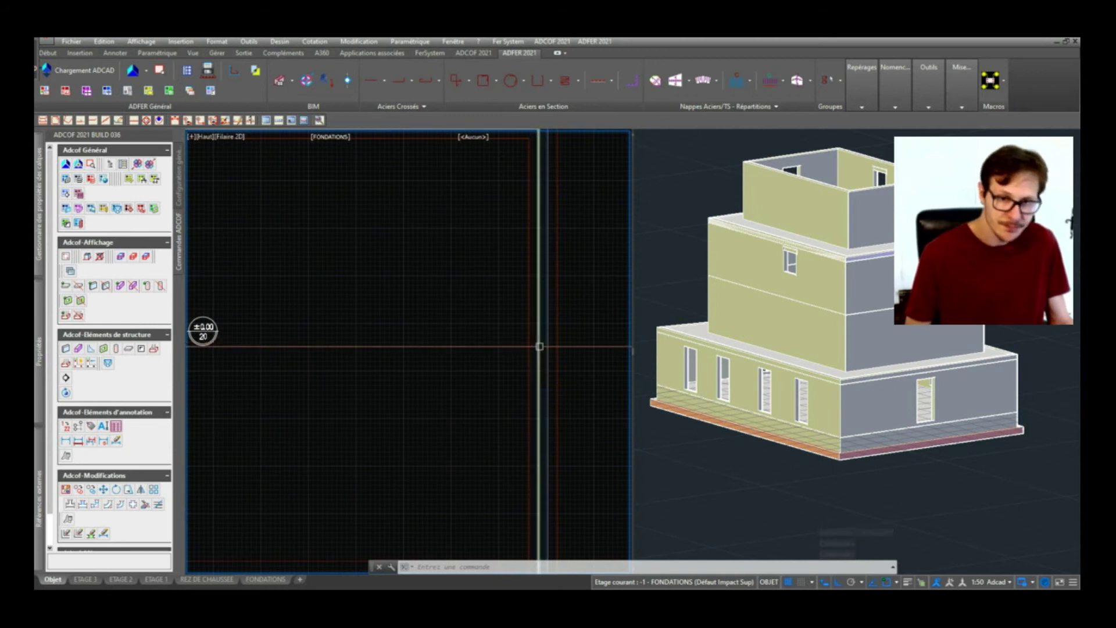
pyautogui.click(540, 346)
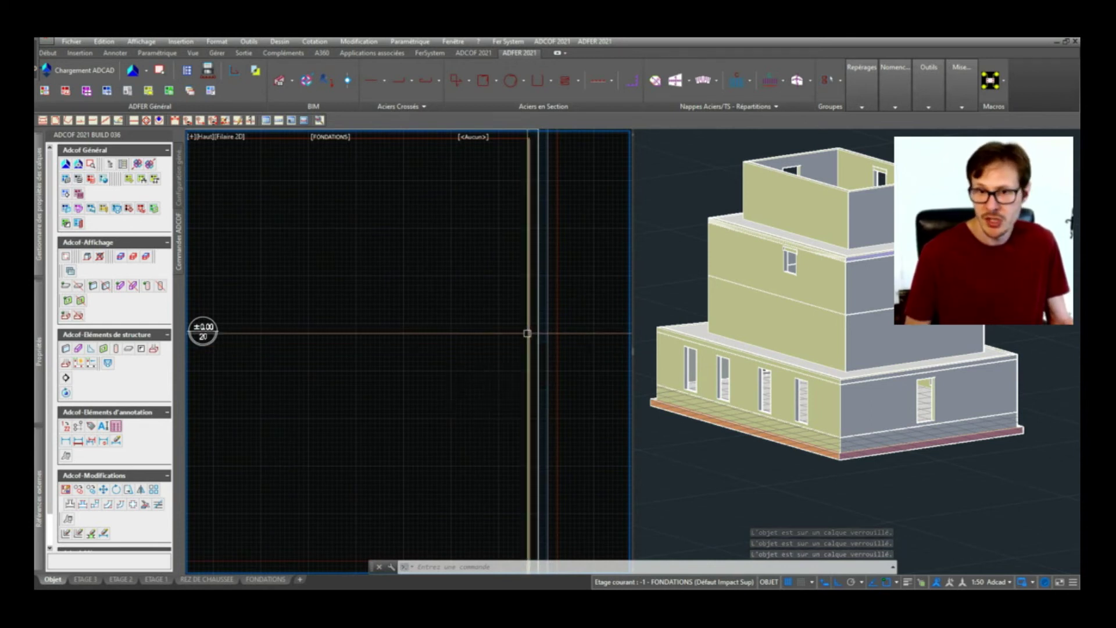
pyautogui.moveTo(527, 333); pyautogui.dragTo(501, 455, button='middle')
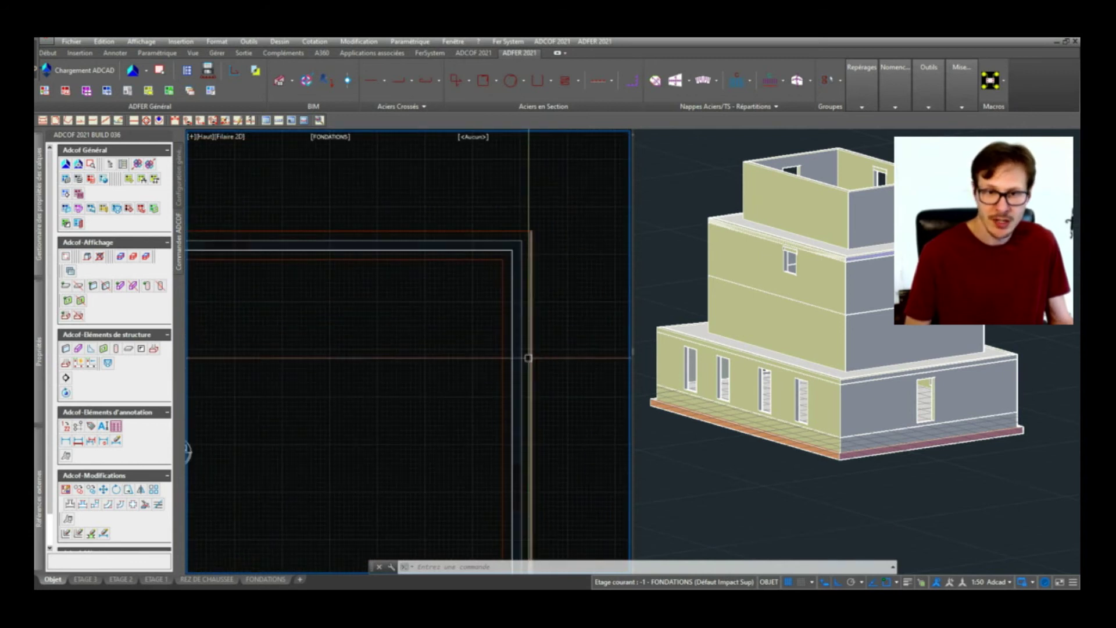
pyautogui.click(512, 337)
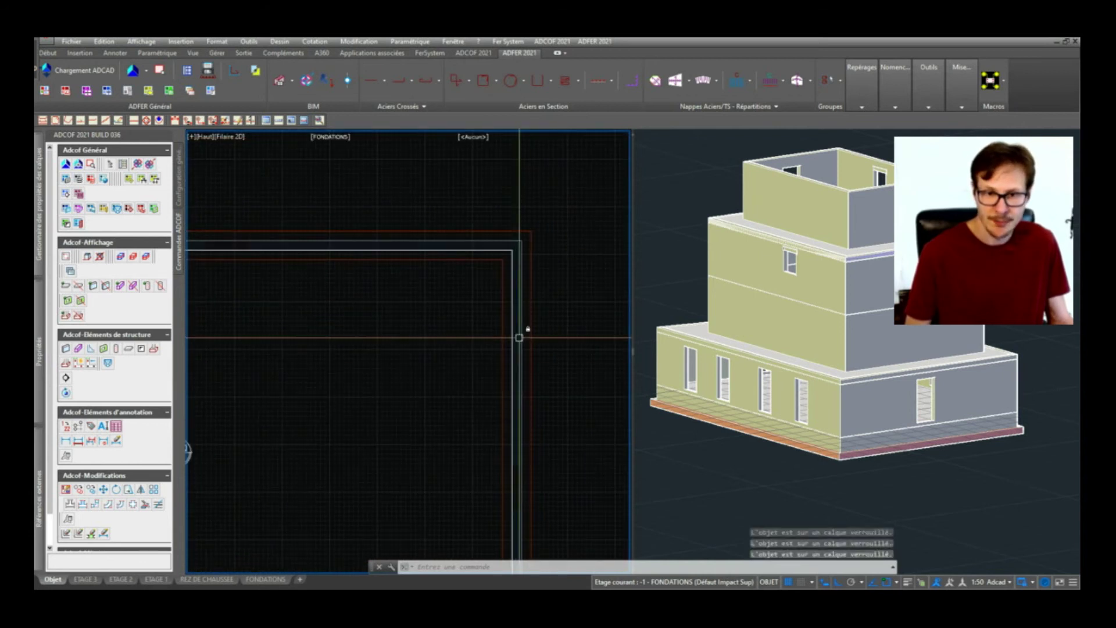
pyautogui.scroll(4, 514, 330)
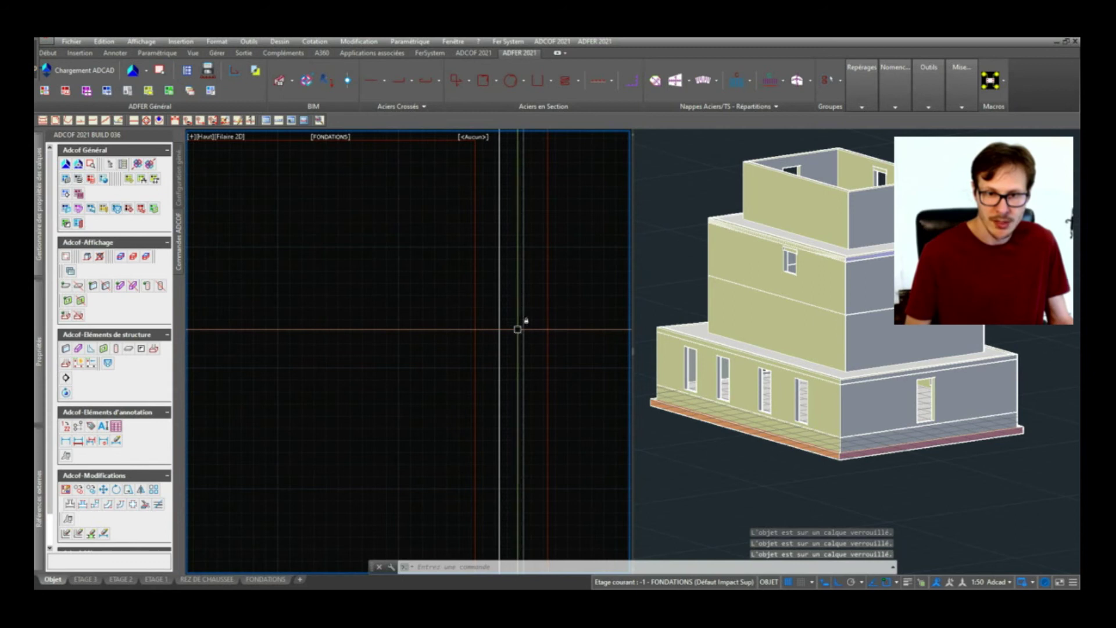
pyautogui.moveTo(520, 330)
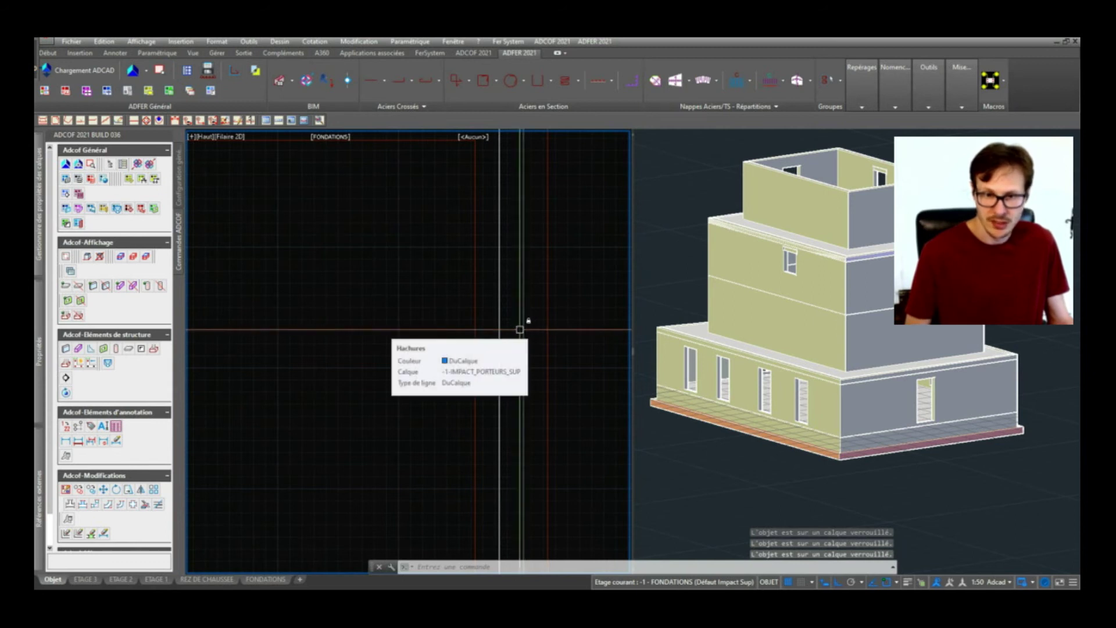
pyautogui.scroll(-3, 520, 329)
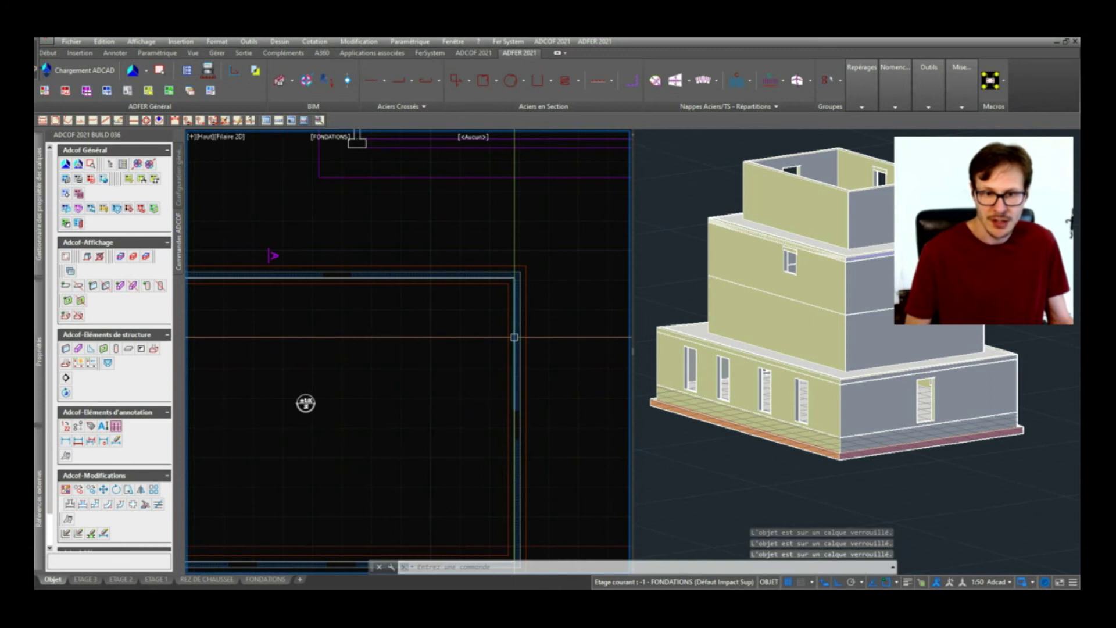
pyautogui.press('Escape')
# Step: Inspect the inner line of the right-hand foundation wall and its layer, then review the whole foundation plan
pyautogui.scroll(3, 515, 391)
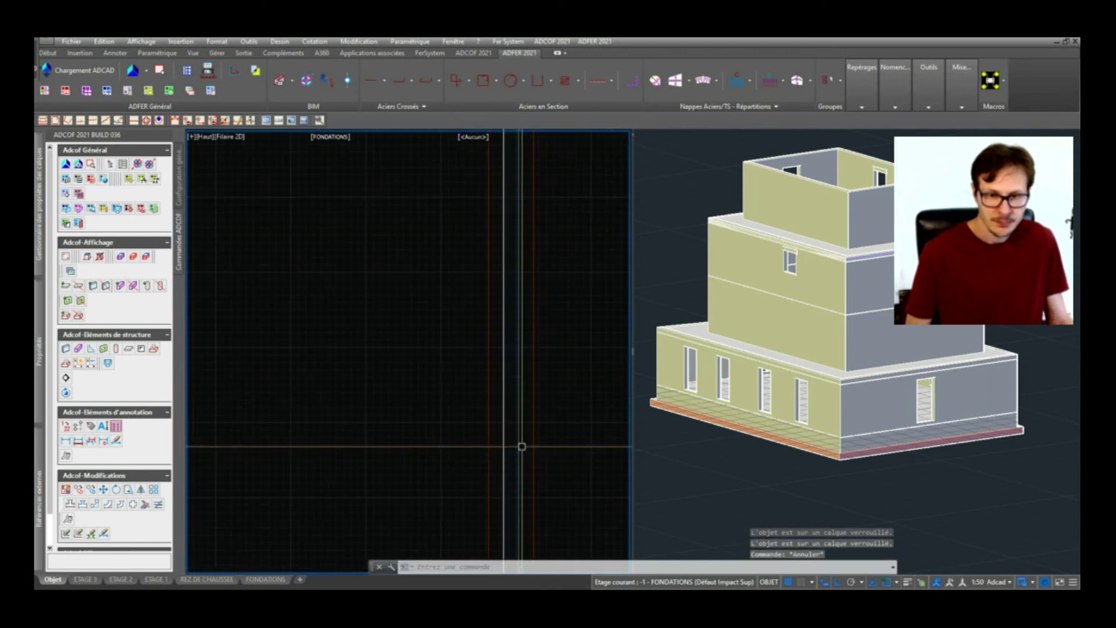
pyautogui.click(502, 400)
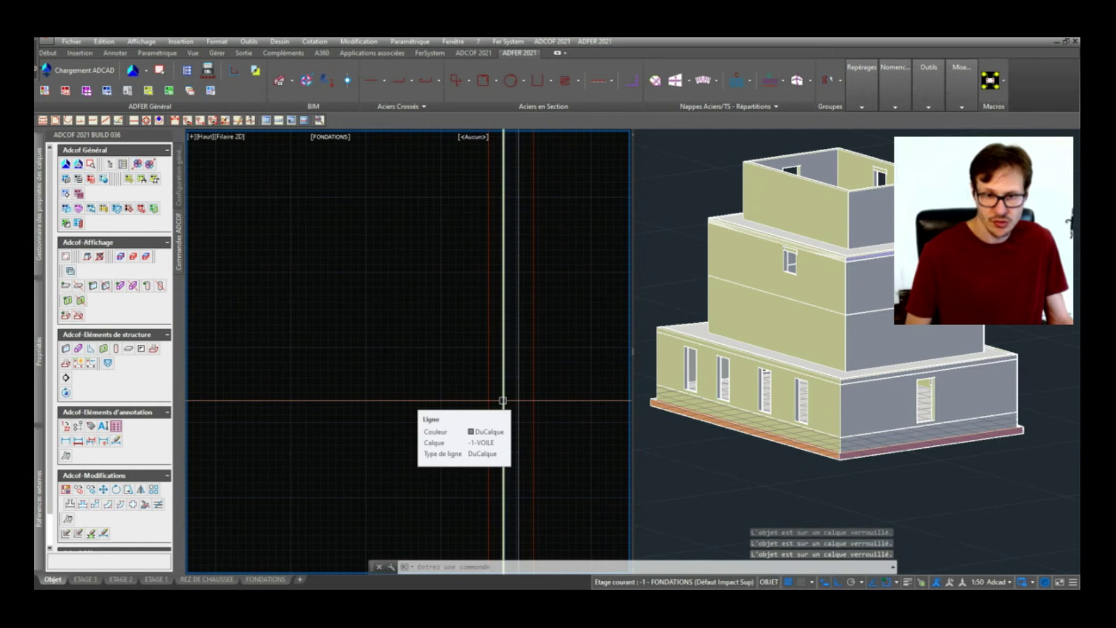
pyautogui.scroll(-5, 503, 401)
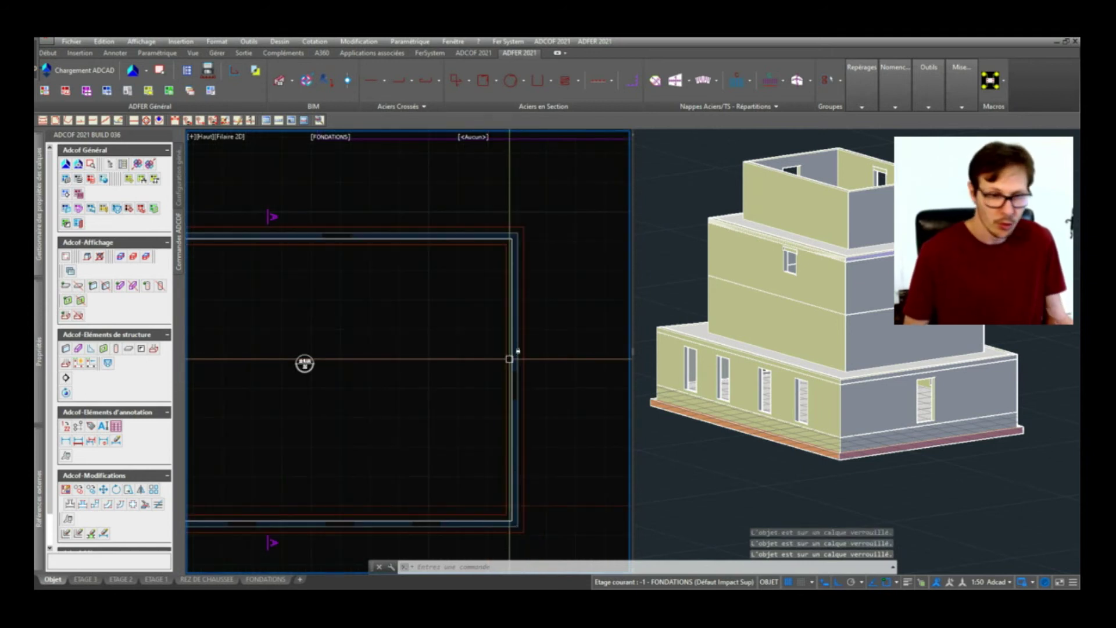
pyautogui.scroll(2, 468, 335)
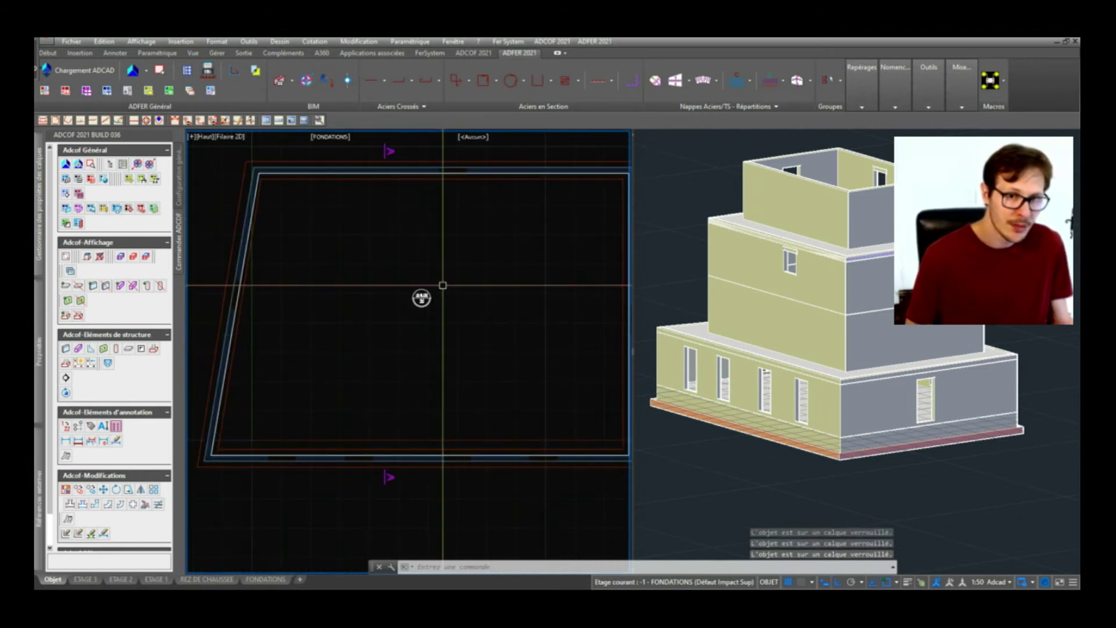
pyautogui.scroll(5, 408, 312)
pyautogui.scroll(-7, 439, 287)
pyautogui.scroll(2, 443, 239)
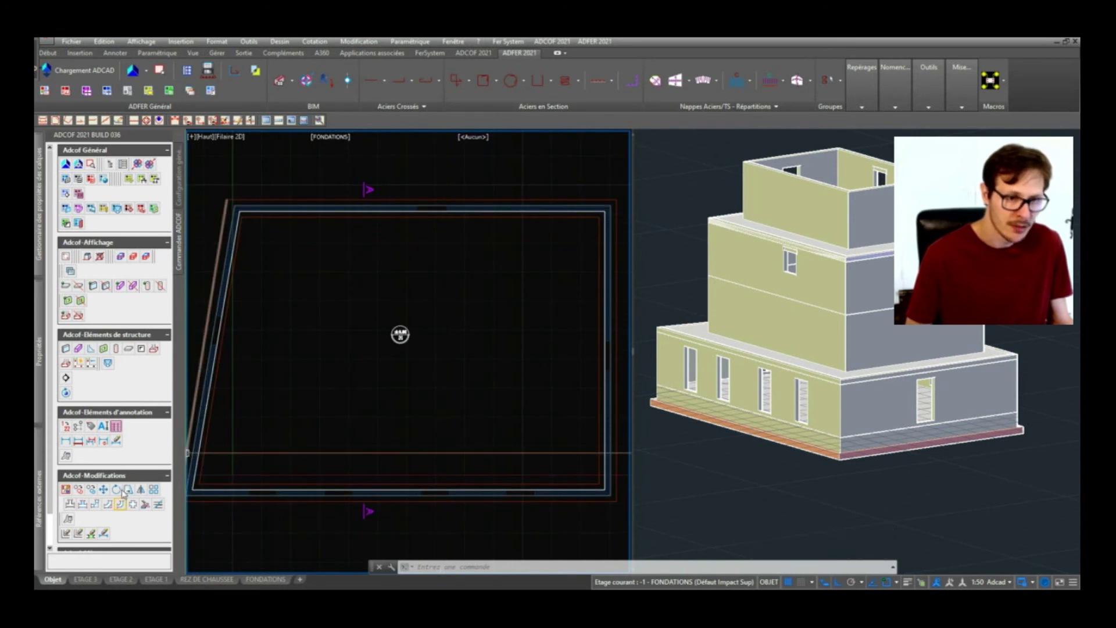
# Step: Start labelling with the SEMELLE FILANTE style "Rep. SEMELLE FILANTE" and label the strip footing along the plan's upper wall
pyautogui.click(90, 425)
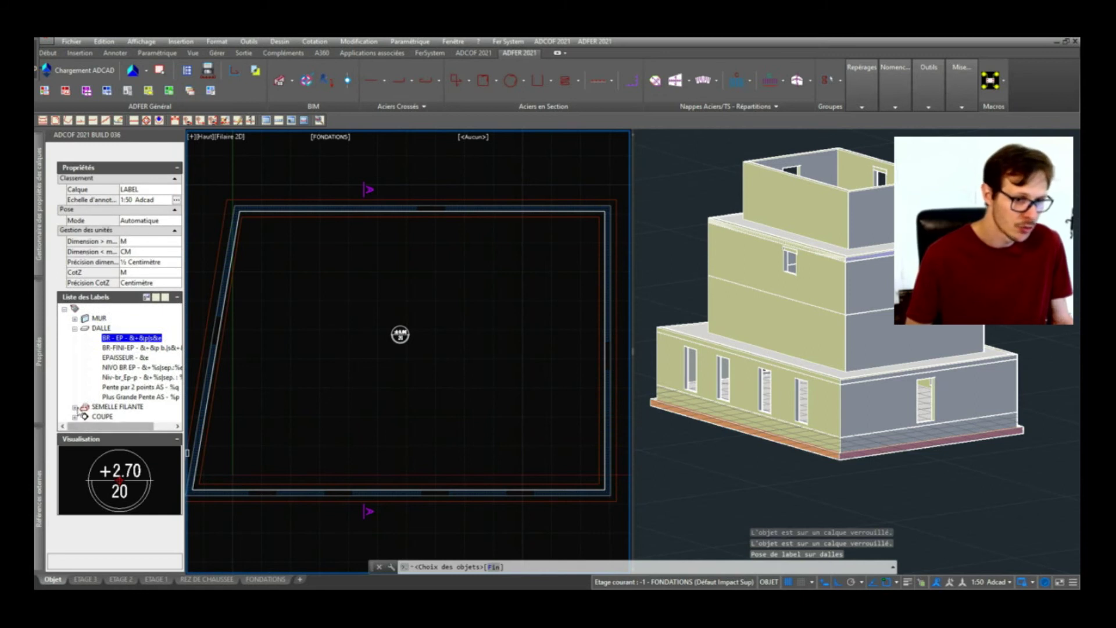
pyautogui.click(75, 407)
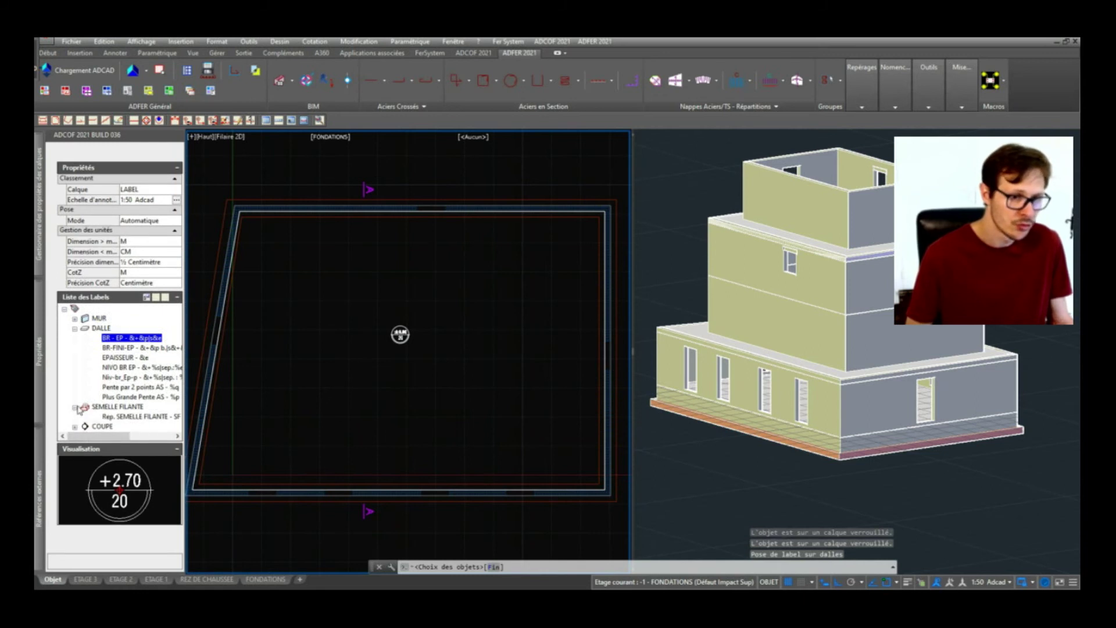
pyautogui.click(126, 417)
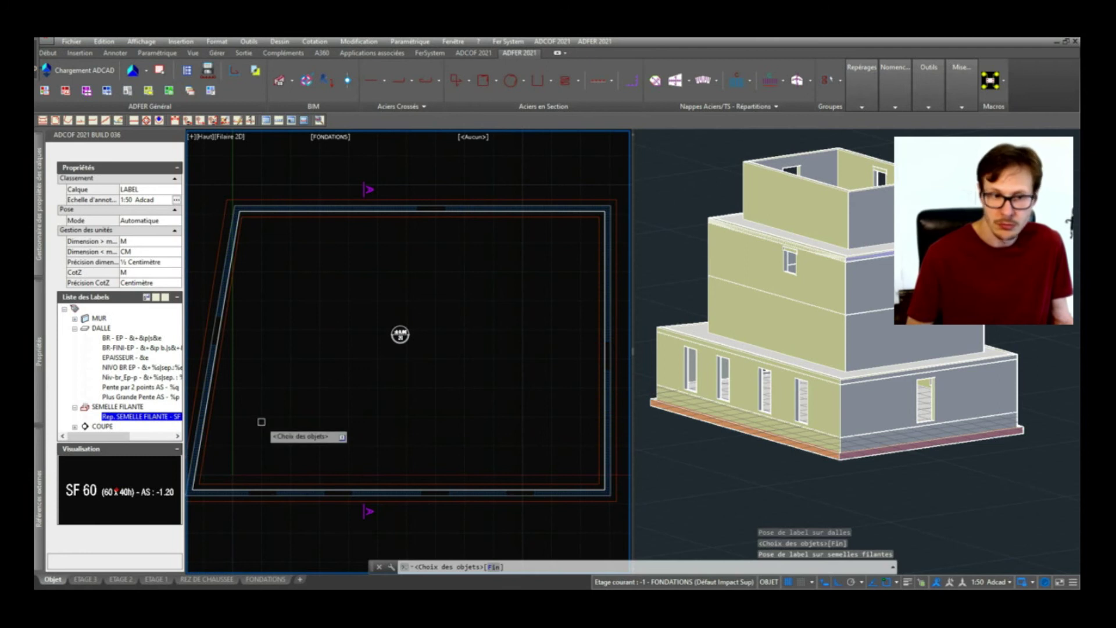
pyautogui.click(416, 215)
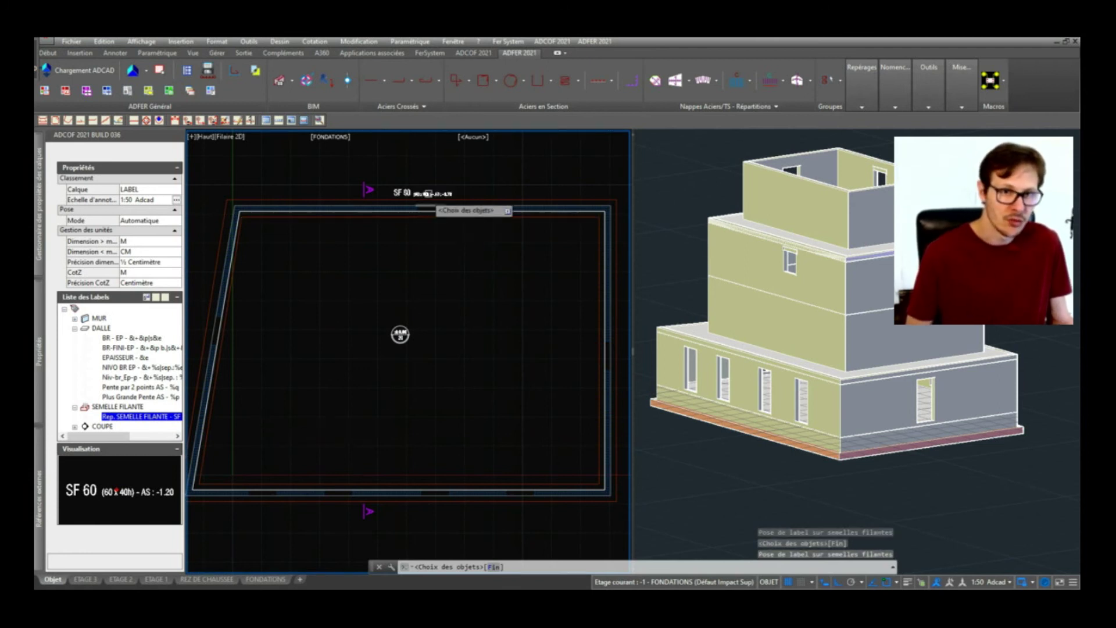
pyautogui.scroll(3, 424, 227)
pyautogui.scroll(-3, 436, 227)
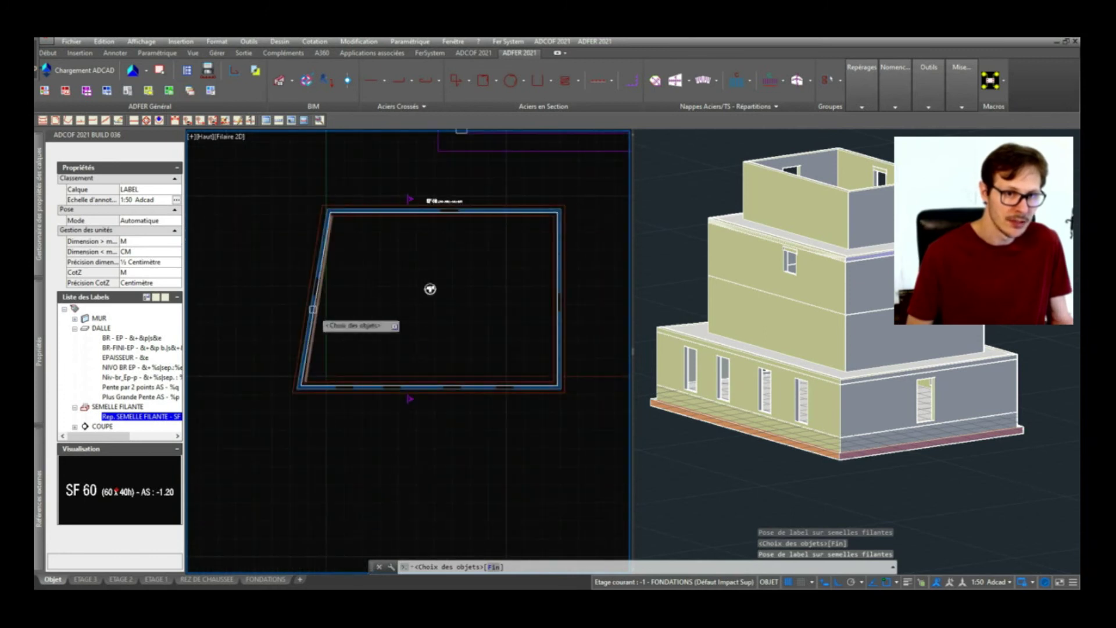
# Step: Label the strip footings along the slanted left, lower and right-hand walls of the foundation plan, and end labelling
pyautogui.scroll(3, 316, 308)
pyautogui.click(305, 288)
pyautogui.scroll(-3, 386, 334)
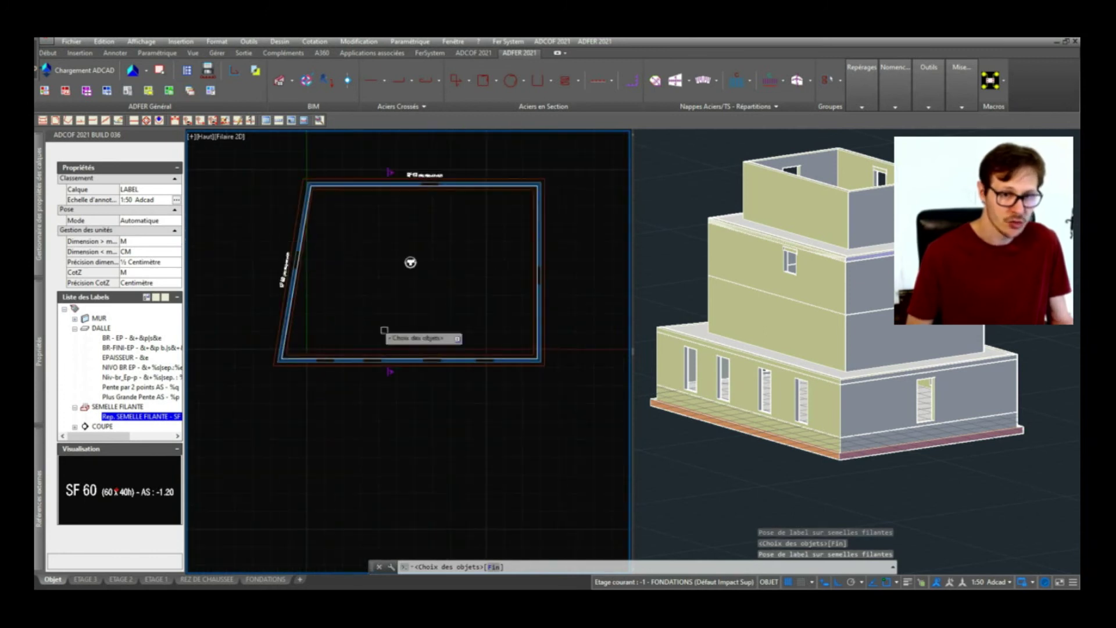
pyautogui.scroll(3, 411, 353)
pyautogui.click(417, 349)
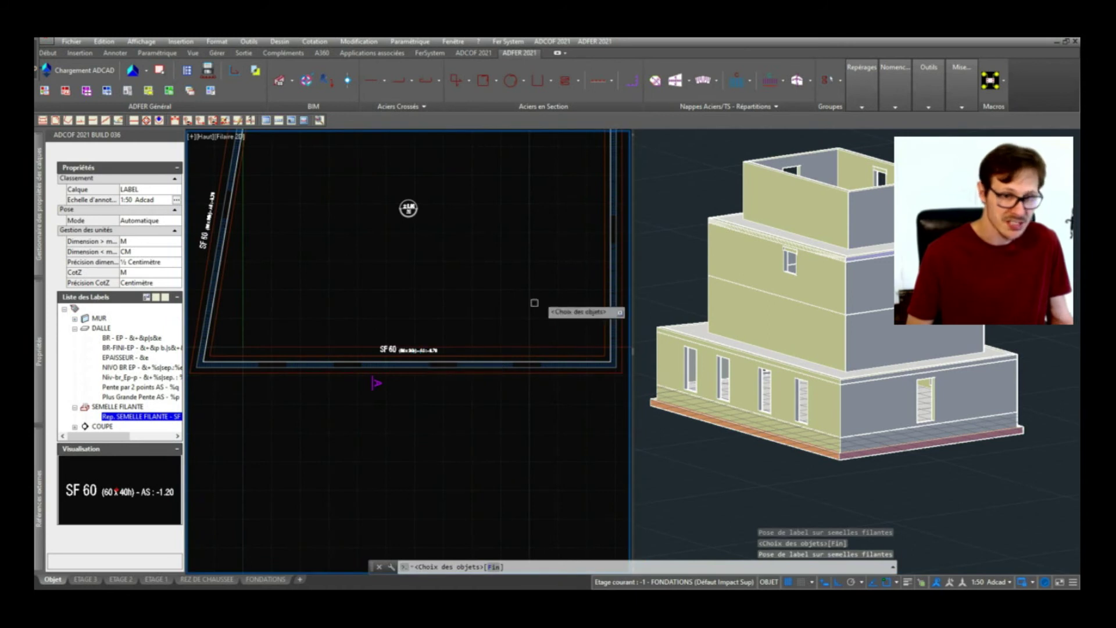
pyautogui.scroll(-3, 399, 362)
pyautogui.click(399, 355)
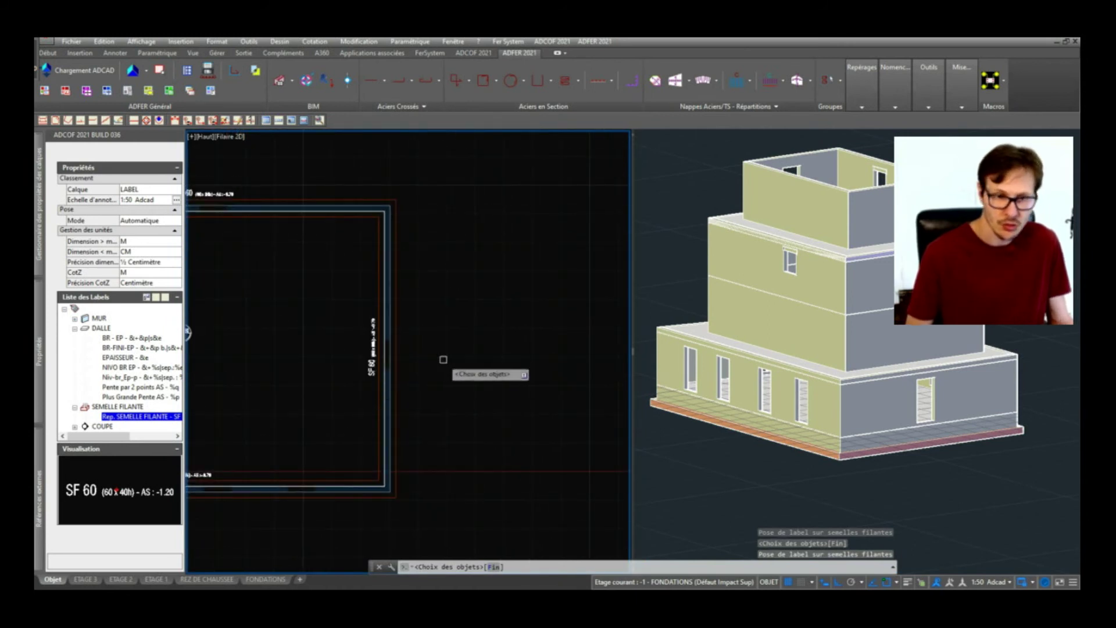
pyautogui.scroll(3, 379, 342)
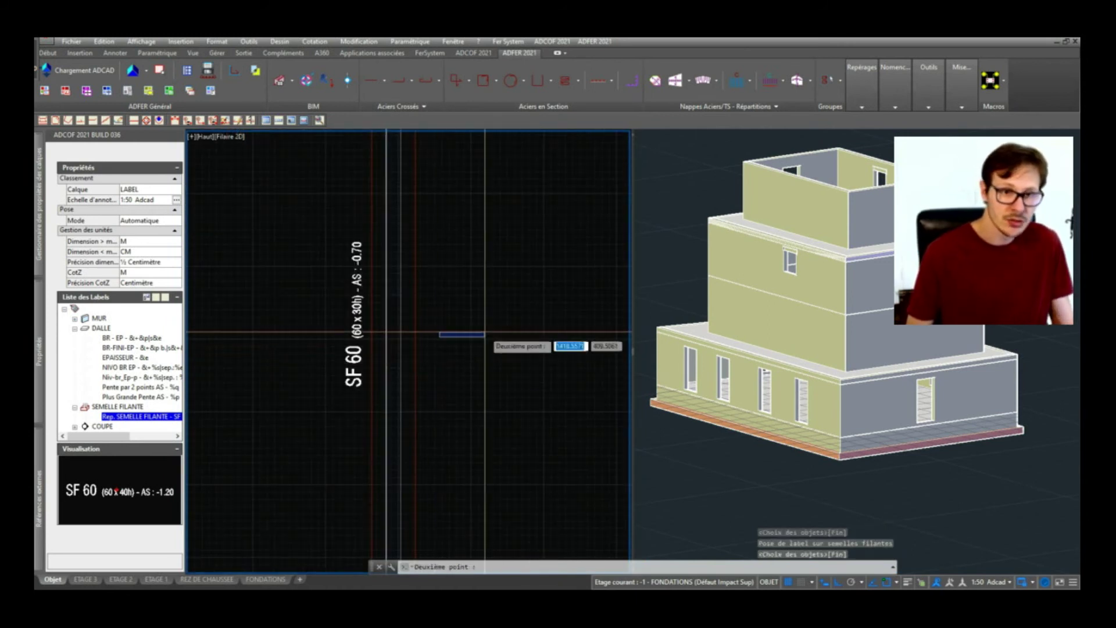
pyautogui.press('Escape')
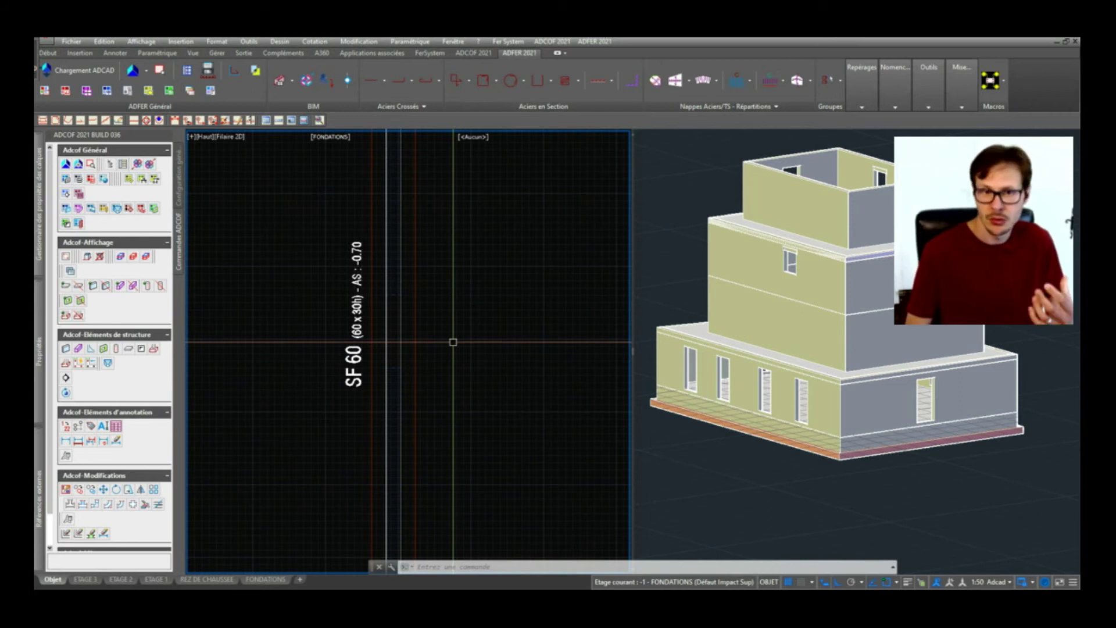
# Step: Examine the strip footing labels and the slab label around the foundation plan, along with the section above it
pyautogui.scroll(-5, 406, 334)
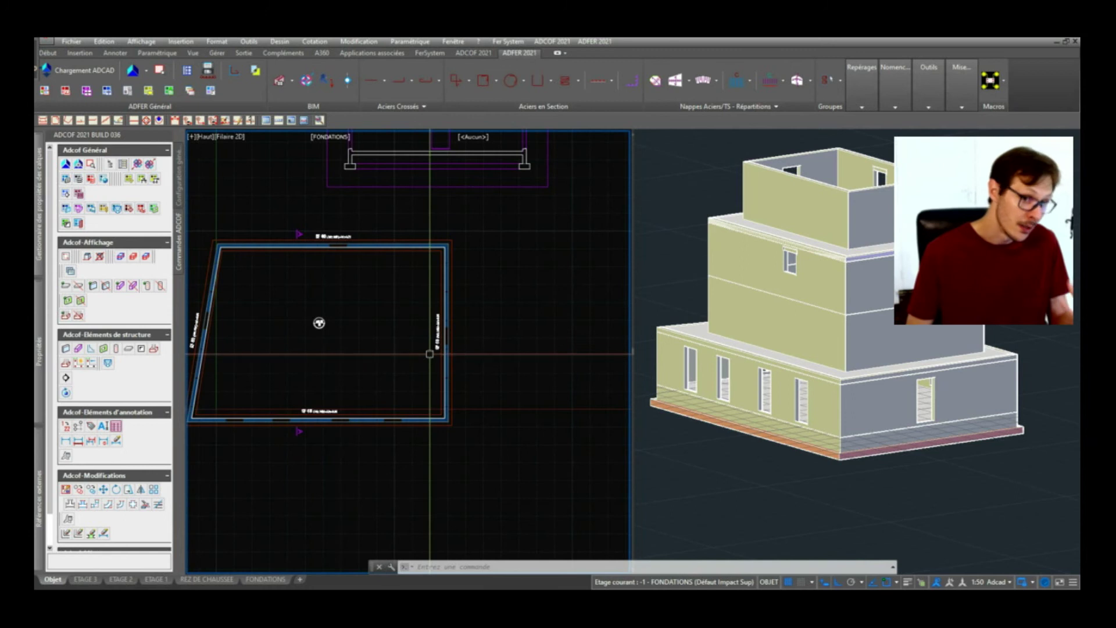
pyautogui.moveTo(354, 326); pyautogui.dragTo(385, 513, button='middle')
pyautogui.scroll(8, 406, 461)
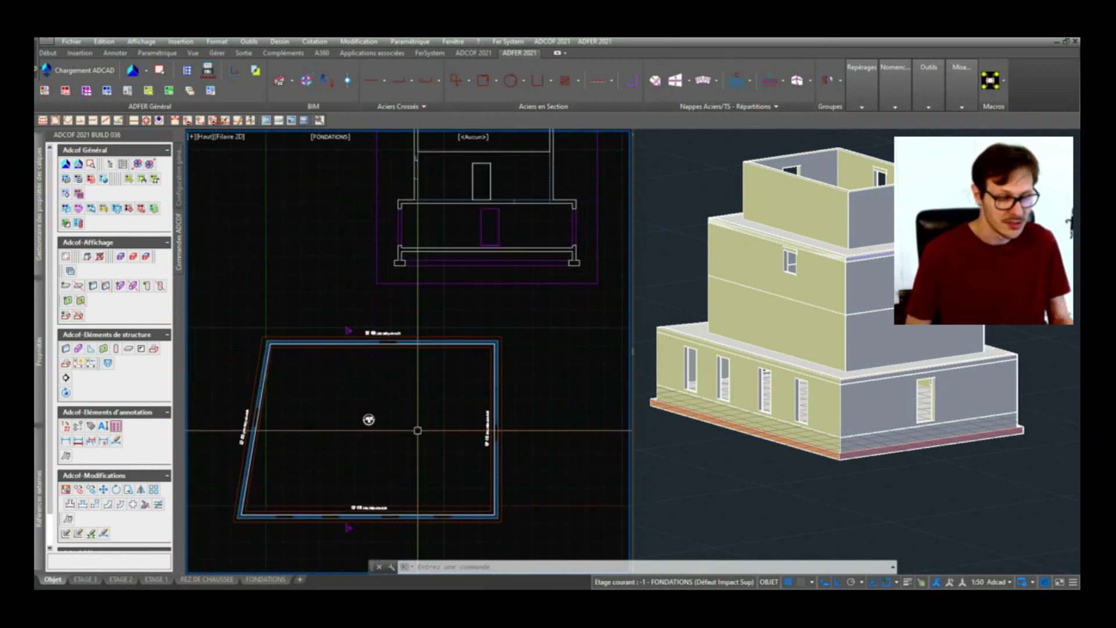
pyautogui.moveTo(483, 482); pyautogui.dragTo(506, 392, button='middle')
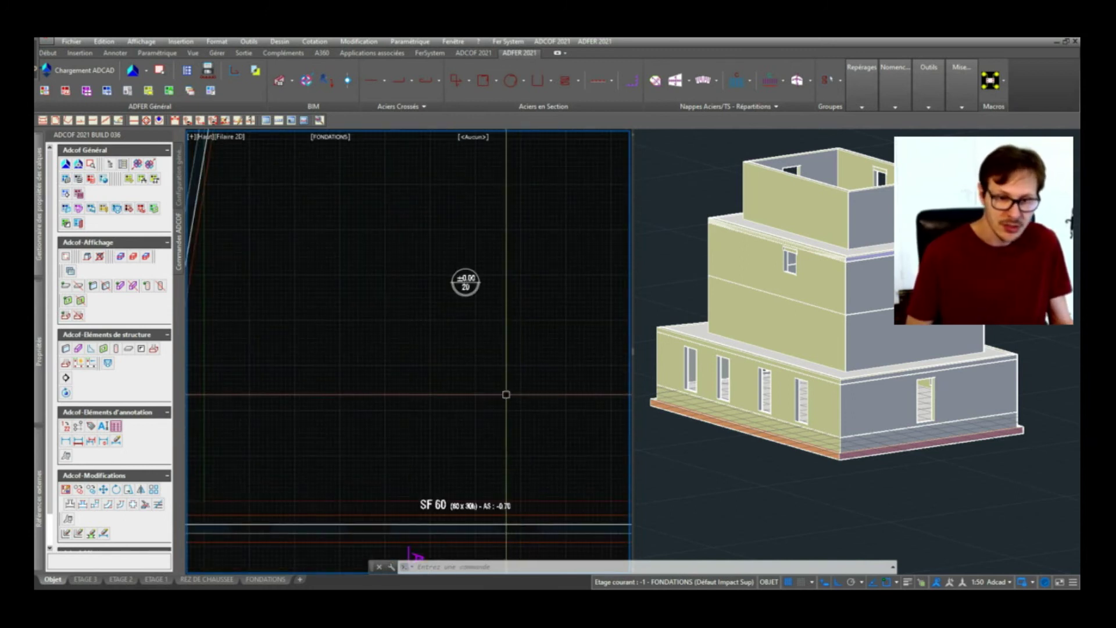
pyautogui.scroll(-5, 493, 428)
pyautogui.scroll(5, 352, 333)
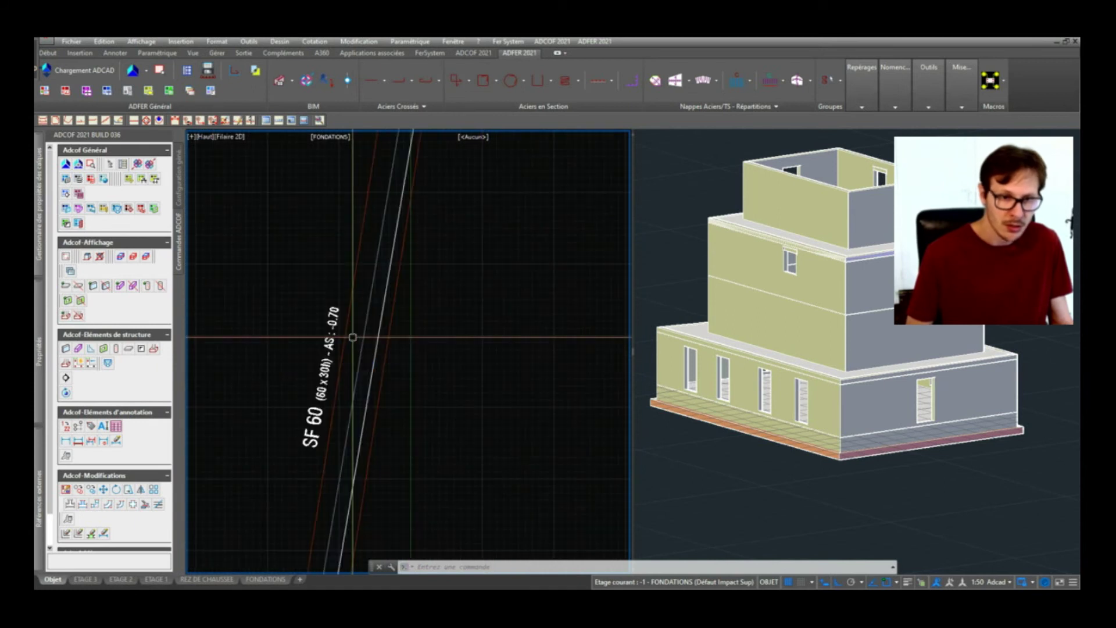
pyautogui.scroll(-4, 356, 335)
pyautogui.moveTo(512, 411); pyautogui.dragTo(406, 408, button='middle')
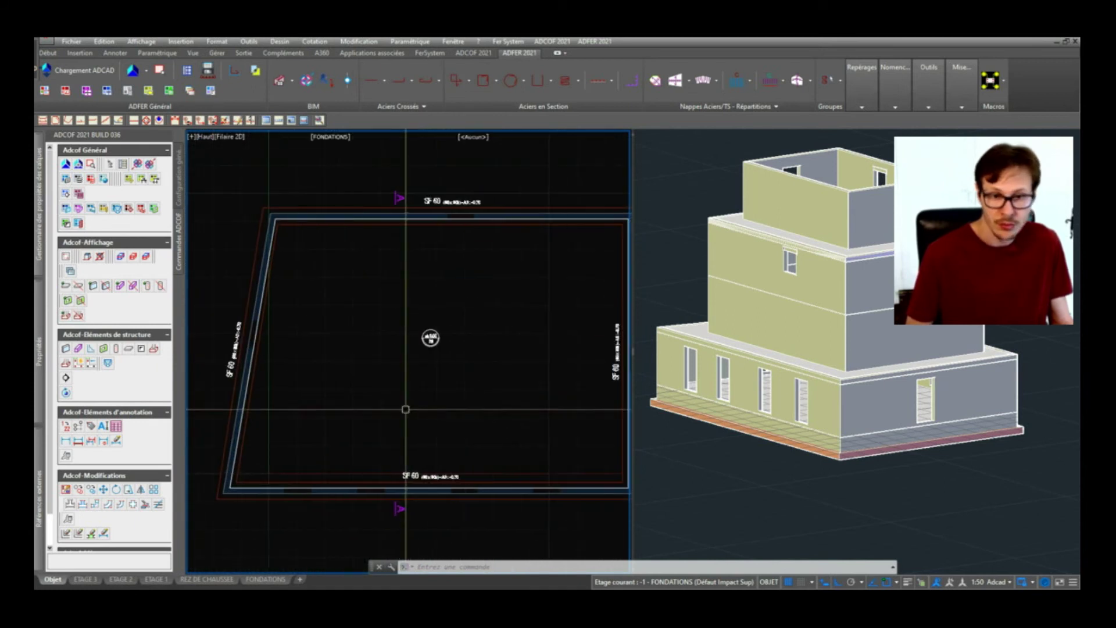
pyautogui.moveTo(506, 439)
pyautogui.mouseDown(button='middle')
pyautogui.moveTo(437, 400)
pyautogui.moveTo(423, 426)
pyautogui.mouseUp(button='middle')
pyautogui.scroll(3, 523, 329)
pyautogui.scroll(-5, 525, 356)
pyautogui.scroll(2, 411, 309)
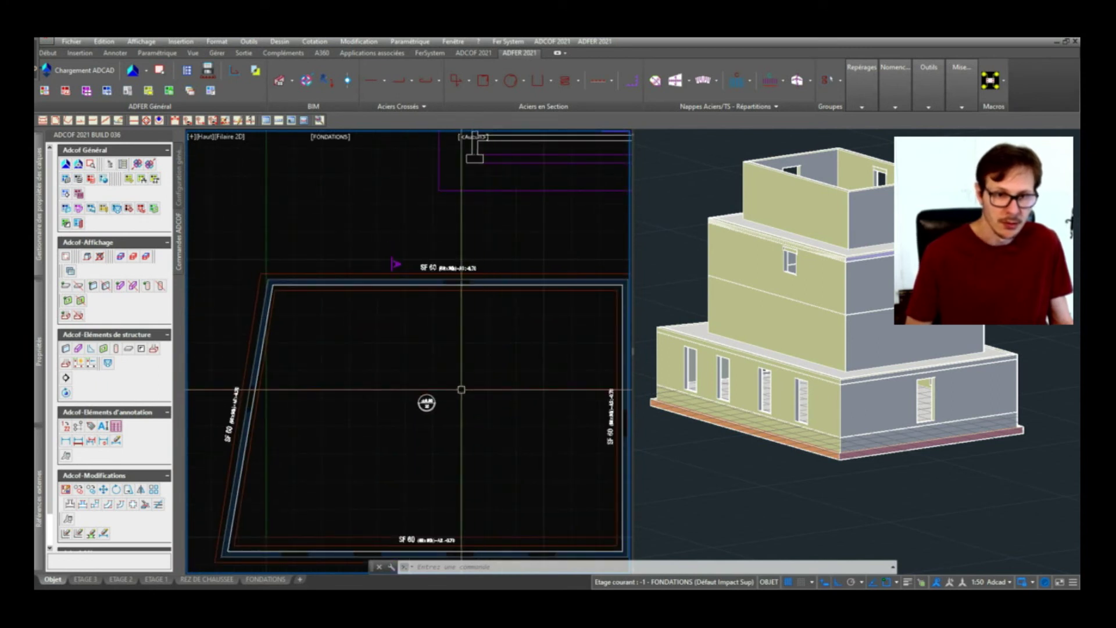
pyautogui.scroll(-2, 431, 381)
pyautogui.moveTo(481, 328); pyautogui.dragTo(403, 397, button='middle')
pyautogui.moveTo(364, 478); pyautogui.dragTo(447, 385, button='middle')
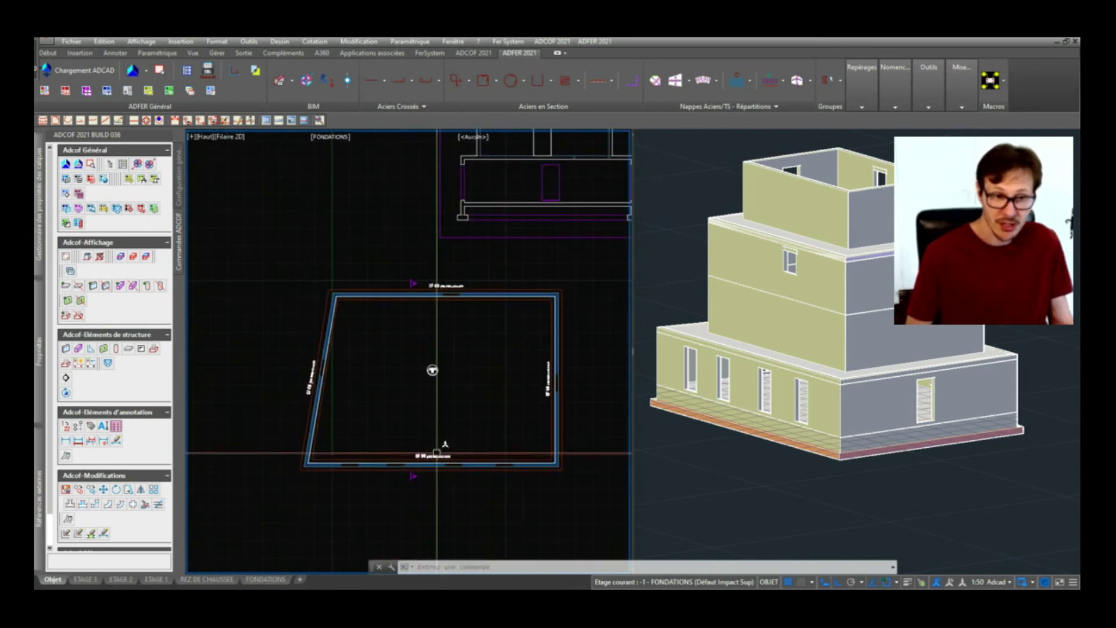
# Step: Switch the plan view from the foundations to the level "0 - REZ DE CHAUSSEE"
pyautogui.click(335, 138)
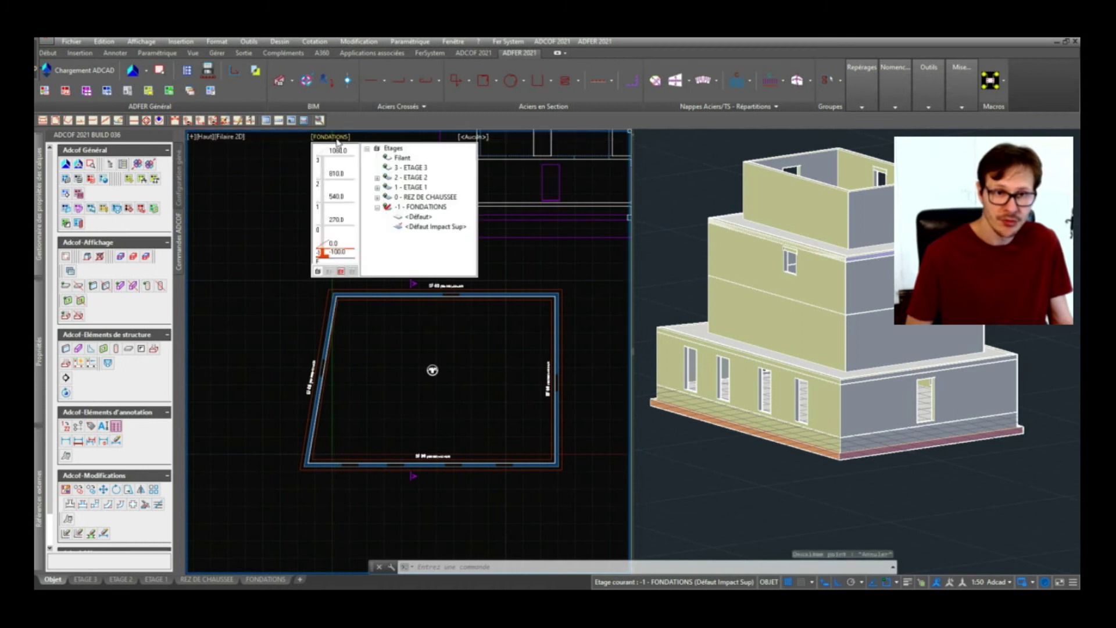
pyautogui.click(424, 198)
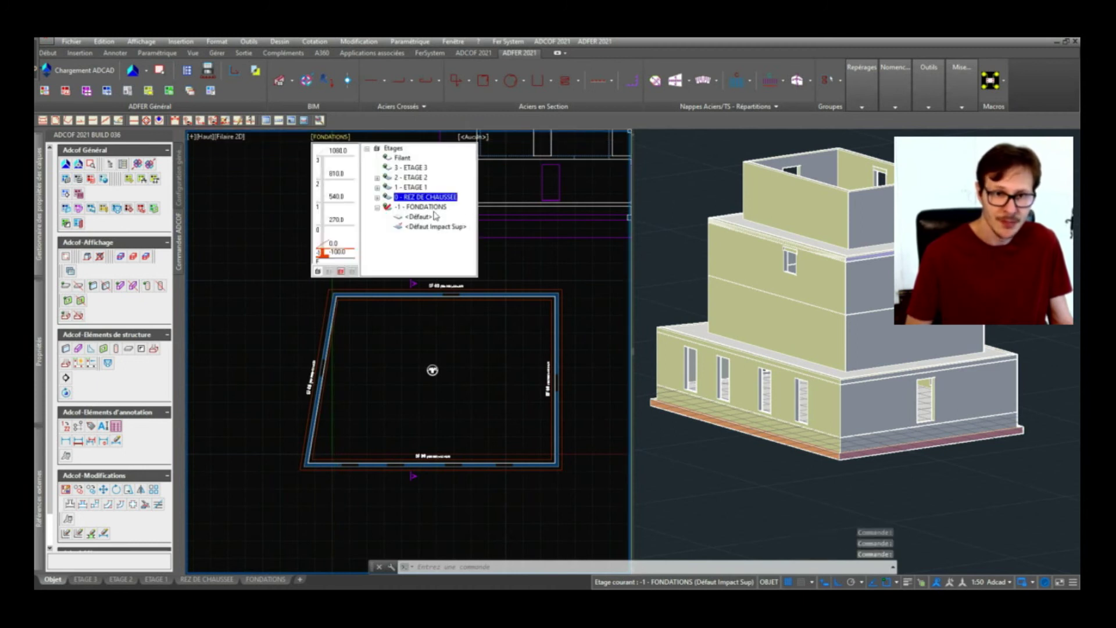
pyautogui.click(421, 197)
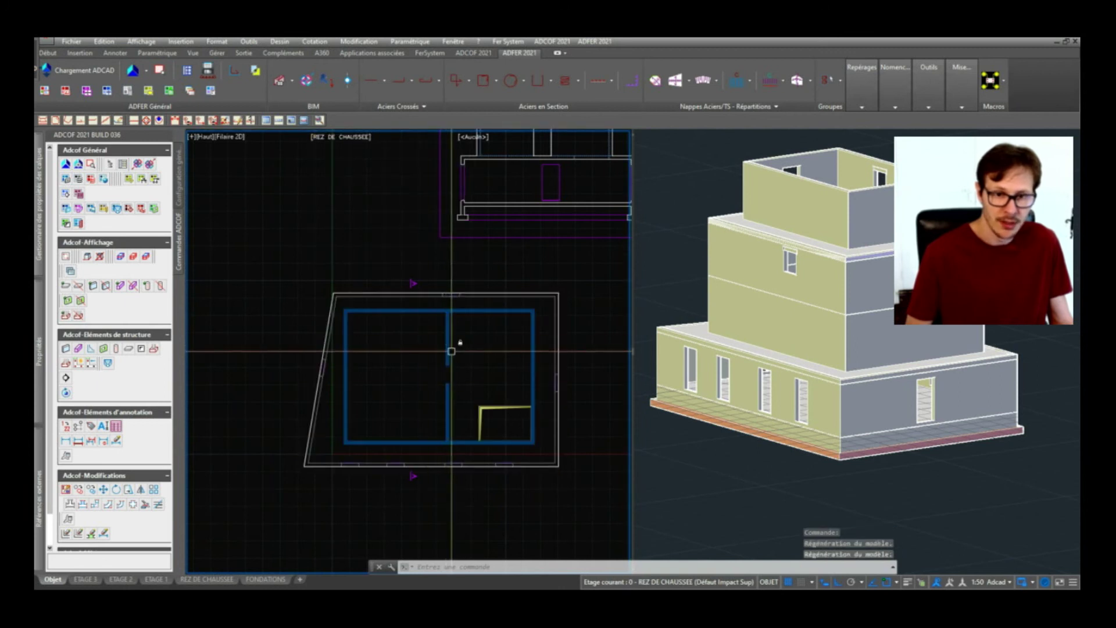
pyautogui.scroll(2, 451, 347)
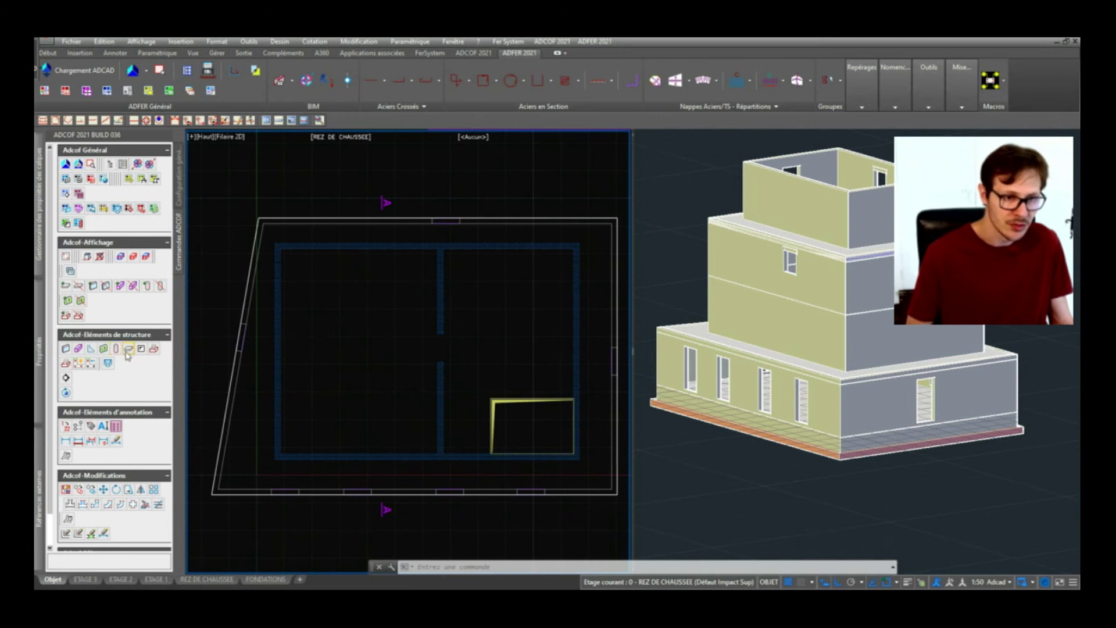
# Step: Draw a rectangular beam, 20 thick and 40 high, straight across the ground floor plan from the lower outer wall to the upper one
pyautogui.click(79, 348)
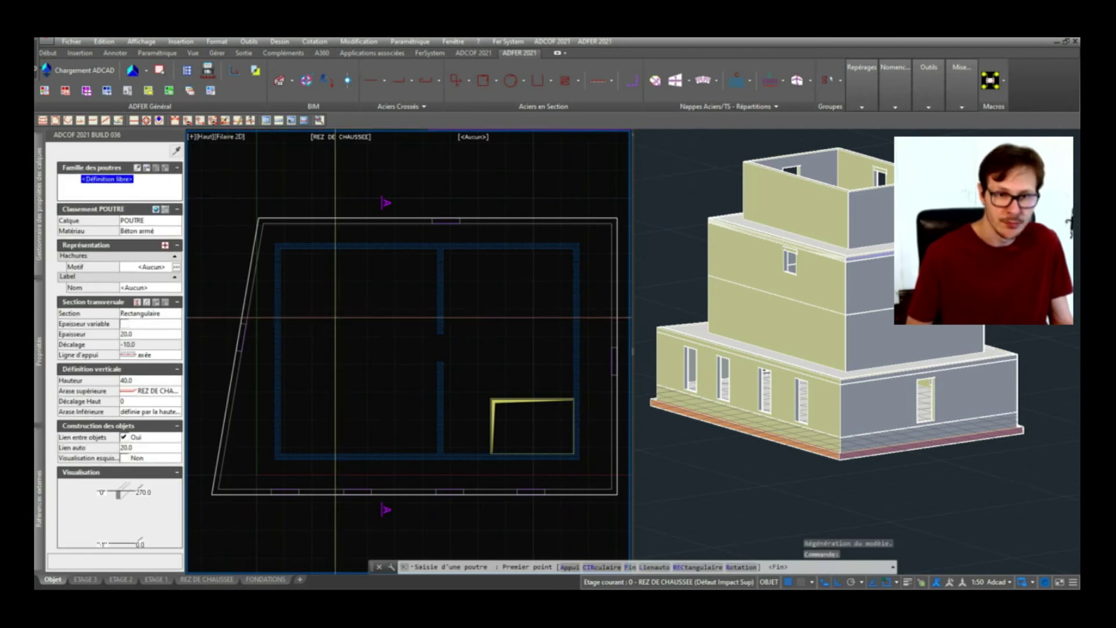
pyautogui.scroll(2, 440, 235)
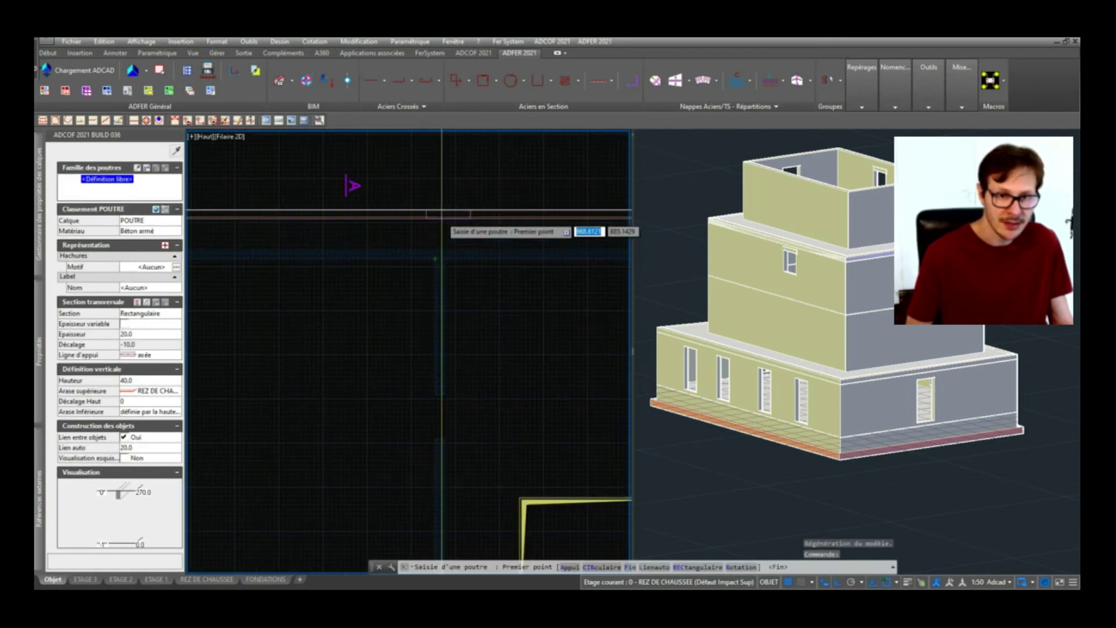
pyautogui.scroll(-3, 441, 213)
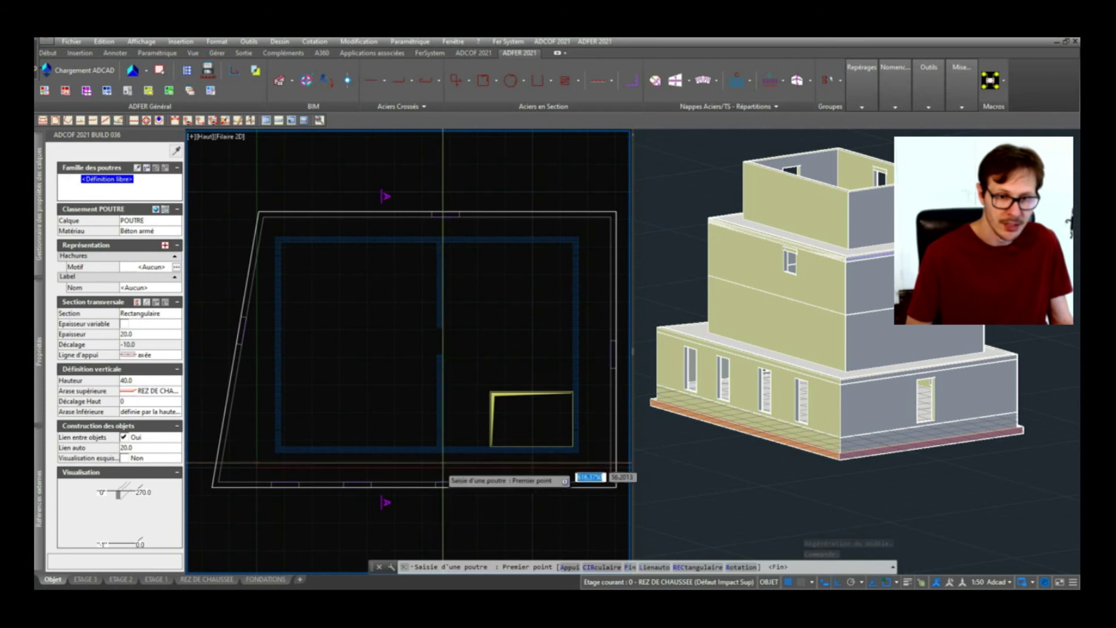
pyautogui.scroll(2, 442, 465)
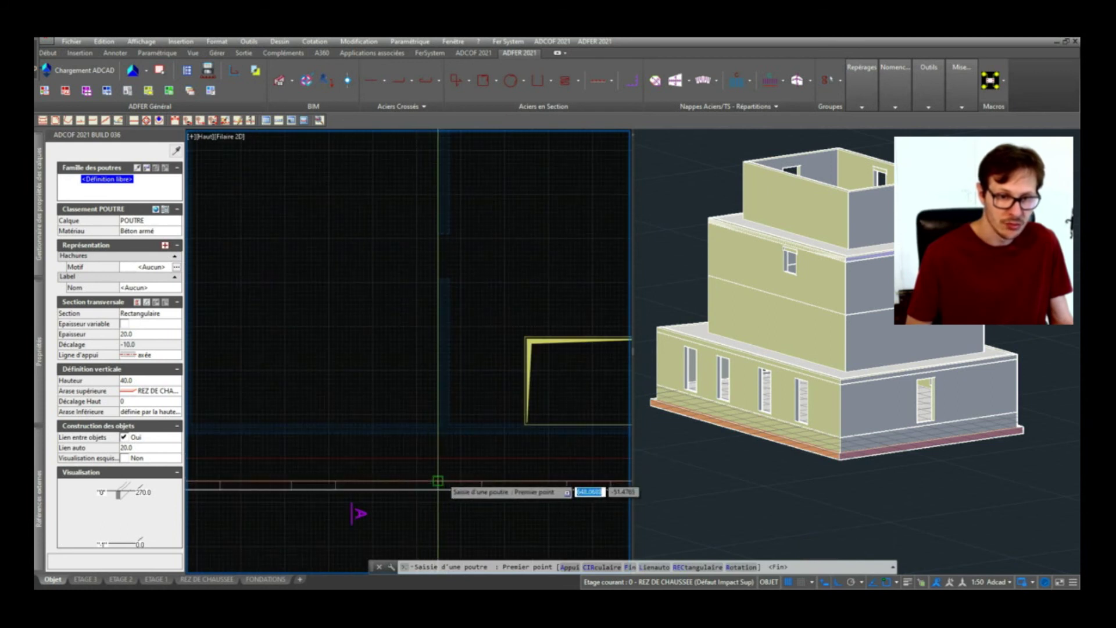
pyautogui.click(407, 483)
pyautogui.scroll(-3, 407, 482)
pyautogui.scroll(4, 403, 310)
pyautogui.click(413, 325)
pyautogui.press('Return')
pyautogui.scroll(-4, 421, 242)
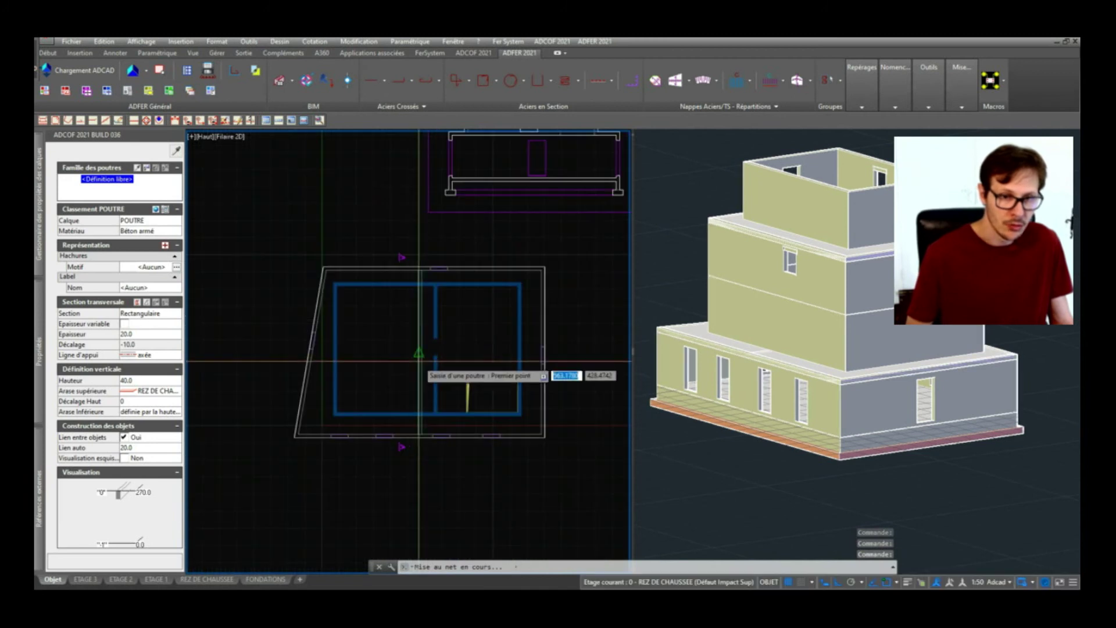
pyautogui.scroll(2, 422, 354)
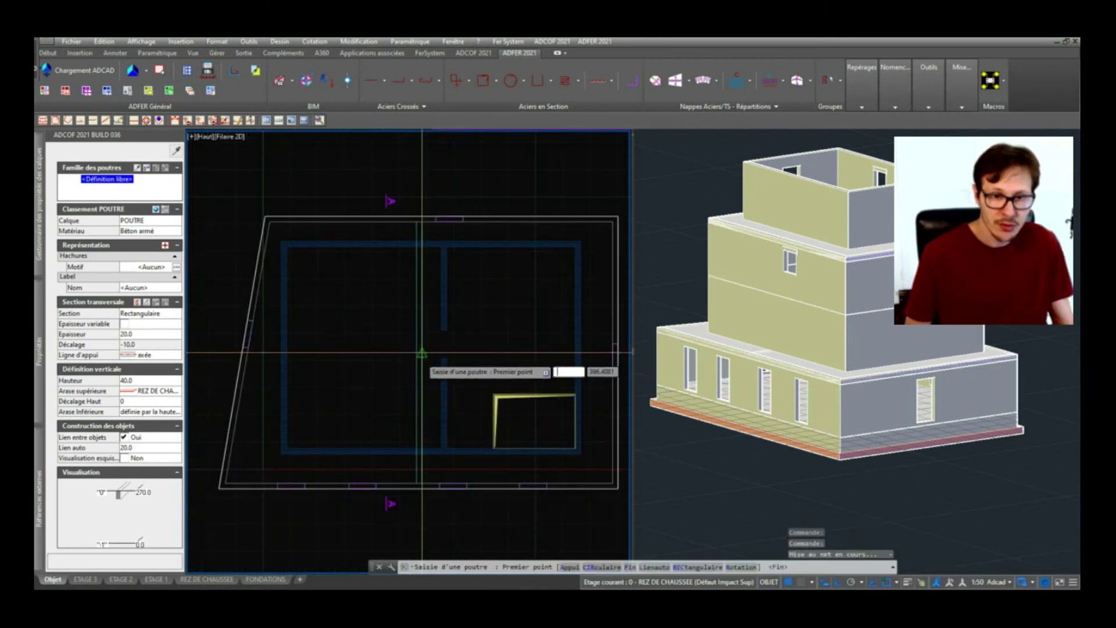
pyautogui.press('Escape')
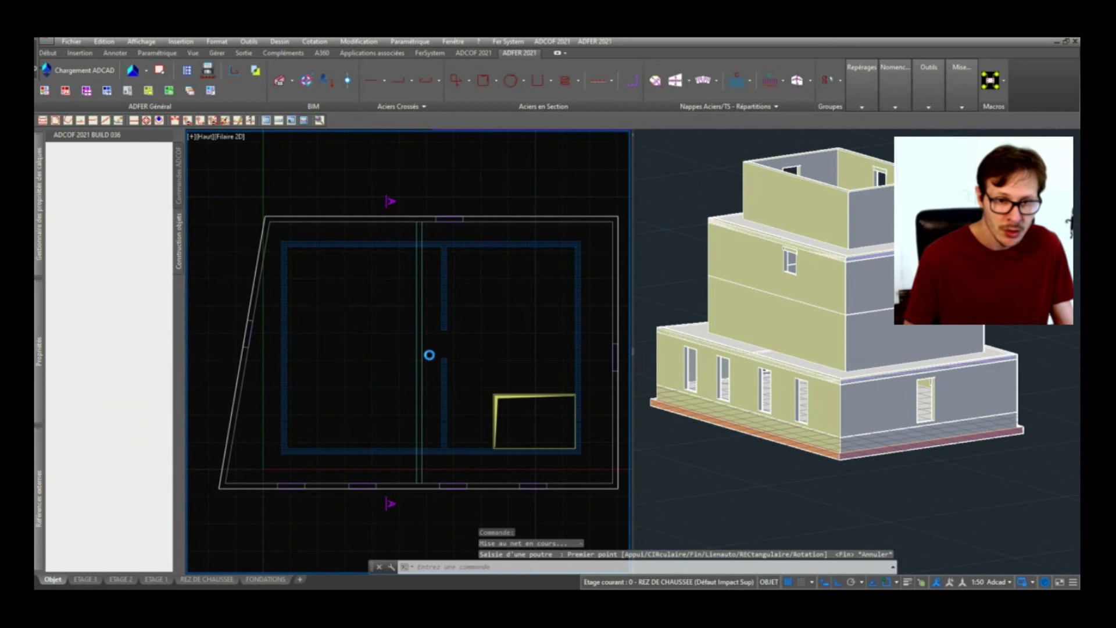
pyautogui.click(419, 326)
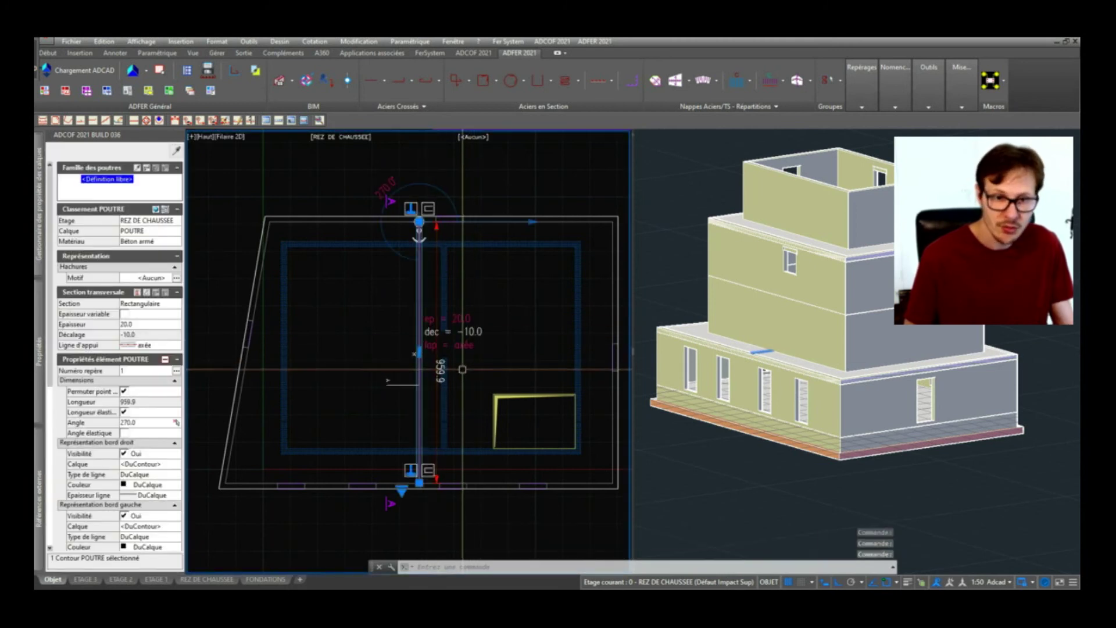
pyautogui.press('Escape')
# Step: Label the new beam with the POUTRE style "Rep. POUTRE" and end labelling
pyautogui.moveTo(160, 470)
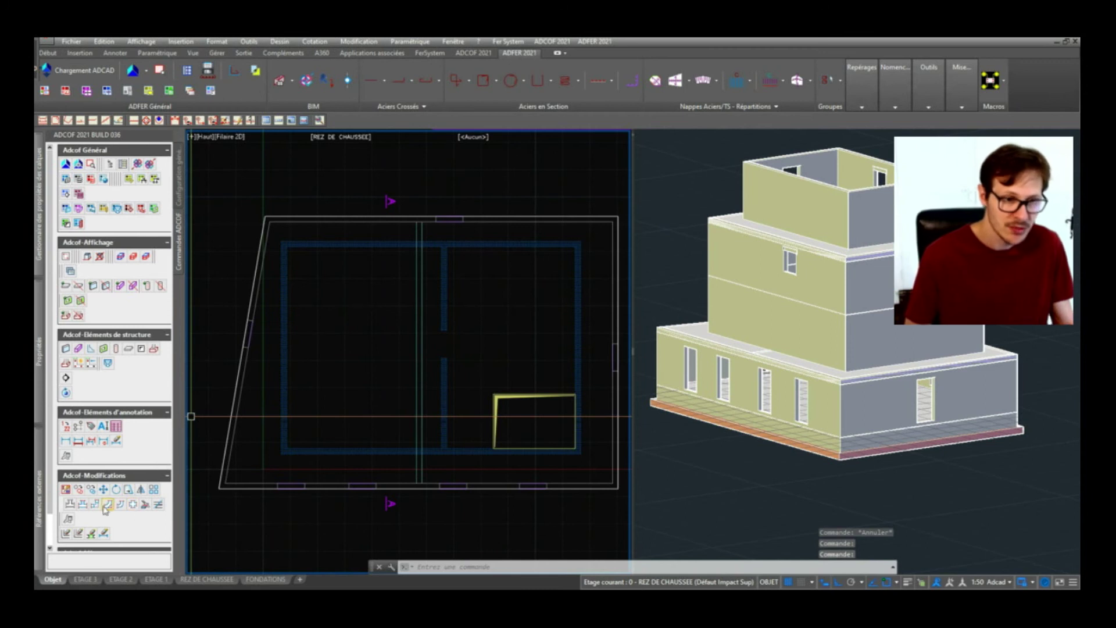
pyautogui.click(91, 427)
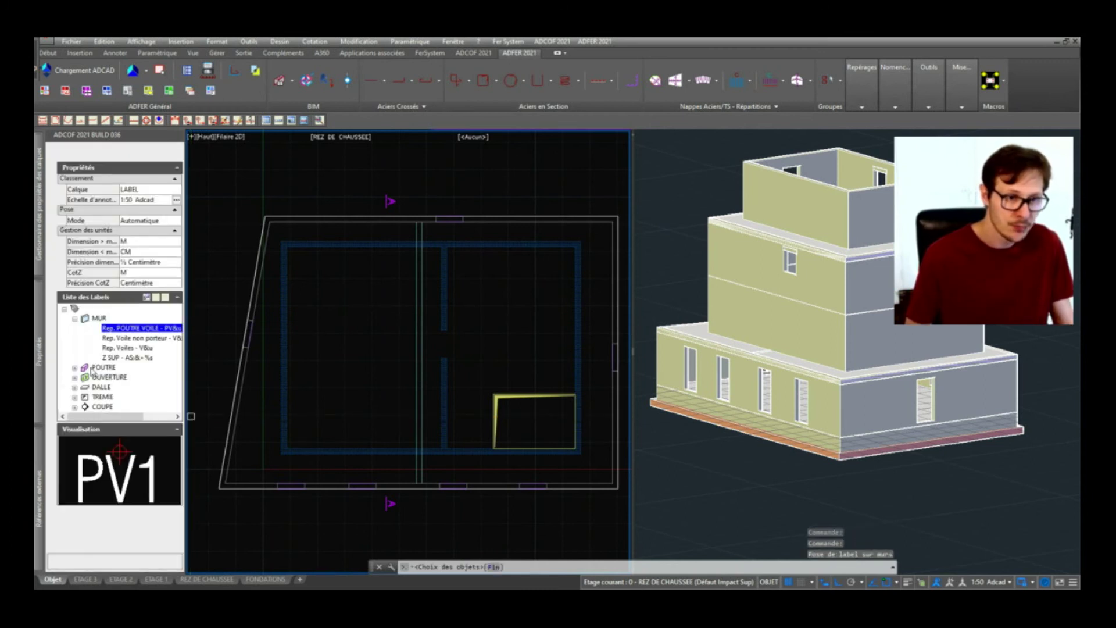
pyautogui.click(74, 367)
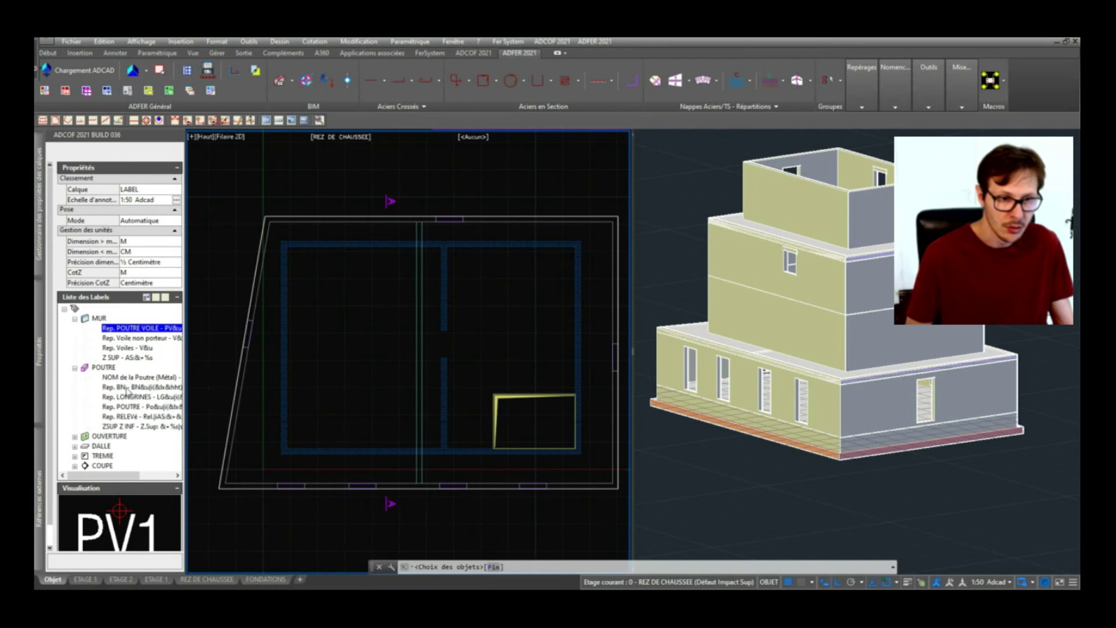
pyautogui.click(138, 407)
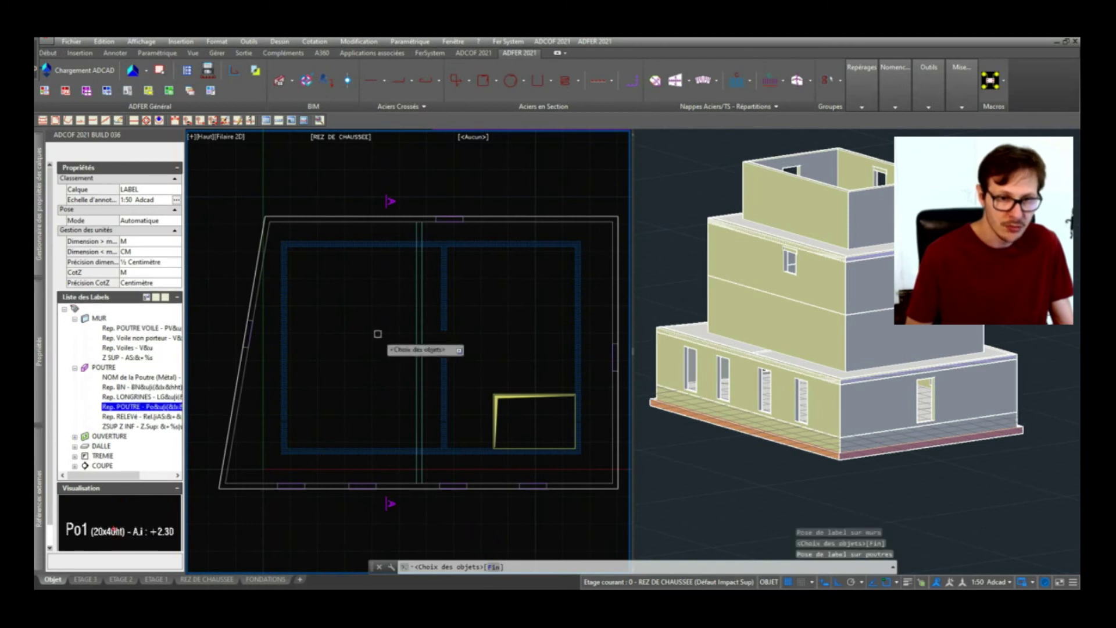
pyautogui.click(417, 333)
pyautogui.scroll(4, 407, 358)
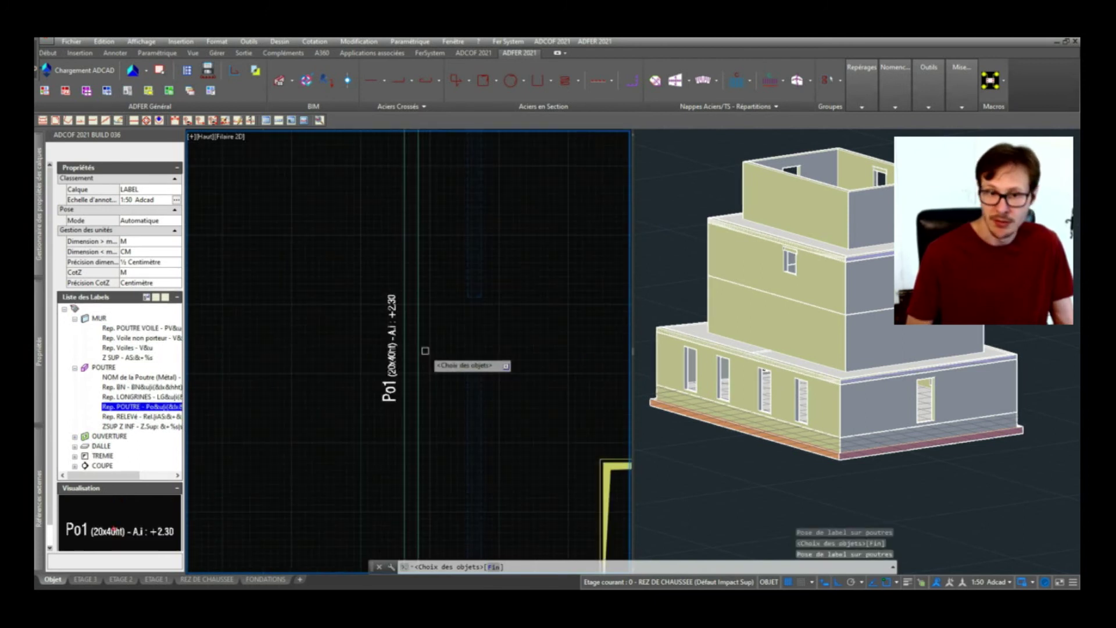
pyautogui.press('Escape')
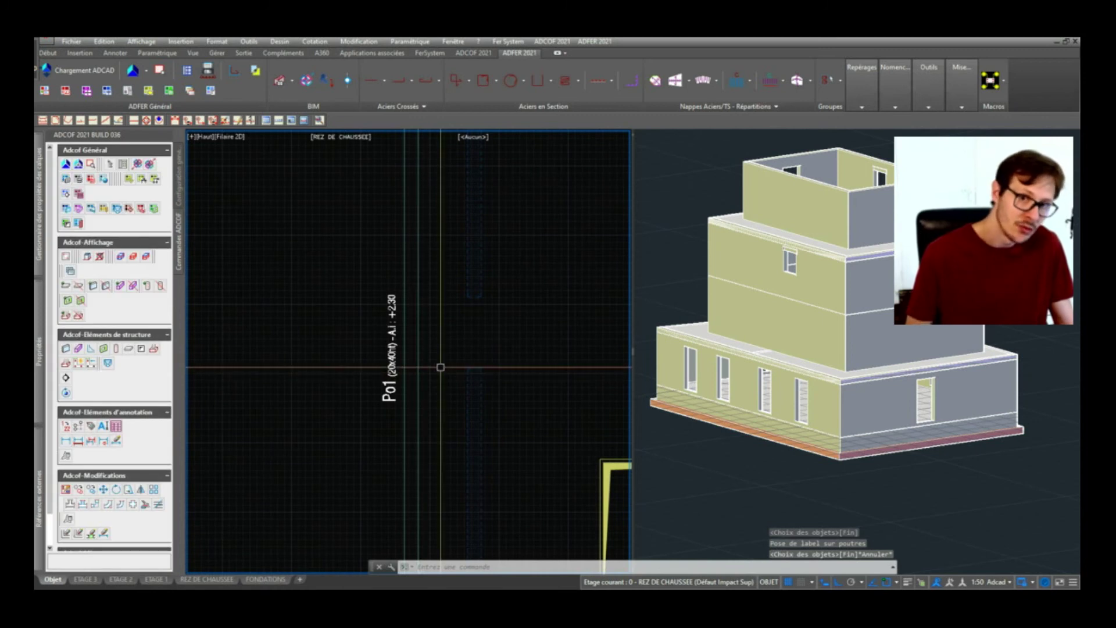
# Step: Set the labelled beam's thickness (Epaisseur) to 40 and apply the change
pyautogui.scroll(-2, 421, 337)
pyautogui.scroll(4, 426, 378)
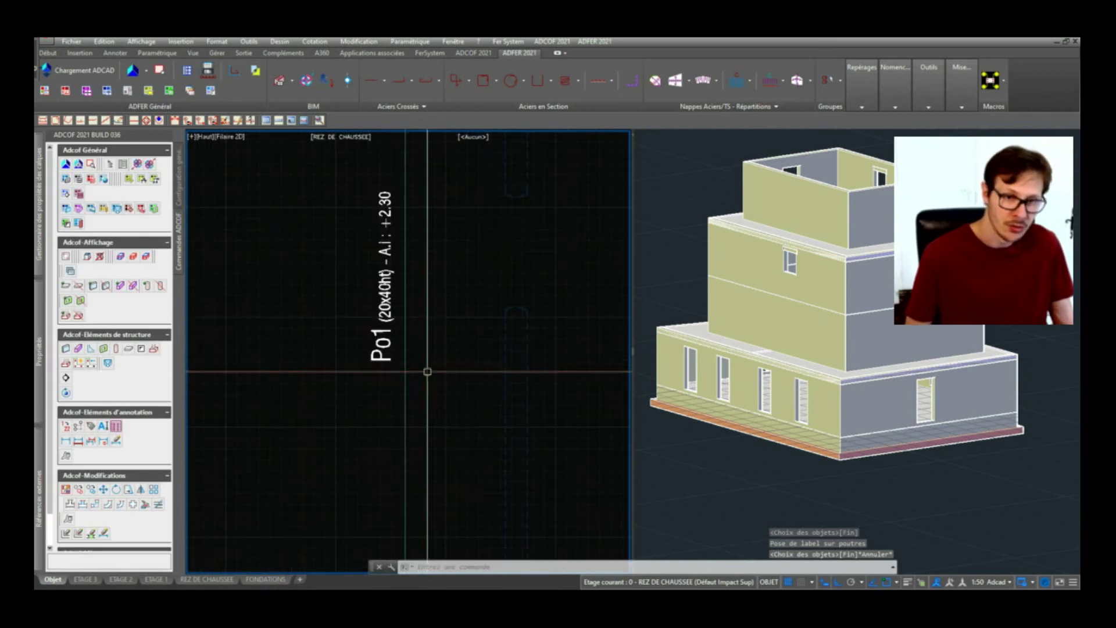
pyautogui.scroll(-4, 439, 388)
pyautogui.click(432, 387)
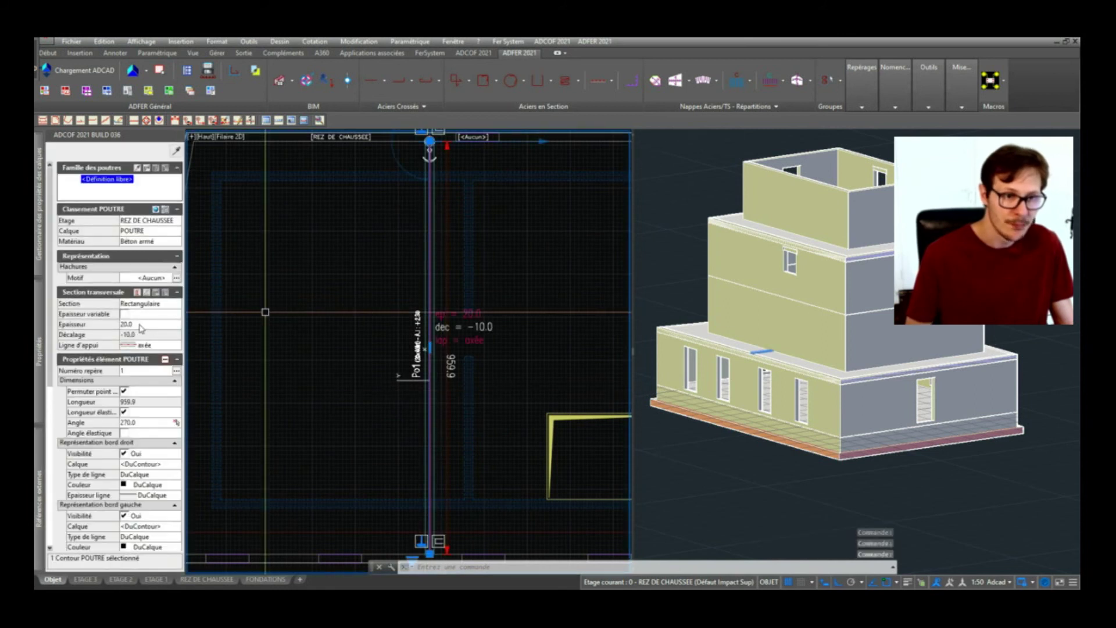
pyautogui.click(140, 324)
pyautogui.write('40')
pyautogui.press('Return')
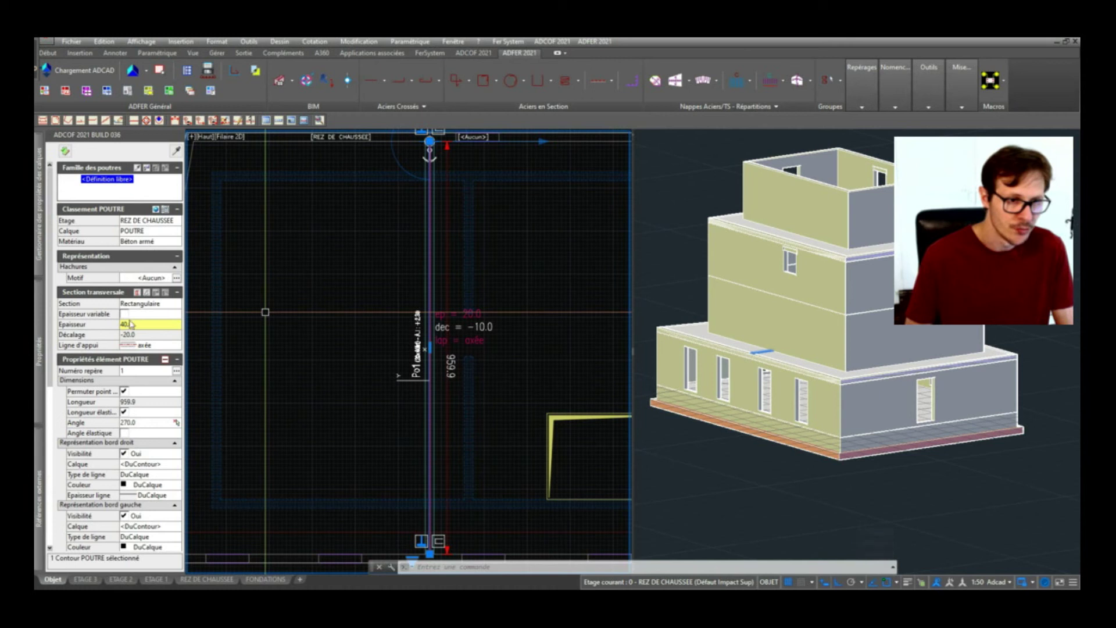
pyautogui.click(149, 309)
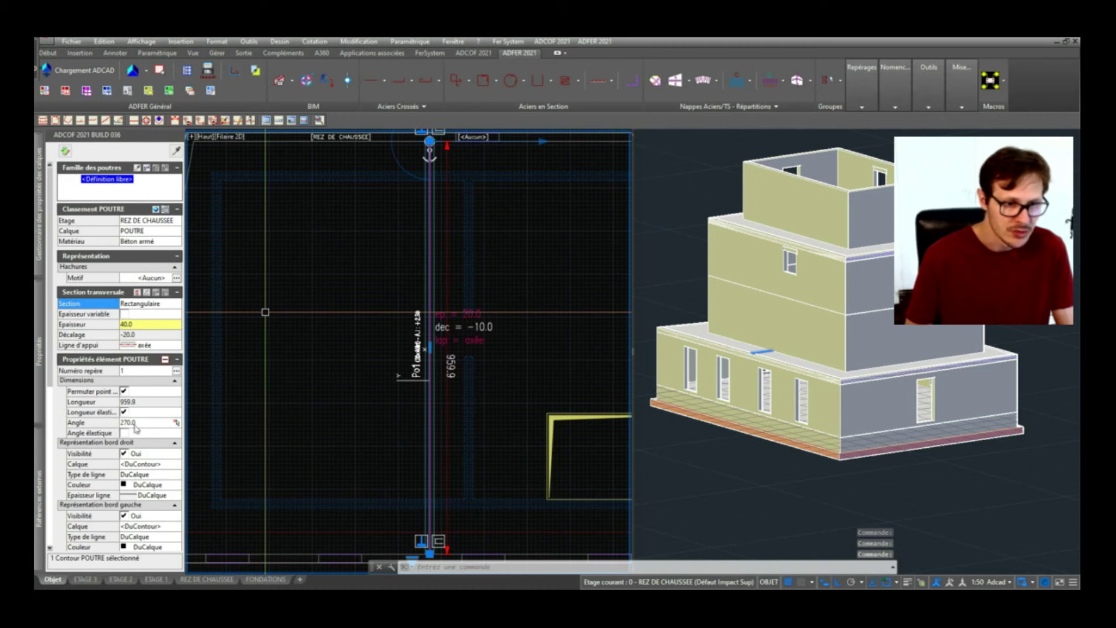
pyautogui.scroll(-4, 135, 429)
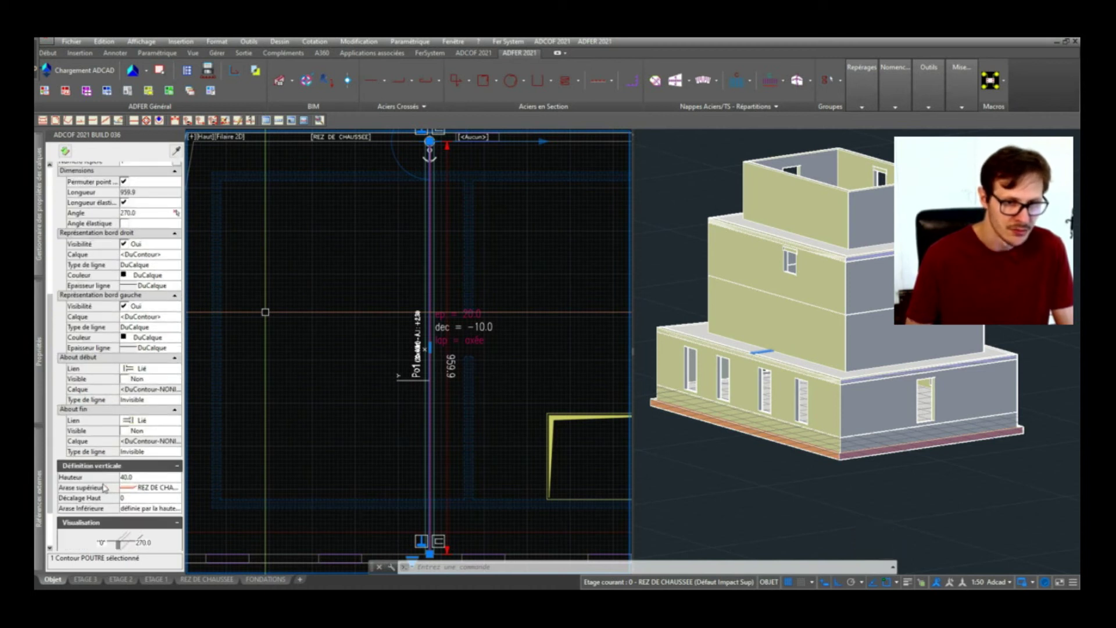
pyautogui.click(65, 153)
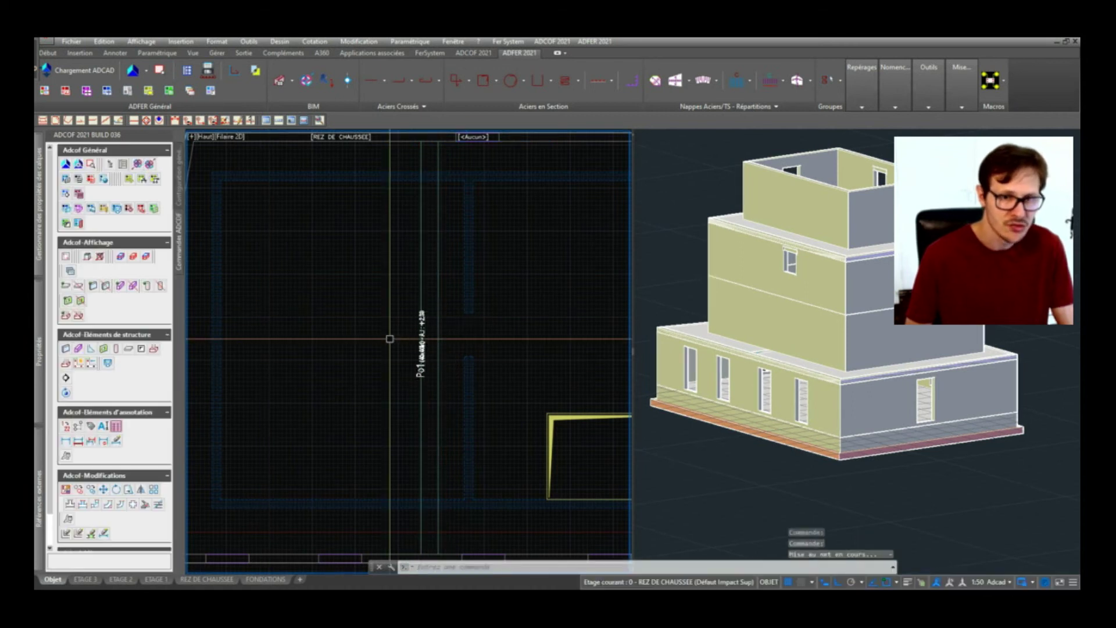
# Step: Set the same beam's height (Hauteur) to 35 in its vertical definition and apply the change
pyautogui.scroll(-4, 393, 347)
pyautogui.scroll(4, 403, 340)
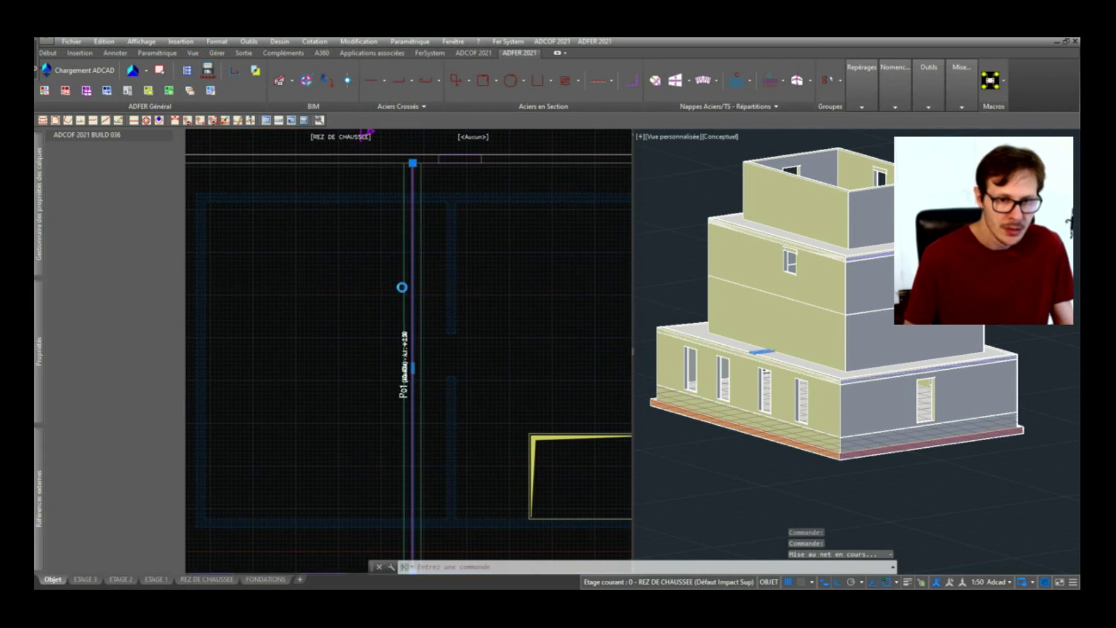
pyautogui.click(404, 288)
pyautogui.scroll(3, 413, 389)
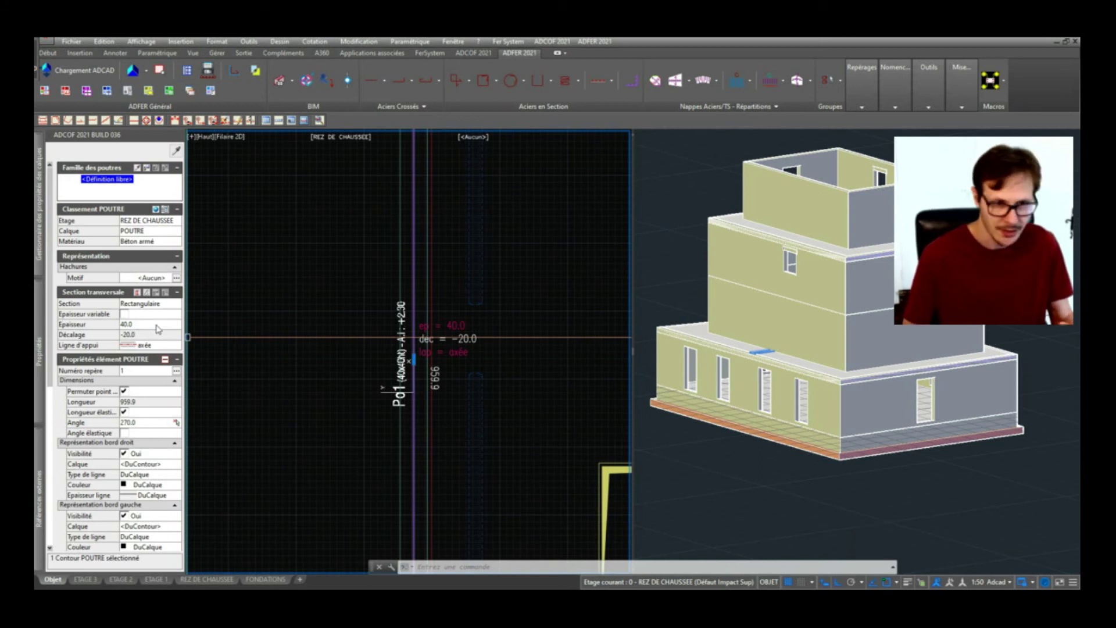
pyautogui.scroll(-3, 156, 439)
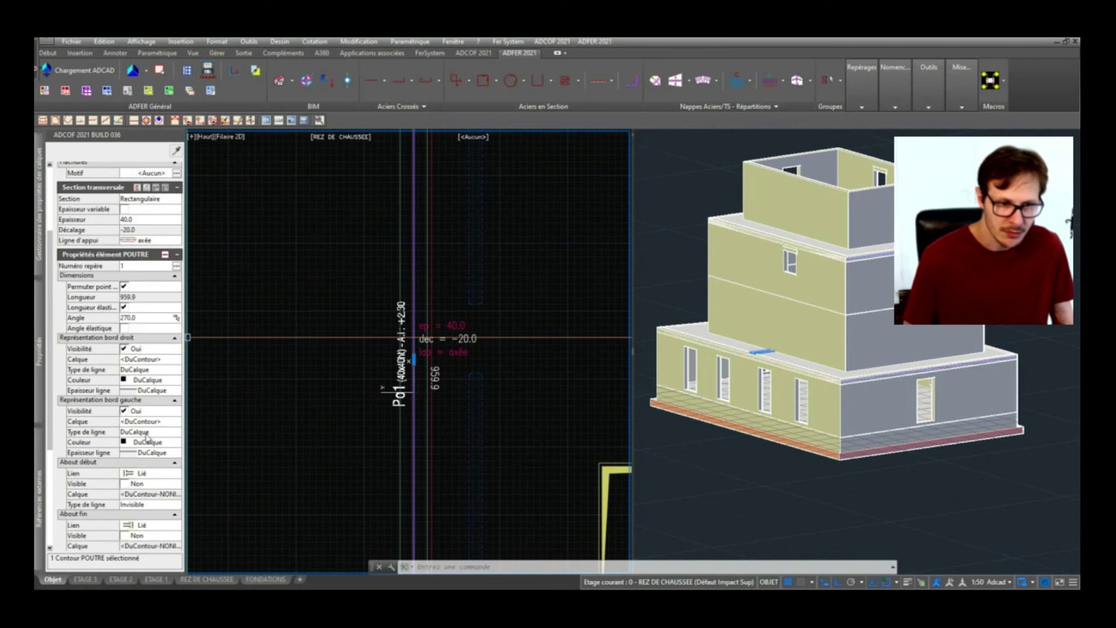
pyautogui.scroll(-2, 146, 440)
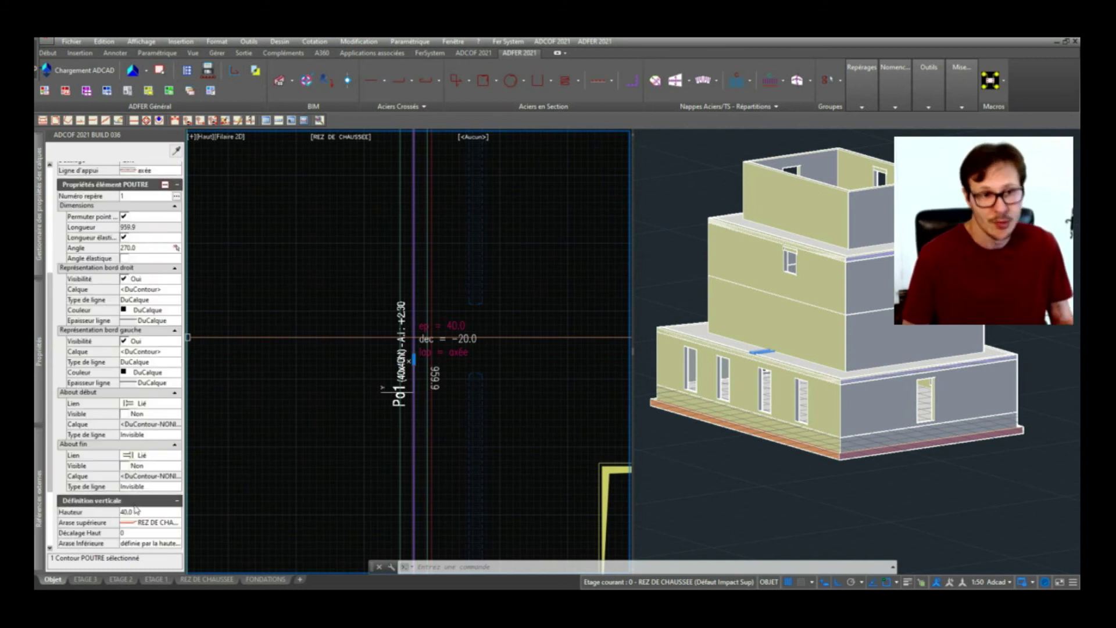
pyautogui.scroll(3, 143, 510)
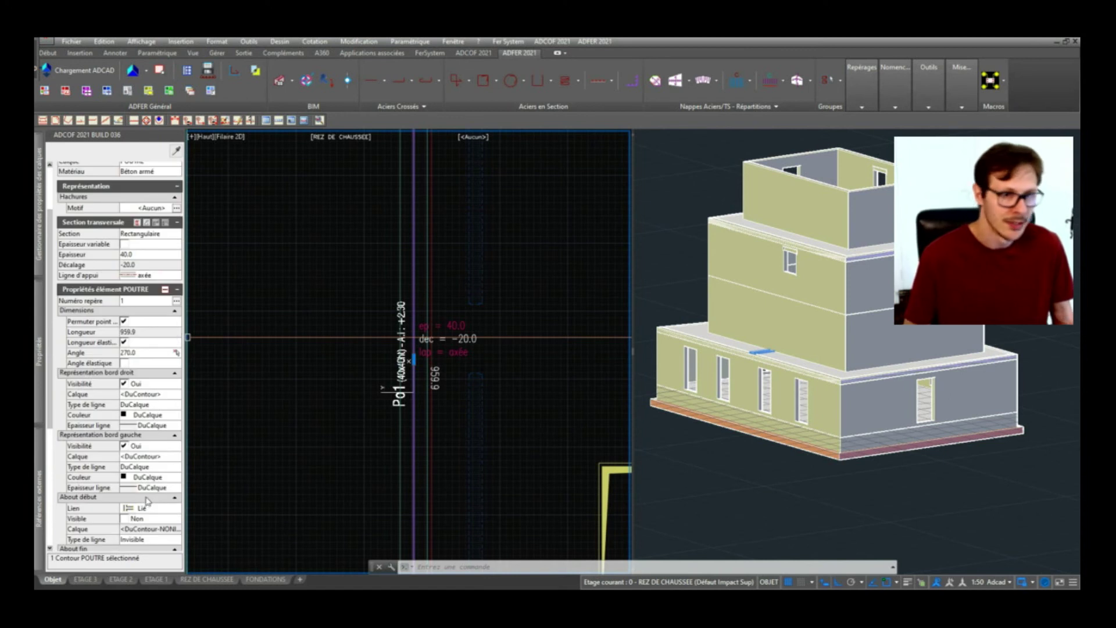
pyautogui.click(141, 255)
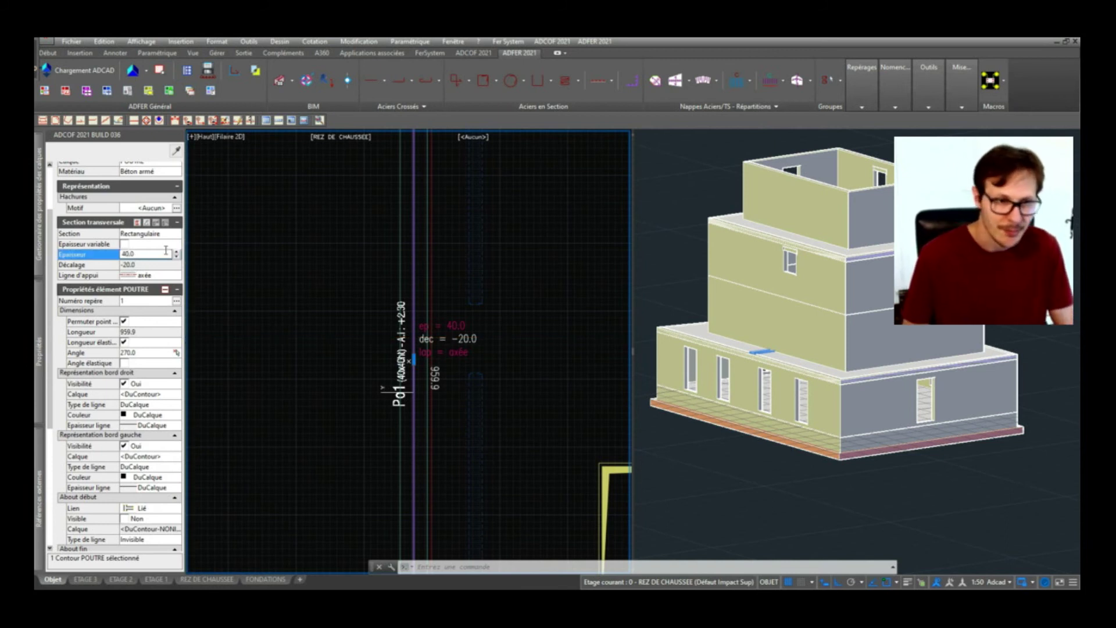
pyautogui.scroll(-4, 154, 436)
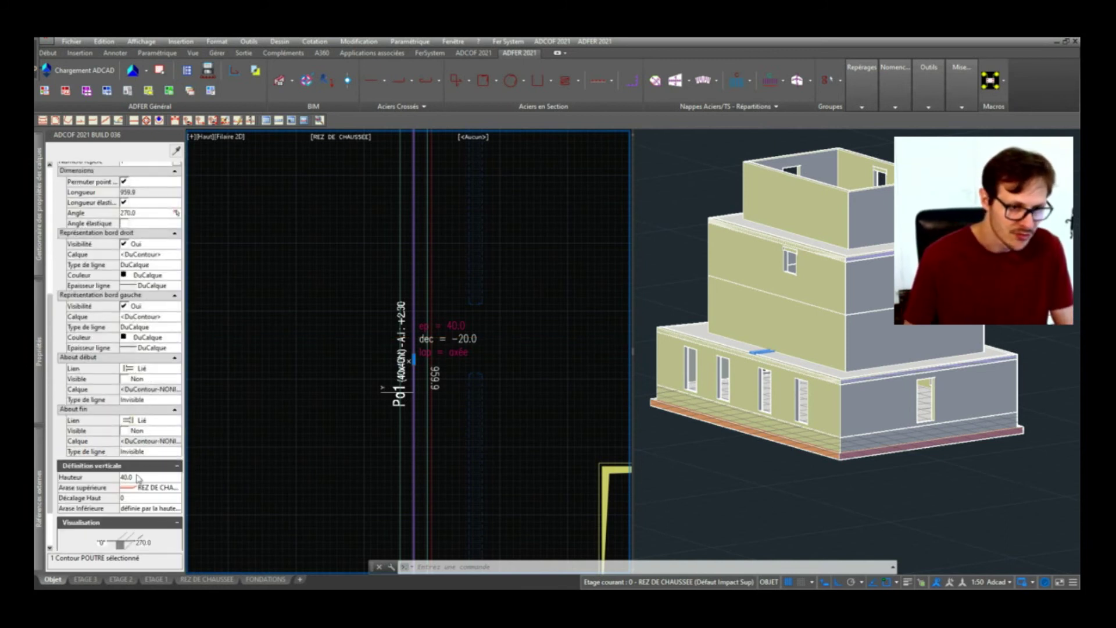
pyautogui.write('35')
pyautogui.press('Return')
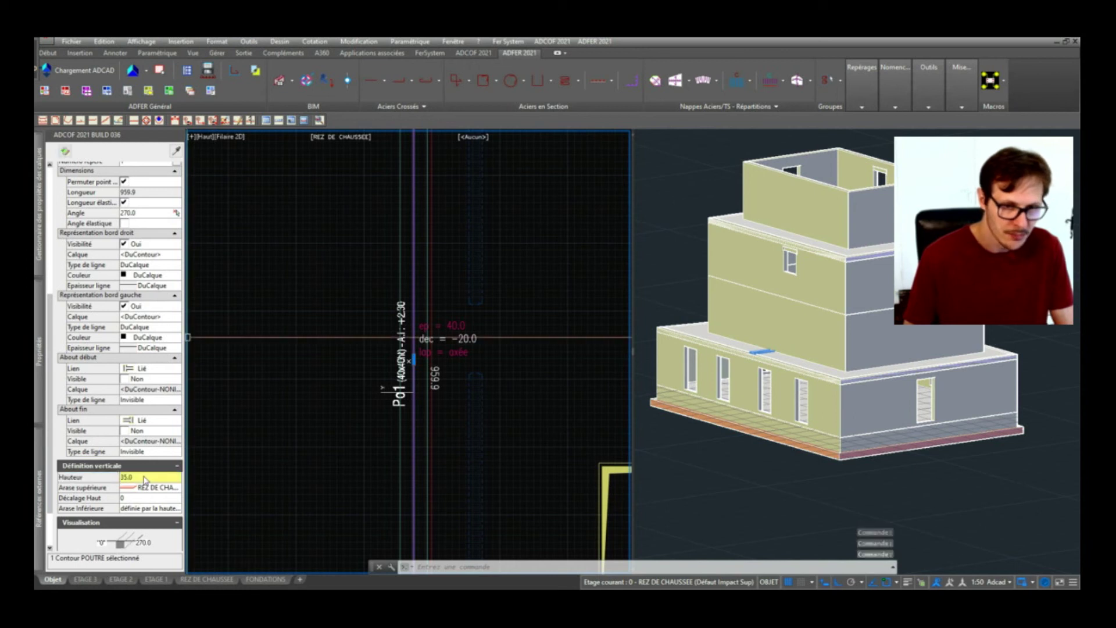
pyautogui.press('Escape')
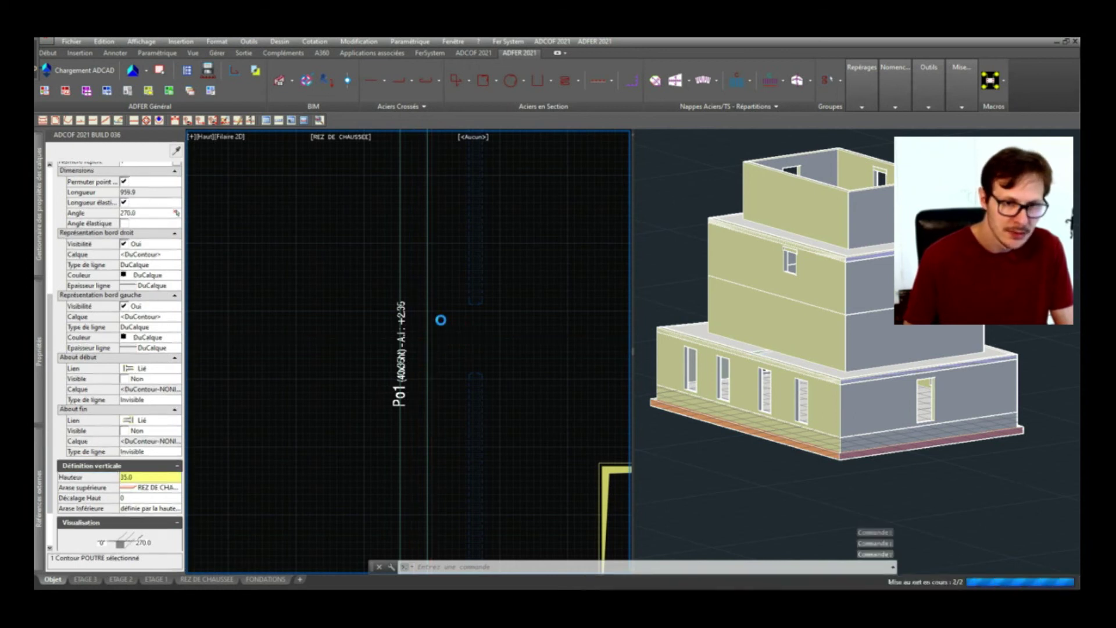
# Step: Move the beam's label sideways off the beam's left edge so it stands just outside, and deselect it
pyautogui.scroll(6, 411, 378)
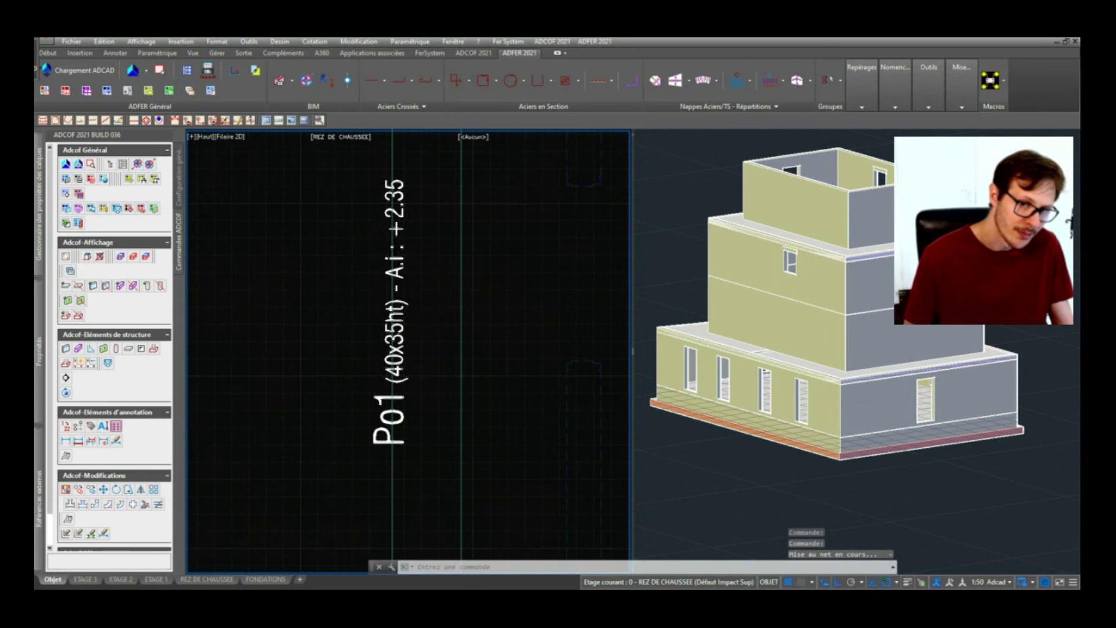
pyautogui.scroll(-5, 411, 306)
pyautogui.scroll(2, 410, 306)
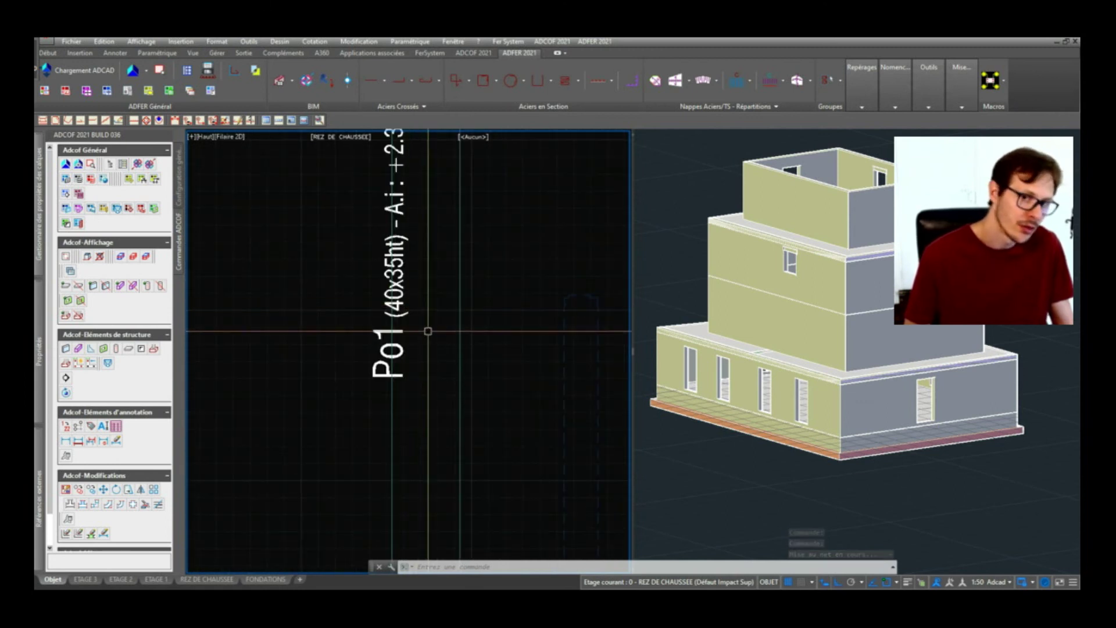
pyautogui.click(407, 299)
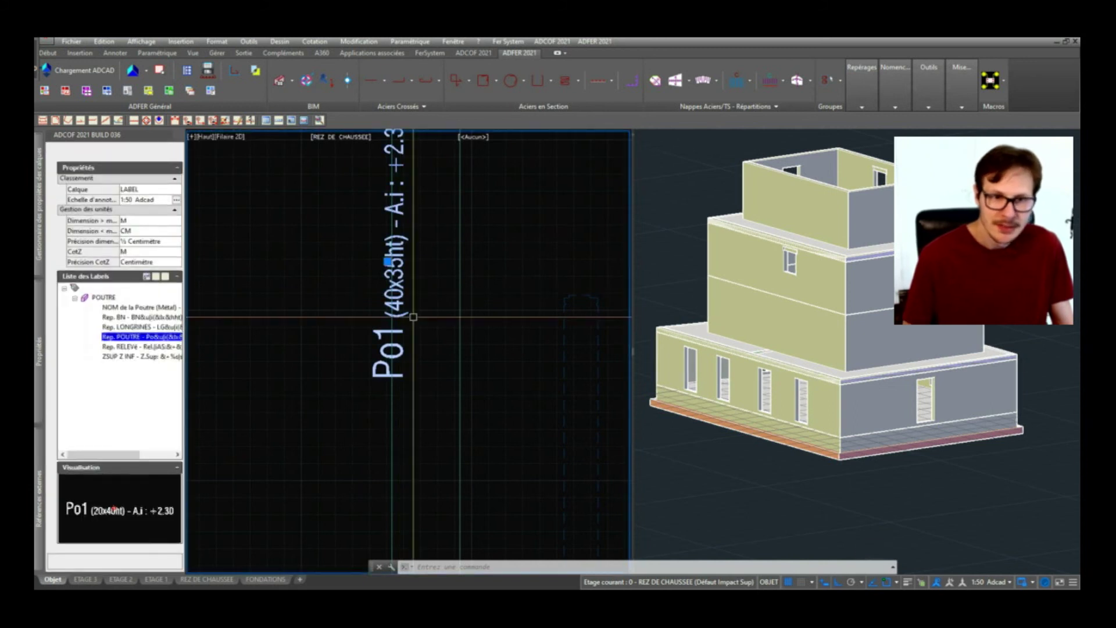
pyautogui.scroll(-4, 418, 314)
pyautogui.scroll(2, 418, 302)
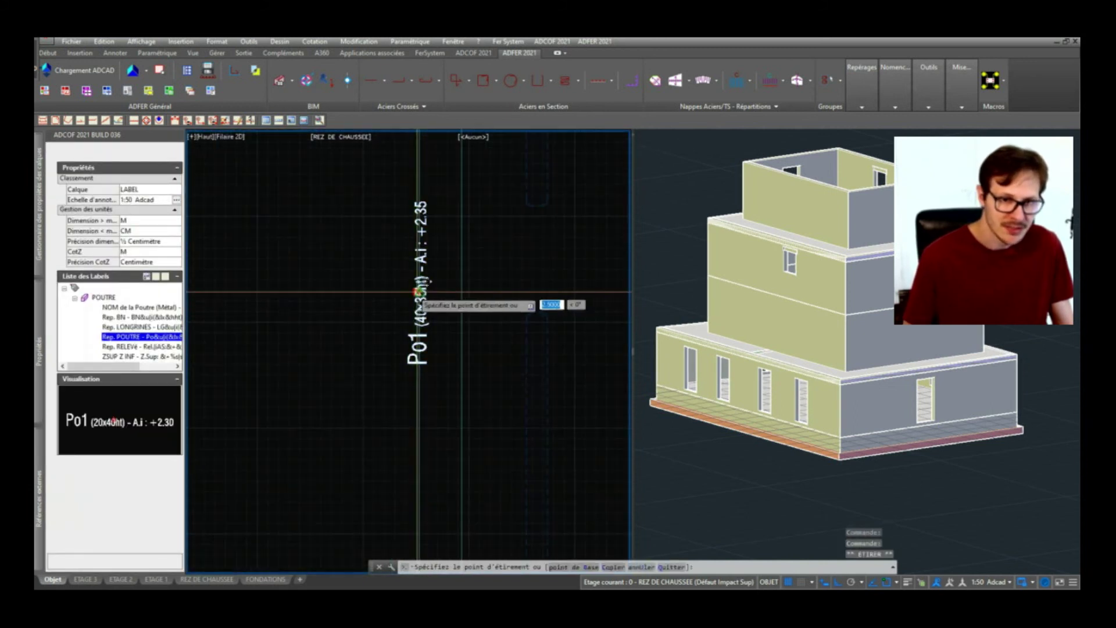
pyautogui.click(399, 294)
pyautogui.press('Escape')
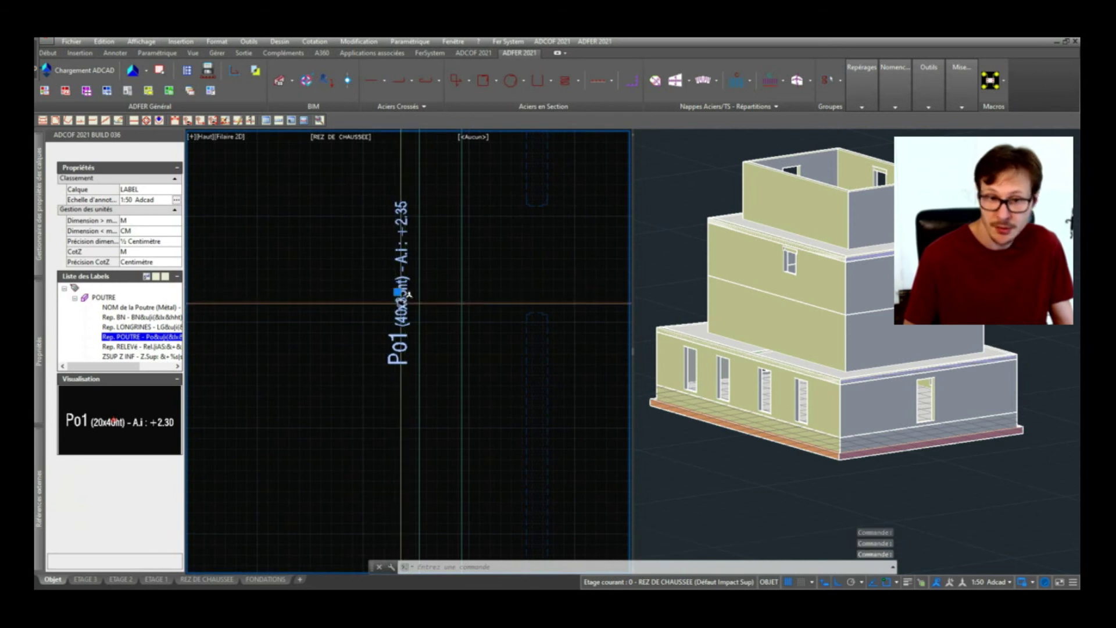
pyautogui.press('Escape')
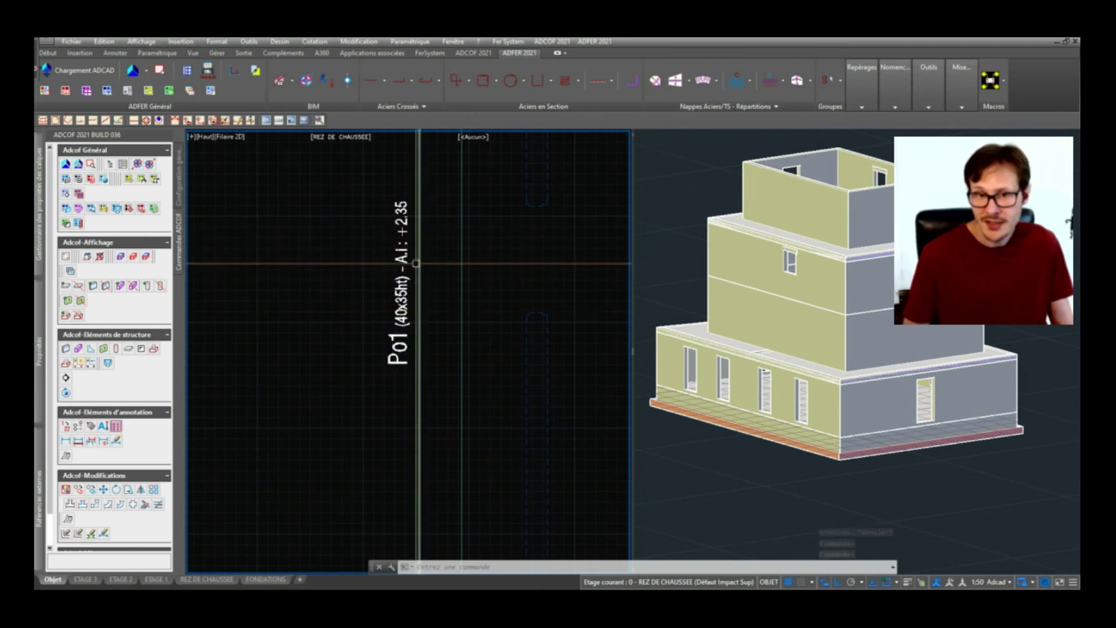
# Step: Examine the resized beam's label in place on the ground floor plan
pyautogui.scroll(-4, 400, 265)
pyautogui.scroll(4, 399, 265)
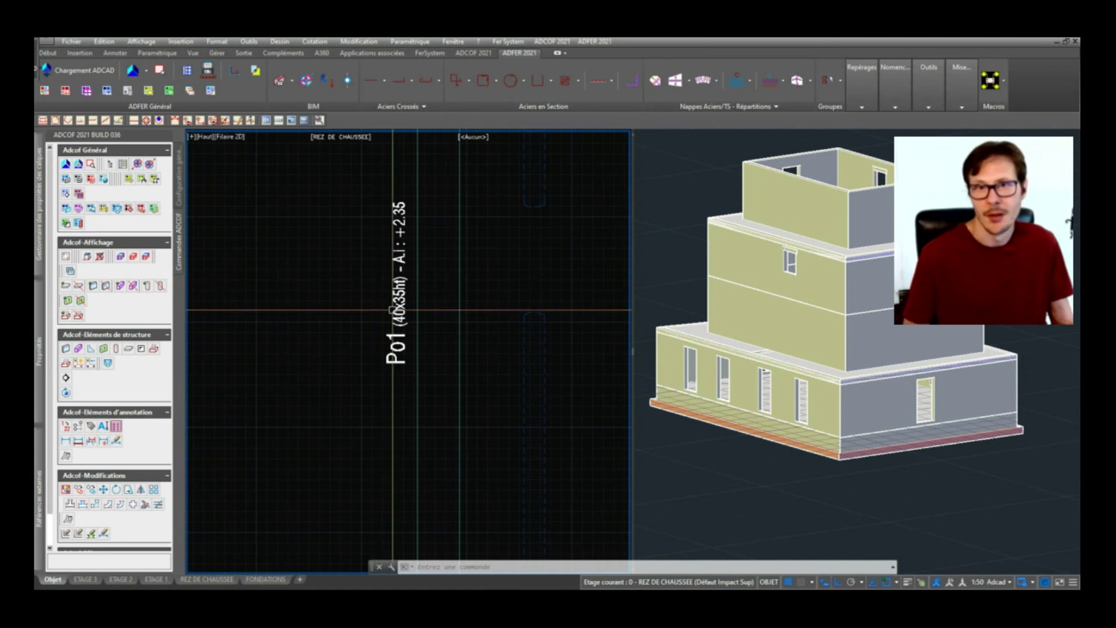
pyautogui.scroll(-3, 394, 318)
pyautogui.scroll(2, 441, 316)
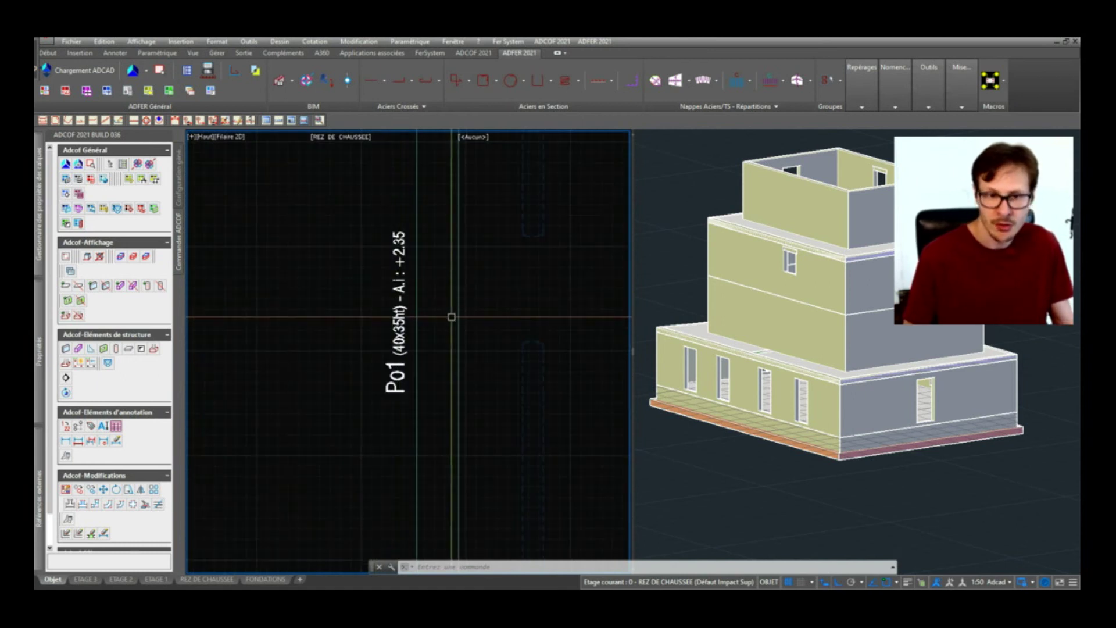
pyautogui.scroll(-3, 430, 324)
pyautogui.scroll(4, 404, 247)
pyautogui.moveTo(446, 262); pyautogui.dragTo(439, 348, button='middle')
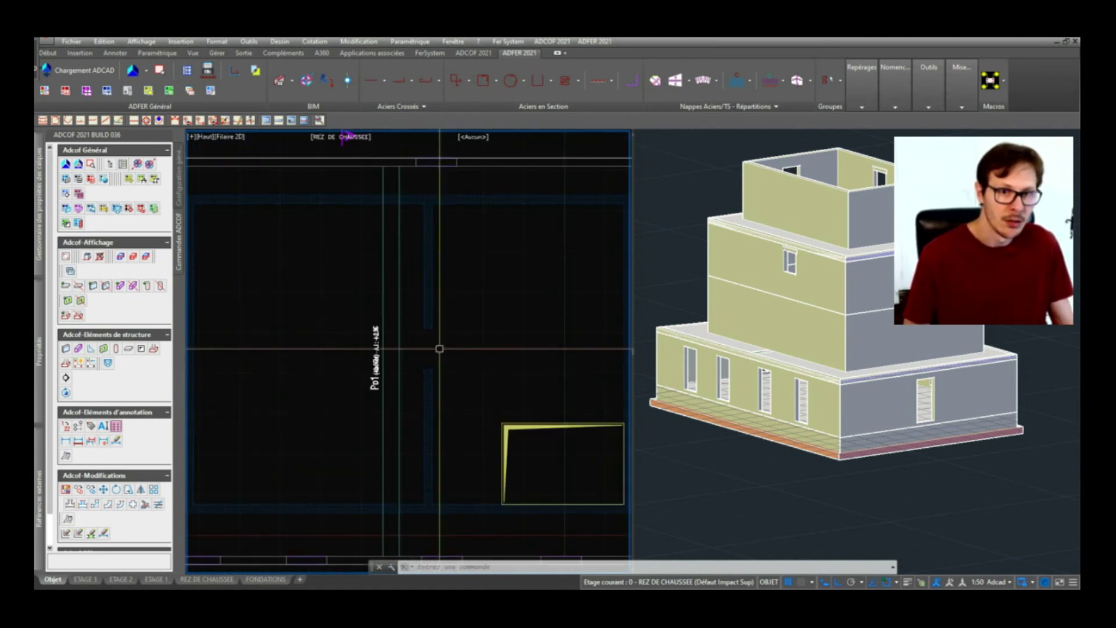
pyautogui.scroll(-2, 403, 352)
pyautogui.moveTo(383, 384); pyautogui.dragTo(406, 358, button='middle')
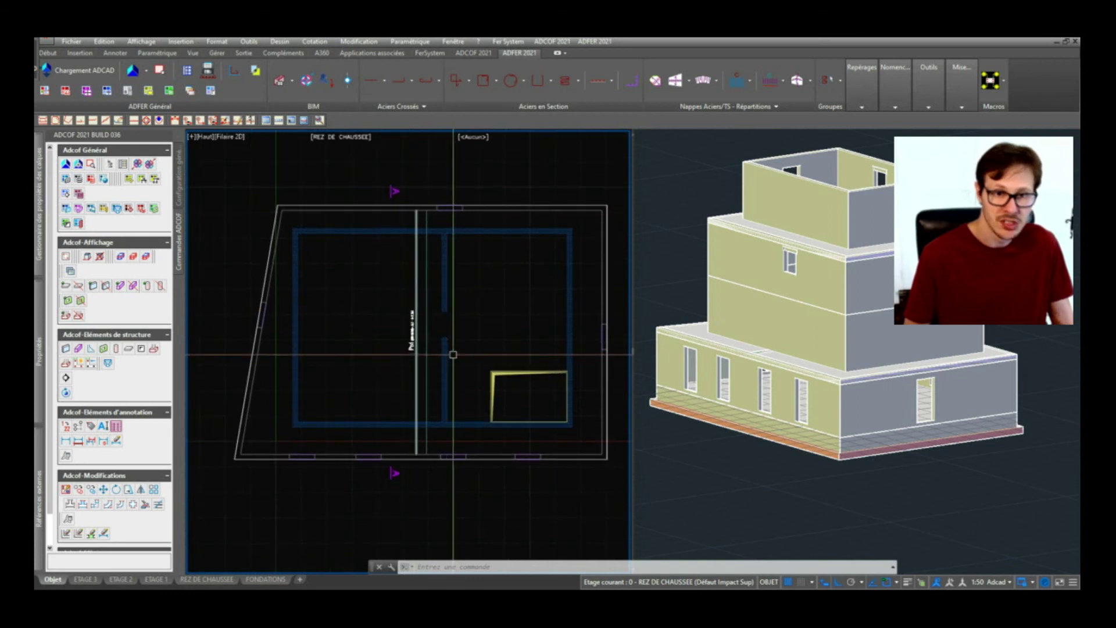
# Step: Select the cut line of section A-A in the ground floor plan
pyautogui.moveTo(423, 256); pyautogui.dragTo(347, 453, button='middle')
pyautogui.scroll(-4, 388, 380)
pyautogui.scroll(4, 467, 271)
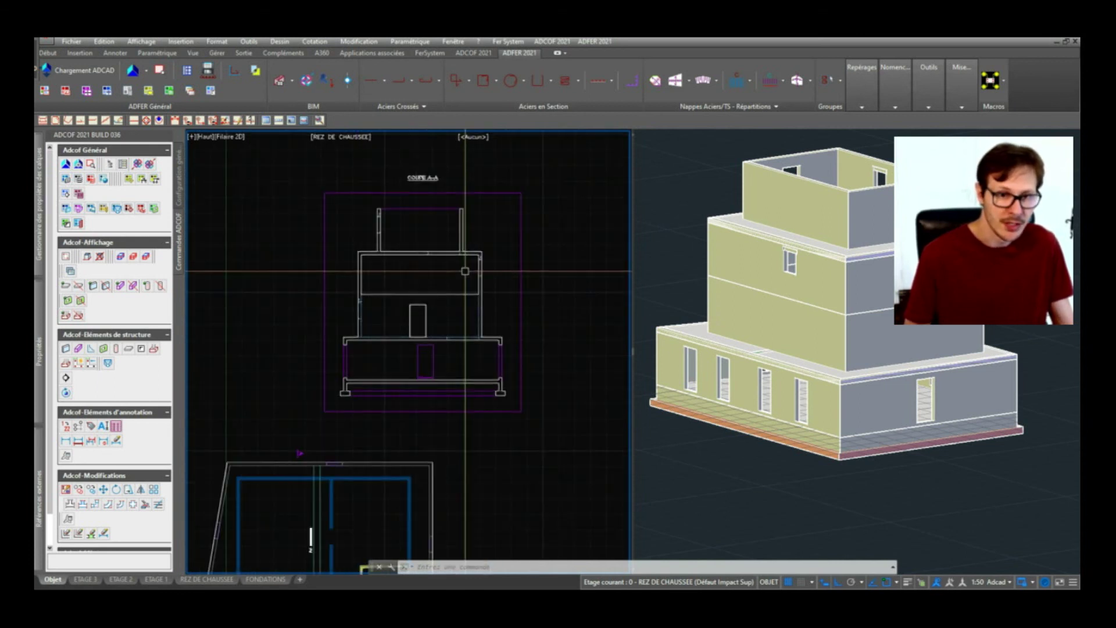
pyautogui.scroll(-2, 400, 273)
pyautogui.moveTo(408, 401); pyautogui.dragTo(412, 326, button='middle')
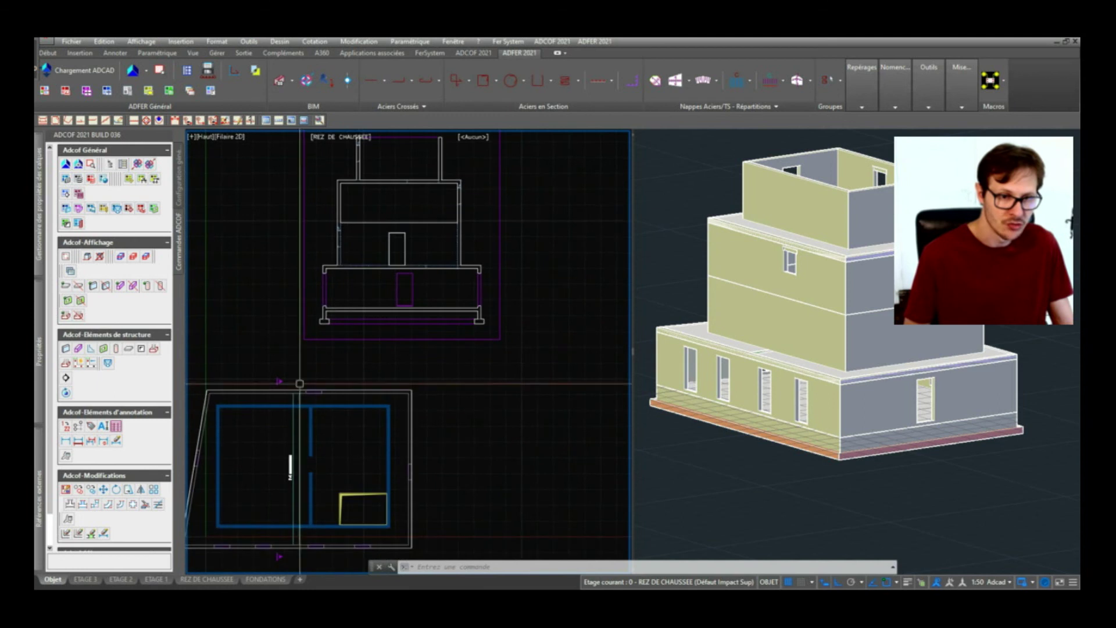
pyautogui.doubleClick(282, 379)
pyautogui.click(279, 380)
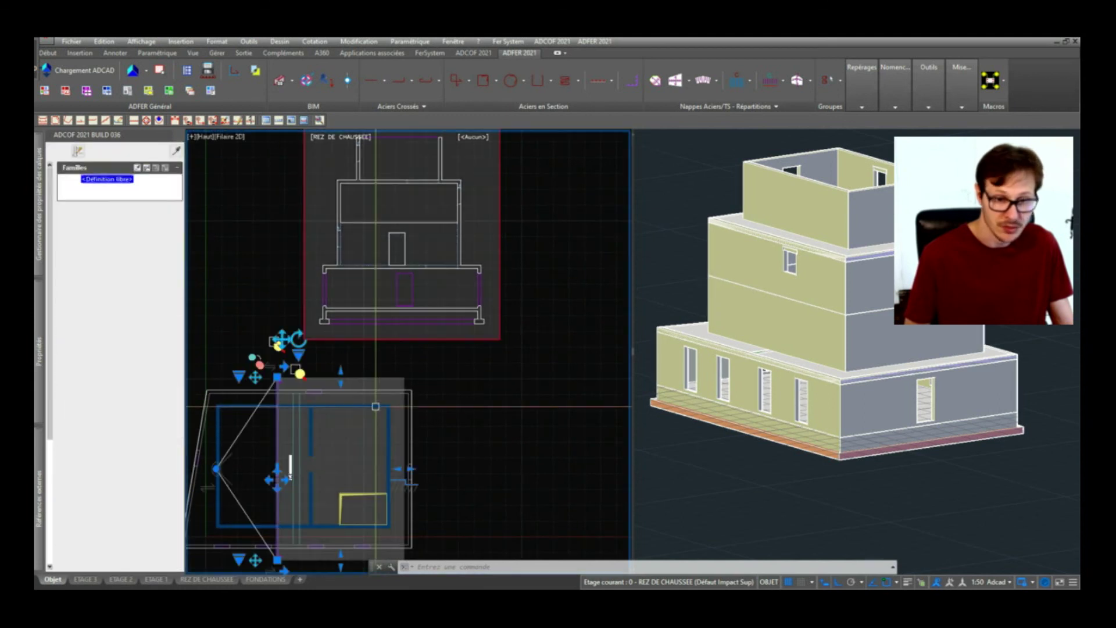
pyautogui.click(397, 470)
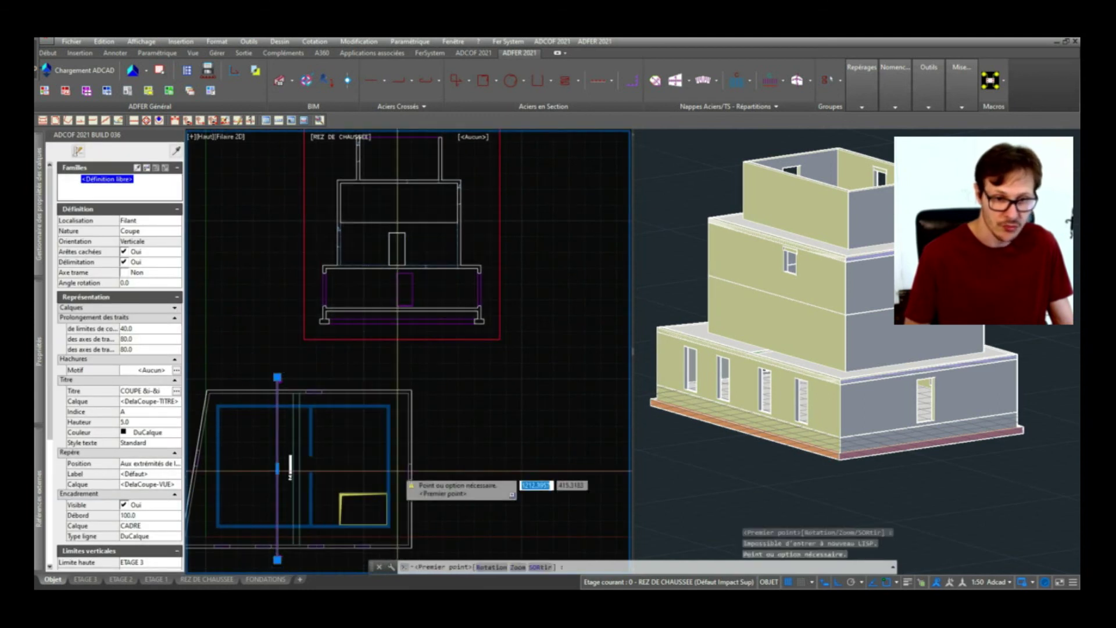
pyautogui.click(399, 478)
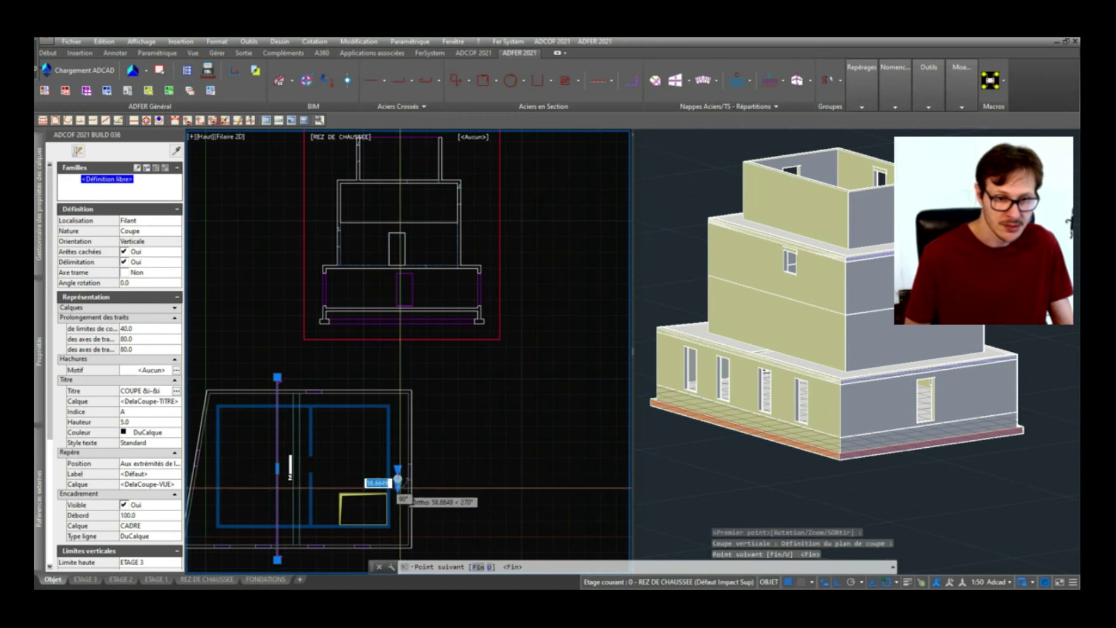
pyautogui.press('Escape')
pyautogui.press('Escape')
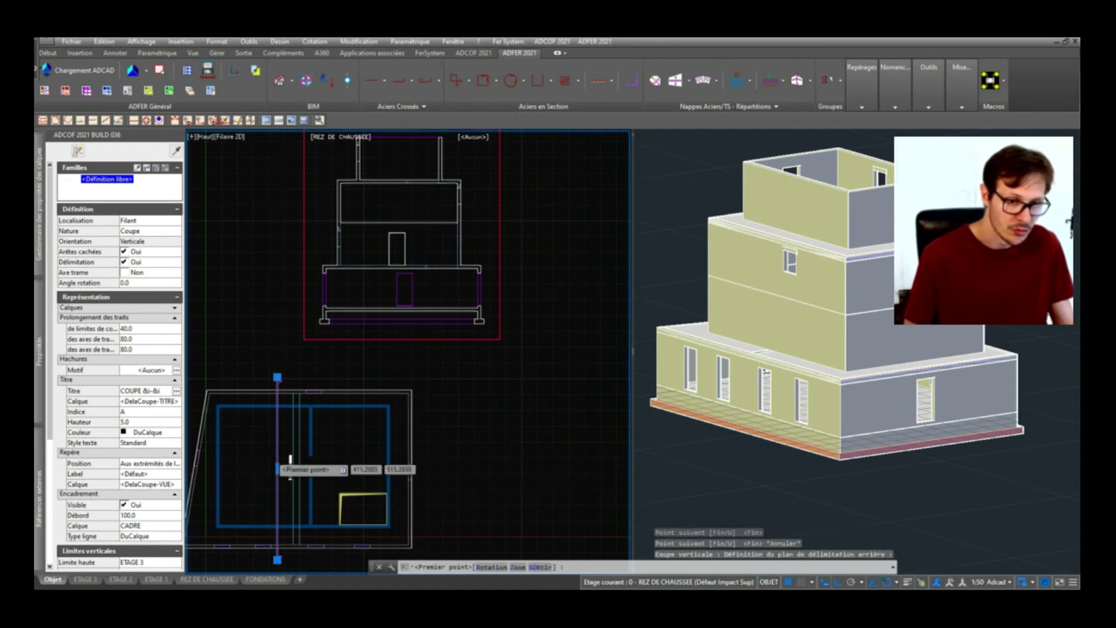
# Step: Extend the depth of section A-A to just beyond the building's right-hand wall and regenerate the section
pyautogui.click(409, 468)
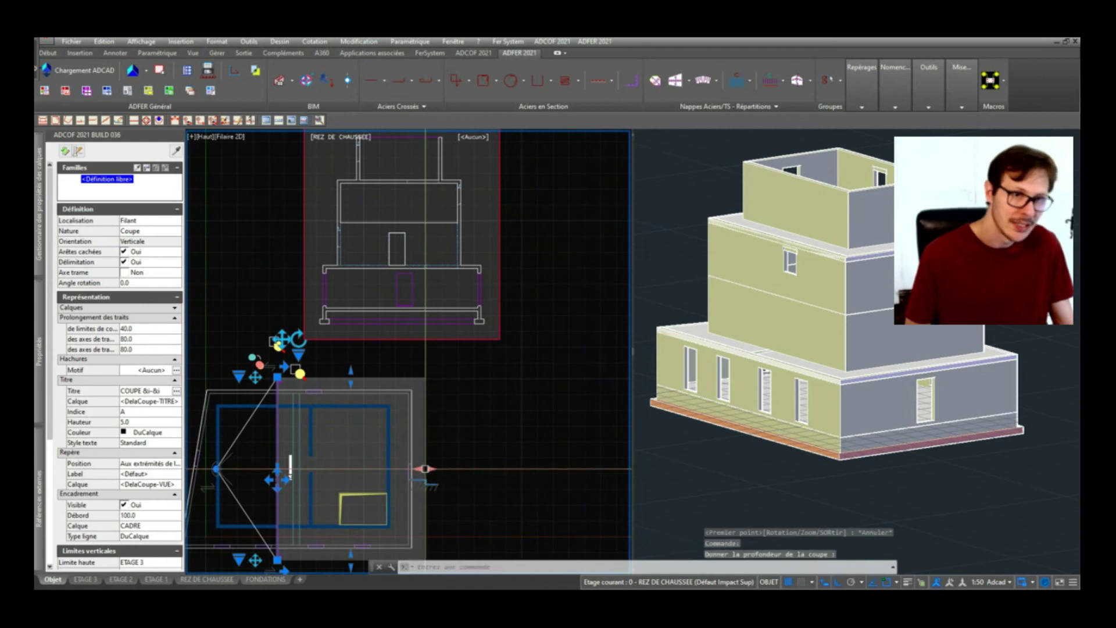
pyautogui.click(79, 153)
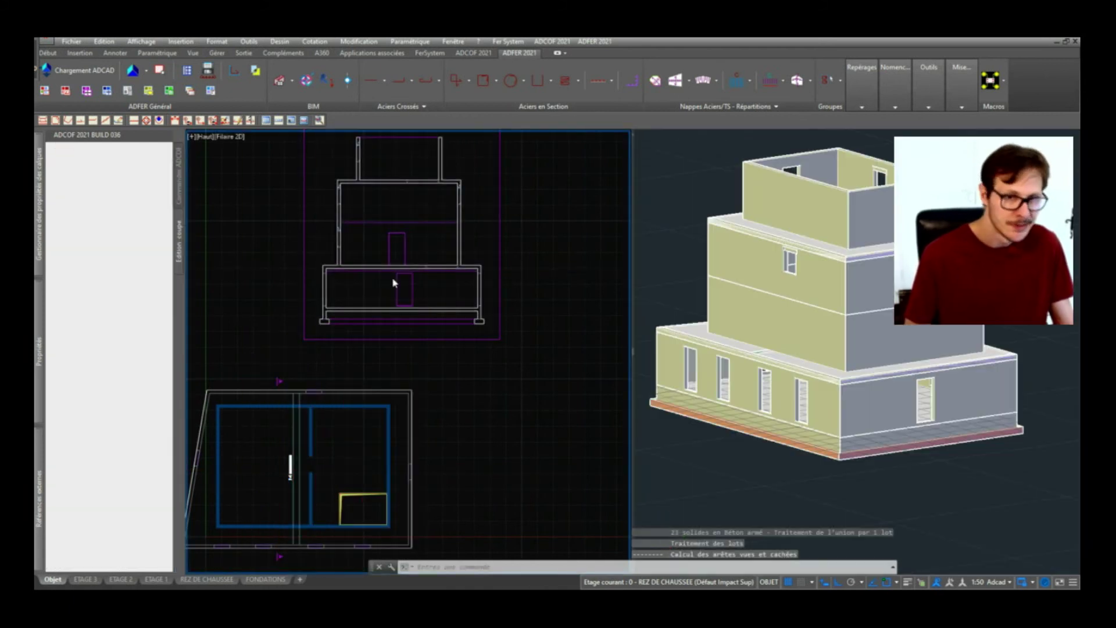
# Step: Measure the beam's height in section A-A from its underside up to the top of the ground floor's upper slab
pyautogui.scroll(5, 442, 284)
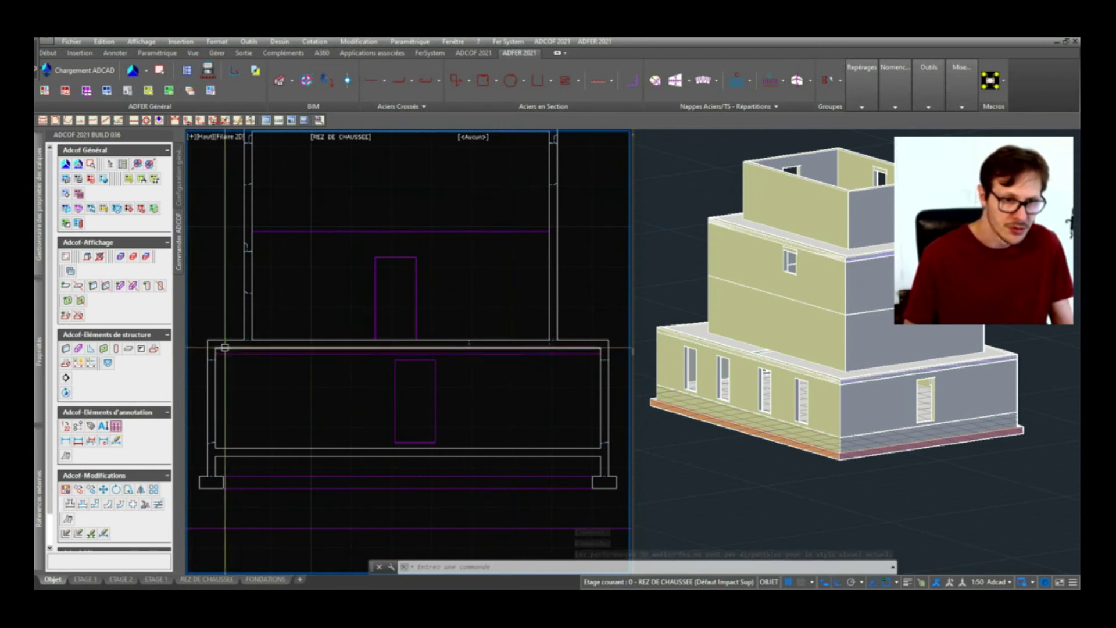
pyautogui.scroll(5, 225, 347)
pyautogui.write('d poi')
pyautogui.press('Return')
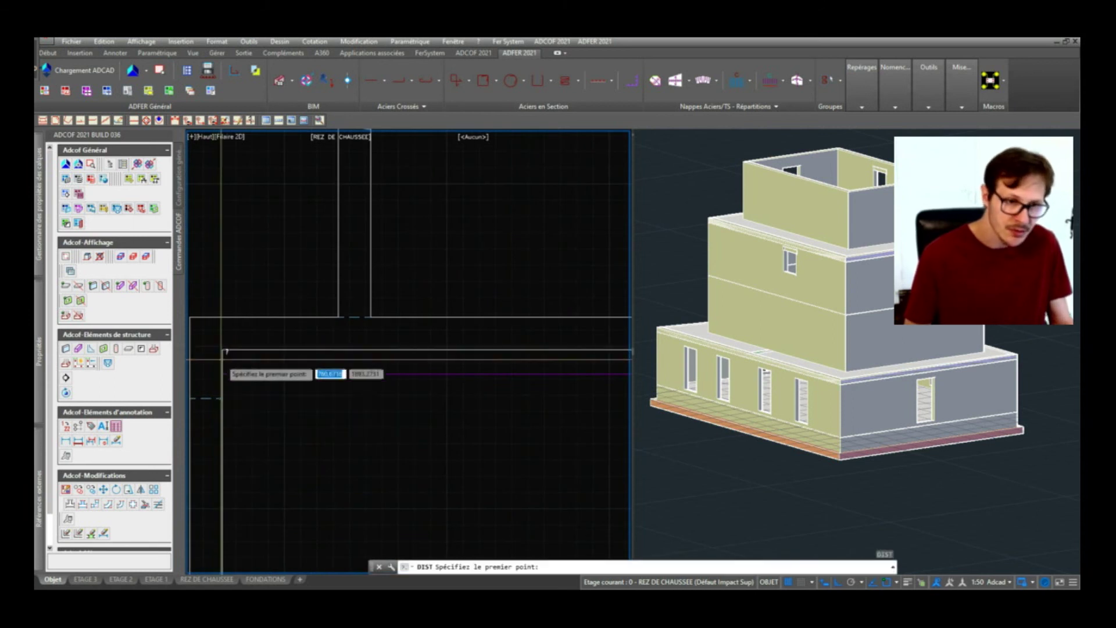
pyautogui.click(222, 373)
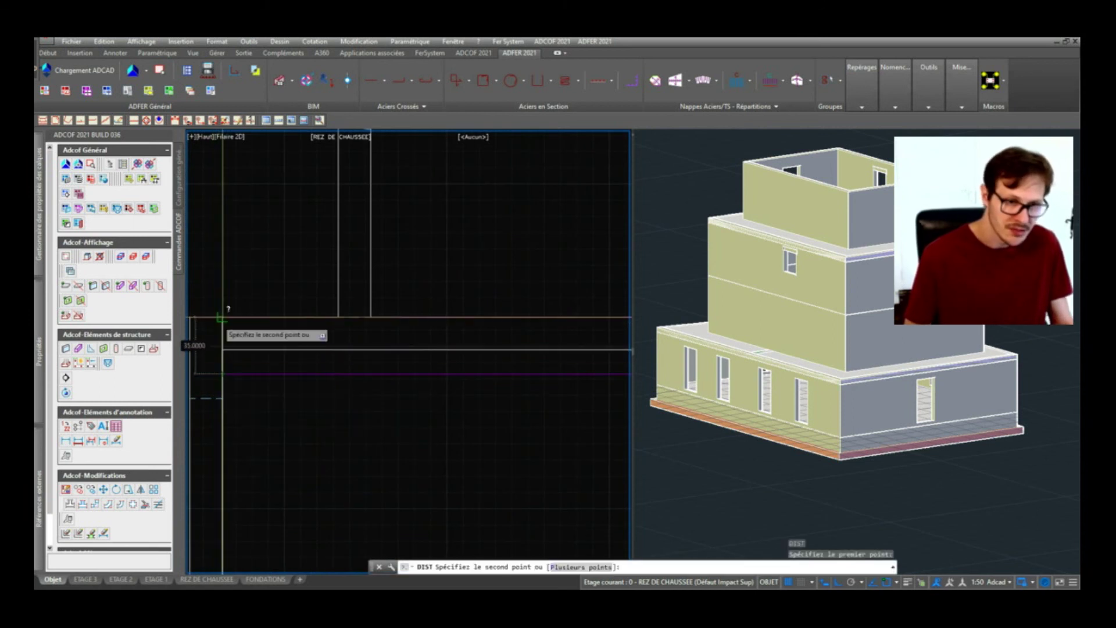
pyautogui.scroll(-5, 222, 349)
pyautogui.press('Escape')
pyautogui.scroll(4, 391, 401)
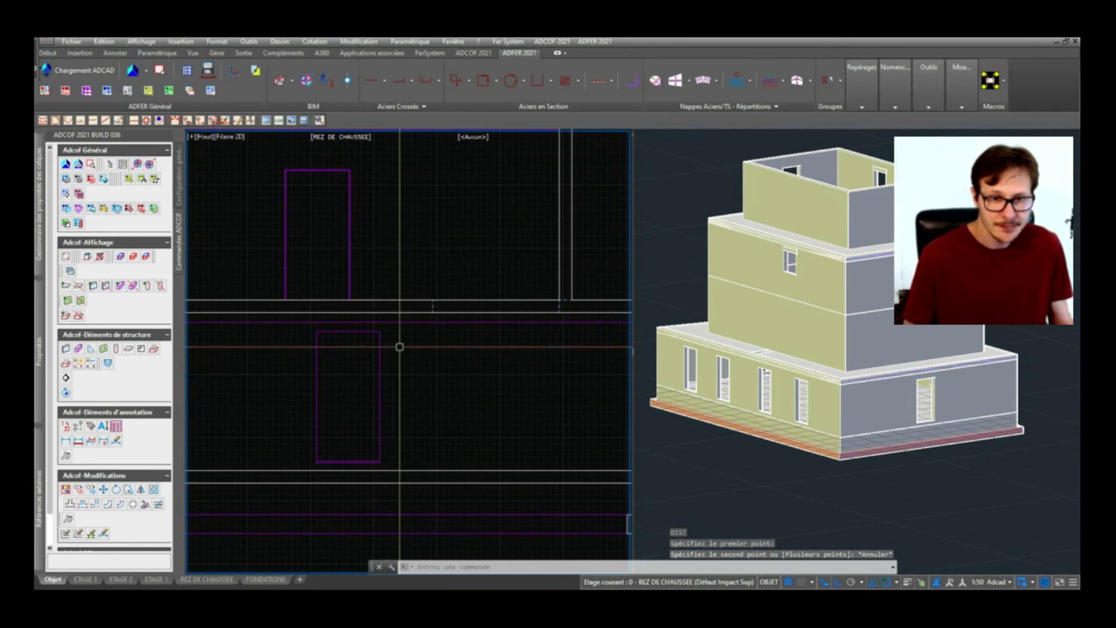
# Step: Try to label the beam in section A-A with the POUTRE style "Rep. POUTRE"
pyautogui.scroll(-4, 399, 326)
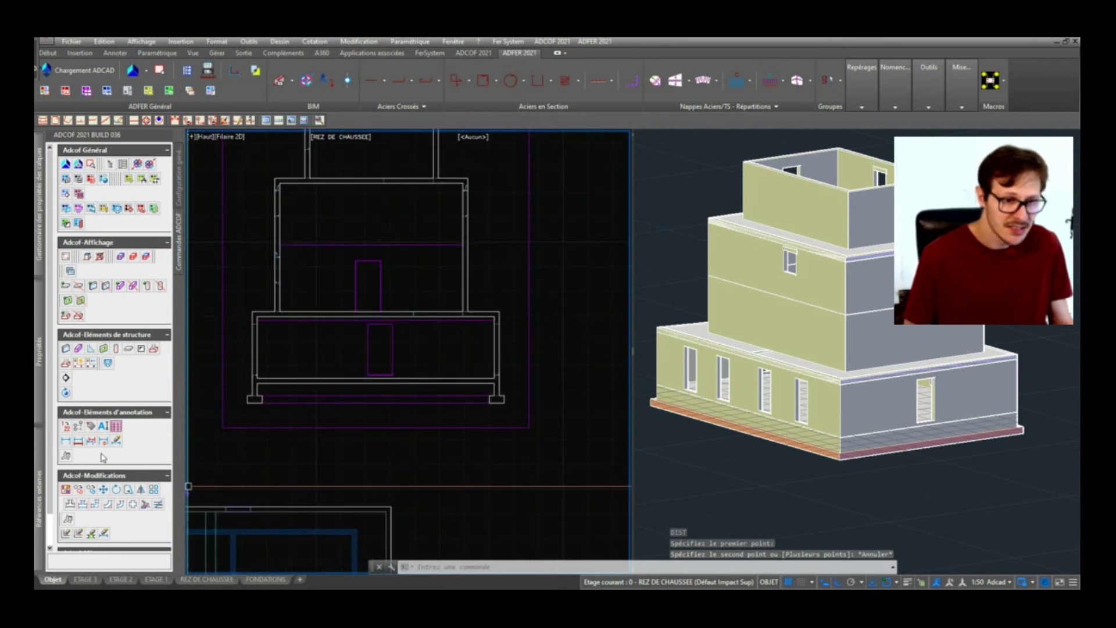
pyautogui.click(91, 426)
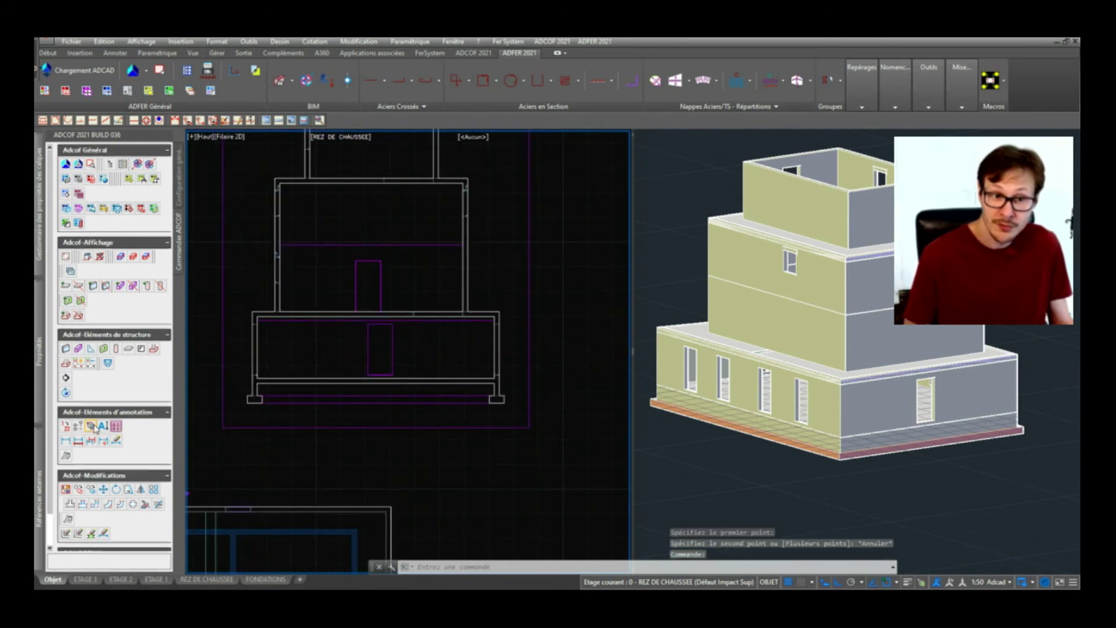
pyautogui.click(422, 324)
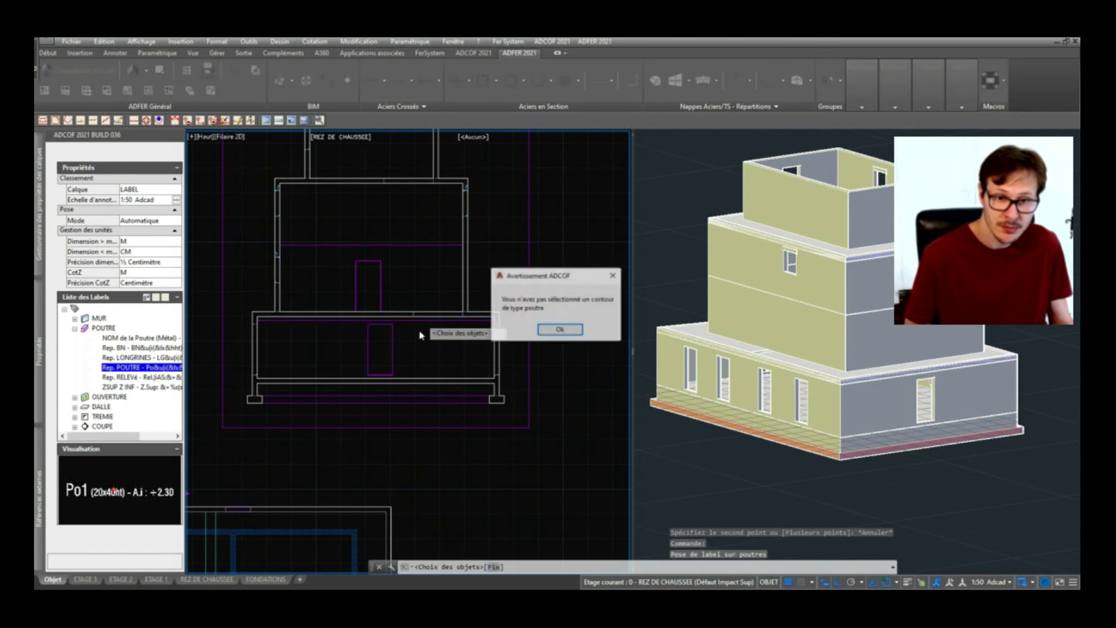
pyautogui.click(560, 330)
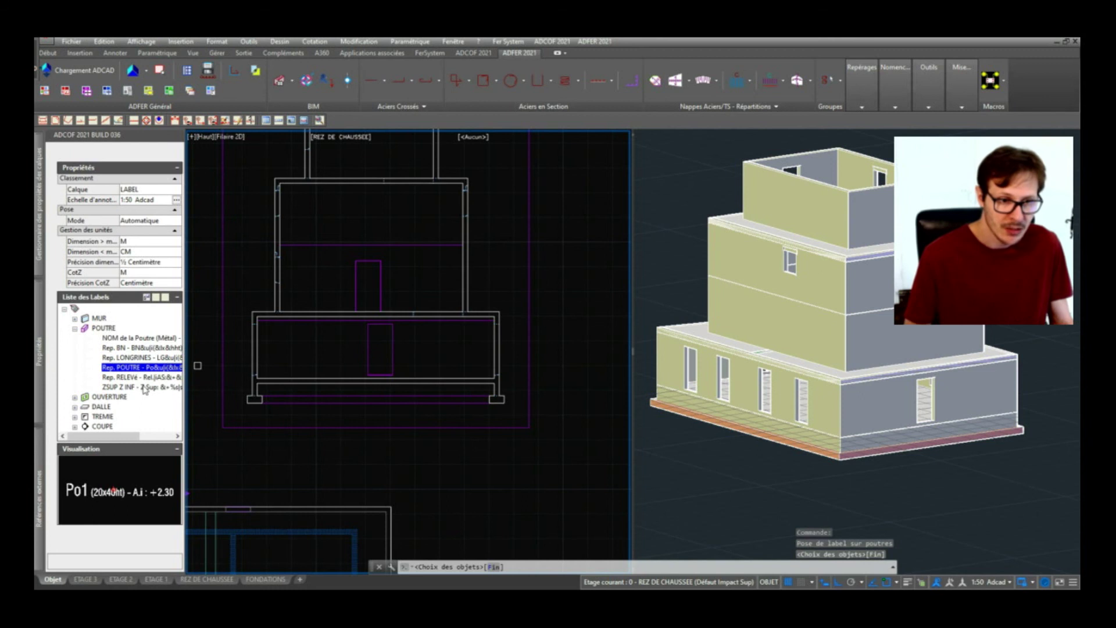
pyautogui.scroll(-4, 398, 319)
pyautogui.scroll(4, 317, 448)
pyautogui.moveTo(540, 240); pyautogui.dragTo(391, 378, button='middle')
pyautogui.scroll(4, 404, 270)
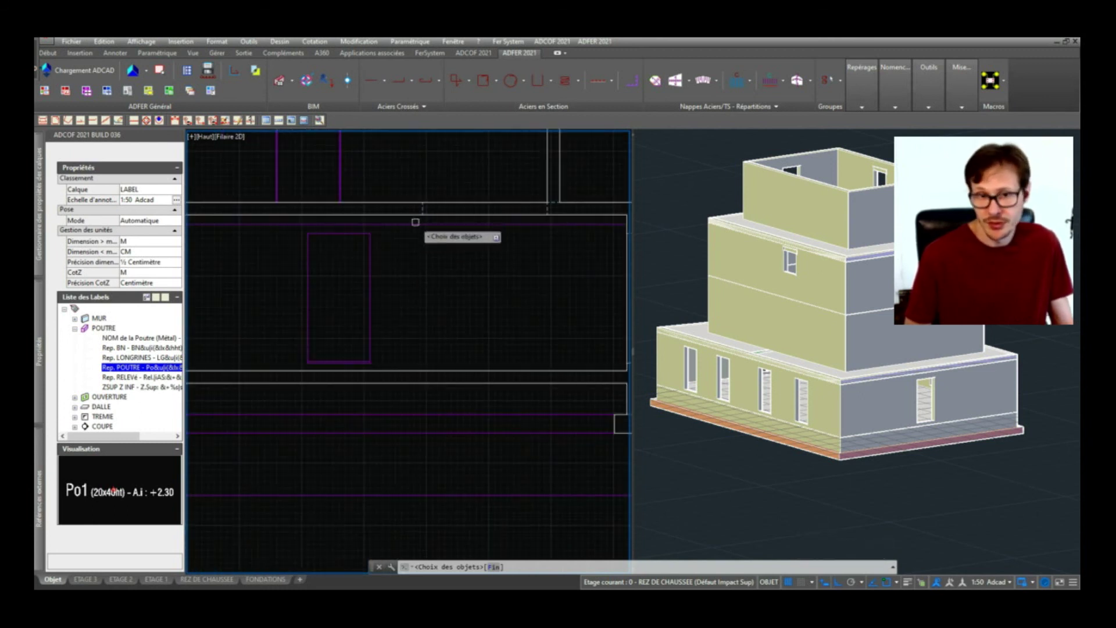
pyautogui.scroll(-2, 414, 299)
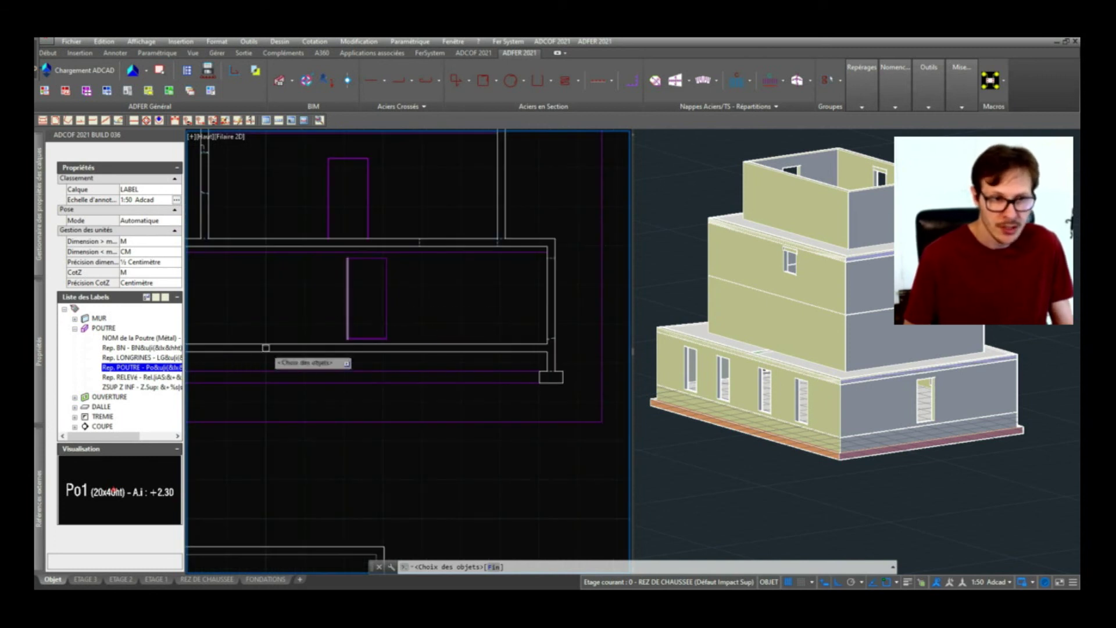
pyautogui.press('Escape')
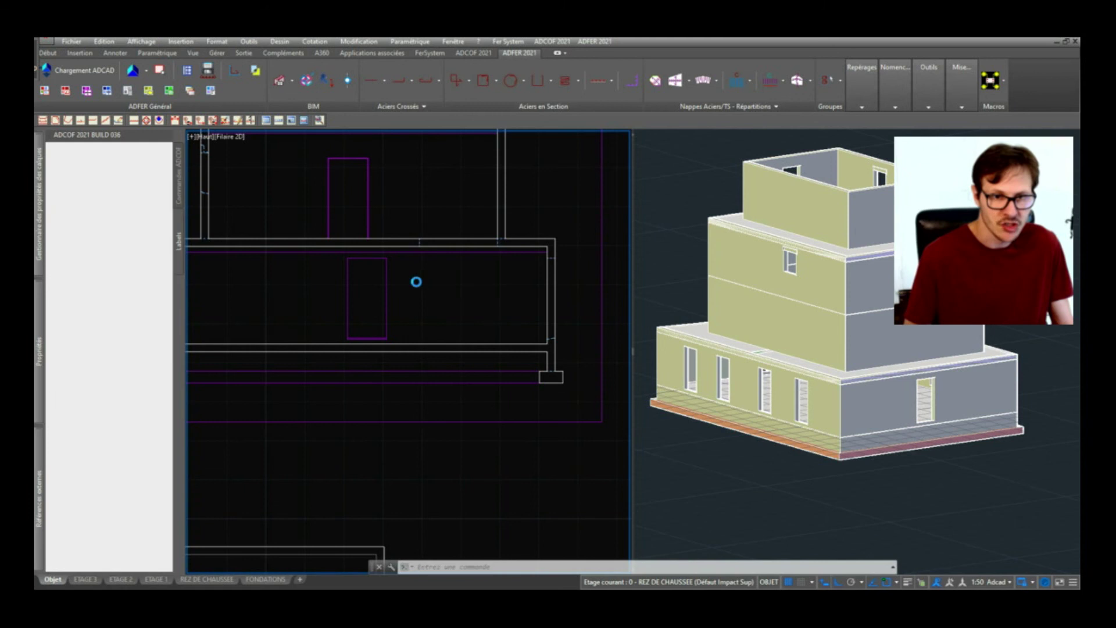
# Step: Draw a multileader running straight down from the beam's underside in section A-A
pyautogui.write('lr')
pyautogui.press('Return')
pyautogui.scroll(6, 418, 249)
pyautogui.click(419, 251)
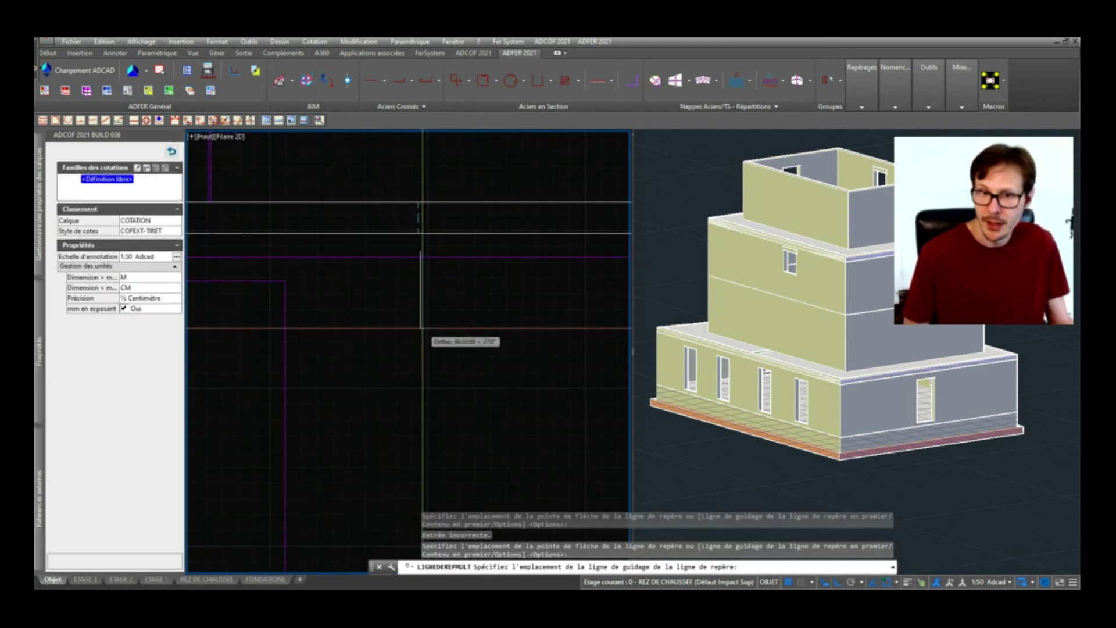
pyautogui.click(420, 330)
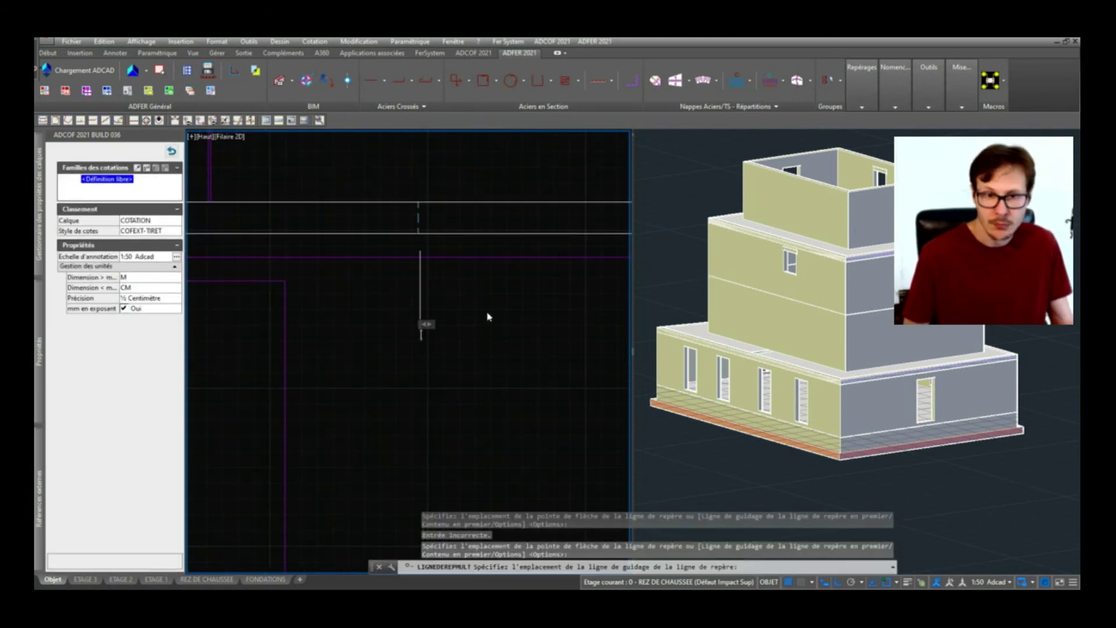
pyautogui.click(430, 259)
# Step: Delete the multileader just drawn below the beam in the section
pyautogui.scroll(14, 420, 249)
pyautogui.click(400, 253)
pyautogui.click(339, 291)
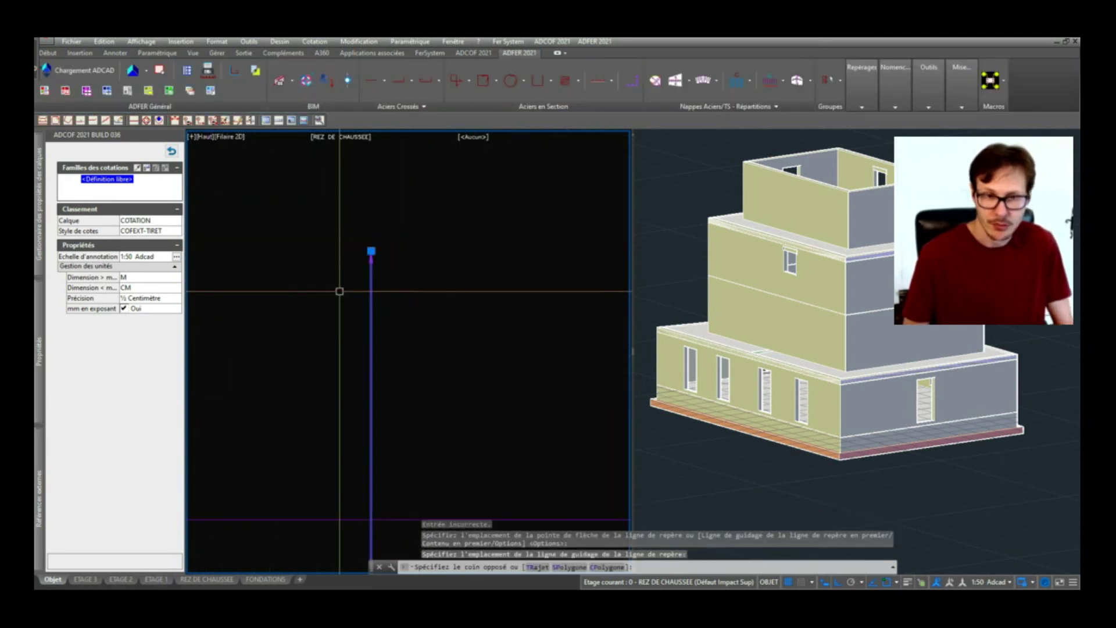
pyautogui.scroll(-14, 421, 260)
pyautogui.press('Delete')
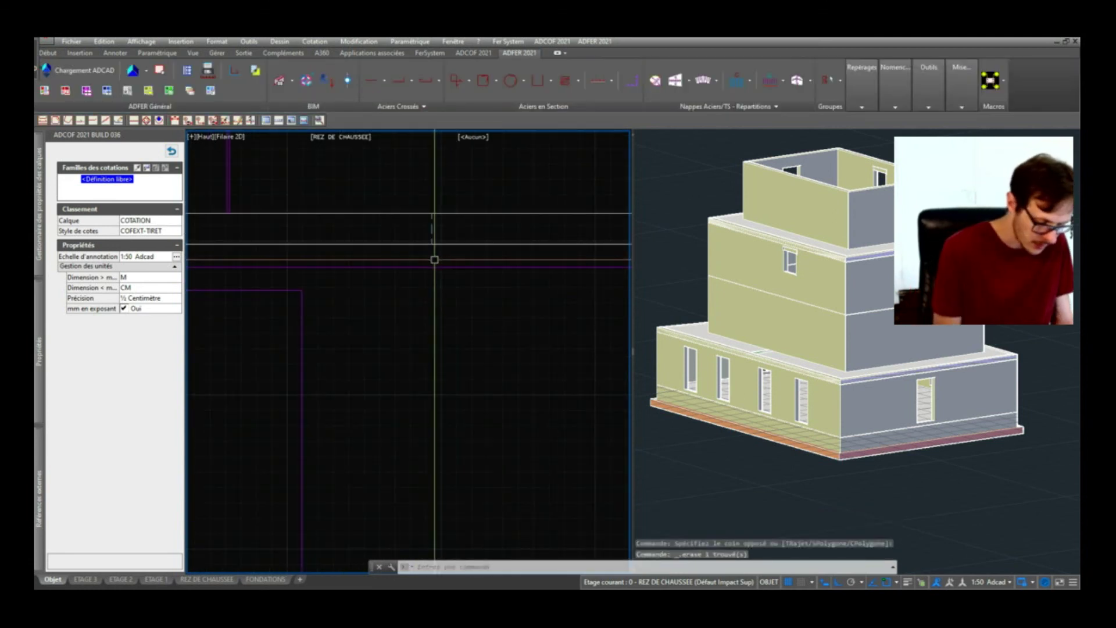
# Step: View the available multileader styles and close the style manager without changing any
pyautogui.press('Return')
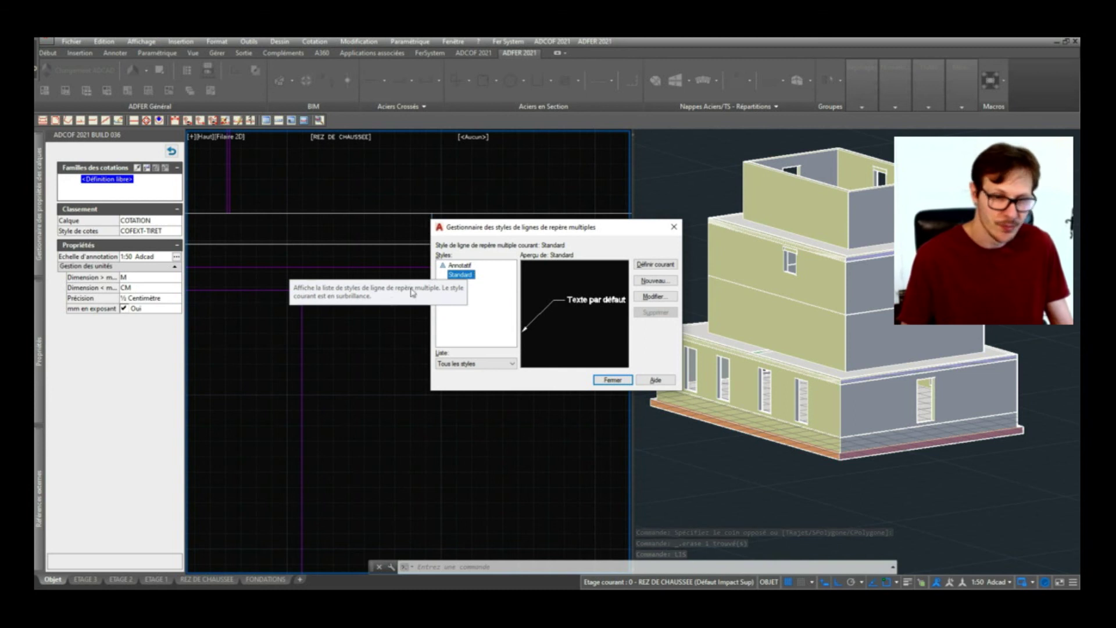
pyautogui.press('Escape')
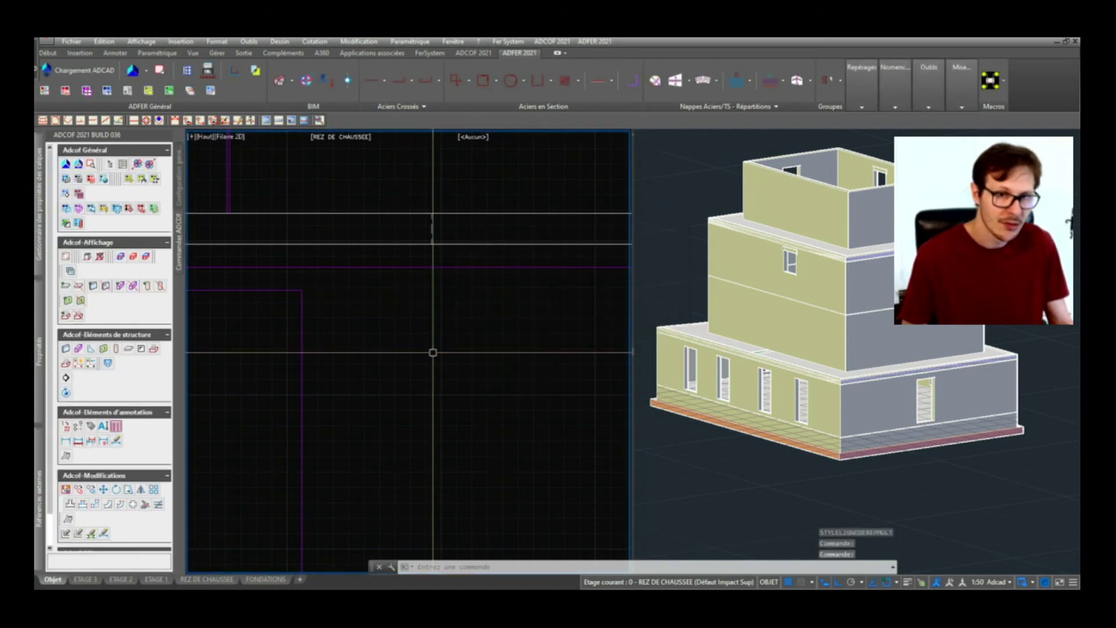
pyautogui.press('Escape')
# Step: Try to dimension the ground floor in section A-A from the floor's top line and the doorway's right edge
pyautogui.scroll(-10, 440, 309)
pyautogui.scroll(4, 400, 303)
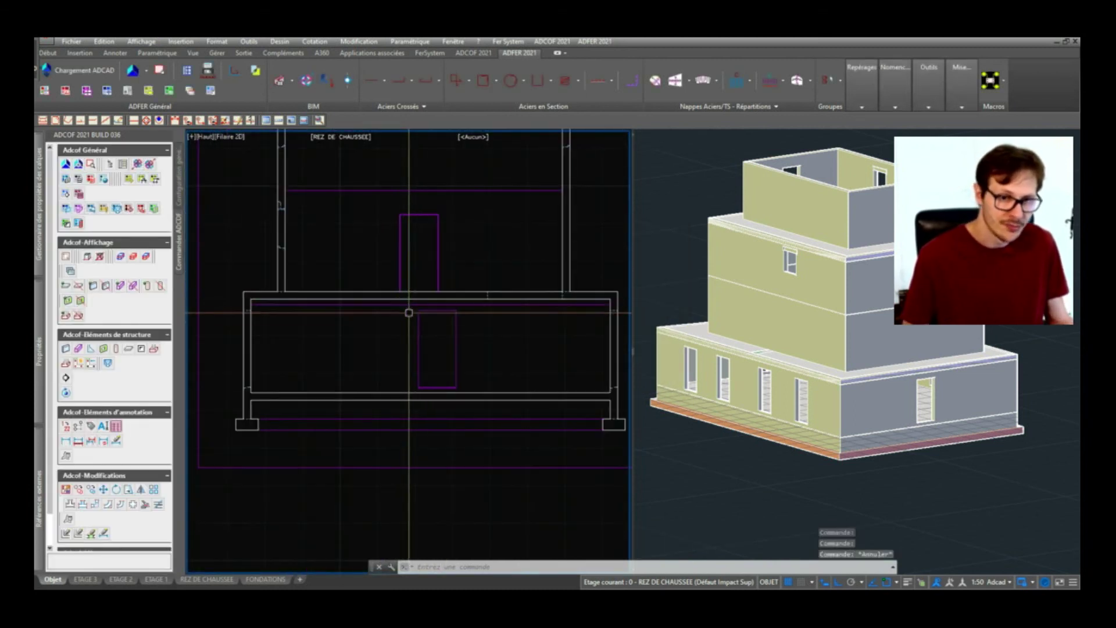
pyautogui.click(79, 442)
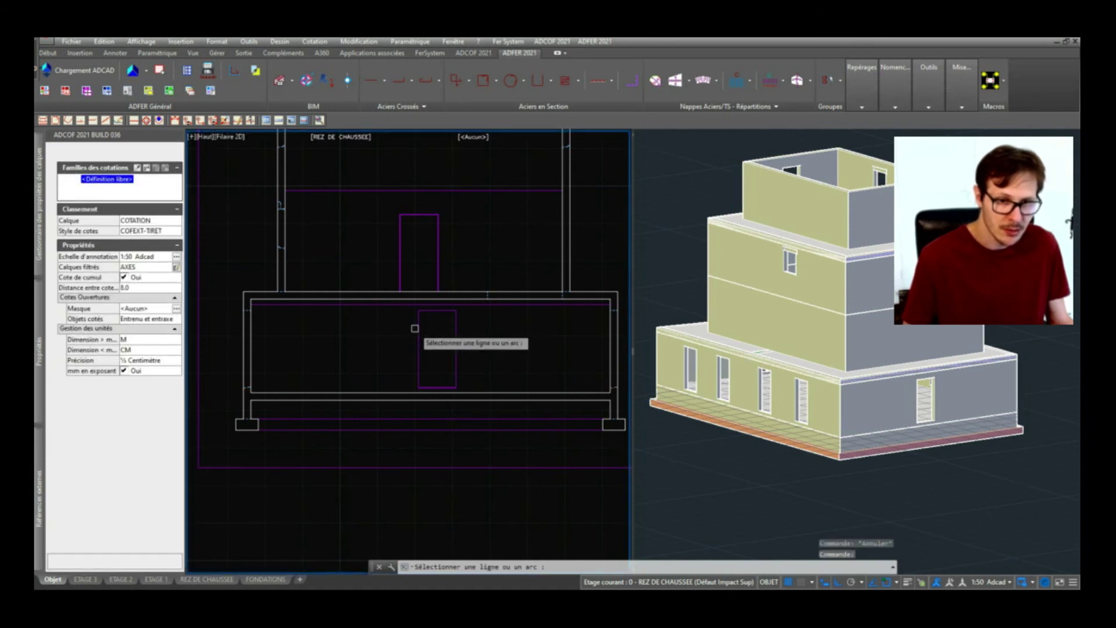
pyautogui.click(419, 391)
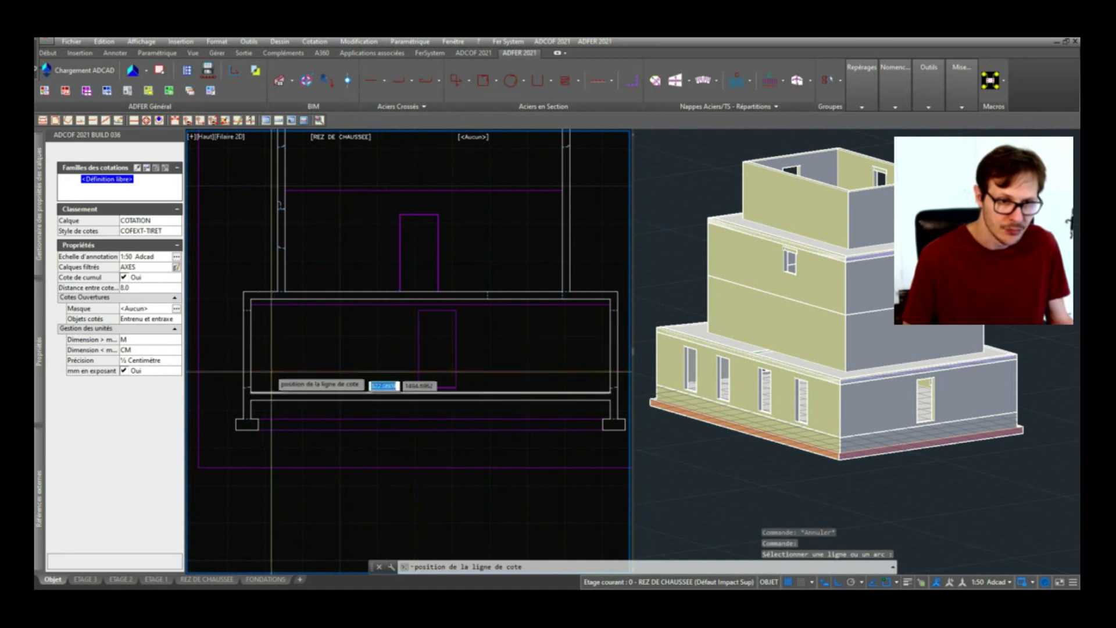
pyautogui.click(251, 354)
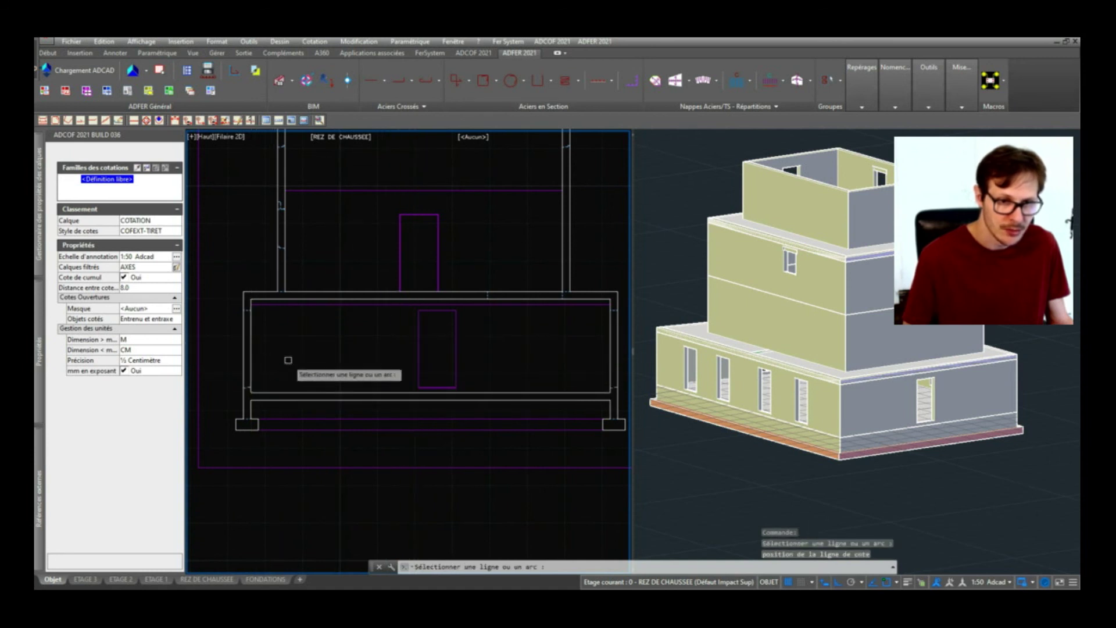
pyautogui.click(457, 335)
pyautogui.click(470, 305)
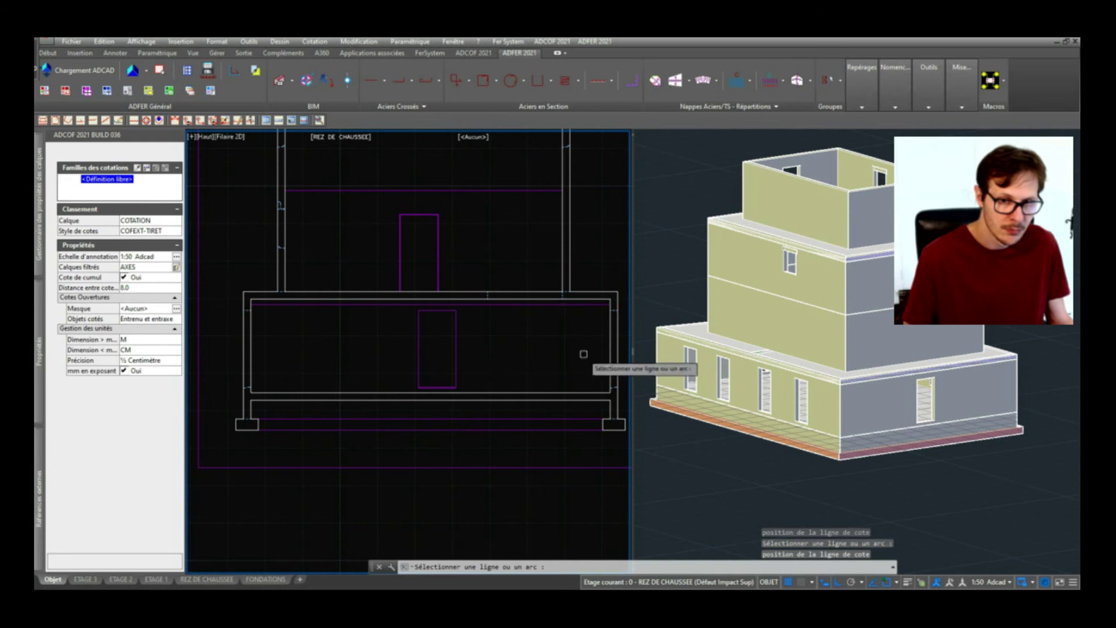
# Step: Try to dimension the inner face of the ground floor's right-hand wall in section A-A
pyautogui.moveTo(599, 350); pyautogui.dragTo(553, 355, button='middle')
pyautogui.click(563, 340)
pyautogui.rightClick(544, 380)
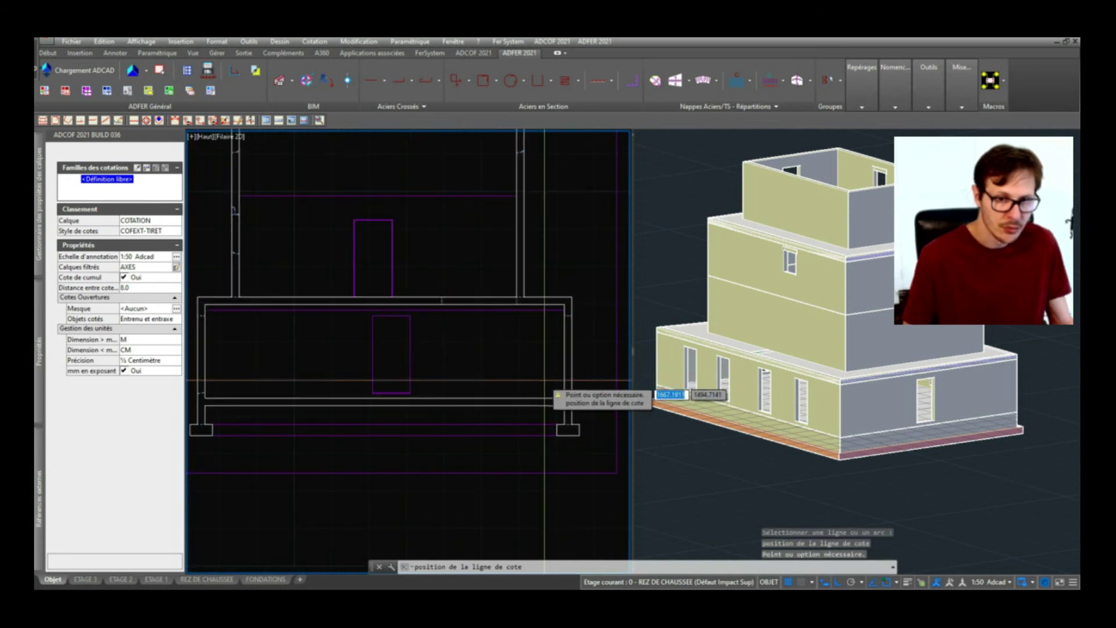
pyautogui.press('Escape')
pyautogui.press('Escape')
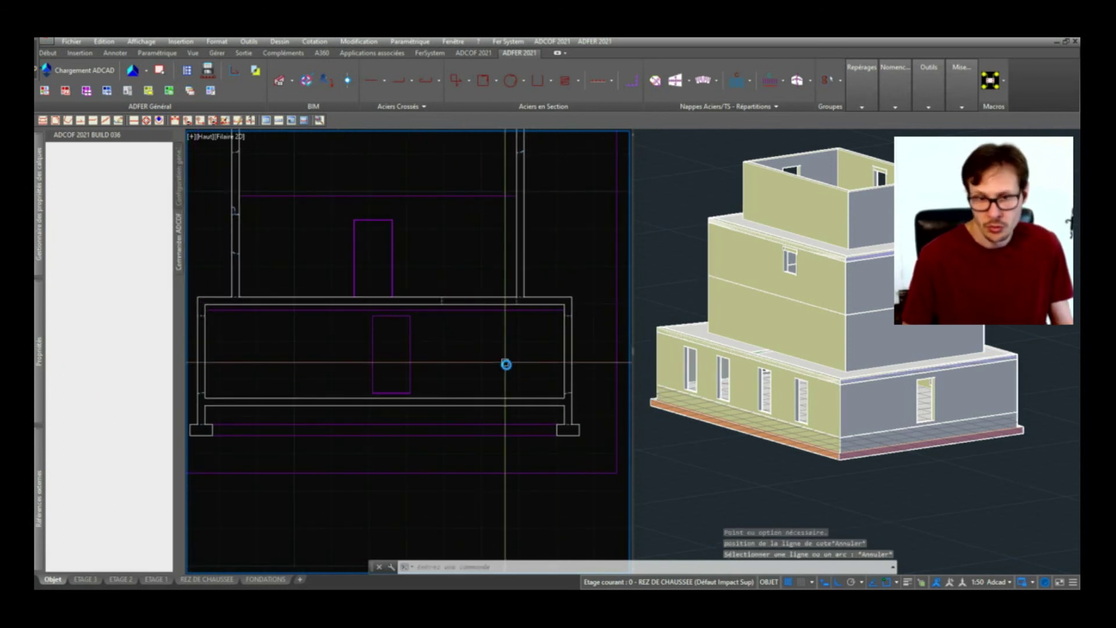
# Step: Dimension the slanted wall and its opening along the inner face in the ground floor plan, without opening-centre or cumulative dimensions
pyautogui.scroll(-6, 486, 280)
pyautogui.scroll(4, 389, 419)
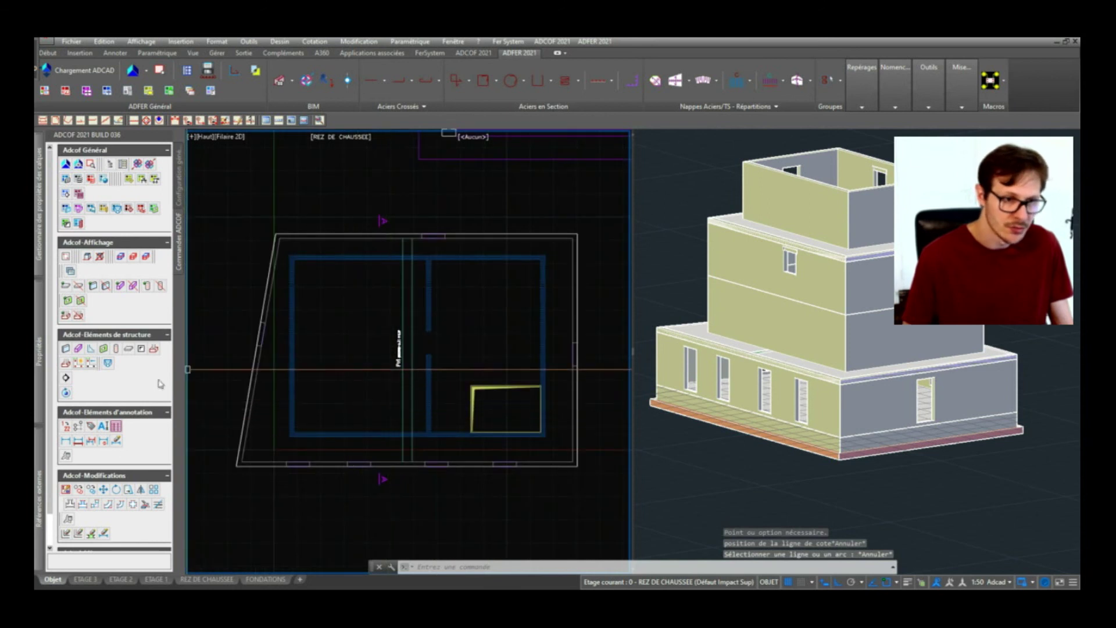
pyautogui.click(79, 441)
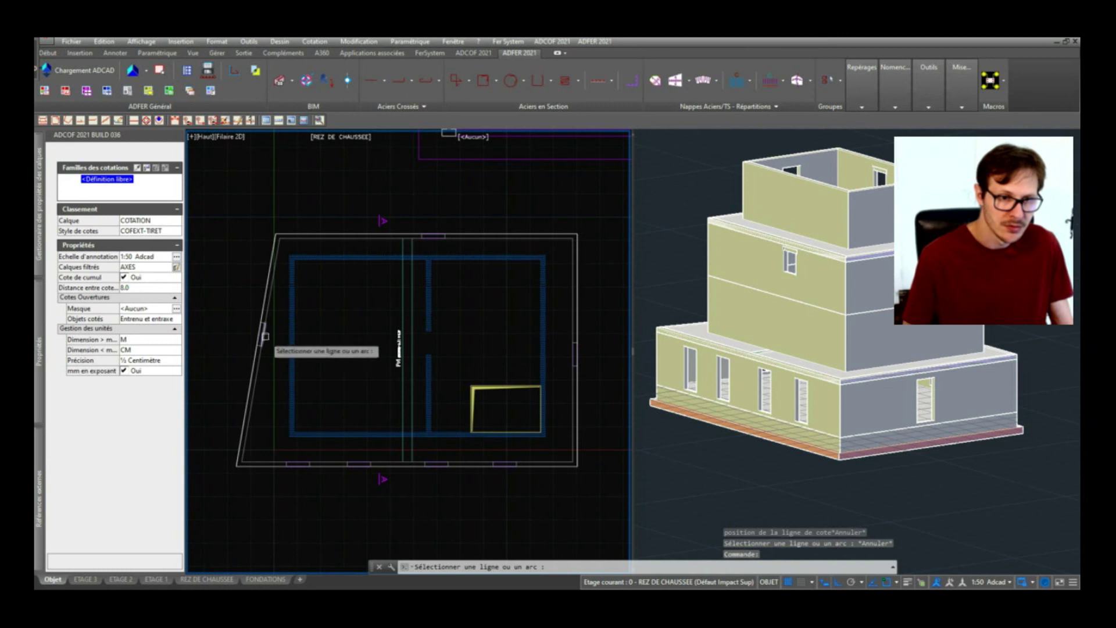
pyautogui.click(399, 340)
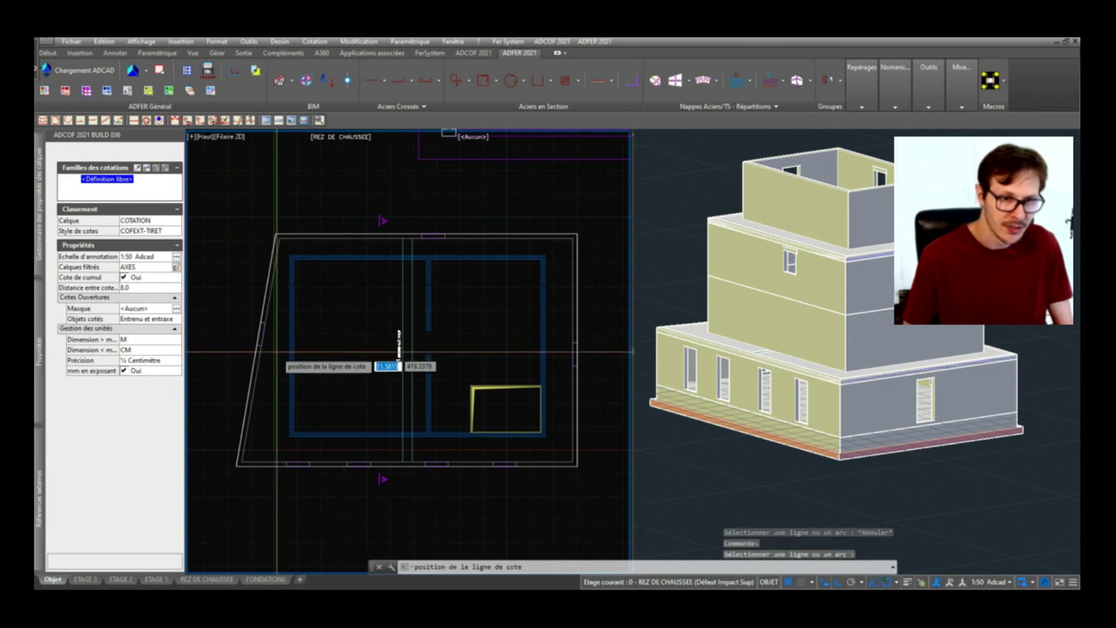
pyautogui.scroll(4, 271, 356)
pyautogui.click(266, 356)
pyautogui.scroll(-6, 294, 352)
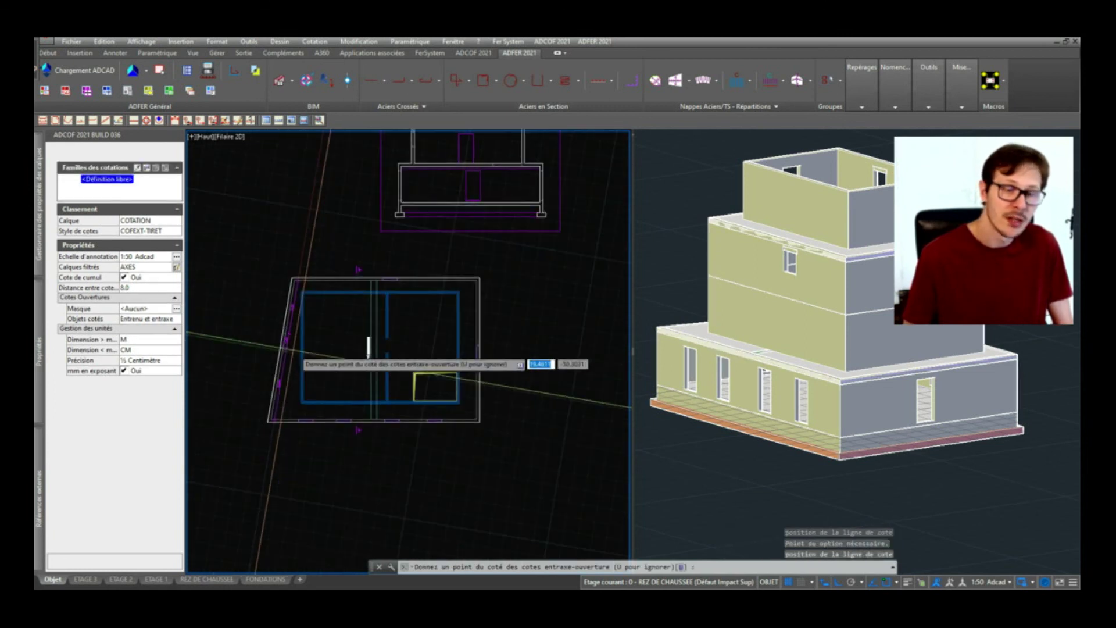
pyautogui.scroll(6, 277, 333)
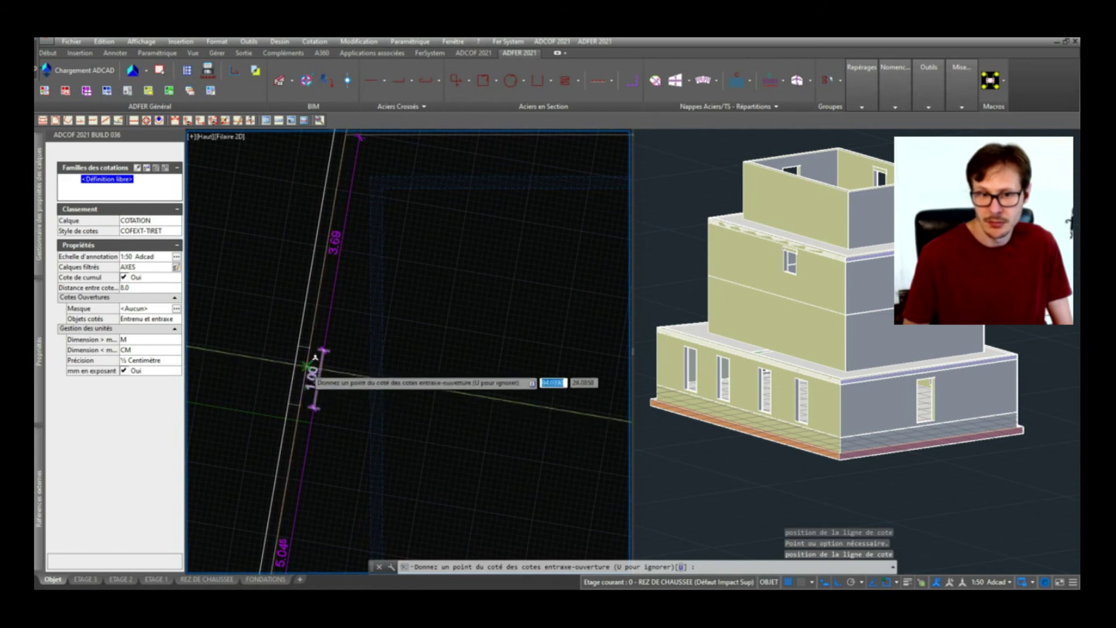
pyautogui.scroll(-4, 305, 381)
pyautogui.press('Return')
pyautogui.scroll(4, 318, 314)
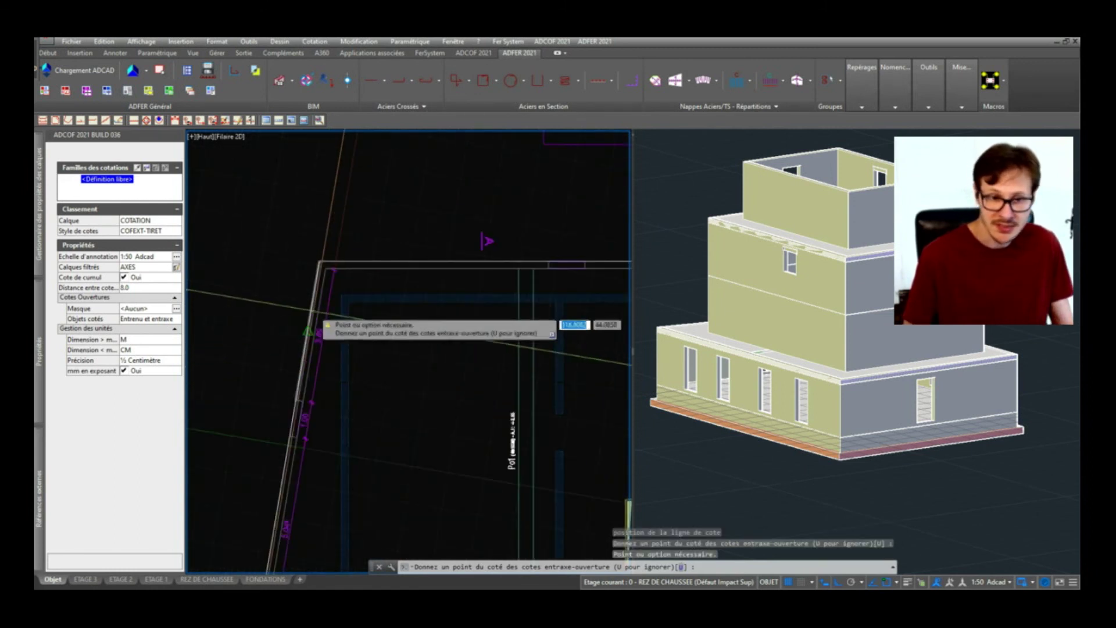
pyautogui.press('Escape')
pyautogui.press('Escape')
pyautogui.press('Escape')
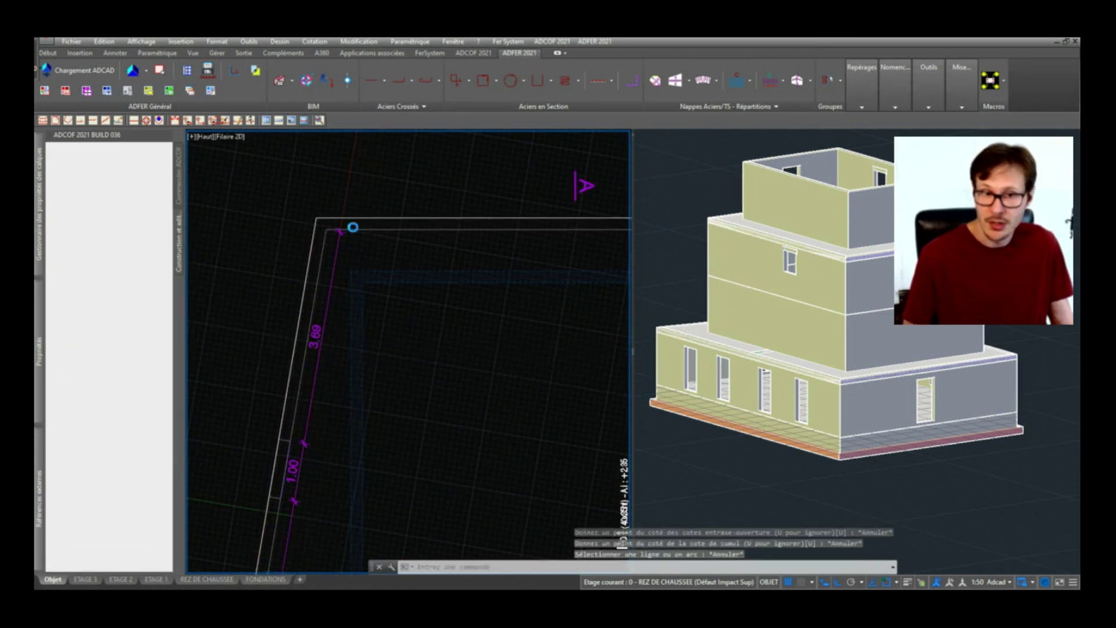
# Step: Examine the dimension chain along the slanted wall of the ground floor plan from one end to the other
pyautogui.scroll(-5, 380, 340)
pyautogui.scroll(5, 335, 418)
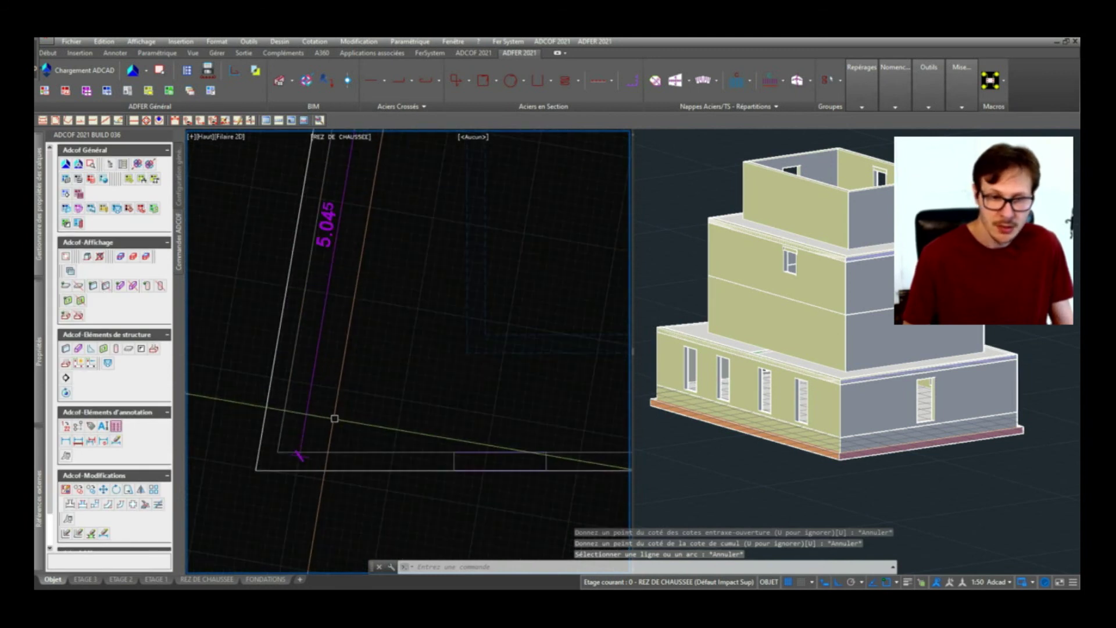
pyautogui.scroll(-3, 335, 418)
pyautogui.scroll(4, 368, 256)
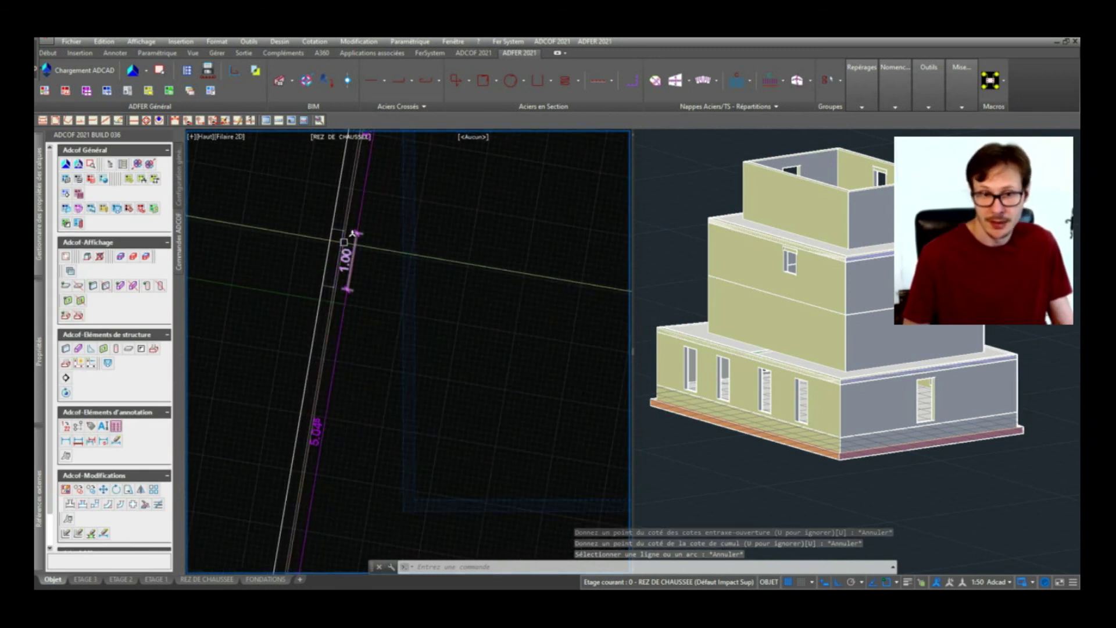
pyautogui.scroll(-4, 303, 361)
pyautogui.moveTo(593, 237); pyautogui.dragTo(495, 263, button='middle')
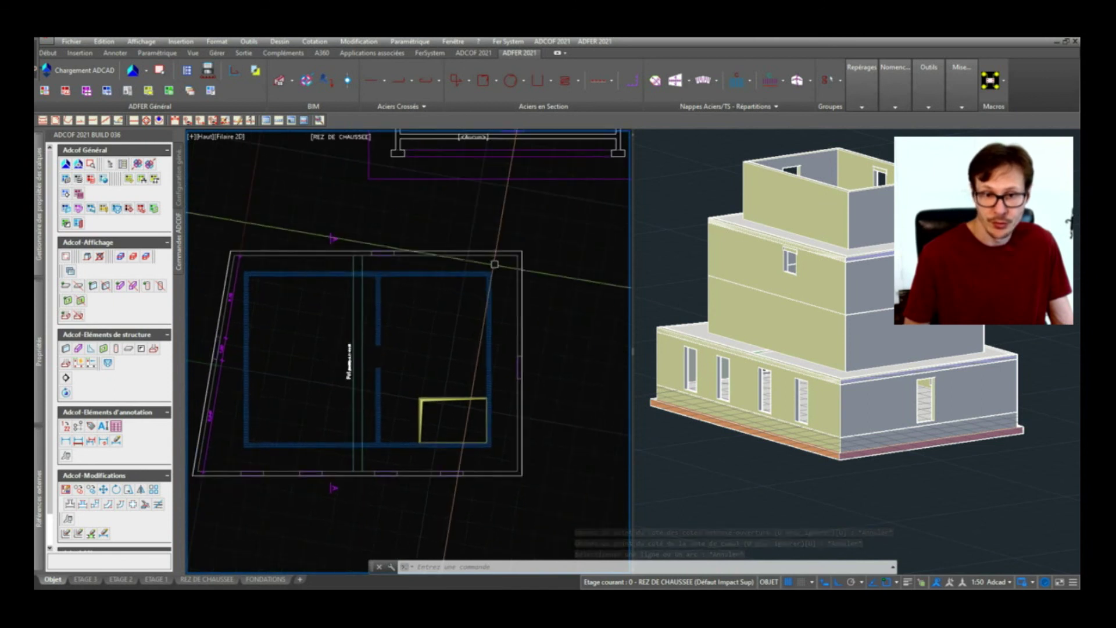
pyautogui.moveTo(479, 406); pyautogui.dragTo(497, 412, button='middle')
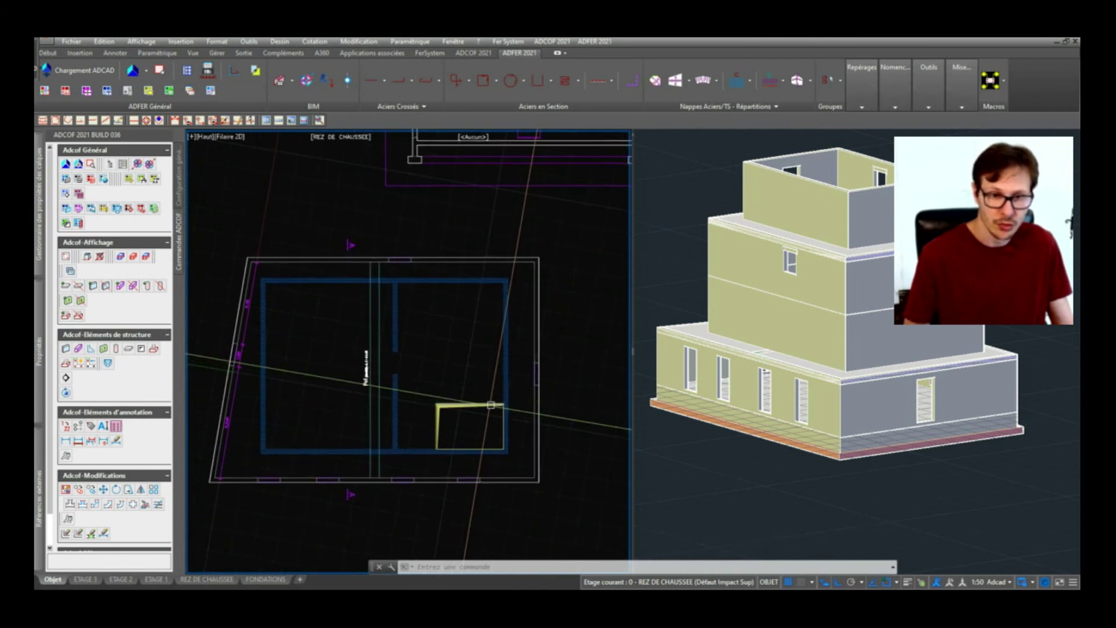
pyautogui.press('Escape')
pyautogui.press('Escape')
pyautogui.scroll(-2, 479, 352)
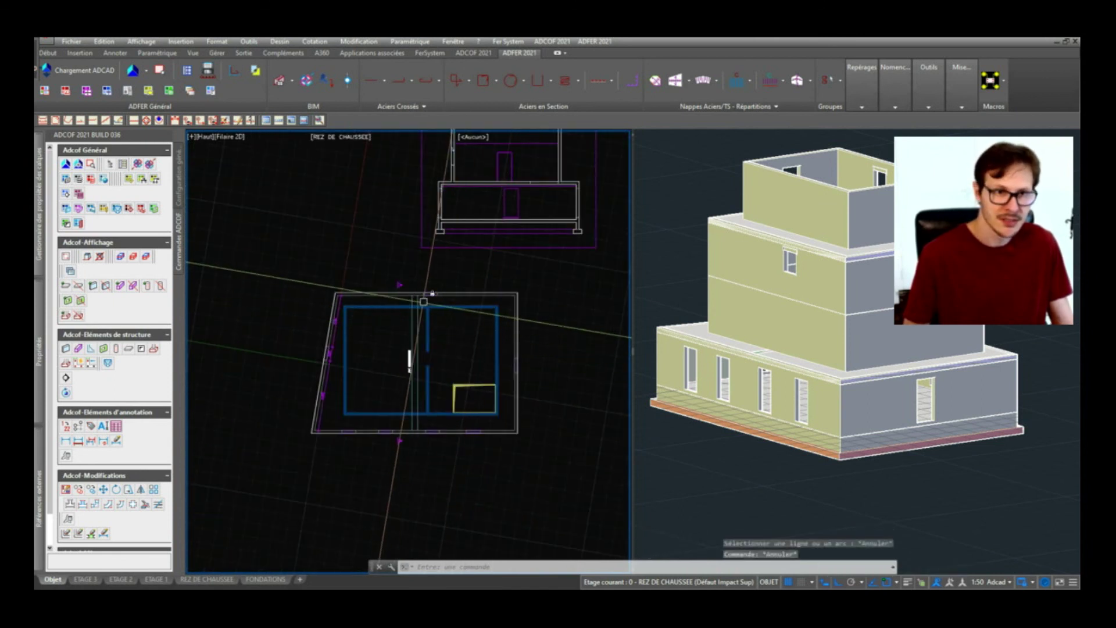
pyautogui.click(207, 140)
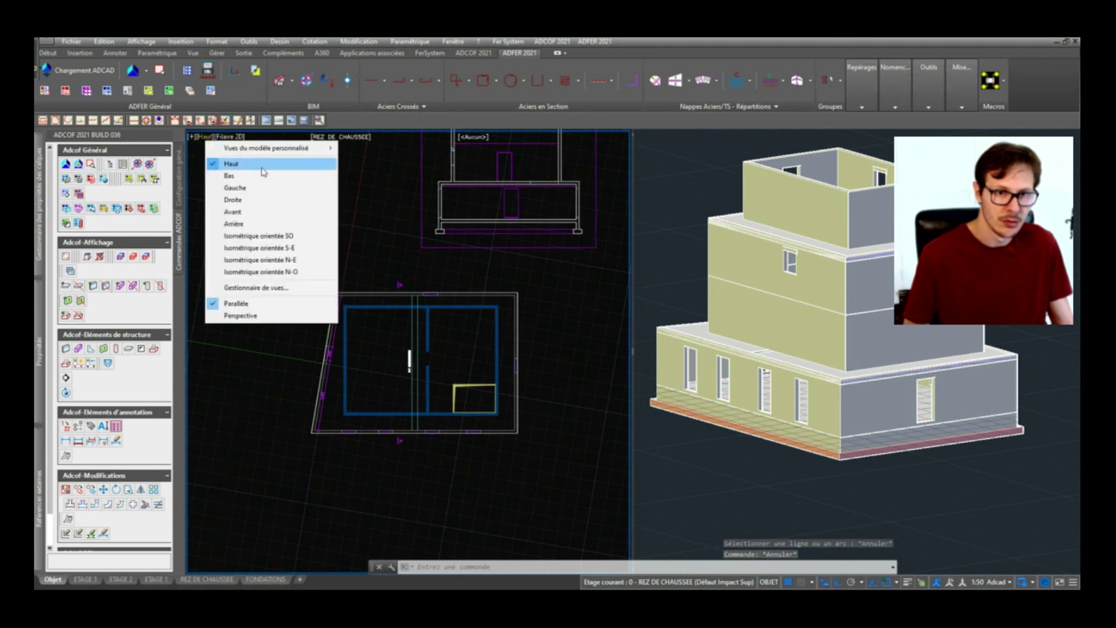
pyautogui.click(410, 252)
pyautogui.scroll(-3, 410, 302)
pyautogui.scroll(3, 410, 302)
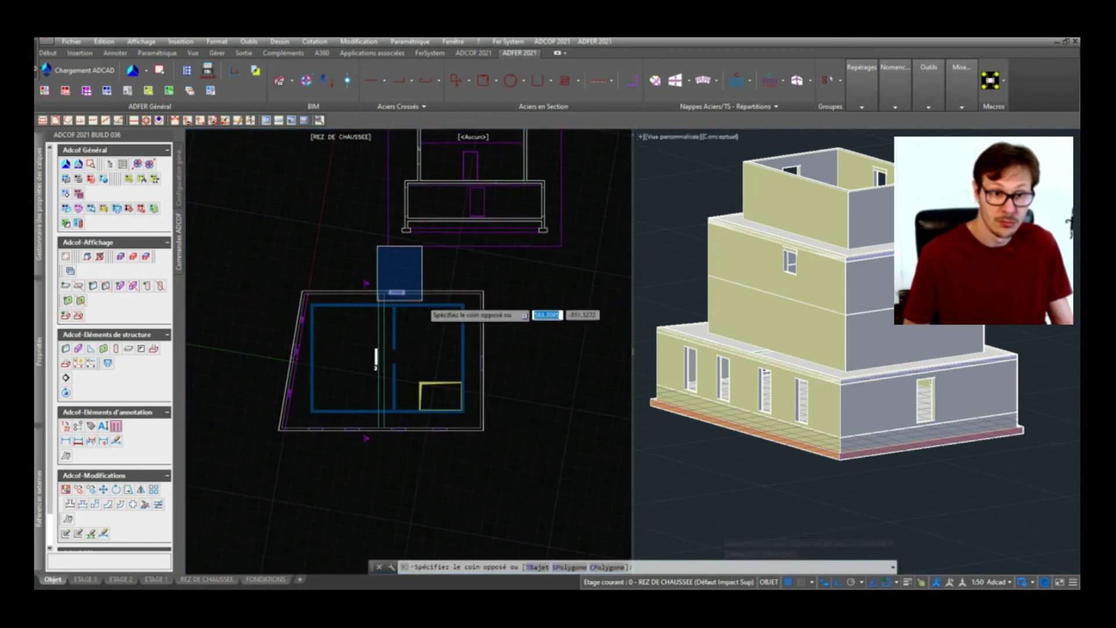
pyautogui.scroll(-2, 430, 313)
pyautogui.scroll(2, 438, 334)
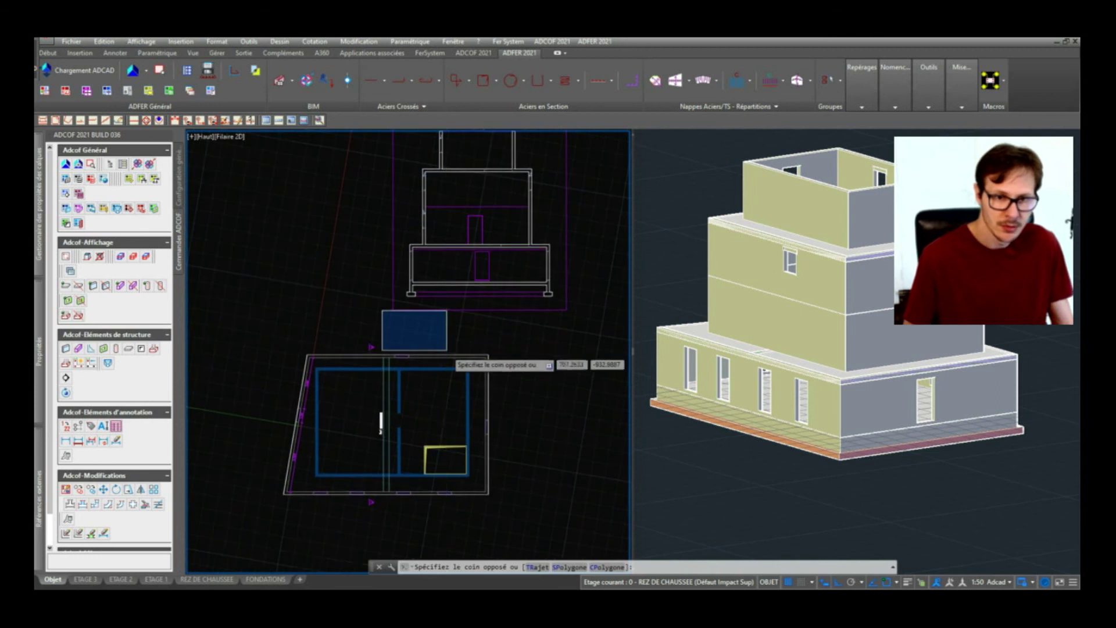
pyautogui.press('Escape')
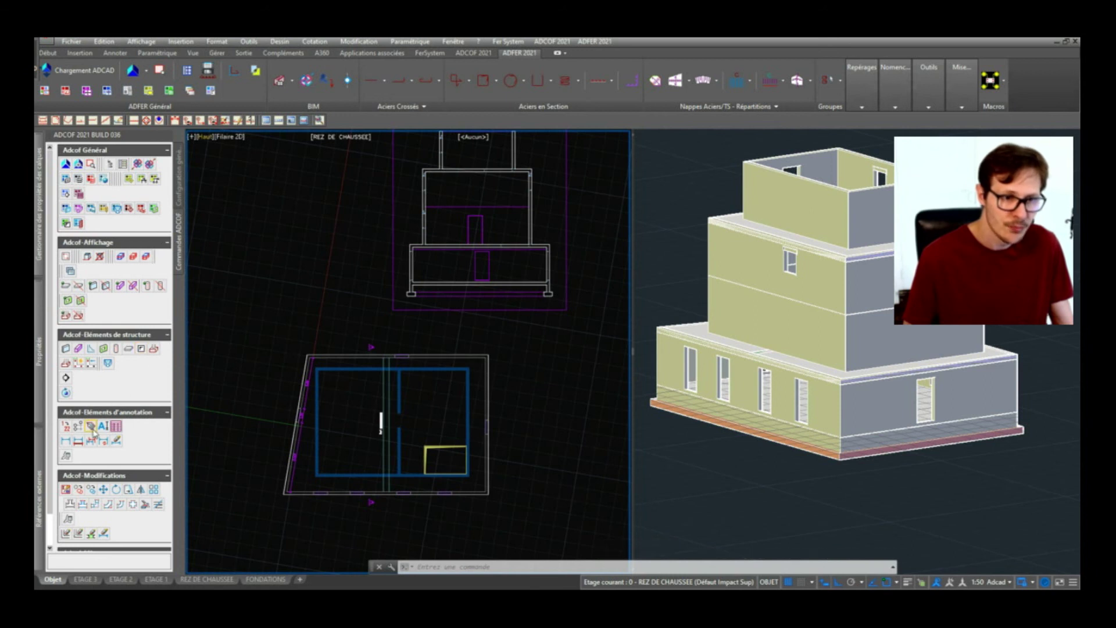
# Step: Dimension the plan's upper wall and its opening along the inner face, without opening-centre or cumulative dimensions
pyautogui.click(80, 442)
pyautogui.scroll(4, 479, 361)
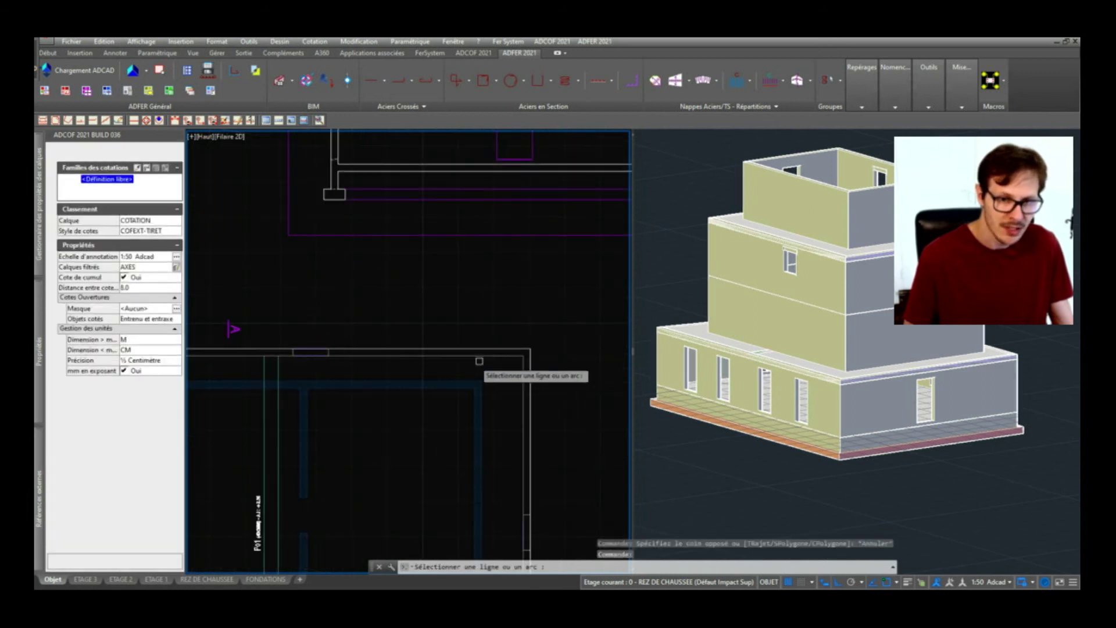
pyautogui.click(307, 355)
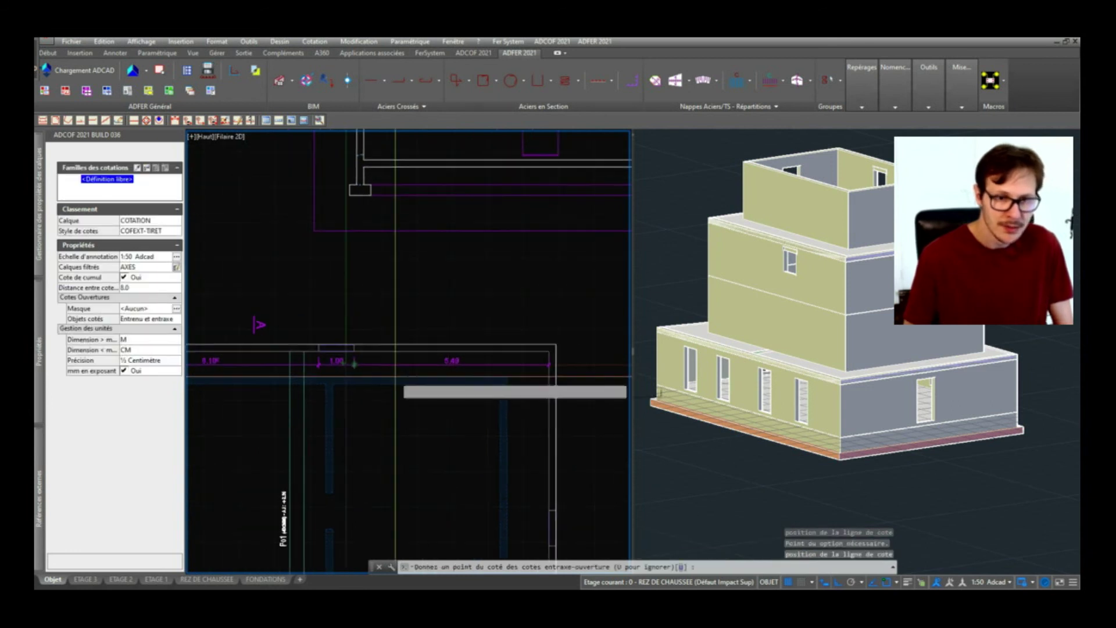
pyautogui.press('Escape')
pyautogui.scroll(-3, 428, 337)
pyautogui.press('Escape')
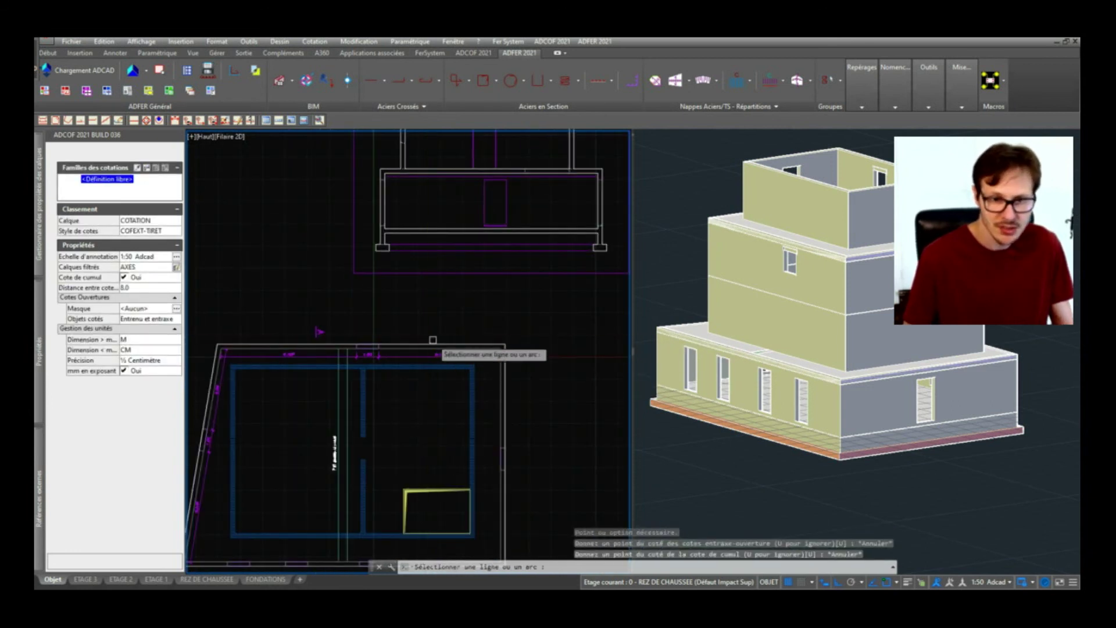
pyautogui.press('Escape')
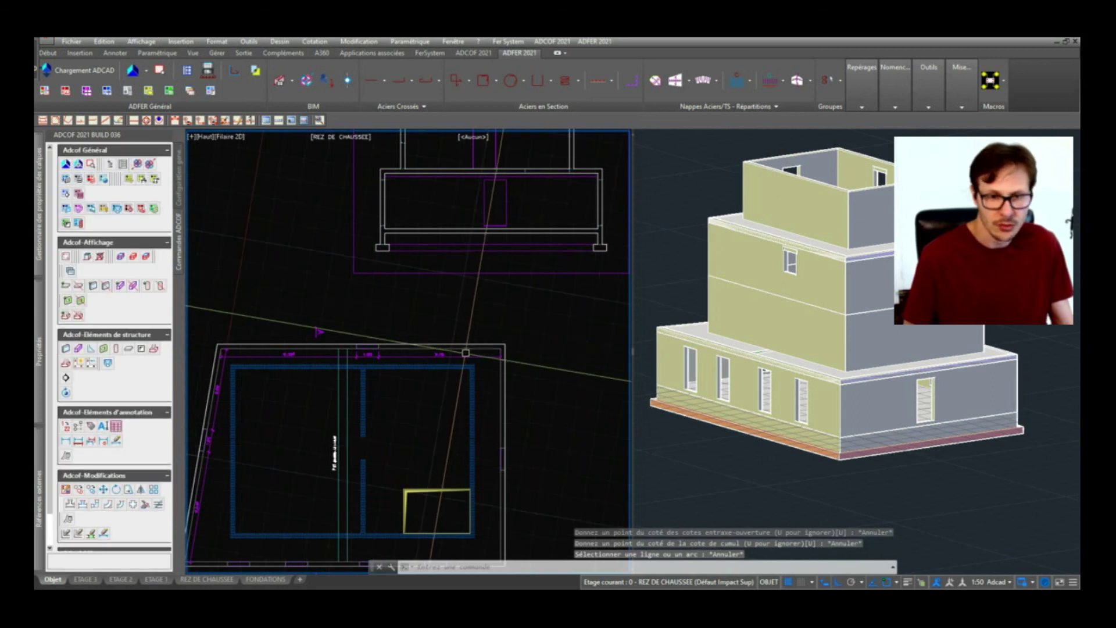
pyautogui.moveTo(410, 365); pyautogui.dragTo(481, 335, button='middle')
pyautogui.press('Escape')
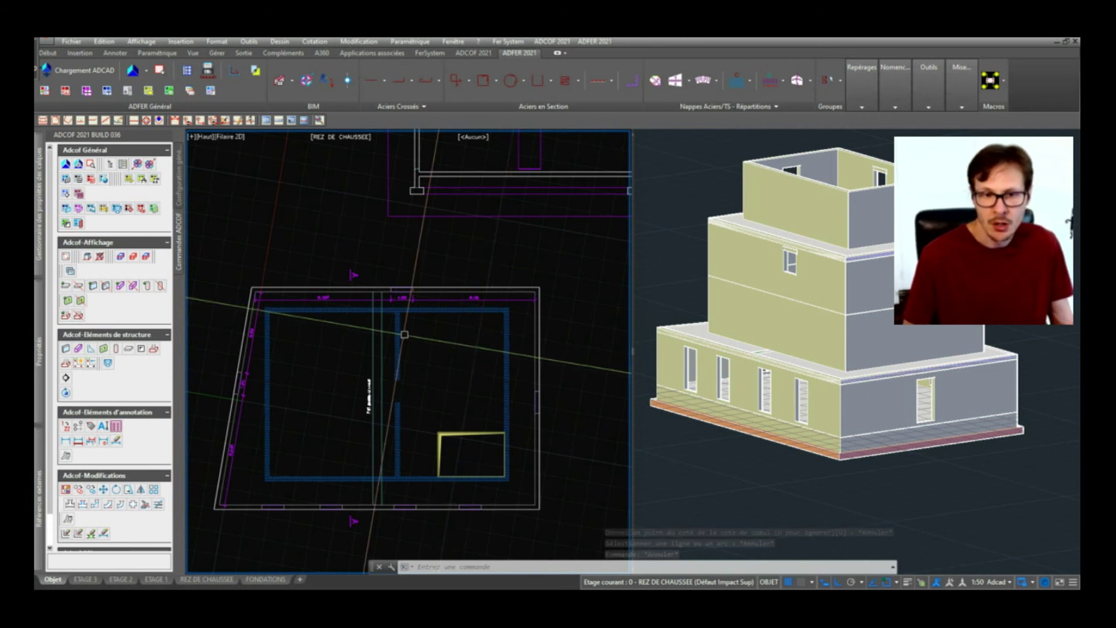
# Step: Inspect the 3D model around its ground floor and from the facade with the row of four openings
pyautogui.scroll(-5, 426, 337)
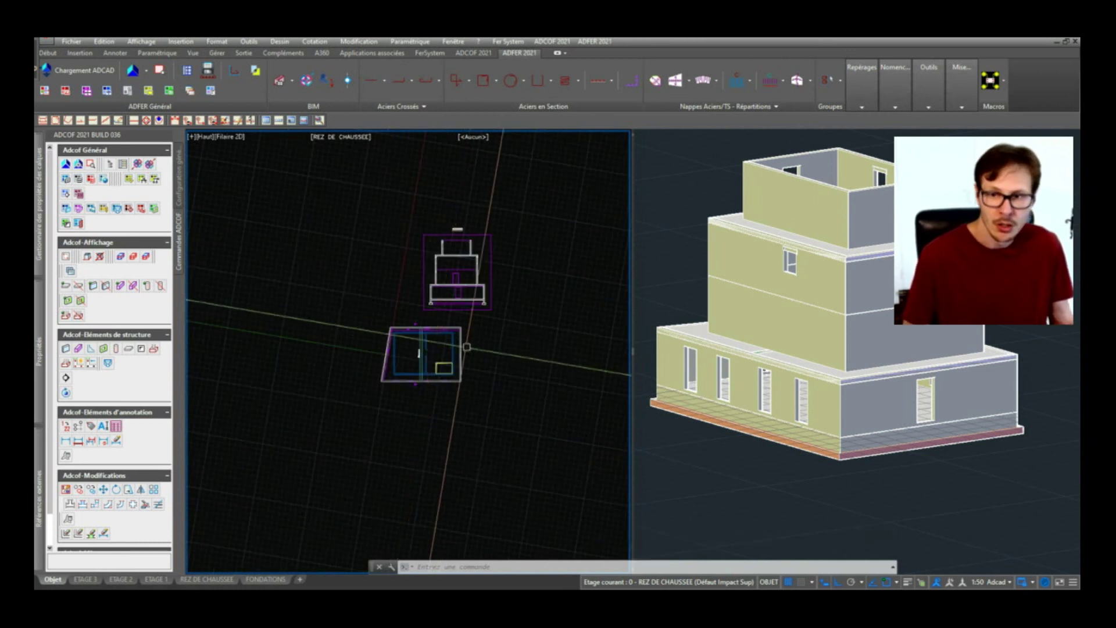
pyautogui.click(1014, 378)
pyautogui.click(491, 348)
pyautogui.scroll(4, 491, 348)
pyautogui.click(781, 387)
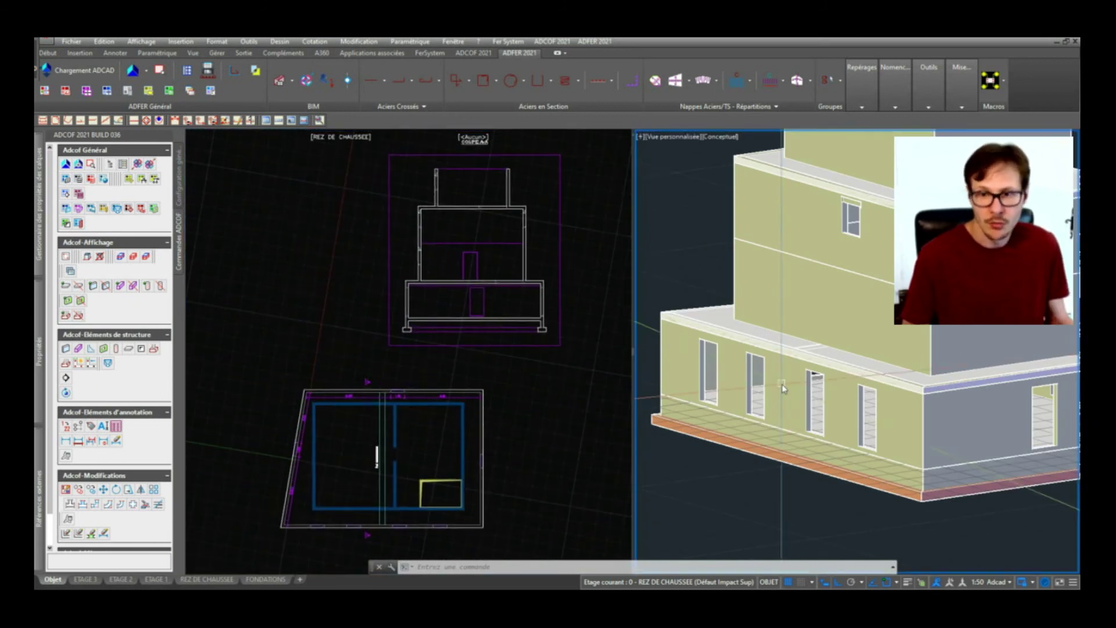
pyautogui.scroll(-3, 781, 388)
pyautogui.moveTo(956, 350)
pyautogui.keyDown('shift'); pyautogui.mouseDown(button='middle')
pyautogui.moveTo(913, 368)
pyautogui.moveTo(864, 248)
pyautogui.moveTo(827, 350)
pyautogui.moveTo(943, 389)
pyautogui.moveTo(866, 390)
pyautogui.moveTo(1059, 355)
pyautogui.moveTo(965, 361)
pyautogui.mouseUp(button='middle'); pyautogui.keyUp('shift')
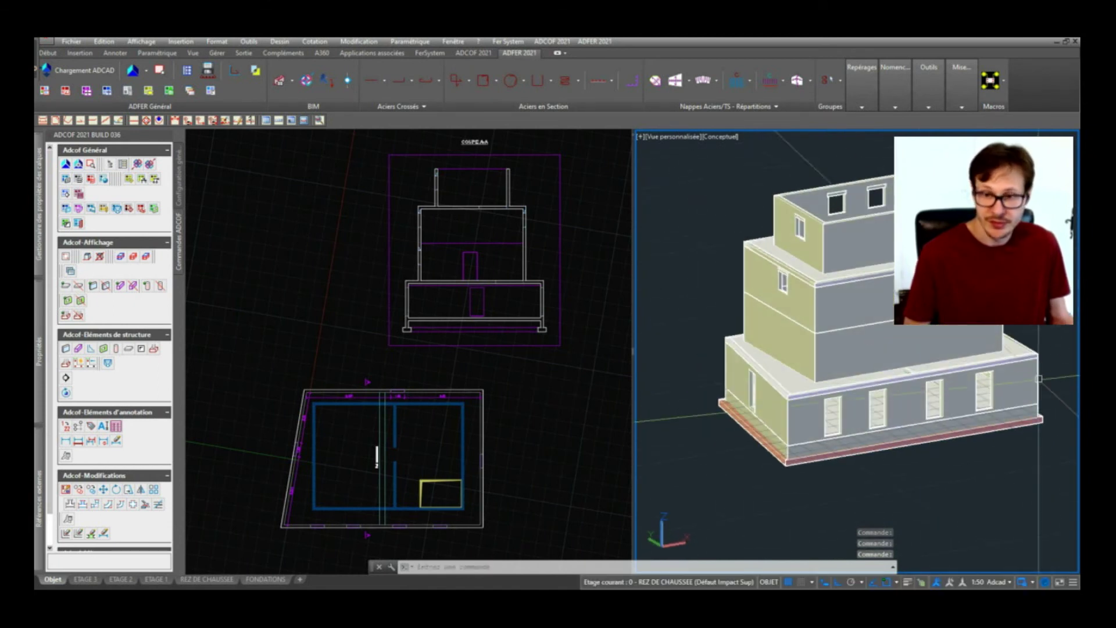
# Step: Examine section A-A, including its upper floor slab lines and the ground floor
pyautogui.click(466, 380)
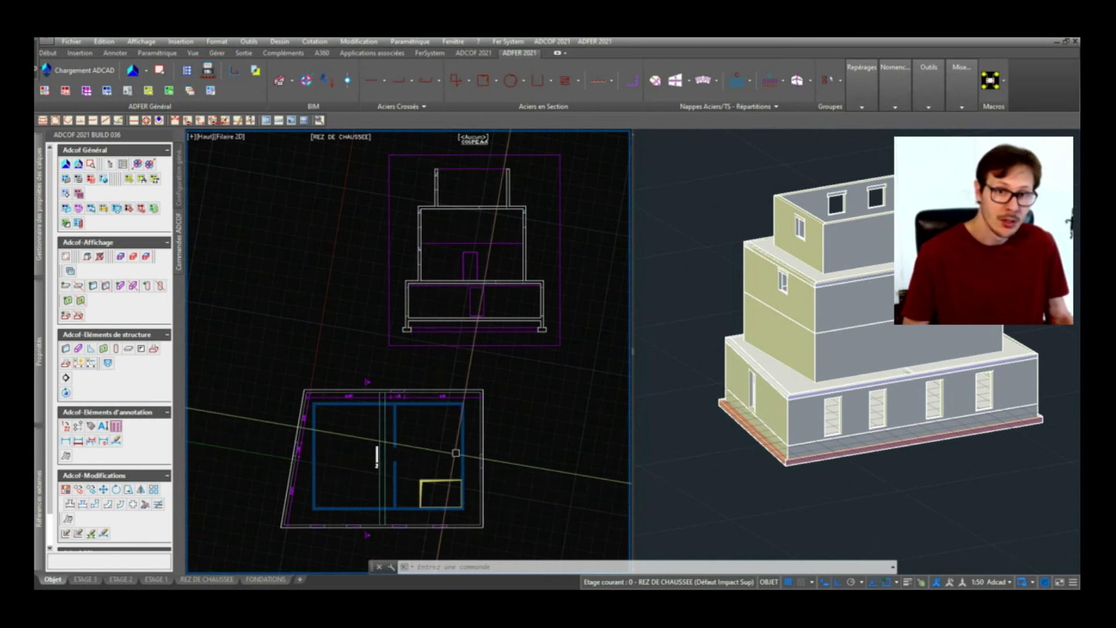
pyautogui.click(548, 245)
pyautogui.click(563, 254)
pyautogui.moveTo(563, 254); pyautogui.dragTo(542, 282, button='middle')
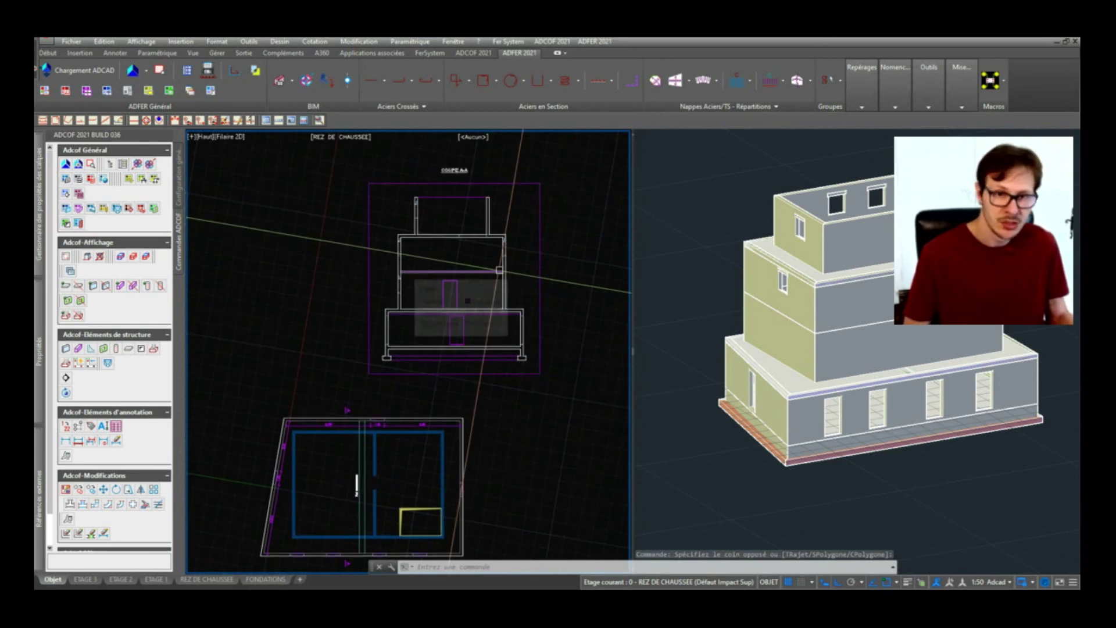
pyautogui.scroll(4, 444, 225)
pyautogui.scroll(-2, 459, 254)
pyautogui.scroll(2, 491, 298)
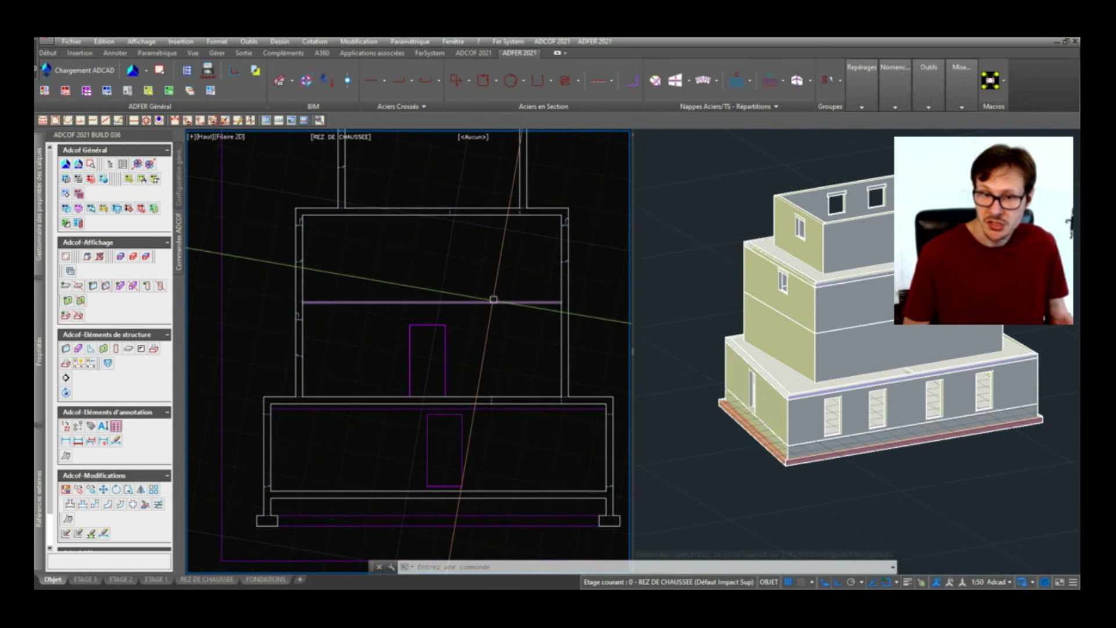
pyautogui.scroll(-4, 490, 284)
pyautogui.moveTo(547, 381); pyautogui.dragTo(567, 343, button='middle')
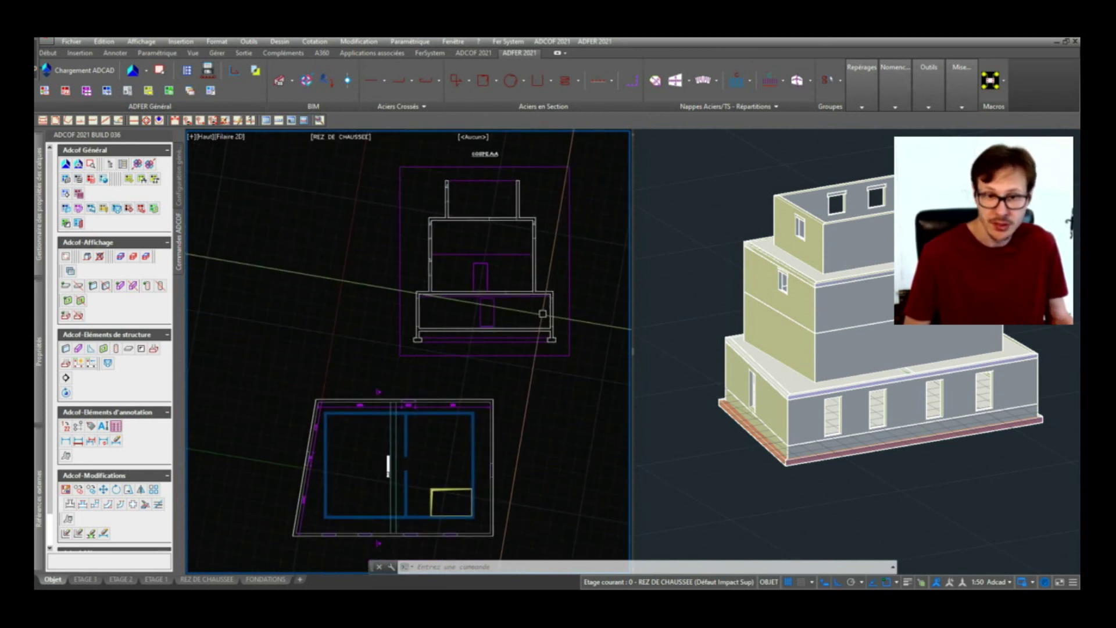
# Step: Examine the ground floor plan's wall dimensions and beam label, together with the section above it
pyautogui.scroll(2, 399, 418)
pyautogui.moveTo(463, 480); pyautogui.dragTo(471, 374, button='middle')
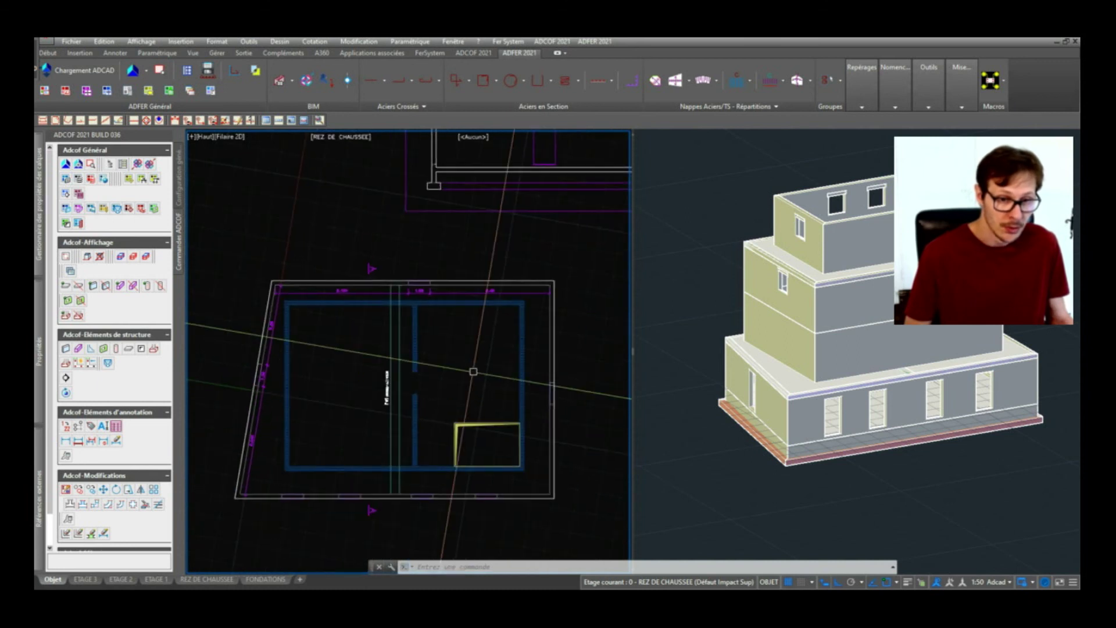
pyautogui.scroll(4, 429, 386)
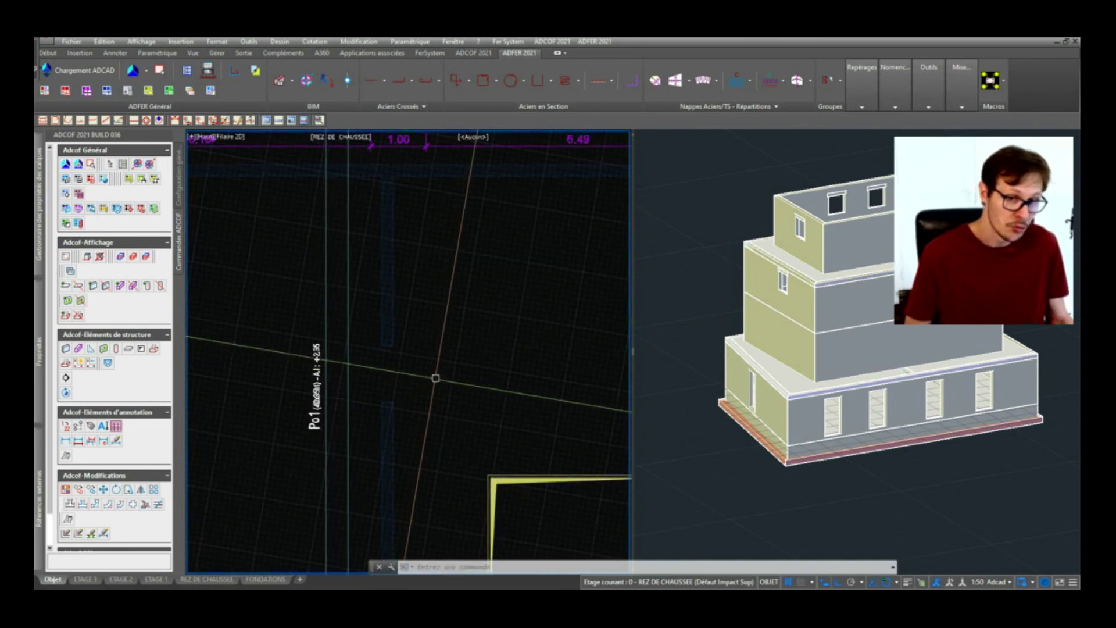
pyautogui.scroll(-6, 442, 372)
pyautogui.scroll(2, 457, 386)
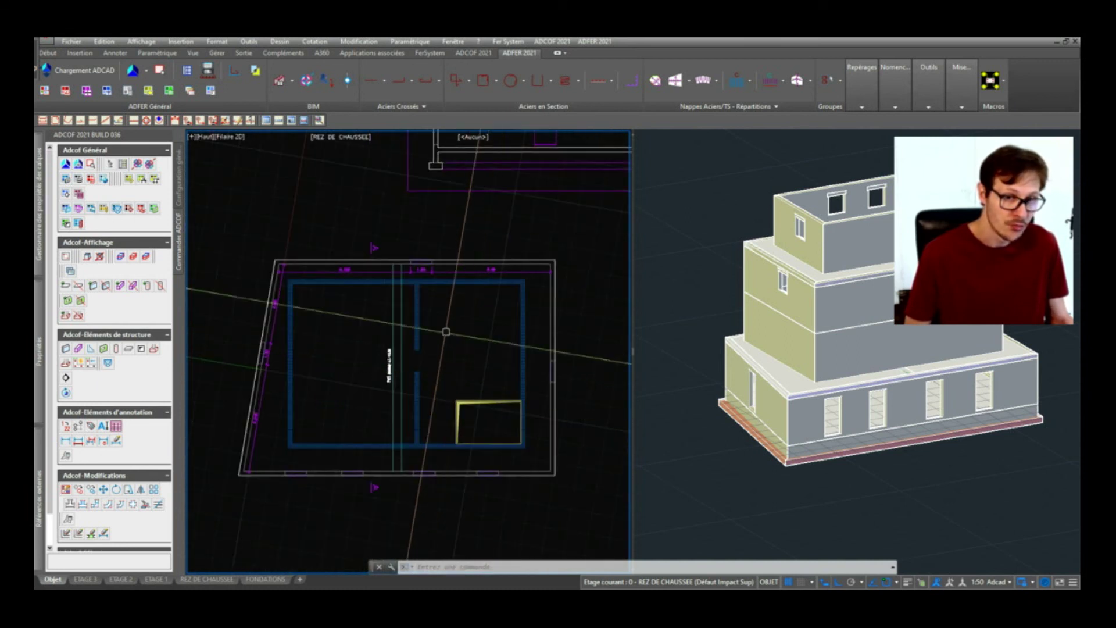
pyautogui.scroll(-2, 434, 288)
pyautogui.moveTo(502, 270); pyautogui.dragTo(477, 389, button='middle')
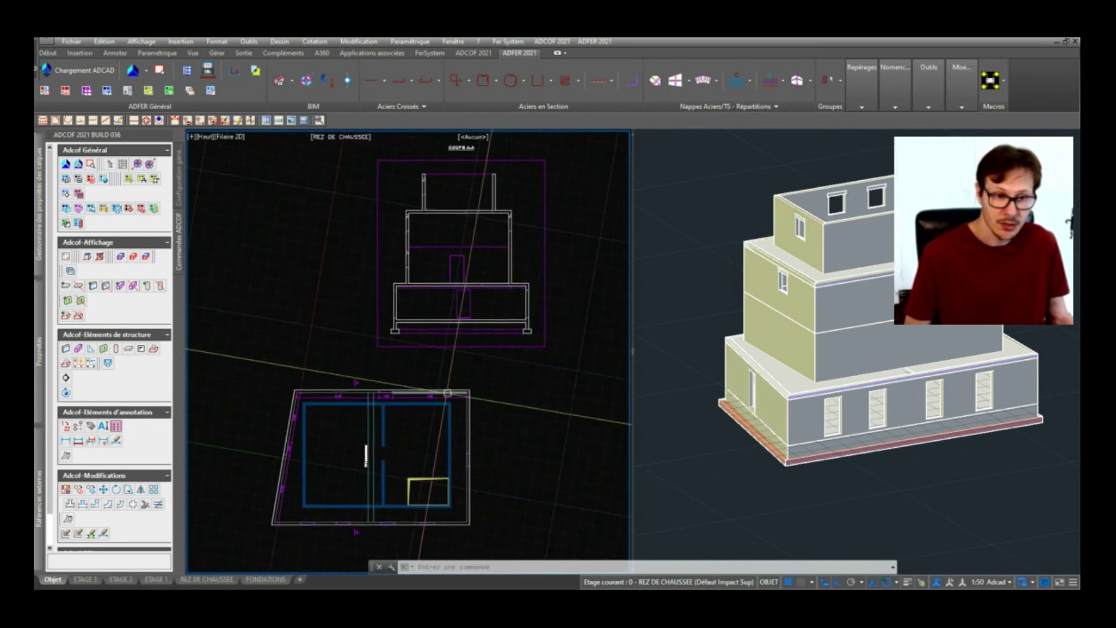
# Step: View the list of floors available for the plan view and close it without choosing another floor
pyautogui.click(347, 136)
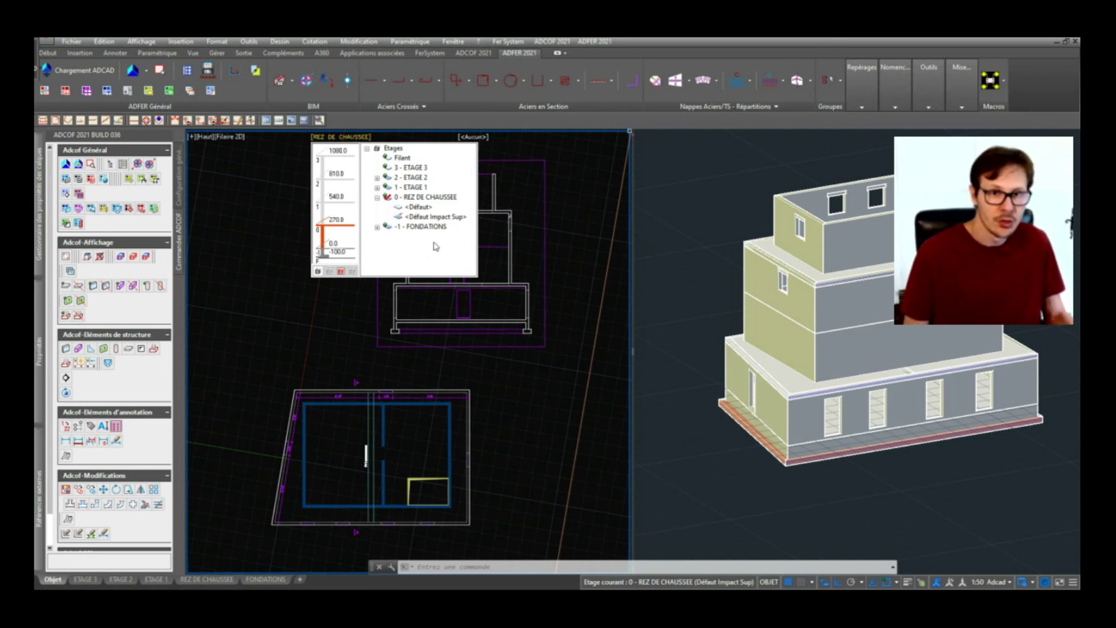
pyautogui.click(526, 378)
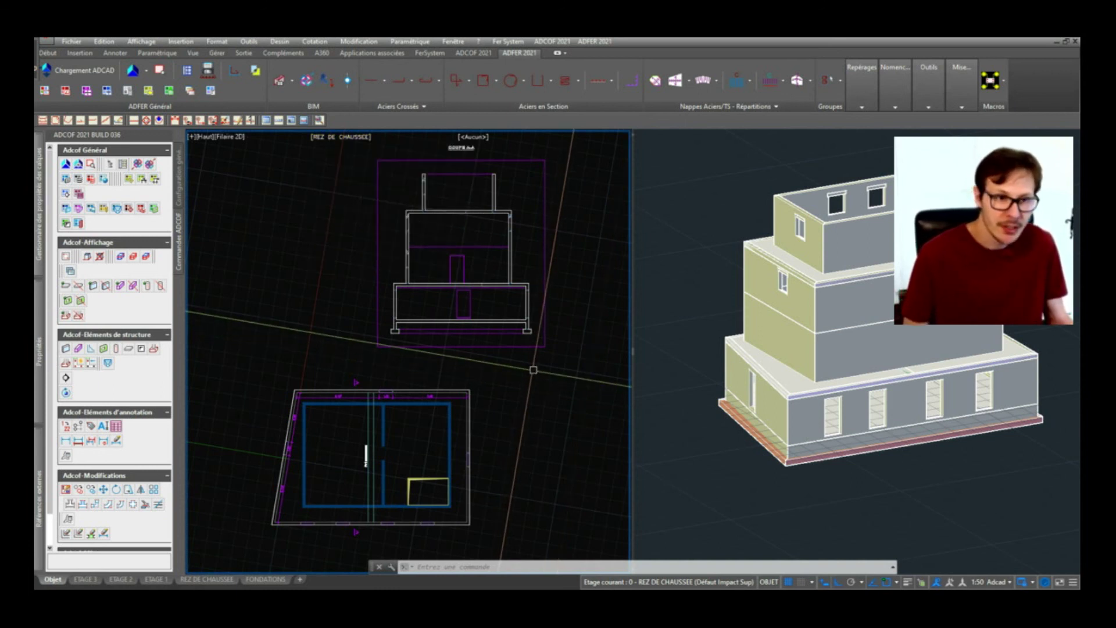
pyautogui.moveTo(555, 389); pyautogui.dragTo(550, 399, button='middle')
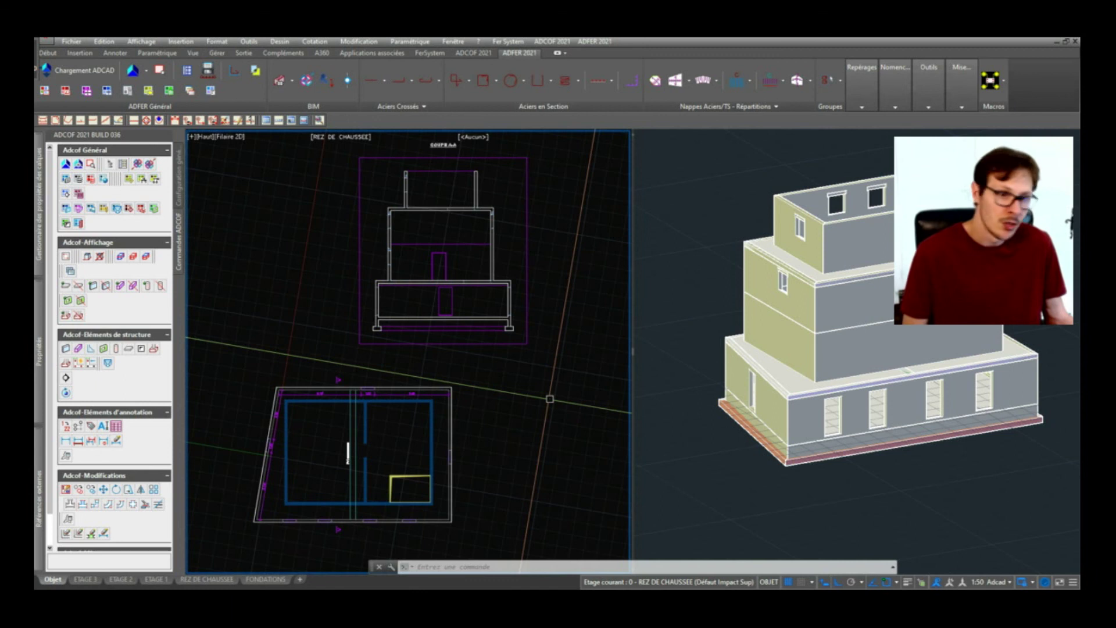